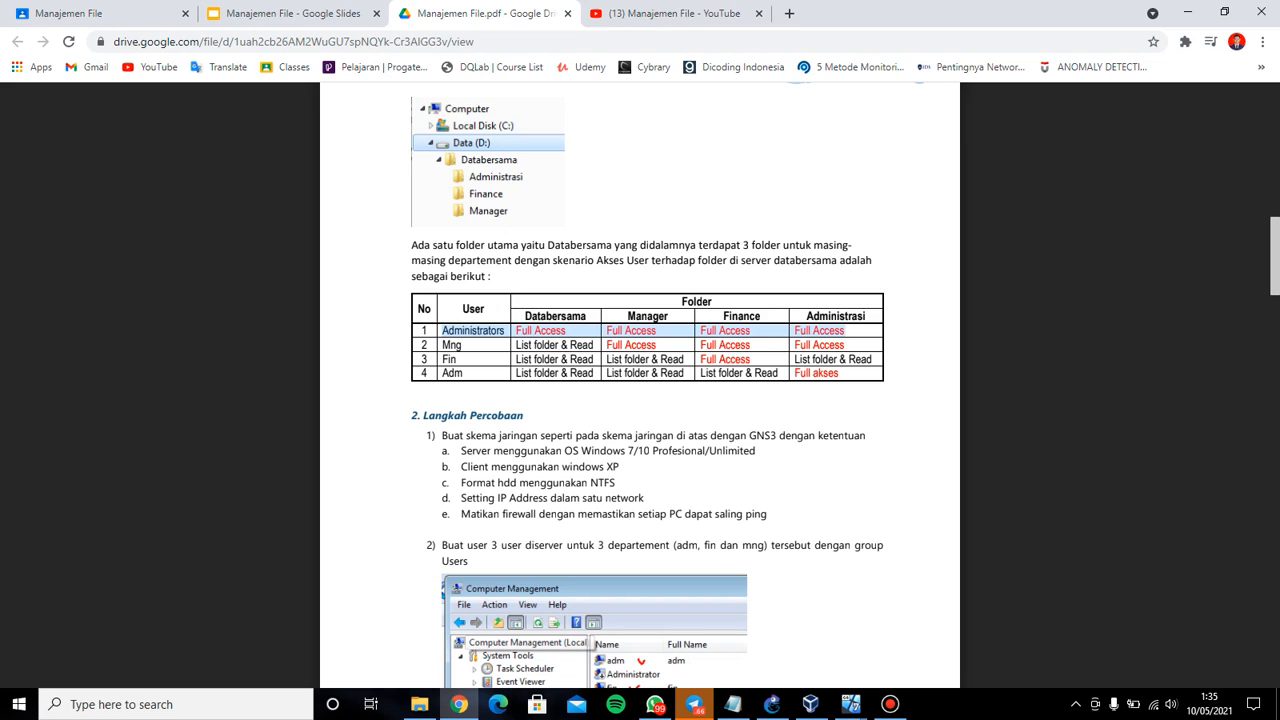
Highlight the Mng, Fin and Adm rows of the folder access table in the PDF
{"action": "left_click_drag", "start_coordinate": [443, 345], "coordinate": [598, 346]}
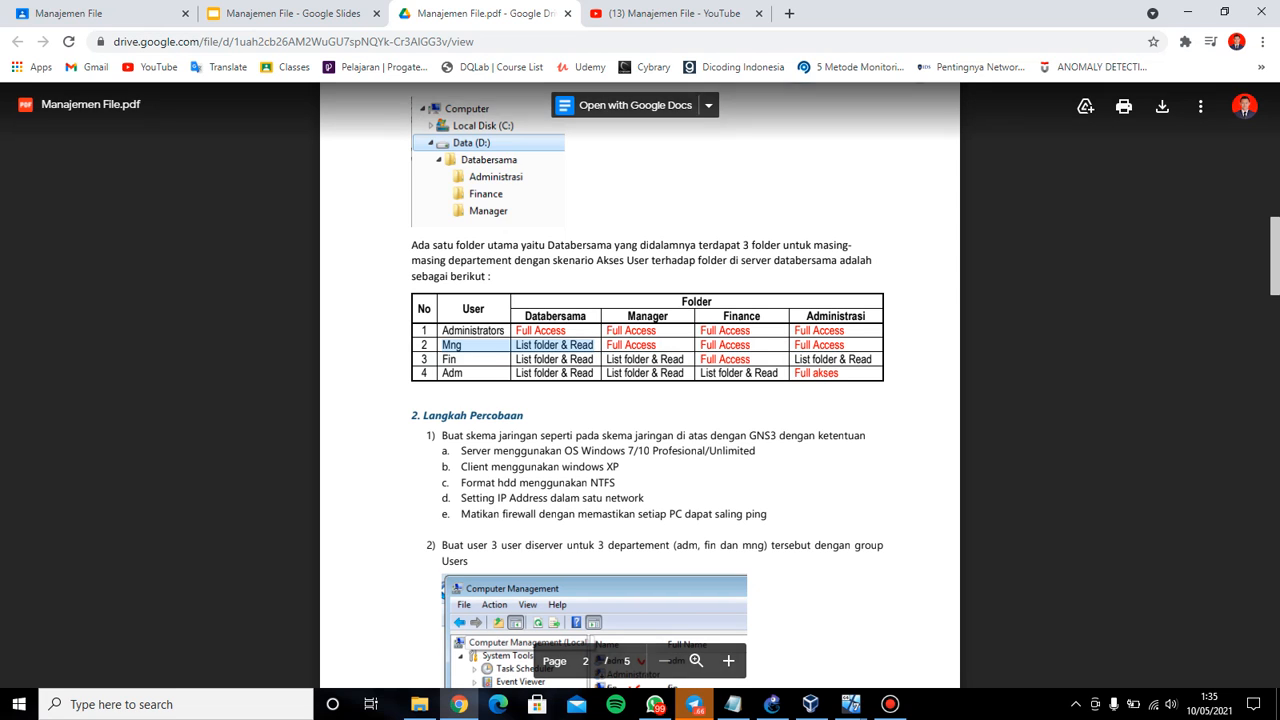
{"action": "left_click_drag", "start_coordinate": [443, 360], "coordinate": [870, 360]}
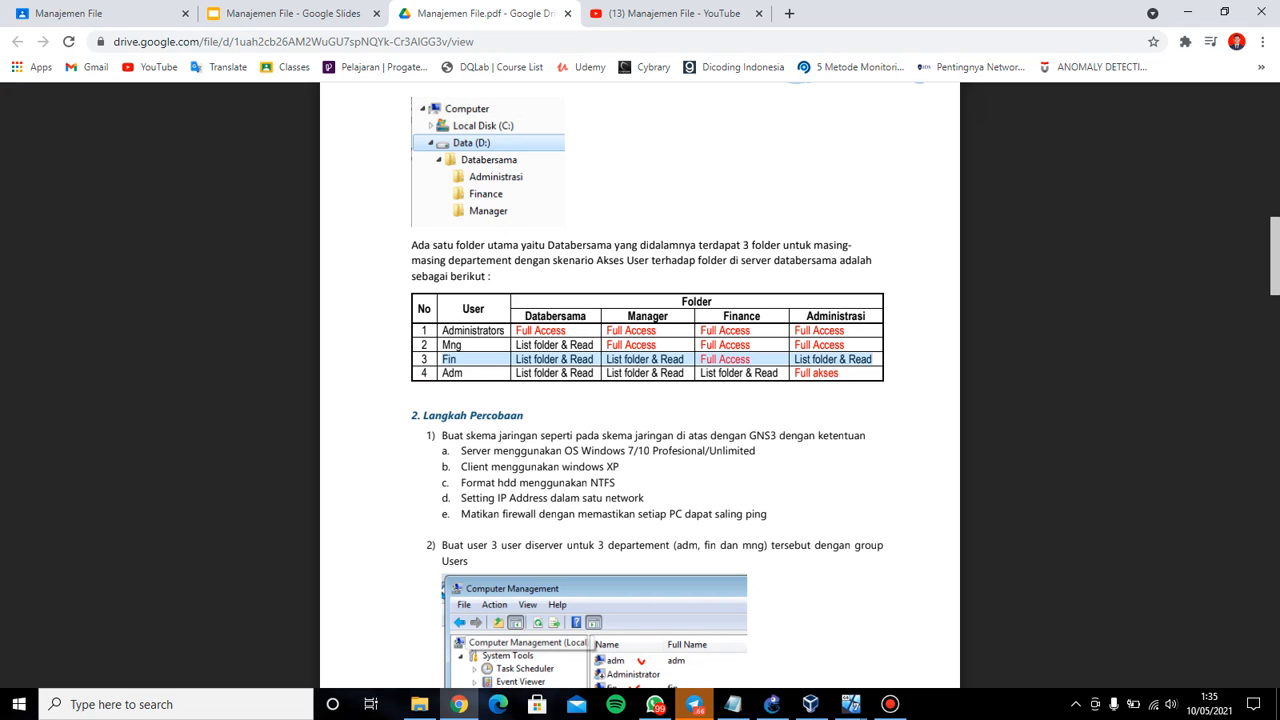
{"action": "left_click_drag", "start_coordinate": [441, 373], "coordinate": [840, 373]}
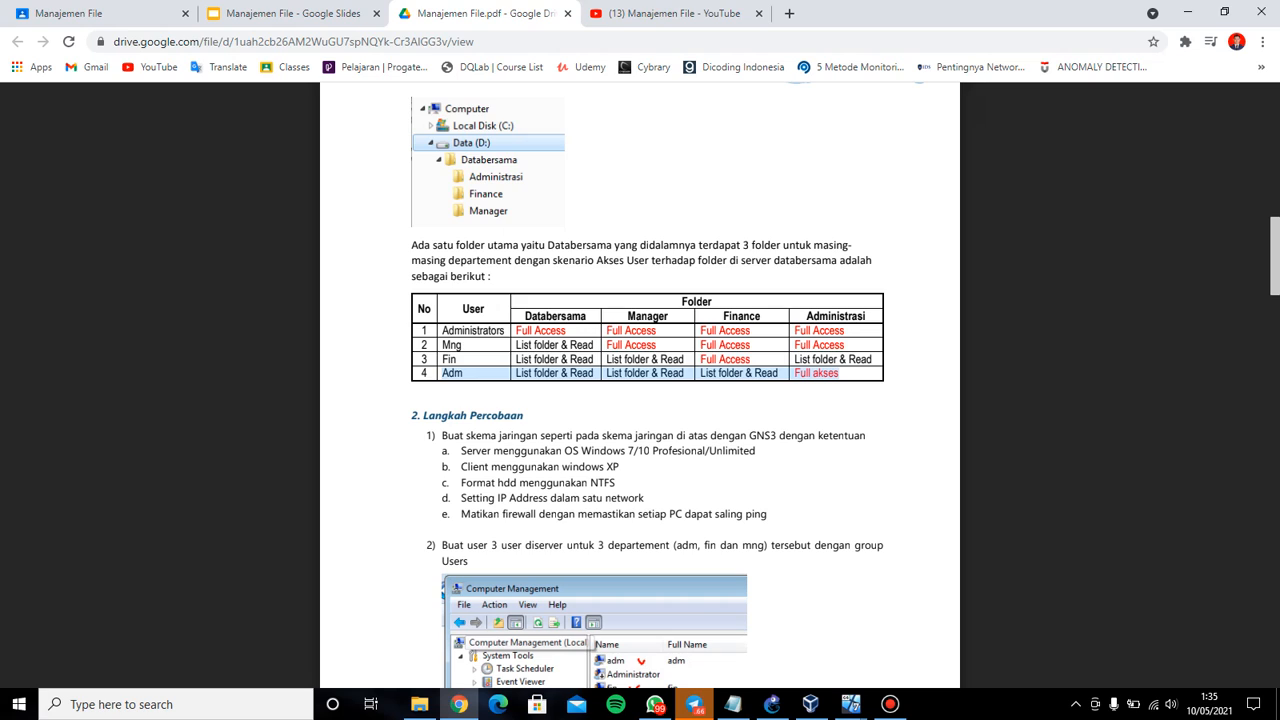
{"action": "left_click", "coordinate": [840, 376]}
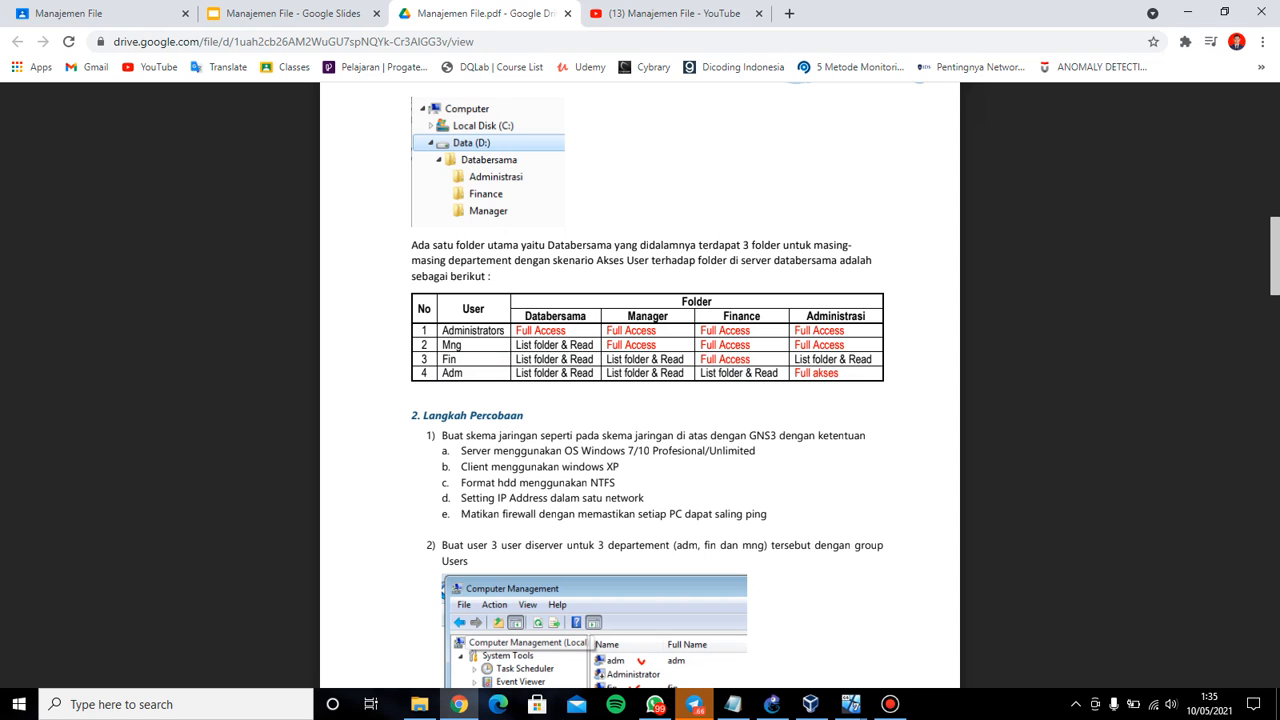
Review setup step 1 and its sub-points in the PDF, then bring up the GNS3 project
{"action": "scroll", "coordinate": [937, 634], "scroll_direction": "down", "scroll_amount": 3}
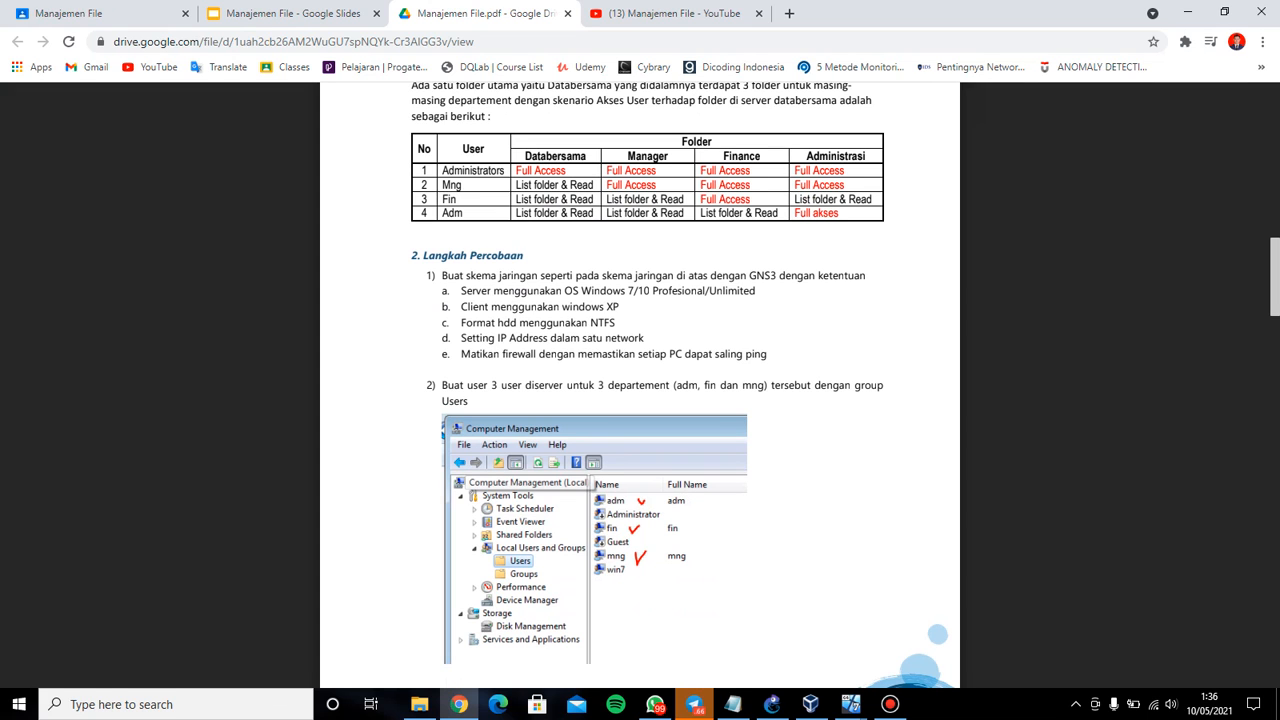
{"action": "scroll", "coordinate": [937, 634], "scroll_direction": "up", "scroll_amount": 10}
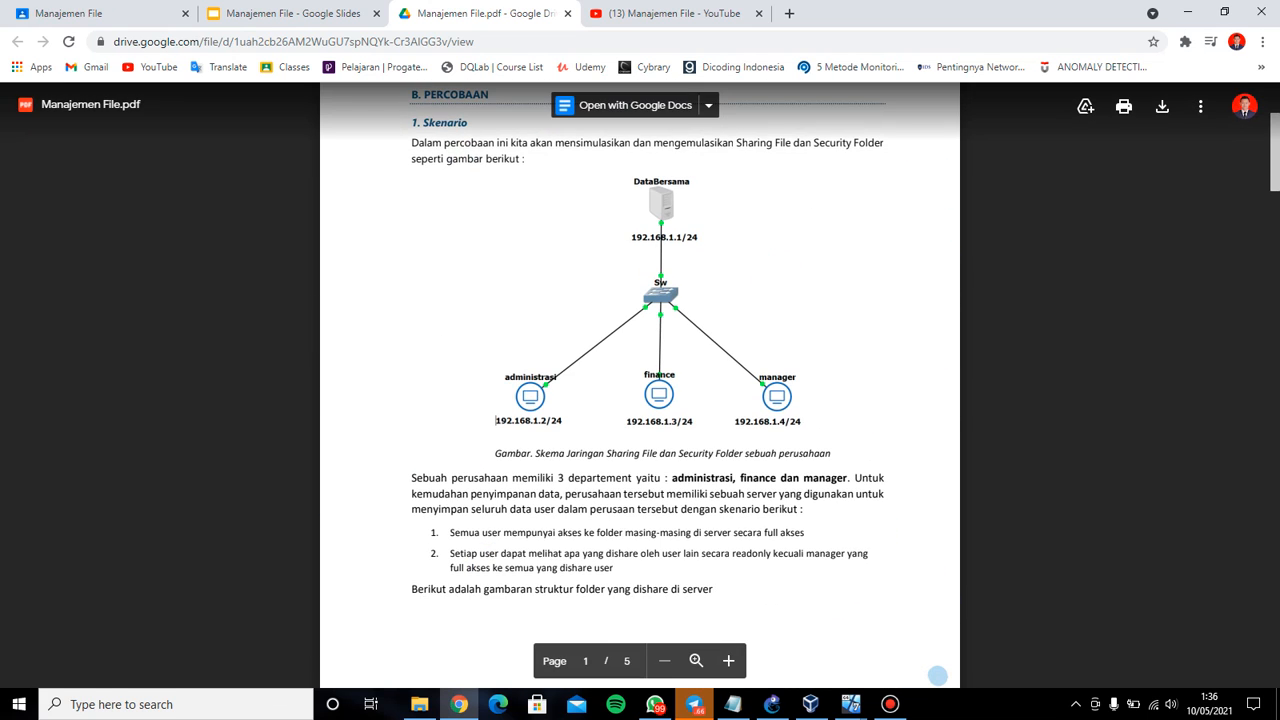
{"action": "scroll", "coordinate": [937, 675], "scroll_direction": "down", "scroll_amount": 9}
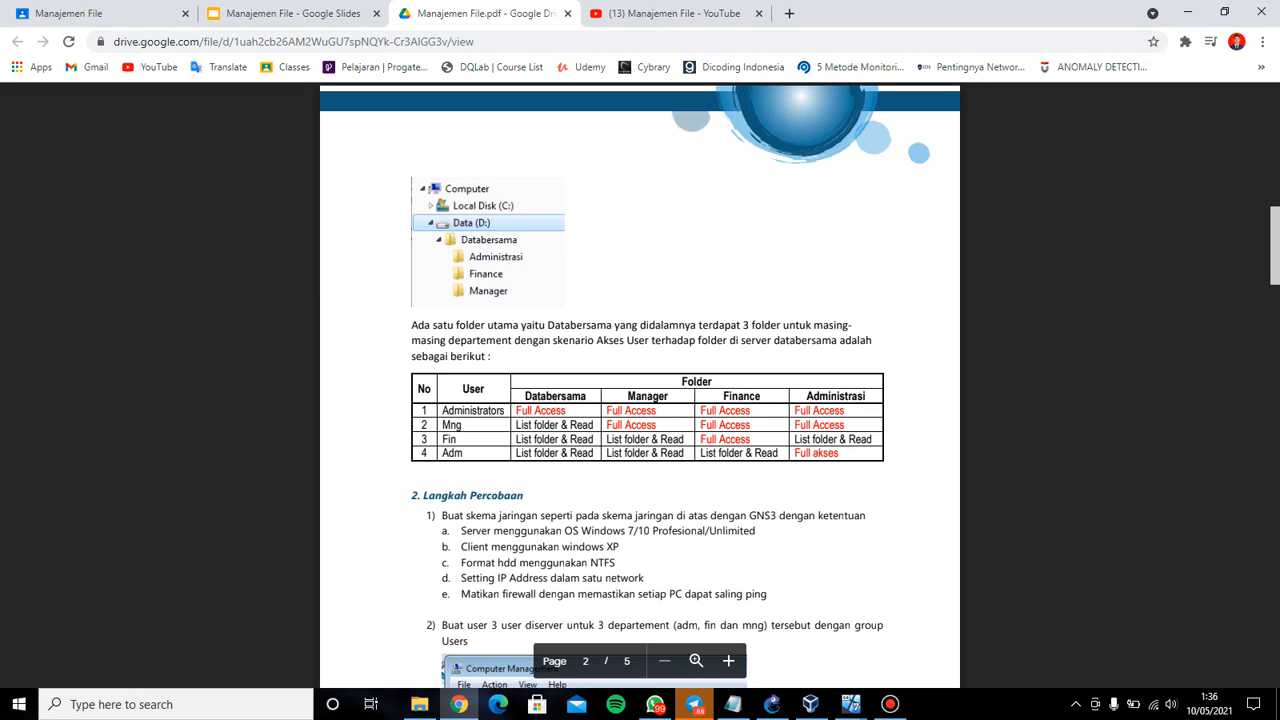
{"action": "scroll", "coordinate": [640, 400], "scroll_direction": "down", "scroll_amount": 3}
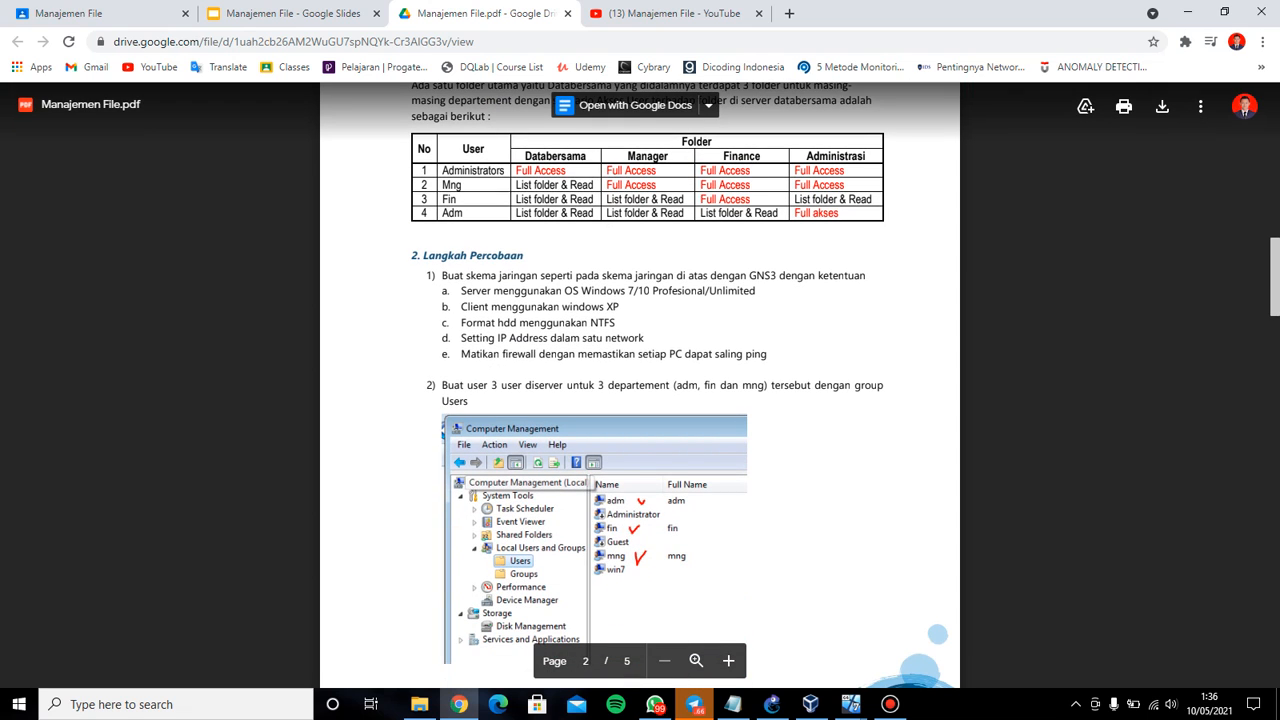
{"action": "left_click_drag", "start_coordinate": [442, 275], "coordinate": [768, 354]}
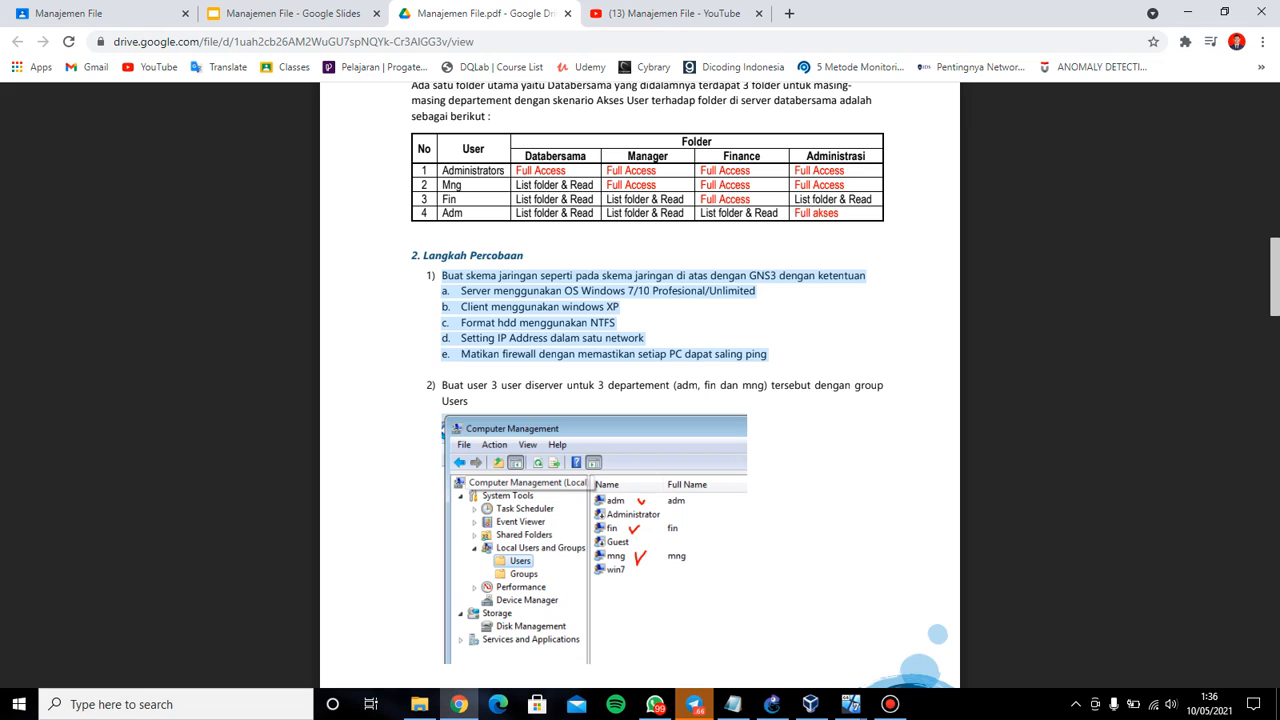
{"action": "left_click", "coordinate": [776, 358]}
{"action": "scroll", "coordinate": [776, 358], "scroll_direction": "down", "scroll_amount": 1}
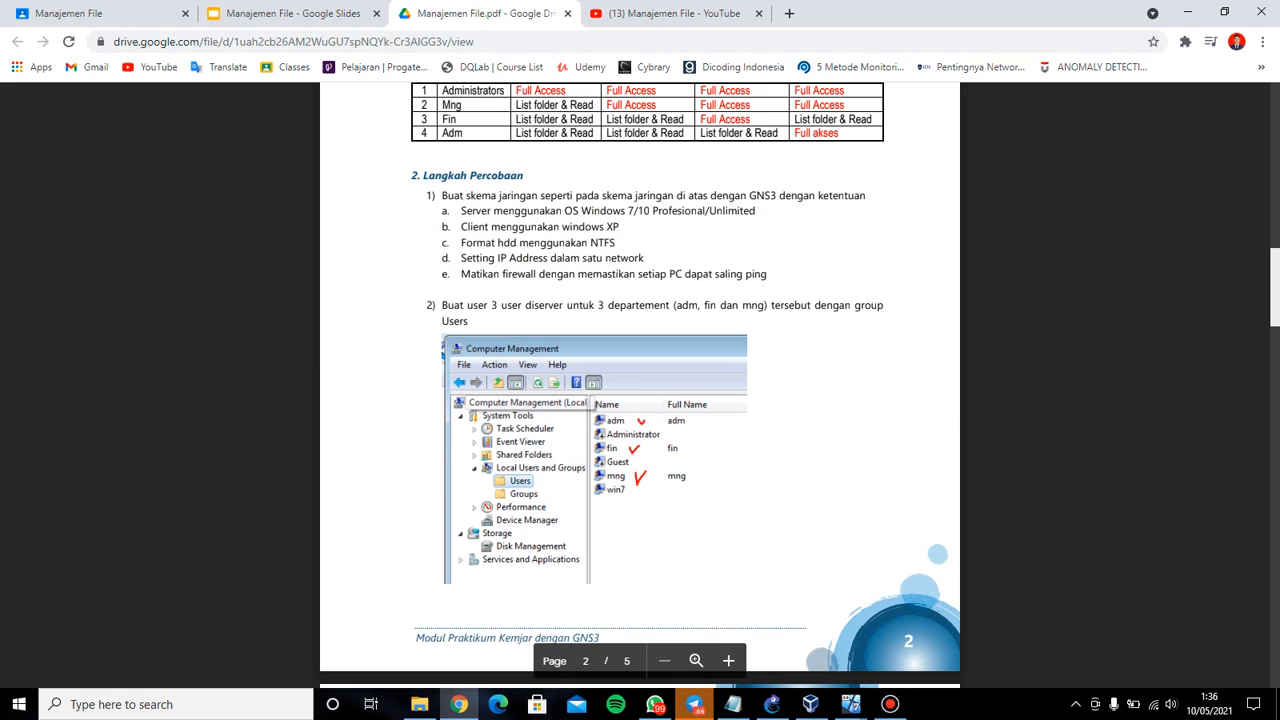
{"action": "left_click", "coordinate": [772, 704]}
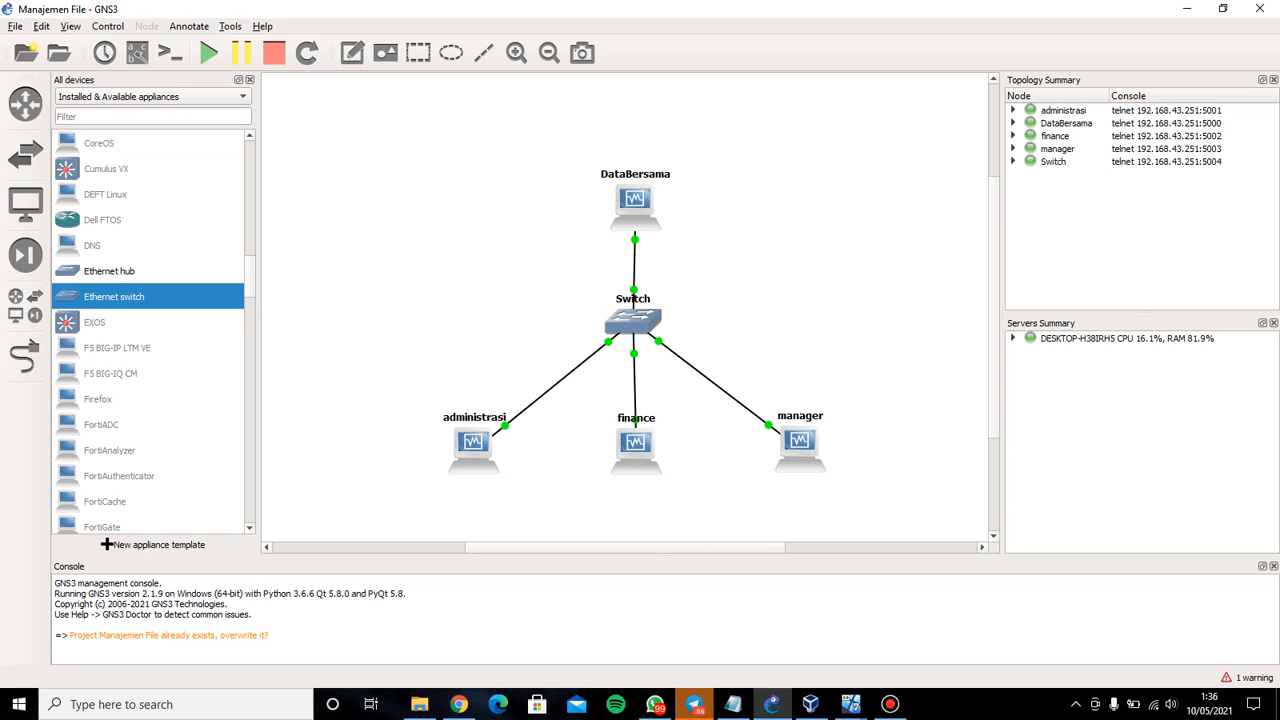
Check the DataBersama adapter's IPv4 settings show 192.168.1.1 with mask 255.255.255.0, then close everything
{"action": "mouse_move", "coordinate": [850, 704]}
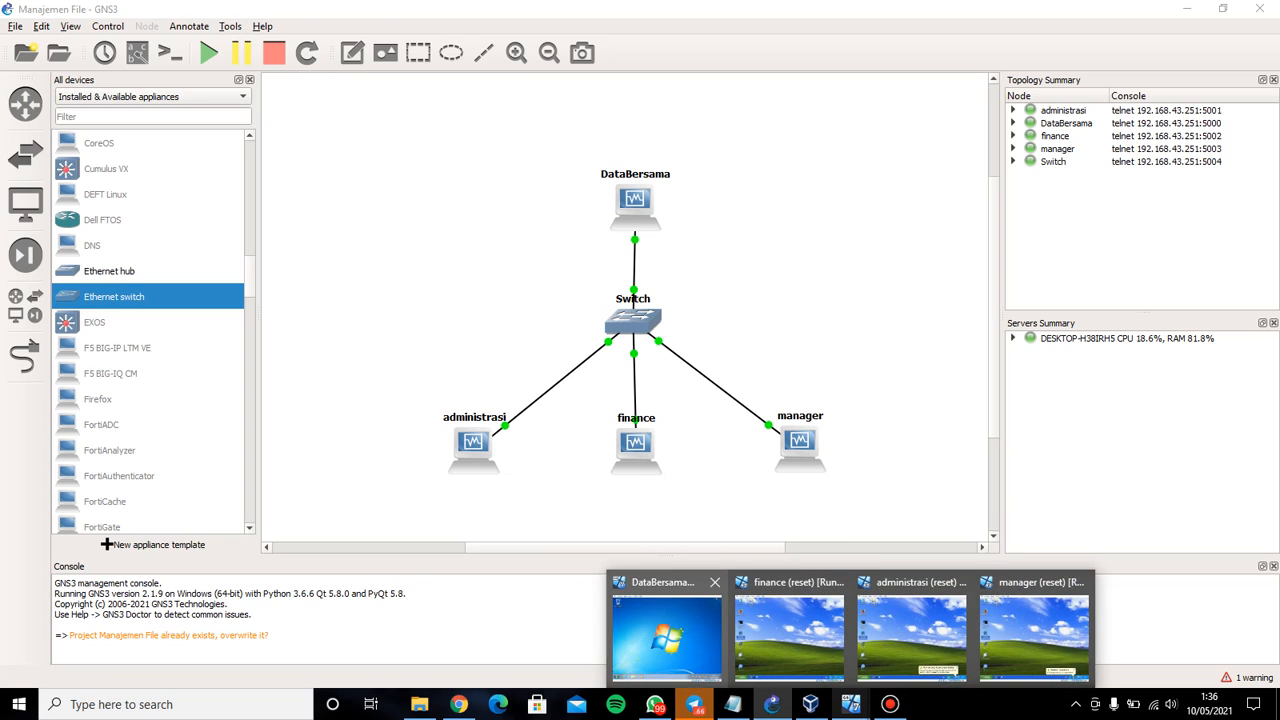
{"action": "left_click", "coordinate": [665, 630]}
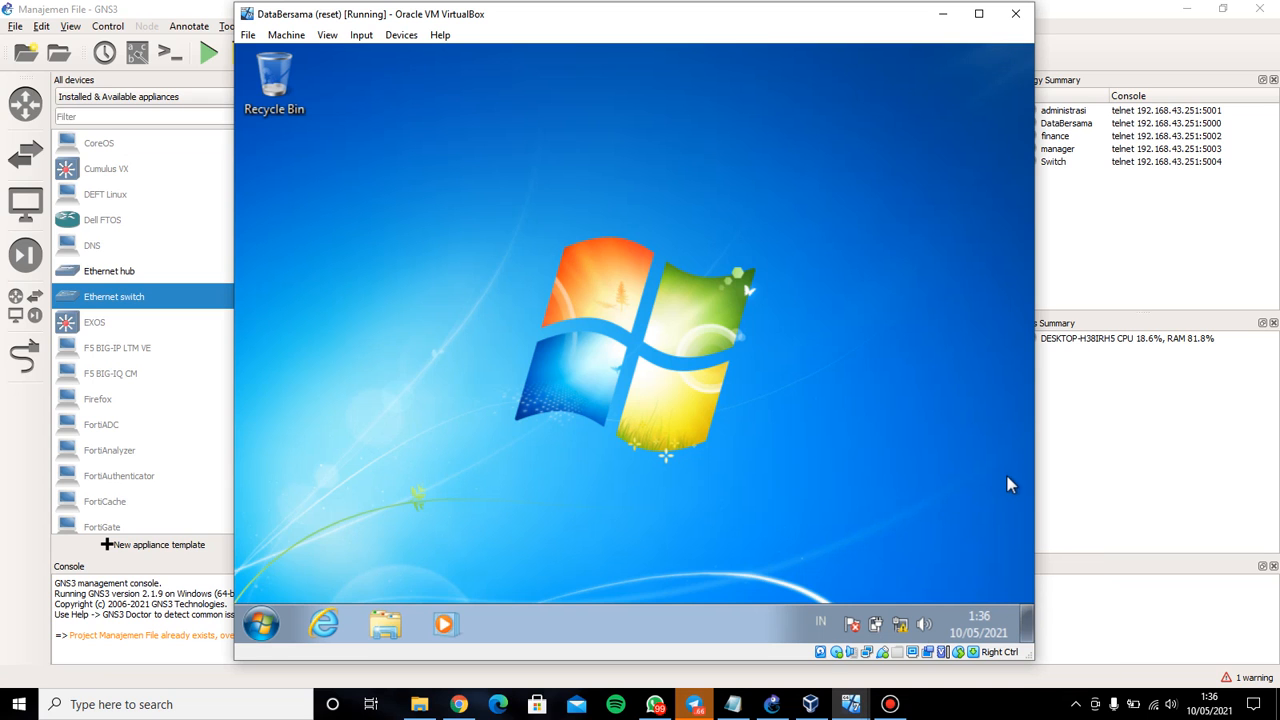
{"action": "left_click", "coordinate": [900, 626]}
{"action": "left_click", "coordinate": [894, 587]}
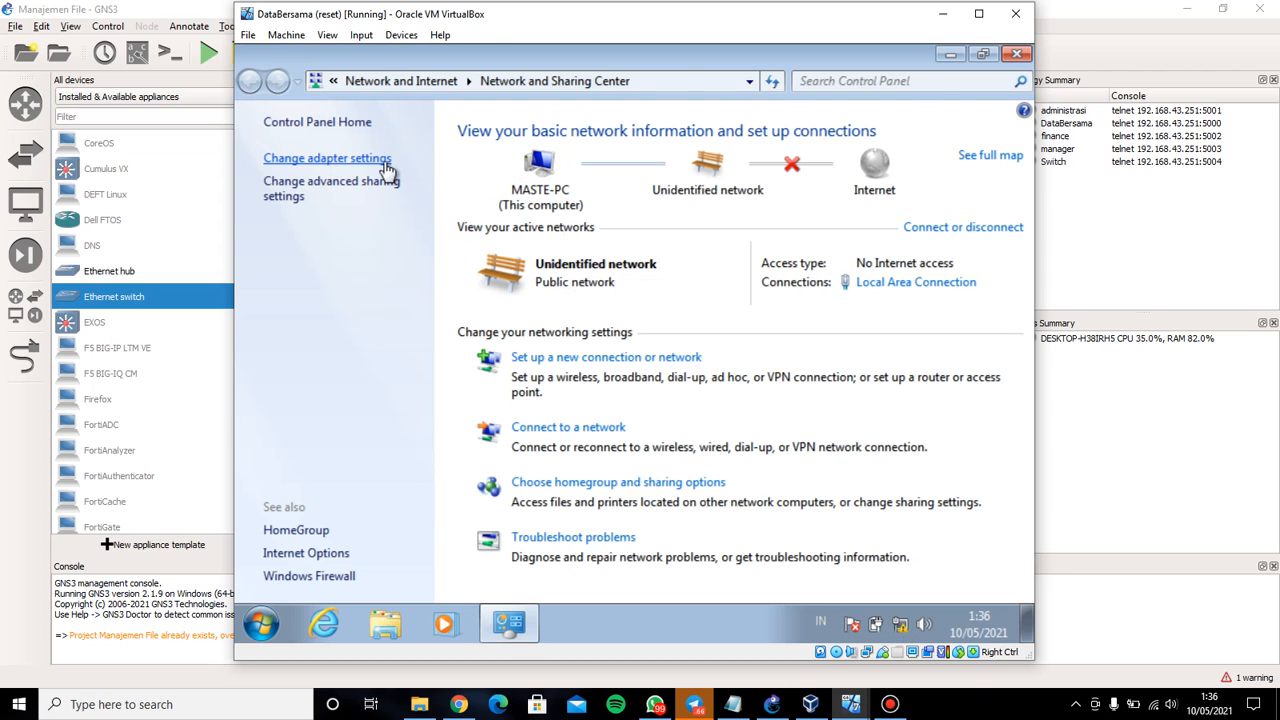
{"action": "left_click", "coordinate": [386, 160]}
{"action": "right_click", "coordinate": [399, 167]}
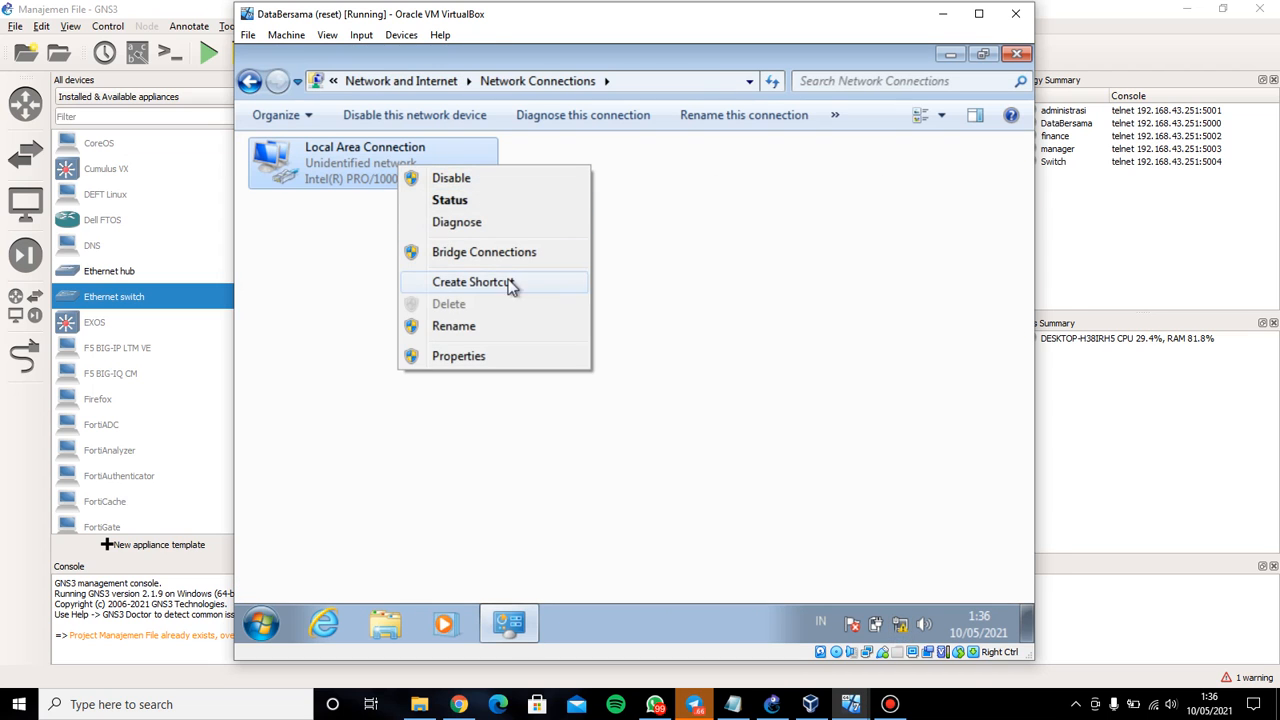
{"action": "left_click", "coordinate": [503, 357]}
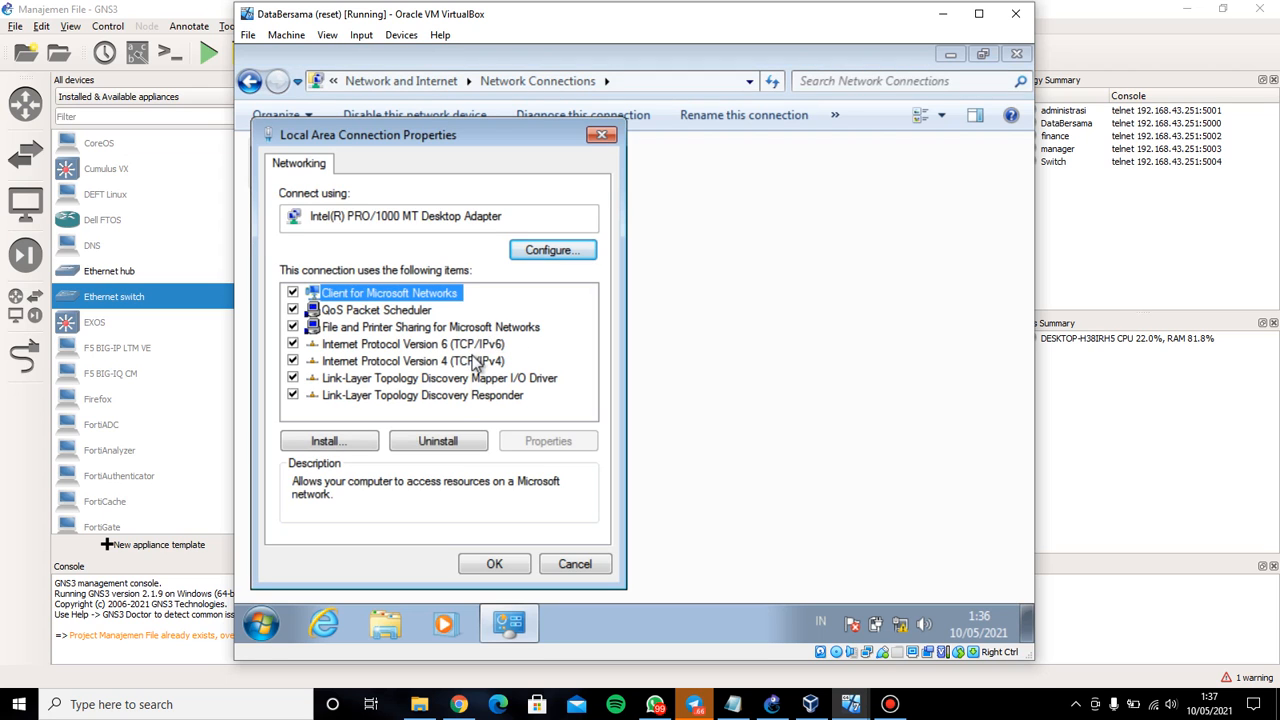
{"action": "left_click", "coordinate": [476, 362]}
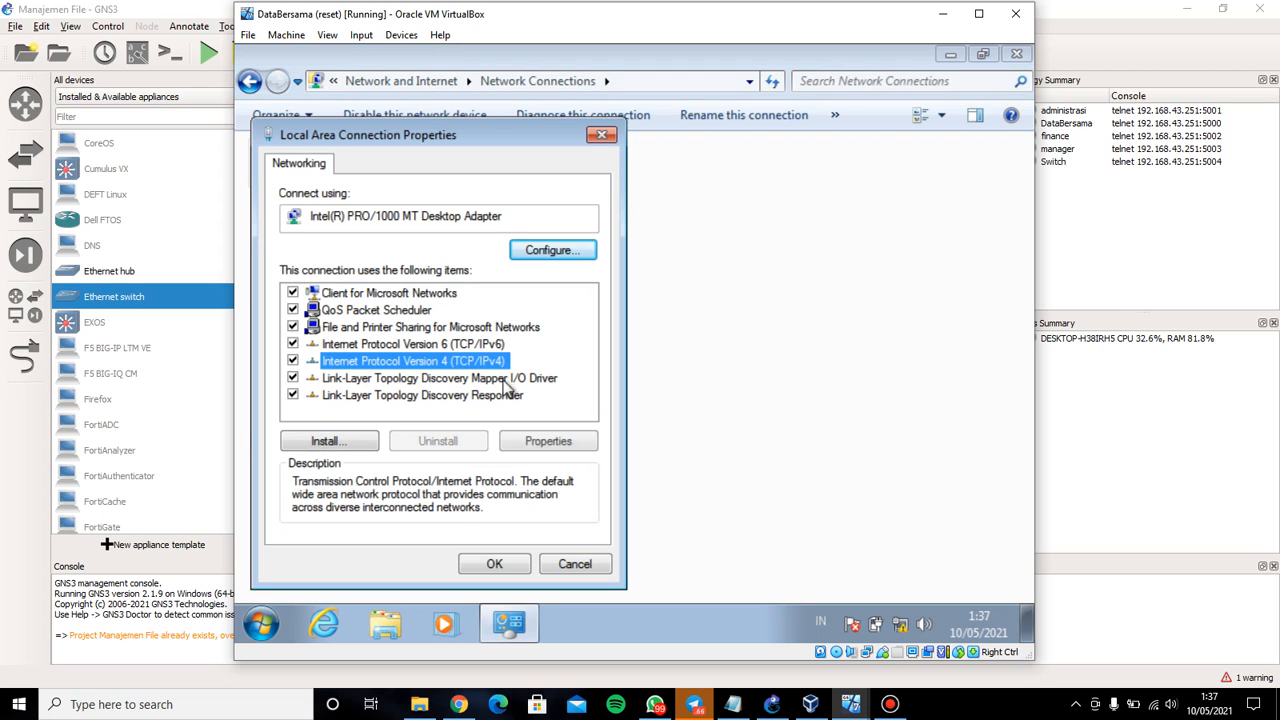
{"action": "left_click", "coordinate": [548, 441]}
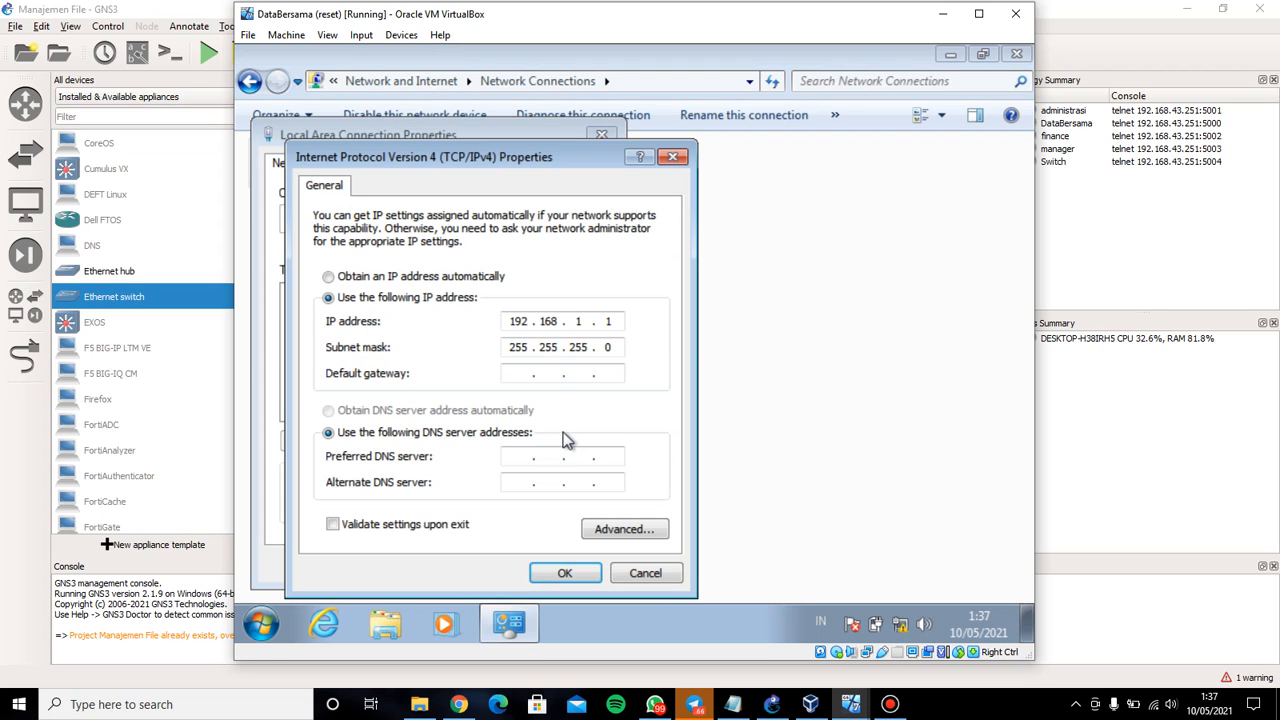
{"action": "left_click", "coordinate": [677, 162]}
{"action": "left_click", "coordinate": [601, 134]}
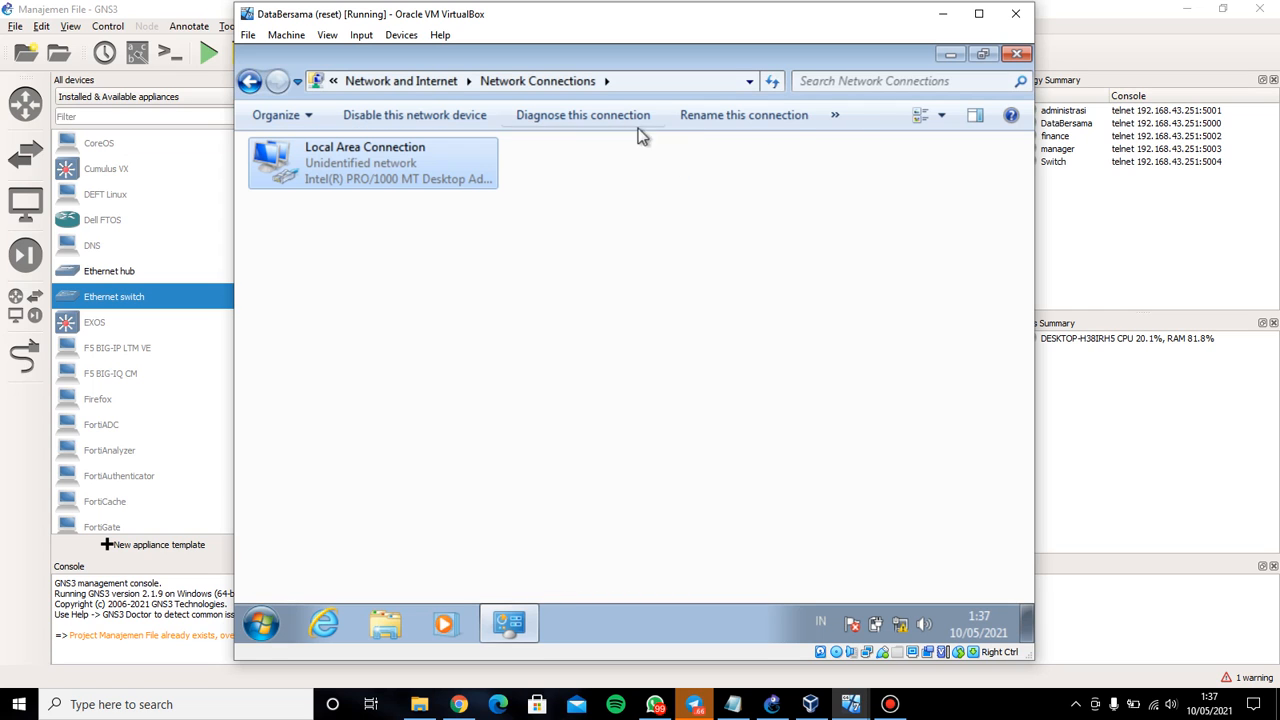
{"action": "left_click", "coordinate": [1016, 53]}
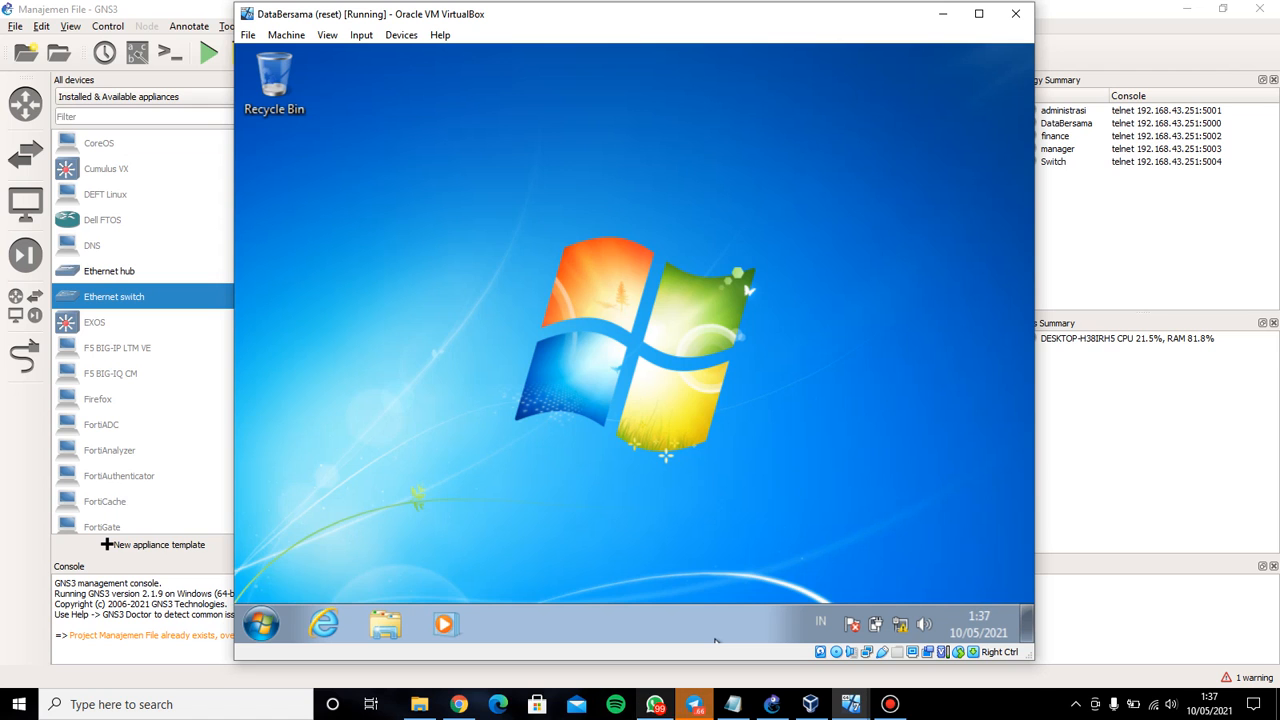
{"action": "left_click", "coordinate": [850, 704]}
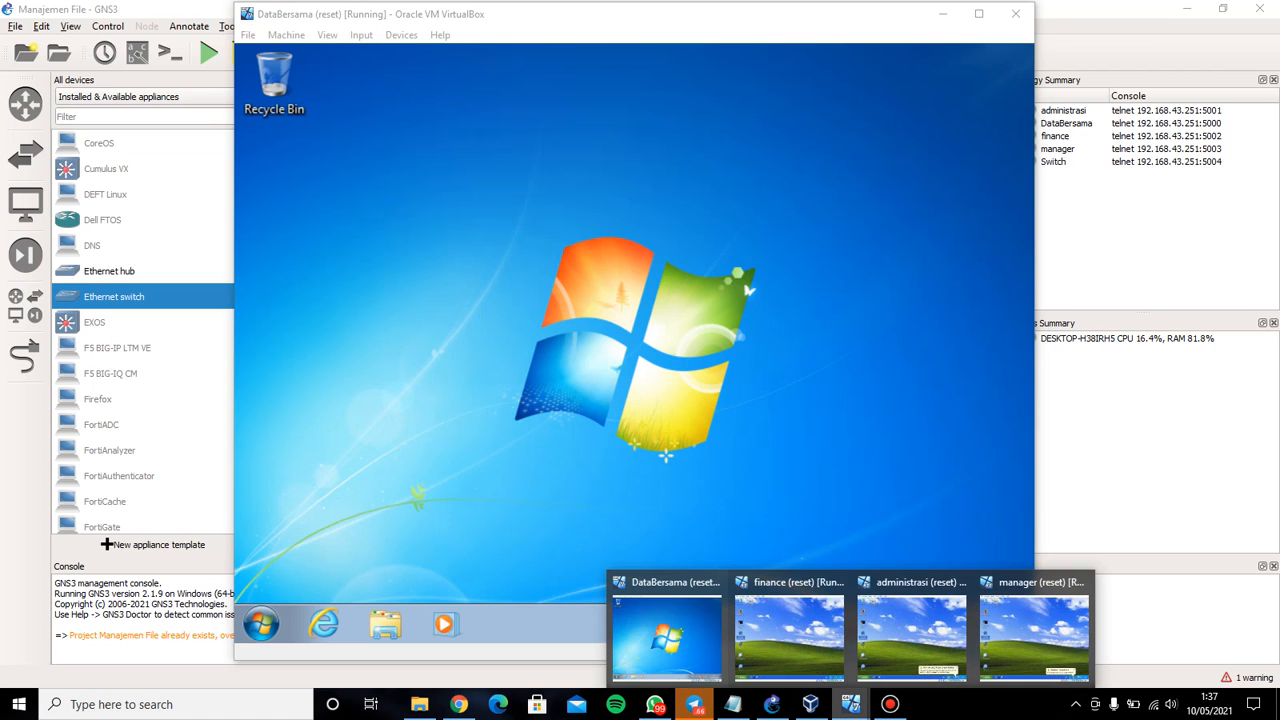
In the finance VM's command prompt, run ipconfig and ping 192.168.1.1, which times out
{"action": "left_click", "coordinate": [789, 632]}
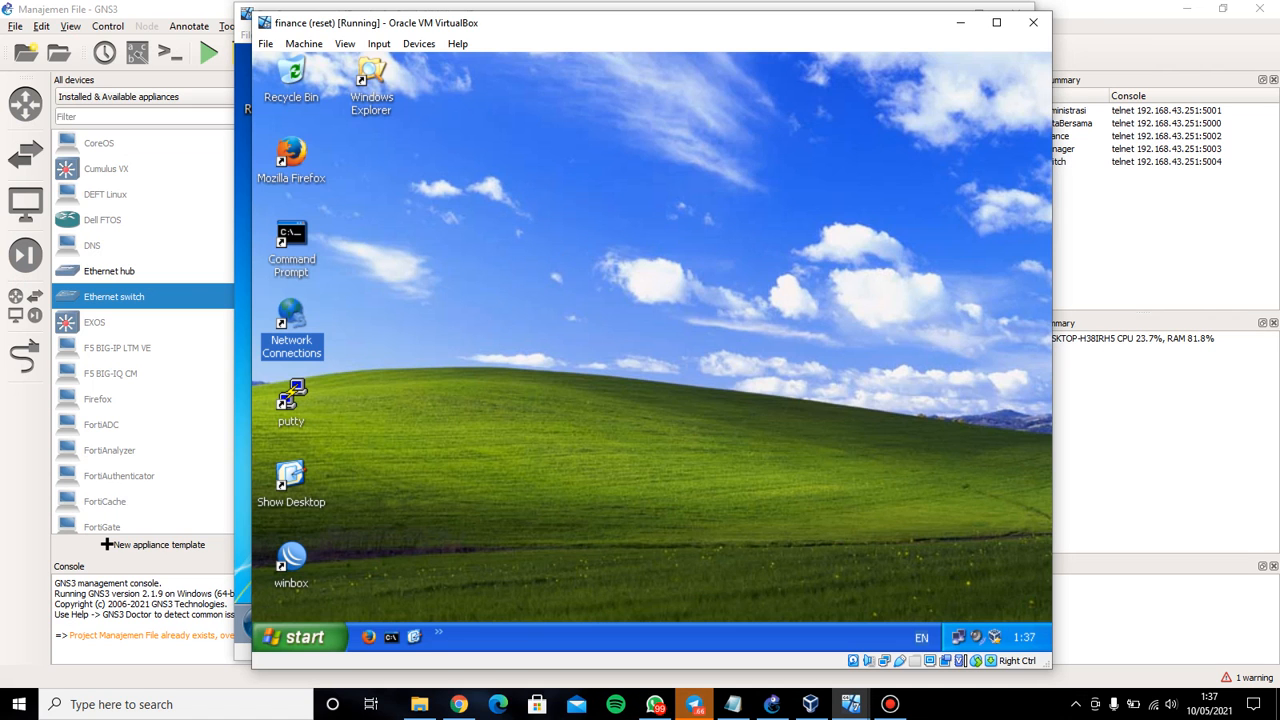
{"action": "double_click", "coordinate": [291, 240]}
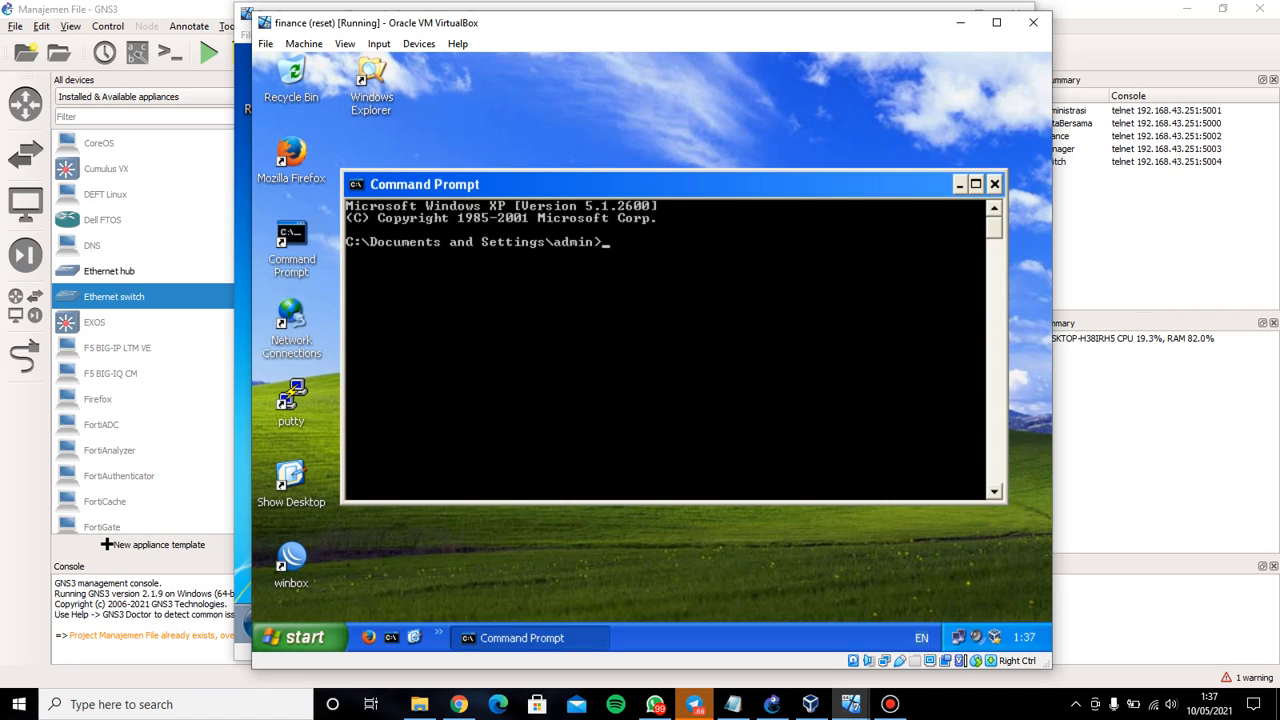
{"action": "type", "text": "ipconfig"}
{"action": "key", "text": "Return"}
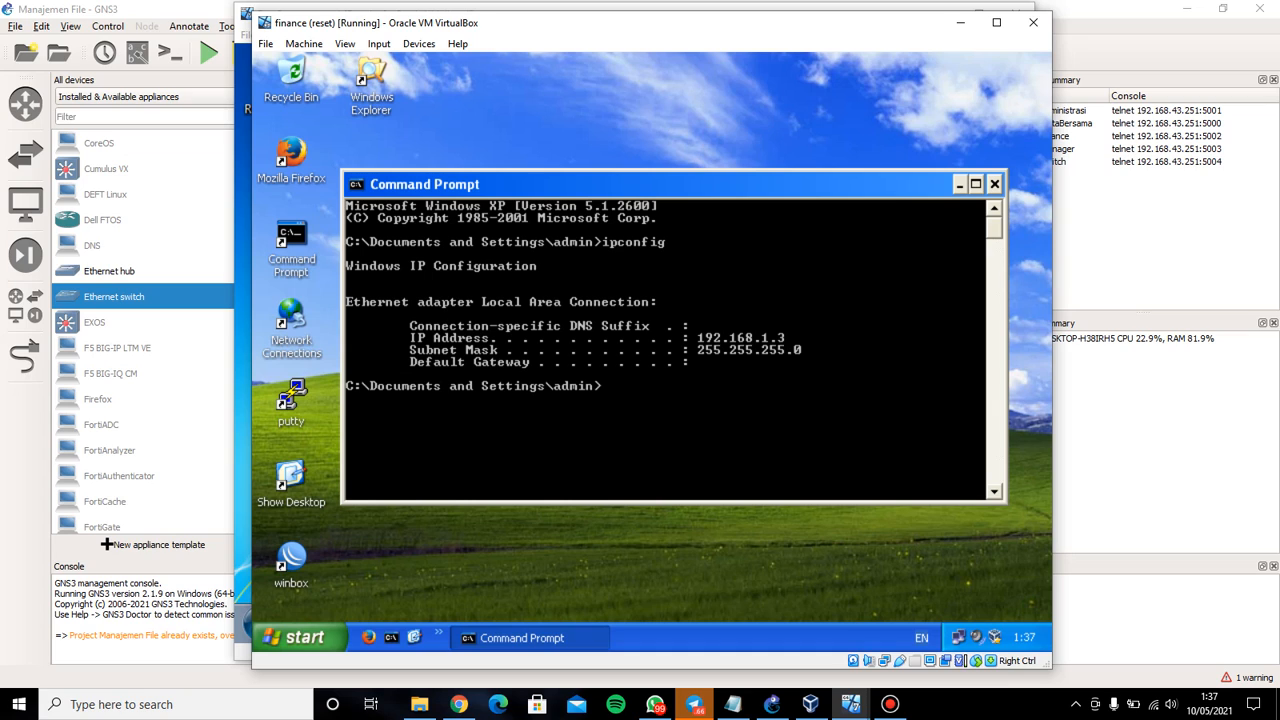
{"action": "type", "text": "ping 192.168.1.1"}
{"action": "key", "text": "Return"}
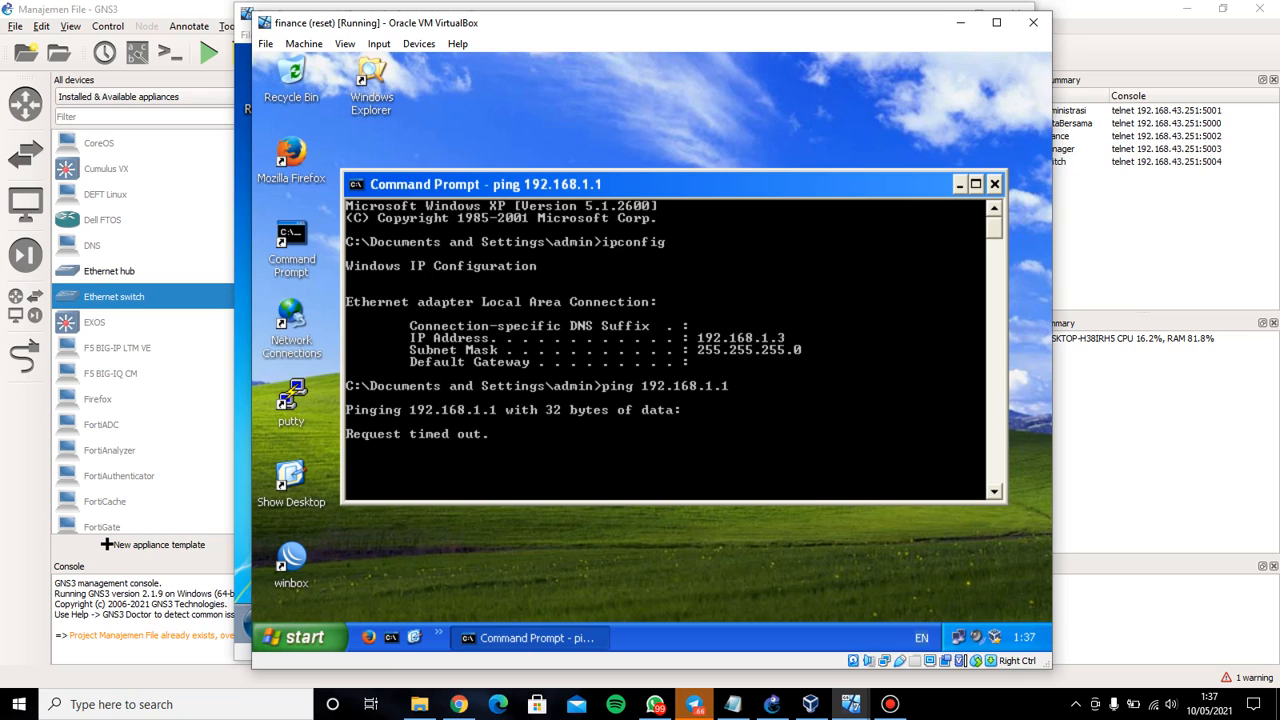
{"action": "key", "text": "ctrl+c"}
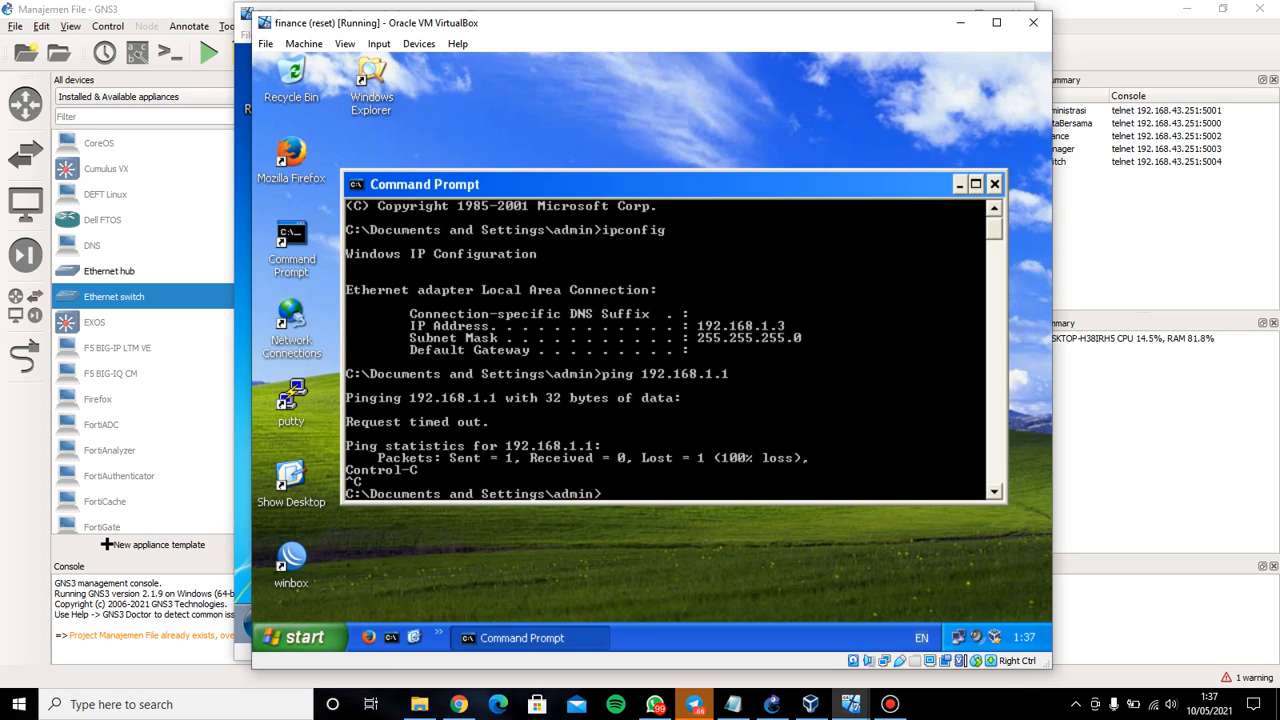
Ping 192.168.1.2 and 192.168.1.4 successfully, then close the command prompt
{"action": "key", "text": "Up"}
{"action": "key", "text": "BackSpace"}
{"action": "type", "text": "2.168.1.2"}
{"action": "key", "text": "Return"}
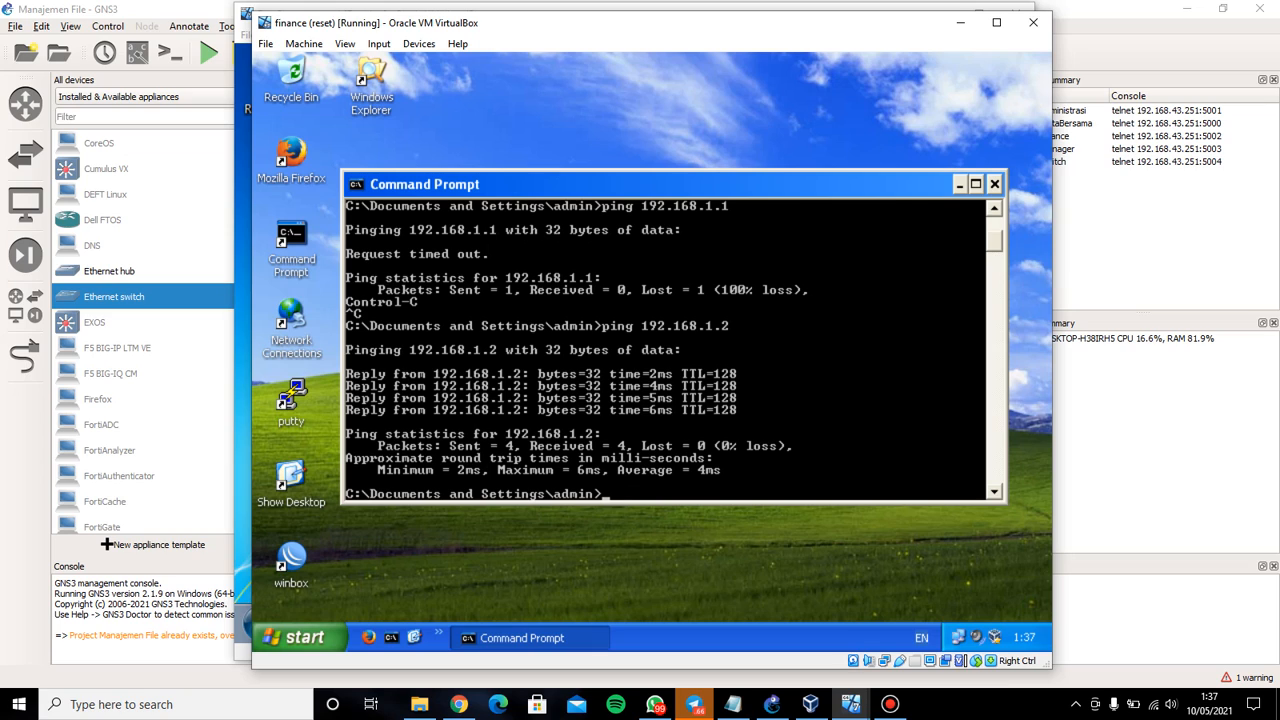
{"action": "key", "text": "Up"}
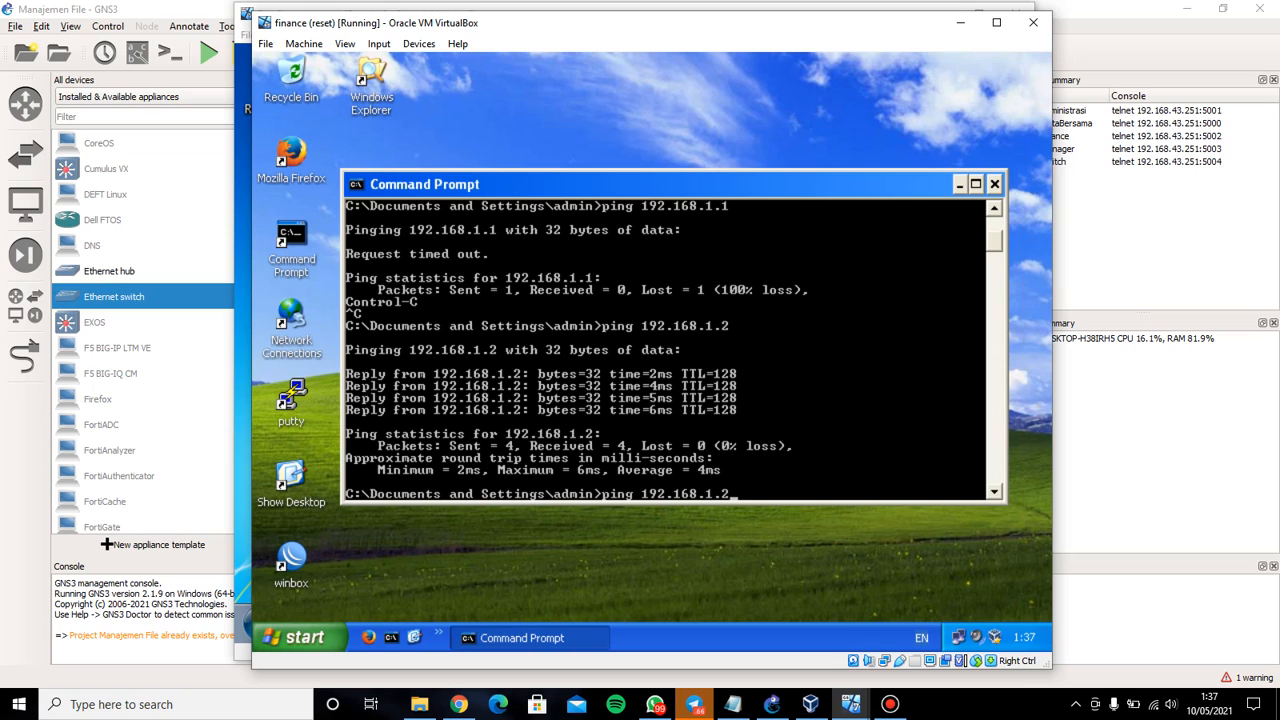
{"action": "key", "text": "BackSpace"}
{"action": "type", "text": "4"}
{"action": "key", "text": "Return"}
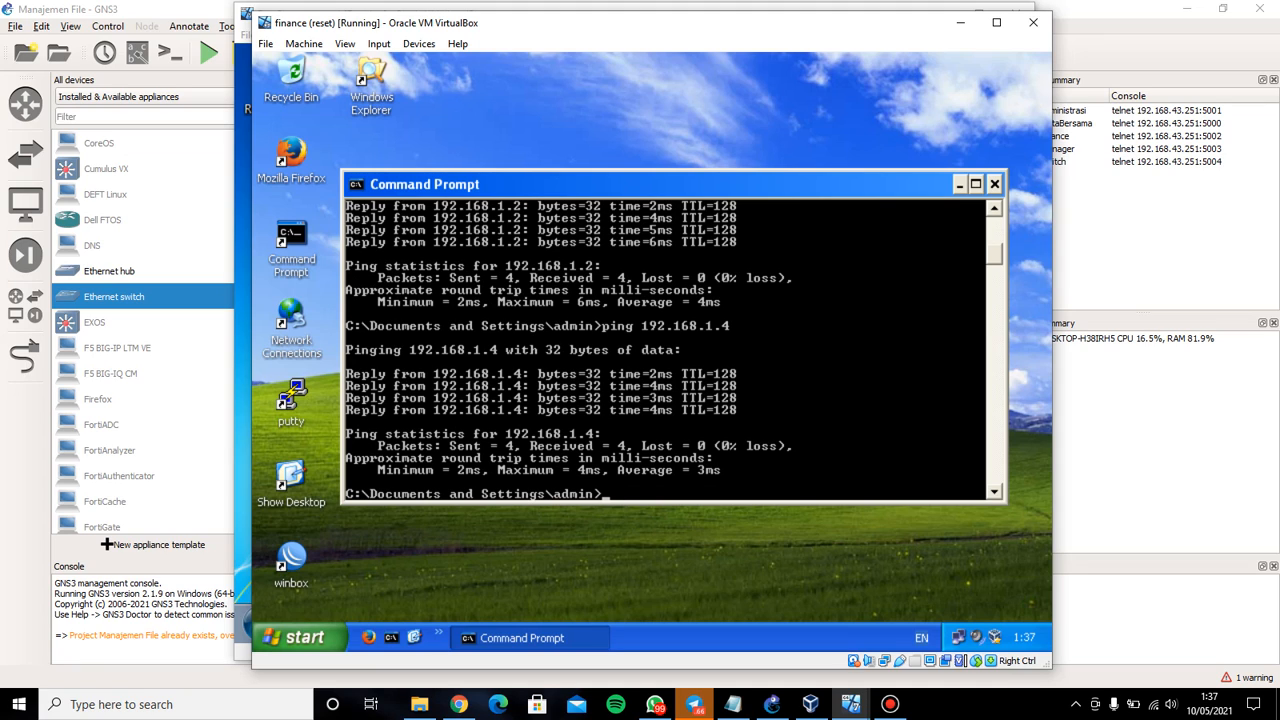
{"action": "key", "text": "Return"}
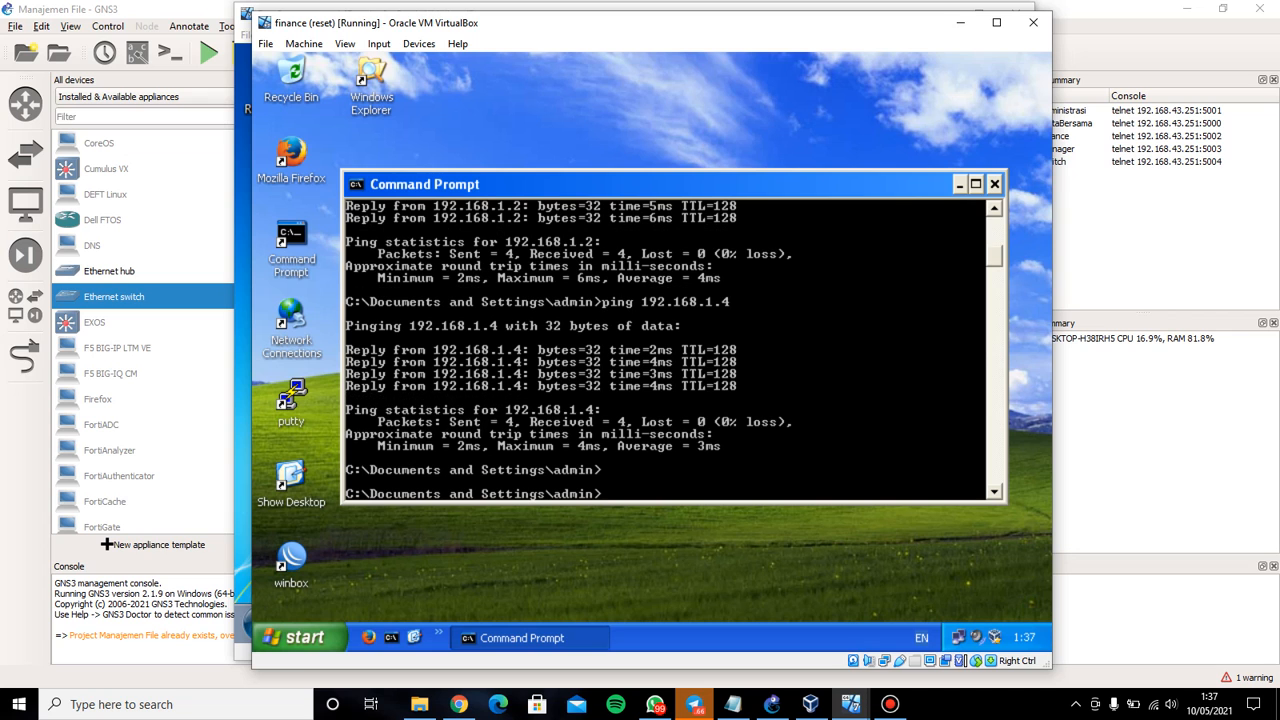
{"action": "key", "text": "alt+F4"}
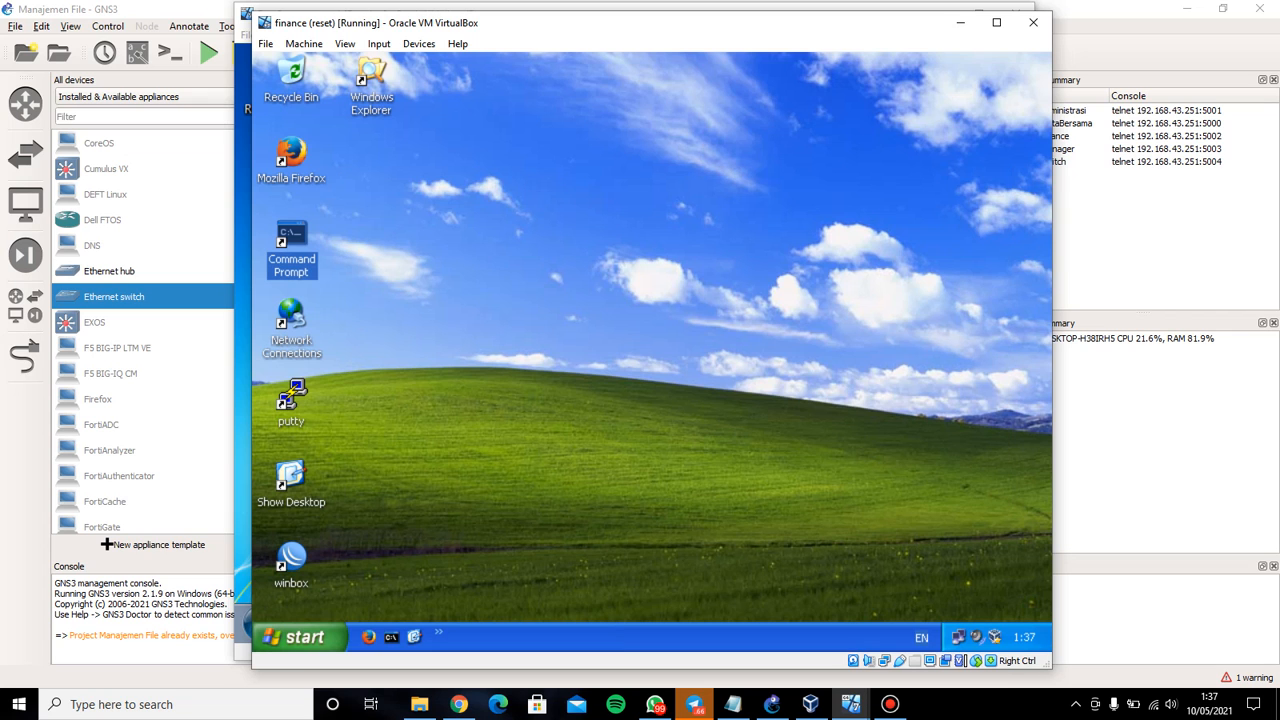
Minimize both VMs and GNS3, then highlight PDF step 2 on creating adm, fin and mng users
{"action": "left_click", "coordinate": [961, 22]}
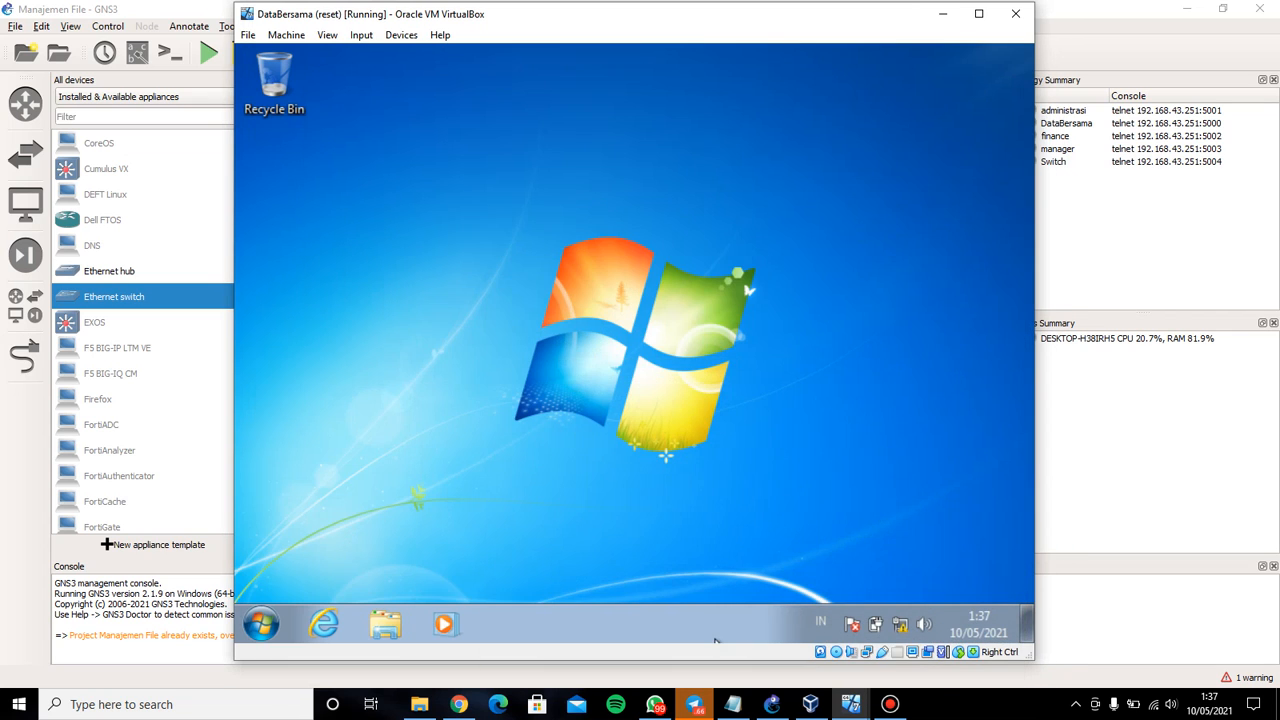
{"action": "left_click", "coordinate": [943, 14]}
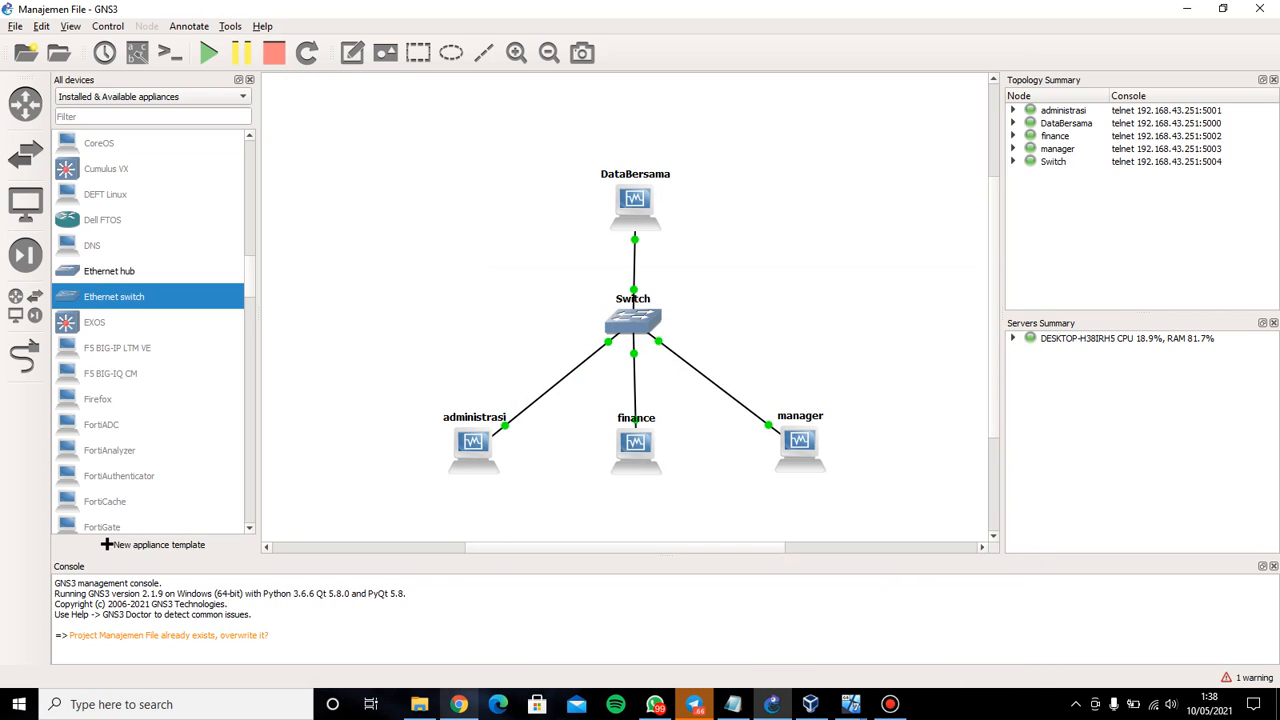
{"action": "left_click", "coordinate": [1187, 8]}
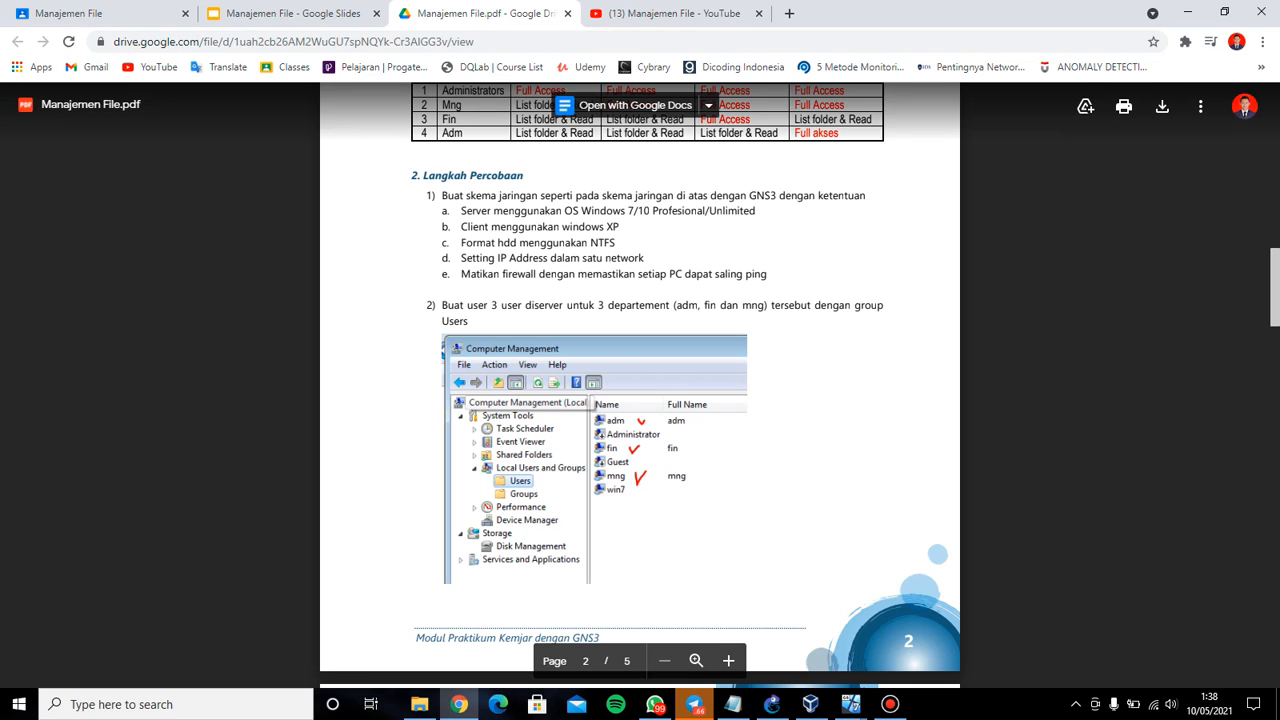
{"action": "scroll", "coordinate": [640, 380], "scroll_direction": "down", "scroll_amount": 1}
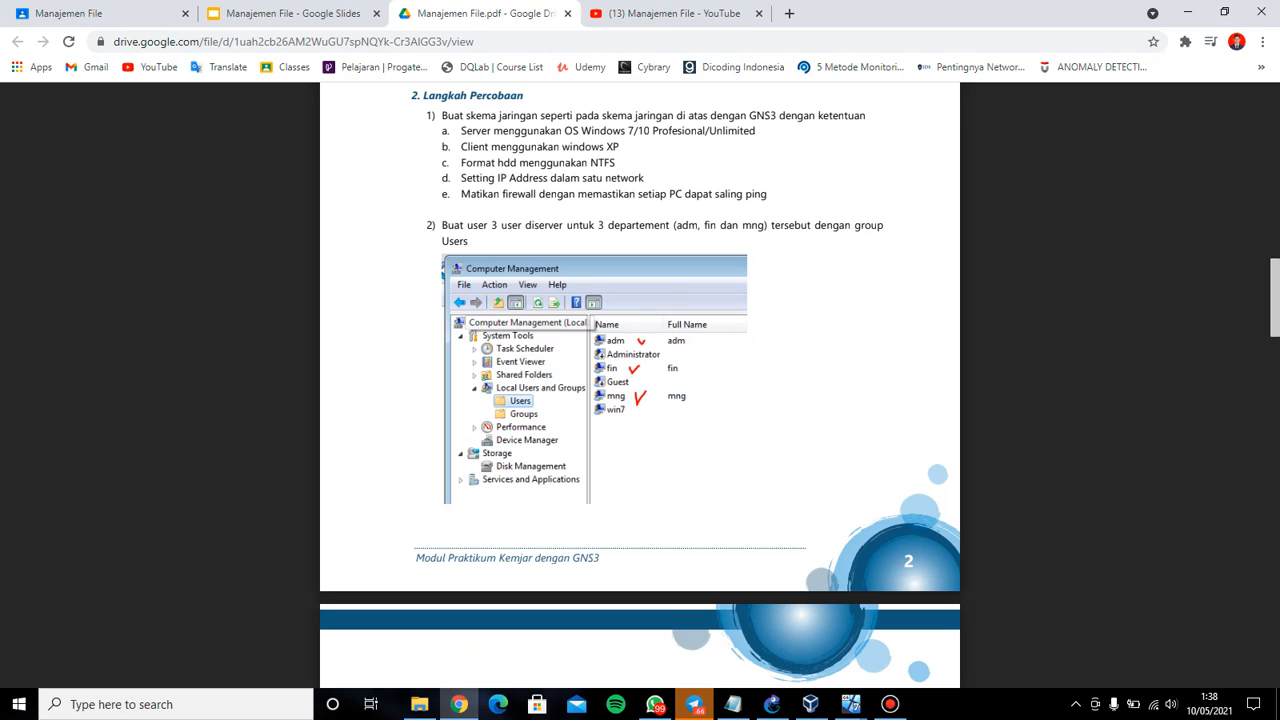
{"action": "left_click_drag", "start_coordinate": [442, 226], "coordinate": [468, 241]}
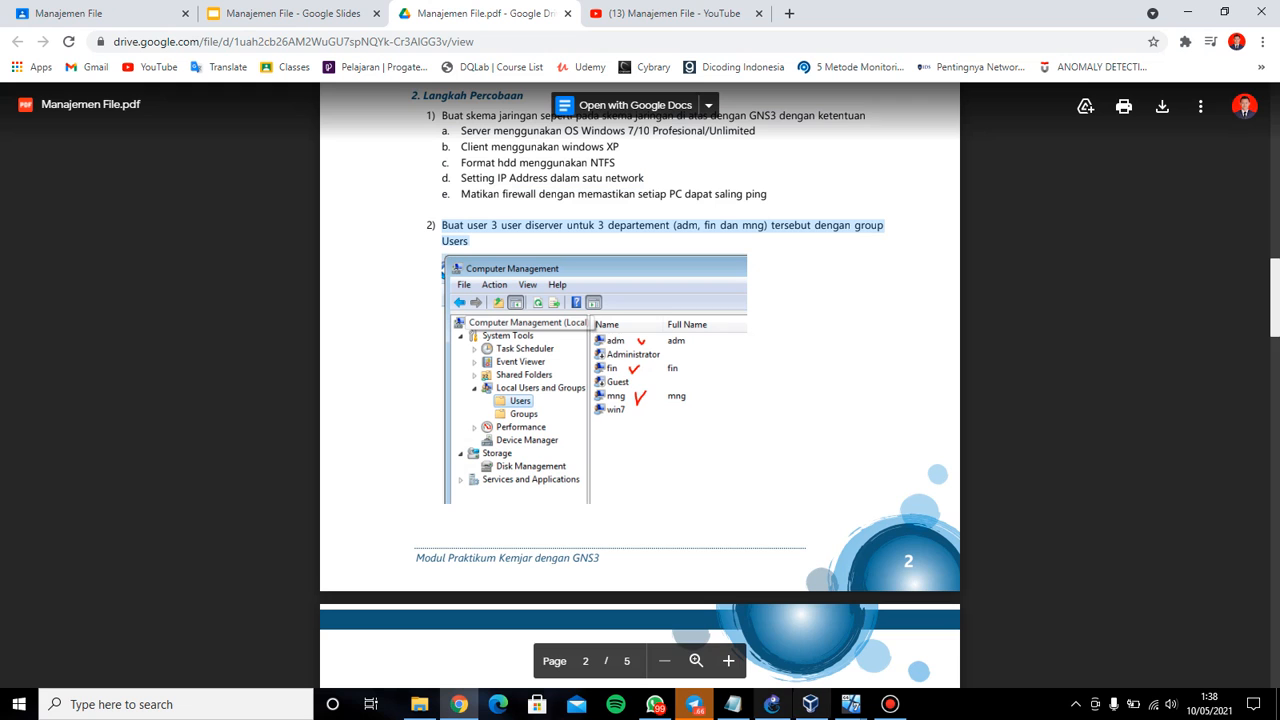
Open Windows Firewall on the DataBersama server through a Start search for 'fire'
{"action": "mouse_move", "coordinate": [850, 704]}
{"action": "left_click", "coordinate": [685, 625]}
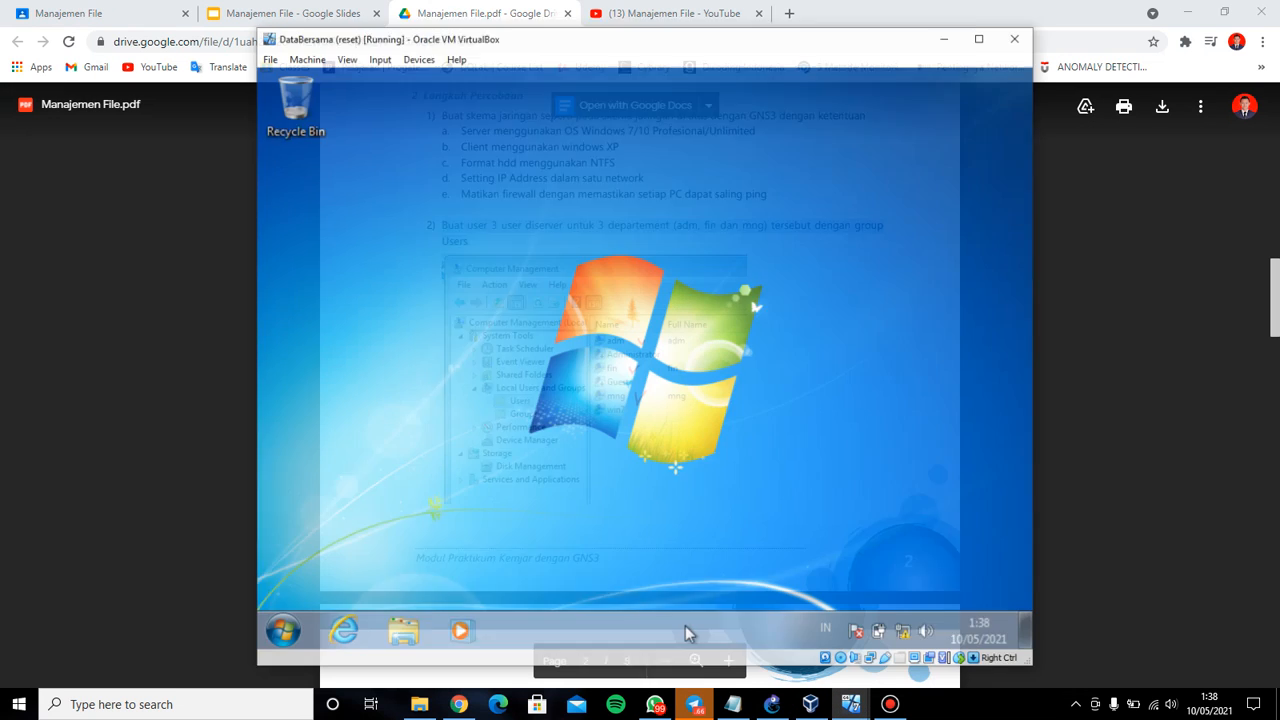
{"action": "left_click", "coordinate": [261, 624]}
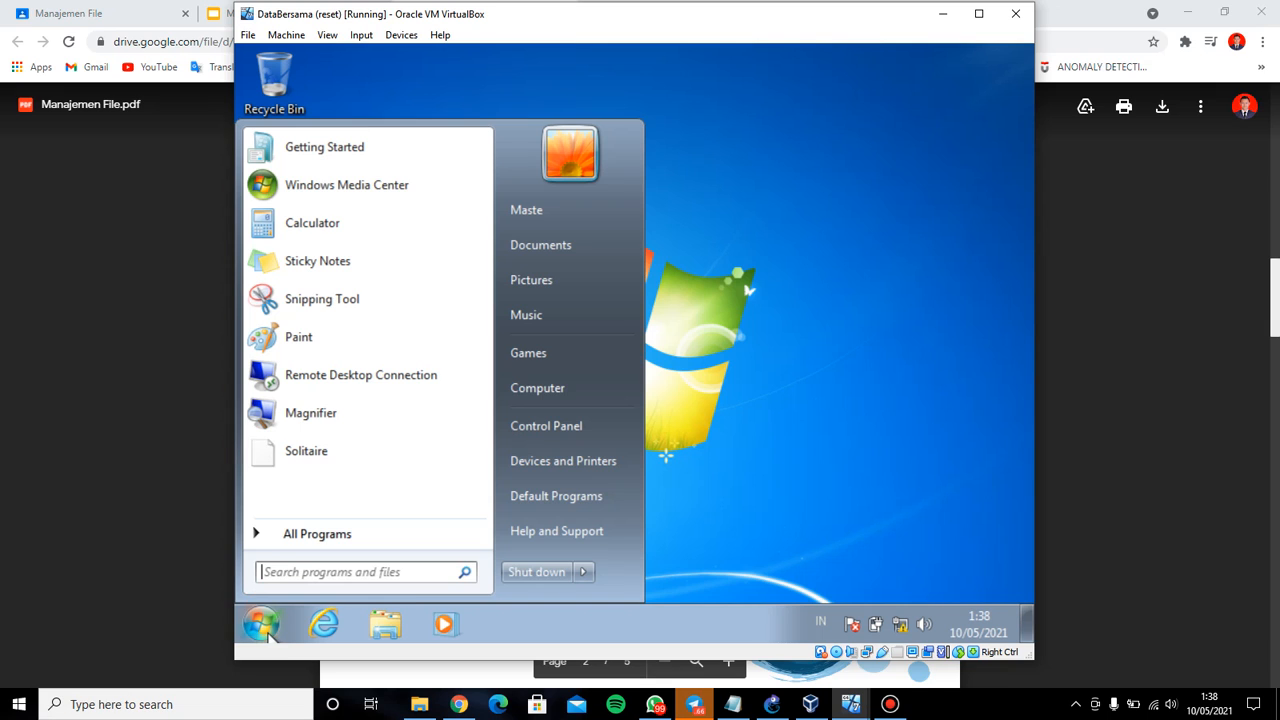
{"action": "type", "text": "fire"}
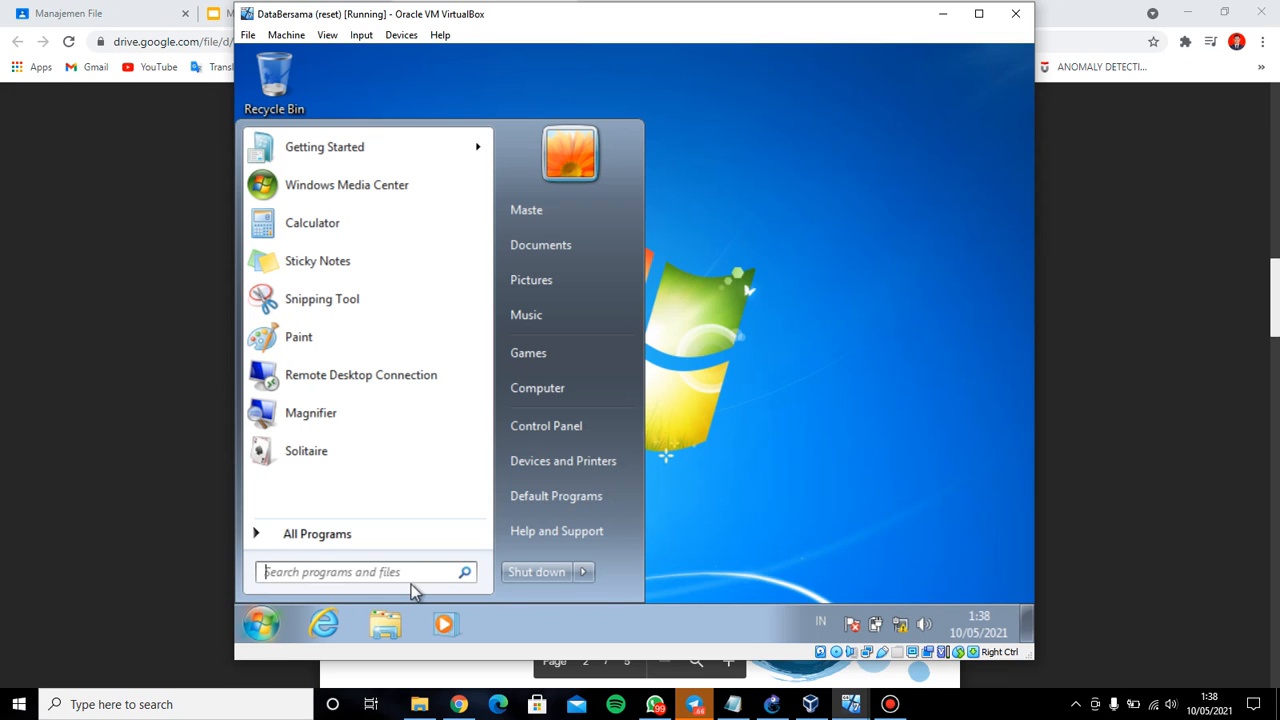
{"action": "key", "text": "Down"}
{"action": "key", "text": "Down"}
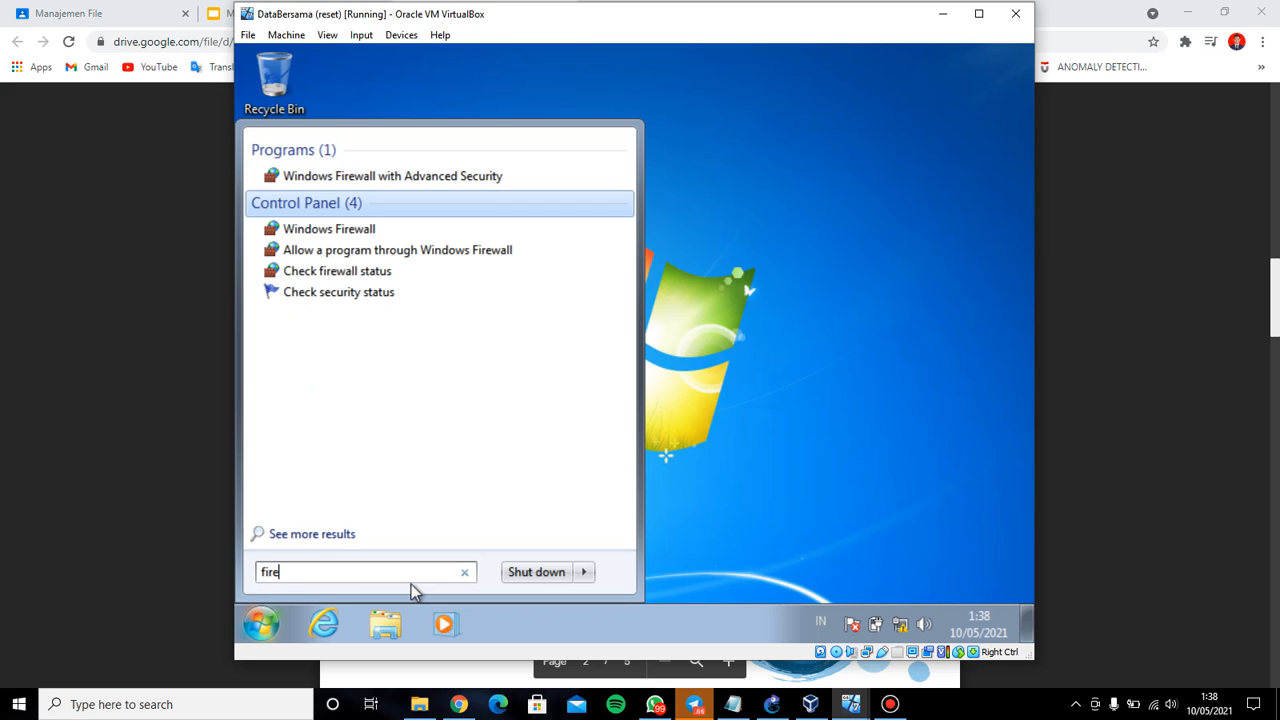
{"action": "key", "text": "Return"}
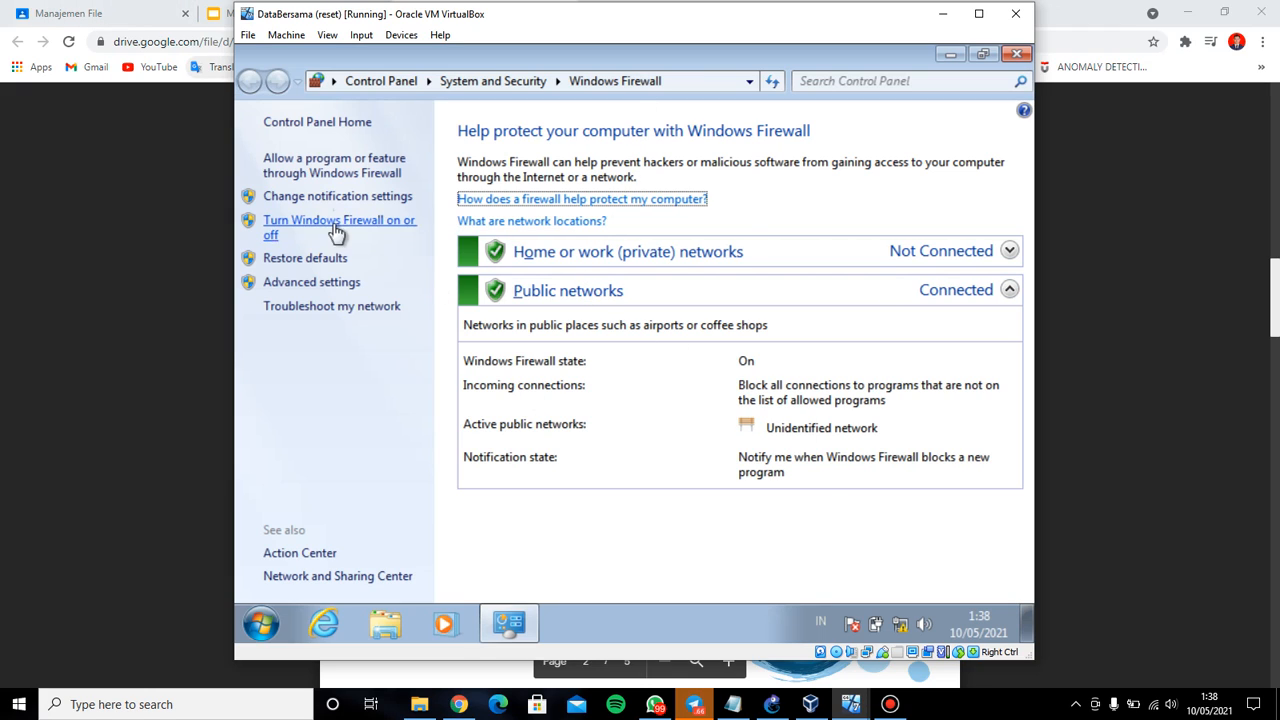
Turn the firewall off for home/work and public networks, apply, and minimize the window
{"action": "left_click", "coordinate": [373, 230]}
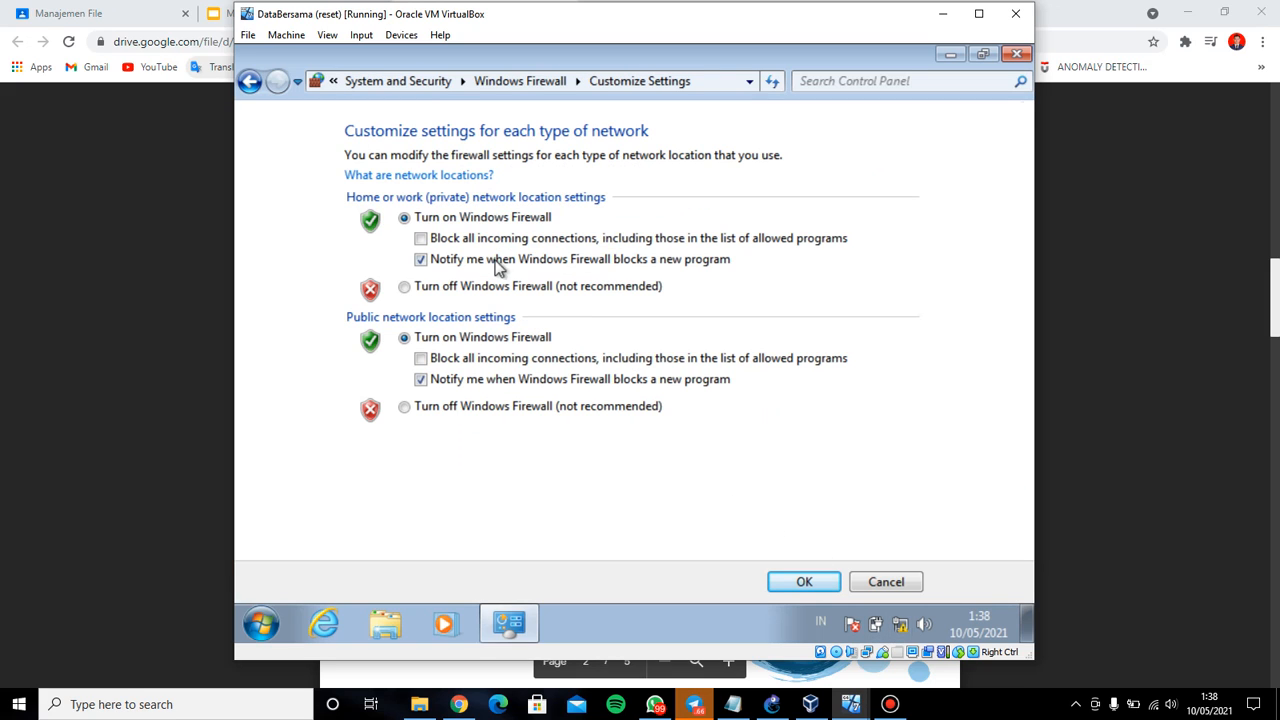
{"action": "left_click", "coordinate": [404, 287]}
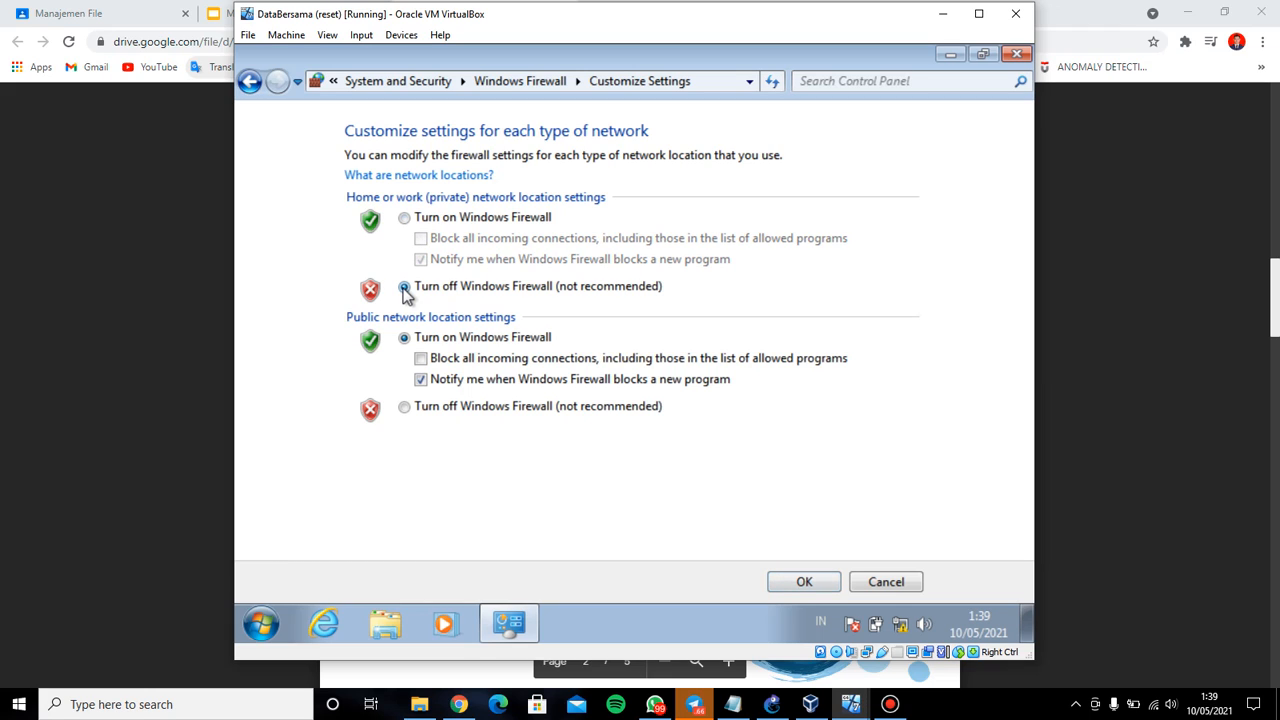
{"action": "left_click", "coordinate": [404, 408]}
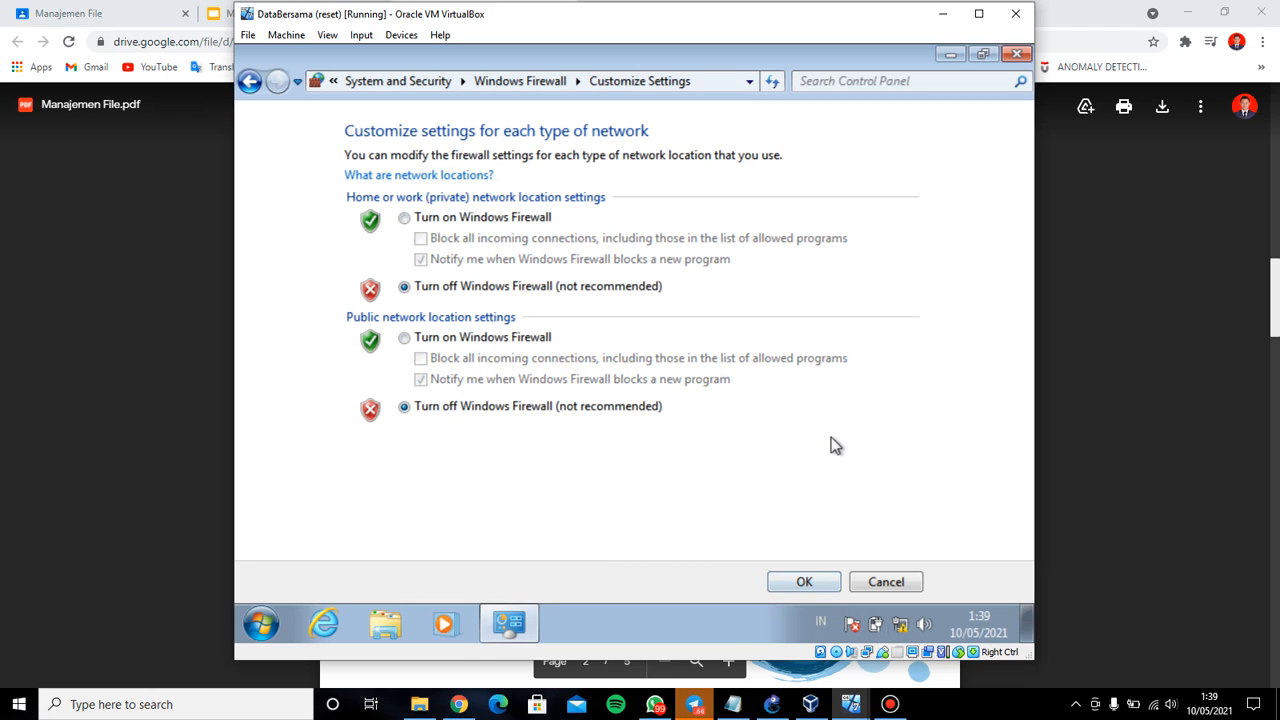
{"action": "left_click", "coordinate": [804, 583]}
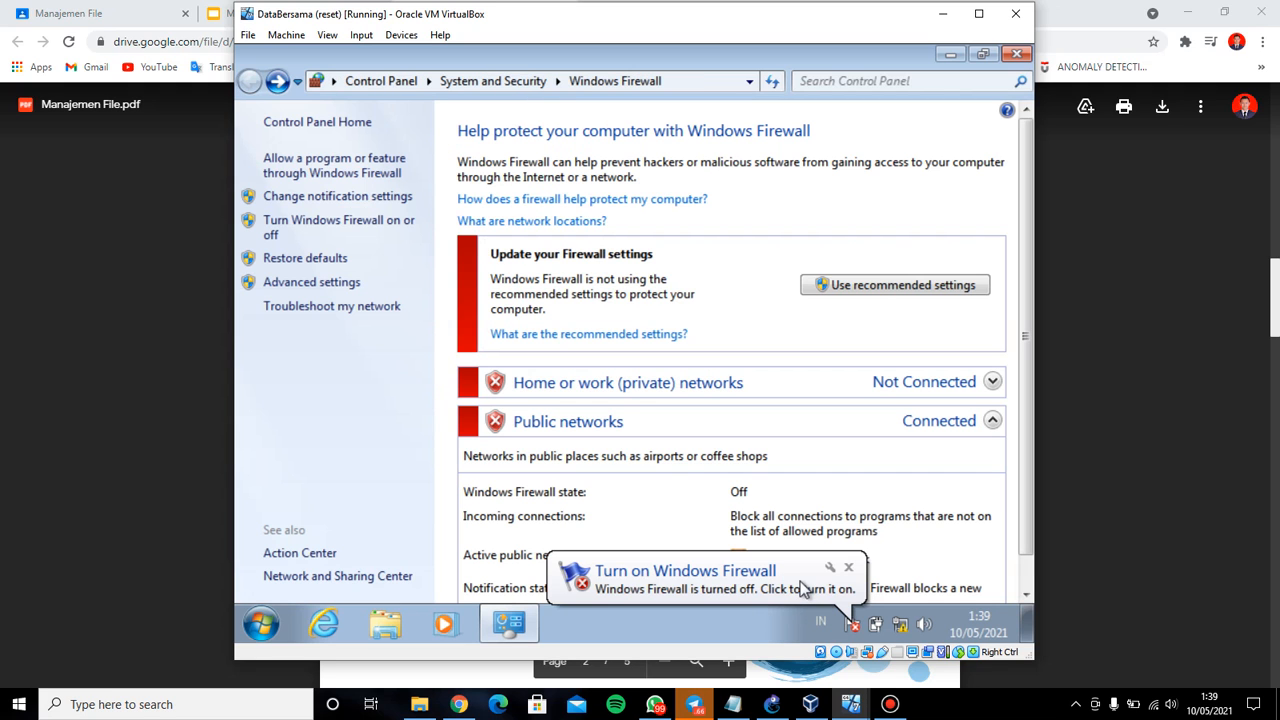
{"action": "left_click", "coordinate": [951, 54]}
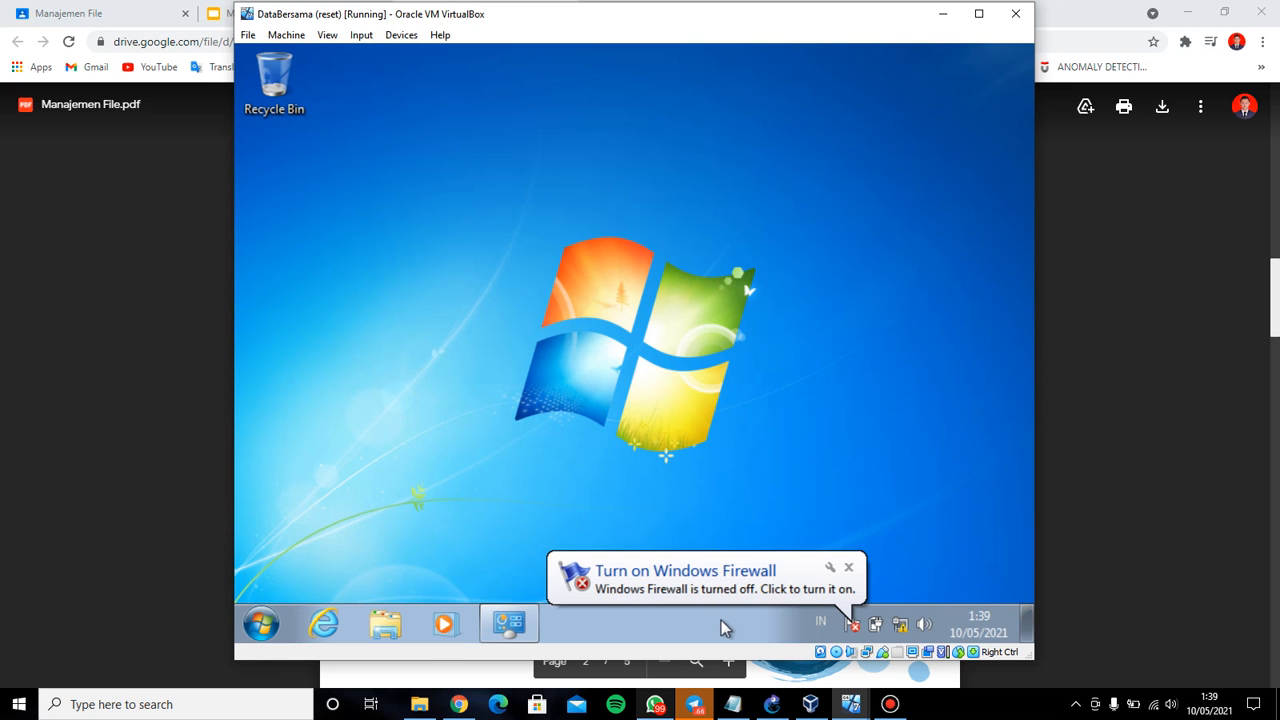
Re-run ping 192.168.1.1 from the finance VM with 0% loss, then close and minimize it
{"action": "mouse_move", "coordinate": [851, 704]}
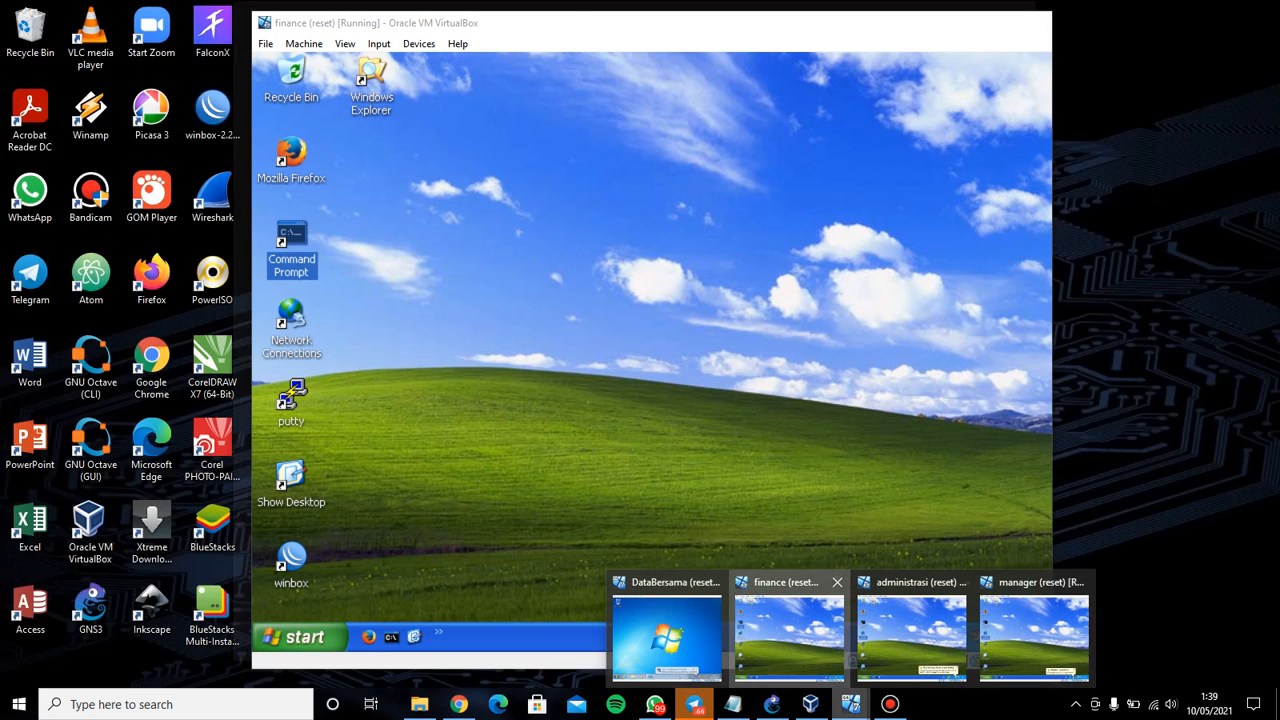
{"action": "left_click", "coordinate": [789, 630]}
{"action": "double_click", "coordinate": [291, 240]}
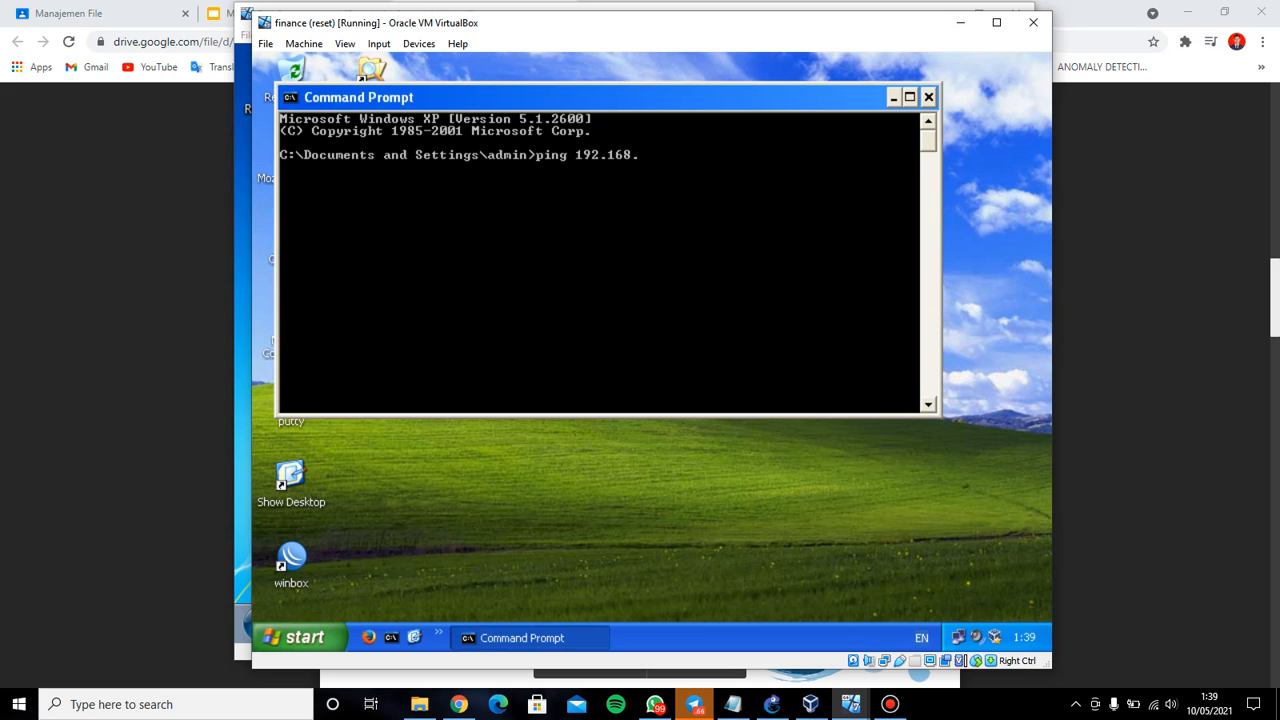
{"action": "key", "text": "Return"}
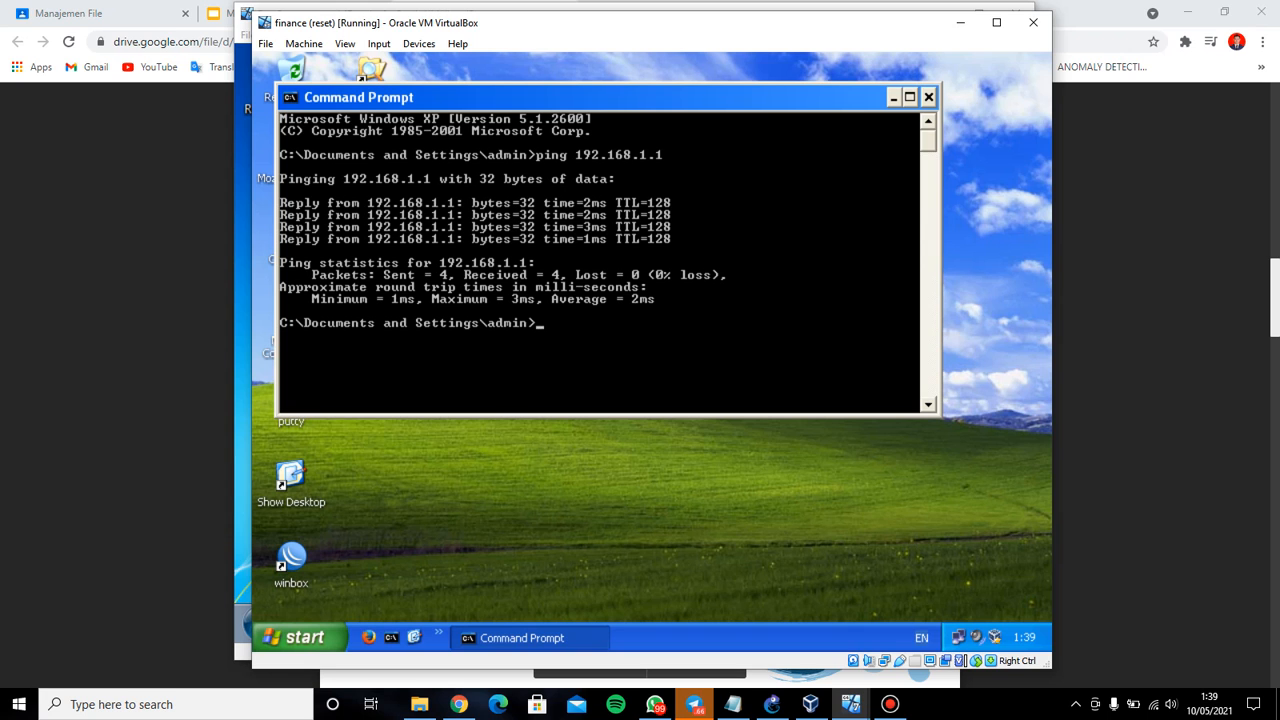
{"action": "left_click", "coordinate": [929, 97]}
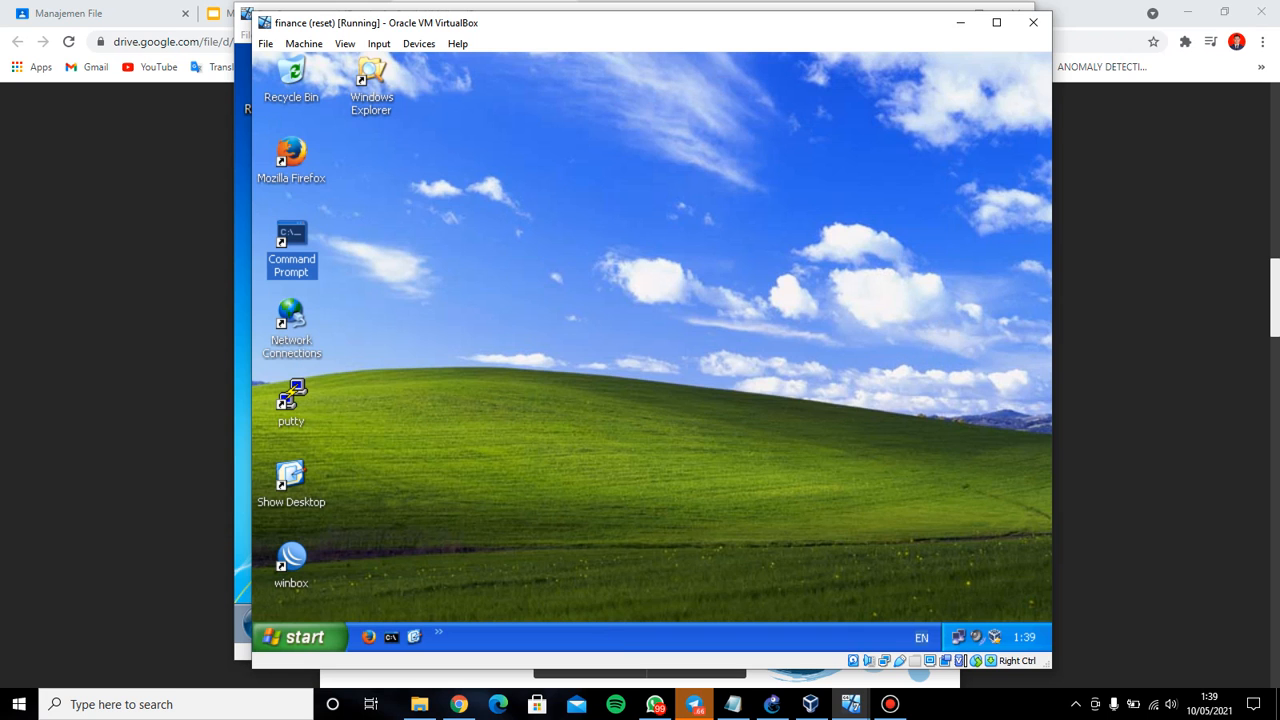
{"action": "left_click", "coordinate": [960, 22]}
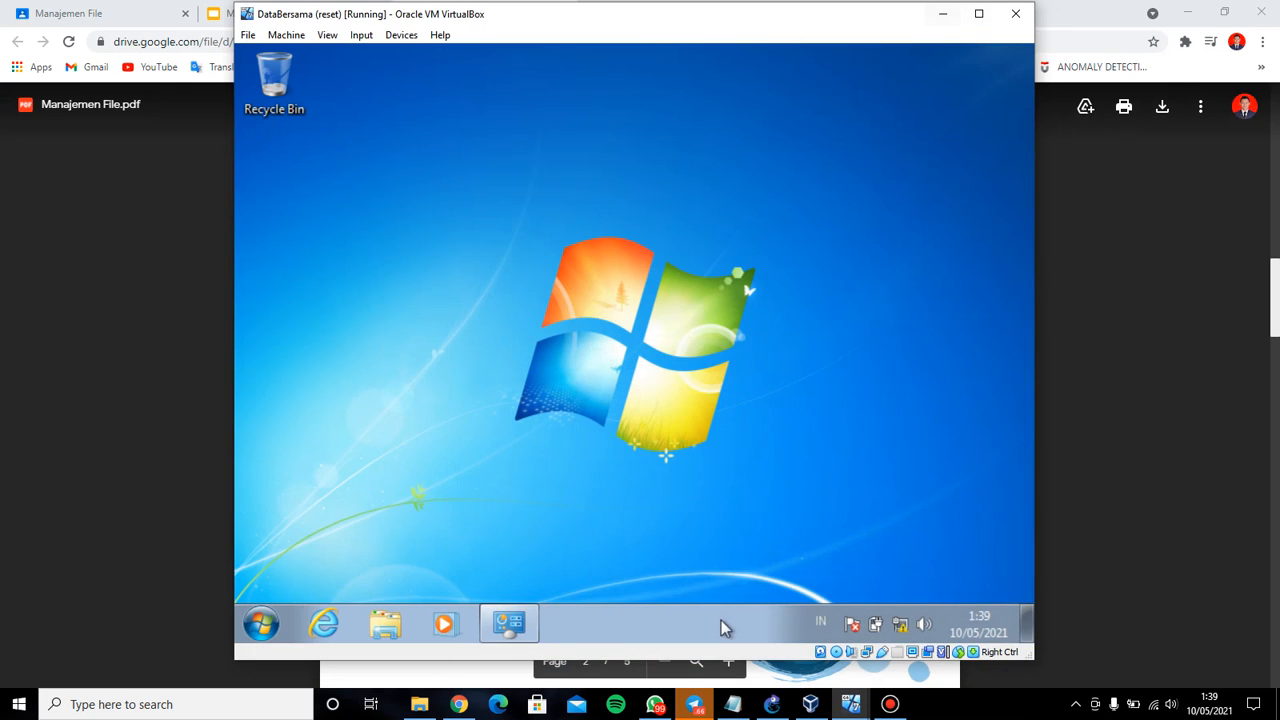
{"action": "left_click", "coordinate": [943, 13]}
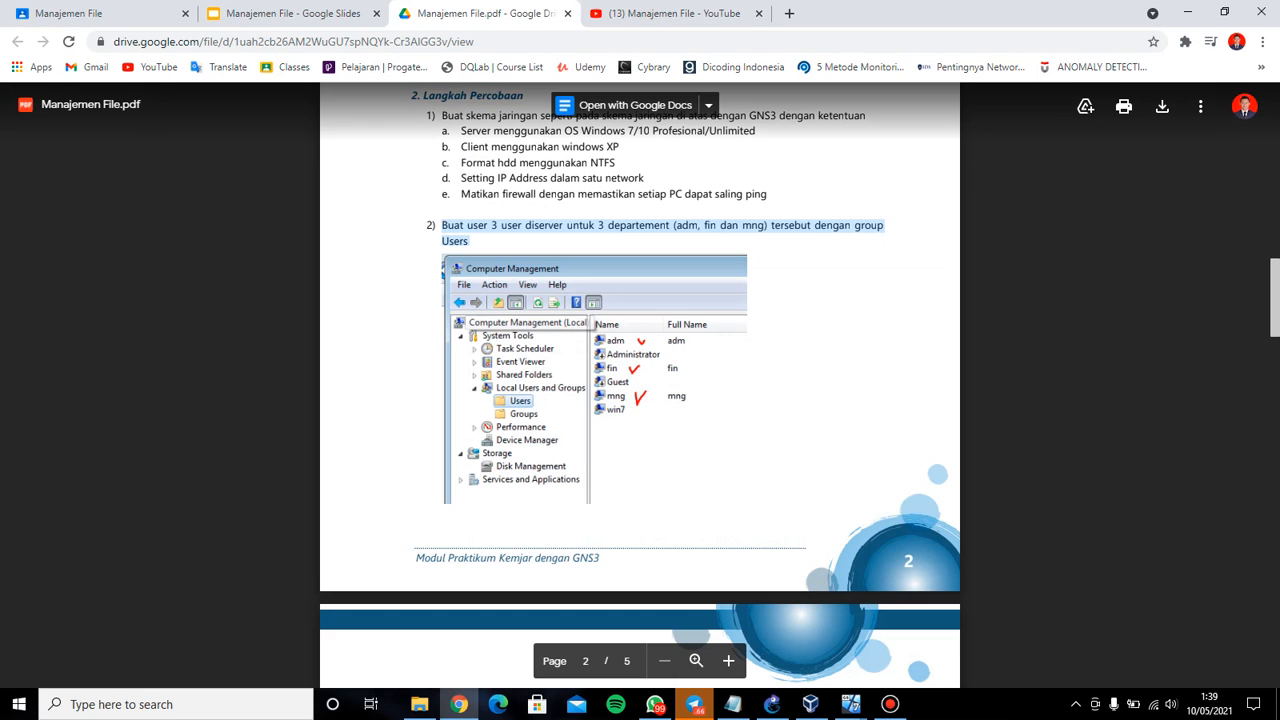
{"action": "mouse_move", "coordinate": [851, 704]}
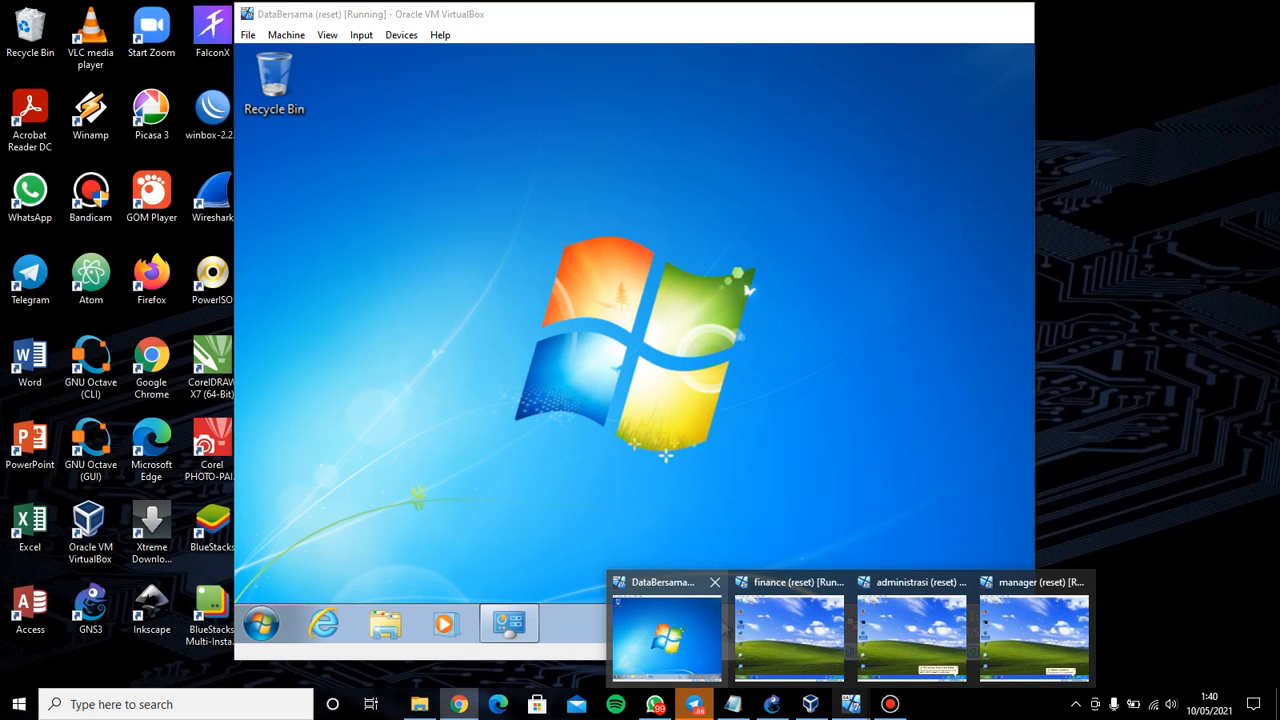
{"action": "left_click", "coordinate": [666, 632]}
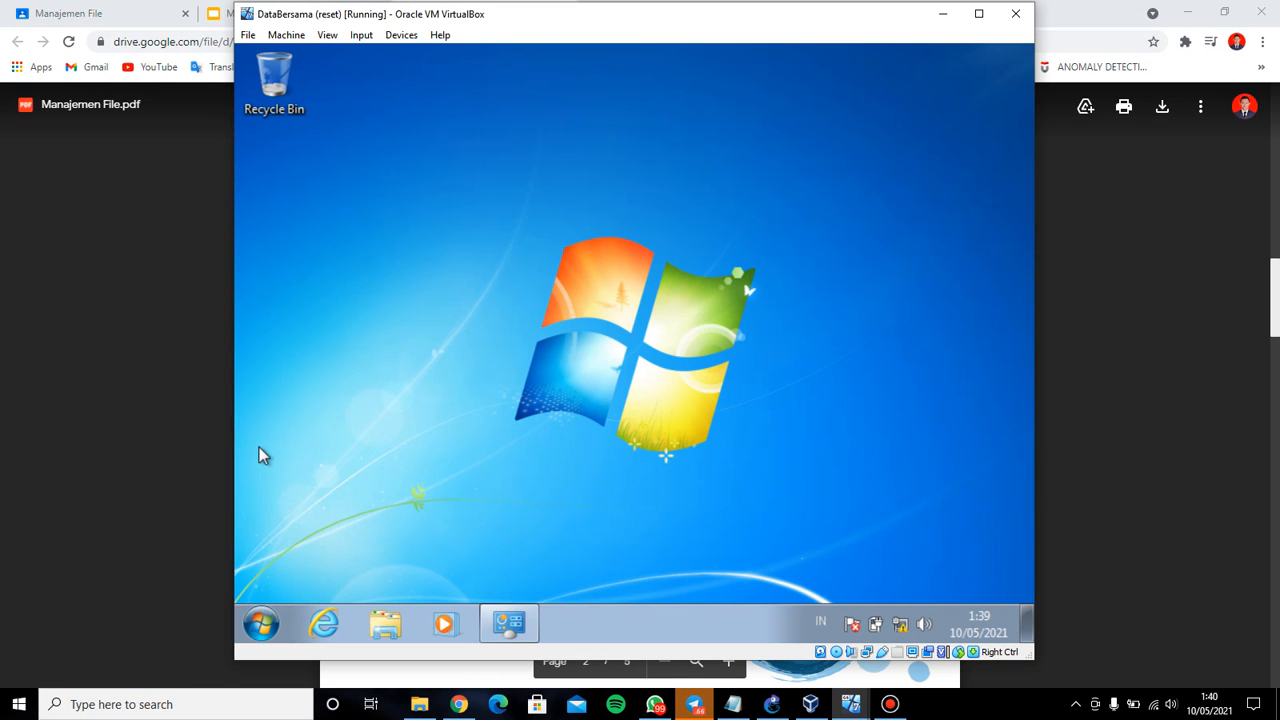
Open Computer Management via a 'compu' search and start a New User under Local Users and Groups > Users
{"action": "left_click", "coordinate": [262, 625]}
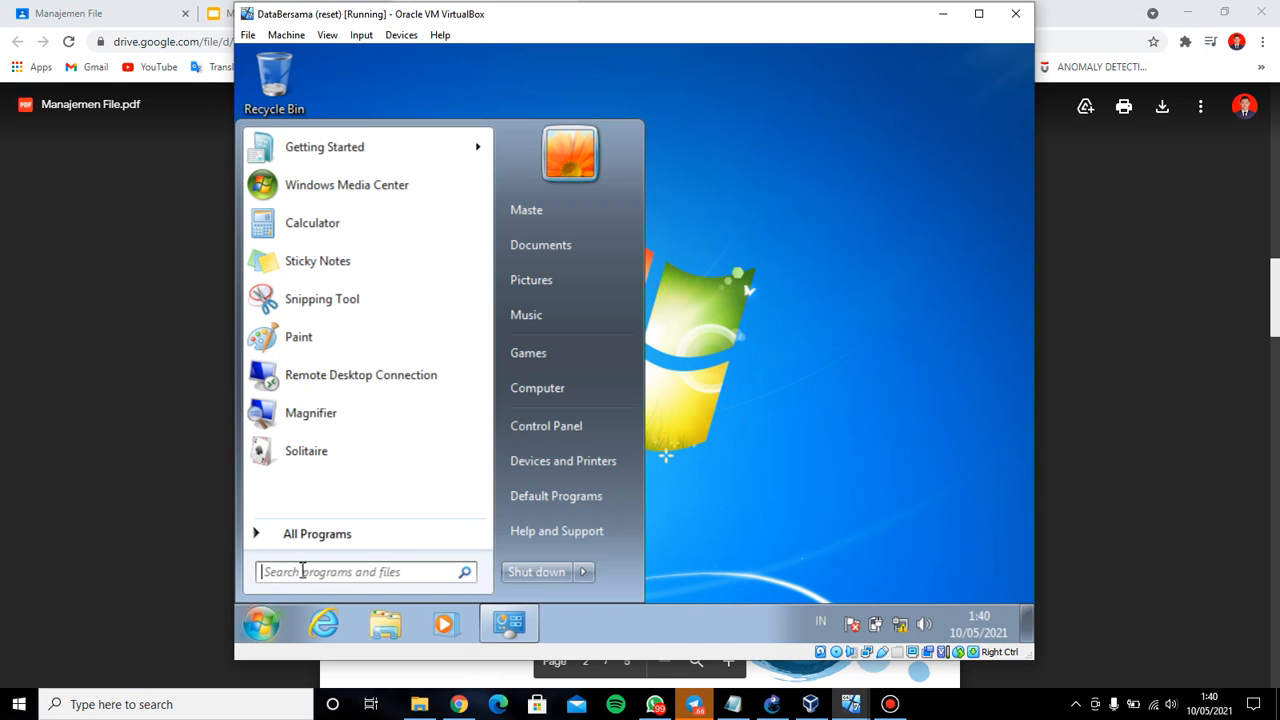
{"action": "type", "text": "computer"}
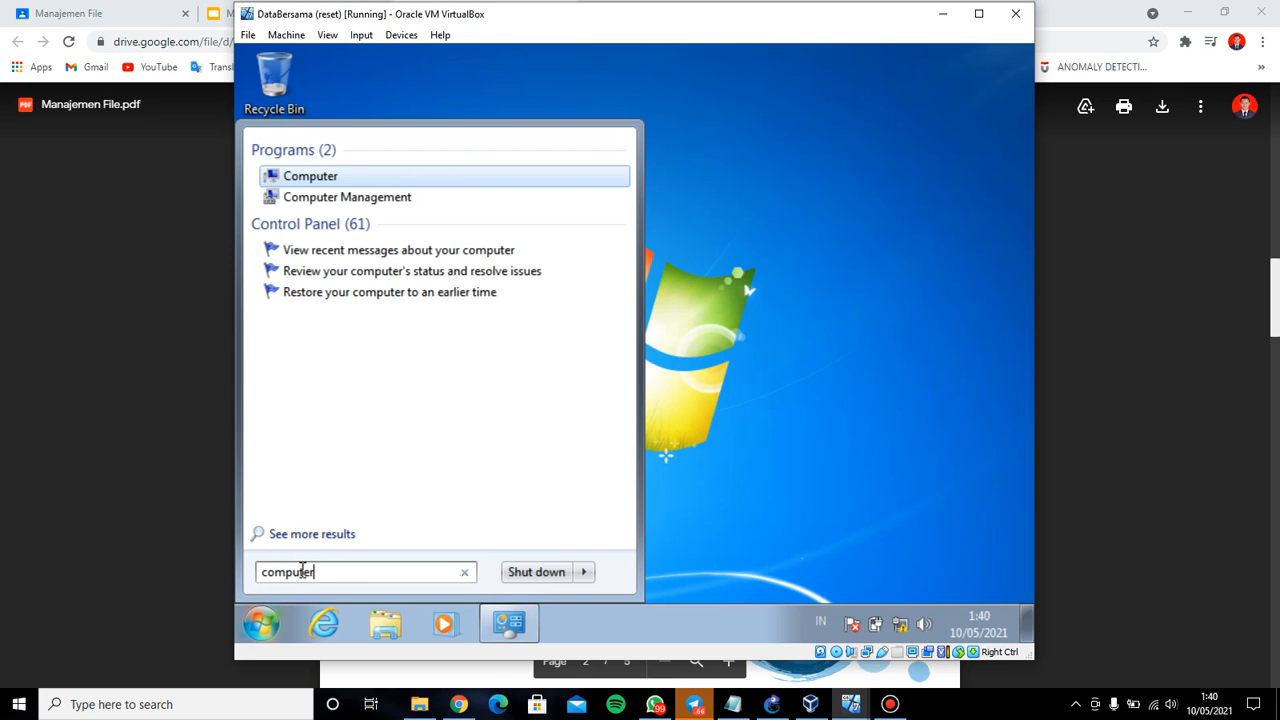
{"action": "key", "text": "Down"}
{"action": "key", "text": "Return"}
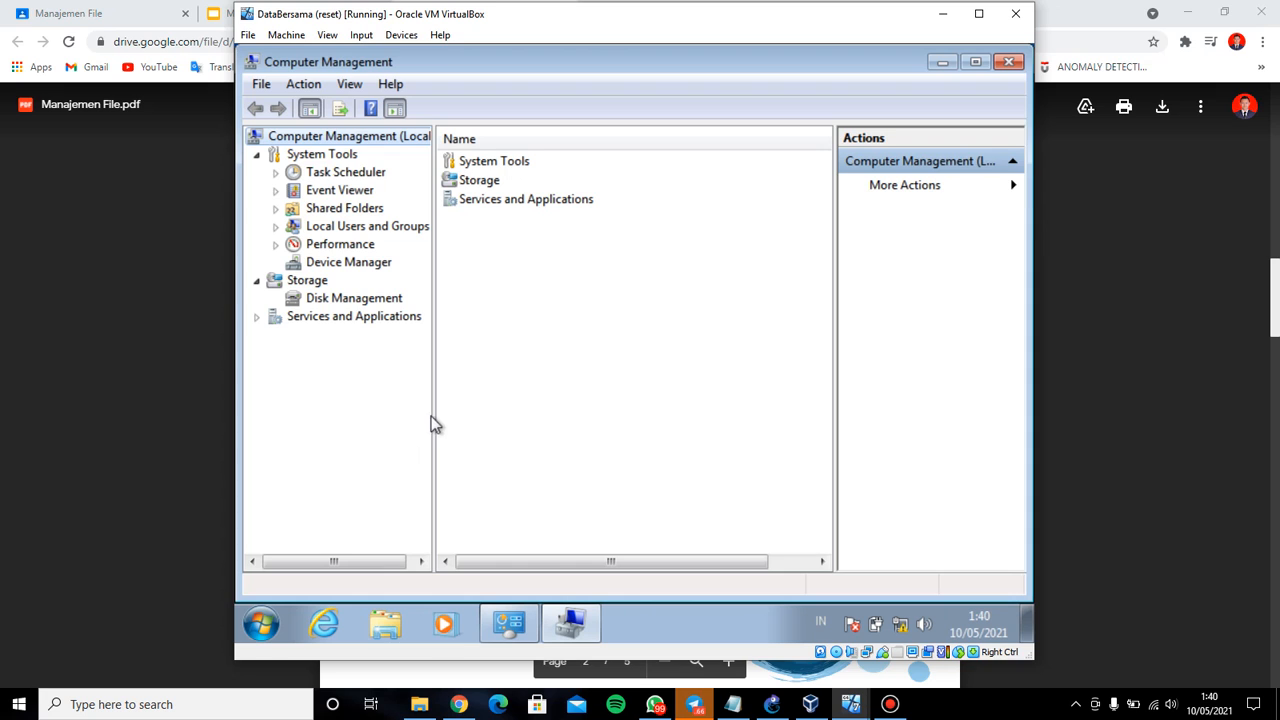
{"action": "left_click", "coordinate": [276, 228]}
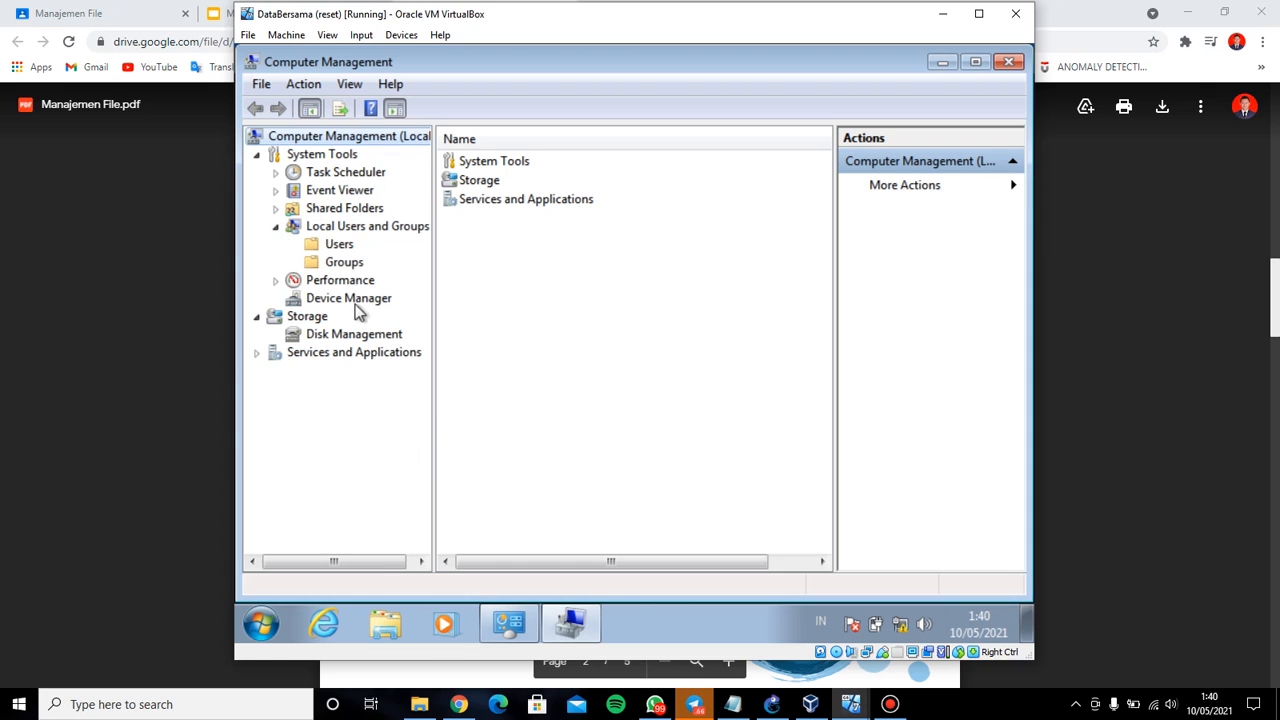
{"action": "left_click", "coordinate": [341, 248]}
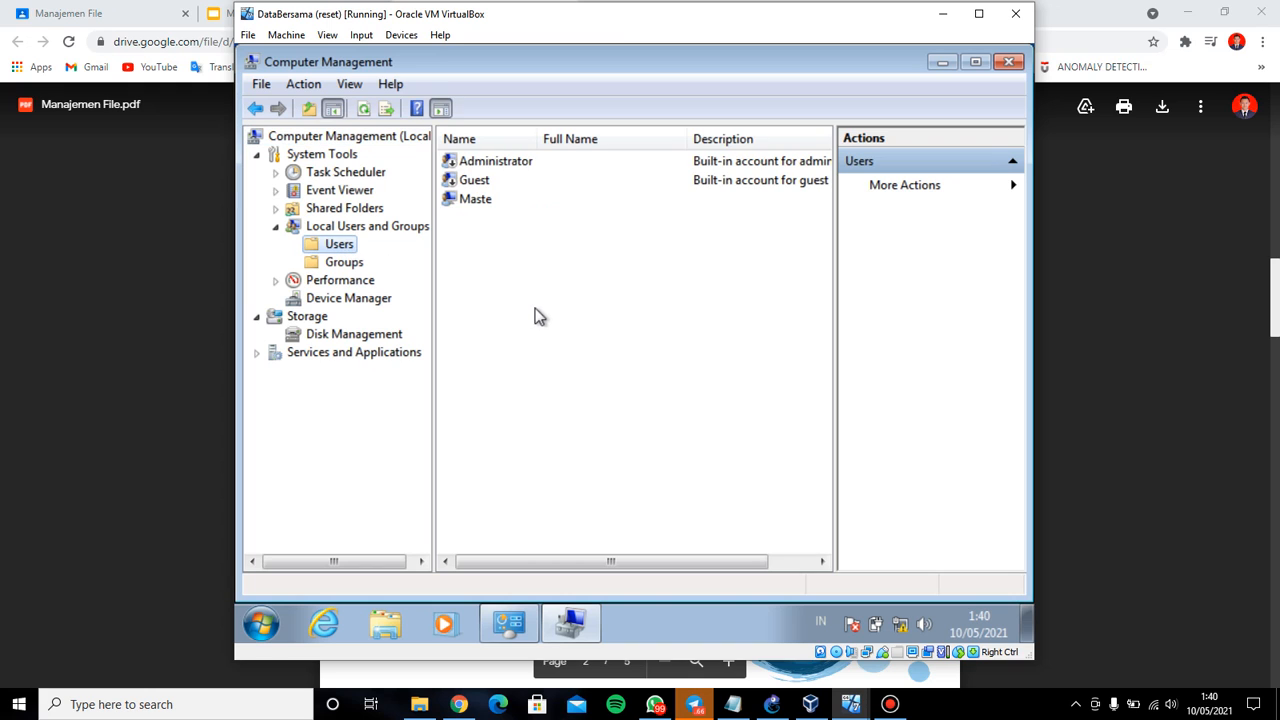
{"action": "right_click", "coordinate": [519, 256]}
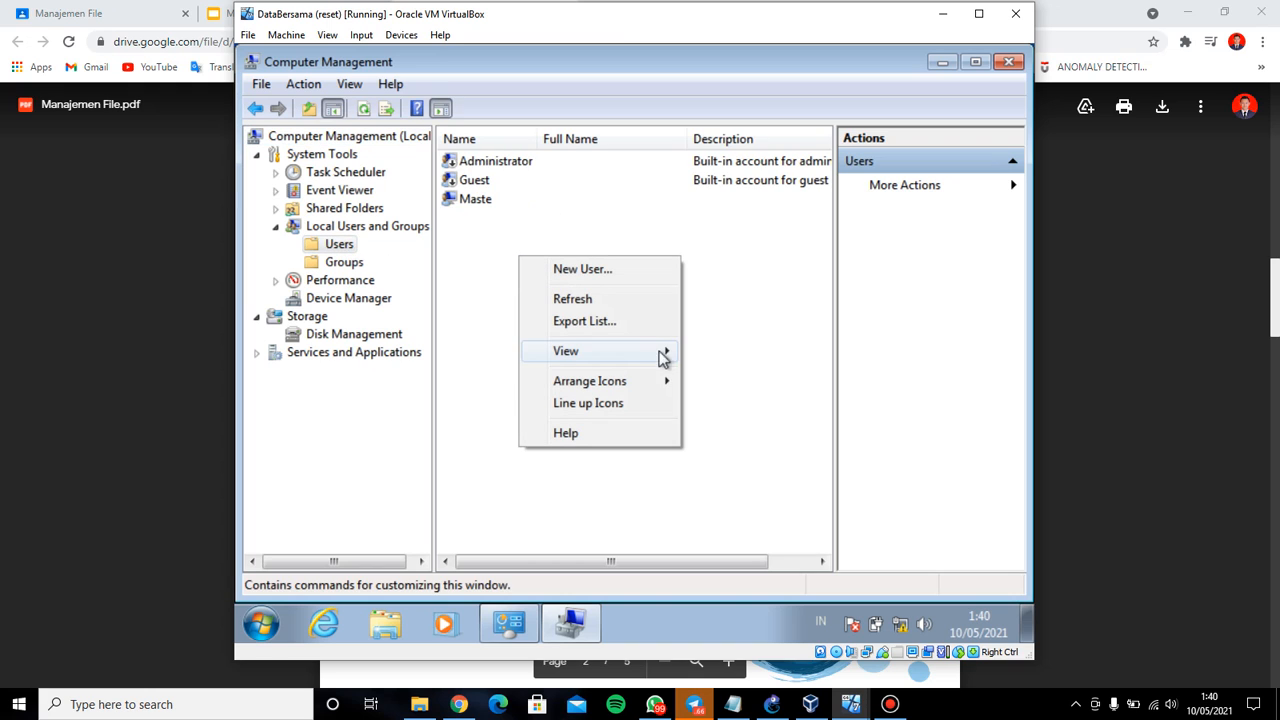
{"action": "left_click", "coordinate": [641, 270]}
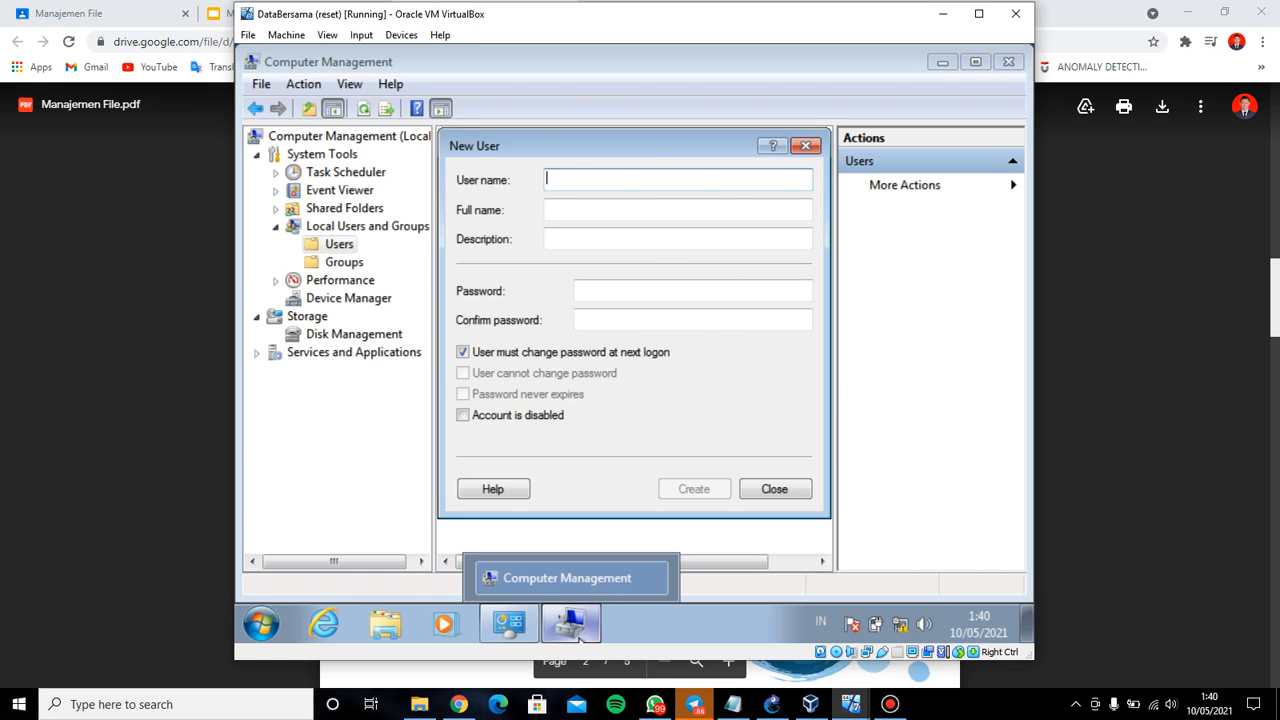
Create user adm with a never-expiring password and no forced change at logon
{"action": "left_click", "coordinate": [458, 704]}
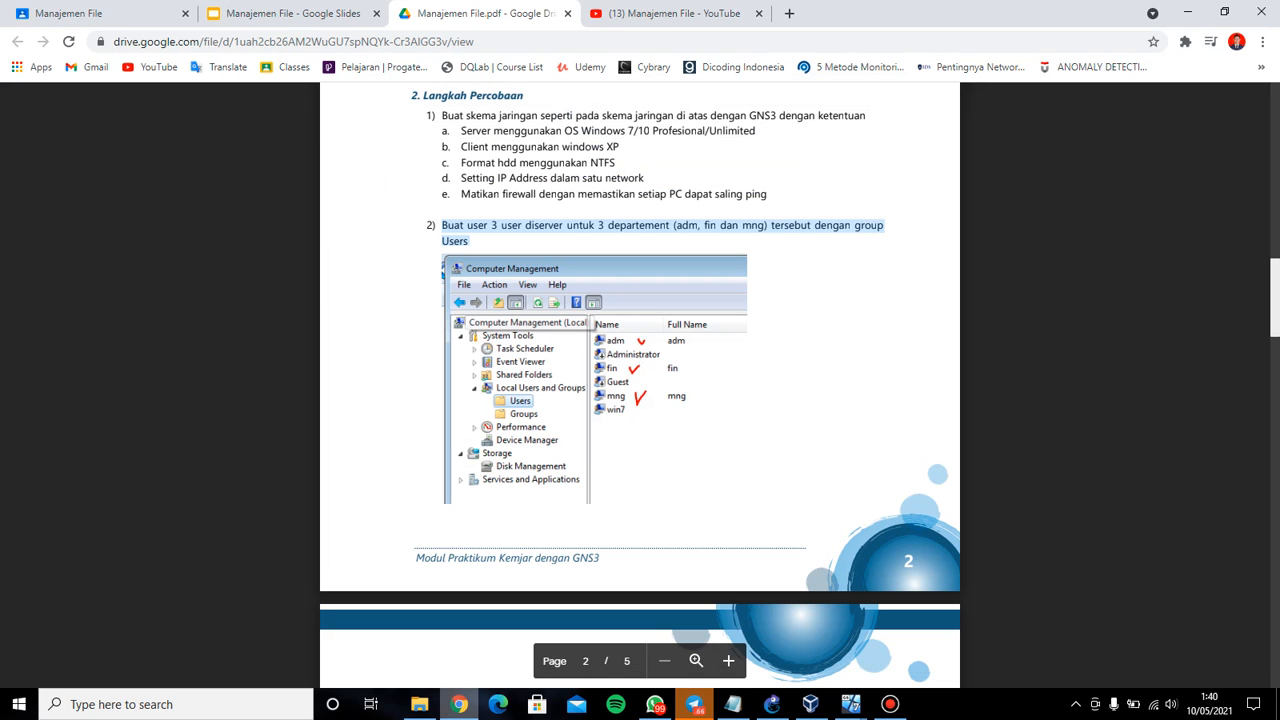
{"action": "key", "text": "alt+Tab"}
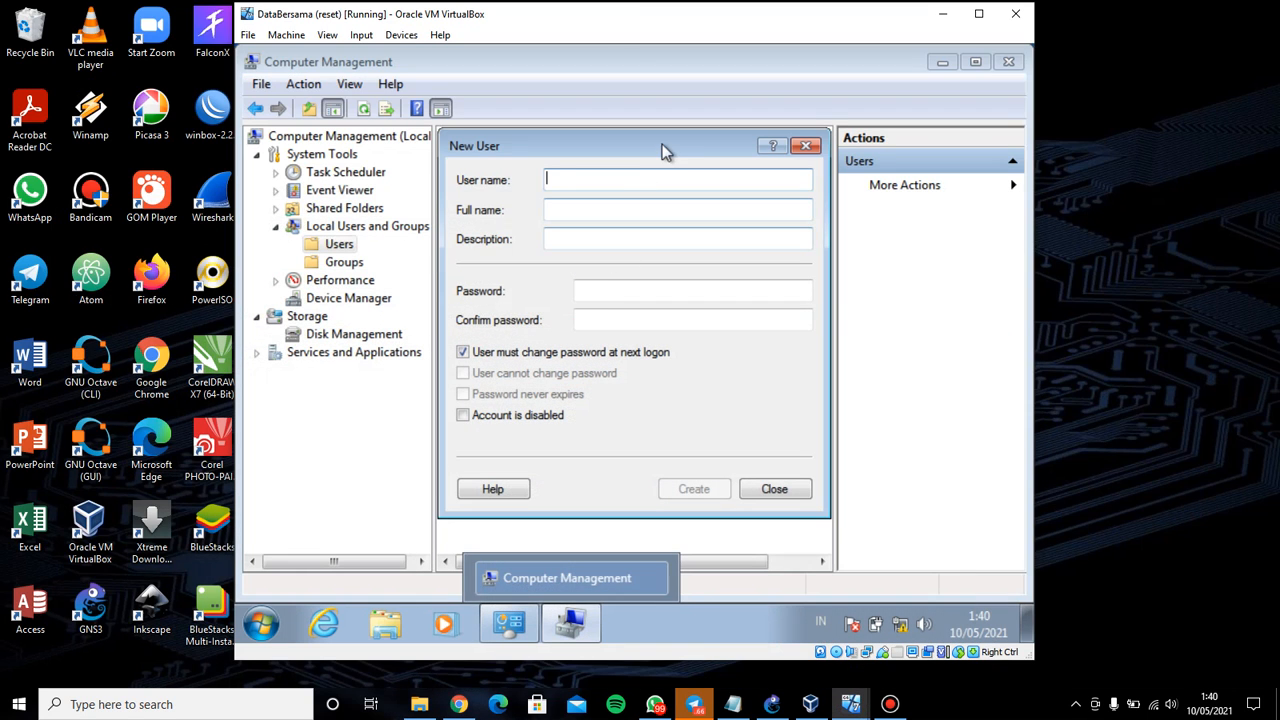
{"action": "type", "text": "adm"}
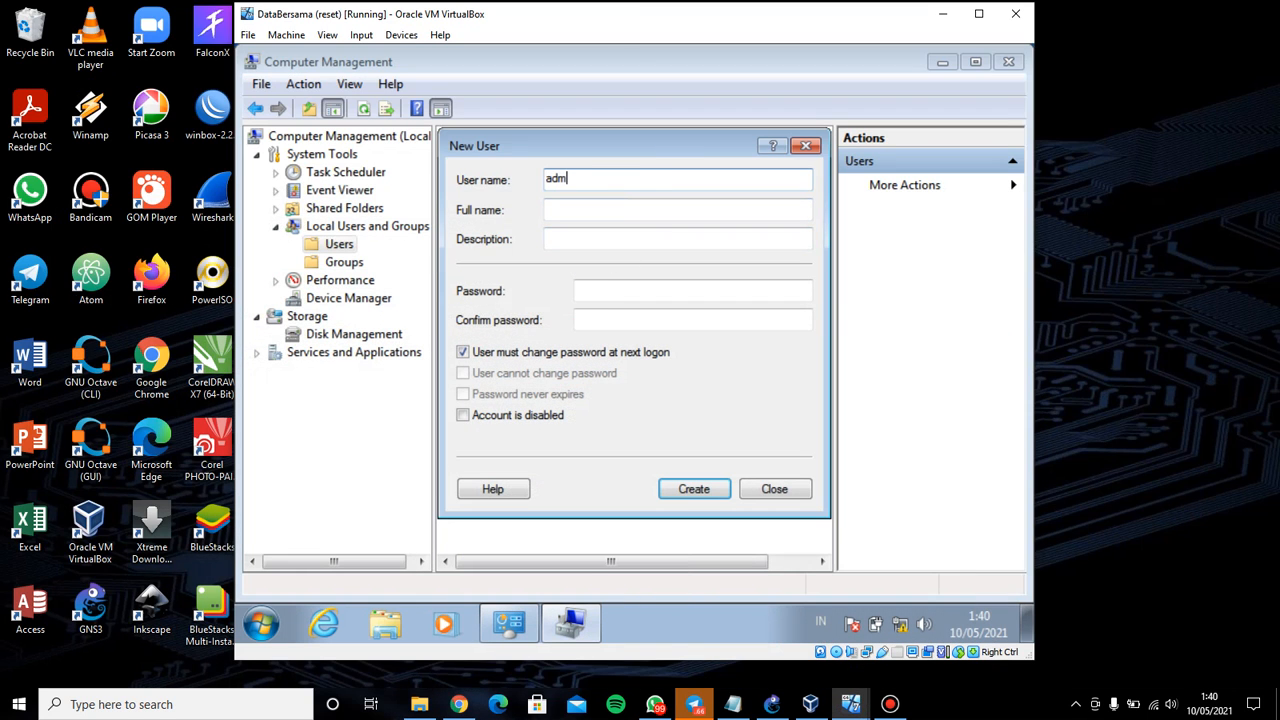
{"action": "left_click", "coordinate": [634, 294]}
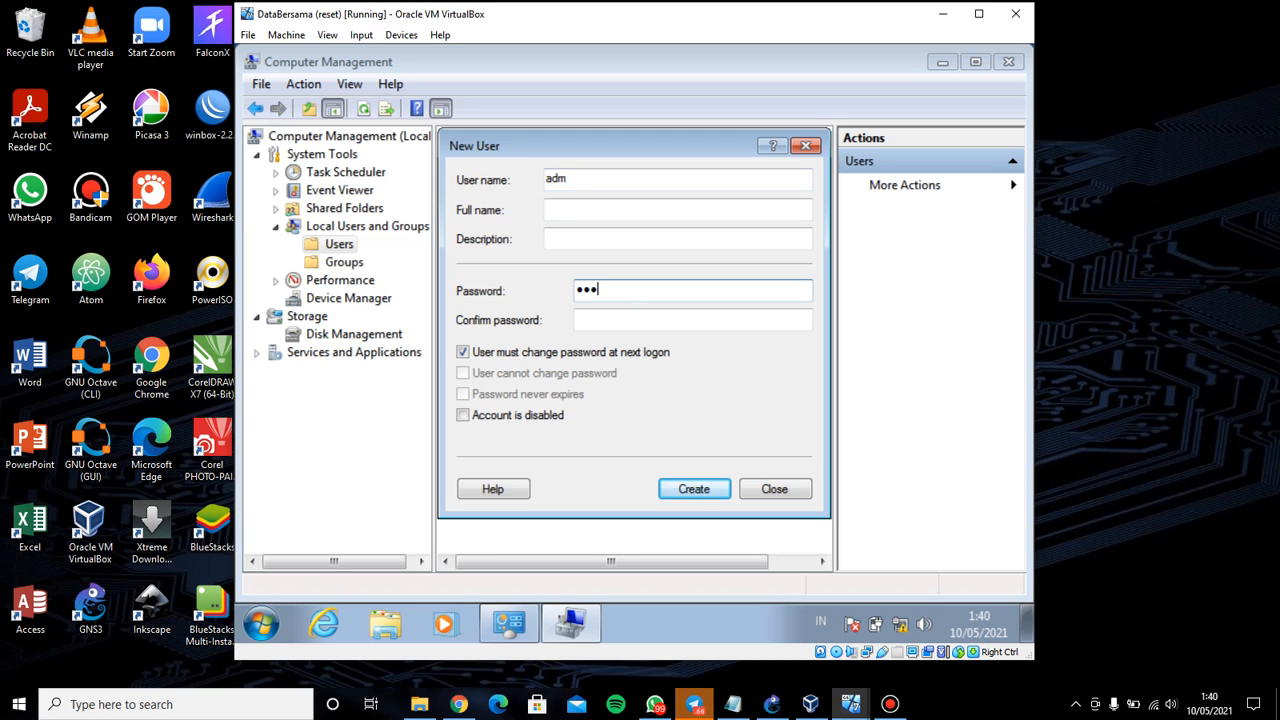
{"action": "left_click", "coordinate": [623, 320]}
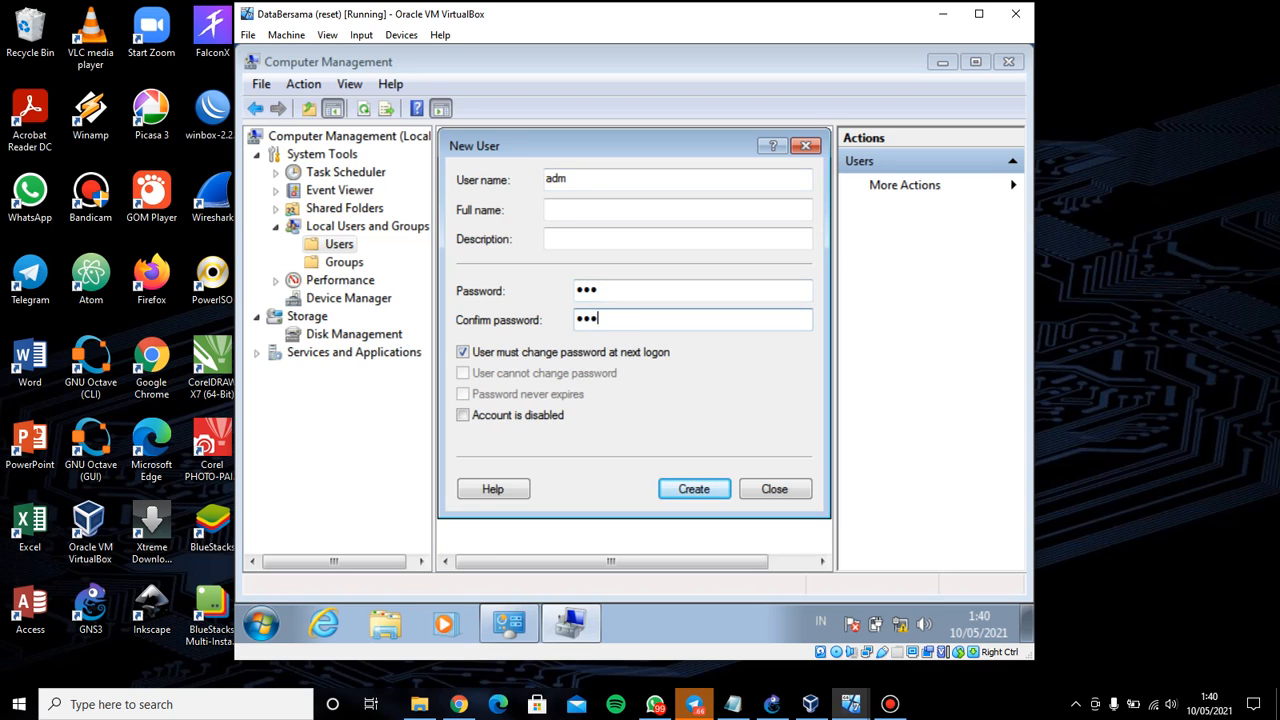
{"action": "left_click", "coordinate": [463, 352]}
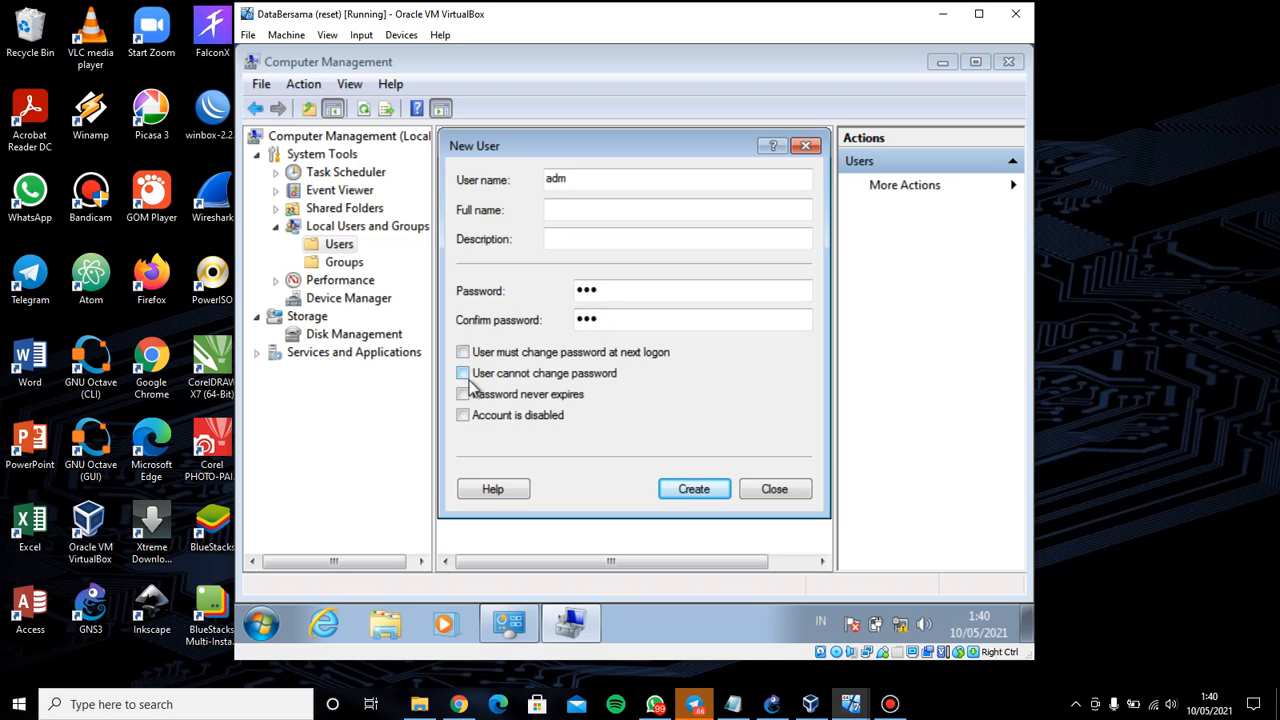
{"action": "left_click", "coordinate": [474, 397]}
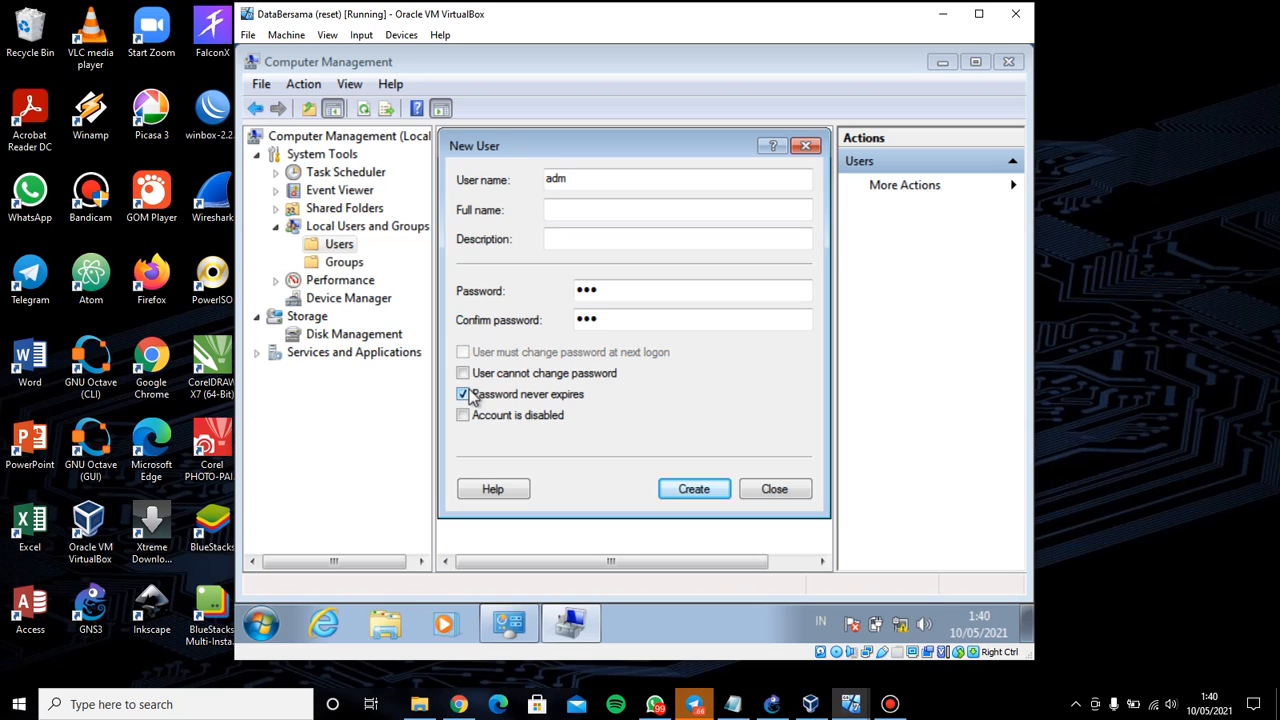
{"action": "left_click", "coordinate": [694, 489]}
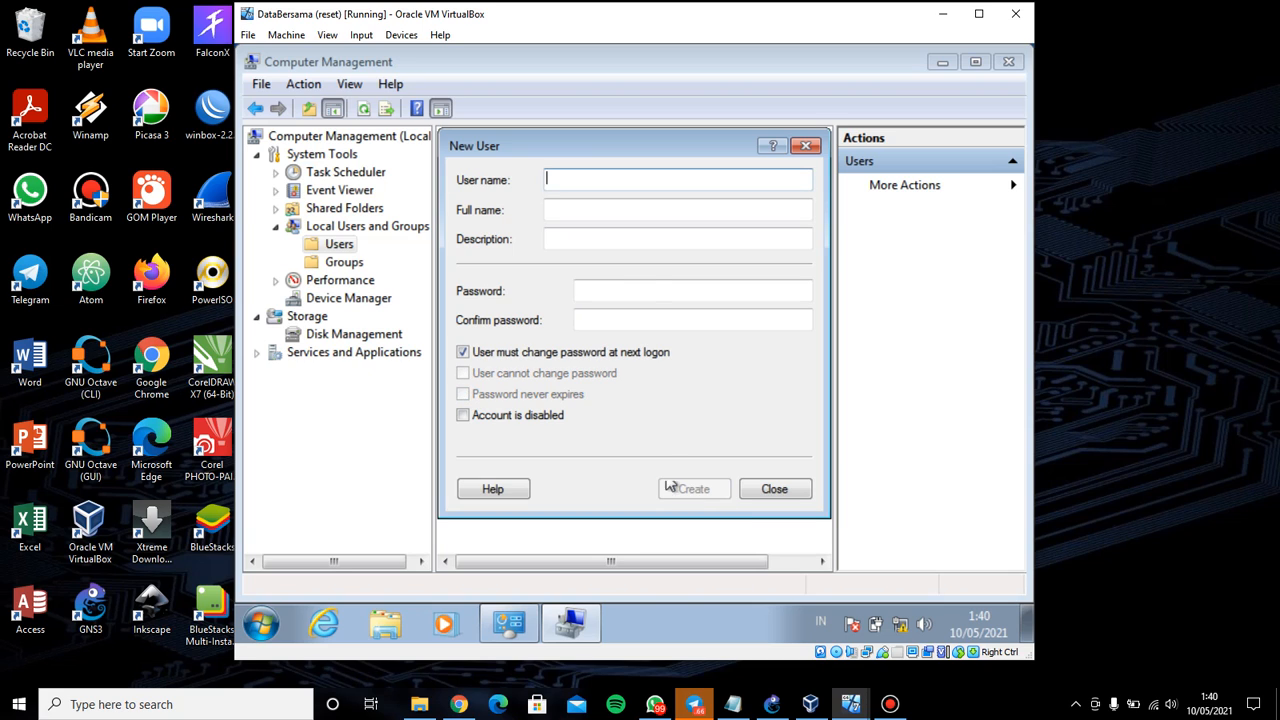
Create user fin with the same never-expiring password settings
{"action": "type", "text": "fin"}
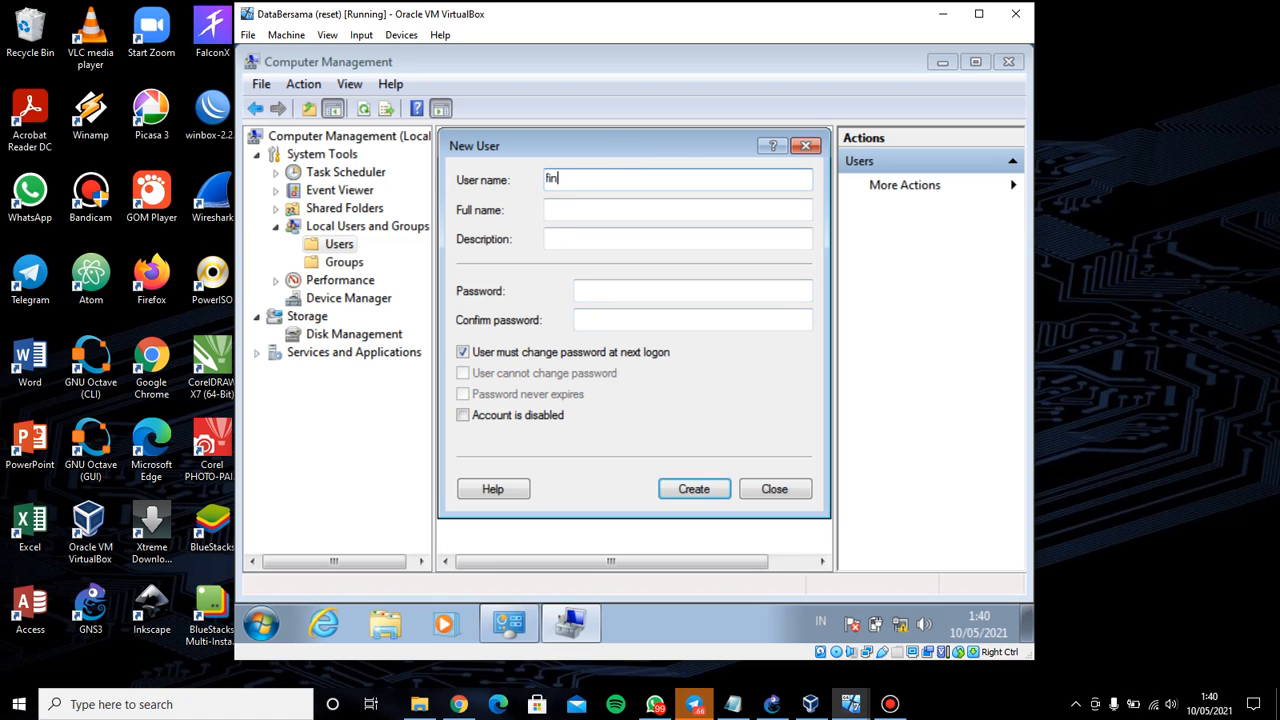
{"action": "left_click", "coordinate": [644, 290]}
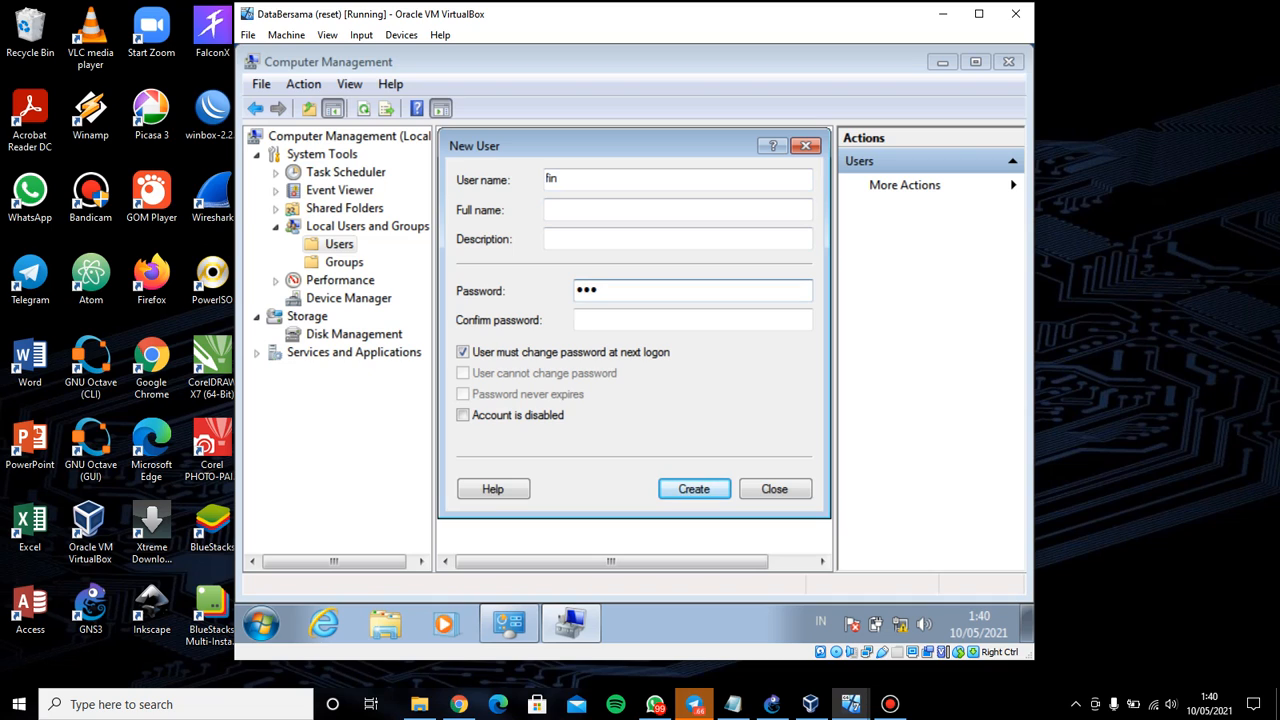
{"action": "key", "text": "Tab"}
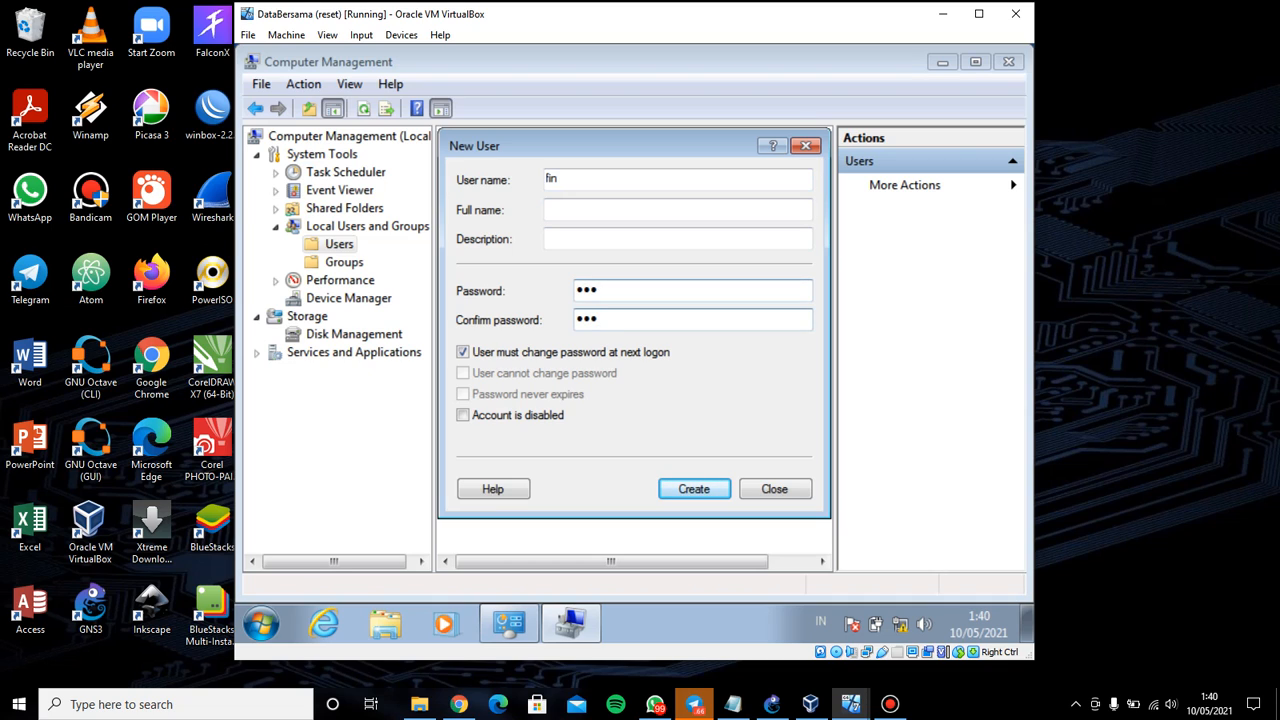
{"action": "left_click", "coordinate": [466, 353]}
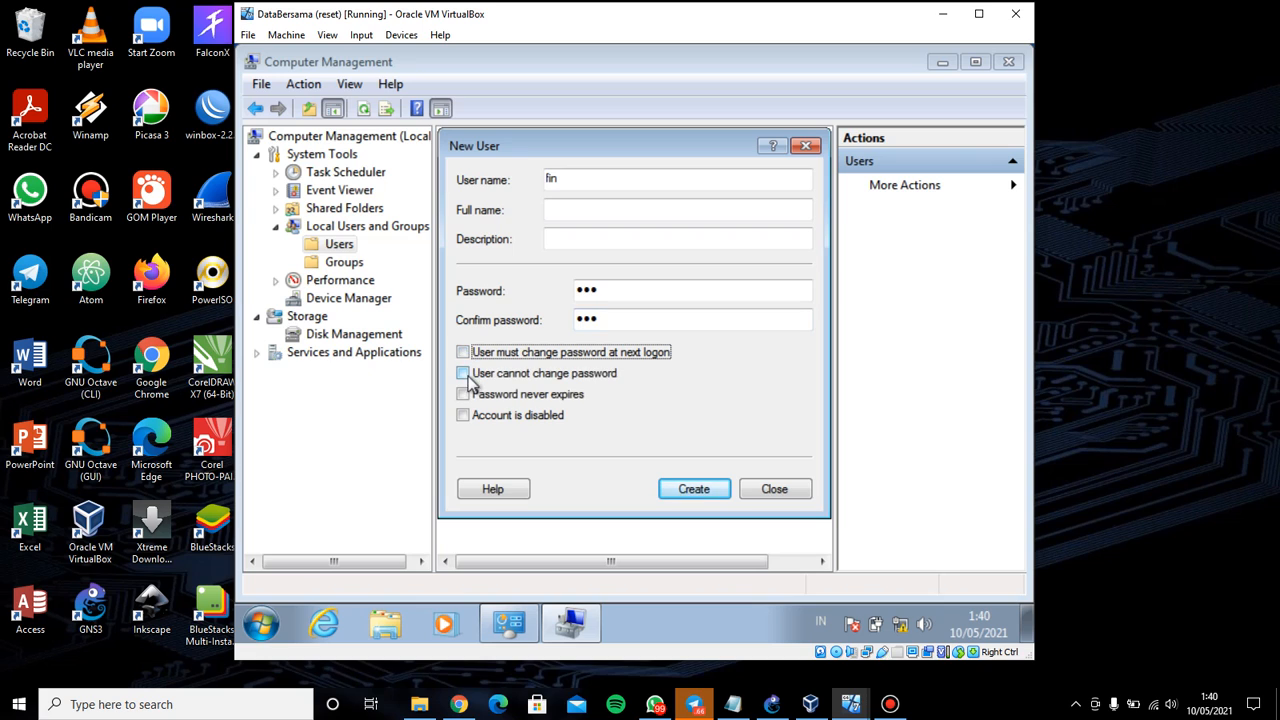
{"action": "left_click", "coordinate": [464, 395]}
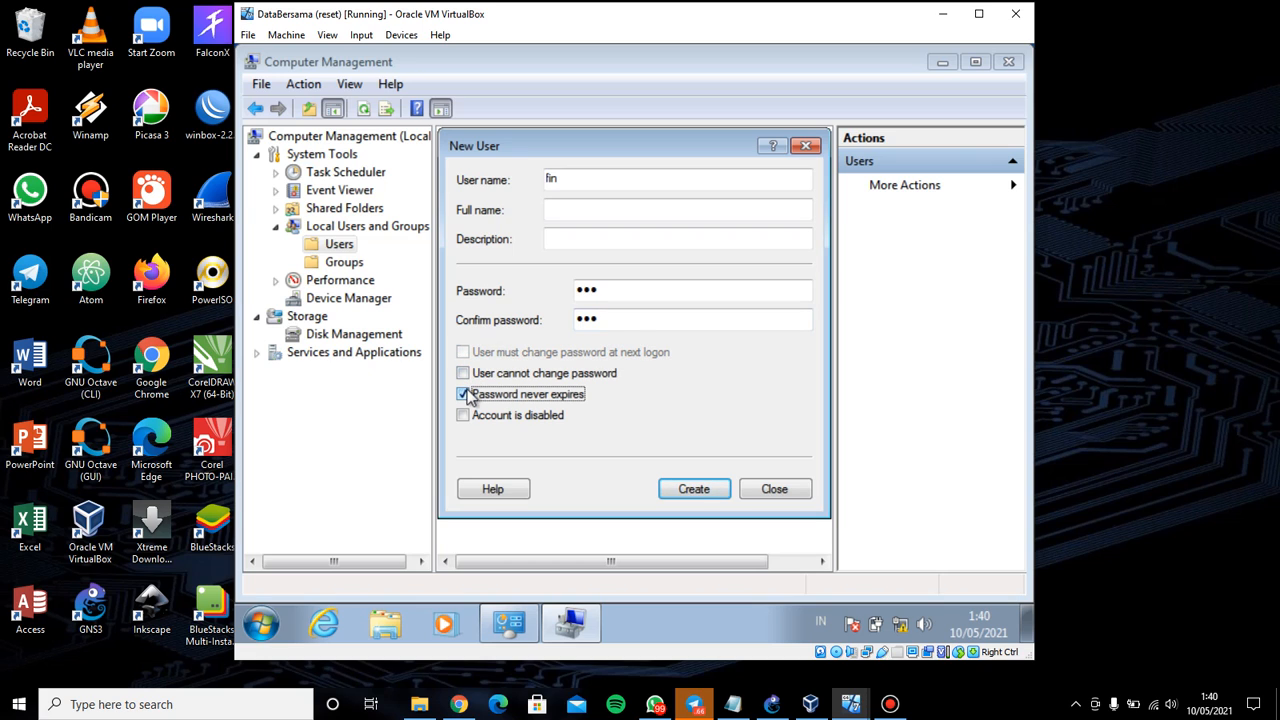
{"action": "left_click", "coordinate": [695, 488]}
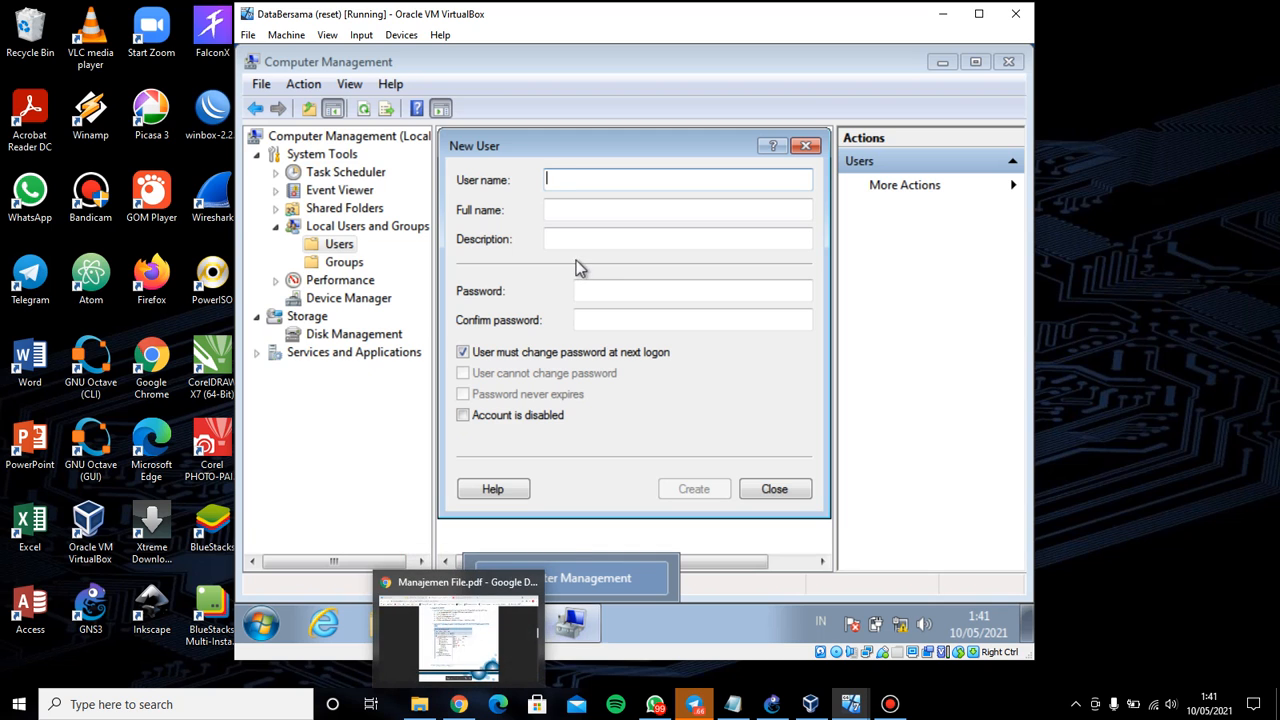
Create user mng with a never-expiring password and no forced change, then close the New User form
{"action": "left_click_drag", "start_coordinate": [580, 150], "coordinate": [609, 171]}
{"action": "left_click", "coordinate": [458, 704]}
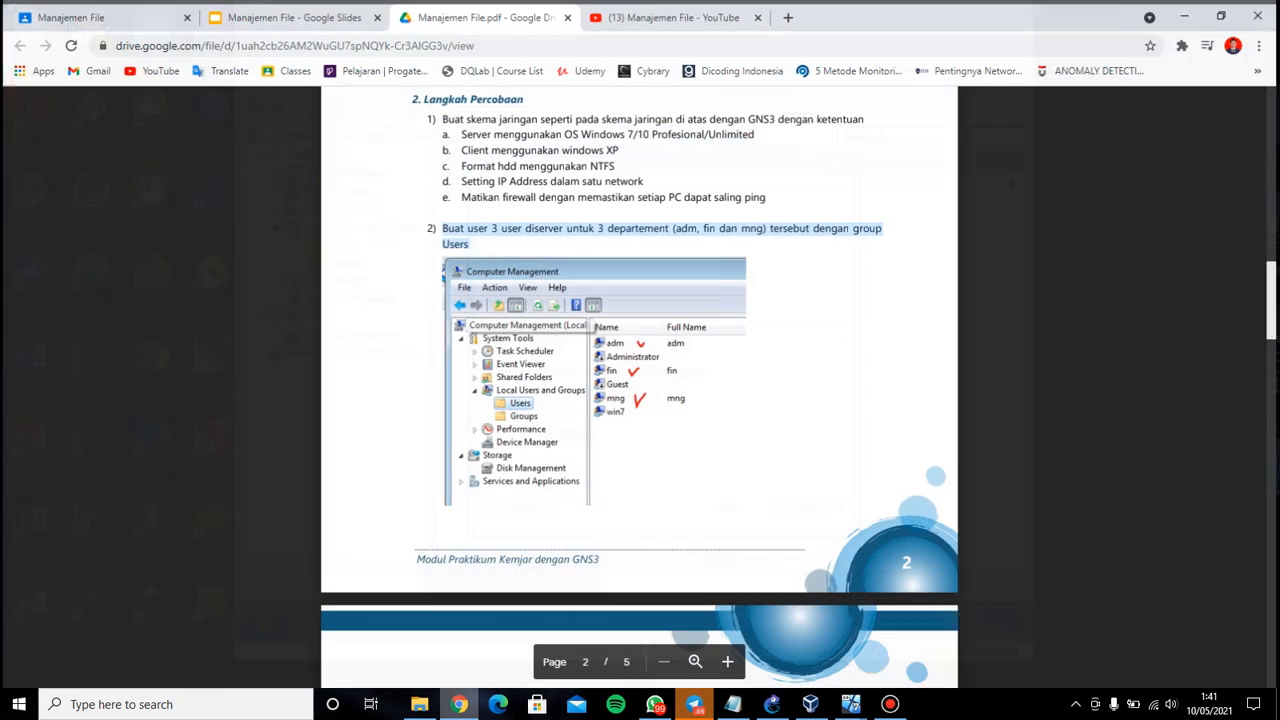
{"action": "key", "text": "alt+Tab"}
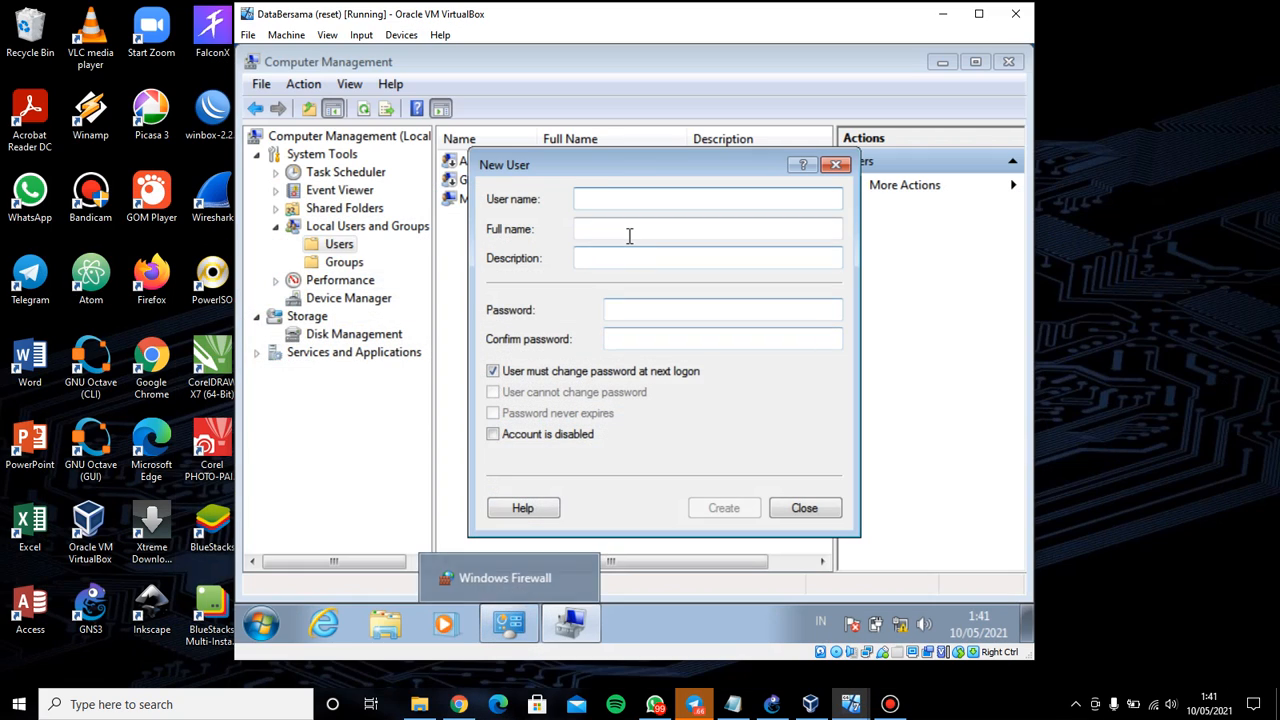
{"action": "type", "text": "mng"}
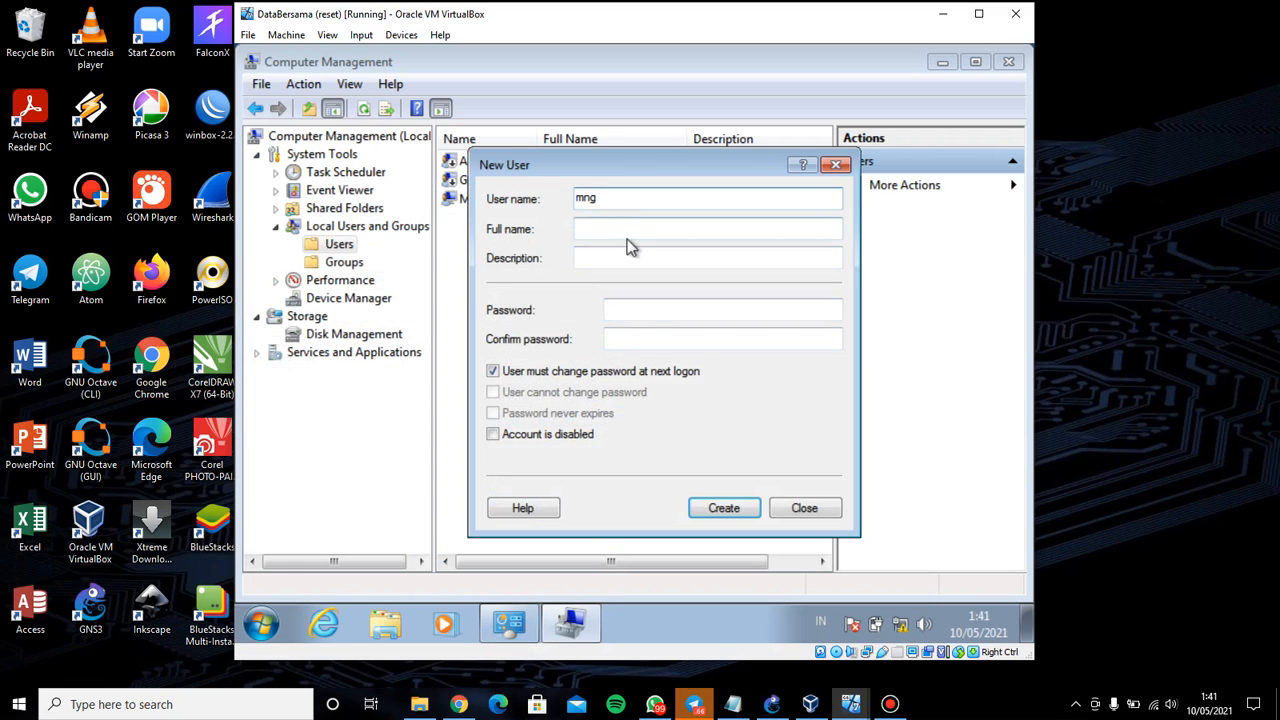
{"action": "left_click", "coordinate": [633, 311]}
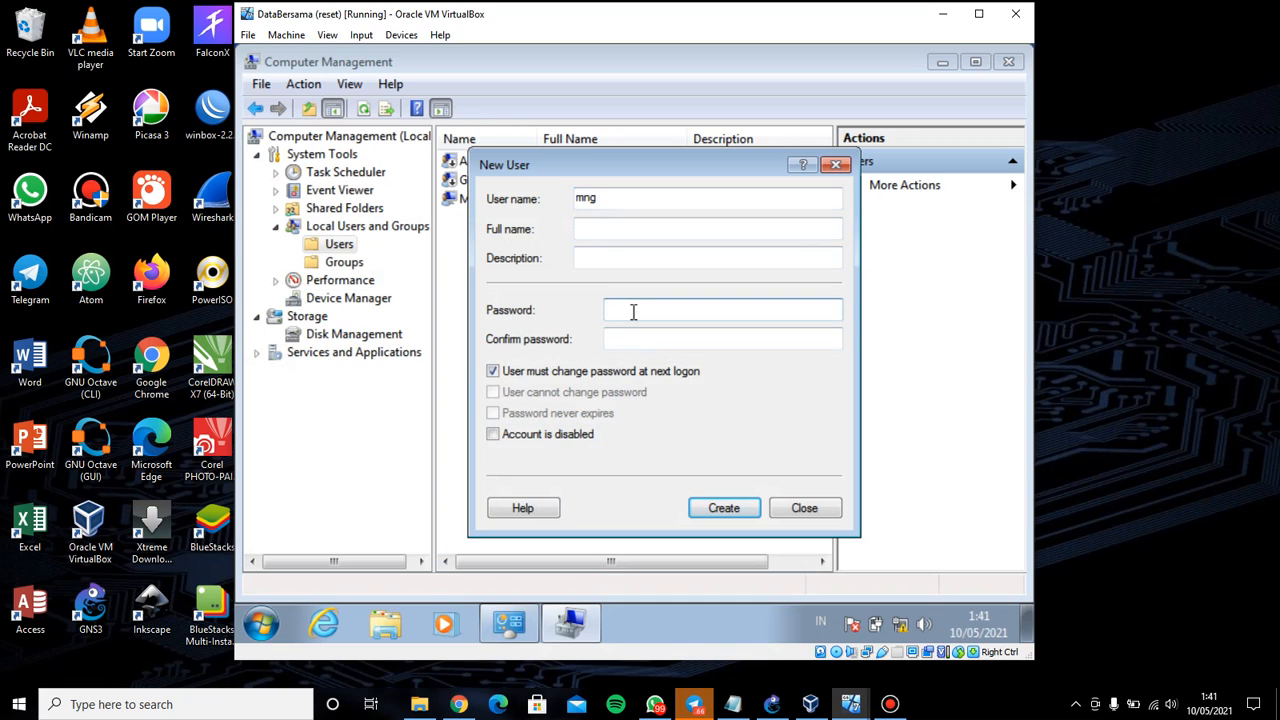
{"action": "key", "text": "Tab"}
{"action": "type", "text": "•••"}
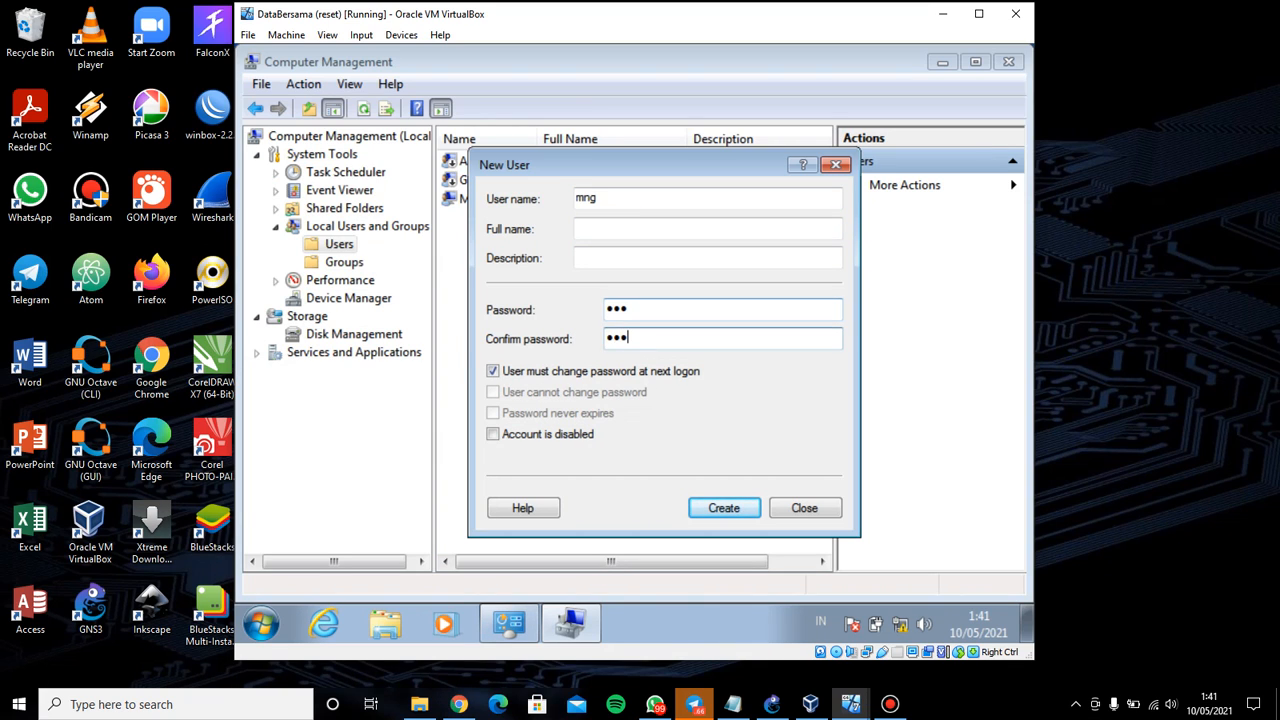
{"action": "left_click", "coordinate": [568, 370]}
{"action": "left_click", "coordinate": [510, 413]}
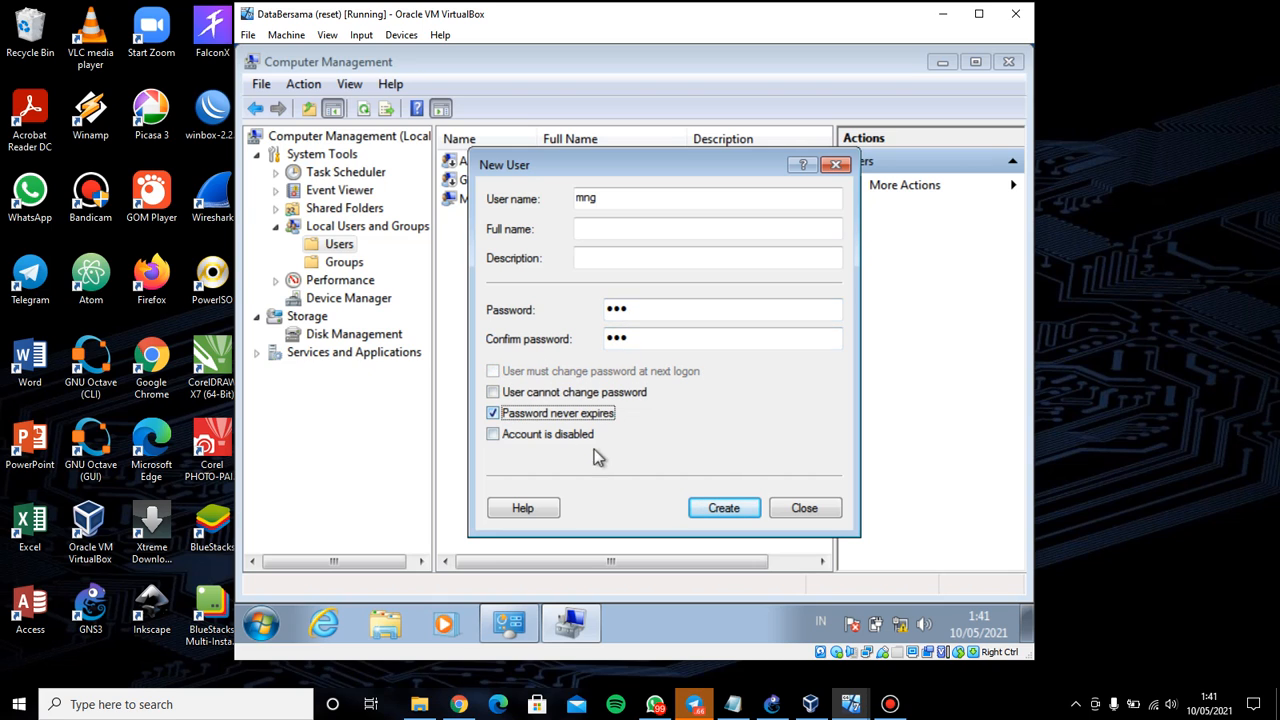
{"action": "left_click", "coordinate": [705, 500]}
{"action": "left_click", "coordinate": [804, 508]}
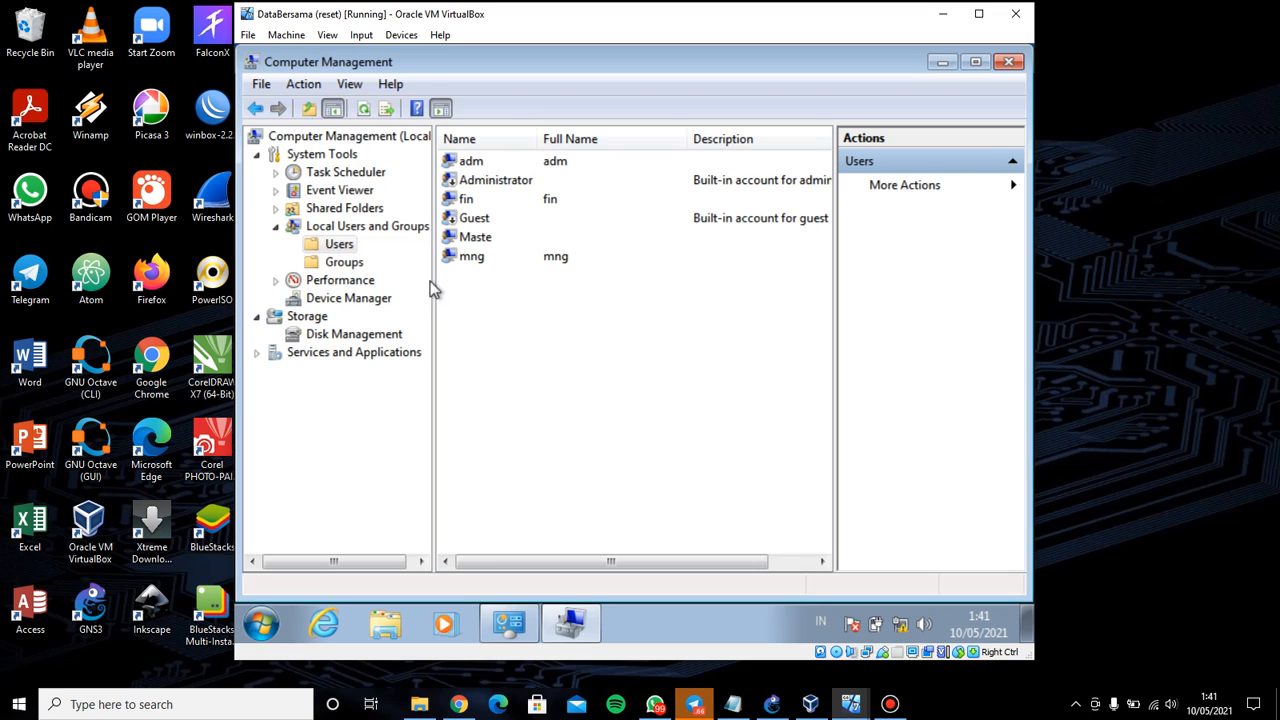
Confirm adm, fin and mng are members of the Users group, then return to PDF step 3
{"action": "left_click", "coordinate": [338, 263]}
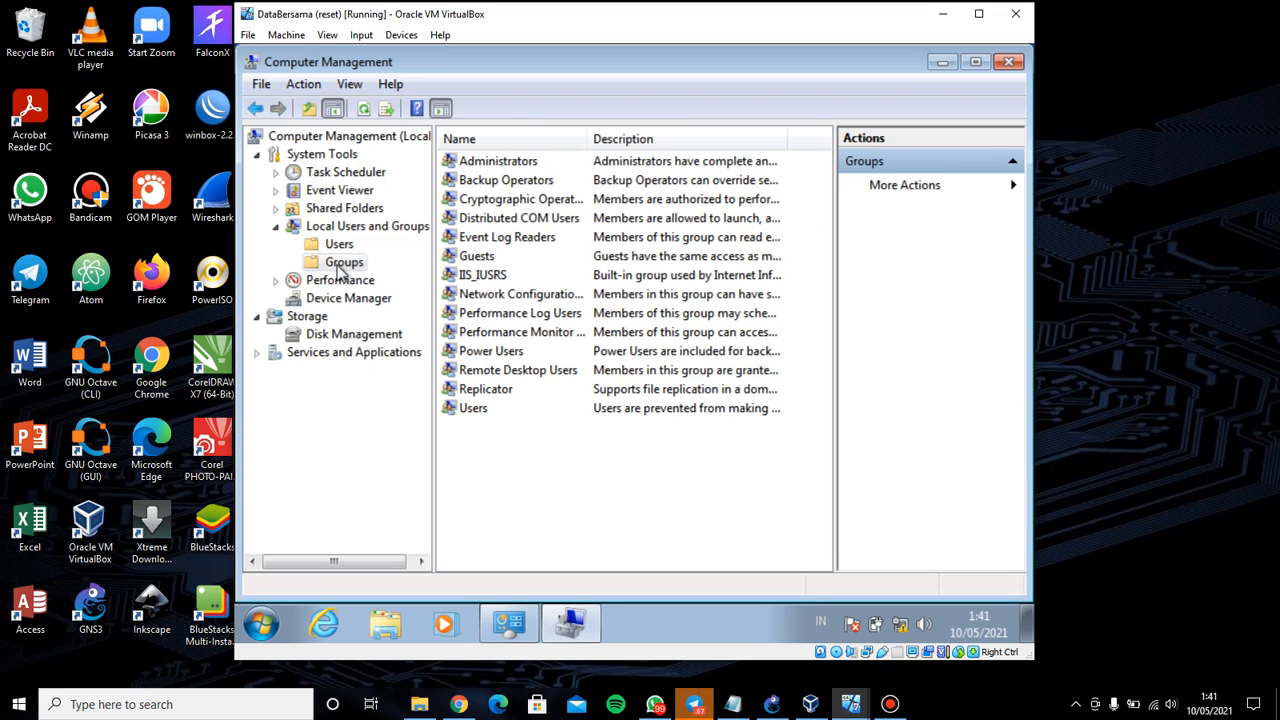
{"action": "double_click", "coordinate": [491, 412]}
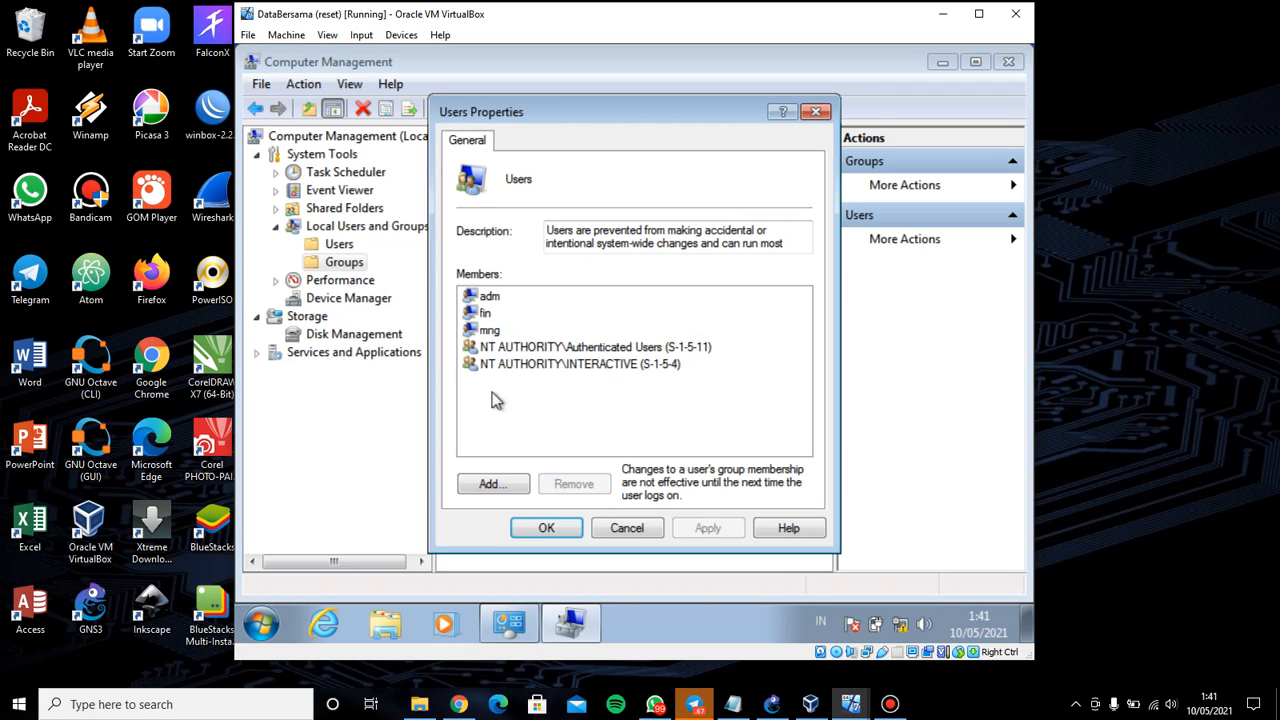
{"action": "left_click", "coordinate": [495, 298]}
{"action": "left_click", "coordinate": [506, 318]}
{"action": "left_click", "coordinate": [567, 528]}
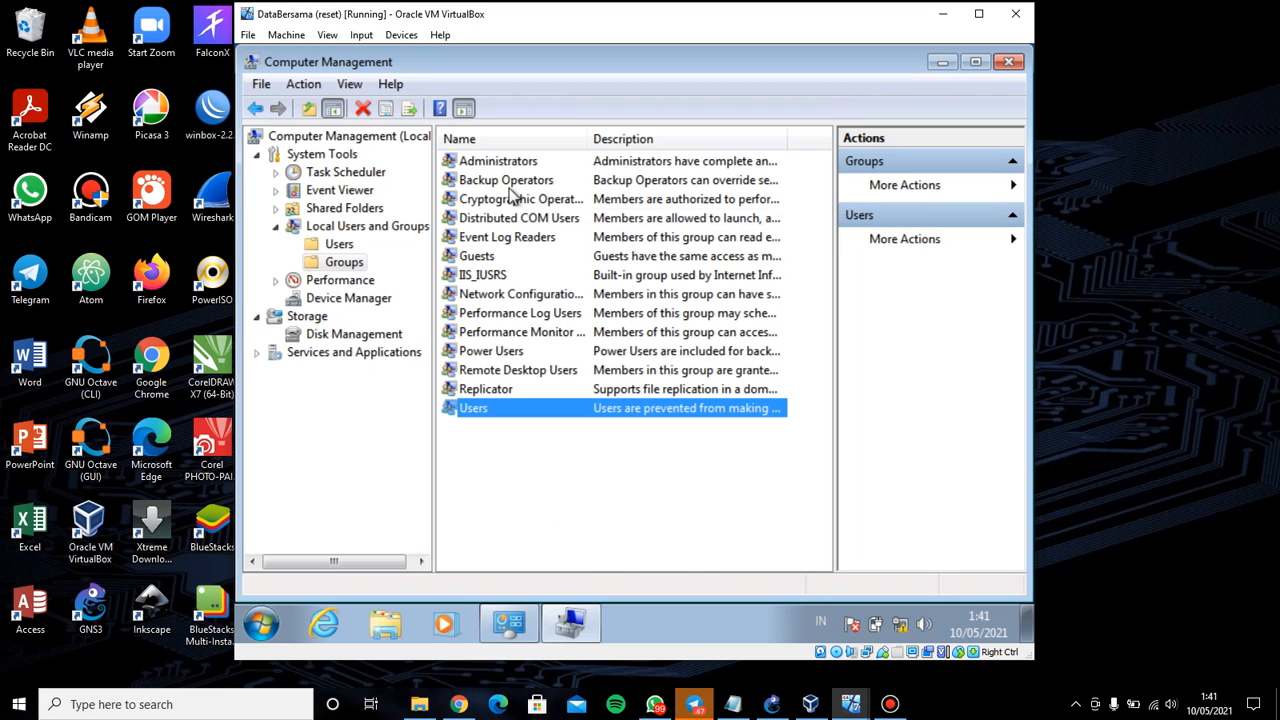
{"action": "mouse_move", "coordinate": [570, 622]}
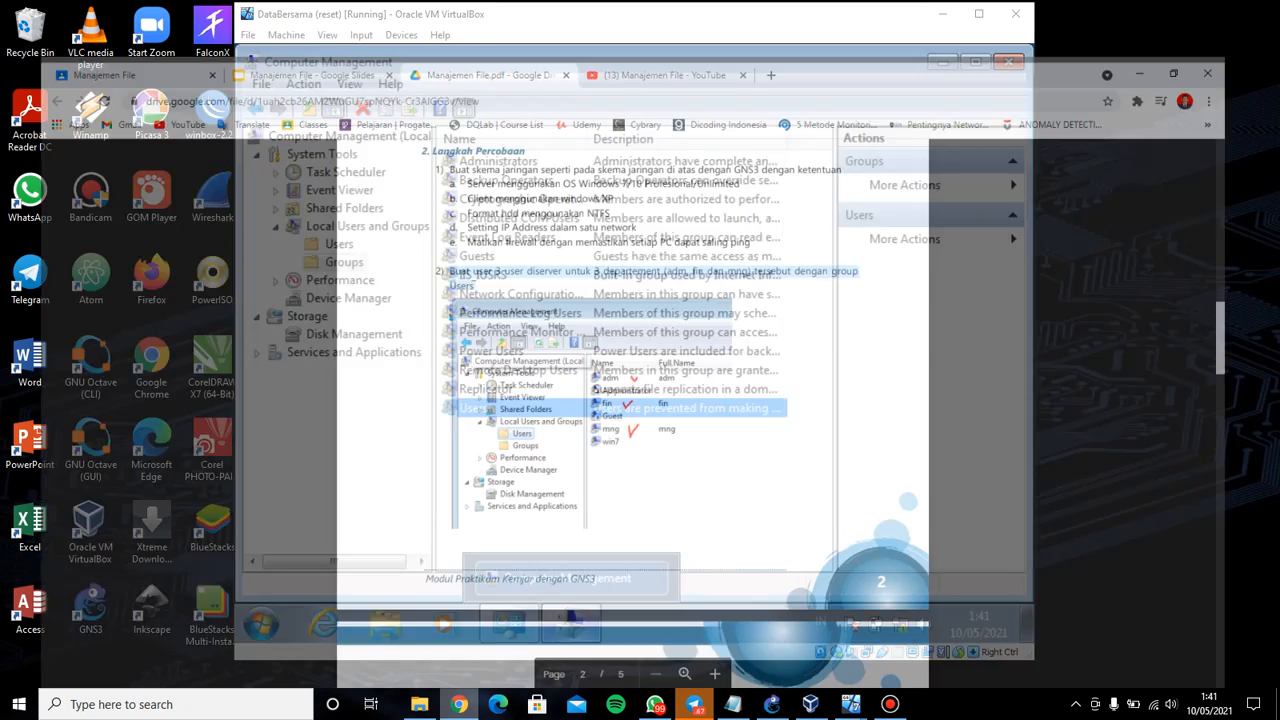
{"action": "left_click", "coordinate": [458, 704]}
{"action": "scroll", "coordinate": [640, 400], "scroll_direction": "down", "scroll_amount": 3}
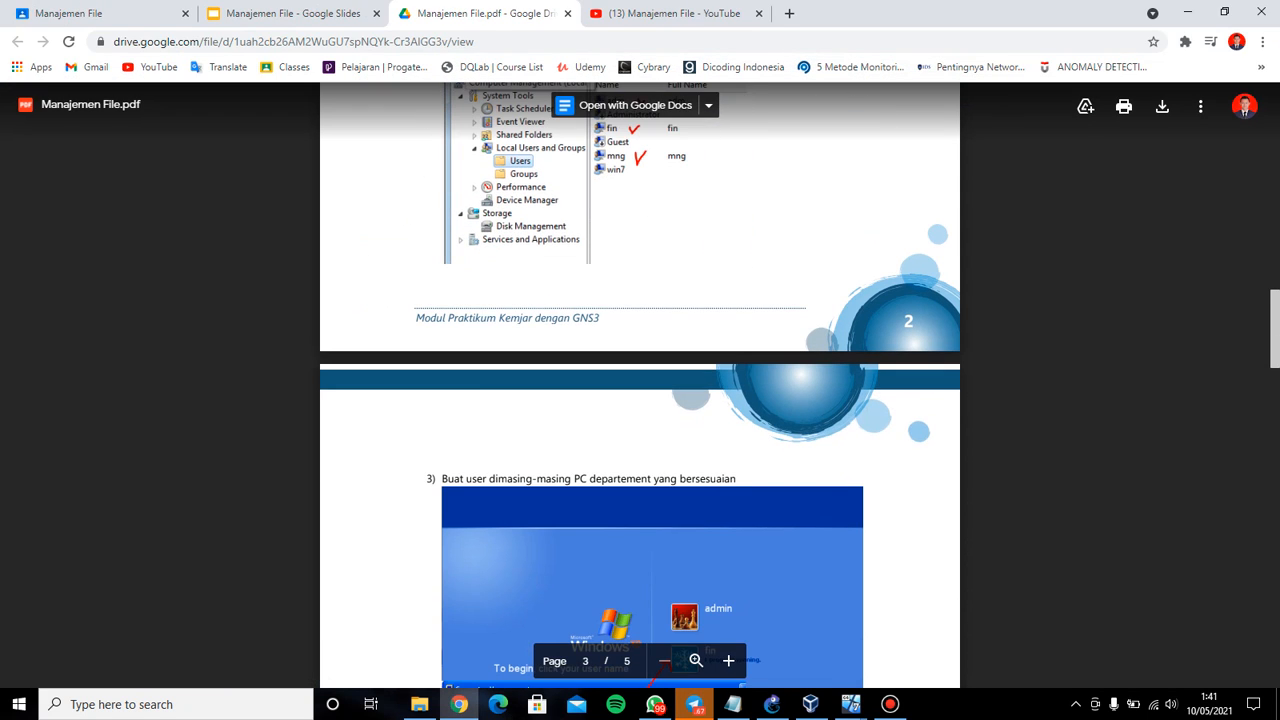
Scroll the Manajemen File guide to step 3 on creating users and highlight its instruction
{"action": "scroll", "coordinate": [640, 385], "scroll_direction": "down", "scroll_amount": 4}
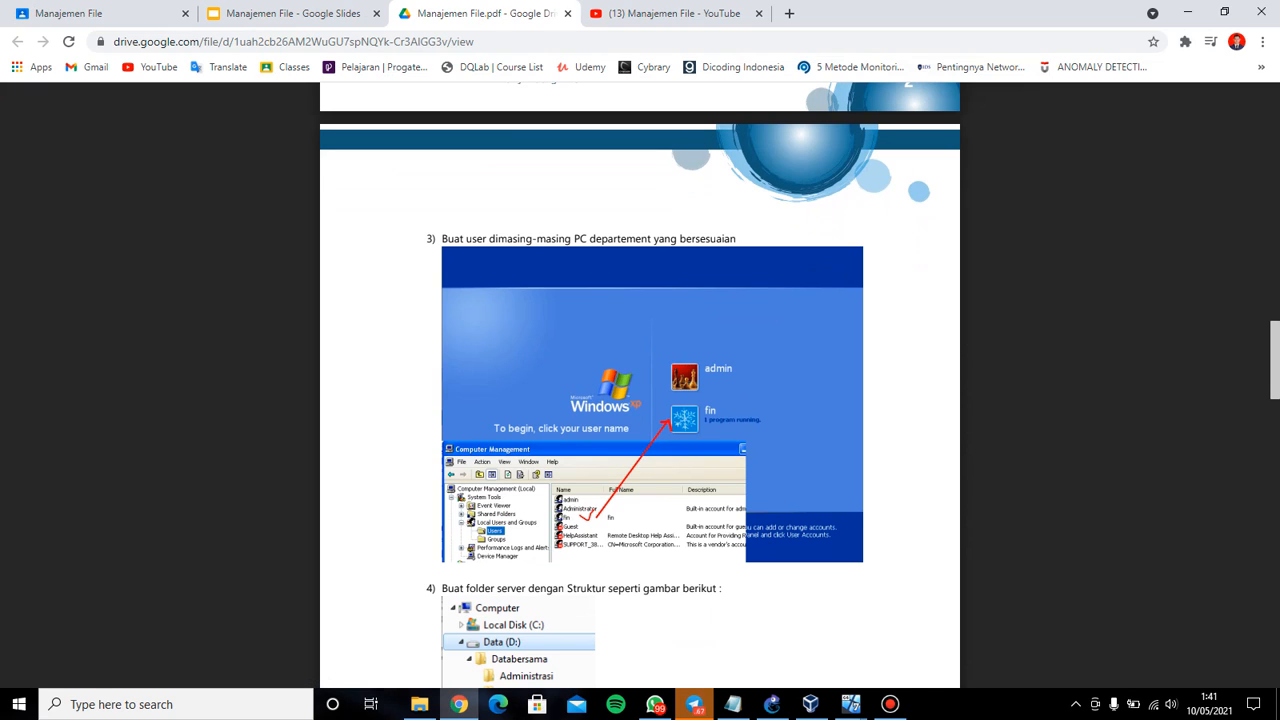
{"action": "left_click_drag", "start_coordinate": [442, 239], "coordinate": [737, 239]}
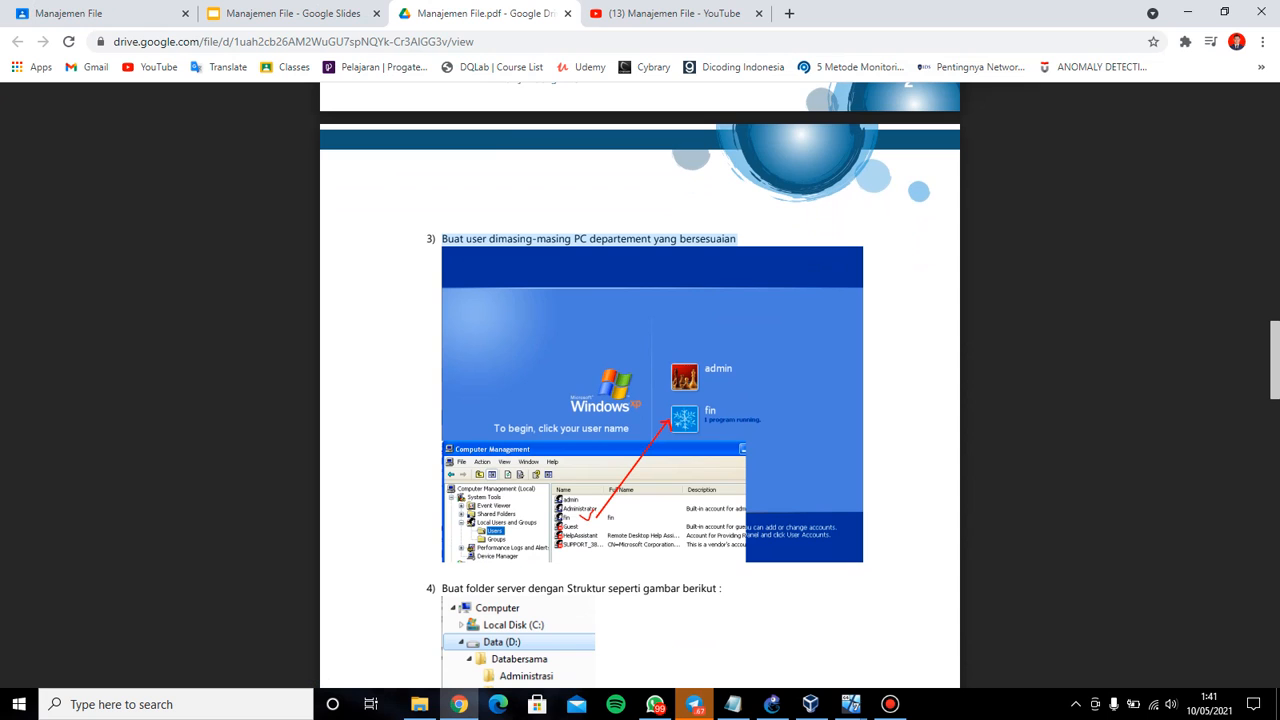
{"action": "scroll", "coordinate": [640, 385], "scroll_direction": "down", "scroll_amount": 1}
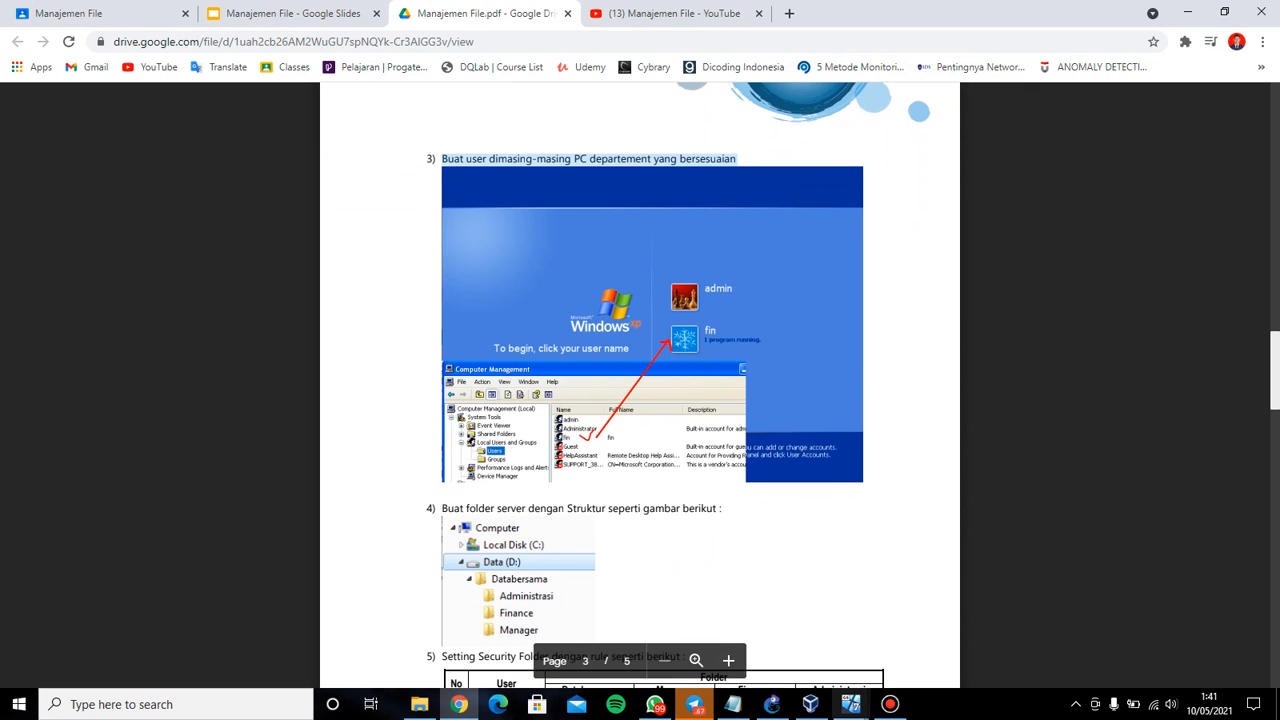
Bring the finance XP VM forward, dismiss the Search window, and open Control Panel from Start
{"action": "mouse_move", "coordinate": [850, 704]}
{"action": "left_click", "coordinate": [789, 630]}
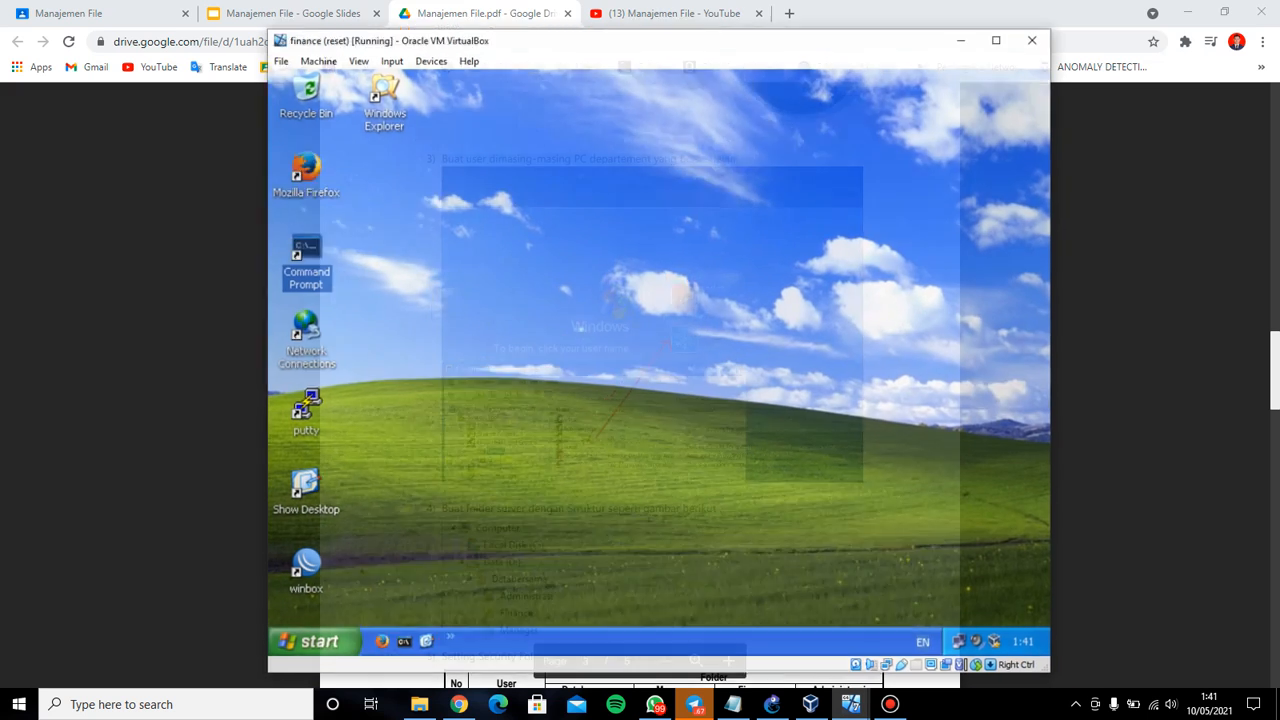
{"action": "left_click", "coordinate": [300, 637]}
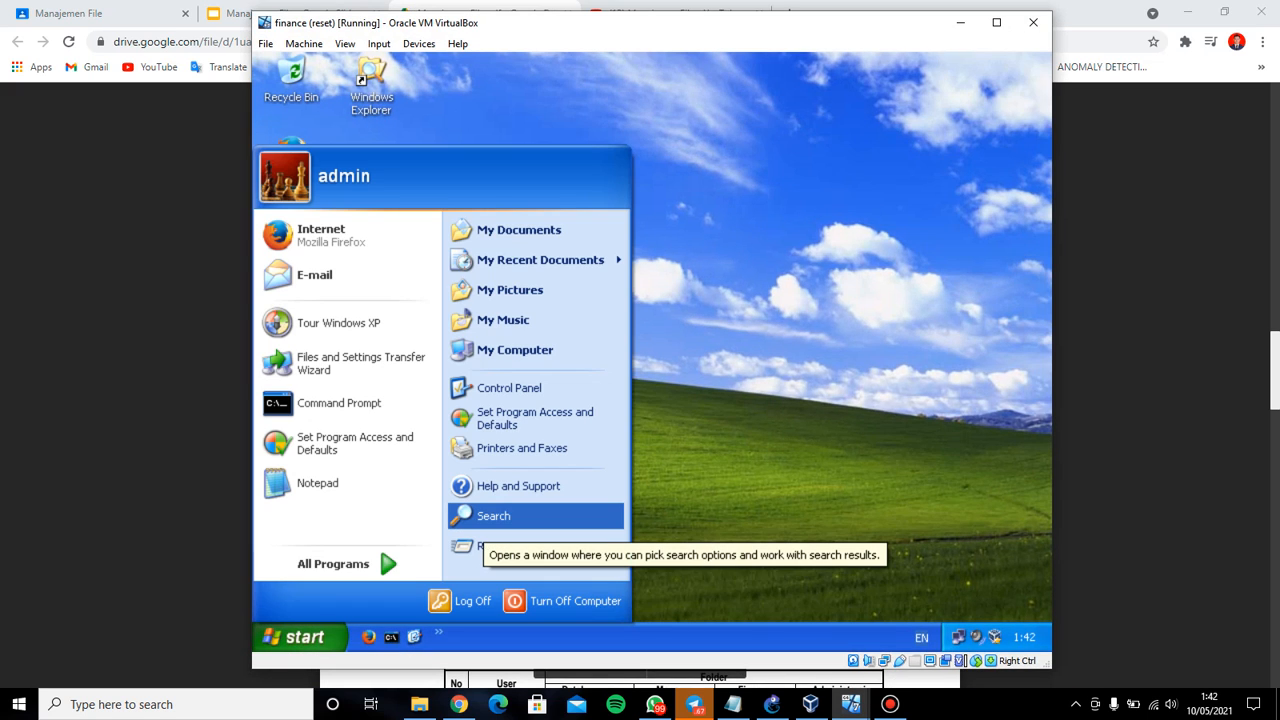
{"action": "left_click", "coordinate": [493, 516]}
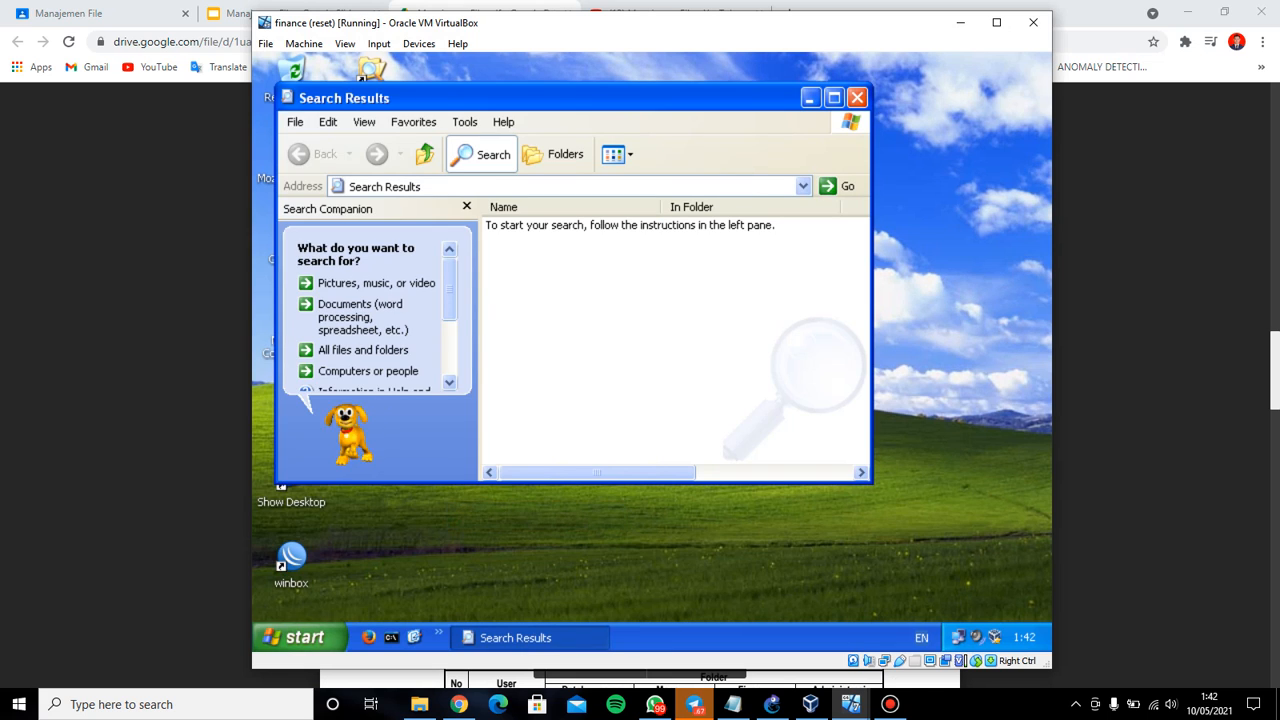
{"action": "left_click", "coordinate": [857, 98]}
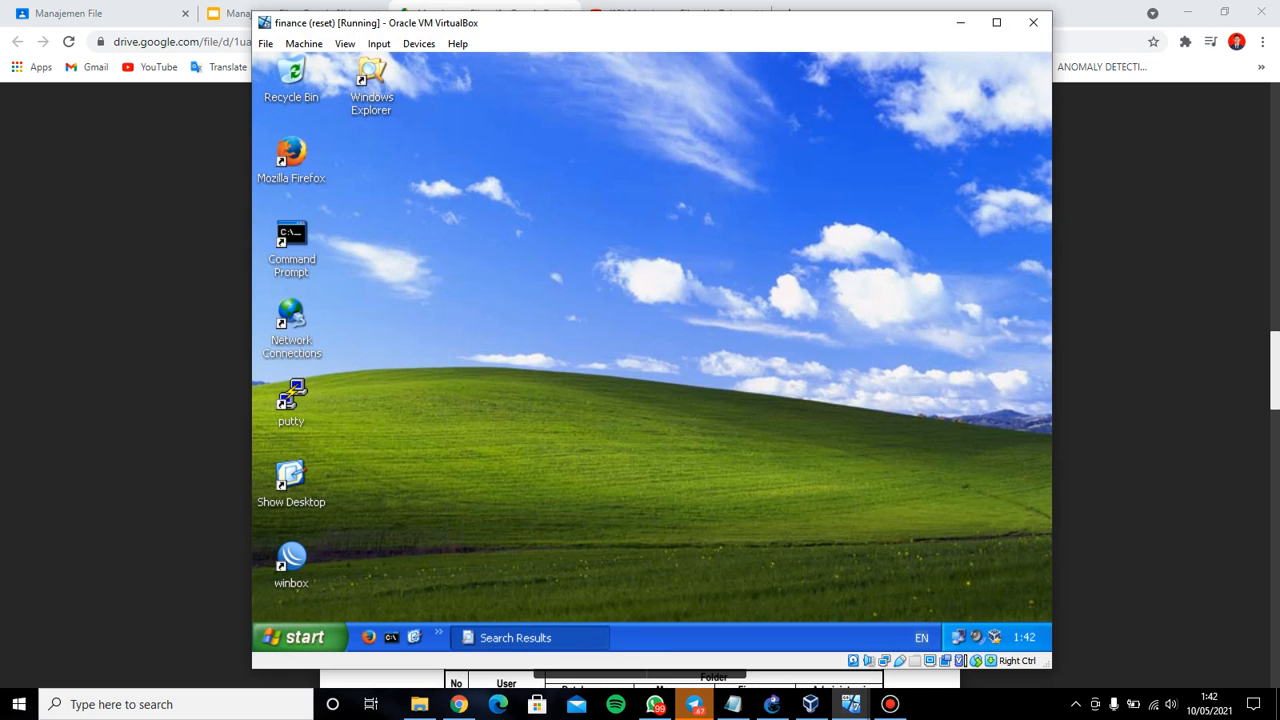
{"action": "left_click", "coordinate": [297, 637]}
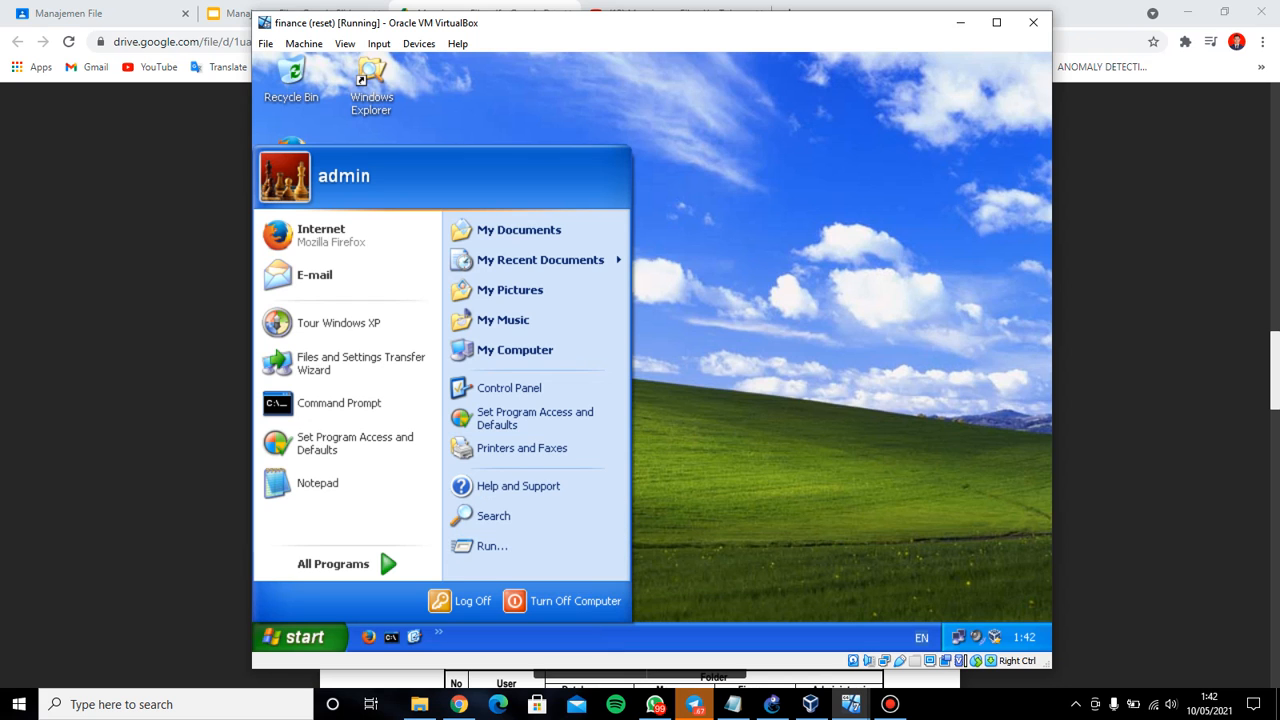
{"action": "left_click", "coordinate": [509, 387]}
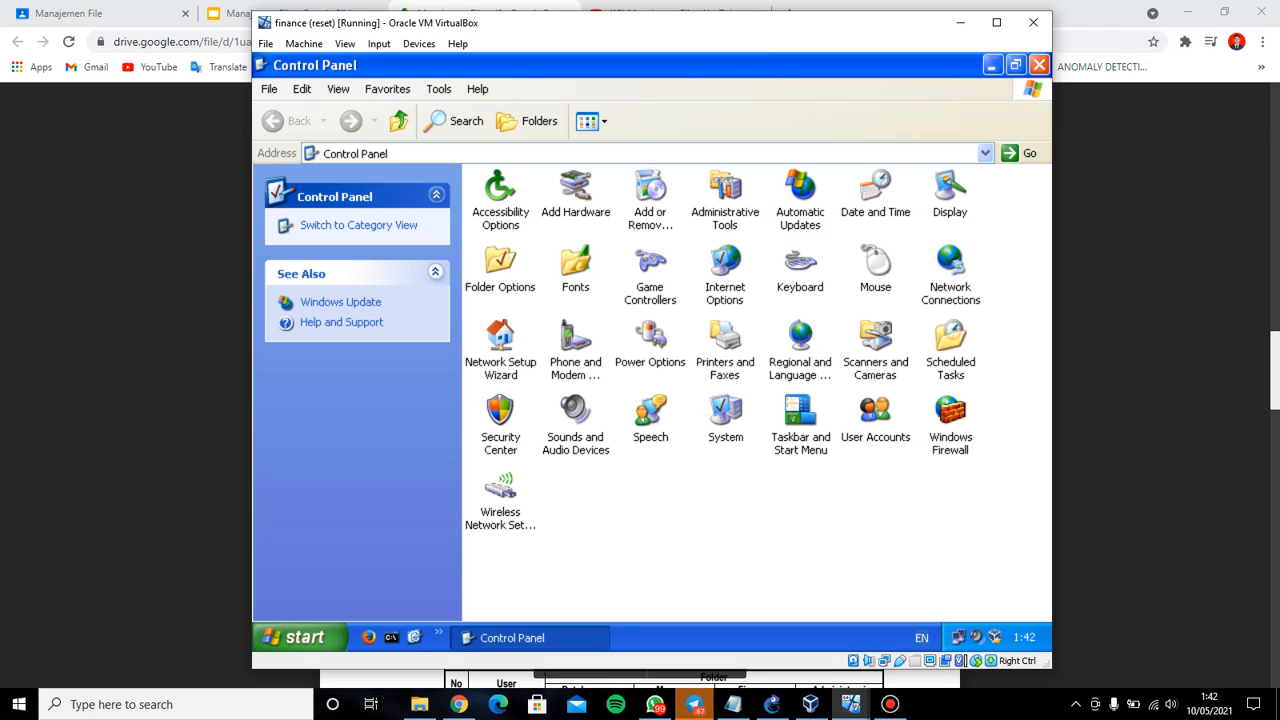
Review the Catatan setup notes in Notepad, then minimize them and close the XP Control Panel
{"action": "left_click", "coordinate": [733, 705]}
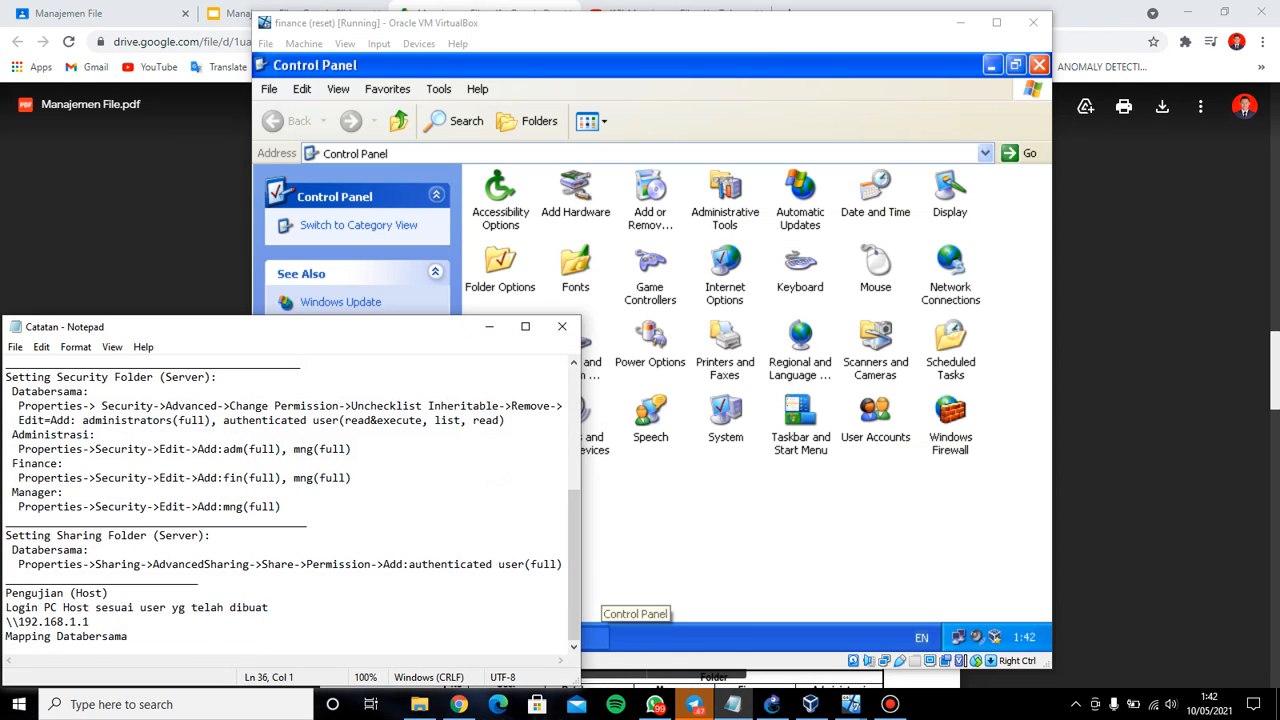
{"action": "scroll", "coordinate": [290, 505], "scroll_direction": "up", "scroll_amount": 2}
{"action": "scroll", "coordinate": [290, 500], "scroll_direction": "up", "scroll_amount": 1}
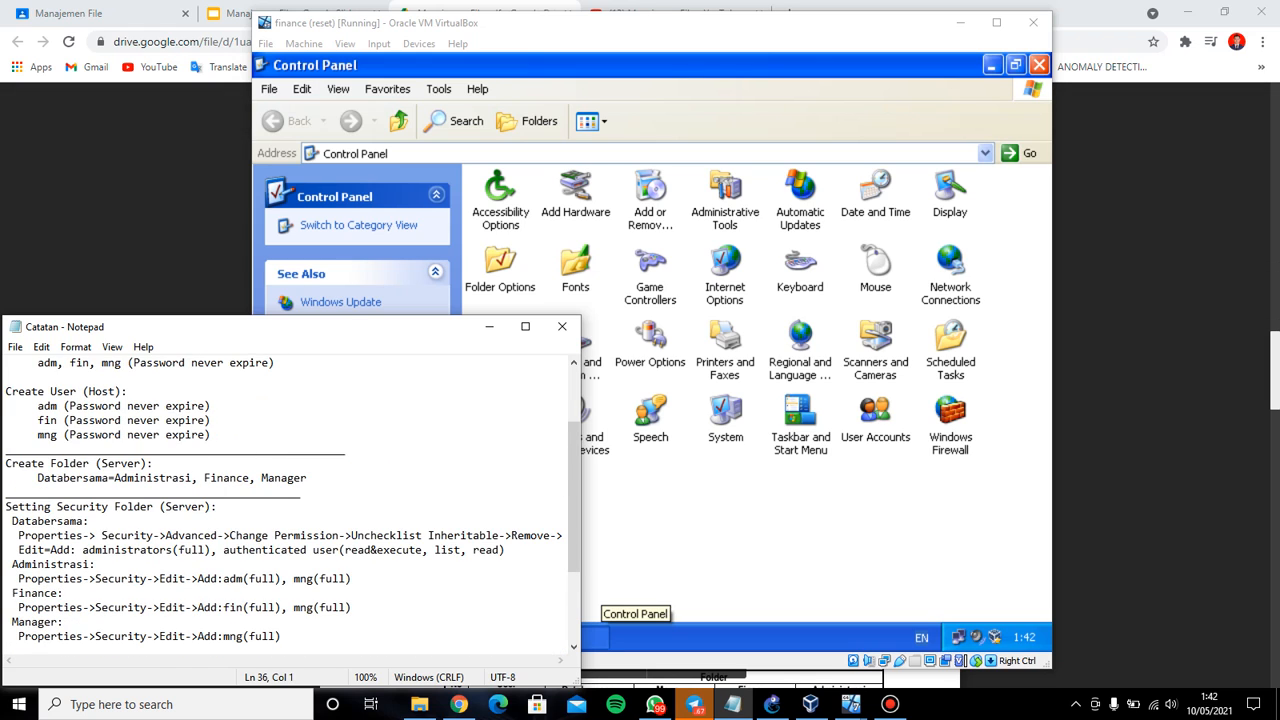
{"action": "scroll", "coordinate": [290, 500], "scroll_direction": "up", "scroll_amount": 1}
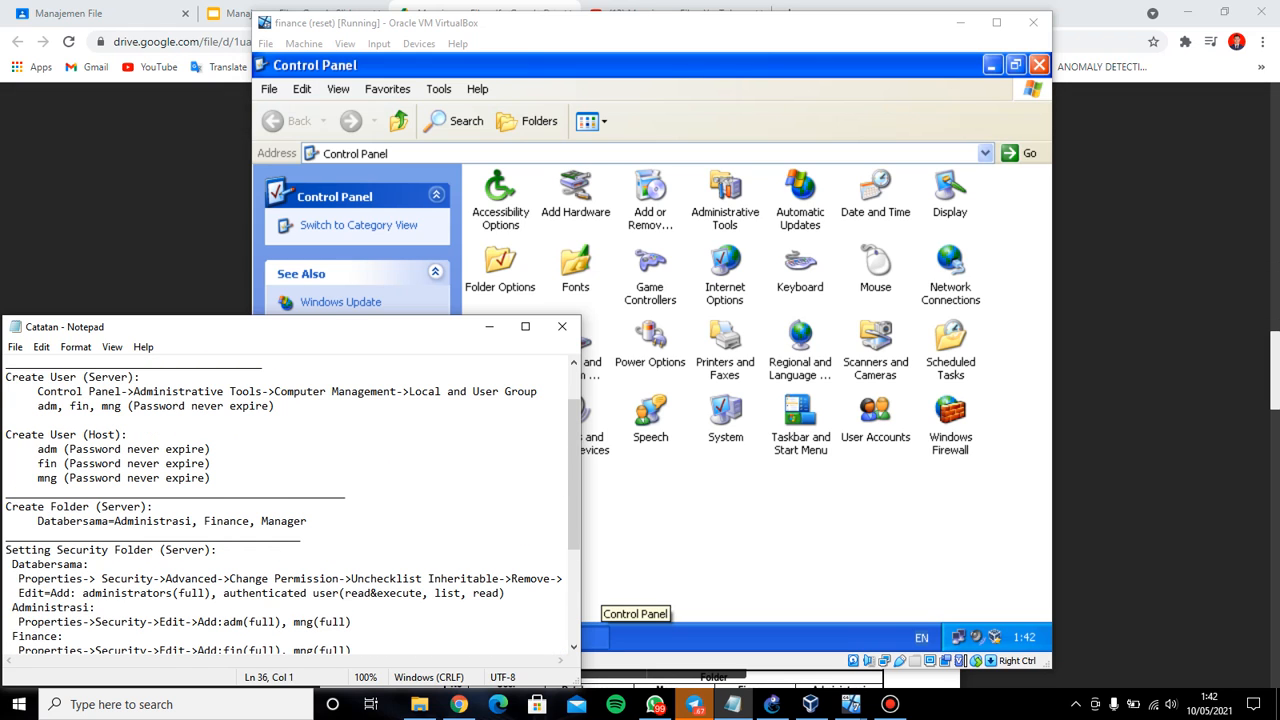
{"action": "scroll", "coordinate": [290, 500], "scroll_direction": "down", "scroll_amount": 4}
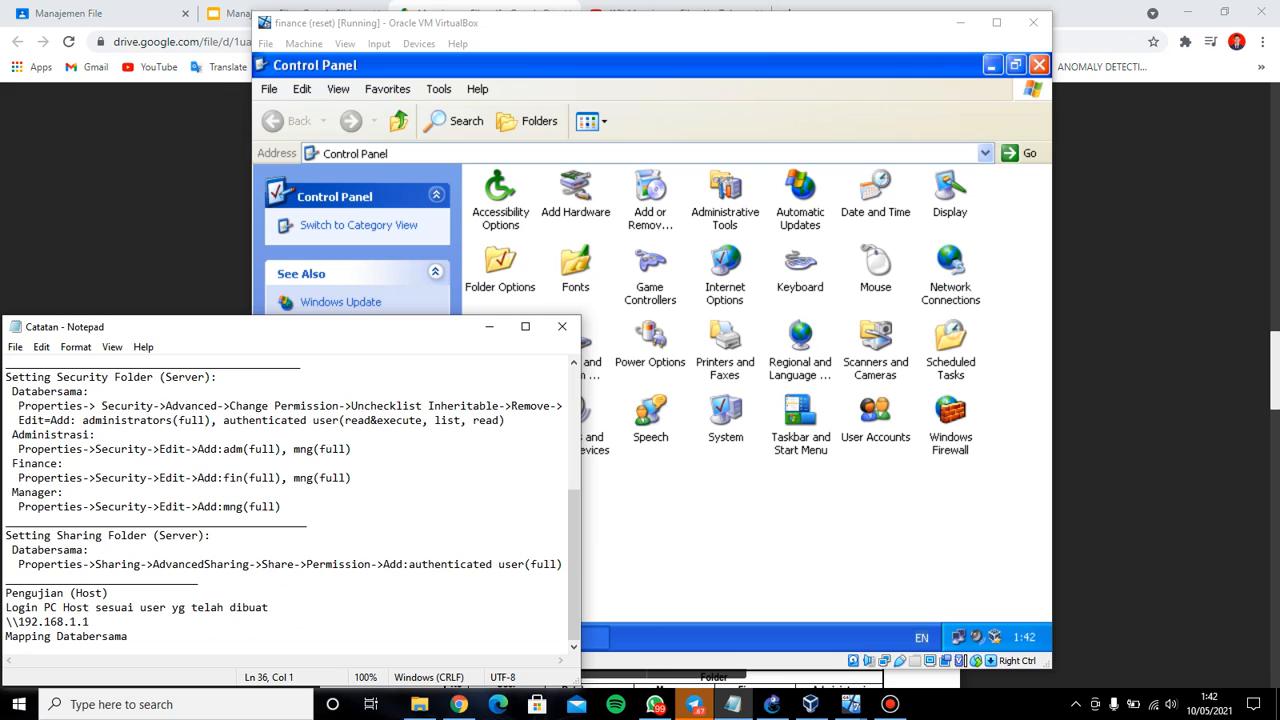
{"action": "left_click", "coordinate": [489, 326]}
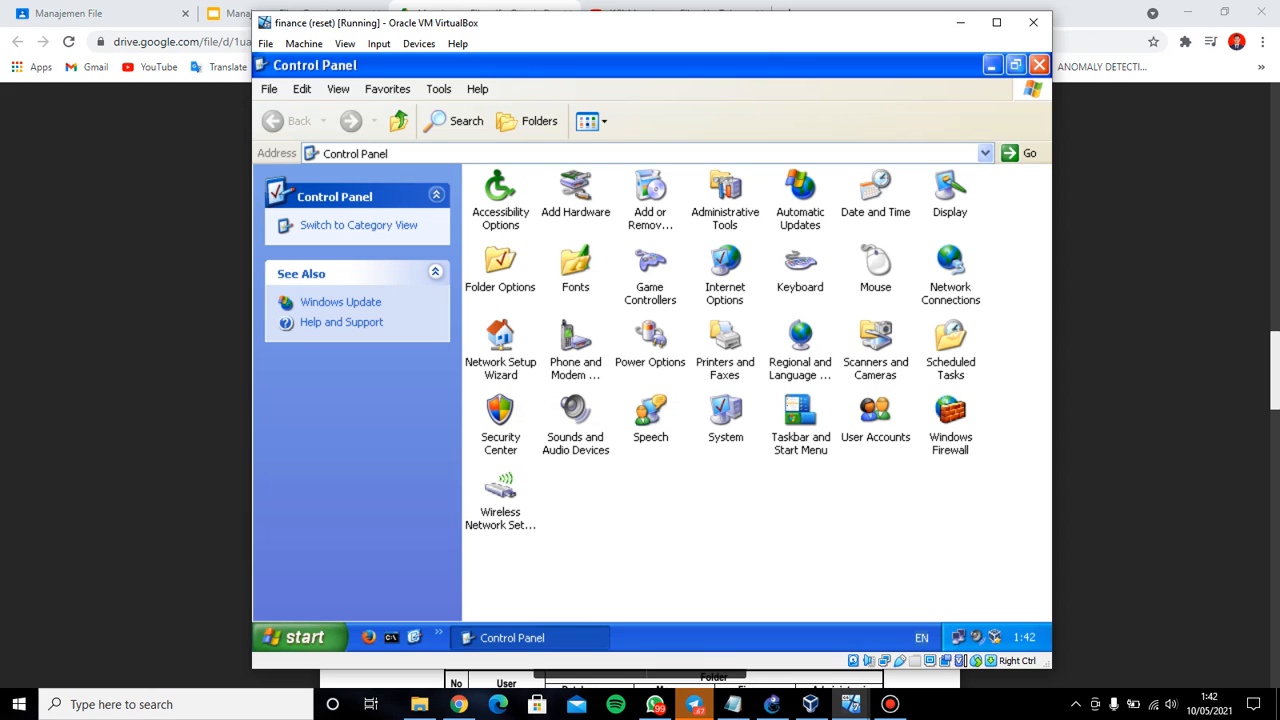
{"action": "left_click", "coordinate": [1039, 64]}
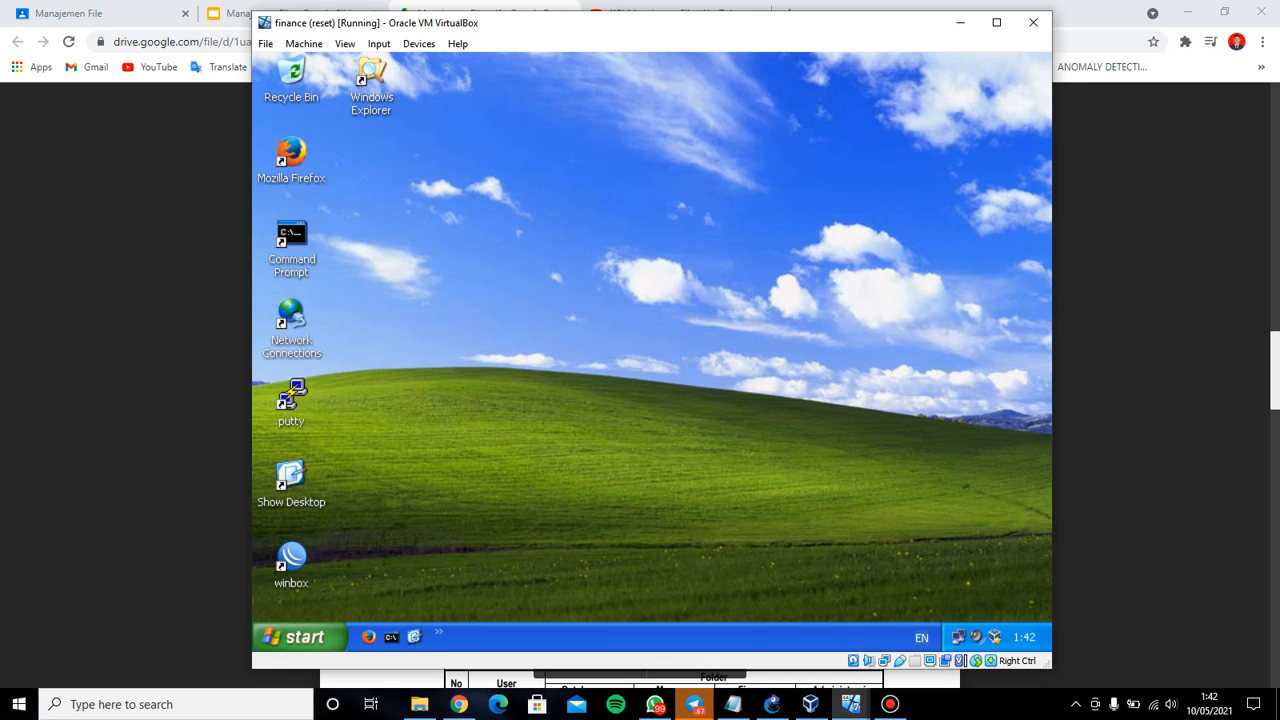
Reopen the XP Control Panel by way of the Search window and My Computer
{"action": "left_click", "coordinate": [300, 637]}
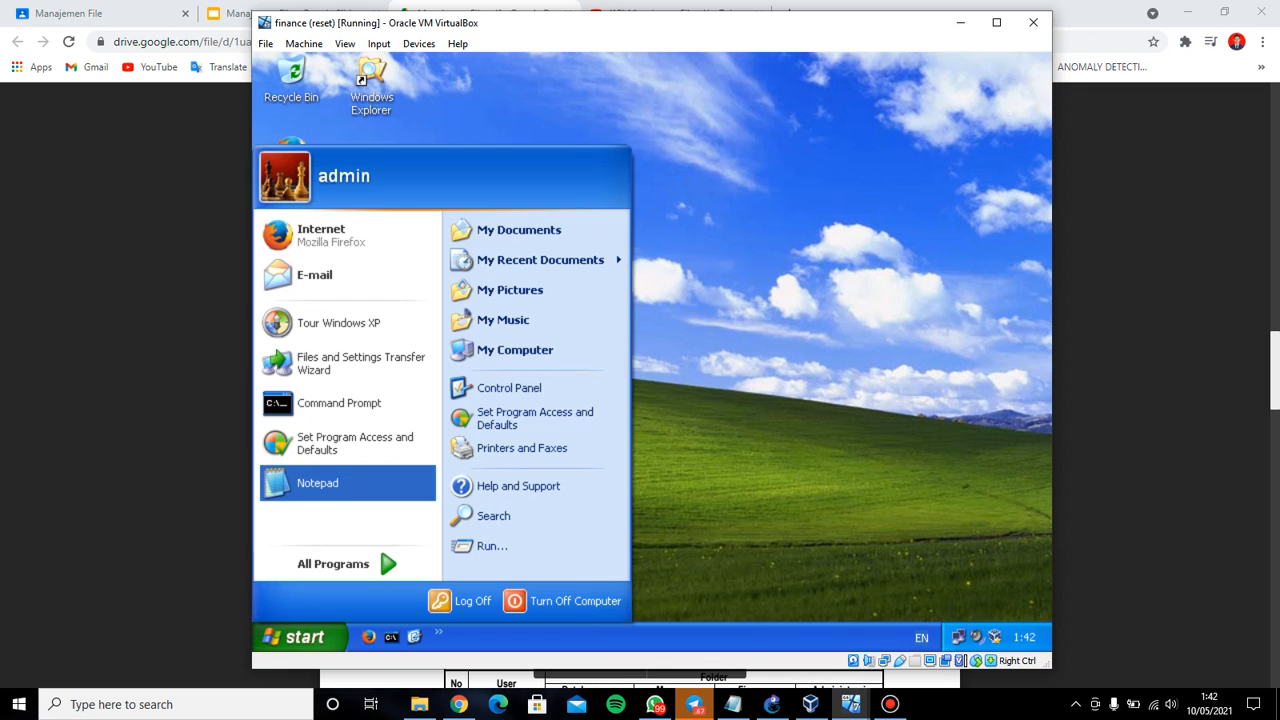
{"action": "left_click", "coordinate": [493, 515]}
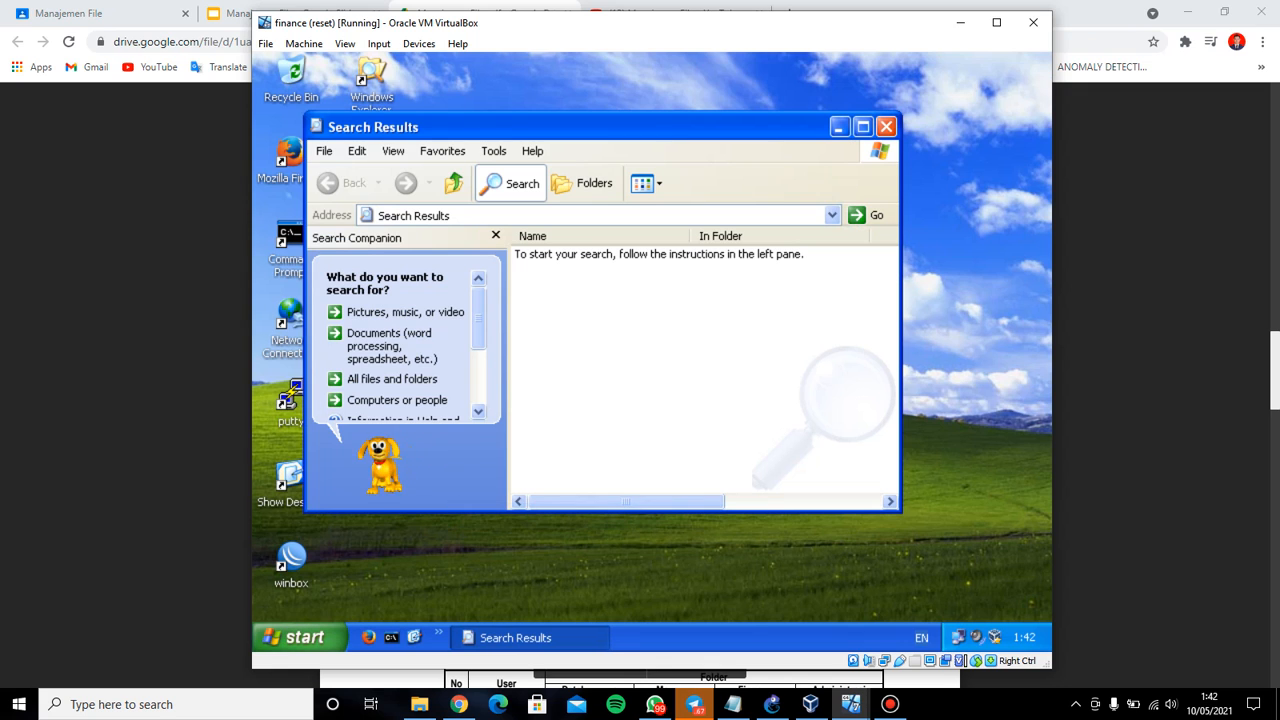
{"action": "left_click", "coordinate": [397, 400]}
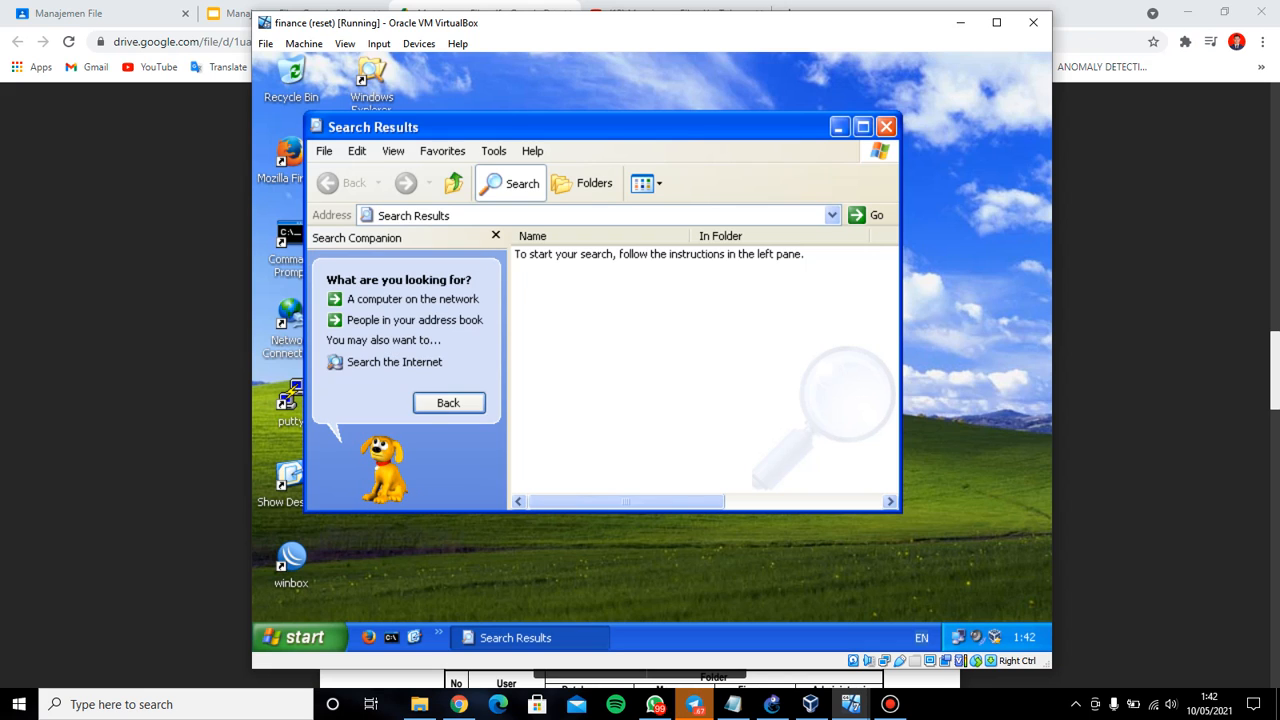
{"action": "left_click", "coordinate": [448, 402]}
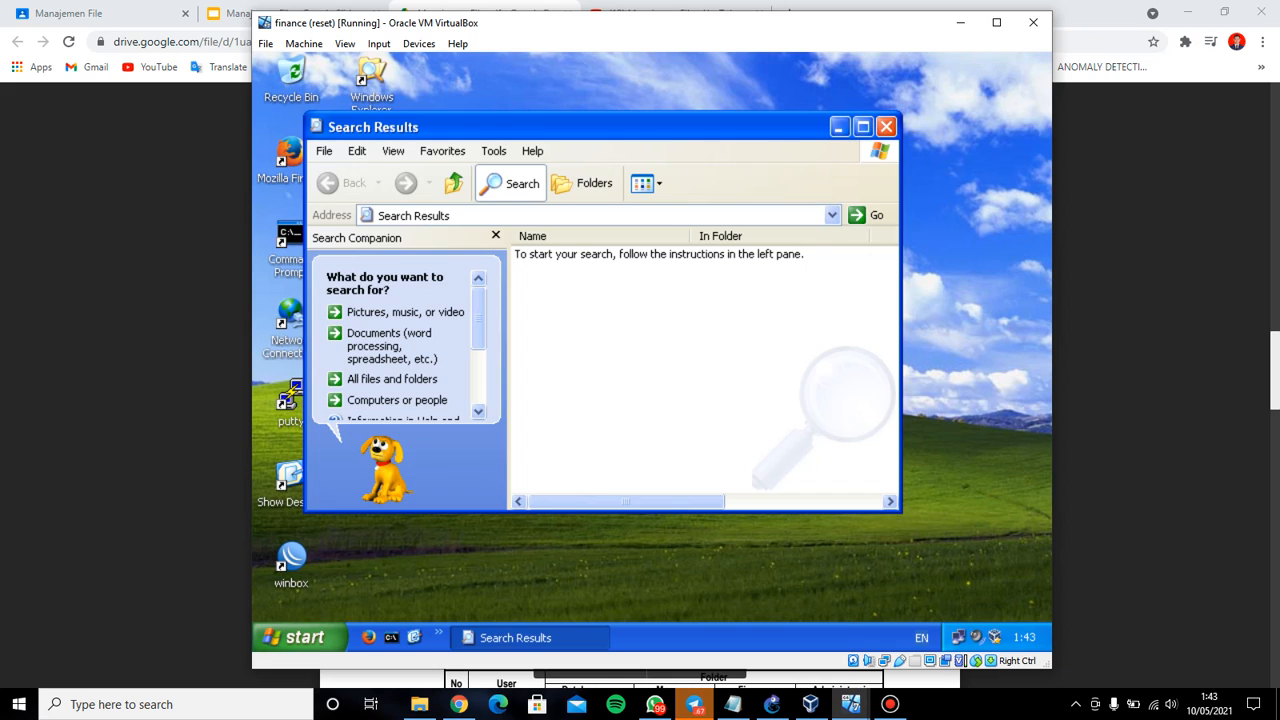
{"action": "left_click", "coordinate": [510, 183]}
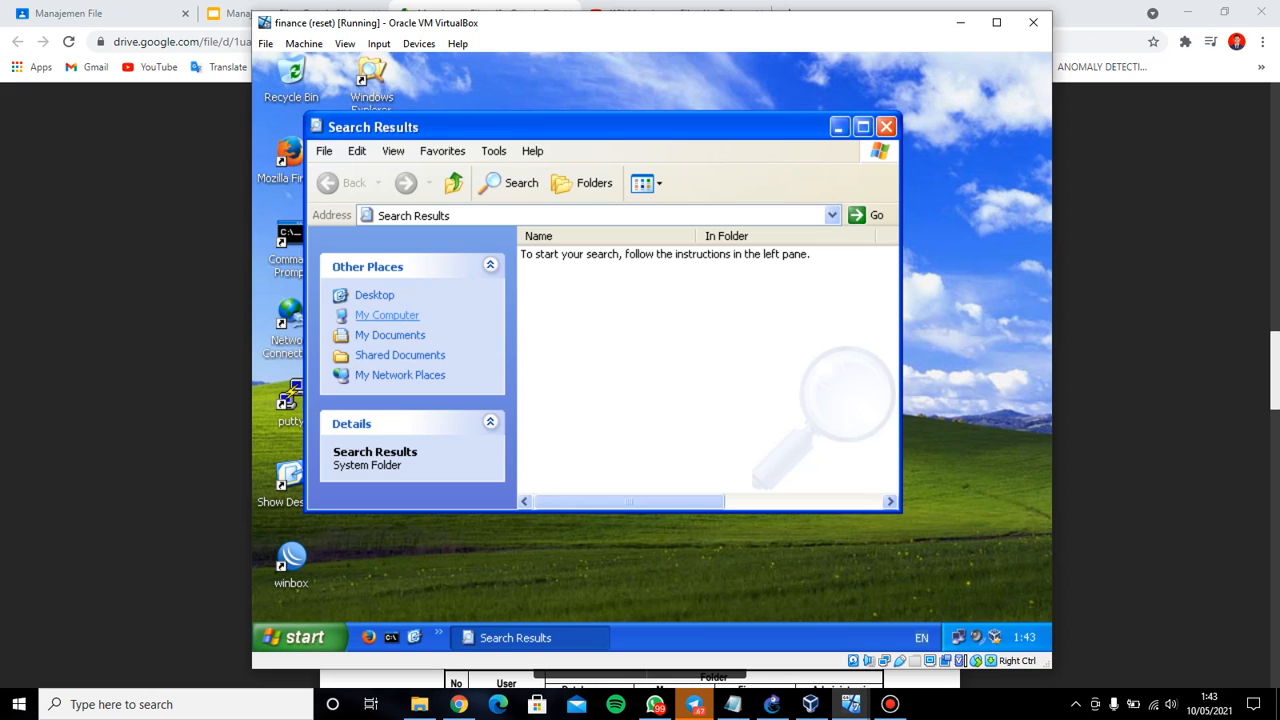
{"action": "left_click", "coordinate": [387, 315]}
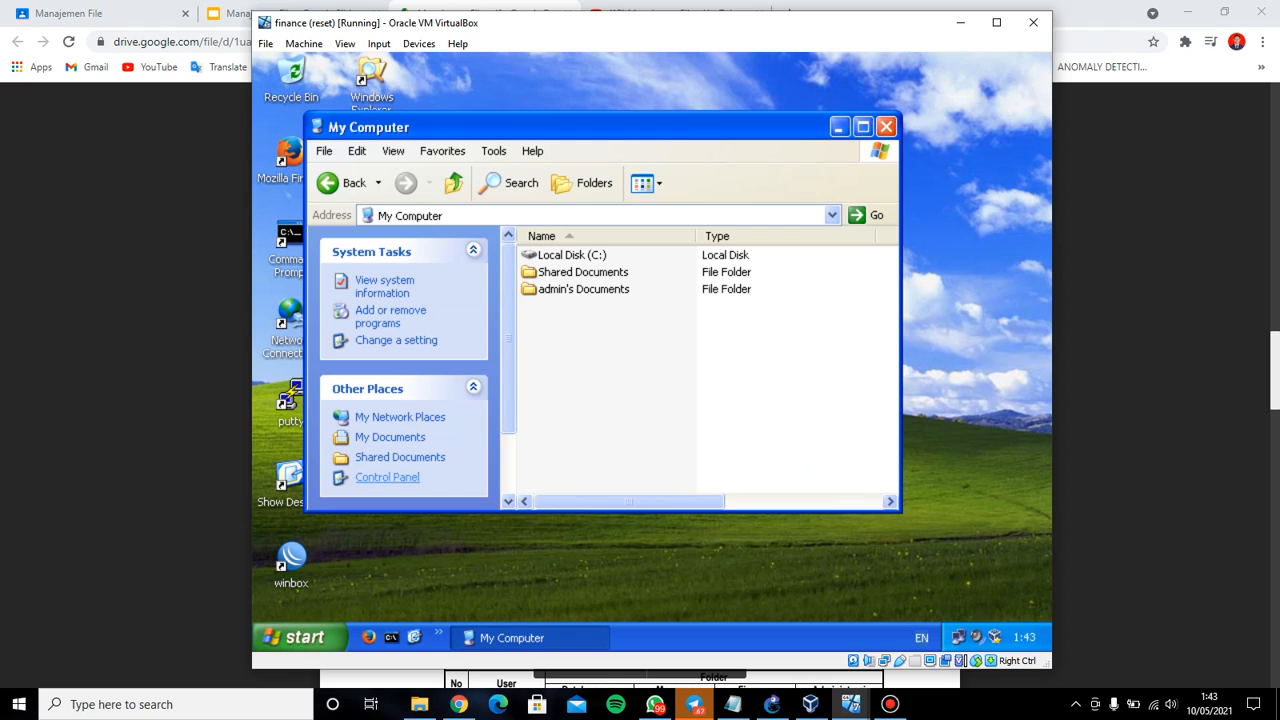
{"action": "left_click", "coordinate": [387, 477]}
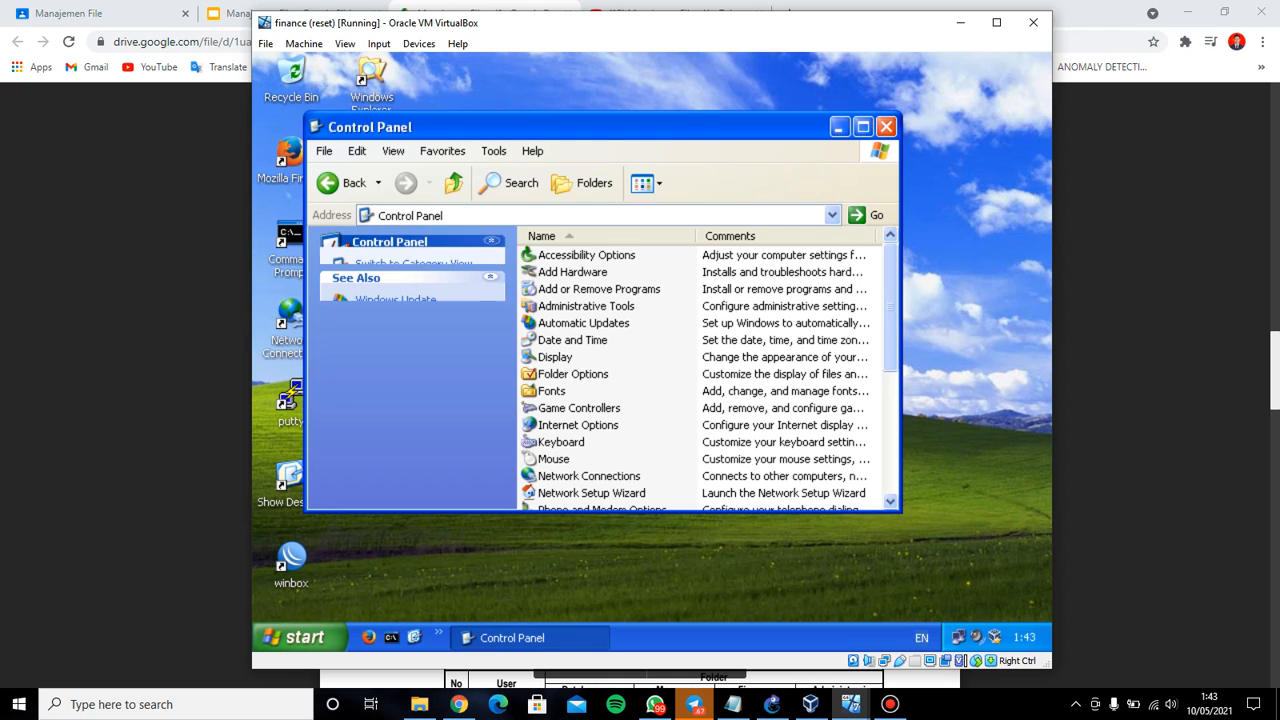
Scroll through the Control Panel item list, then switch to the Manajemen File PDF guide
{"action": "scroll", "coordinate": [700, 380], "scroll_direction": "down", "scroll_amount": 3}
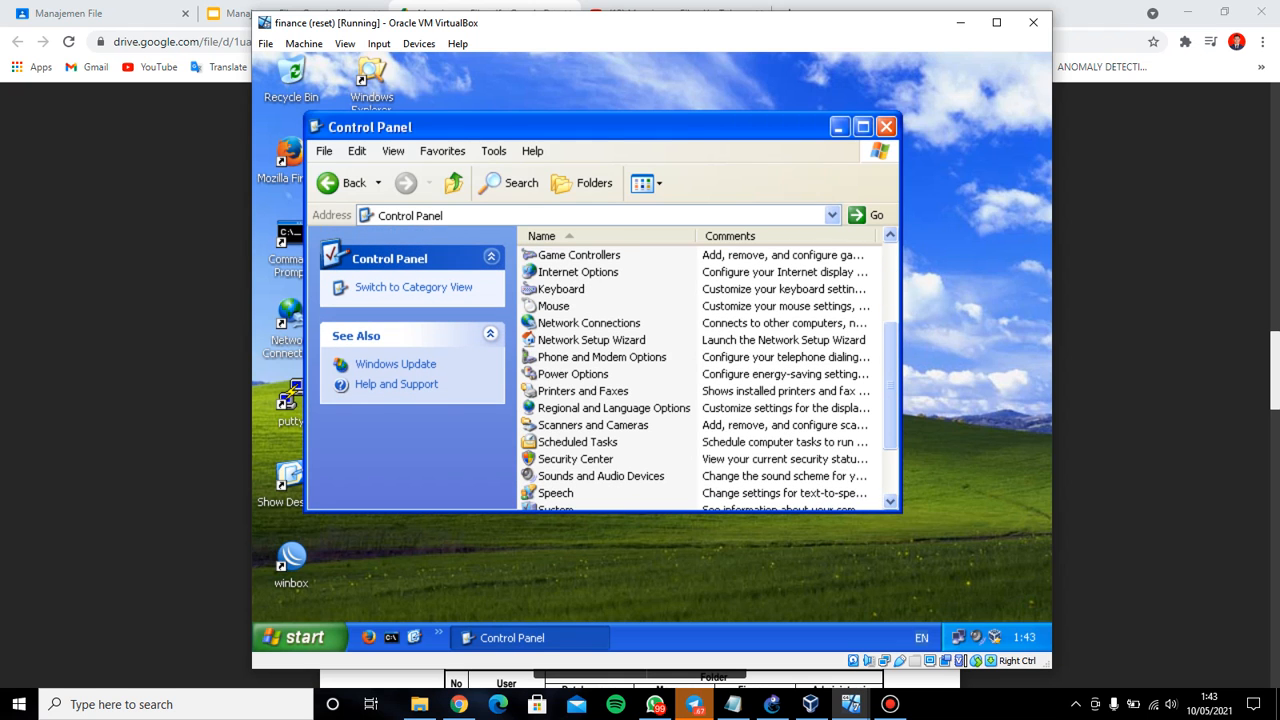
{"action": "scroll", "coordinate": [600, 330], "scroll_direction": "down", "scroll_amount": 2}
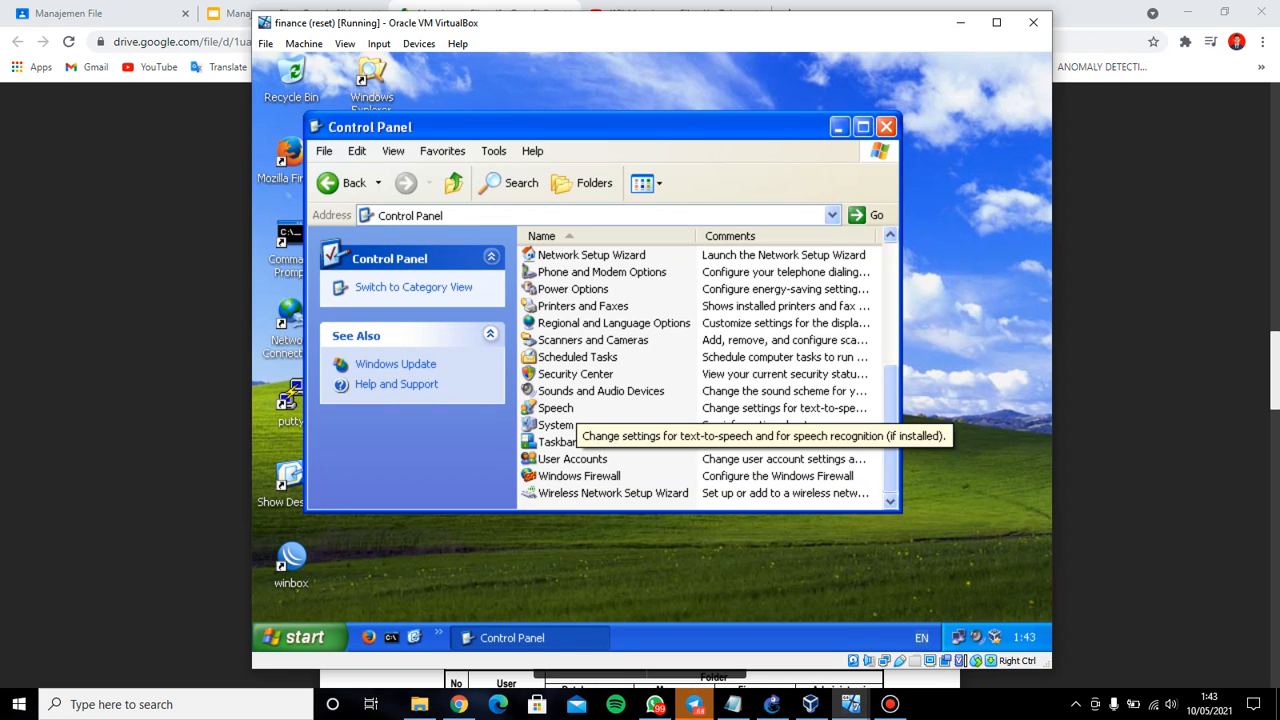
{"action": "scroll", "coordinate": [620, 340], "scroll_direction": "up", "scroll_amount": 3}
{"action": "scroll", "coordinate": [580, 360], "scroll_direction": "up", "scroll_amount": 2}
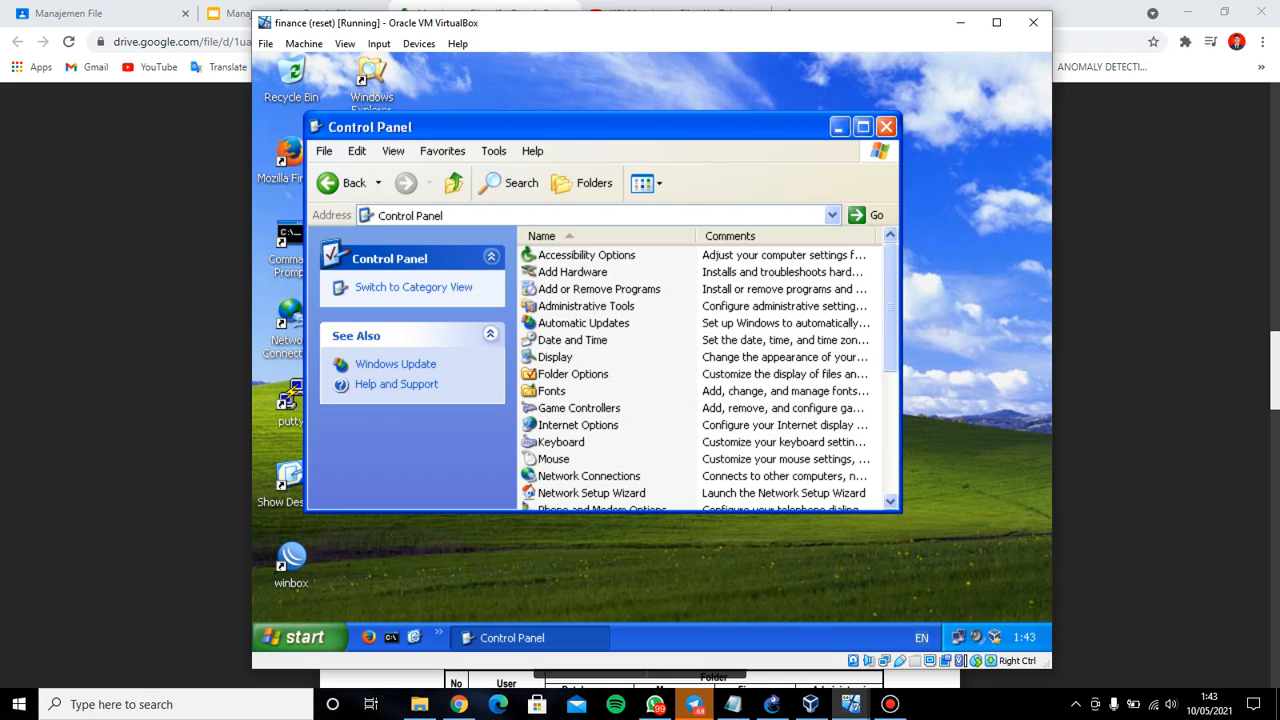
{"action": "scroll", "coordinate": [560, 490], "scroll_direction": "down", "scroll_amount": 2}
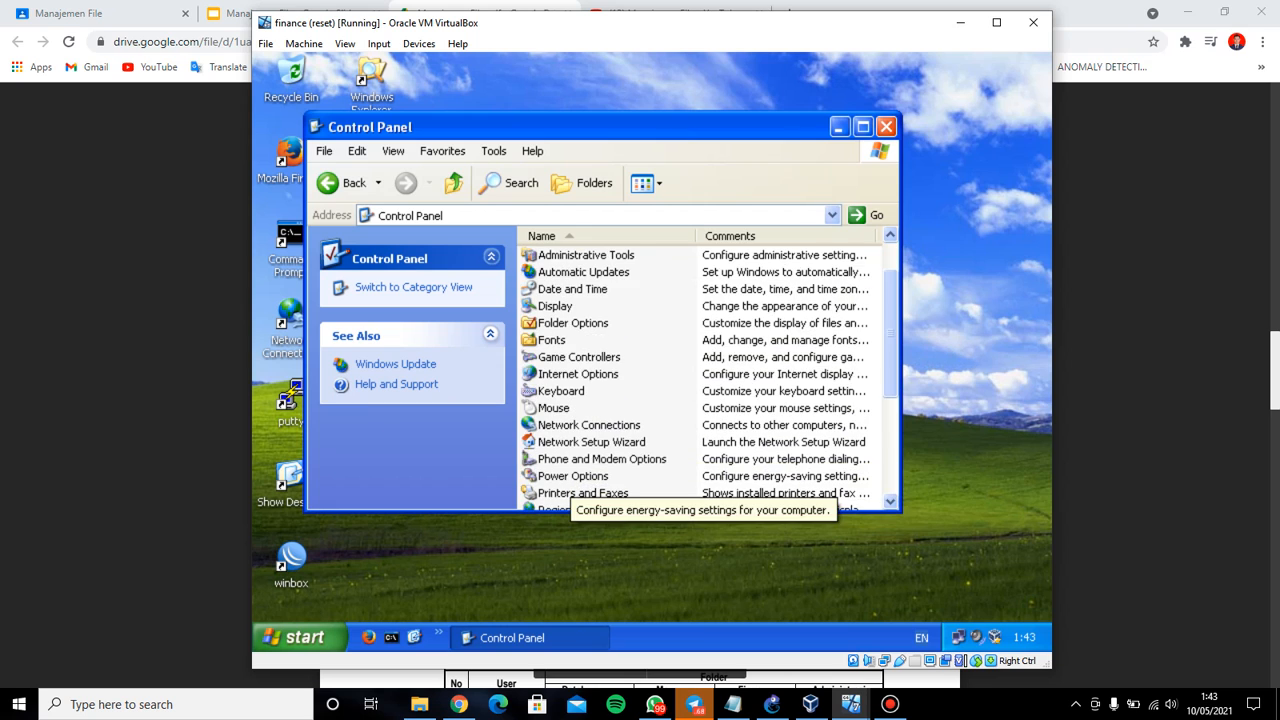
{"action": "scroll", "coordinate": [575, 480], "scroll_direction": "down", "scroll_amount": 3}
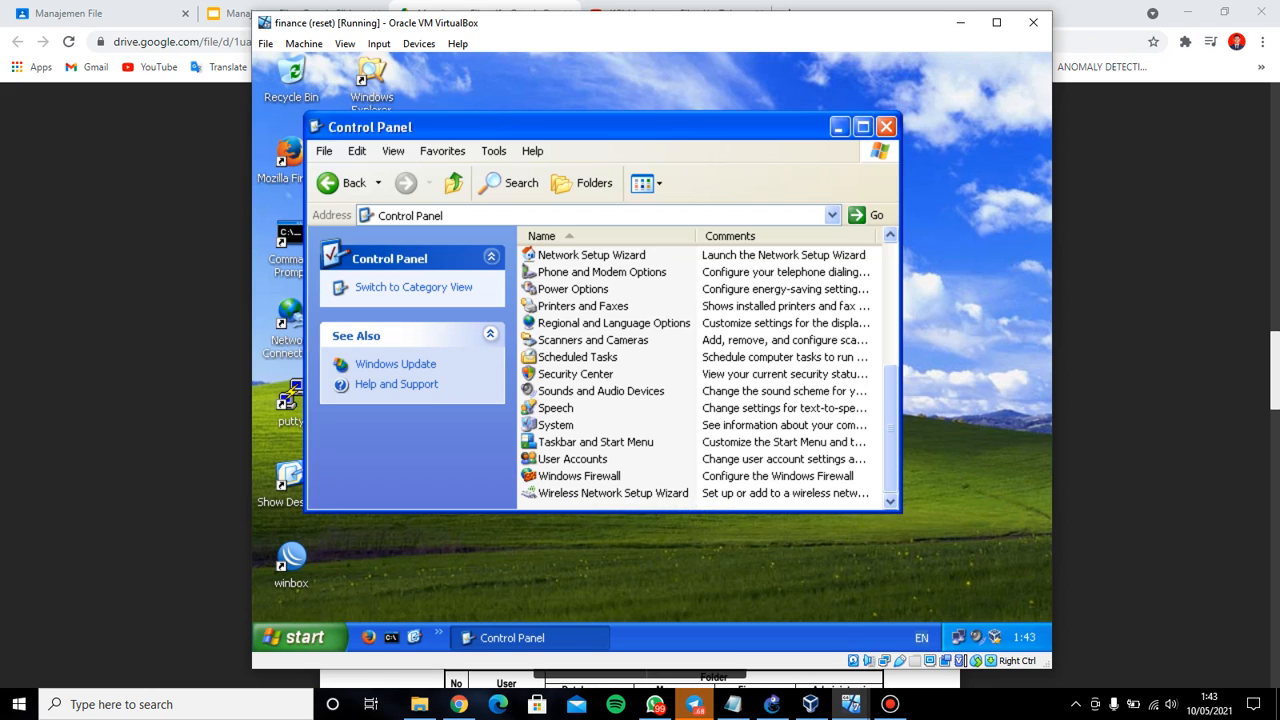
{"action": "scroll", "coordinate": [575, 480], "scroll_direction": "up", "scroll_amount": 5}
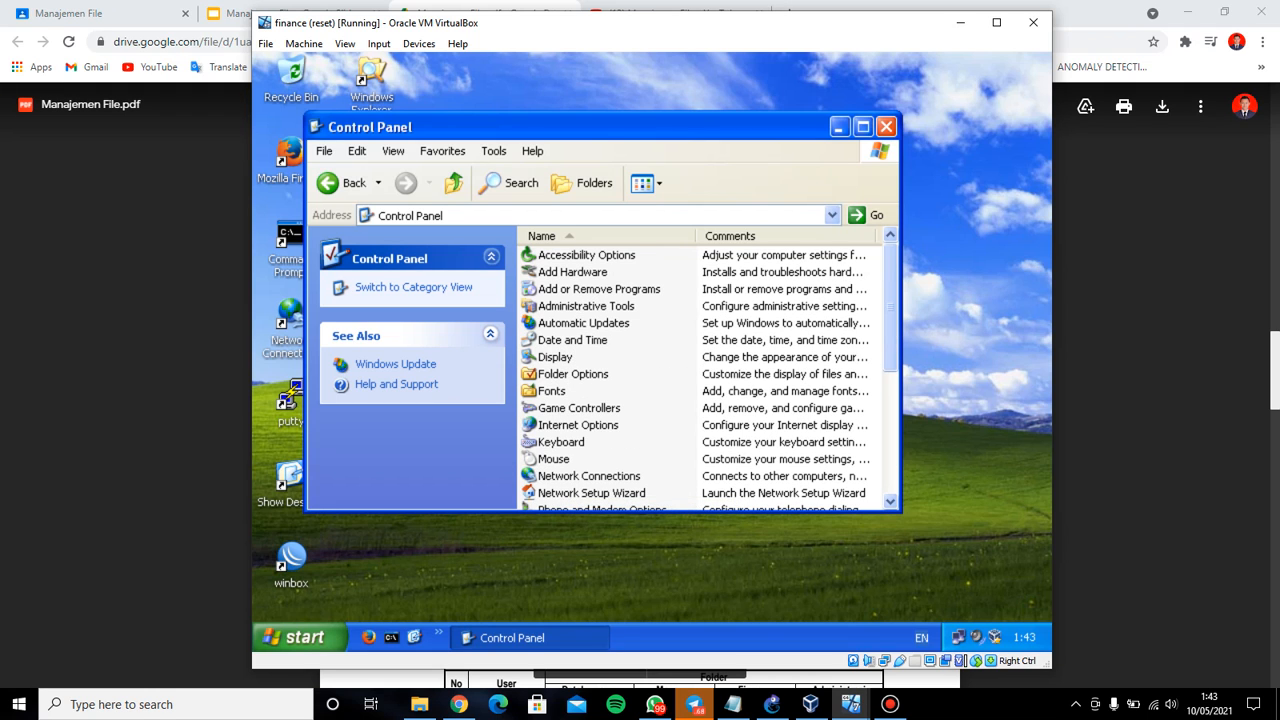
{"action": "left_click", "coordinate": [459, 704]}
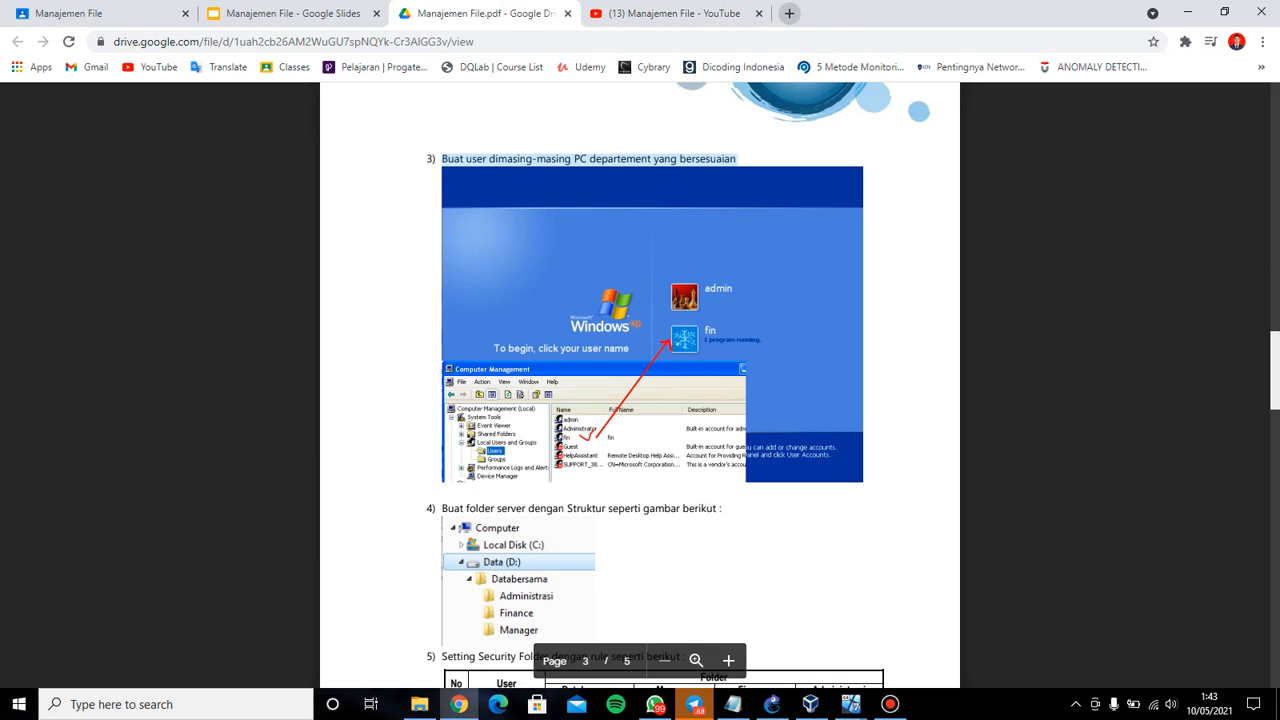
Minimize Chrome and the Bandicam recorder to get back to the finance XP VM desktop
{"action": "left_click", "coordinate": [889, 704]}
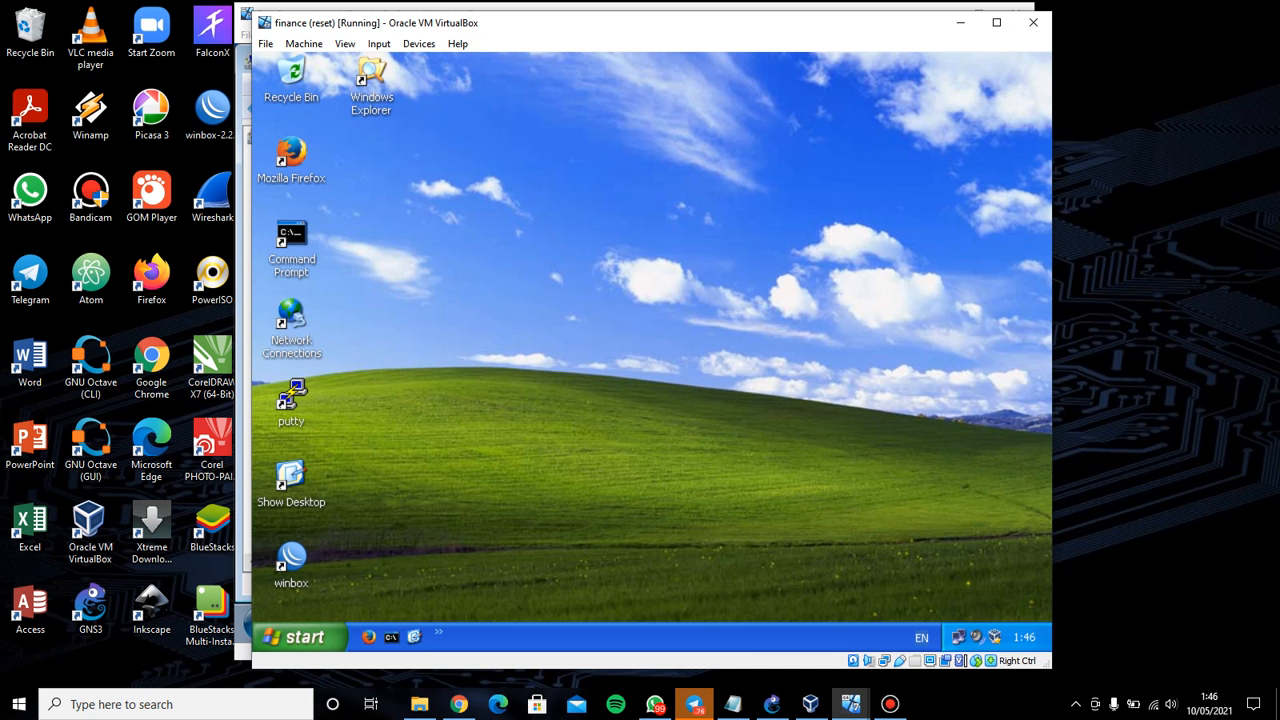
{"action": "left_click", "coordinate": [889, 704]}
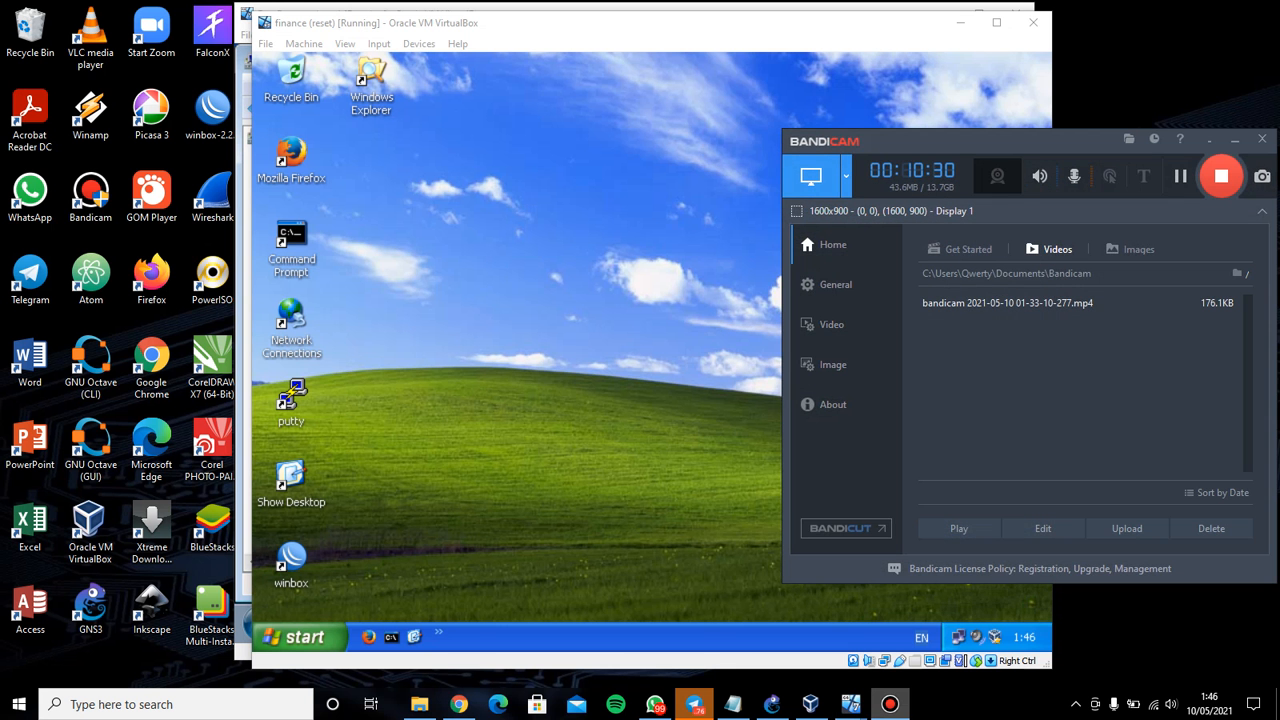
{"action": "left_click", "coordinate": [889, 704]}
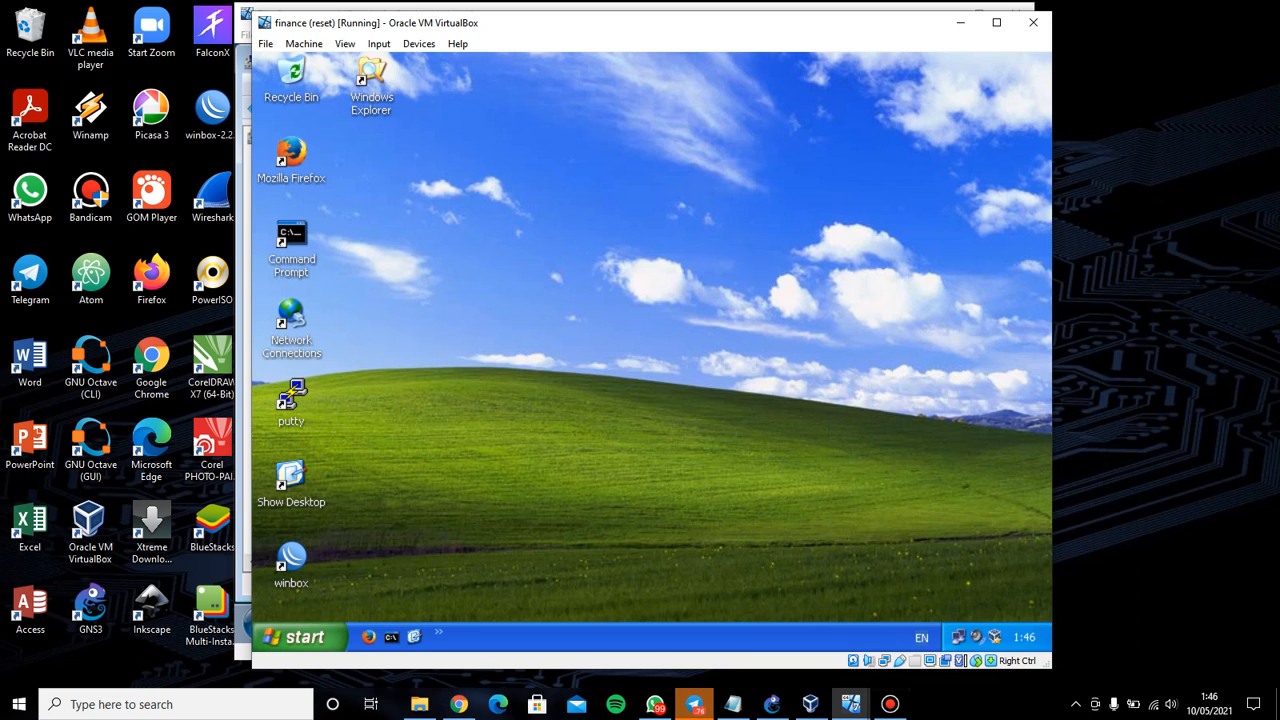
{"action": "left_click", "coordinate": [300, 637]}
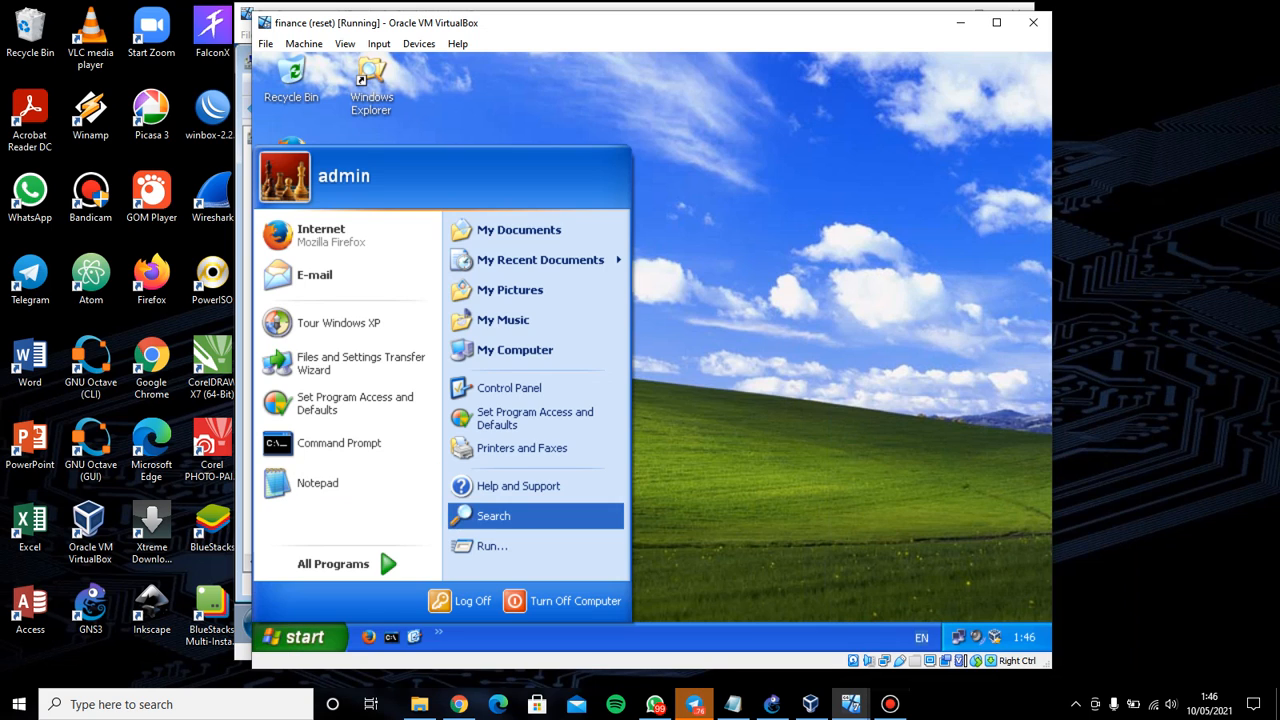
Open User Accounts from the Run box and glance at the Manajemen File PDF task sheet
{"action": "left_click", "coordinate": [490, 546]}
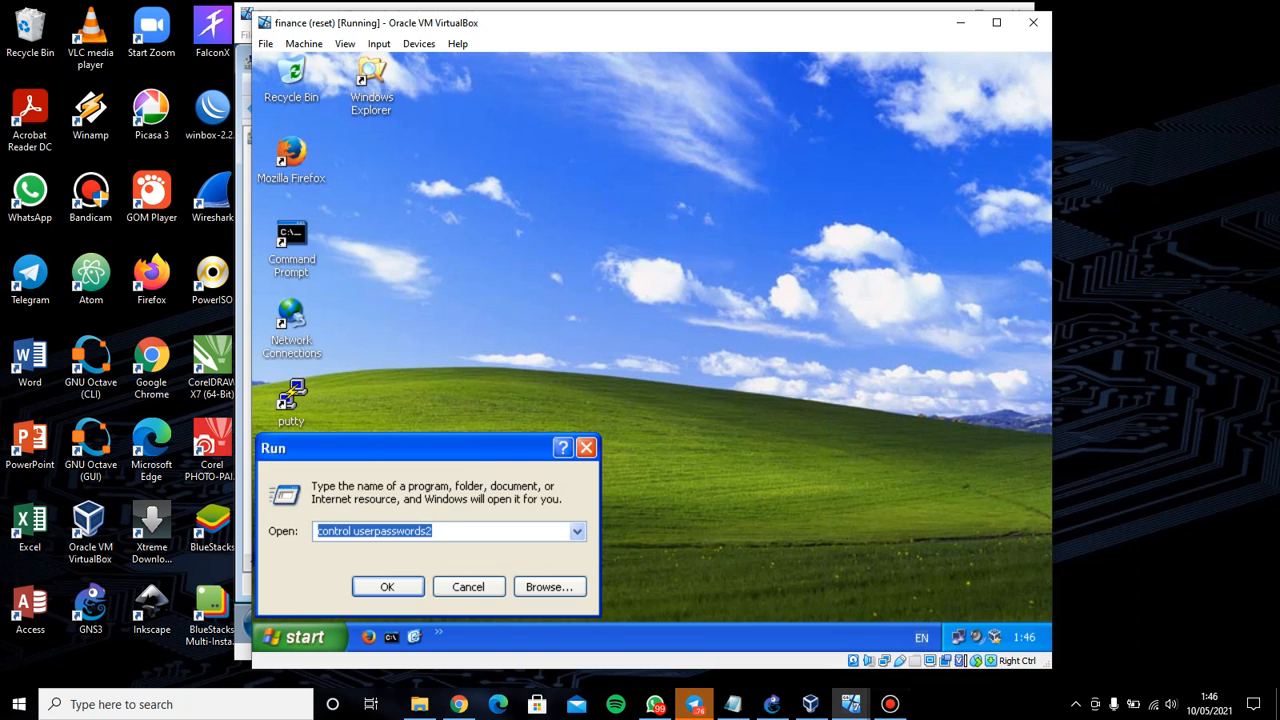
{"action": "key", "text": "Return"}
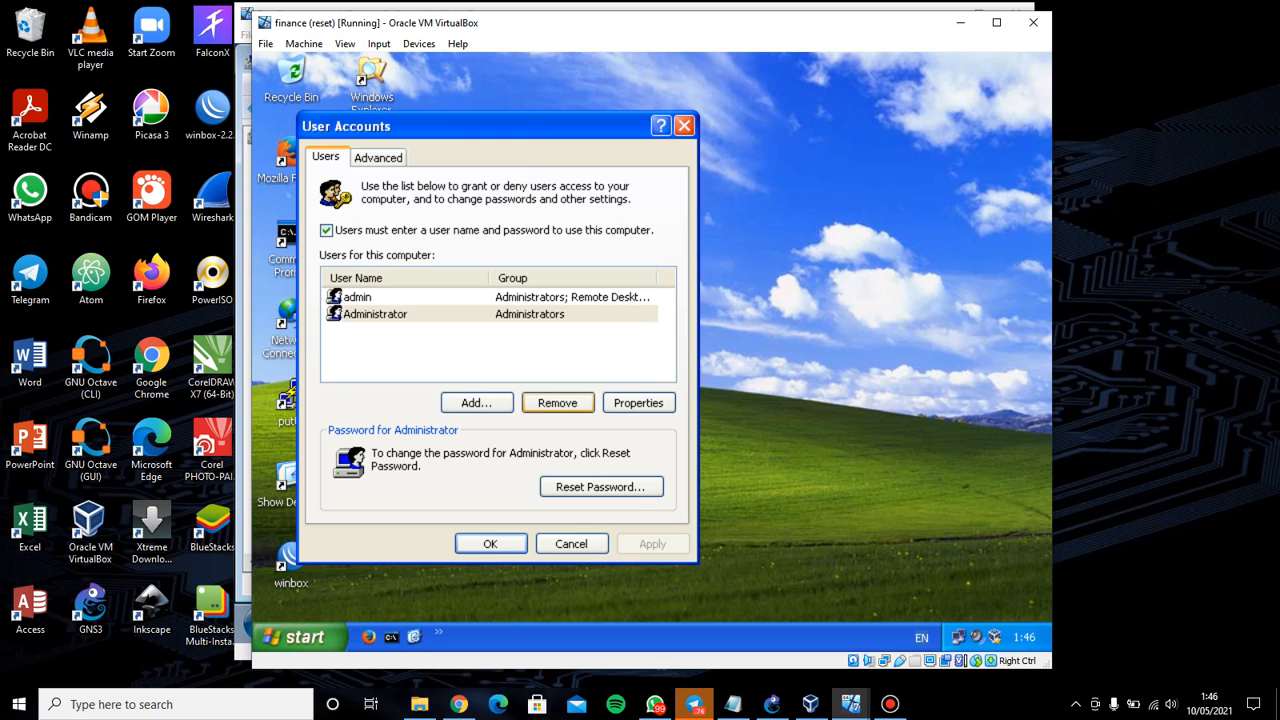
{"action": "left_click", "coordinate": [459, 704]}
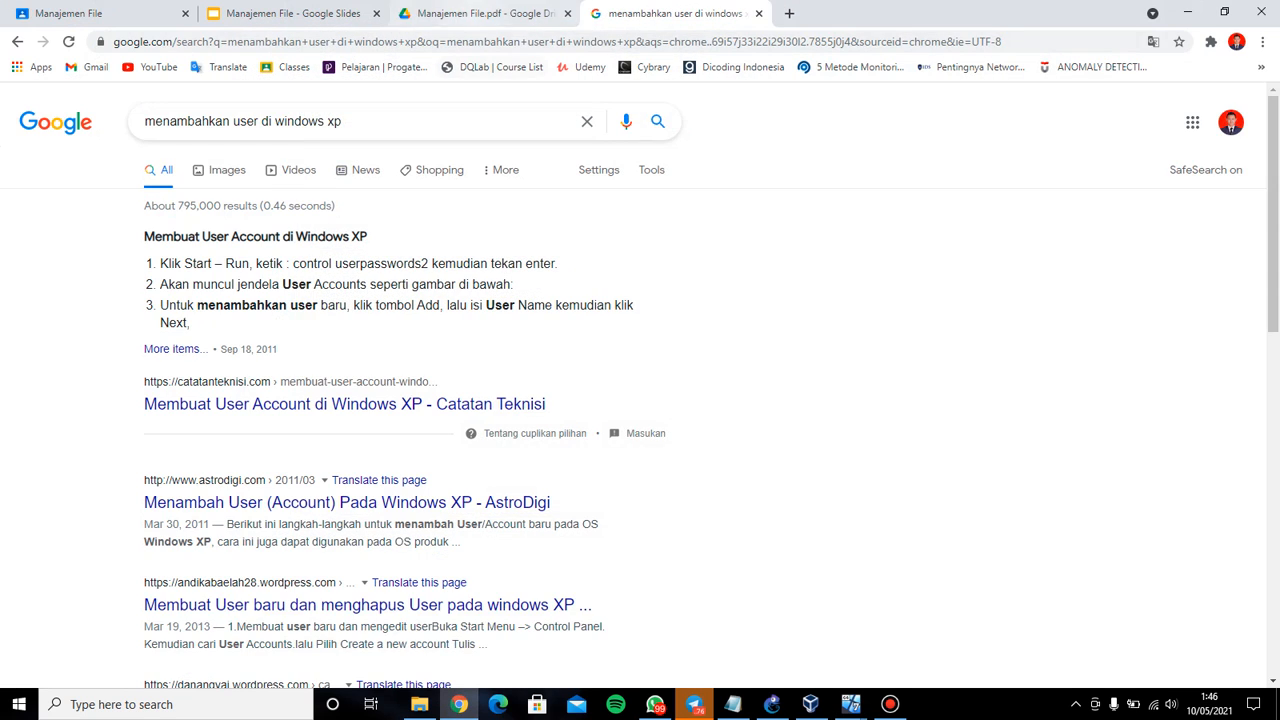
{"action": "left_click", "coordinate": [484, 14]}
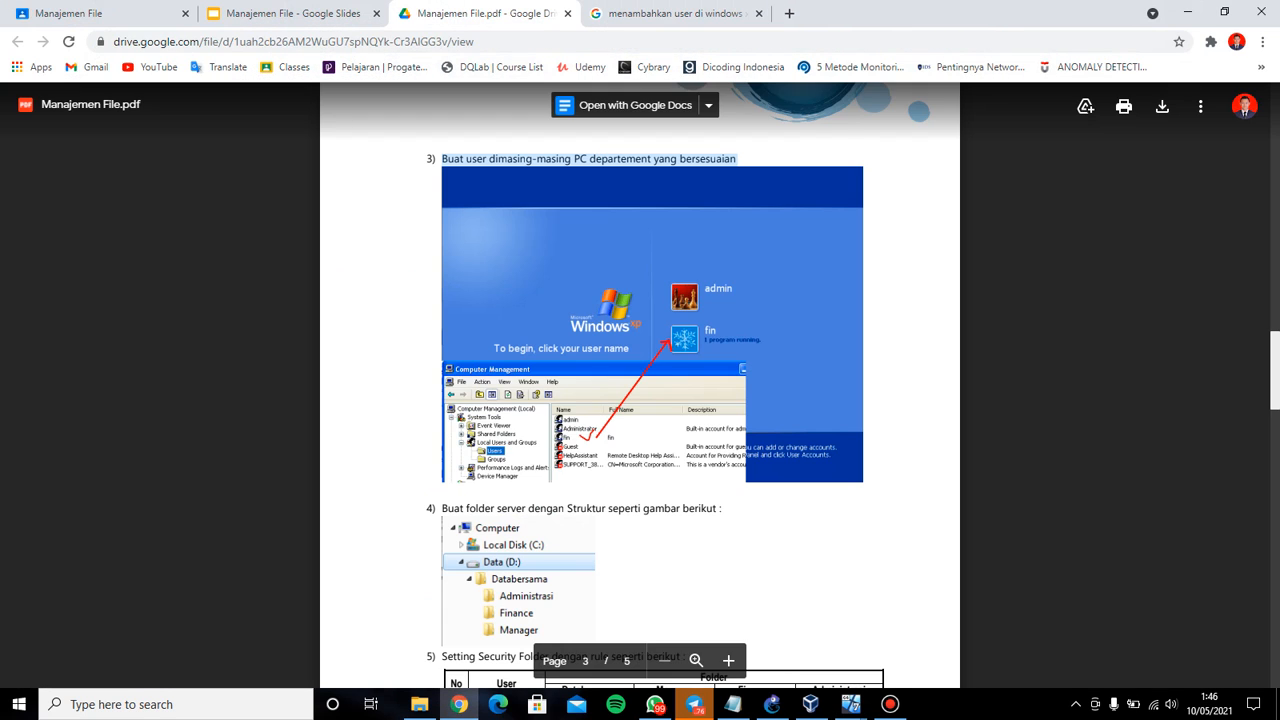
{"action": "left_click", "coordinate": [459, 704]}
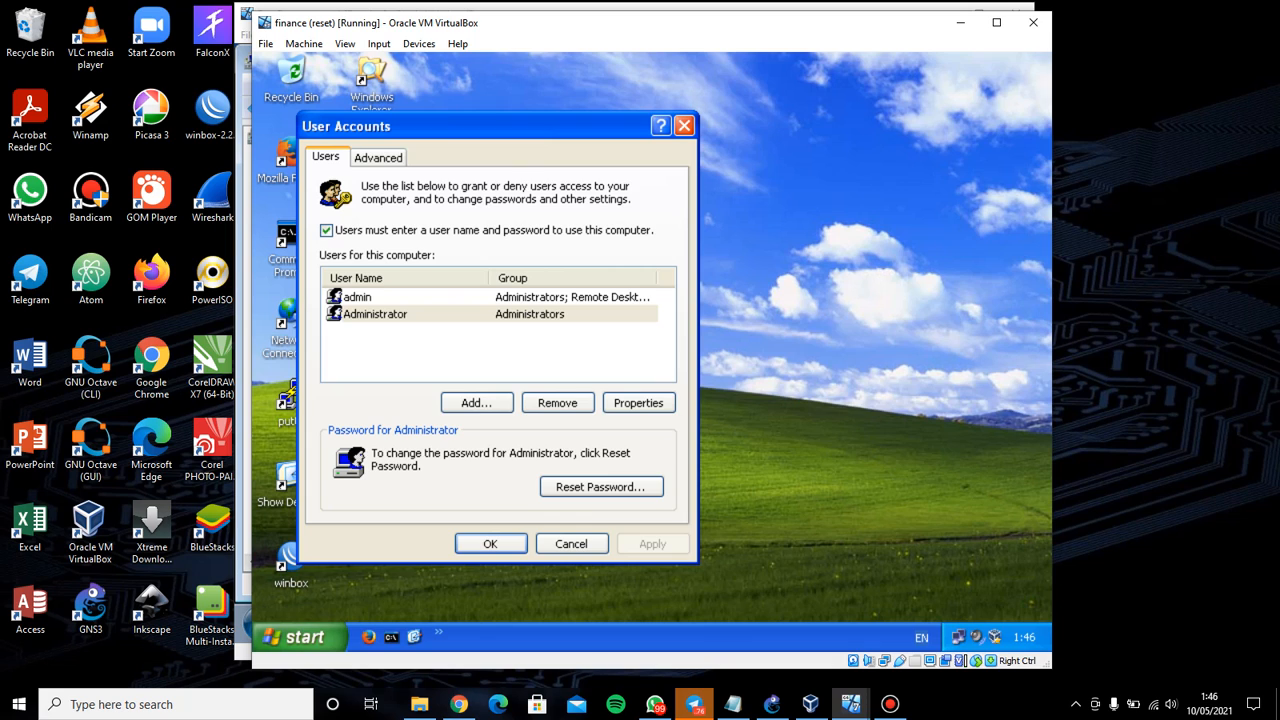
Start adding a new user named fin and enter and confirm its password
{"action": "left_click", "coordinate": [476, 402]}
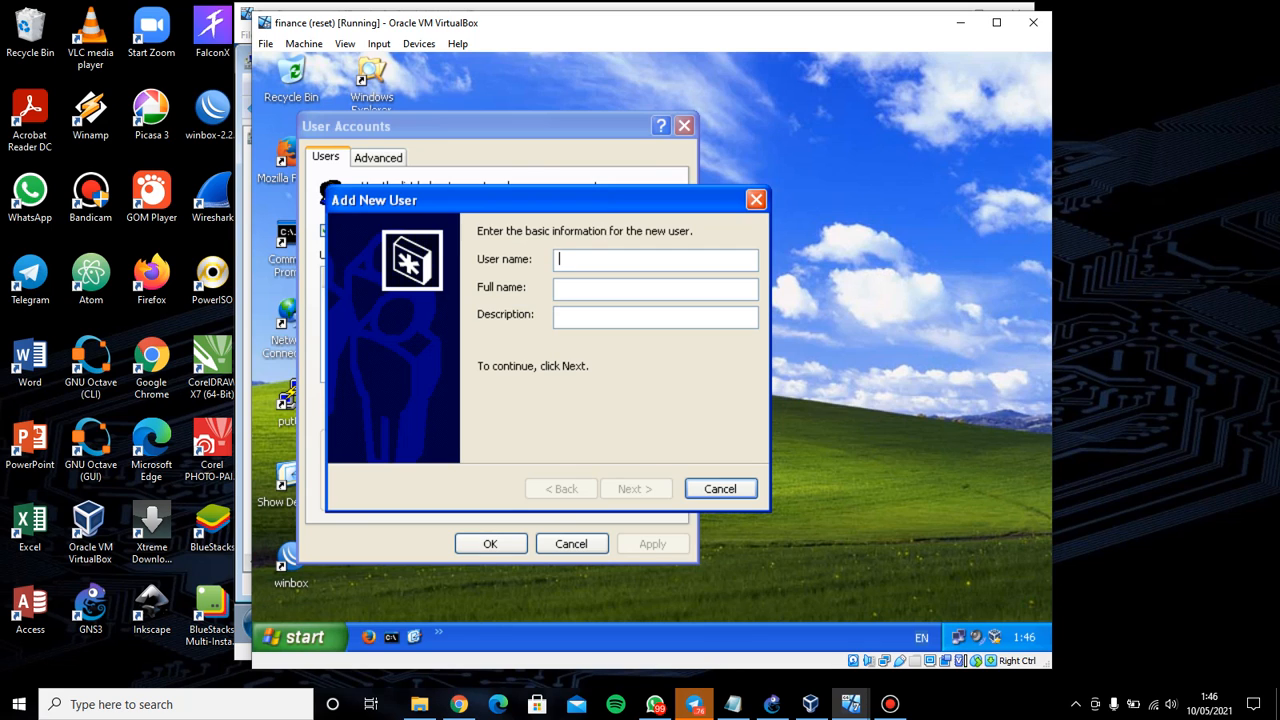
{"action": "type", "text": "fin"}
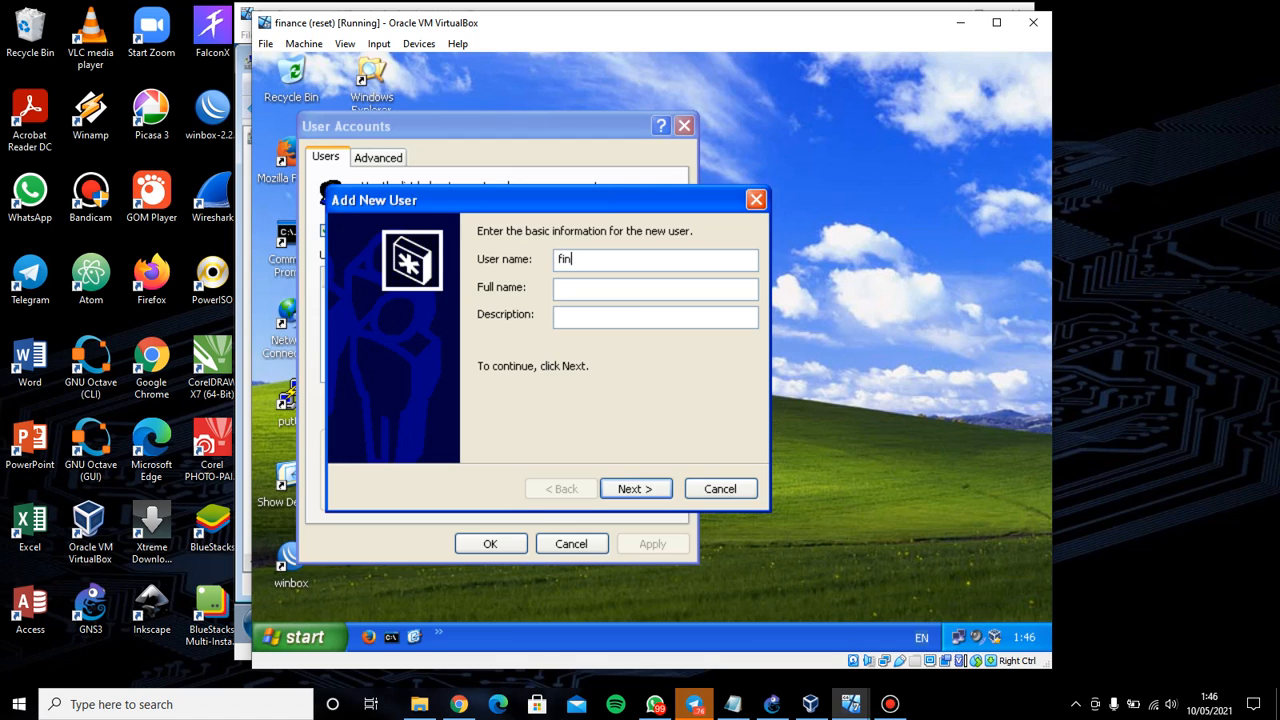
{"action": "key", "text": "Return"}
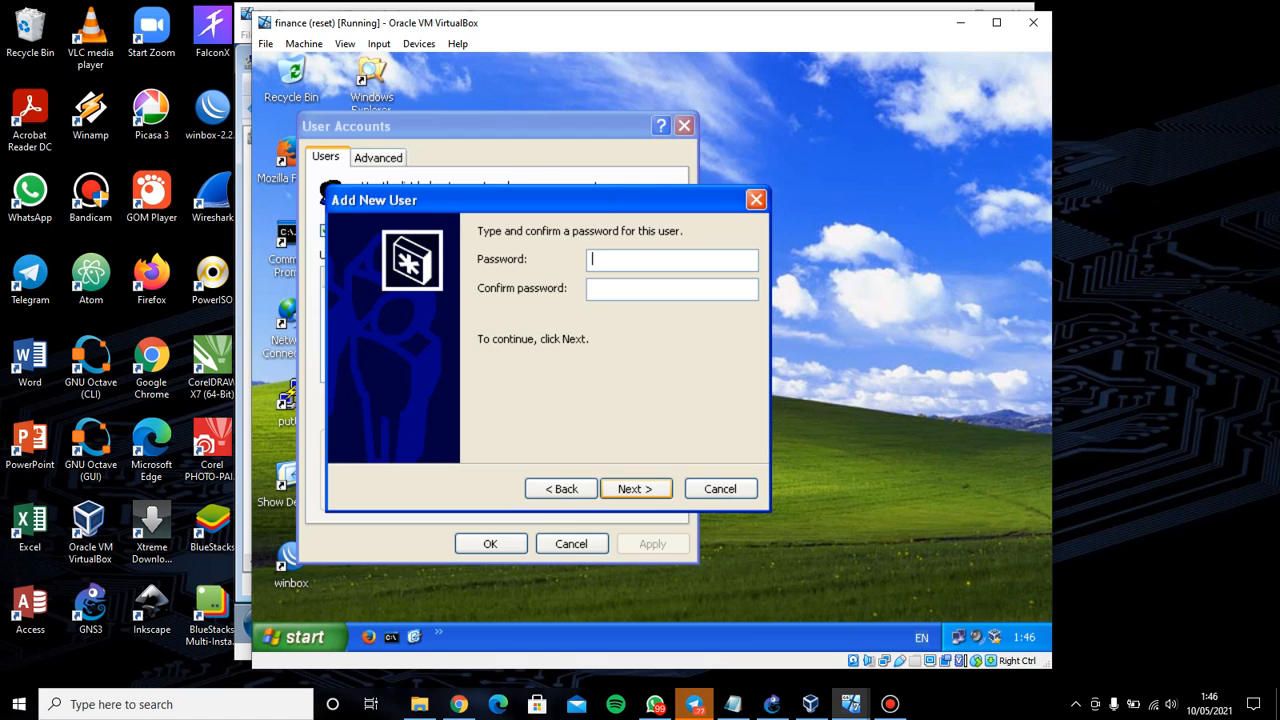
{"action": "type", "text": "123"}
{"action": "left_click", "coordinate": [672, 289]}
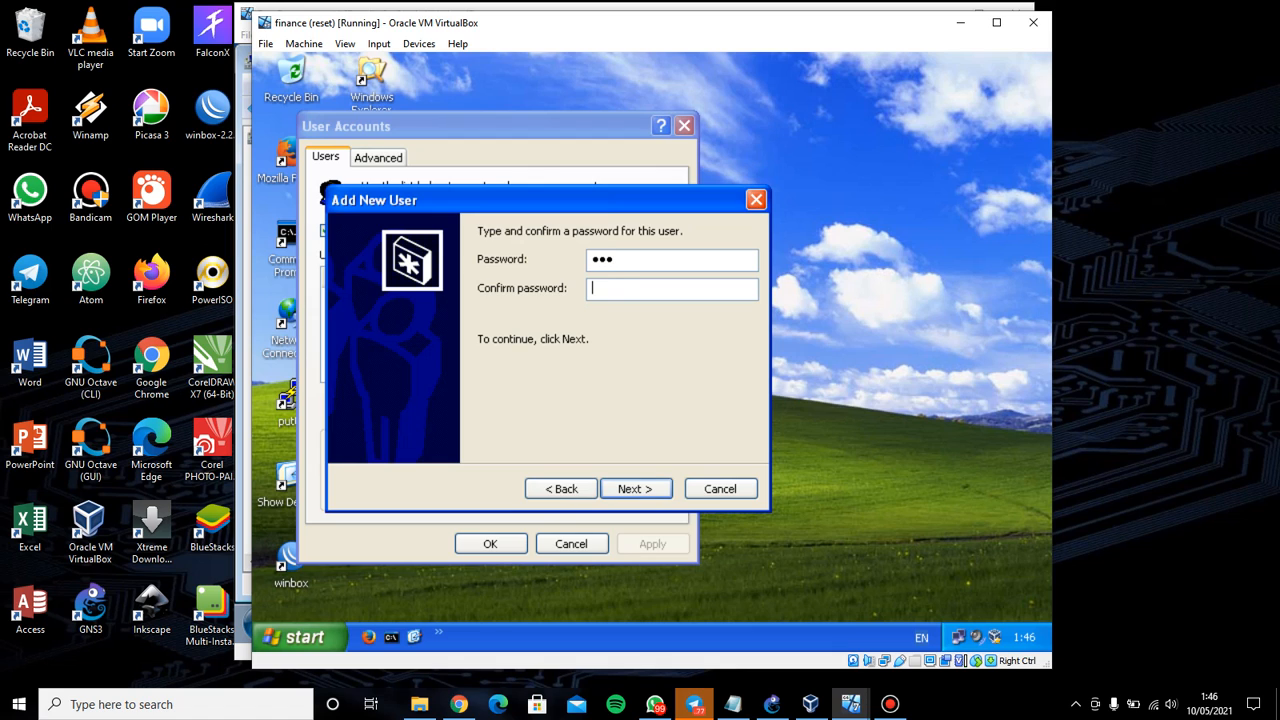
{"action": "type", "text": "123"}
Check the setup notes, then finish fin as a standard Power Users account and close User Accounts
{"action": "left_click", "coordinate": [733, 704]}
{"action": "scroll", "coordinate": [290, 500], "scroll_direction": "up", "scroll_amount": 3}
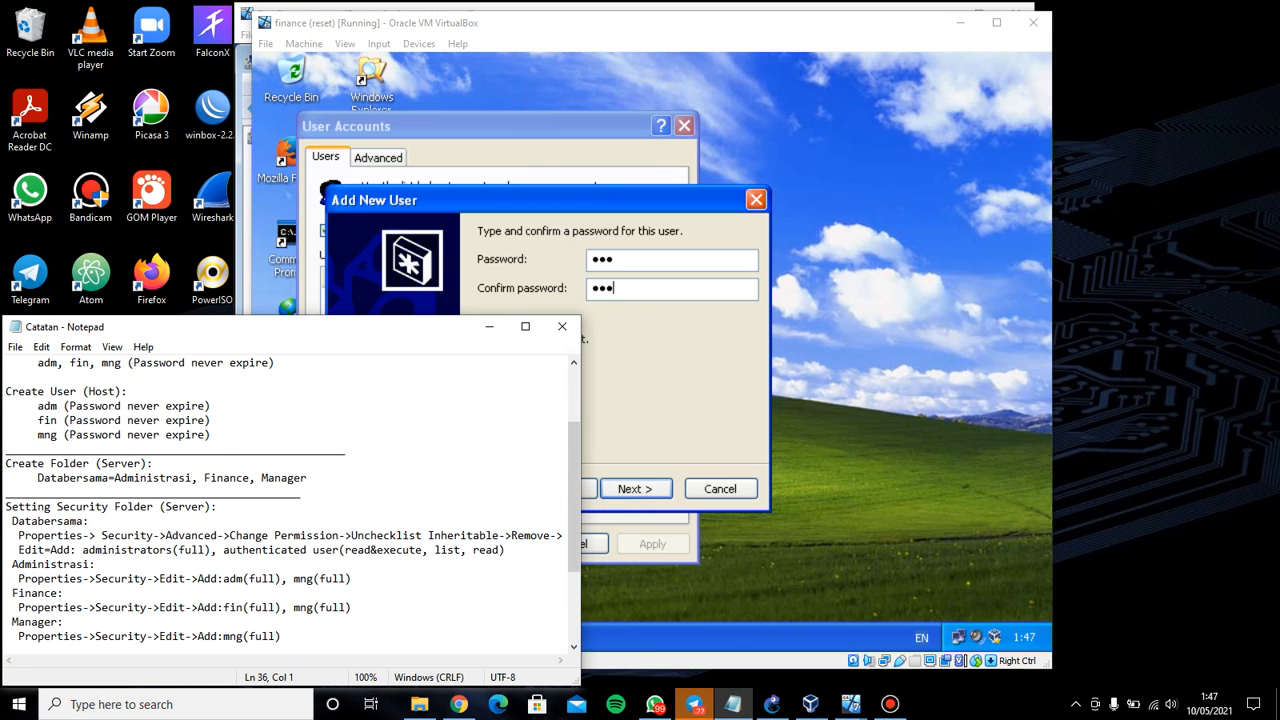
{"action": "scroll", "coordinate": [290, 500], "scroll_direction": "down", "scroll_amount": 3}
{"action": "left_click", "coordinate": [489, 326]}
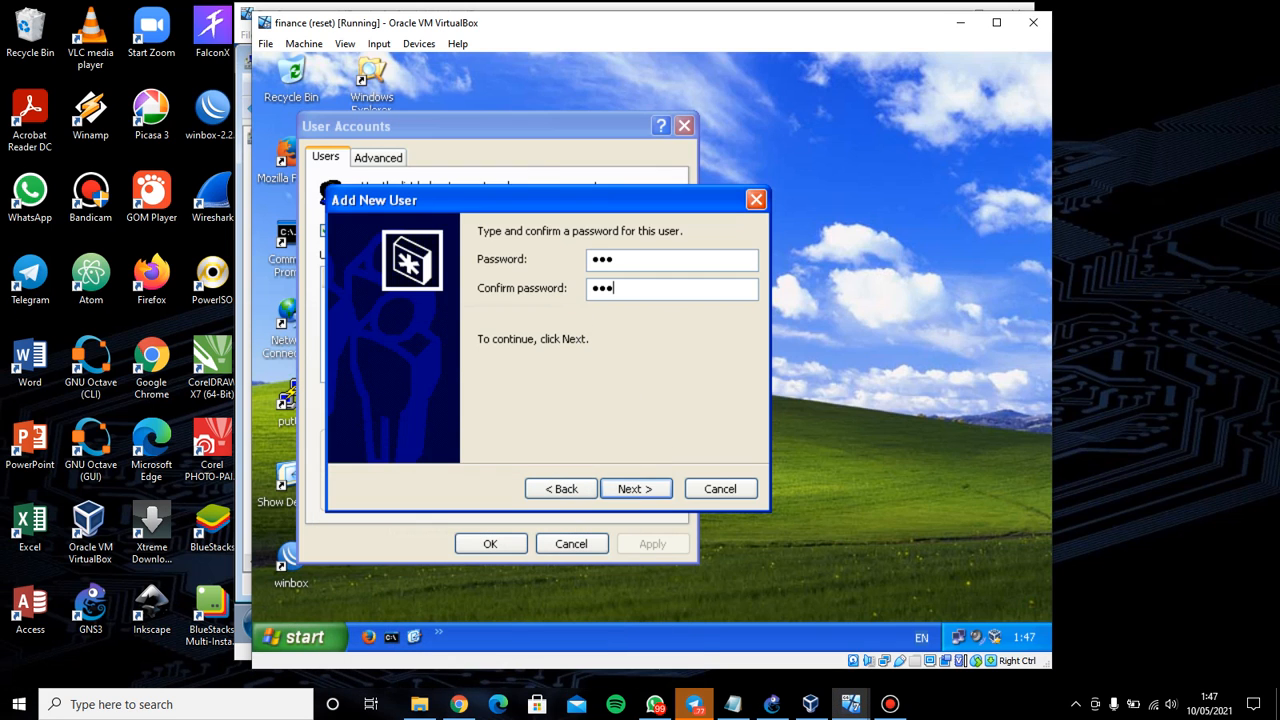
{"action": "left_click", "coordinate": [635, 488]}
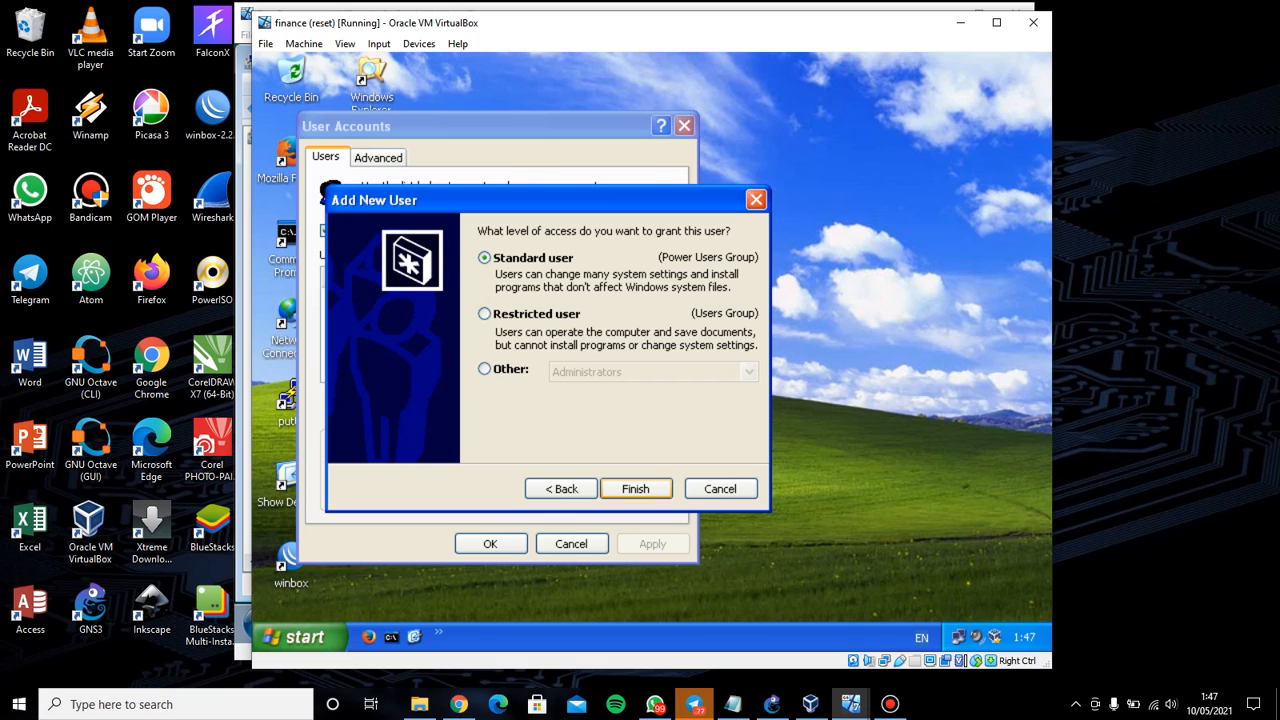
{"action": "left_click", "coordinate": [635, 488]}
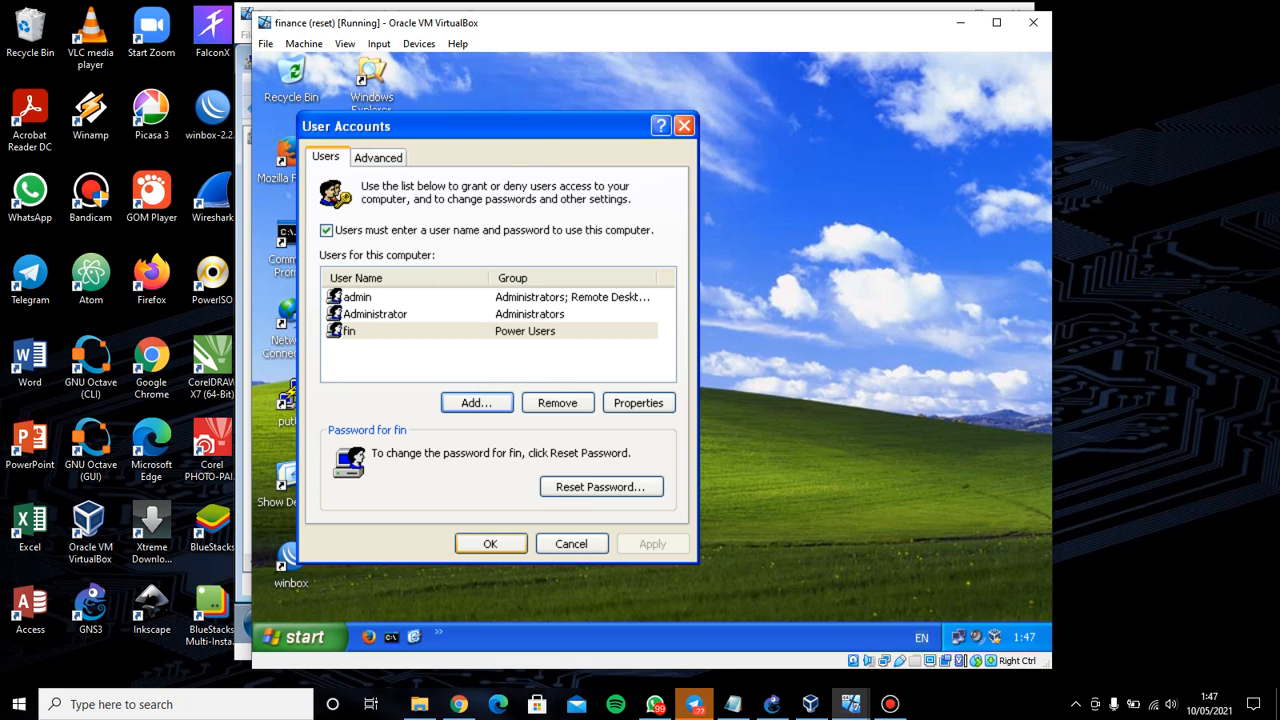
{"action": "left_click", "coordinate": [490, 543]}
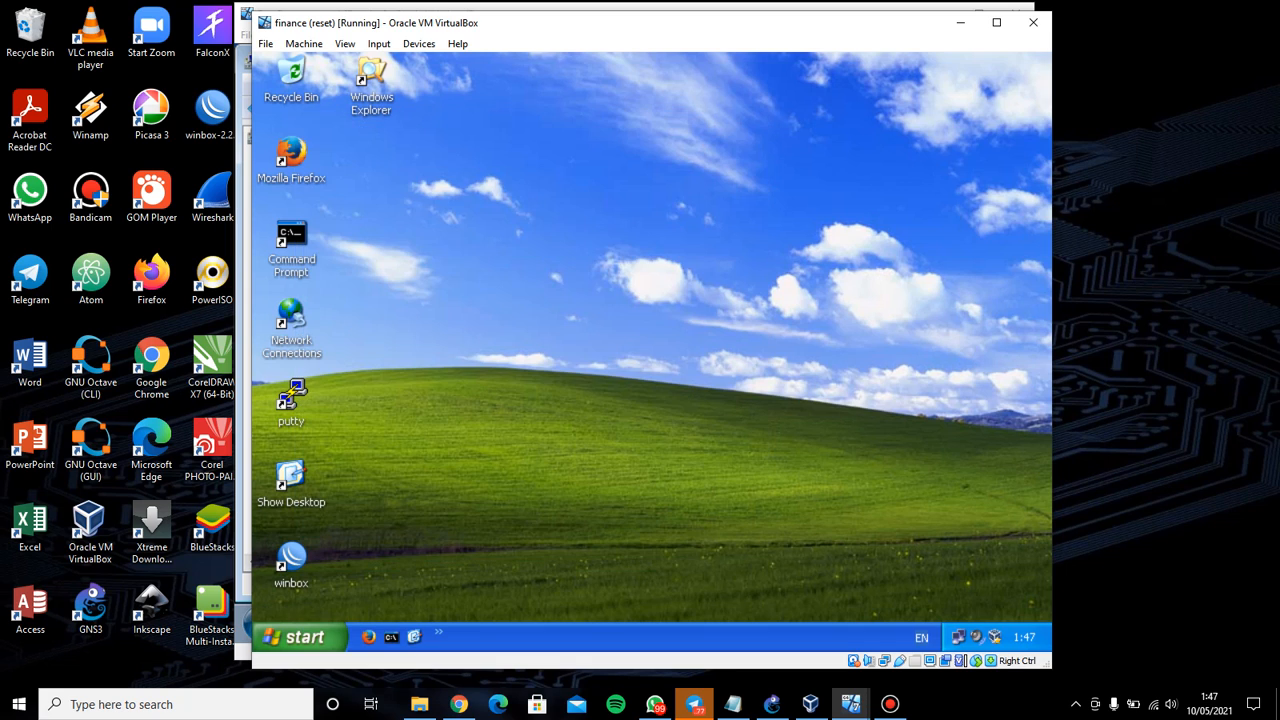
Switch to the administrasi VM and open User Accounts by running the pasted control userpasswords2 command
{"action": "left_click", "coordinate": [458, 704]}
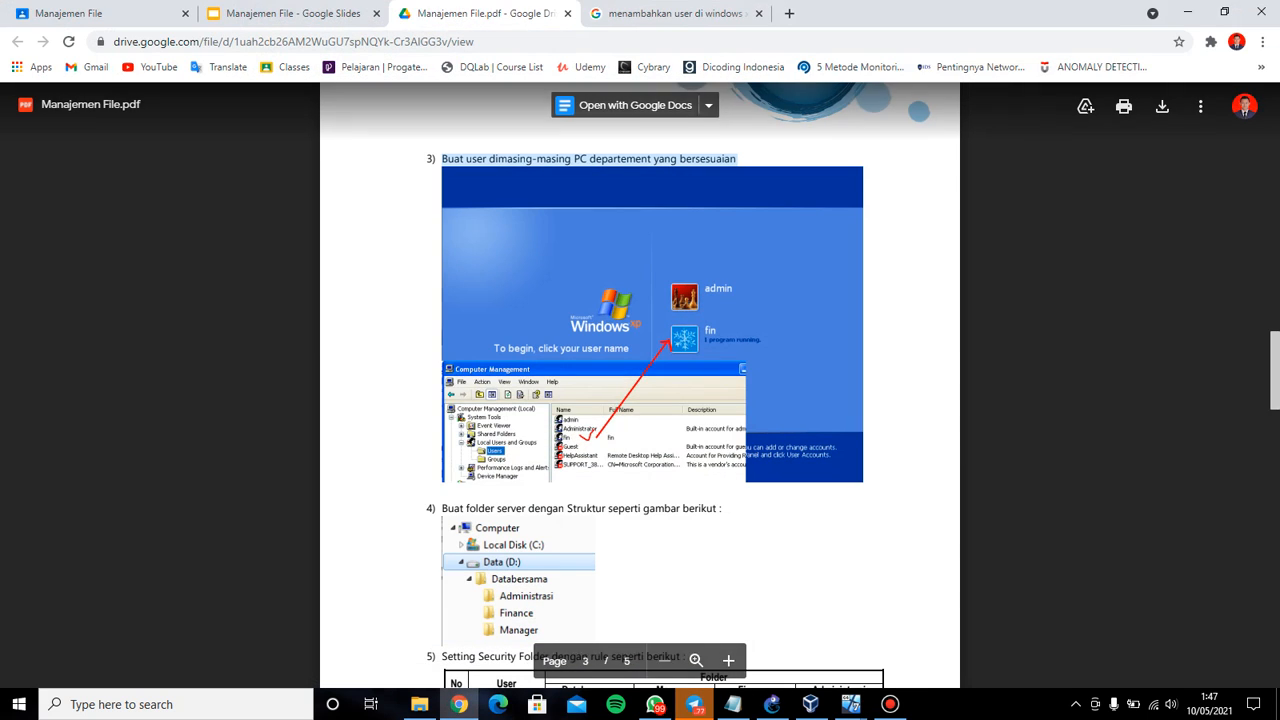
{"action": "mouse_move", "coordinate": [851, 704]}
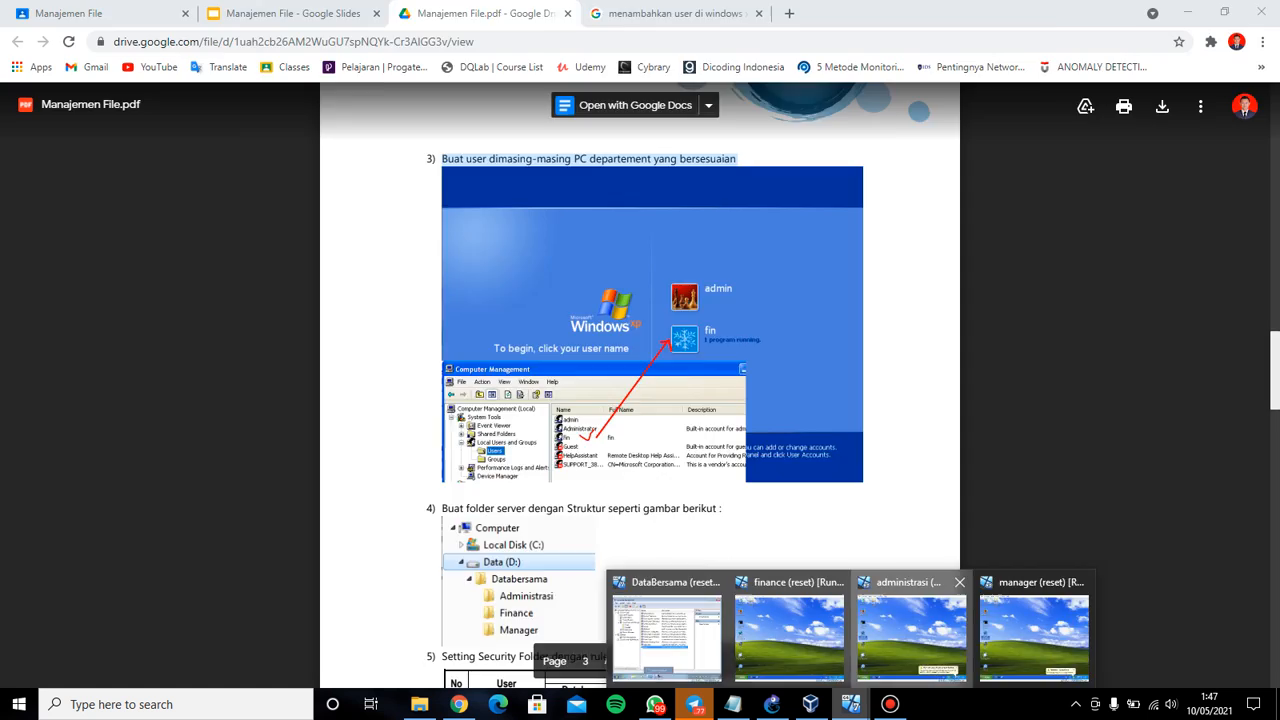
{"action": "left_click", "coordinate": [911, 630]}
{"action": "left_click", "coordinate": [296, 637]}
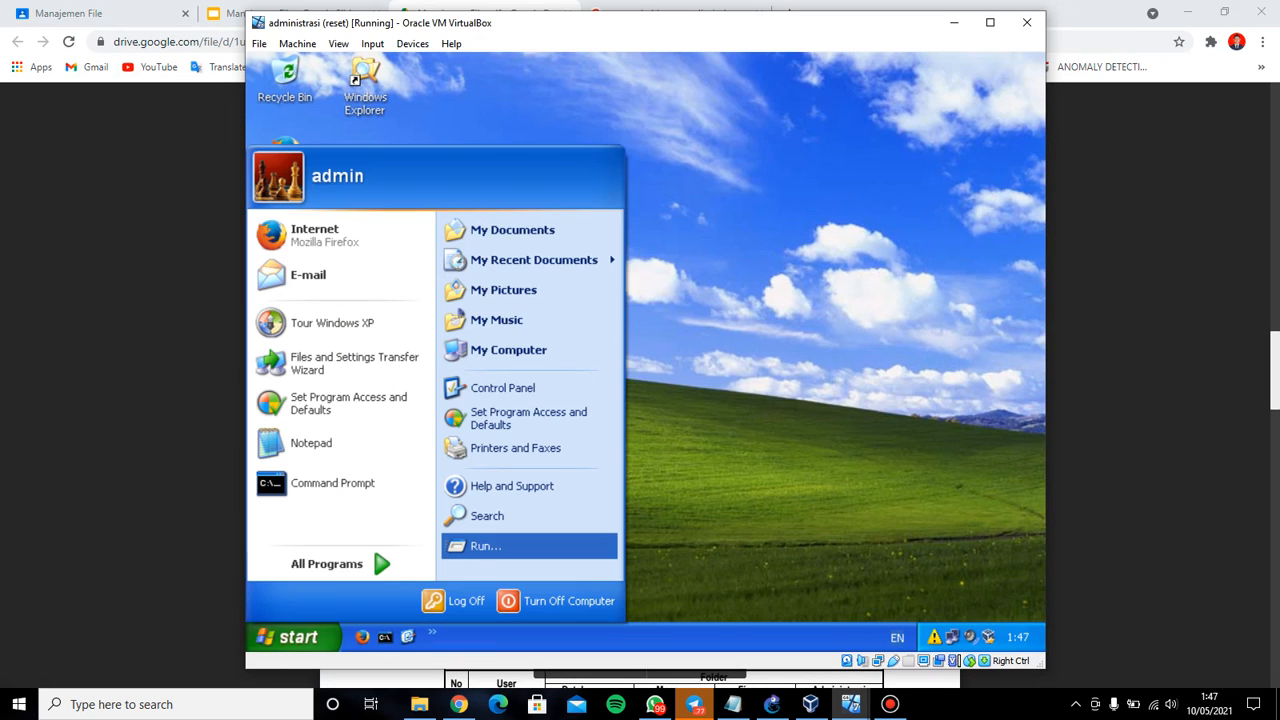
{"action": "left_click", "coordinate": [486, 546]}
{"action": "key", "text": "ctrl+v"}
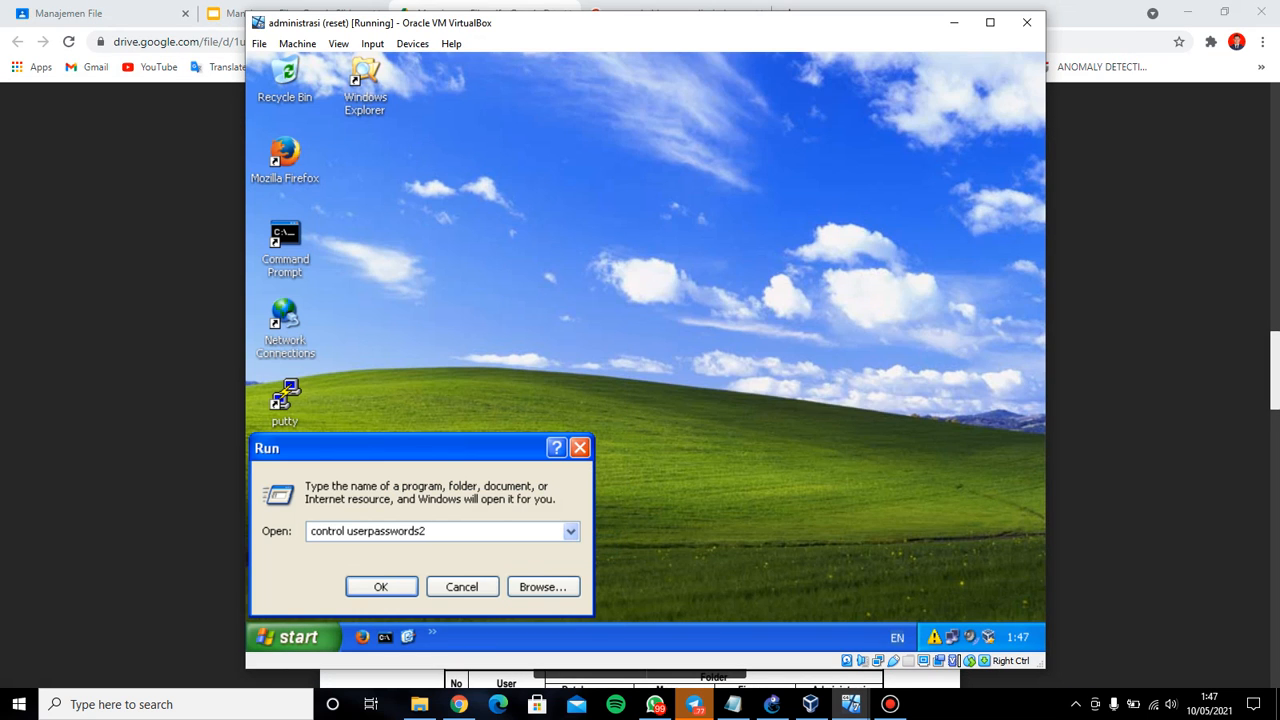
{"action": "key", "text": "Return"}
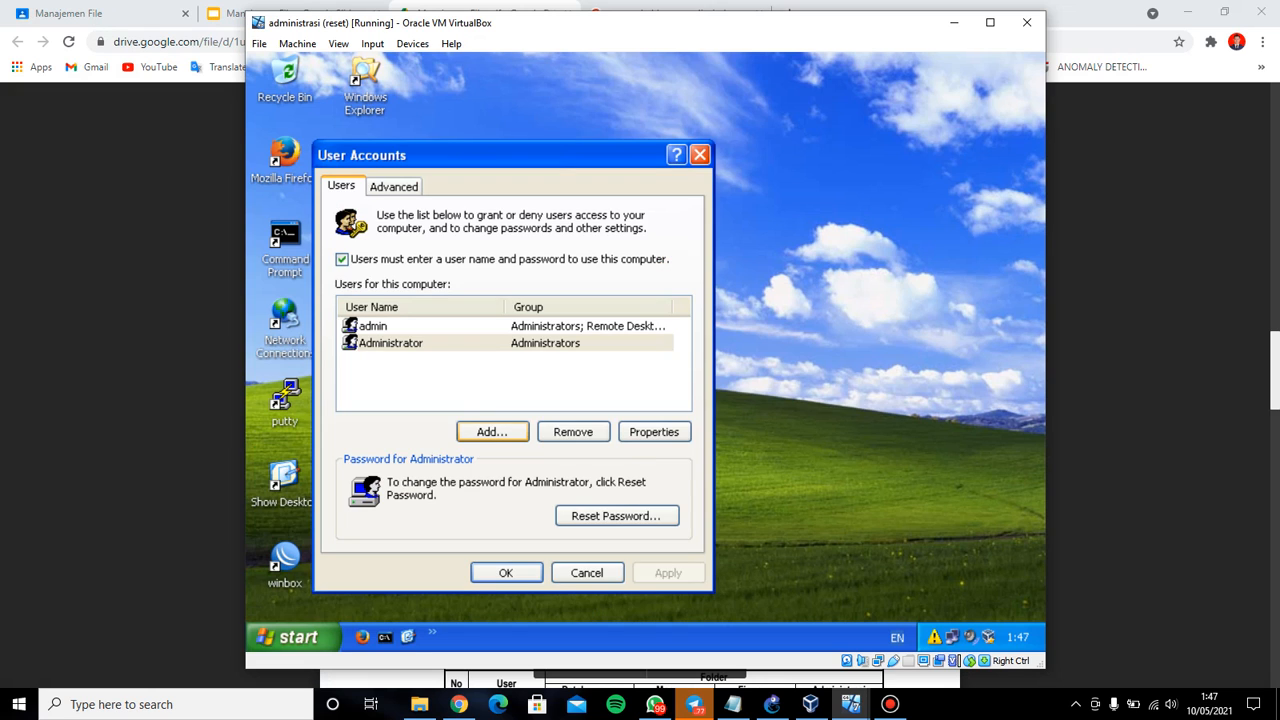
Add user adm with a confirmed password as a standard Power Users account
{"action": "left_click", "coordinate": [491, 431]}
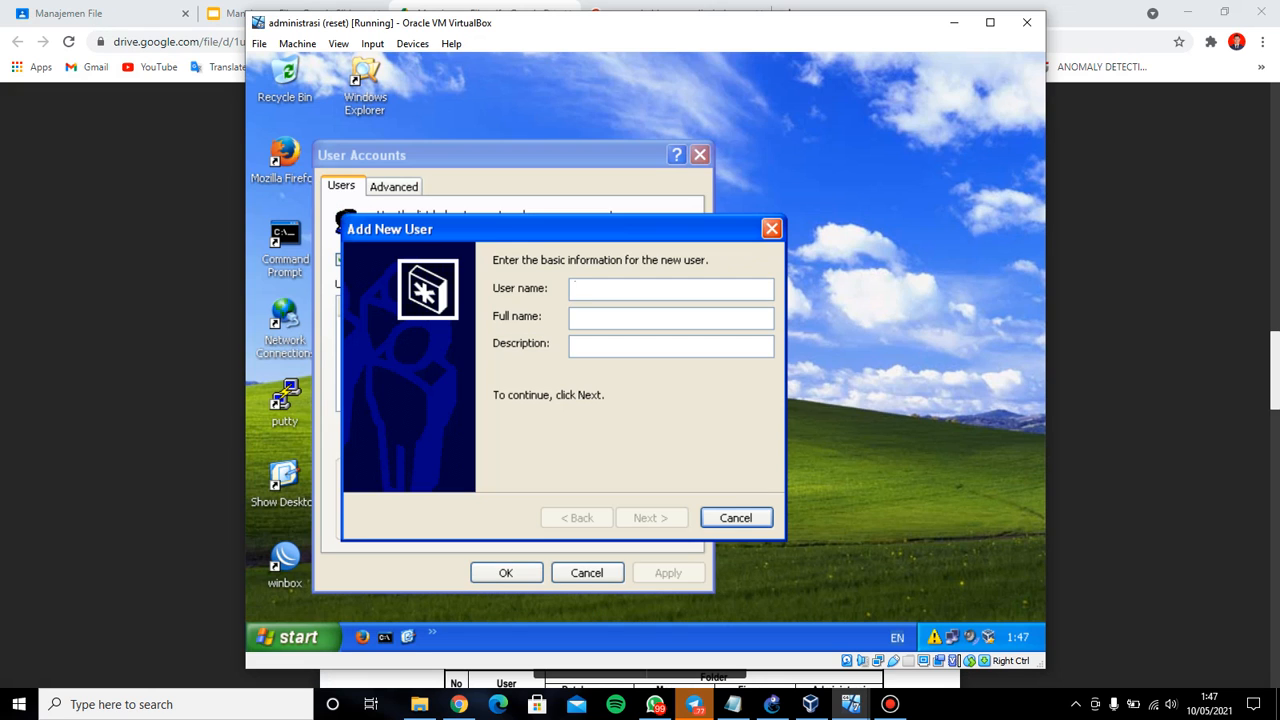
{"action": "type", "text": "adm"}
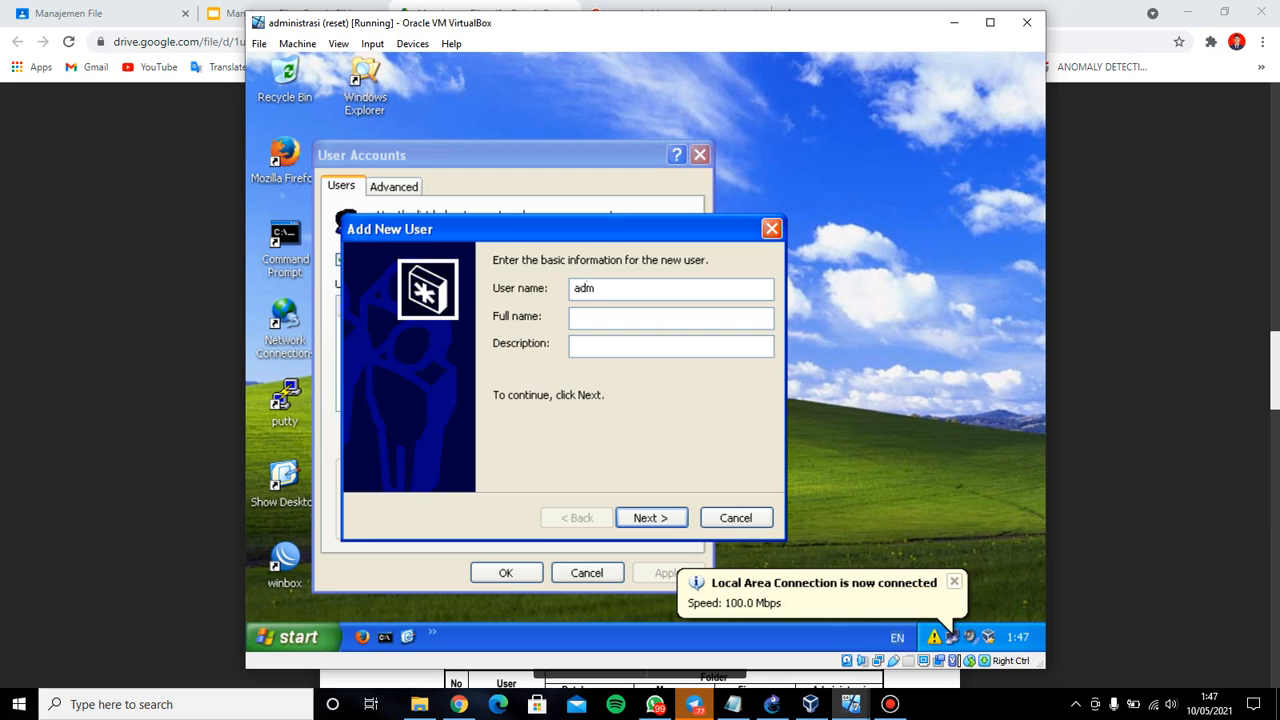
{"action": "left_click", "coordinate": [651, 518]}
{"action": "type", "text": "•"}
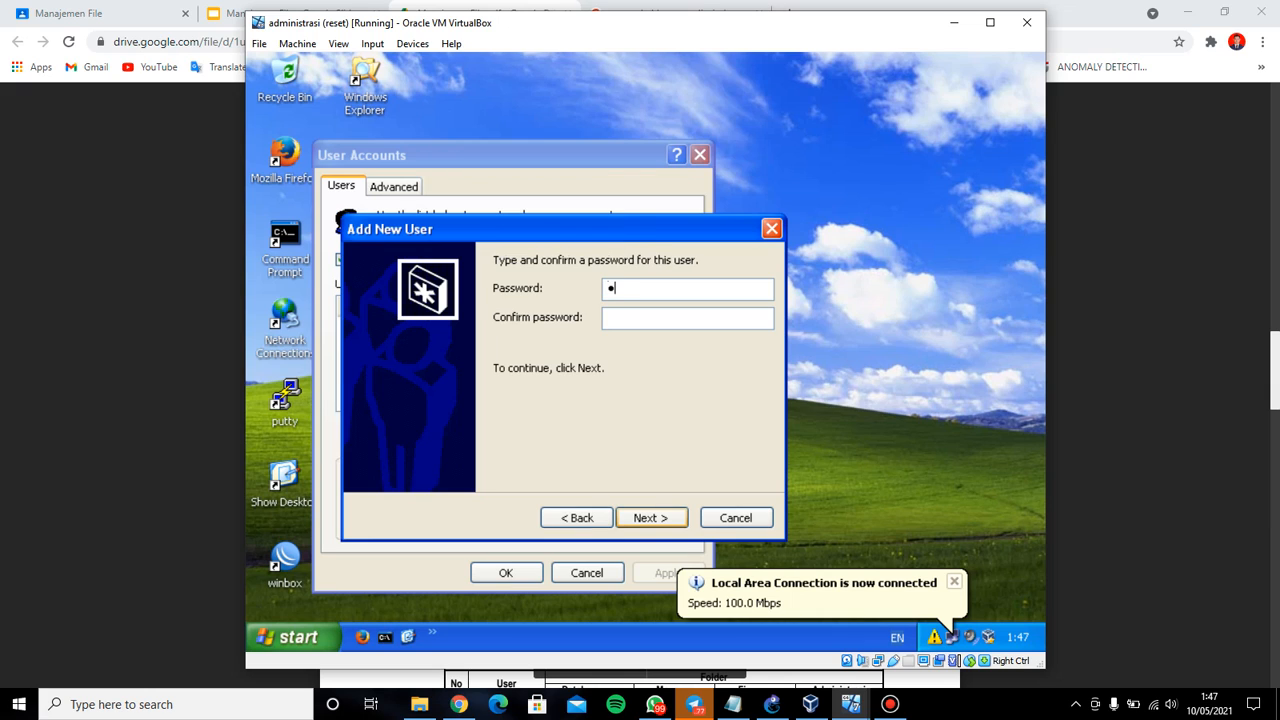
{"action": "type", "text": "••"}
{"action": "key", "text": "BackSpace"}
{"action": "key", "text": "BackSpace"}
{"action": "key", "text": "BackSpace"}
{"action": "type", "text": "•••"}
{"action": "key", "text": "Tab"}
{"action": "type", "text": "•••"}
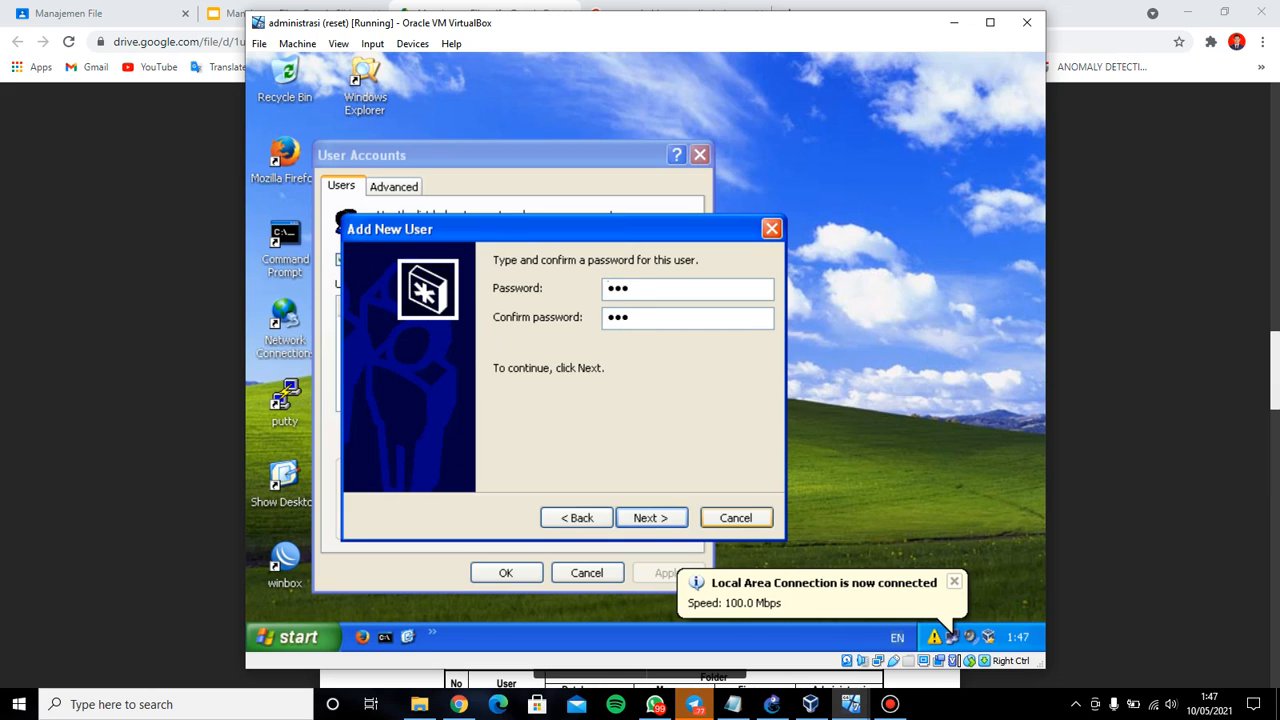
{"action": "left_click", "coordinate": [652, 518]}
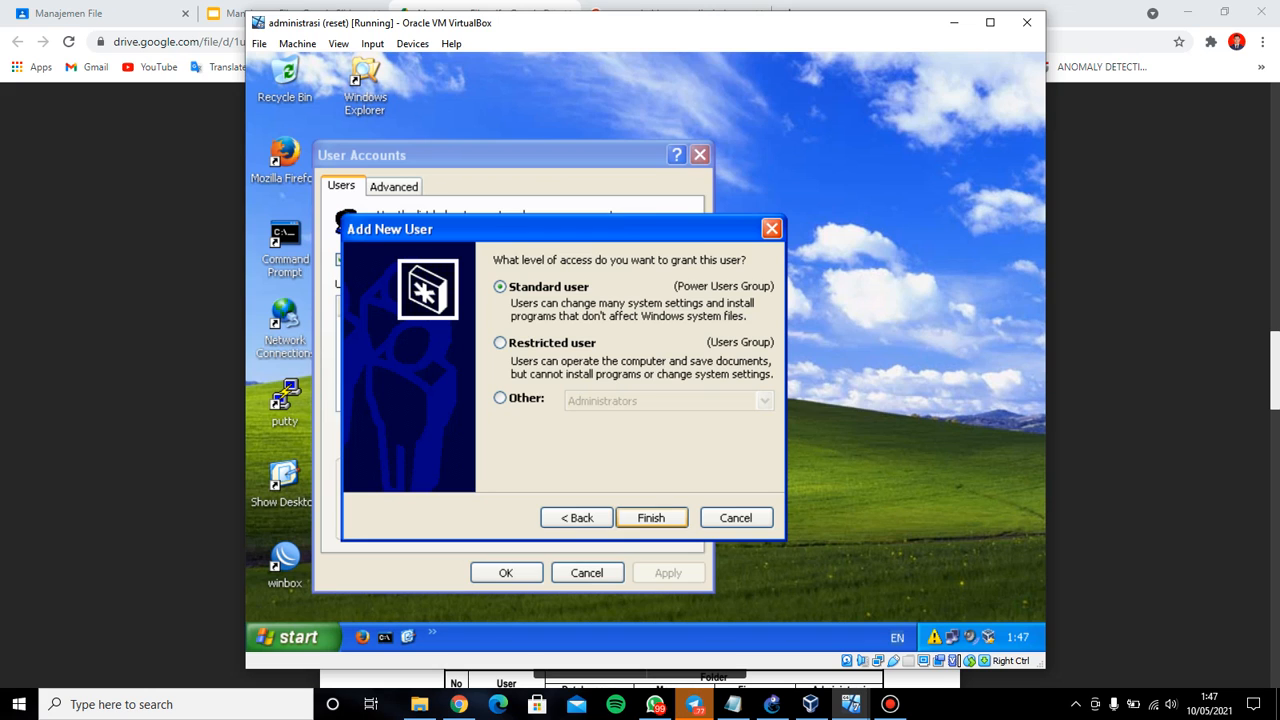
{"action": "left_click", "coordinate": [651, 518]}
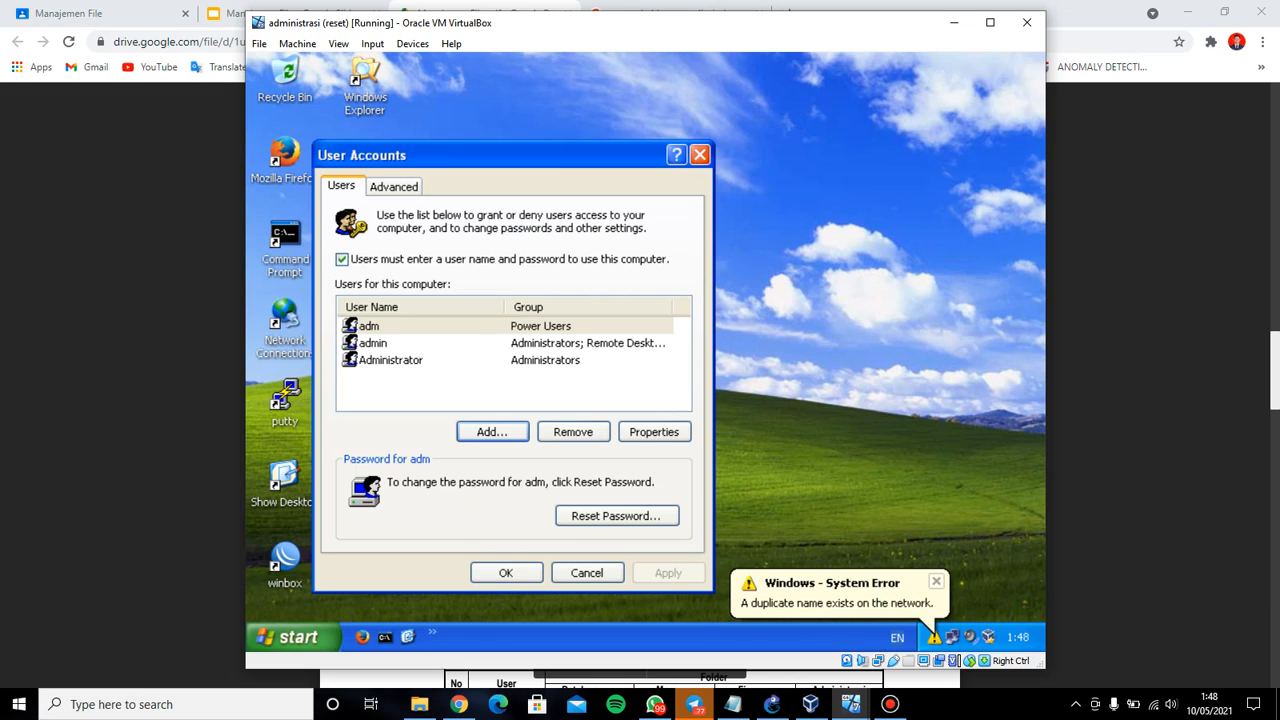
Verify adm's group membership is Power Users, cancel its properties, and close User Accounts
{"action": "double_click", "coordinate": [369, 326]}
{"action": "left_click", "coordinate": [450, 259]}
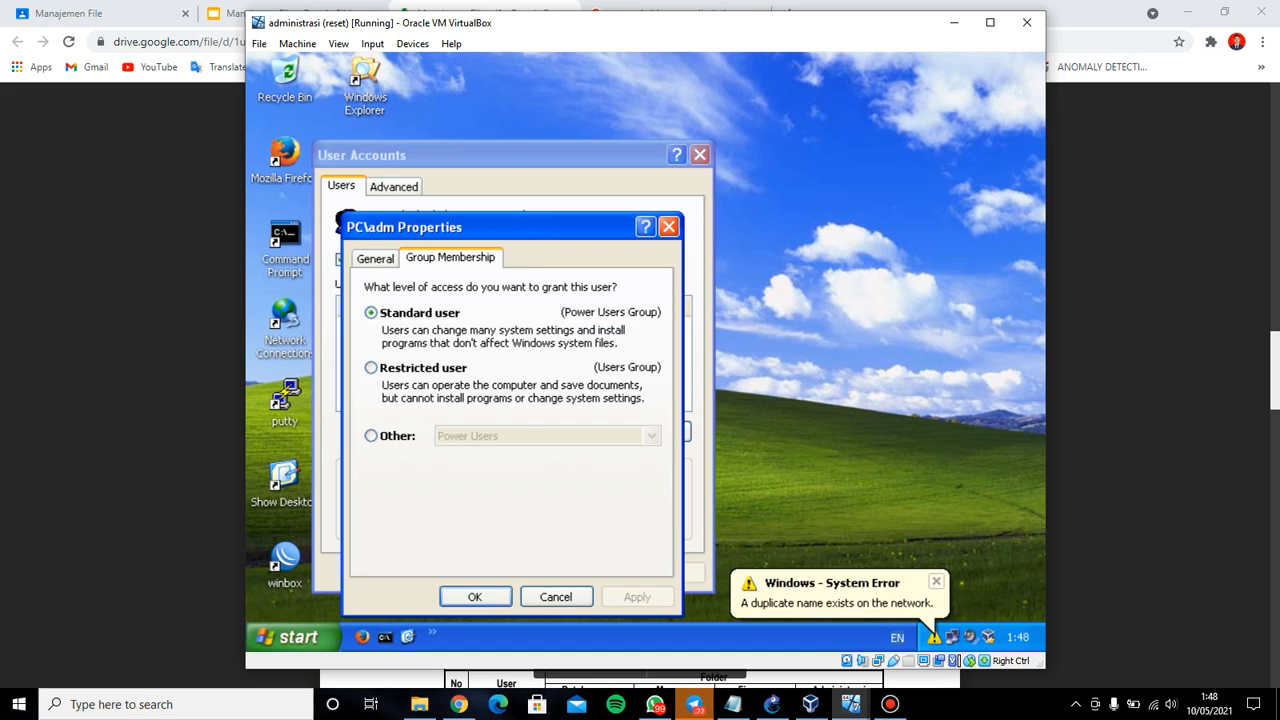
{"action": "left_click", "coordinate": [371, 435]}
{"action": "left_click", "coordinate": [651, 435]}
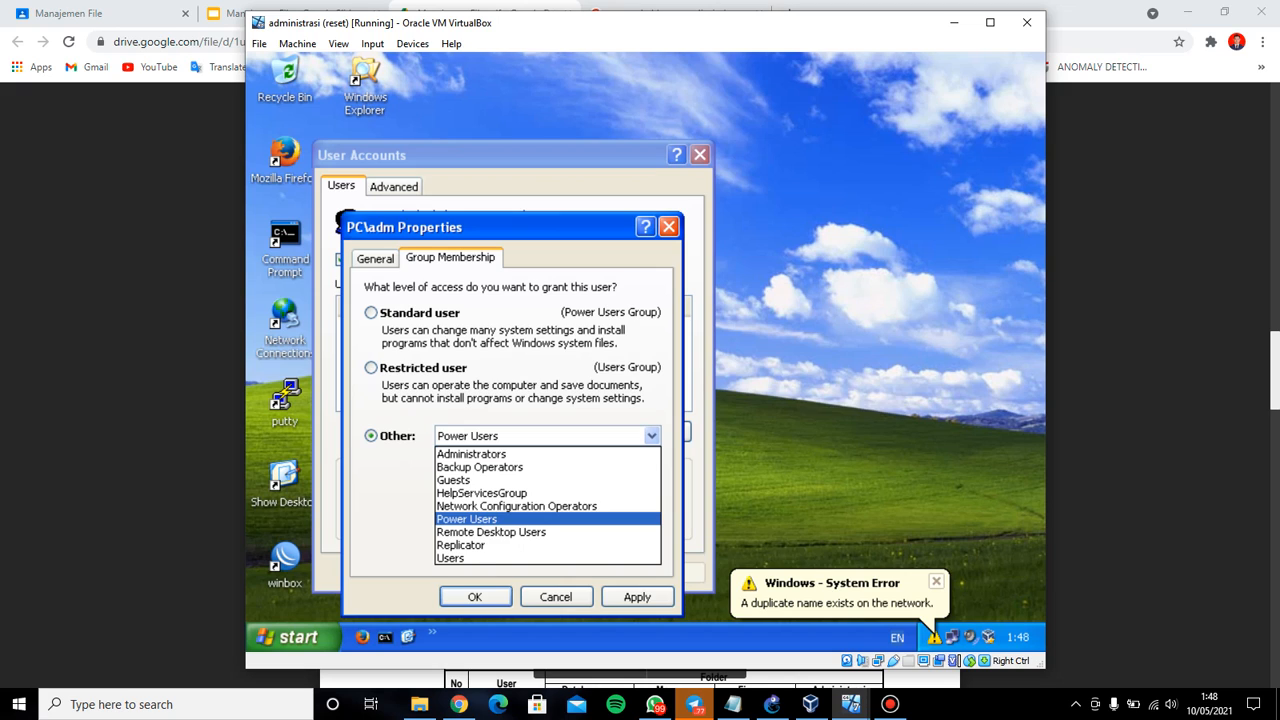
{"action": "left_click", "coordinate": [651, 435]}
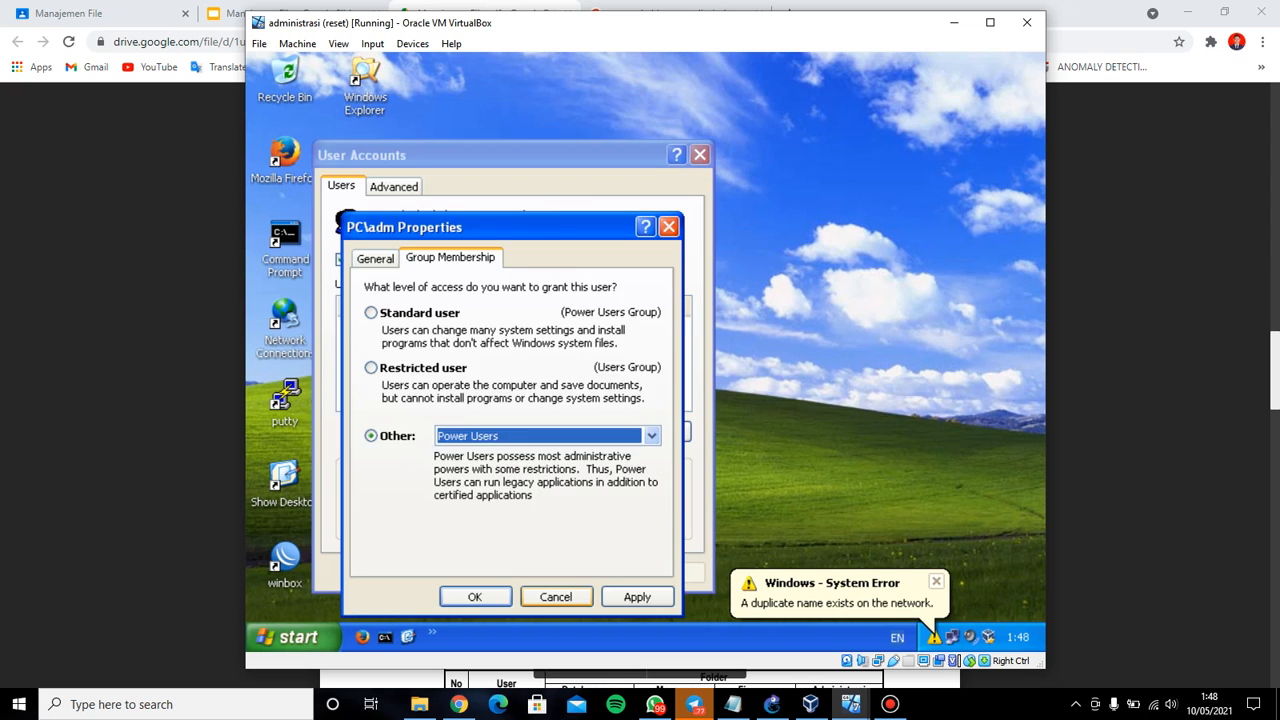
{"action": "left_click", "coordinate": [556, 596]}
{"action": "left_click", "coordinate": [700, 154]}
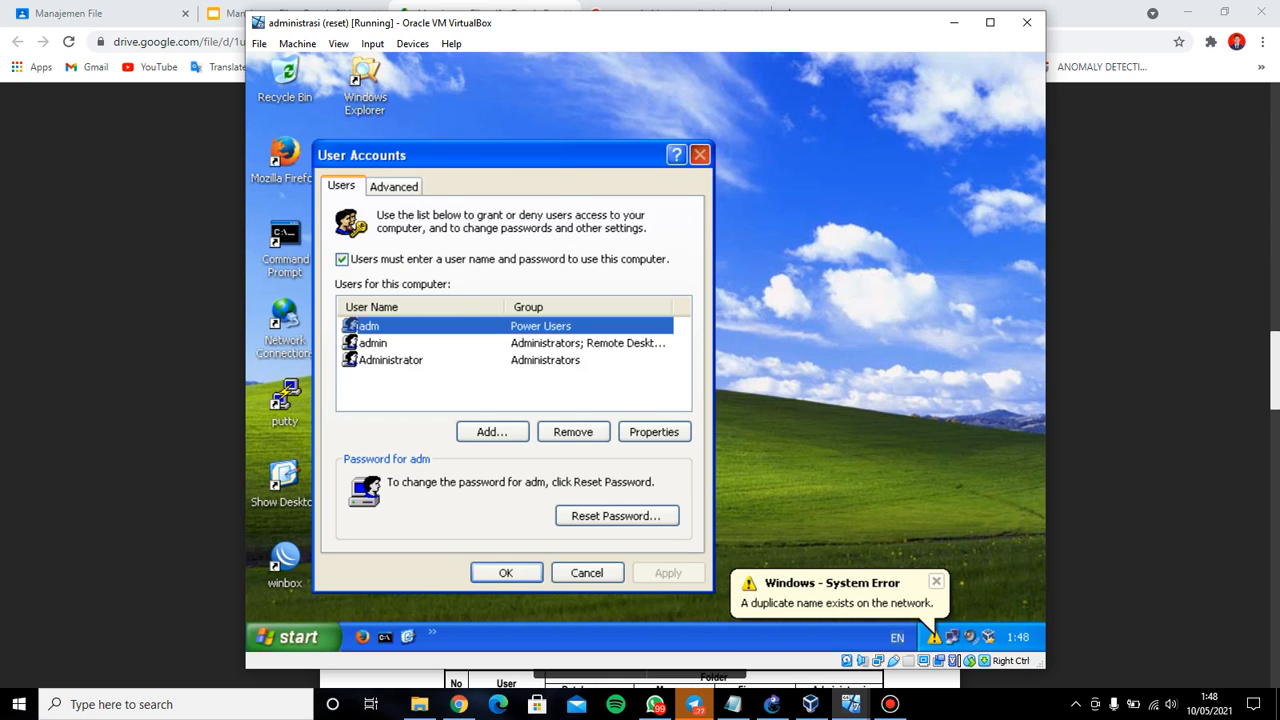
Switch to the manager VM and run control userpasswords2 to open User Accounts
{"action": "mouse_move", "coordinate": [850, 704]}
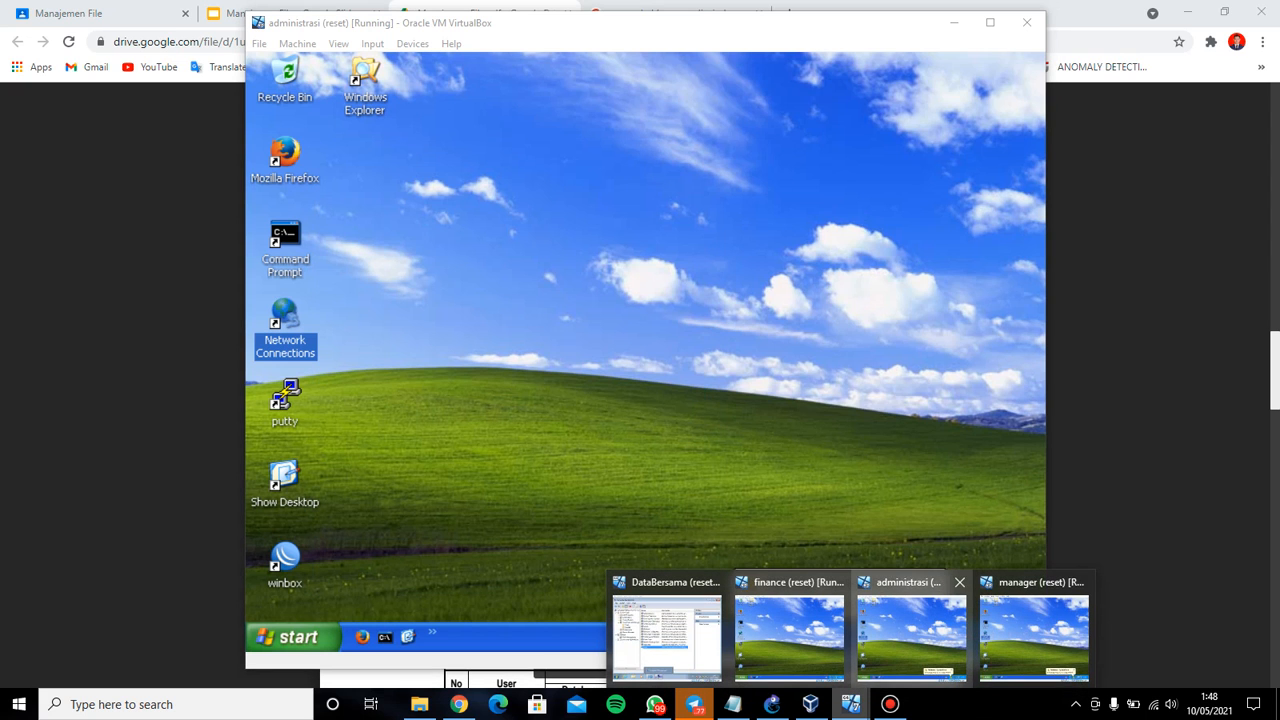
{"action": "left_click", "coordinate": [1033, 630]}
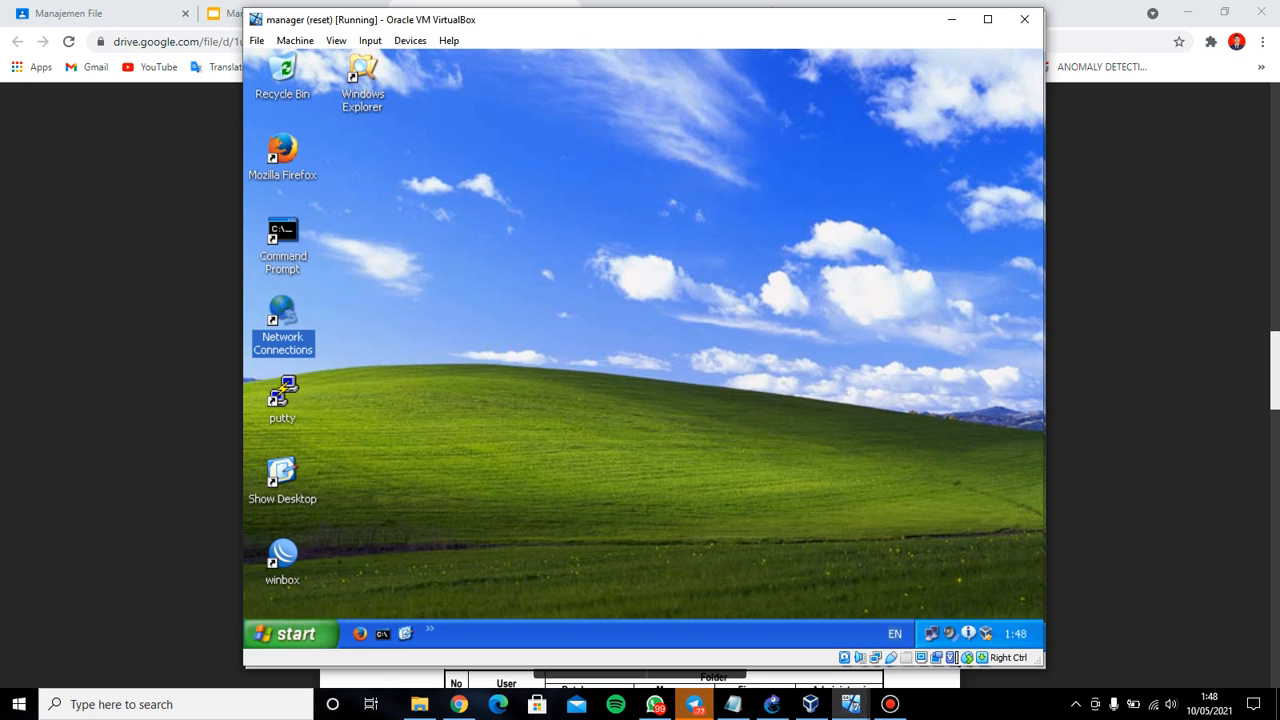
{"action": "left_click", "coordinate": [290, 633]}
{"action": "left_click", "coordinate": [484, 541]}
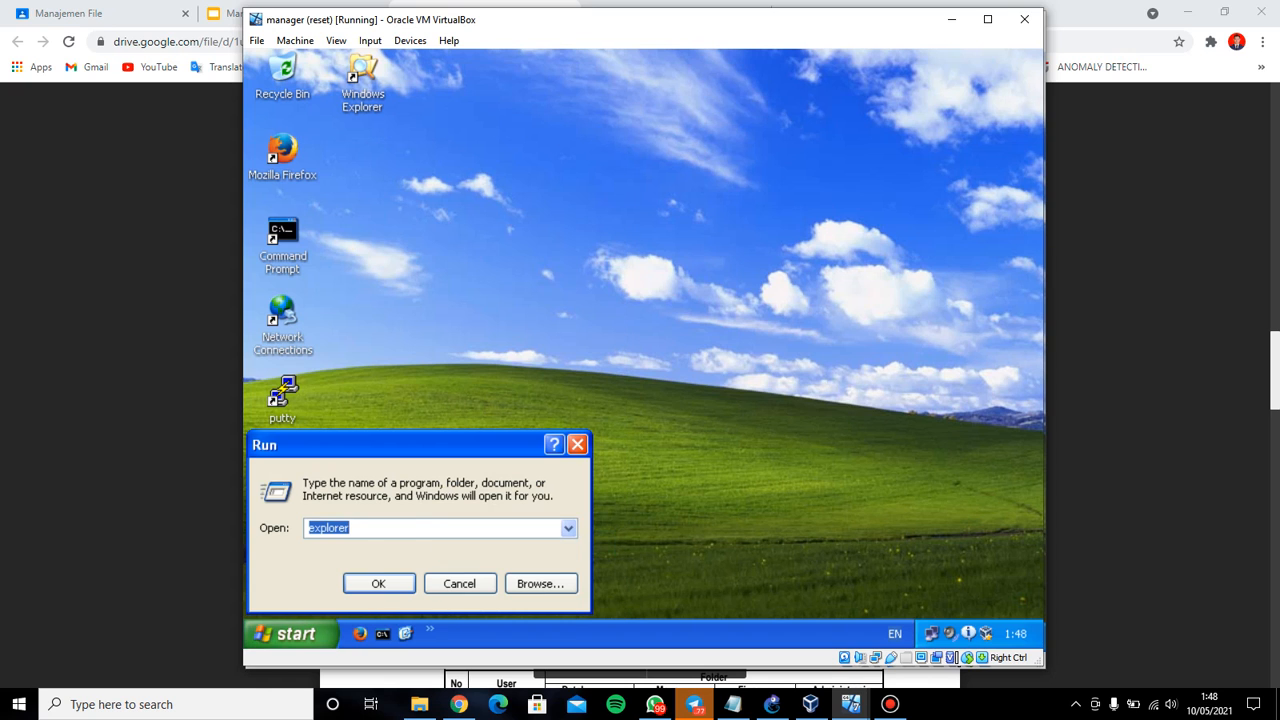
{"action": "type", "text": "control userpasswords2"}
{"action": "key", "text": "Return"}
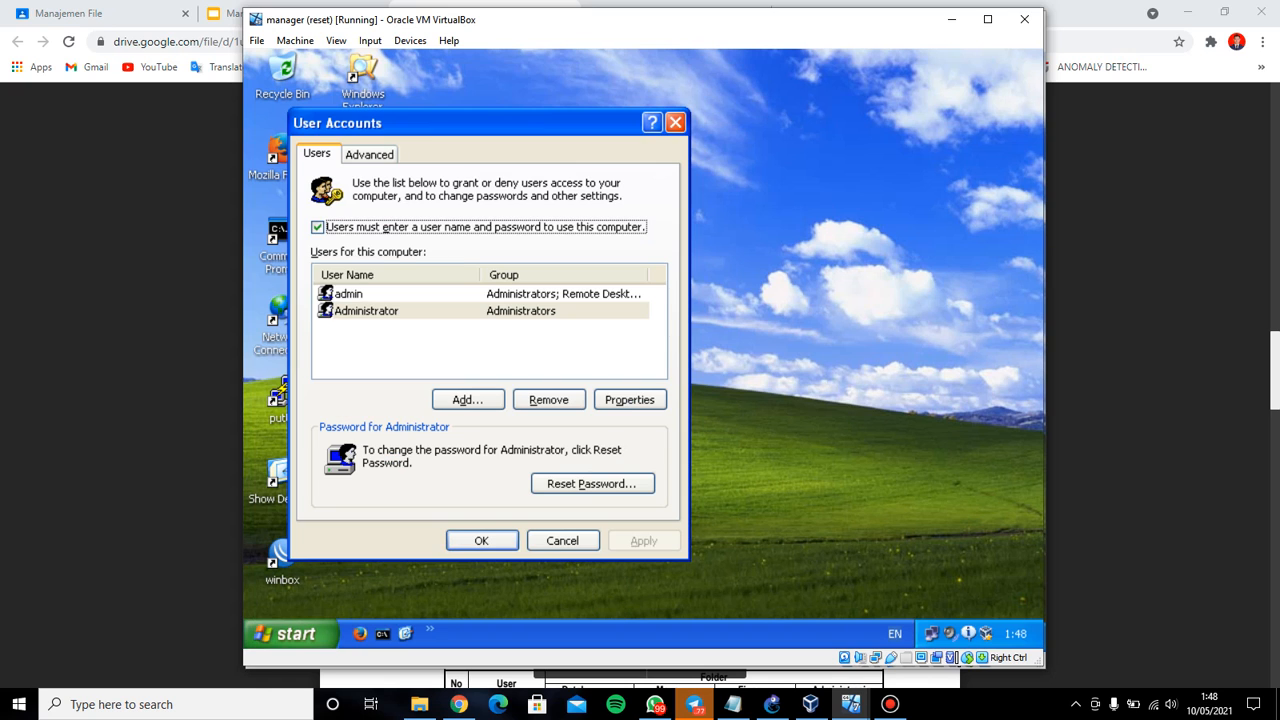
Add user mng with a confirmed password as a standard Power Users account and close the list
{"action": "left_click", "coordinate": [467, 399]}
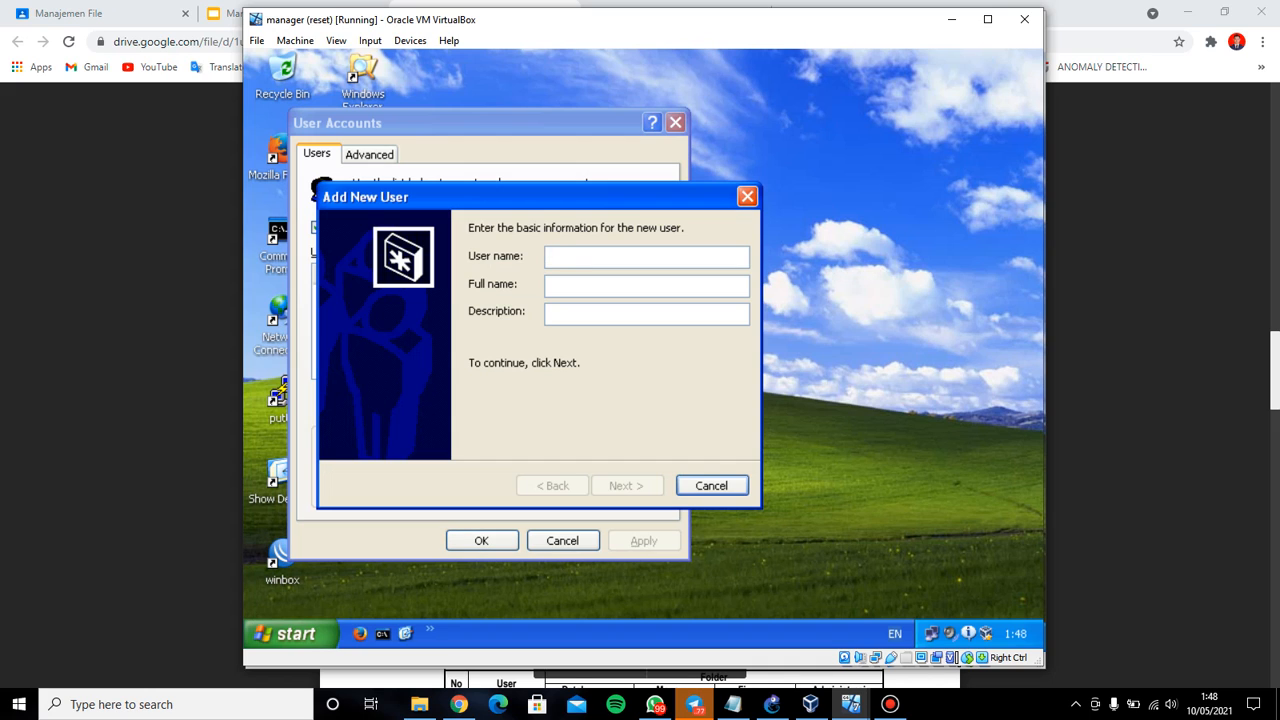
{"action": "type", "text": "mng"}
{"action": "left_click", "coordinate": [627, 485]}
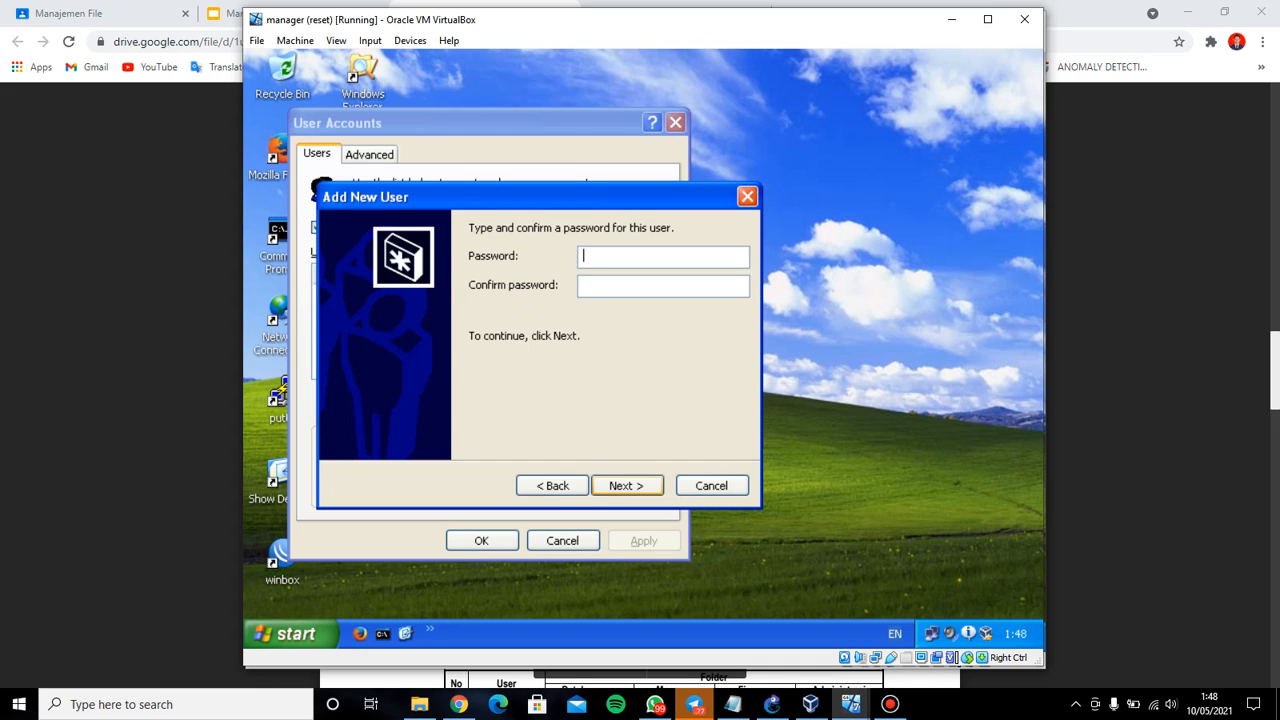
{"action": "type", "text": "123"}
{"action": "key", "text": "Tab"}
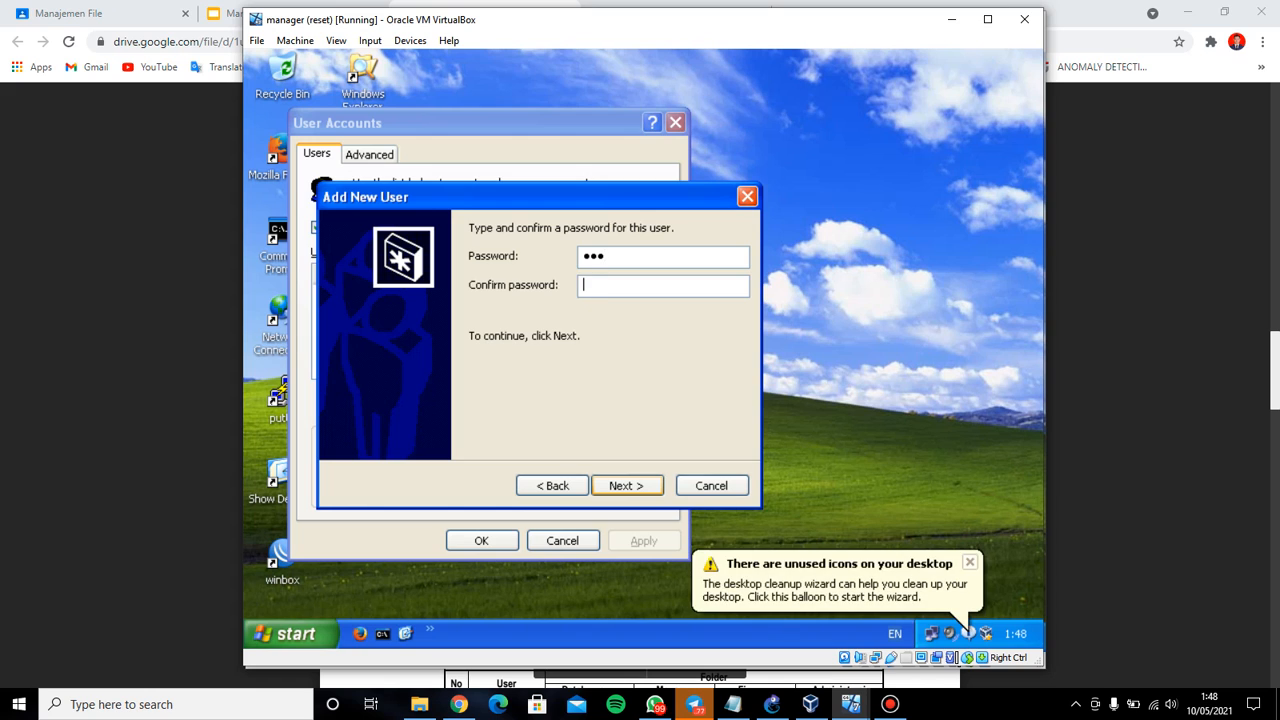
{"action": "type", "text": "123"}
{"action": "key", "text": "Return"}
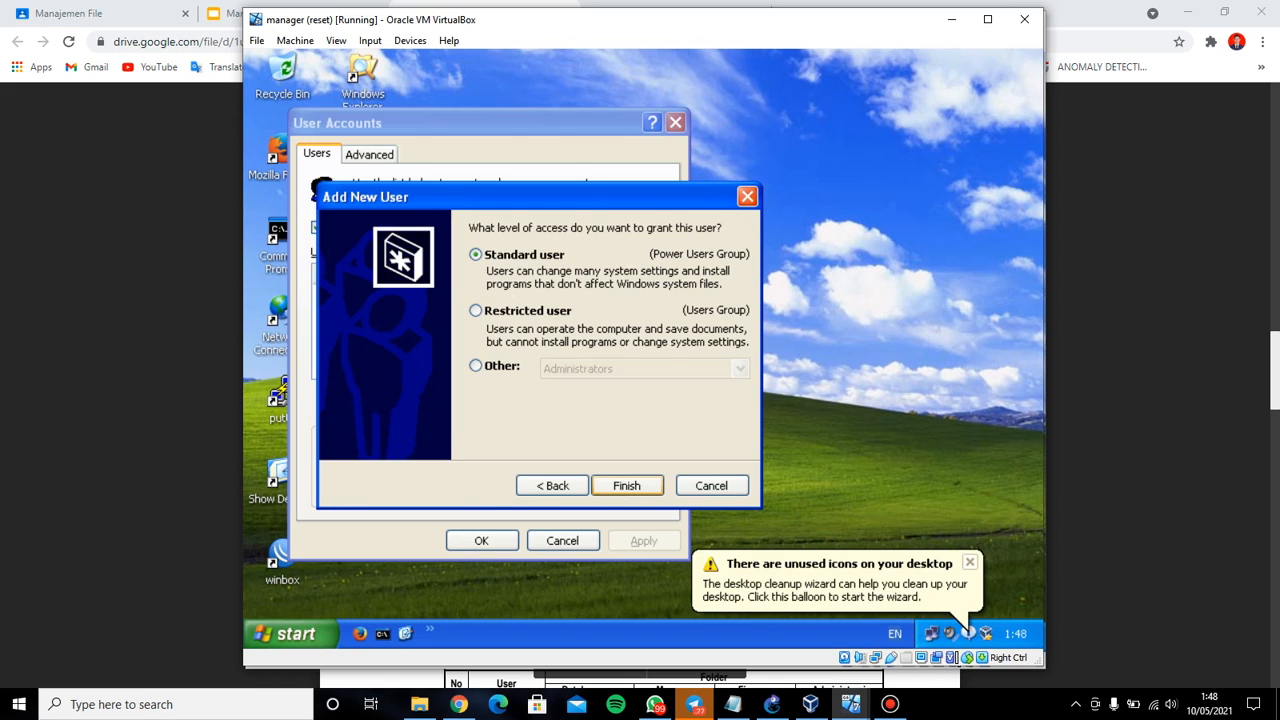
{"action": "key", "text": "Return"}
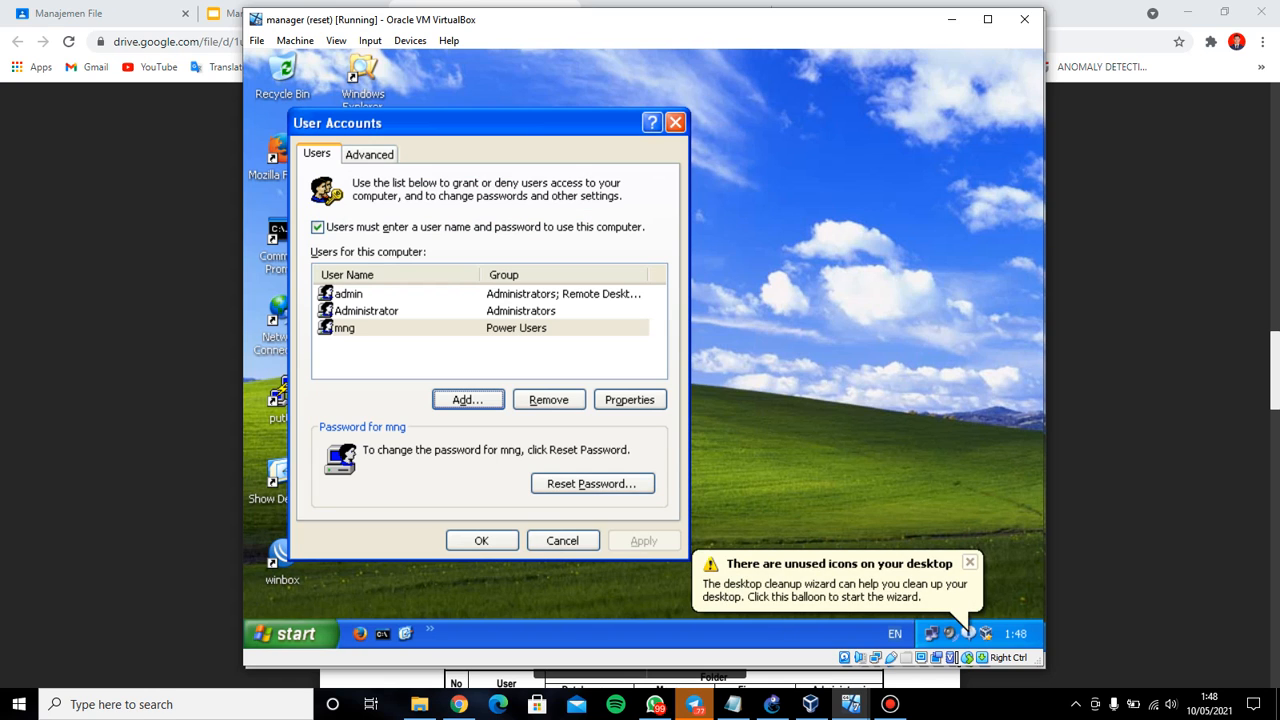
{"action": "left_click", "coordinate": [482, 540]}
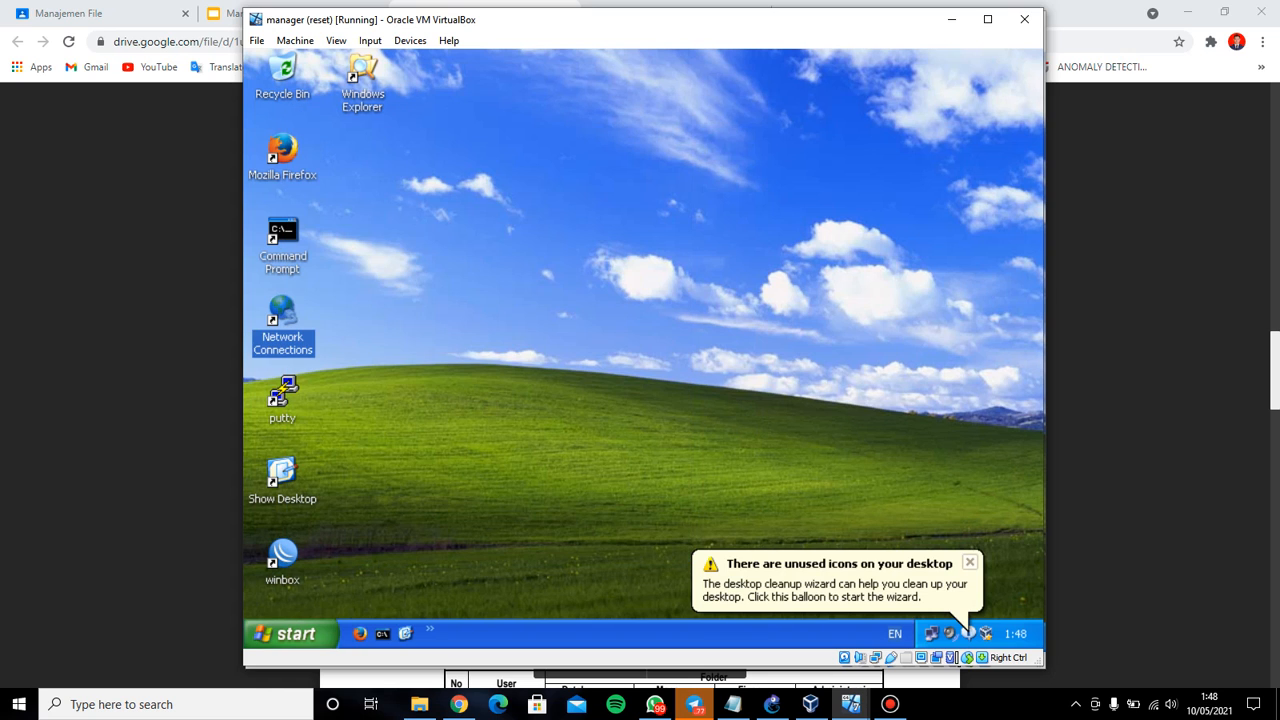
{"action": "mouse_move", "coordinate": [850, 704]}
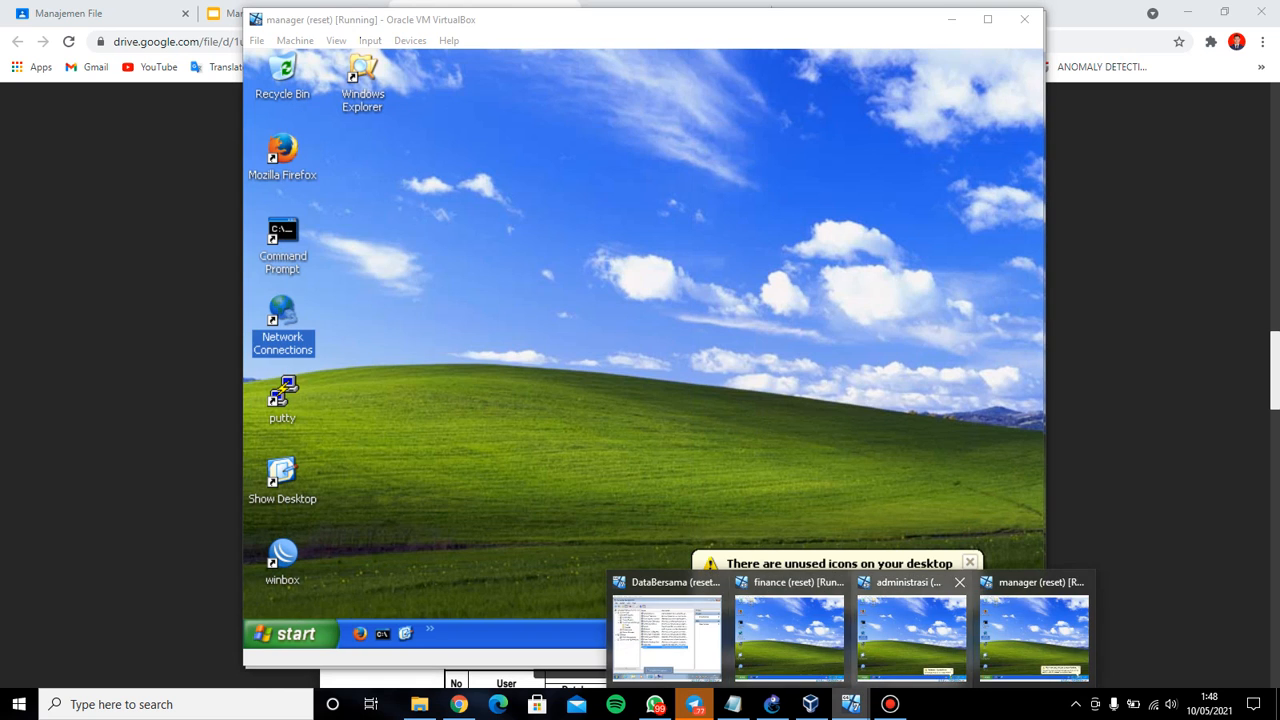
{"action": "left_click", "coordinate": [912, 628]}
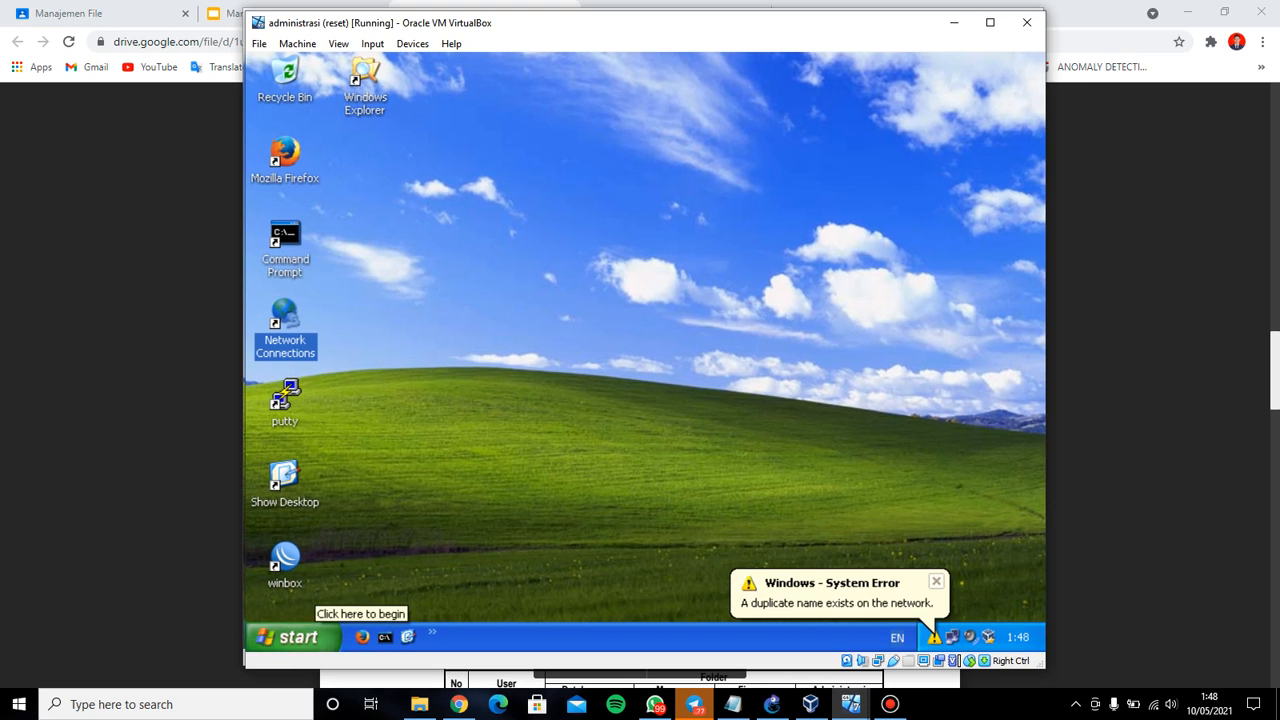
On the administrasi VM, run control userpasswords2 to check its user accounts, then close the list
{"action": "mouse_move", "coordinate": [850, 704]}
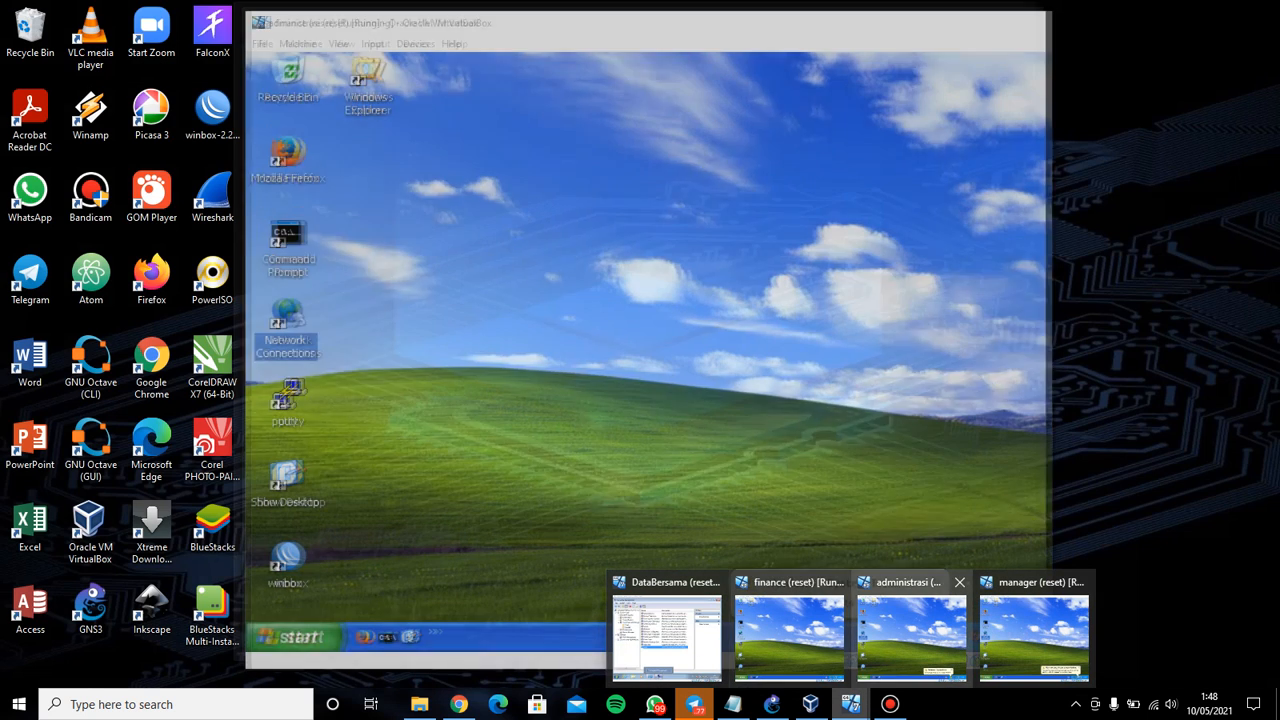
{"action": "left_click", "coordinate": [912, 628]}
{"action": "left_click", "coordinate": [290, 637]}
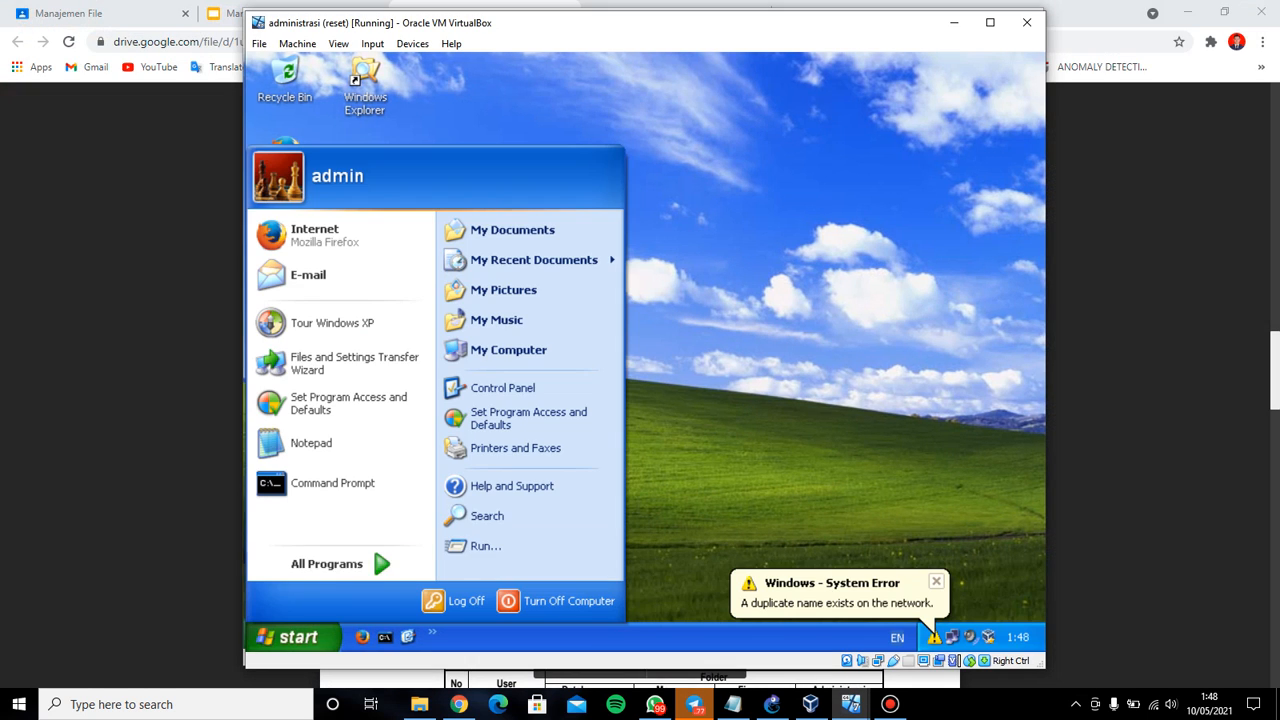
{"action": "left_click", "coordinate": [470, 546]}
{"action": "key", "text": "Return"}
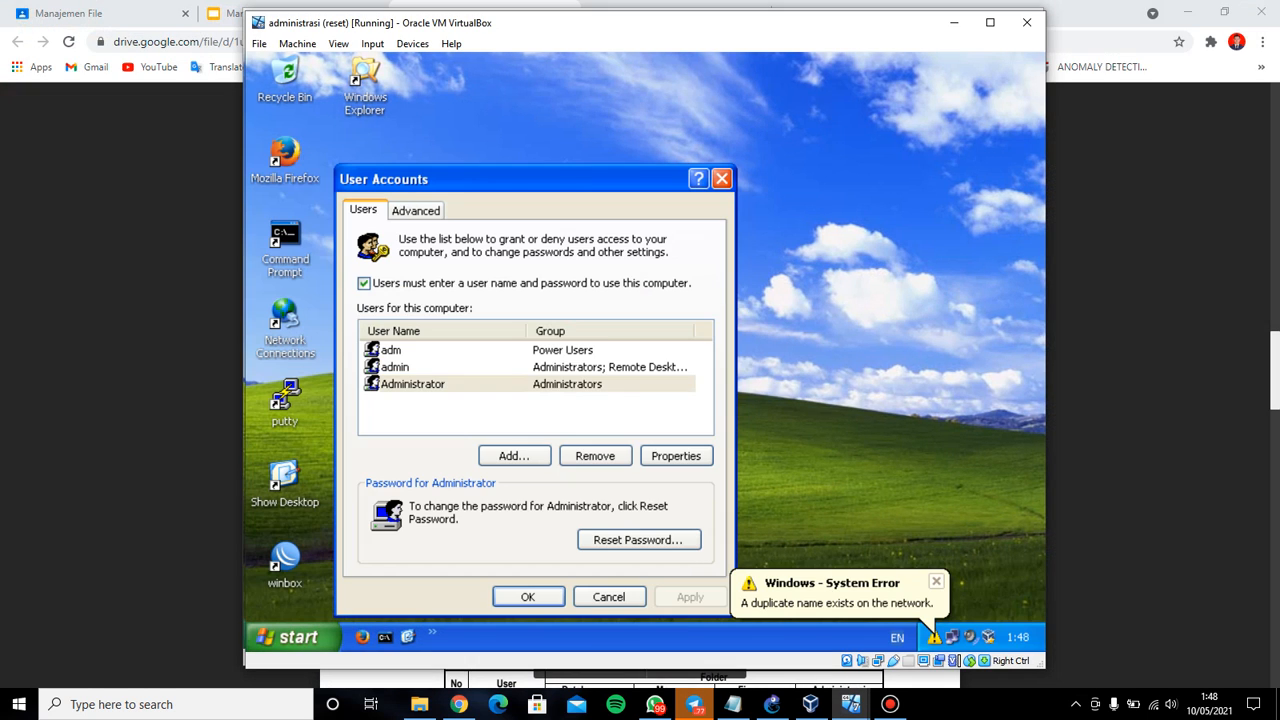
{"action": "left_click", "coordinate": [721, 179]}
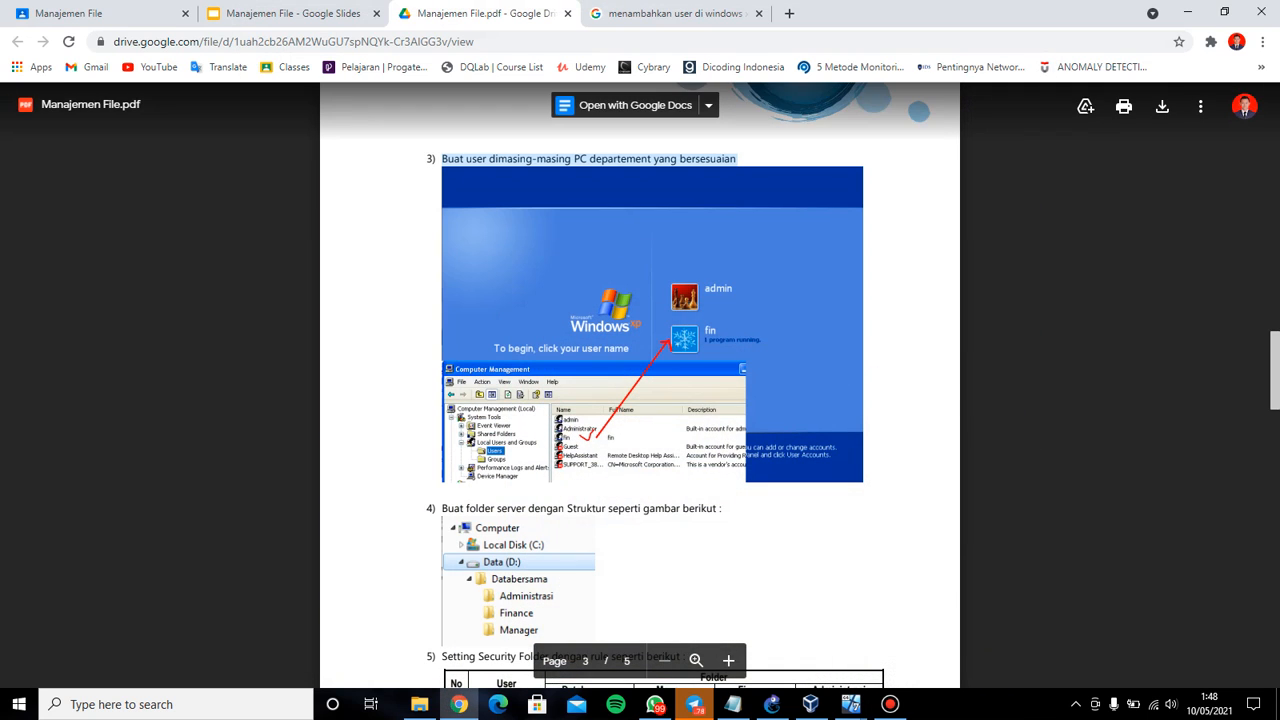
Scroll the PDF to the folder security steps, then switch to DataBersama and minimize Computer Management
{"action": "scroll", "coordinate": [640, 400], "scroll_direction": "down", "scroll_amount": 2}
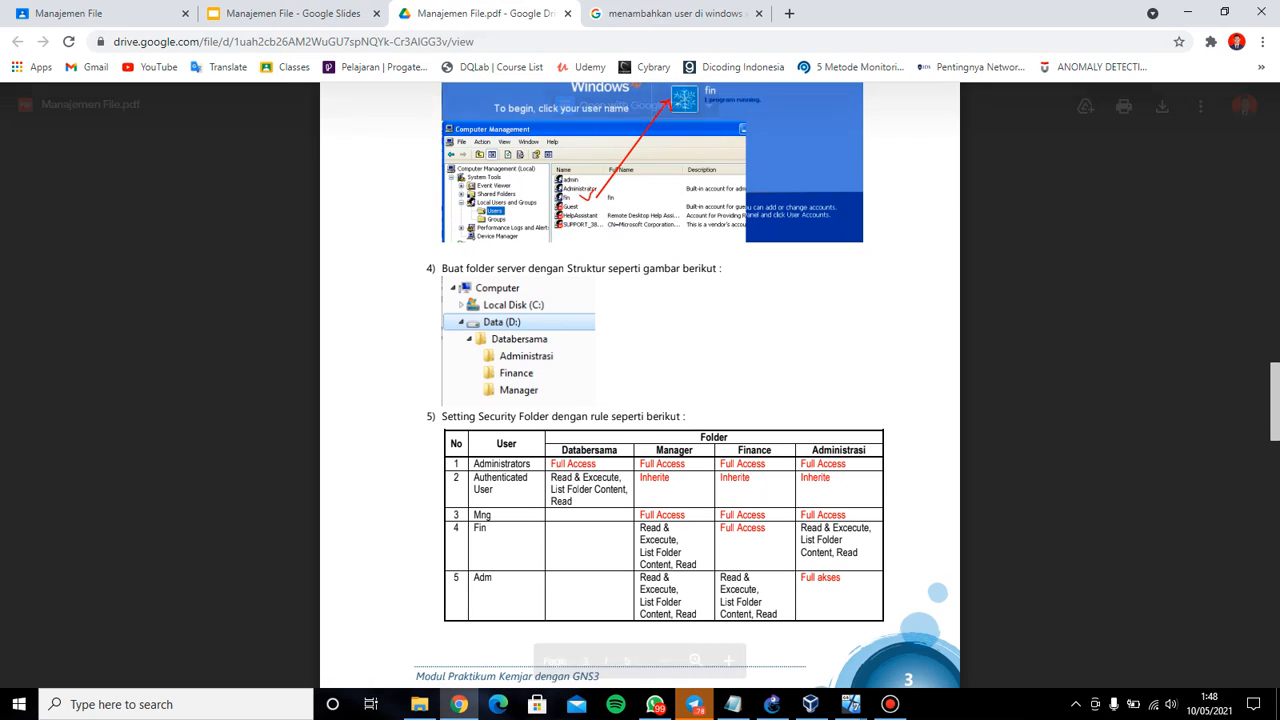
{"action": "scroll", "coordinate": [640, 400], "scroll_direction": "down", "scroll_amount": 1}
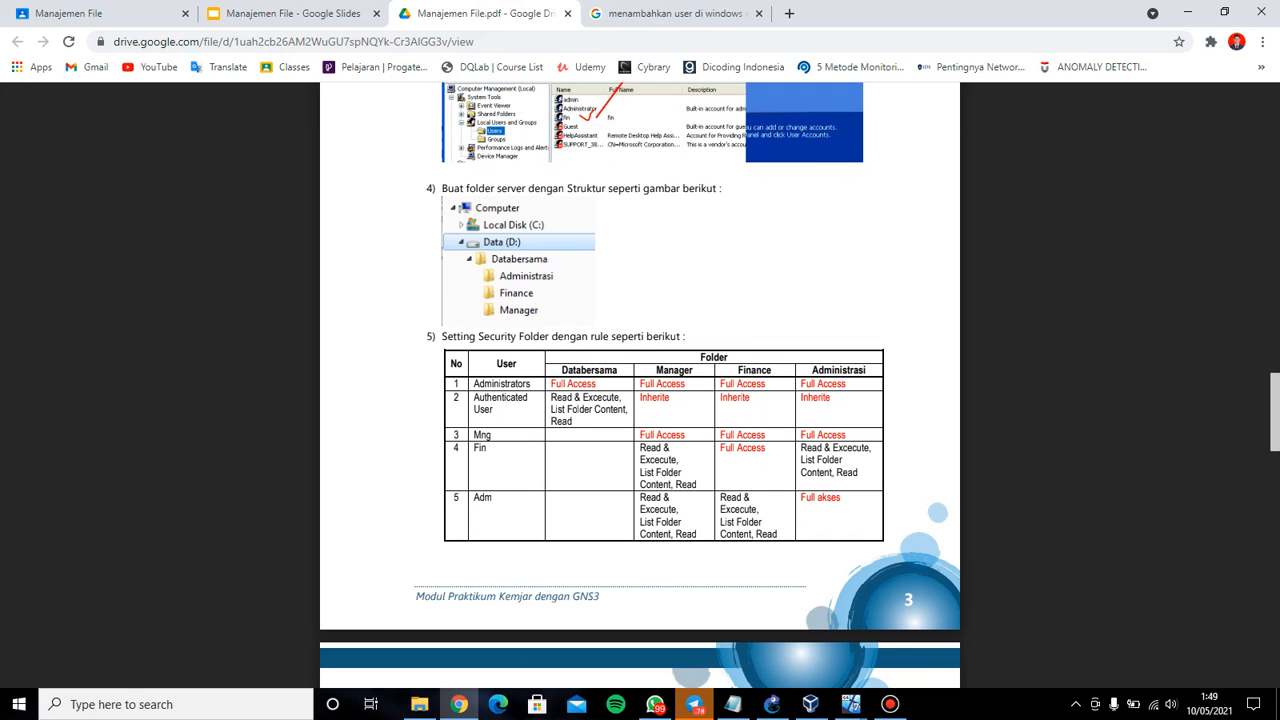
{"action": "mouse_move", "coordinate": [850, 704]}
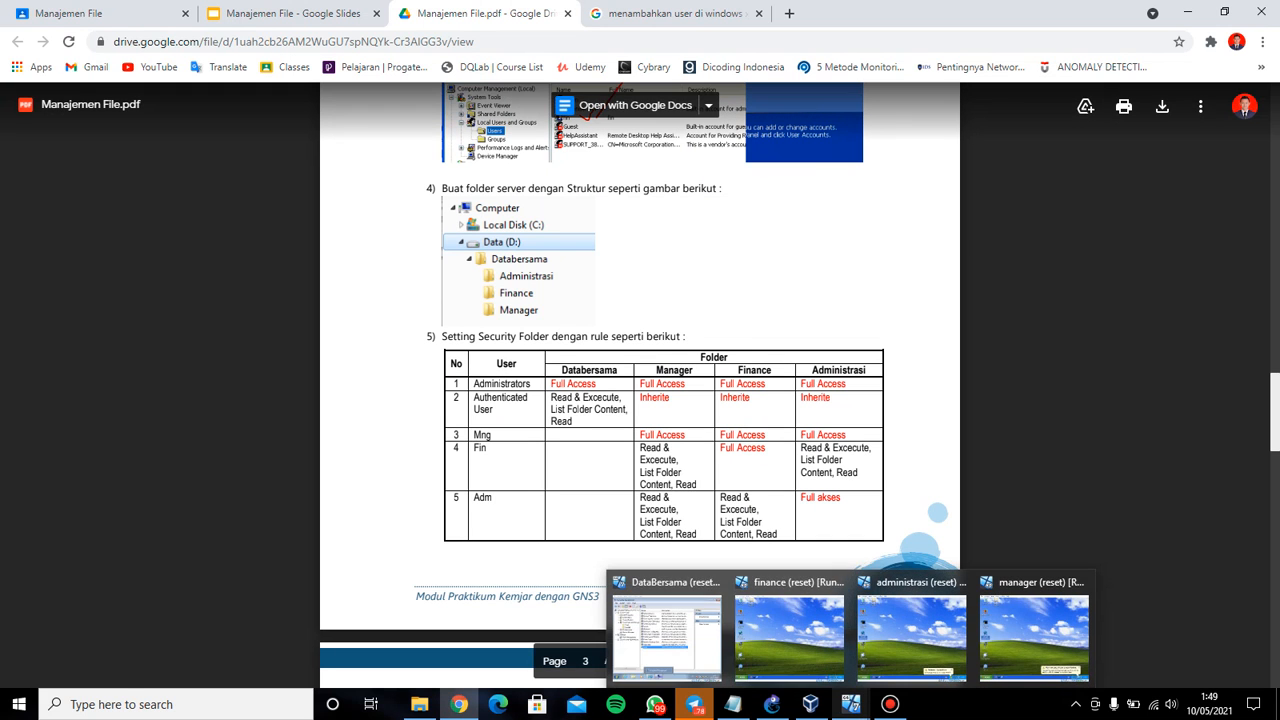
{"action": "left_click", "coordinate": [666, 636]}
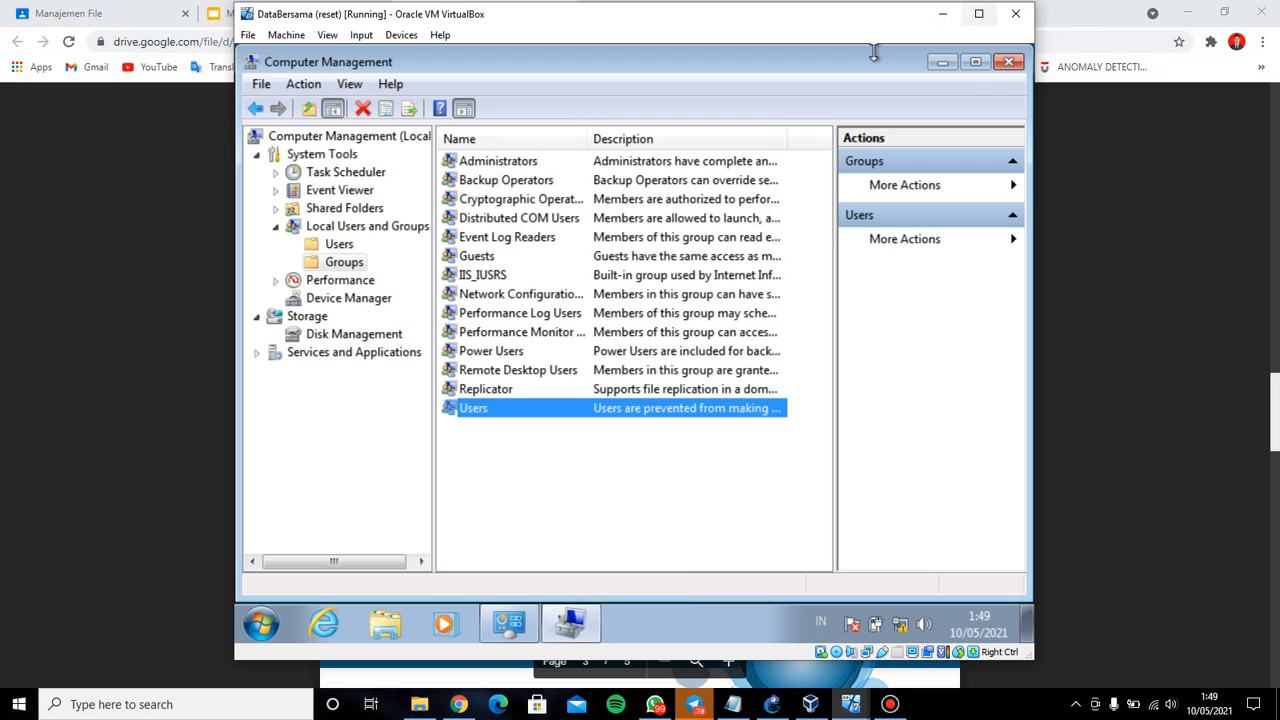
{"action": "left_click", "coordinate": [943, 63]}
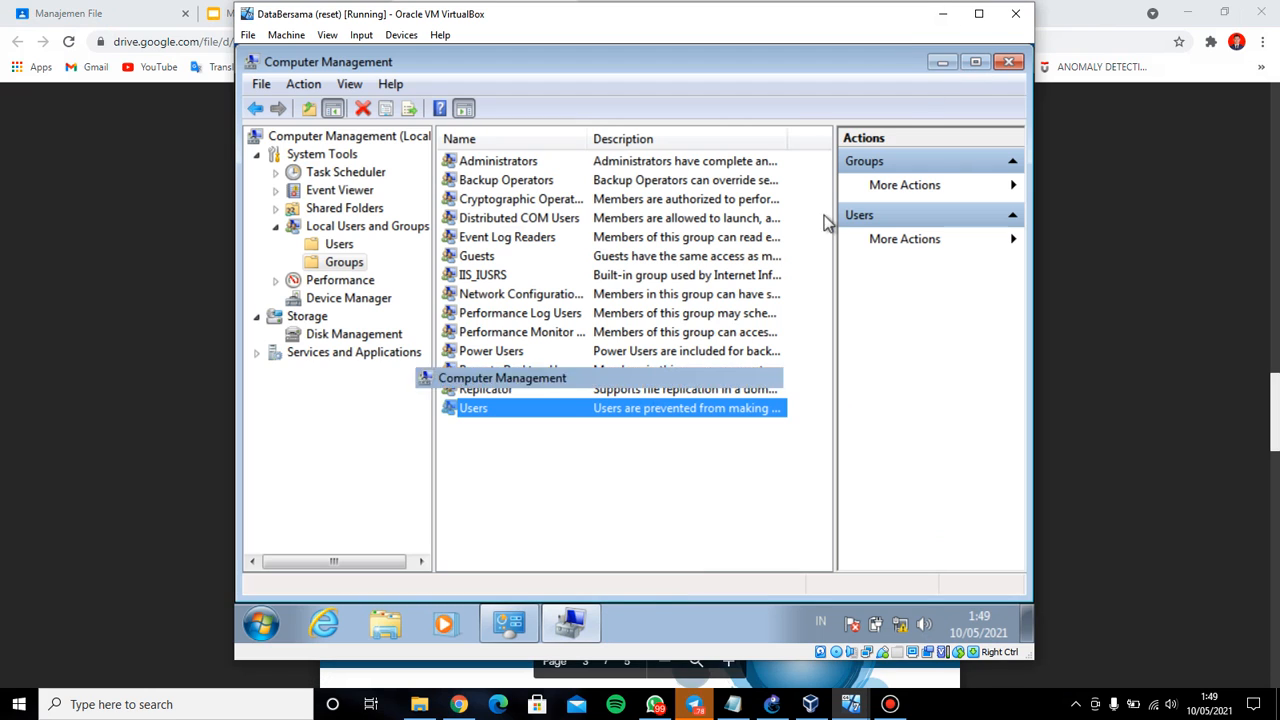
On the server, browse to Local Disk (C:) and open the Databersama folder
{"action": "left_click", "coordinate": [390, 623]}
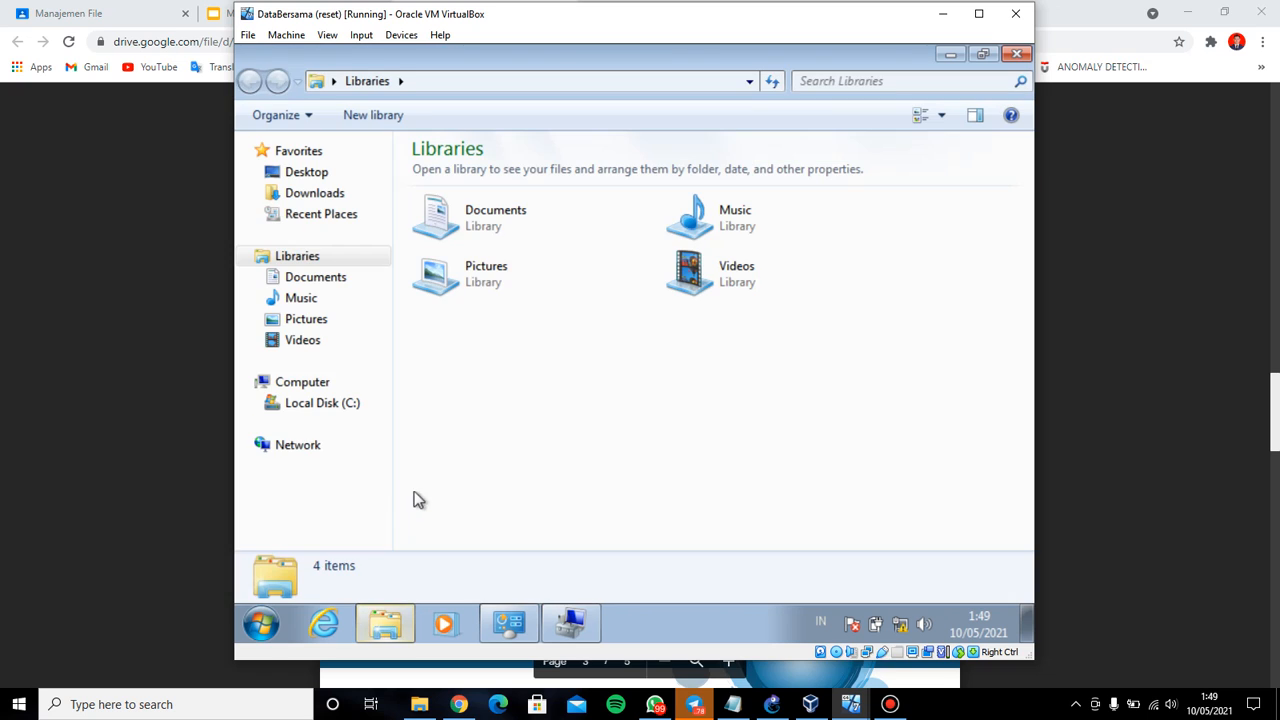
{"action": "left_click", "coordinate": [342, 386]}
{"action": "left_click", "coordinate": [343, 404]}
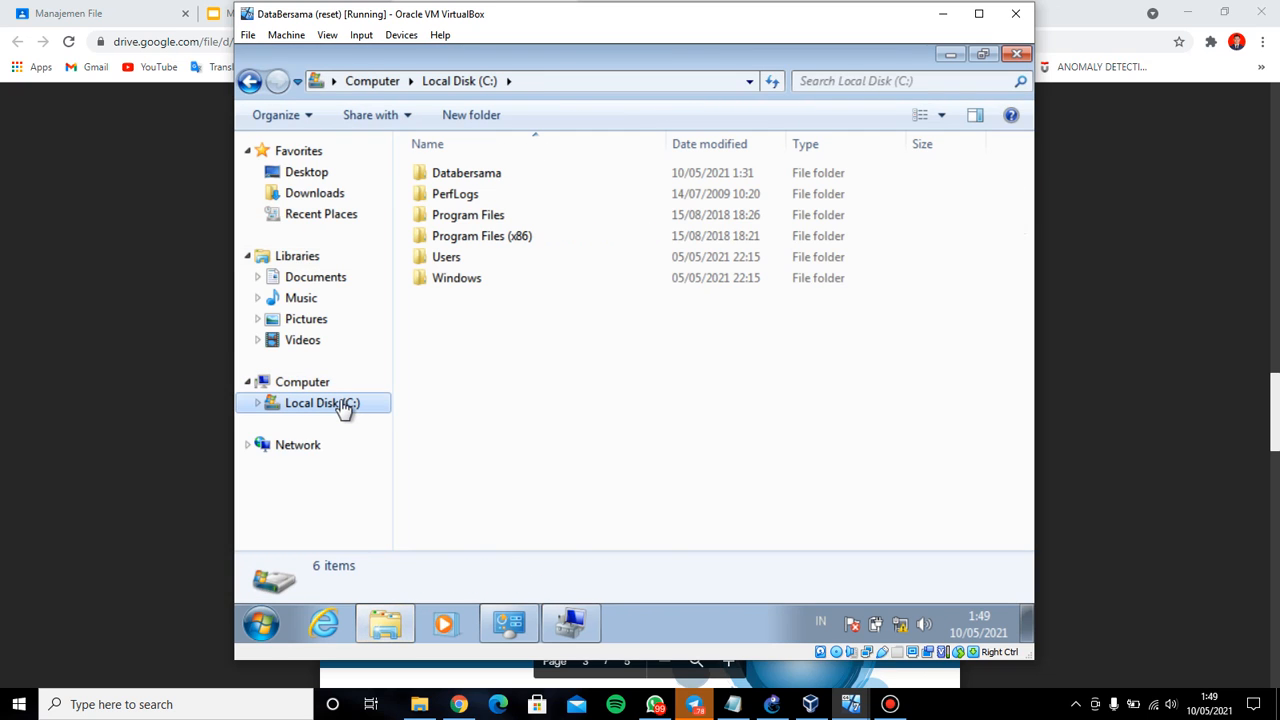
{"action": "left_click", "coordinate": [493, 177]}
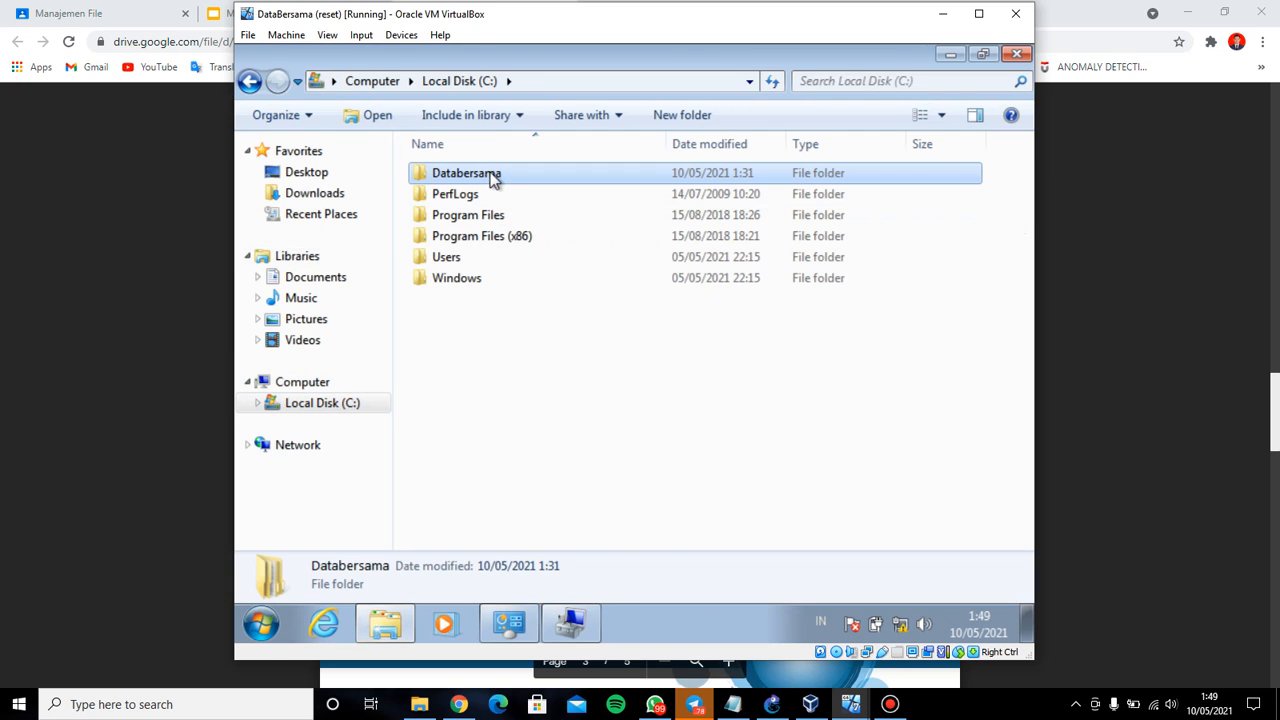
{"action": "double_click", "coordinate": [493, 177]}
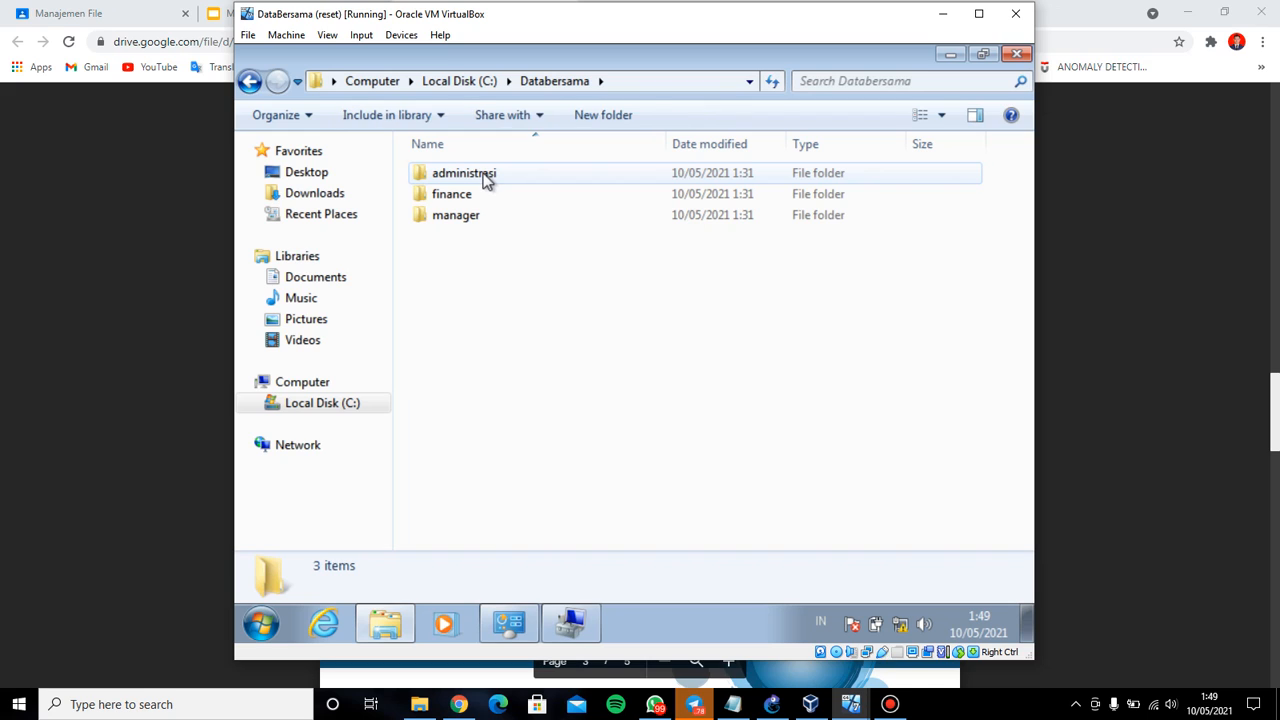
Check the administrasi, finance and manager subfolders in turn, then return to the module PDF
{"action": "left_click", "coordinate": [491, 177]}
{"action": "left_click", "coordinate": [488, 196]}
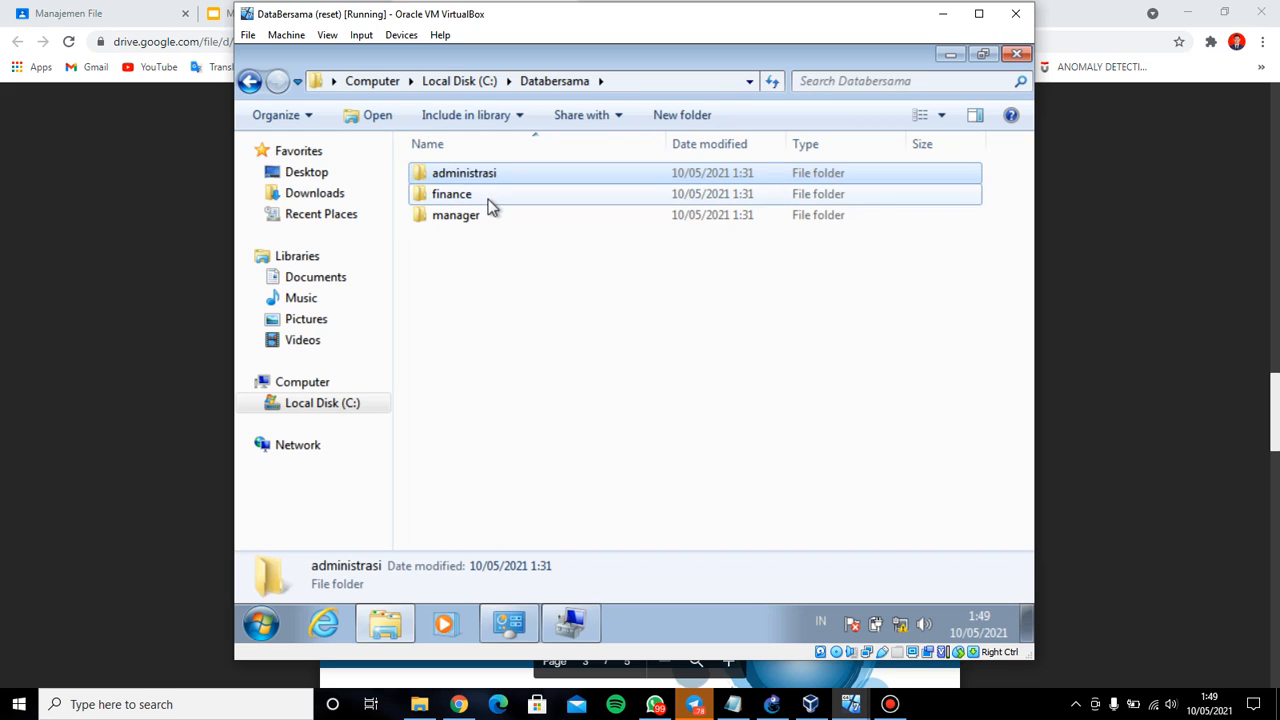
{"action": "left_click", "coordinate": [490, 215]}
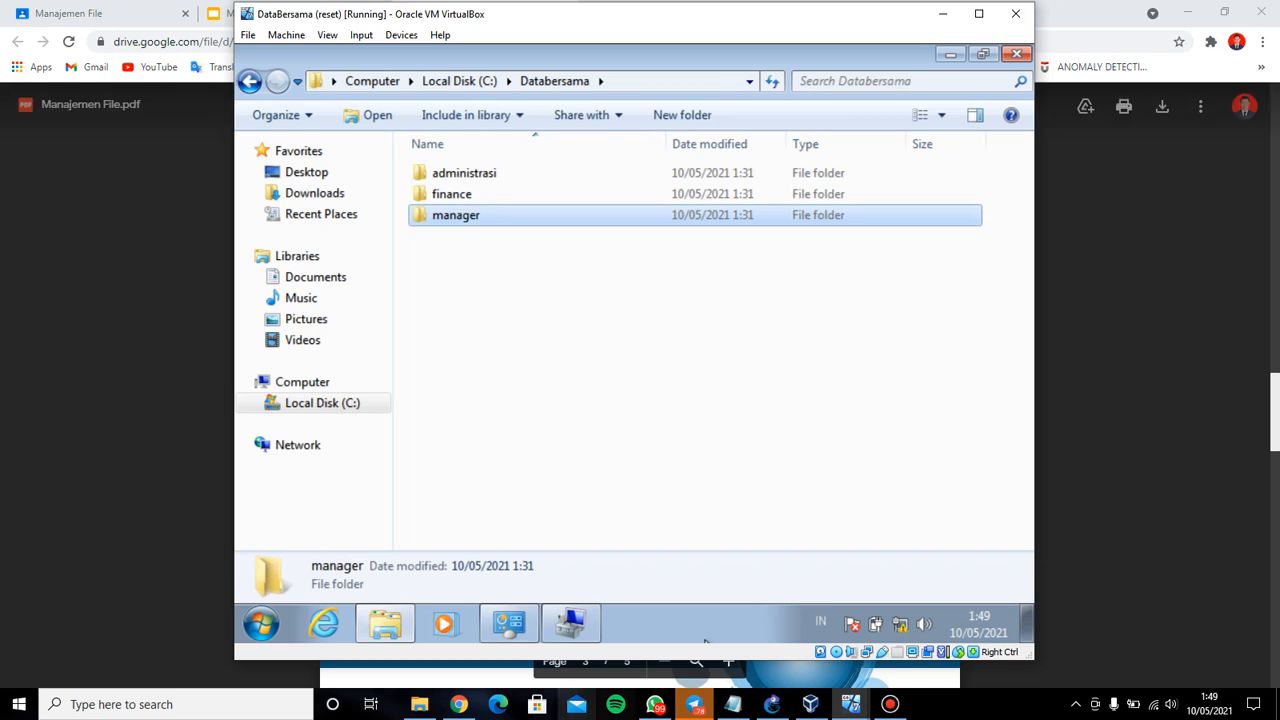
{"action": "left_click", "coordinate": [458, 704]}
Highlight the PDF's step 5 'Setting Security Folder' heading, then return to the DataBersama server
{"action": "scroll", "coordinate": [640, 385], "scroll_direction": "down", "scroll_amount": 1}
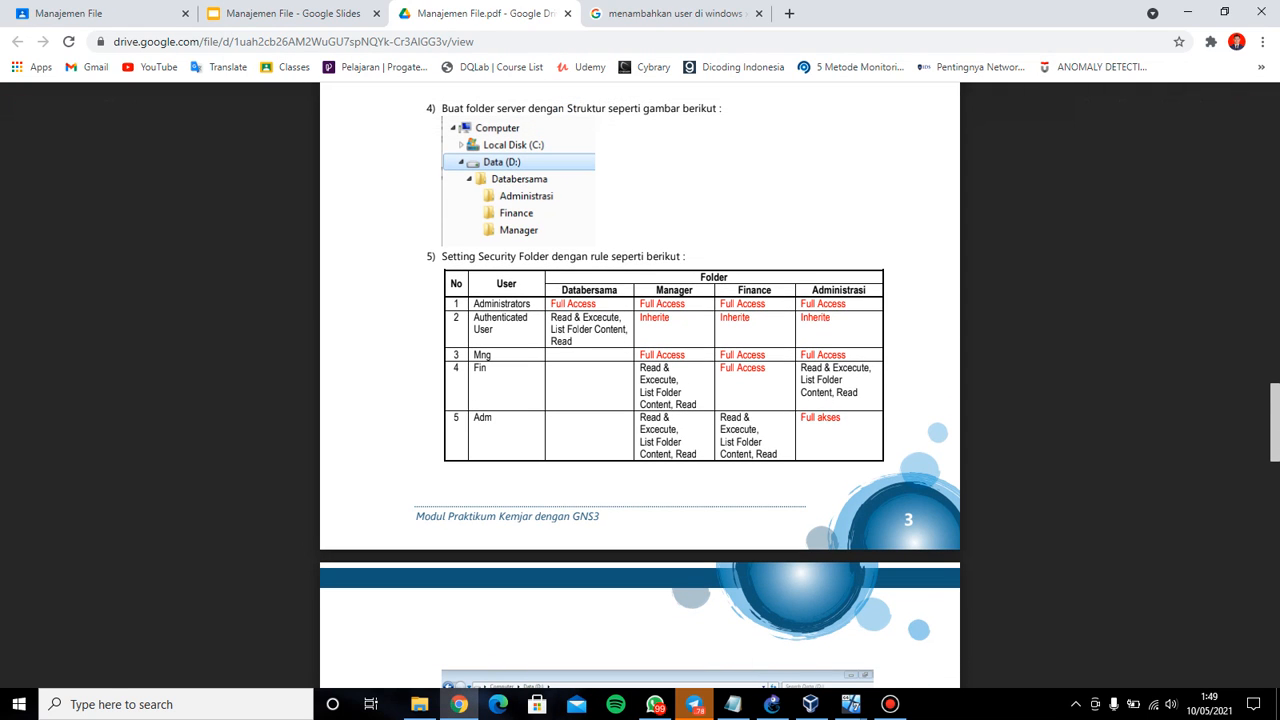
{"action": "left_click_drag", "start_coordinate": [442, 256], "coordinate": [681, 257]}
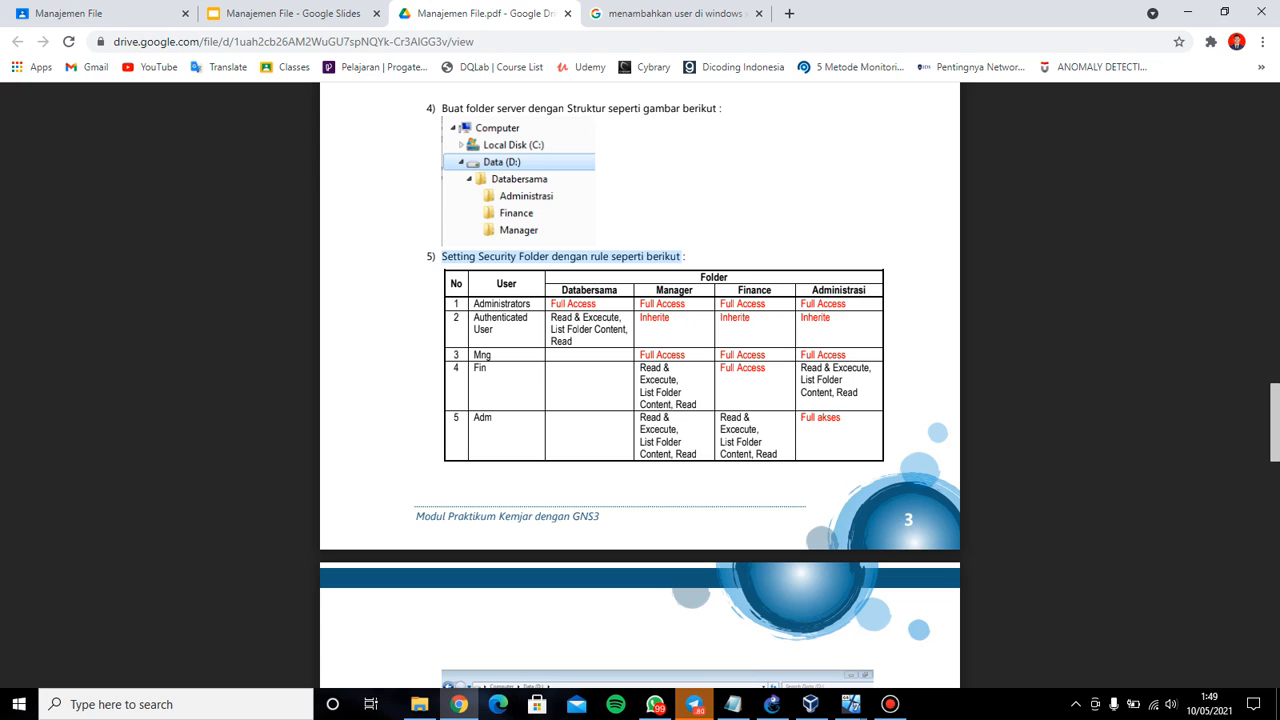
{"action": "mouse_move", "coordinate": [851, 704]}
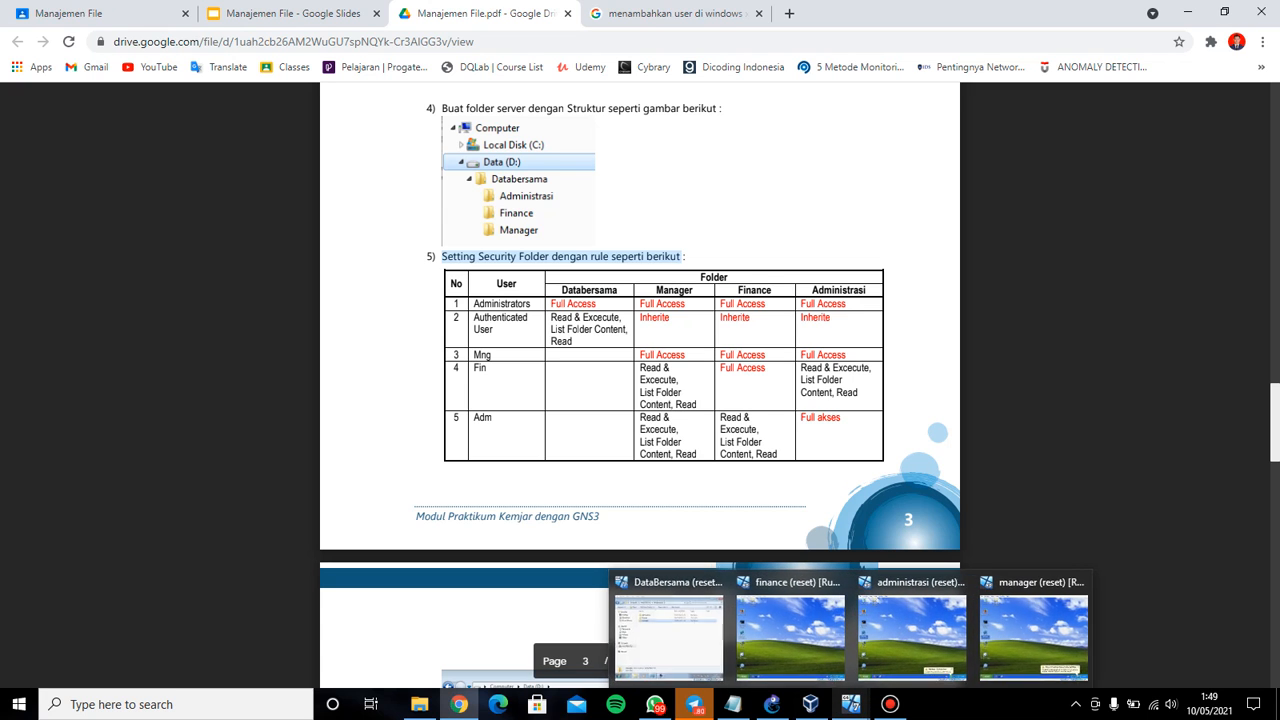
{"action": "left_click", "coordinate": [688, 625]}
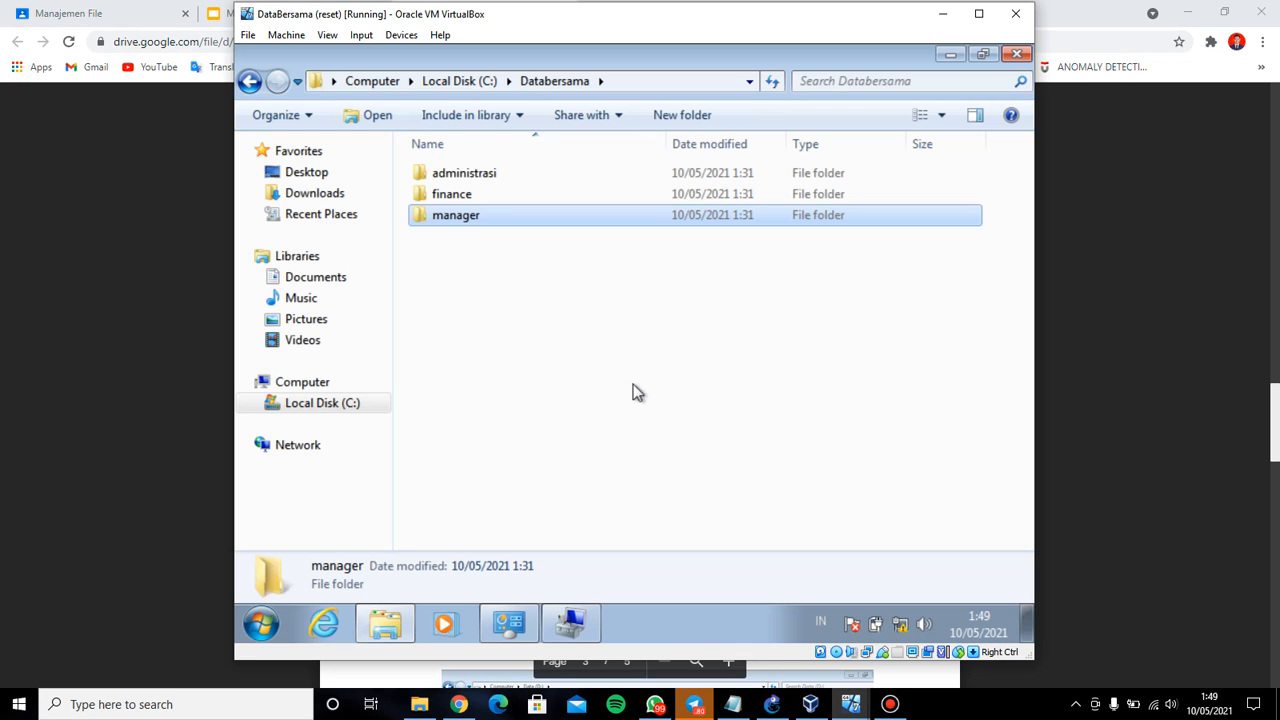
Open the Properties of the Databersama folder on drive C
{"action": "left_click", "coordinate": [250, 81]}
{"action": "right_click", "coordinate": [516, 173]}
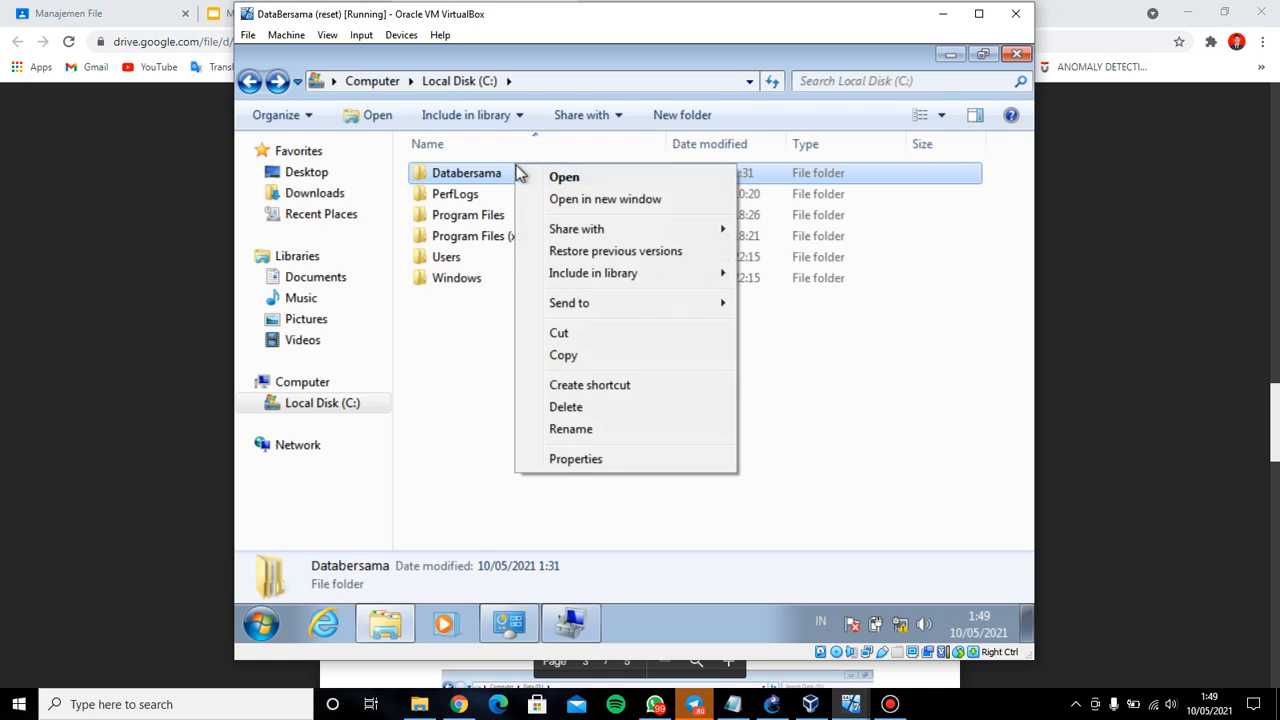
{"action": "left_click", "coordinate": [668, 483]}
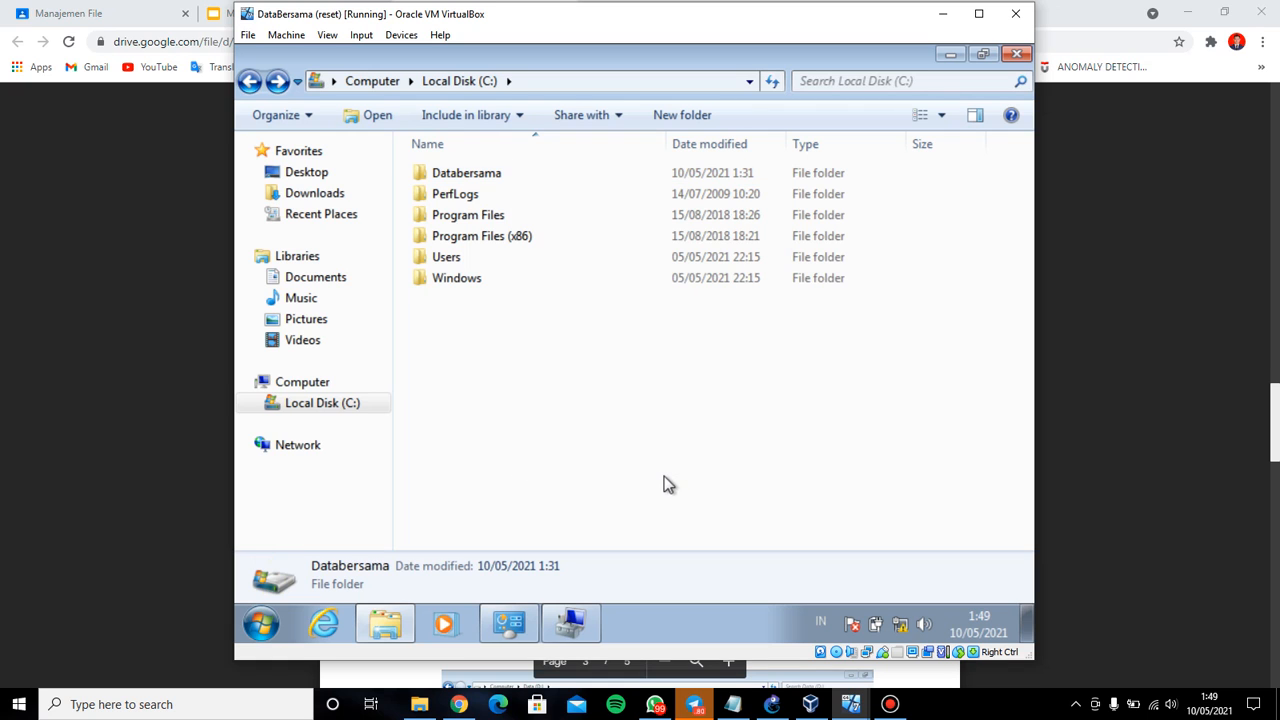
{"action": "right_click", "coordinate": [518, 172]}
{"action": "left_click", "coordinate": [581, 461]}
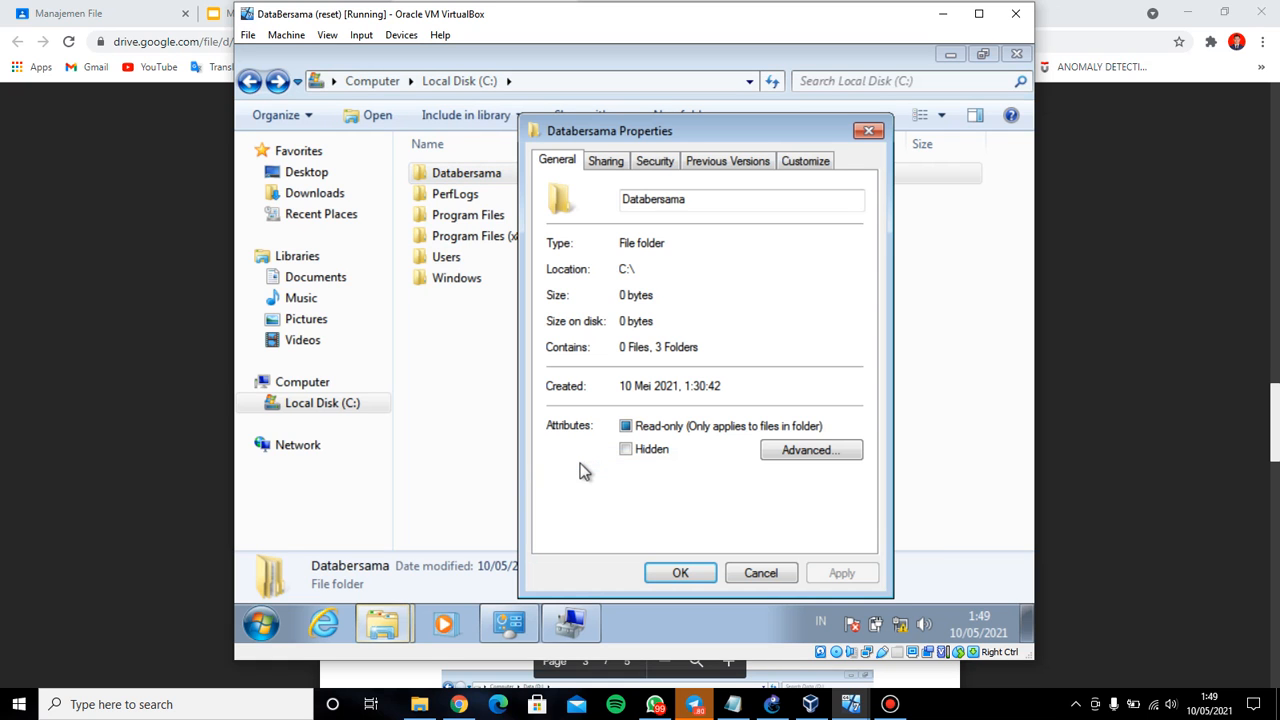
{"action": "left_click", "coordinate": [618, 166]}
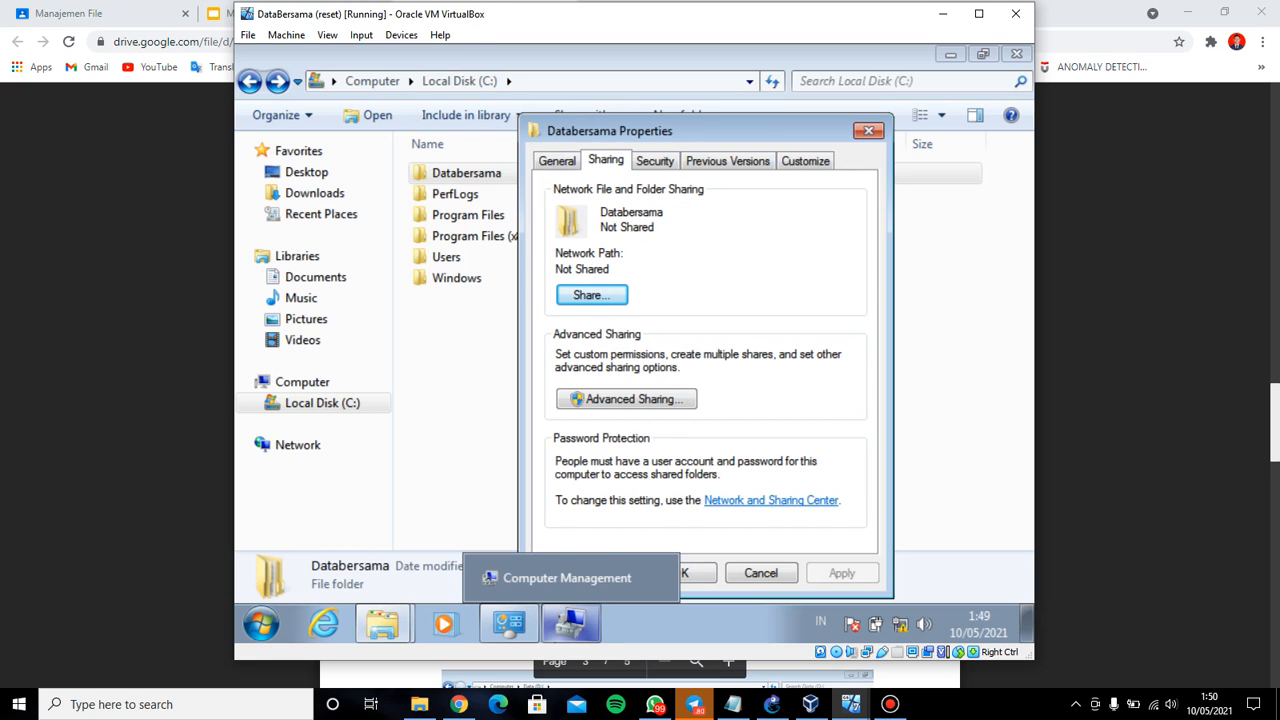
Review the Databersama security steps in the notes, then show the folder's Security permissions
{"action": "left_click", "coordinate": [733, 704]}
{"action": "scroll", "coordinate": [292, 510], "scroll_direction": "up", "scroll_amount": 1}
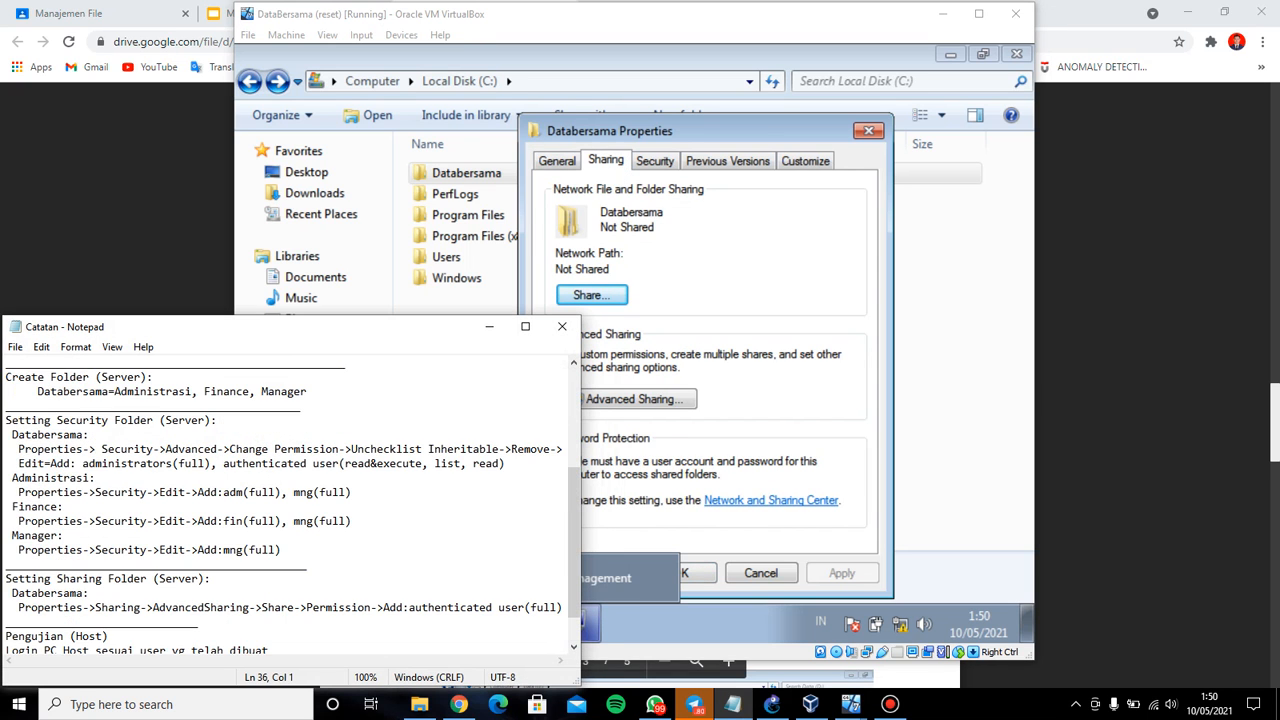
{"action": "scroll", "coordinate": [292, 510], "scroll_direction": "down", "scroll_amount": 1}
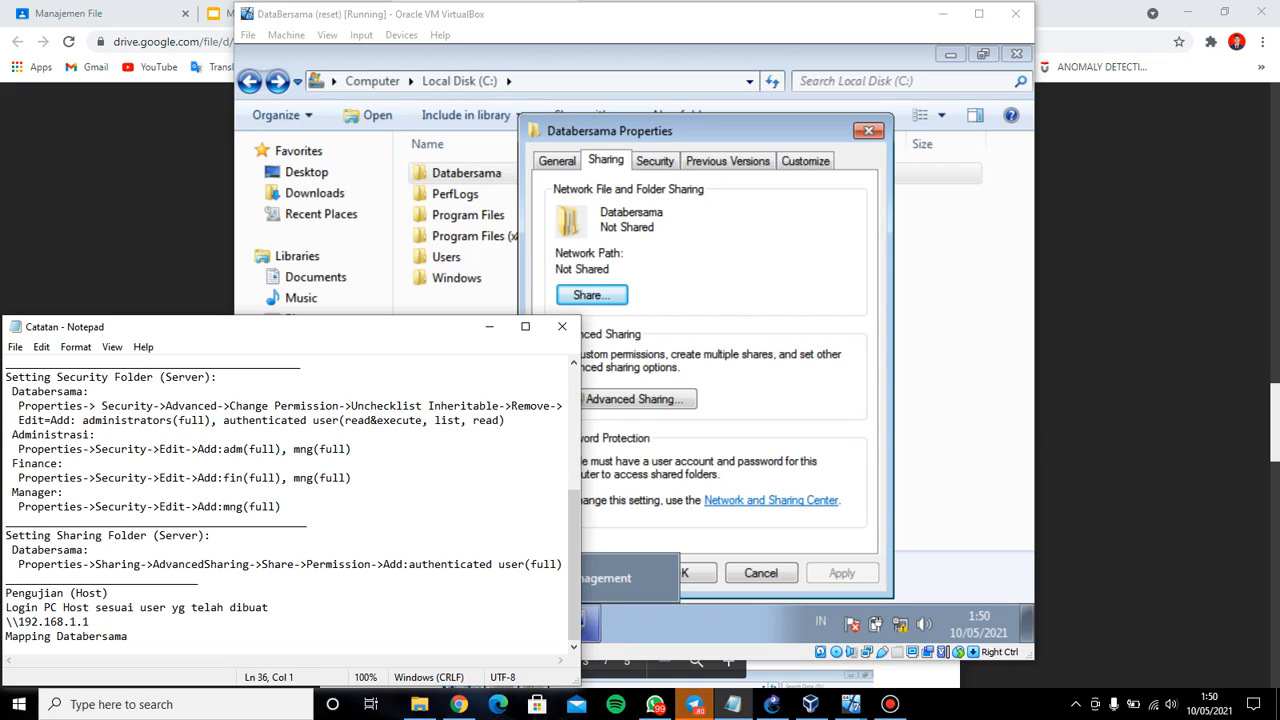
{"action": "left_click_drag", "start_coordinate": [18, 406], "coordinate": [506, 421]}
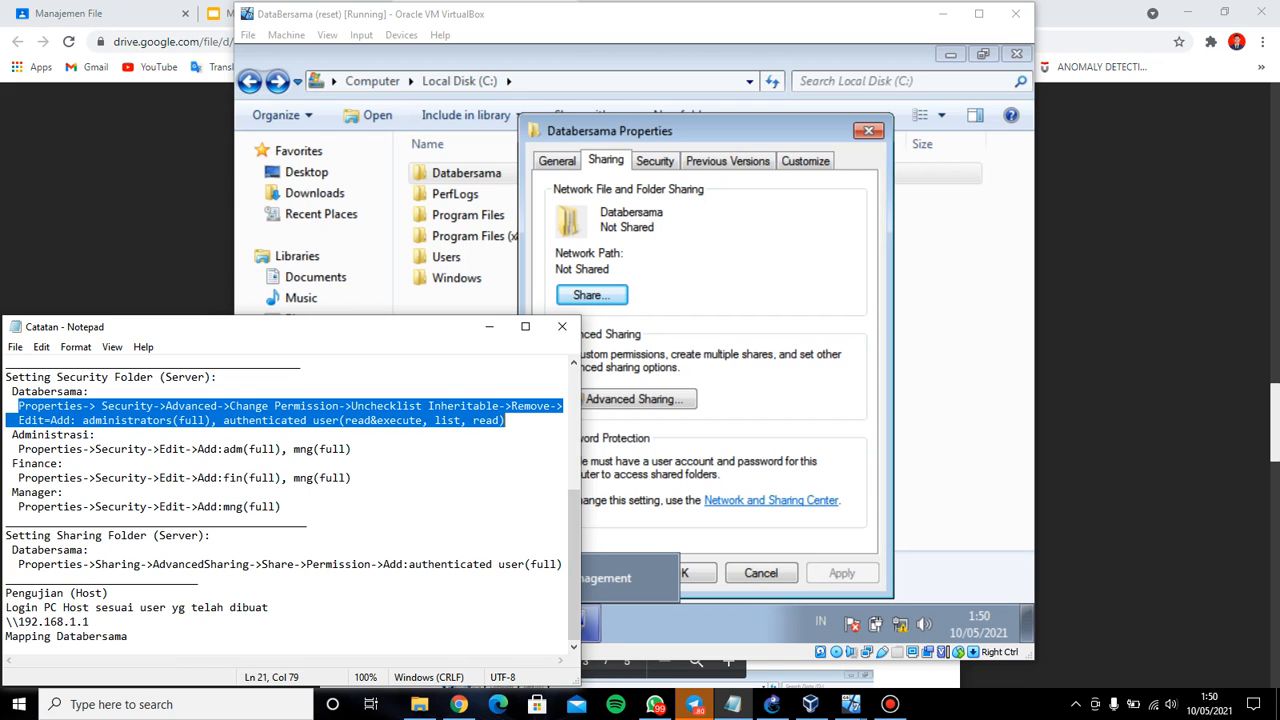
{"action": "left_click", "coordinate": [655, 161]}
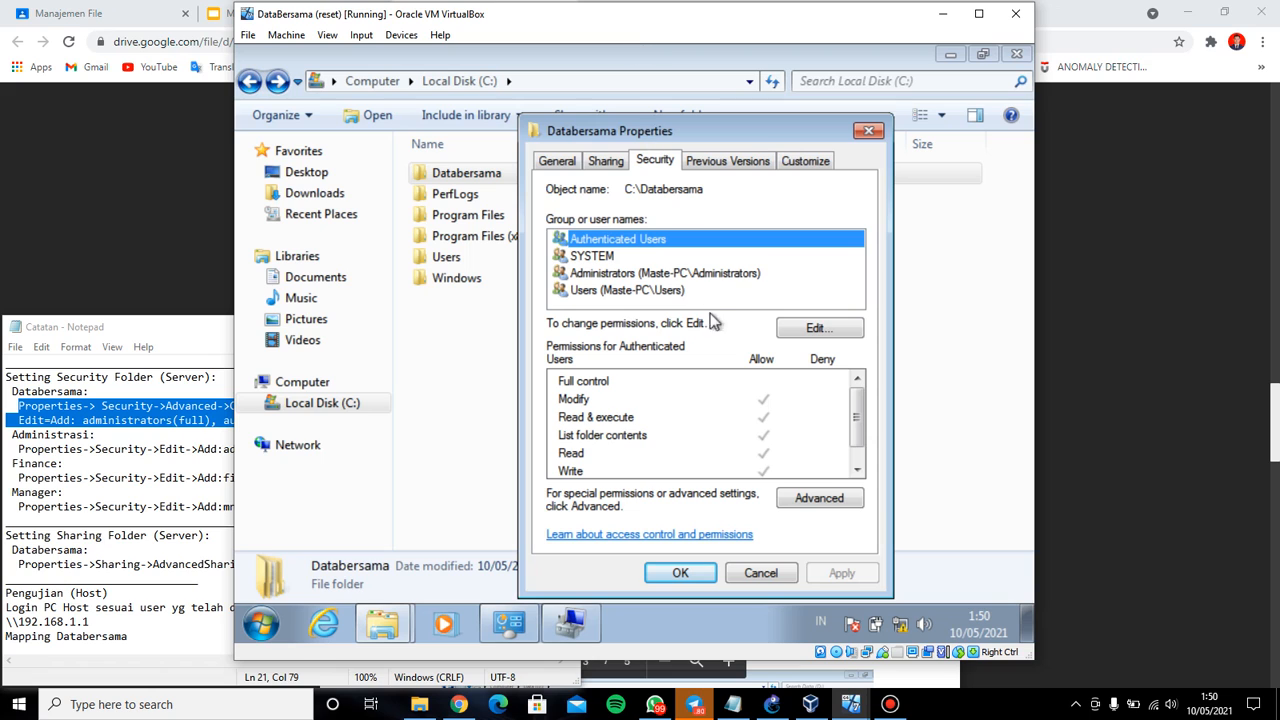
In Databersama's advanced security settings, uncheck inheritable permissions from the parent folder
{"action": "left_click", "coordinate": [840, 506]}
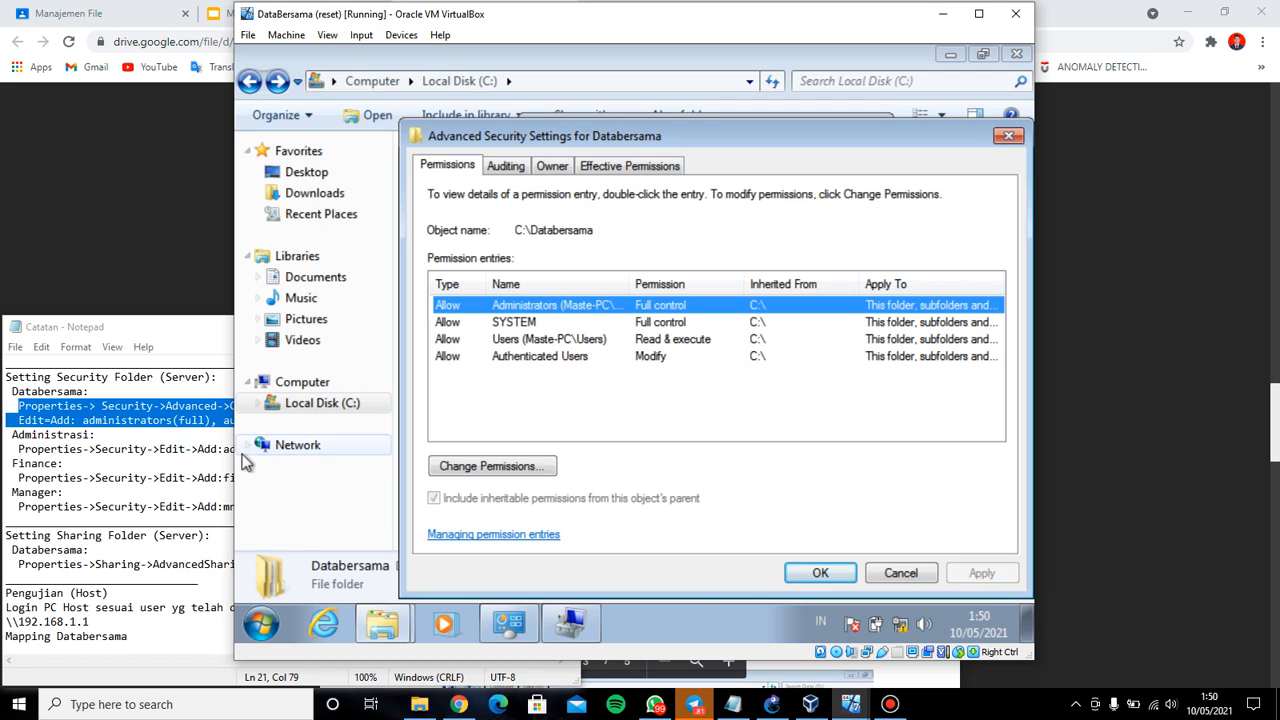
{"action": "left_click", "coordinate": [733, 704]}
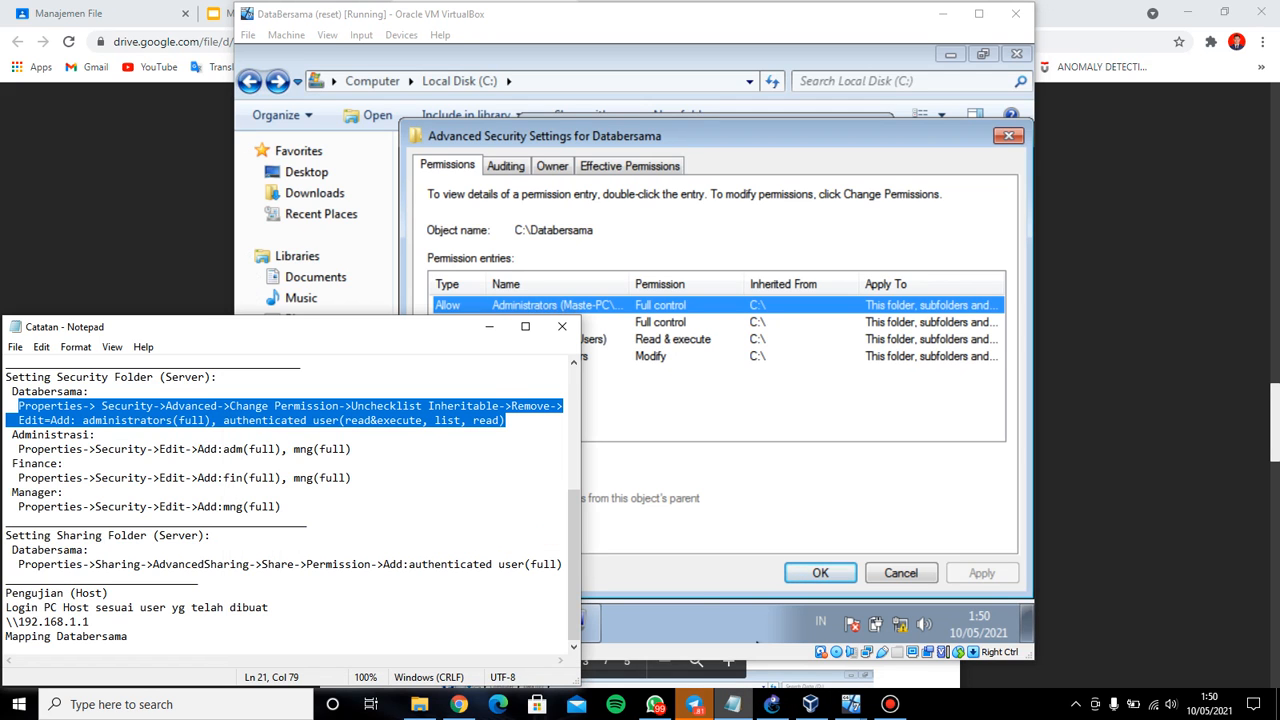
{"action": "left_click", "coordinate": [733, 704]}
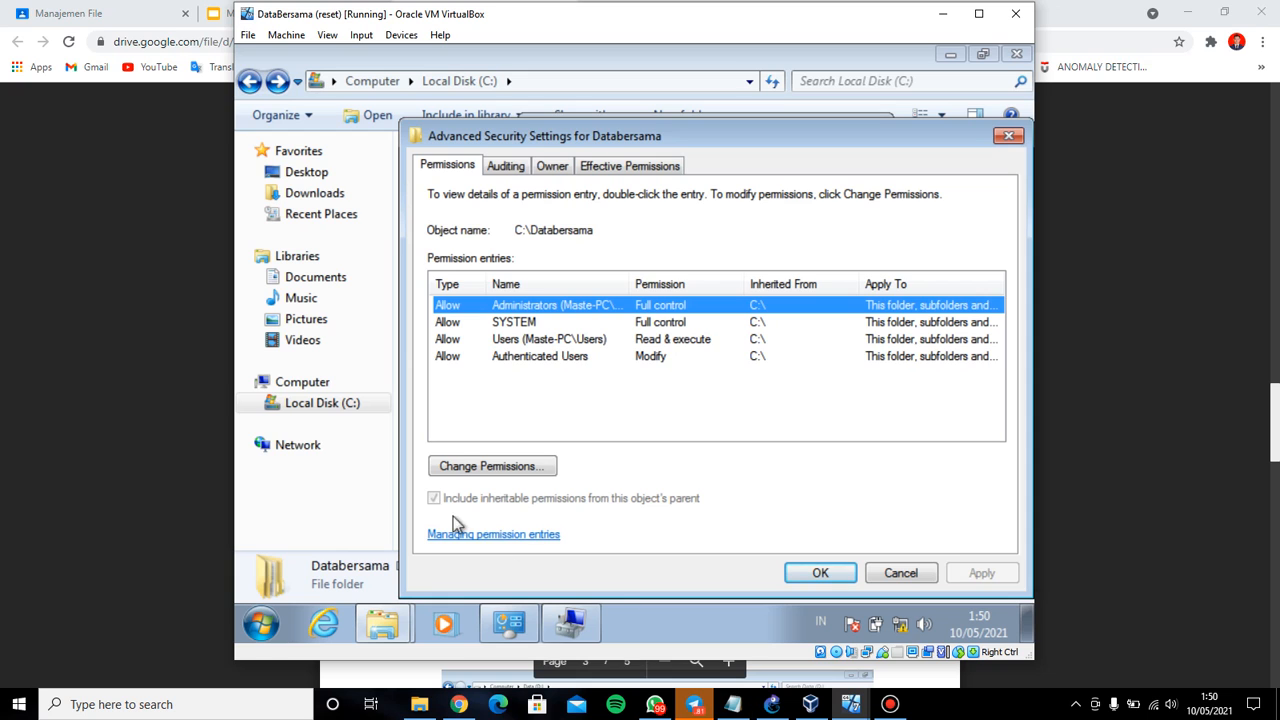
{"action": "left_click", "coordinate": [452, 466]}
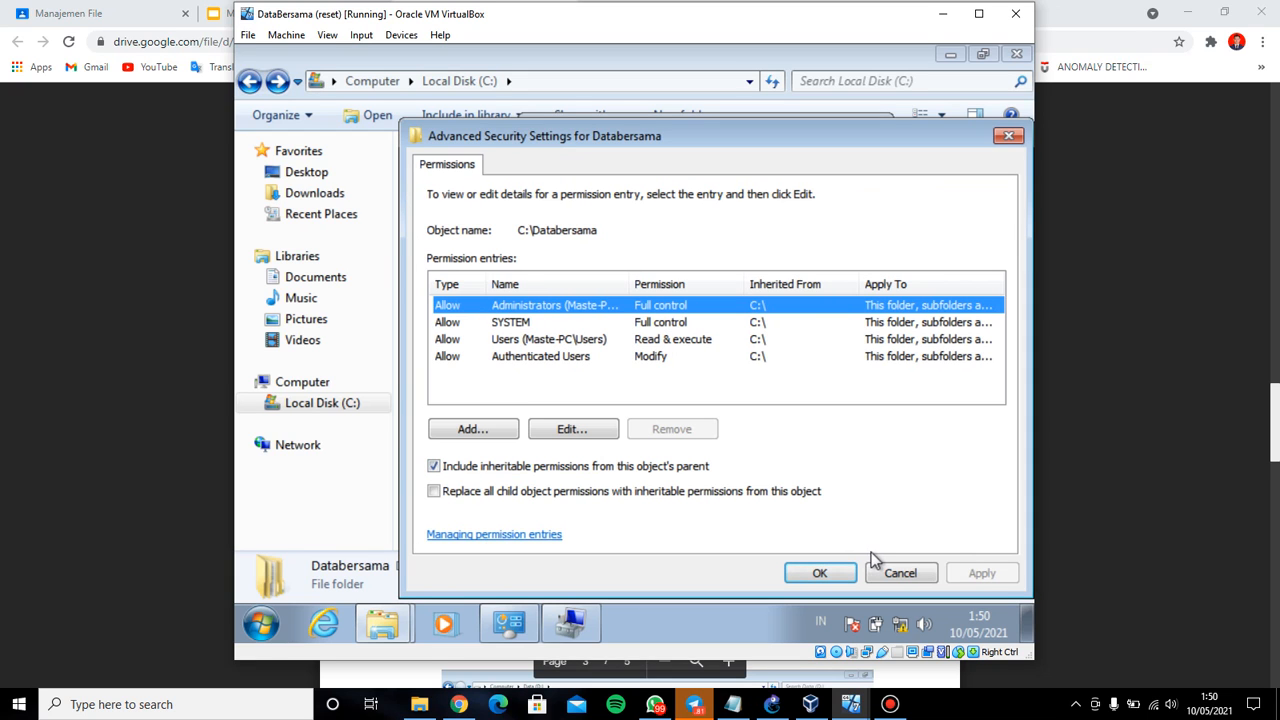
{"action": "left_click", "coordinate": [733, 704]}
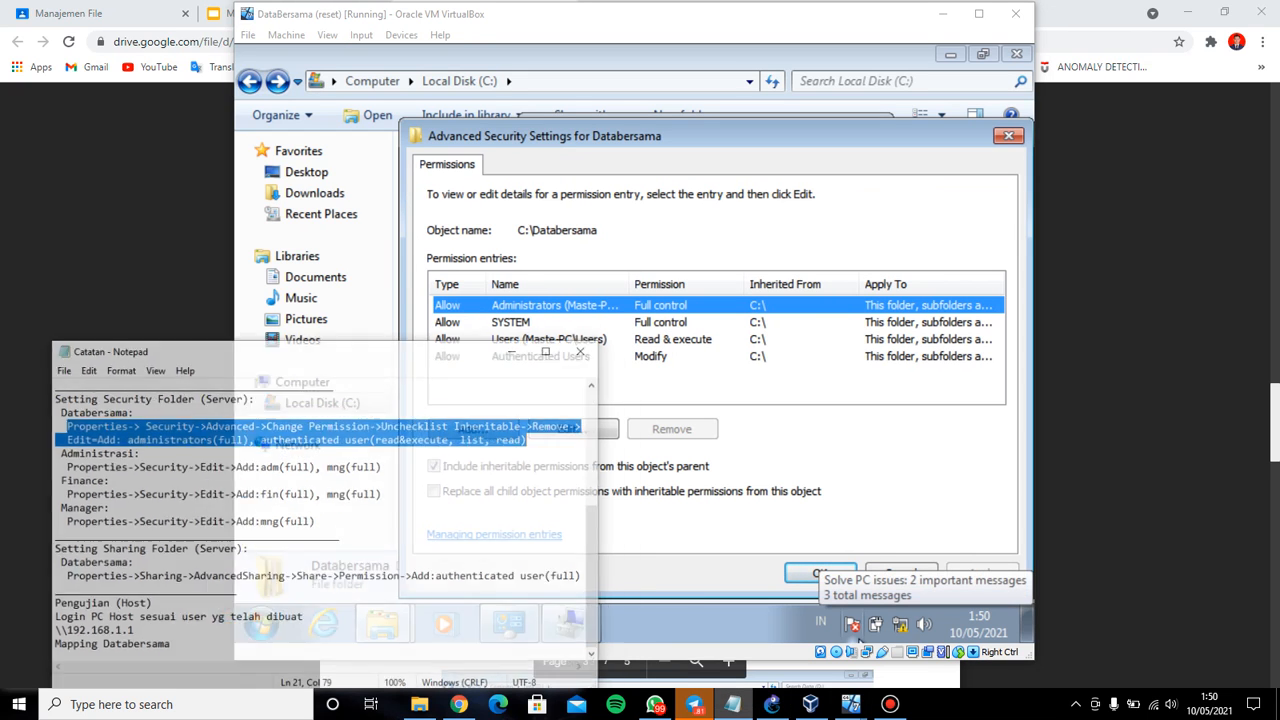
{"action": "left_click", "coordinate": [733, 704]}
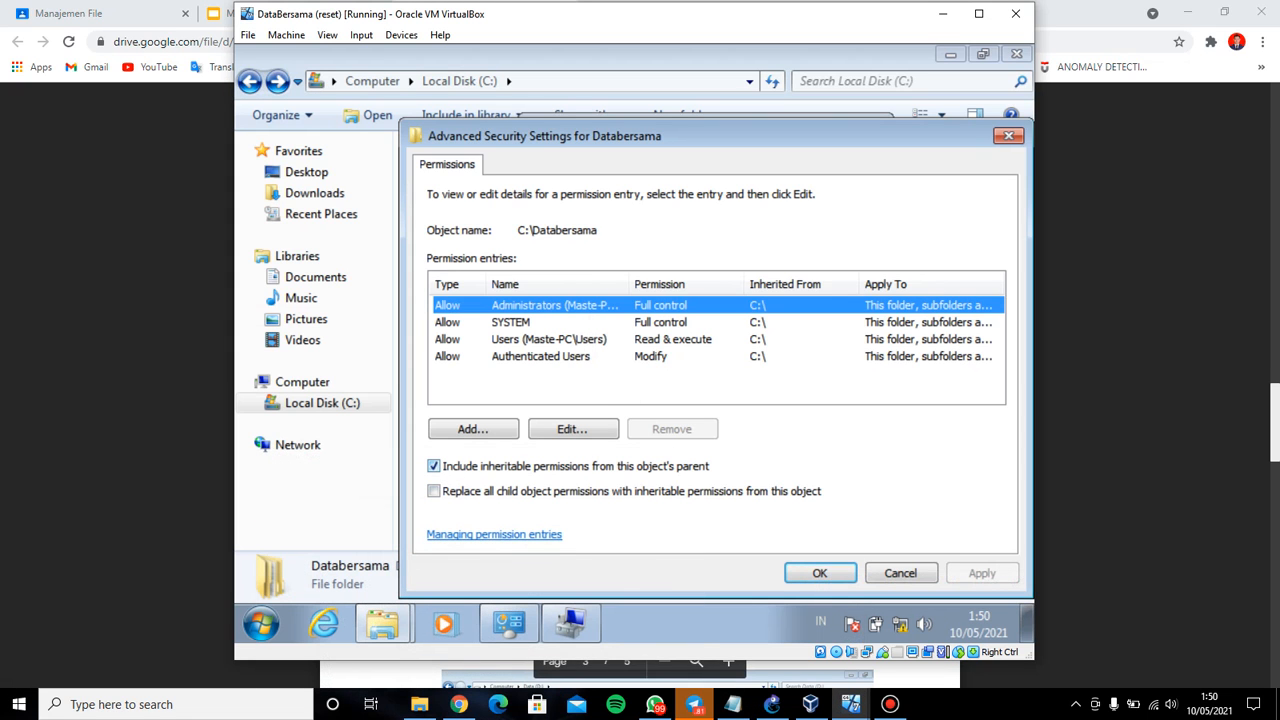
{"action": "left_click", "coordinate": [733, 704]}
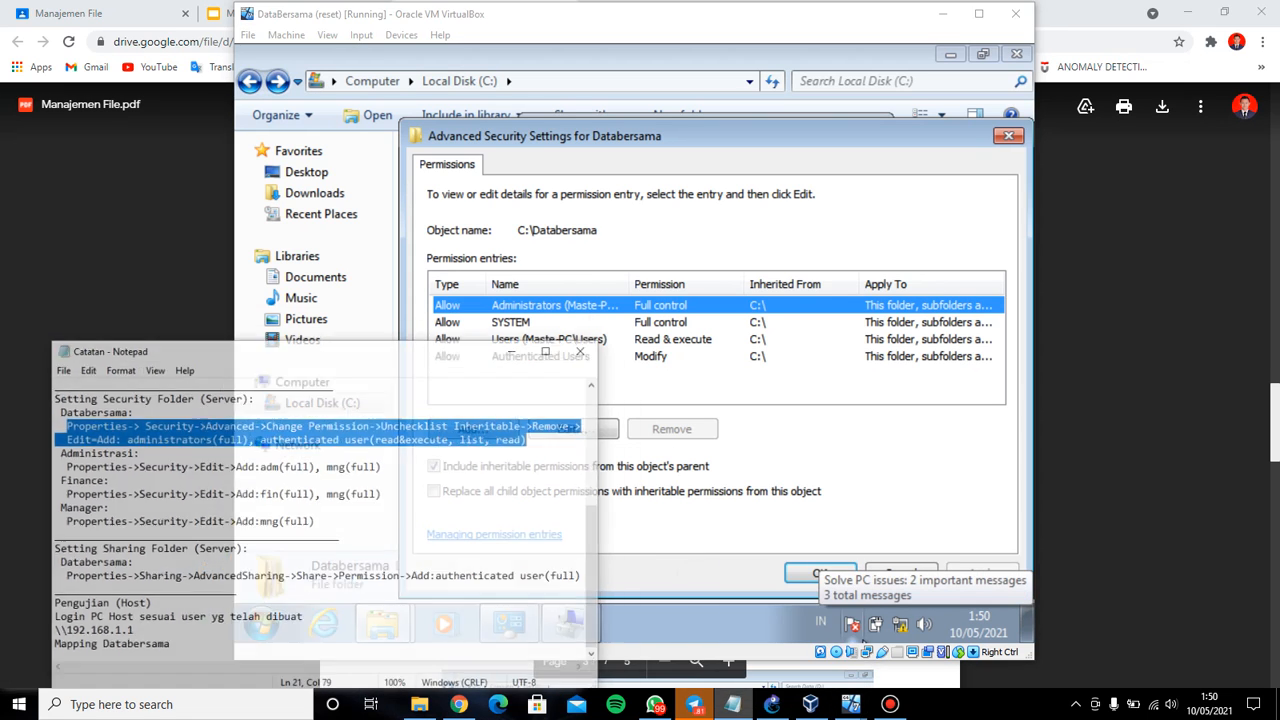
{"action": "left_click", "coordinate": [733, 704]}
{"action": "left_click", "coordinate": [434, 466]}
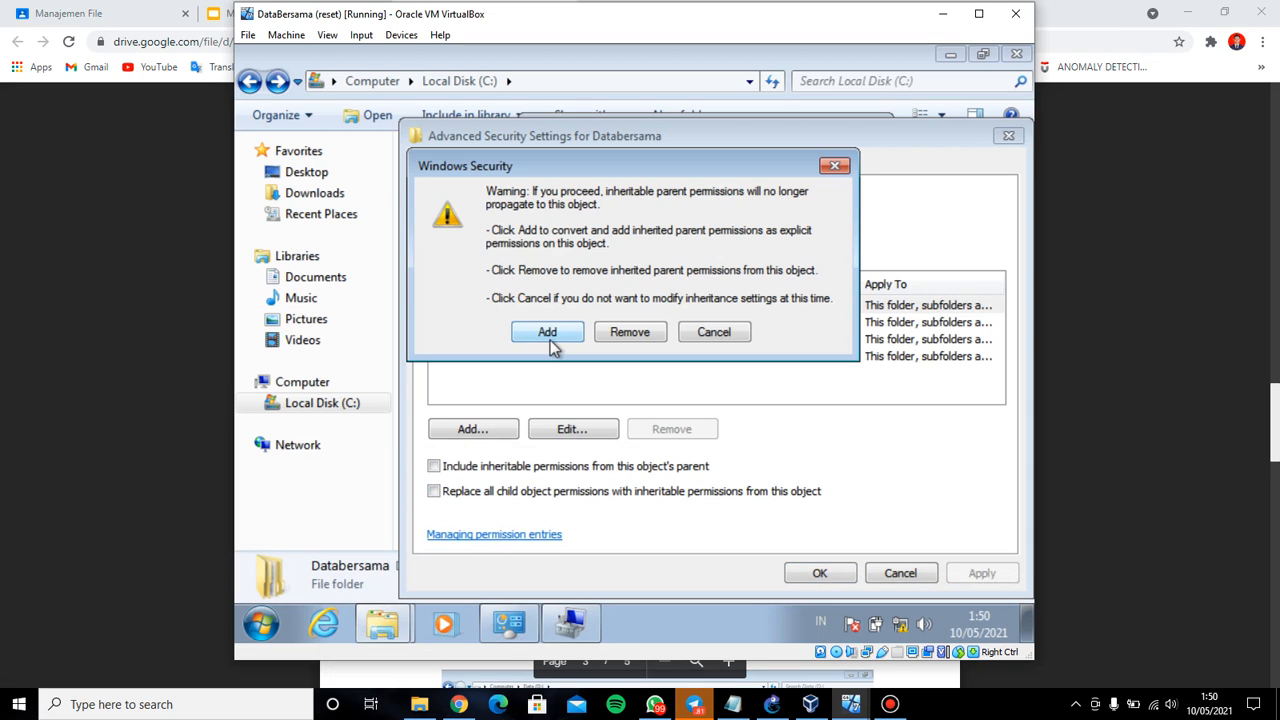
Choose Remove in the Windows Security warning to drop Databersama's inherited permission entries
{"action": "left_click", "coordinate": [733, 704]}
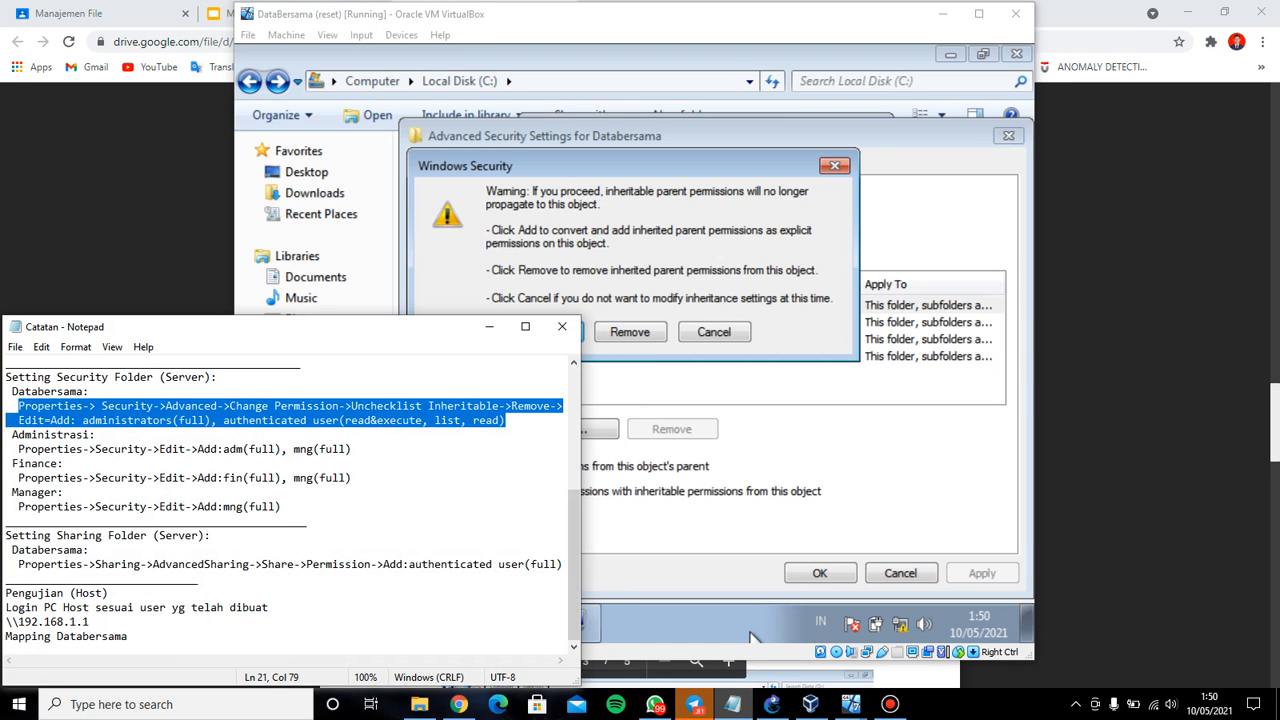
{"action": "left_click", "coordinate": [735, 632]}
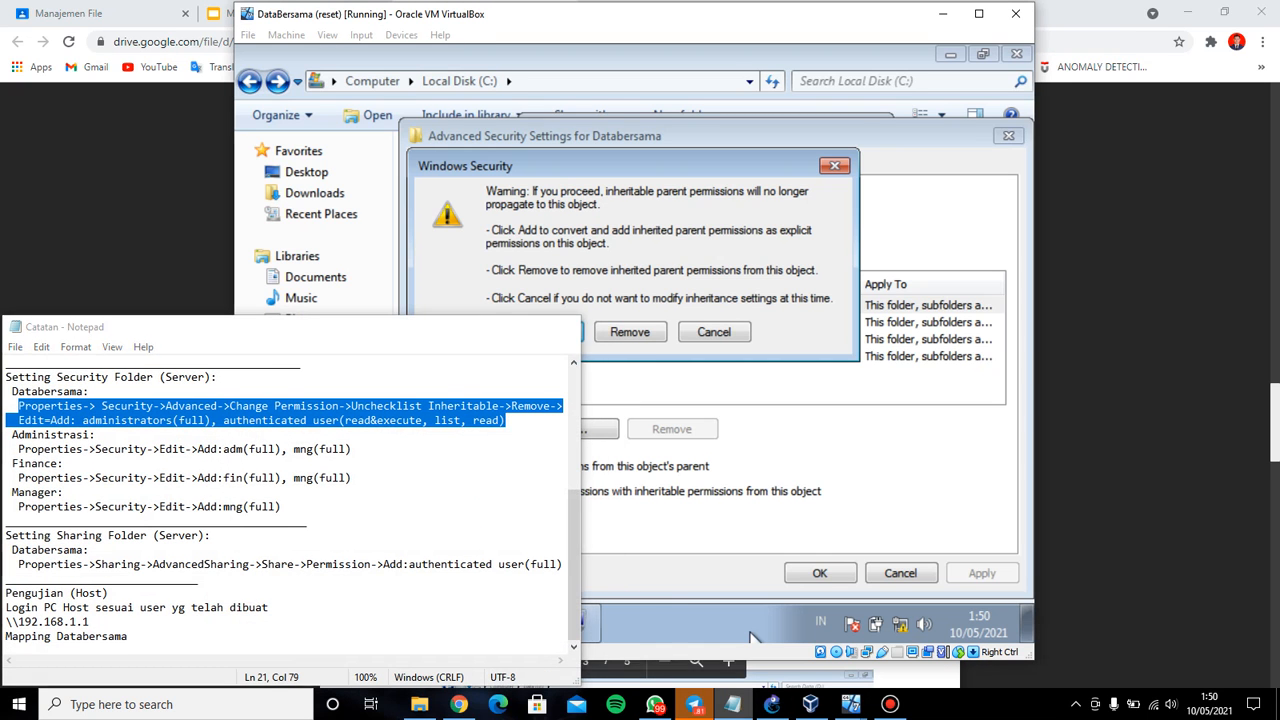
{"action": "left_click", "coordinate": [638, 334]}
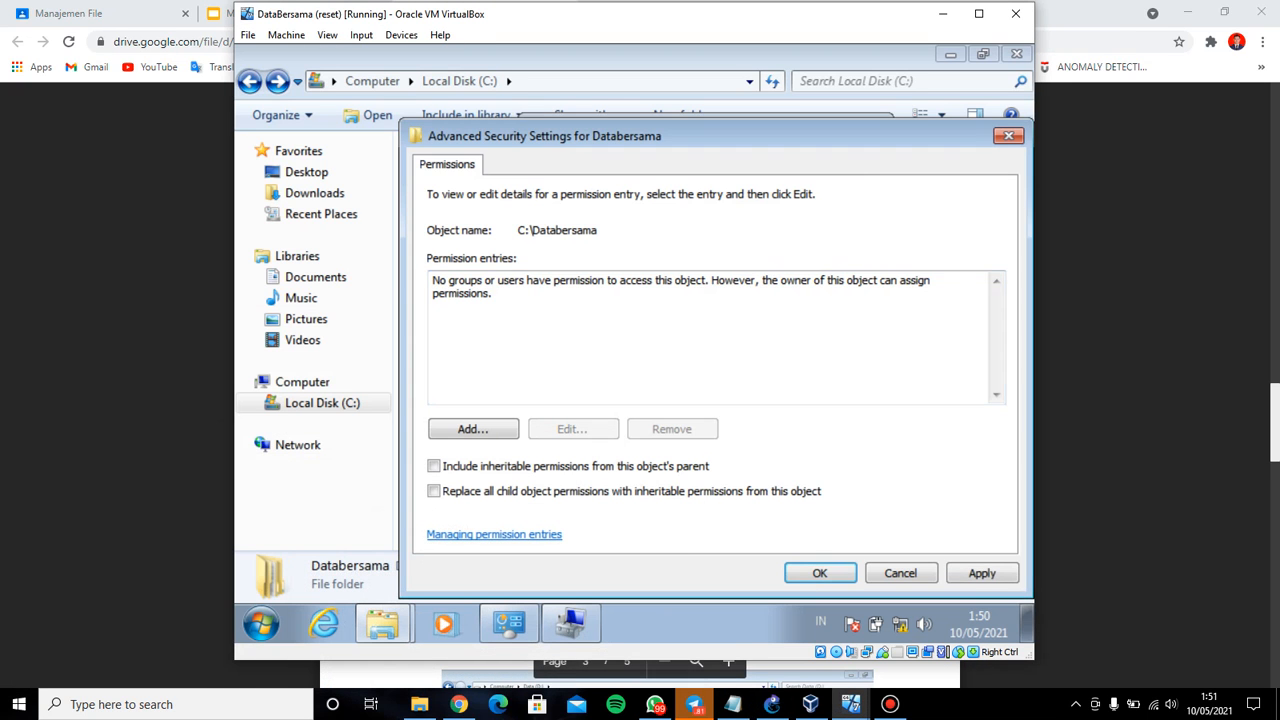
{"action": "left_click", "coordinate": [733, 704]}
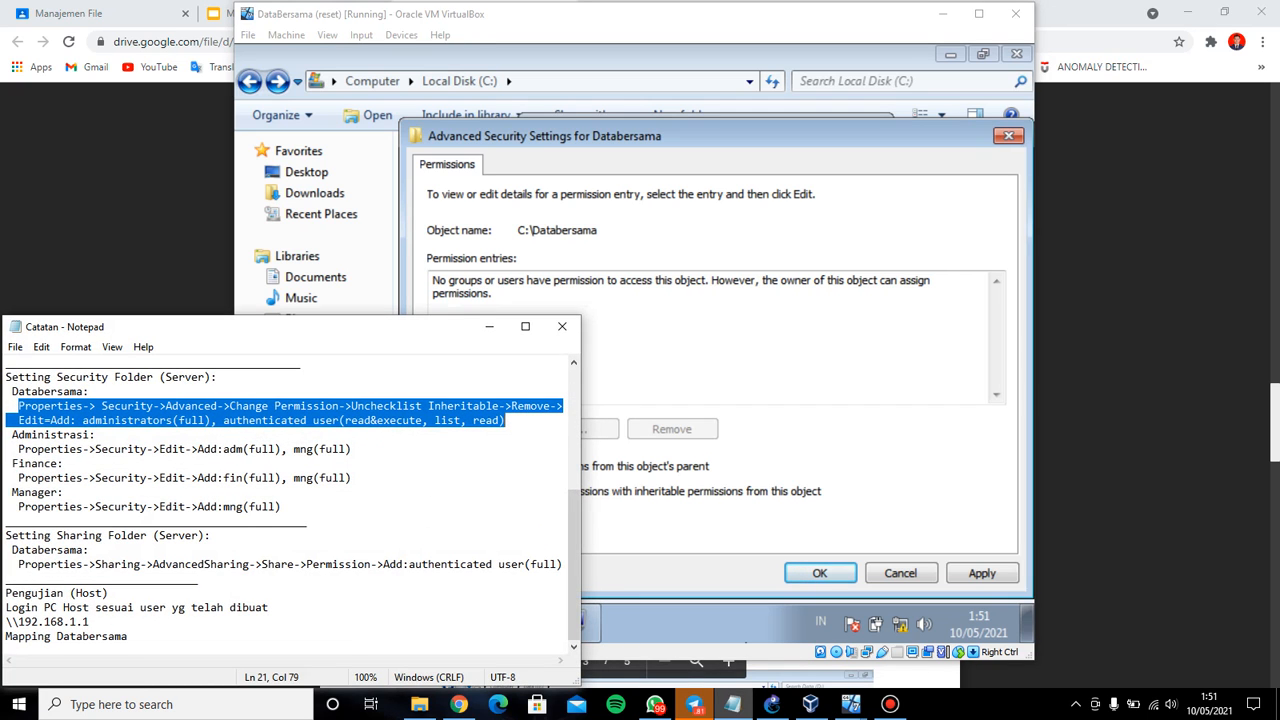
{"action": "left_click", "coordinate": [733, 704]}
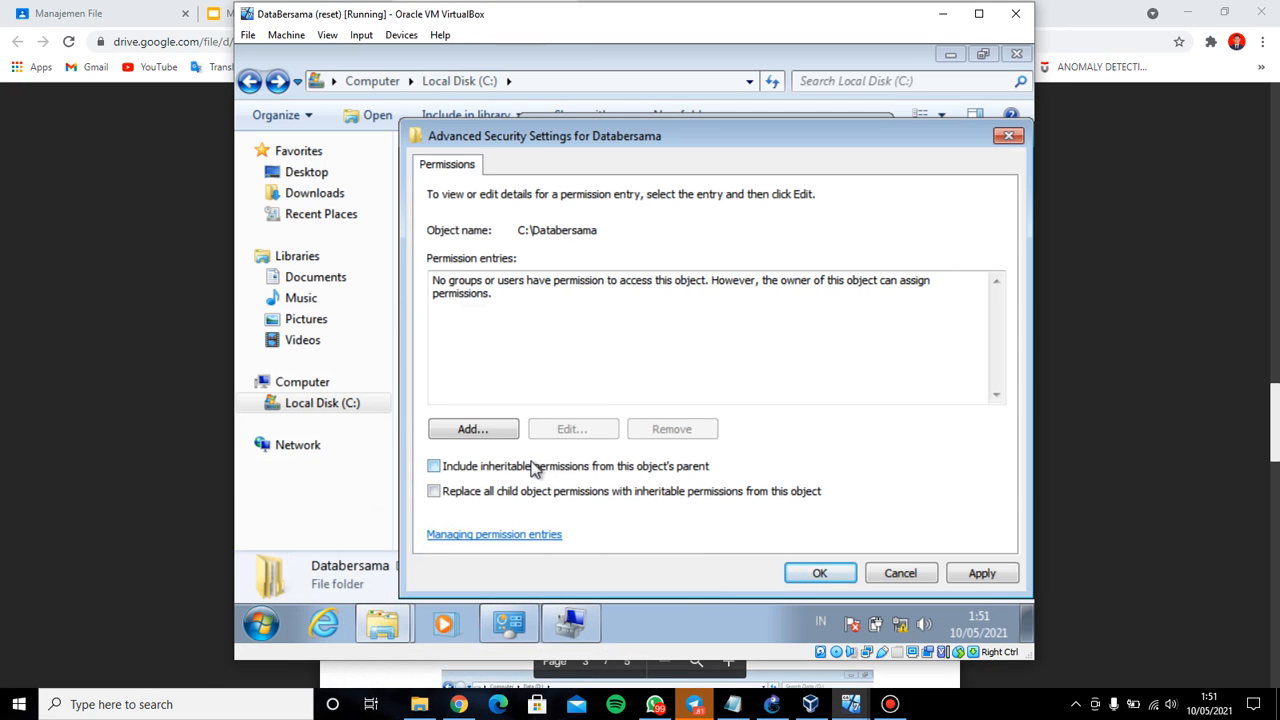
{"action": "left_click", "coordinate": [733, 704]}
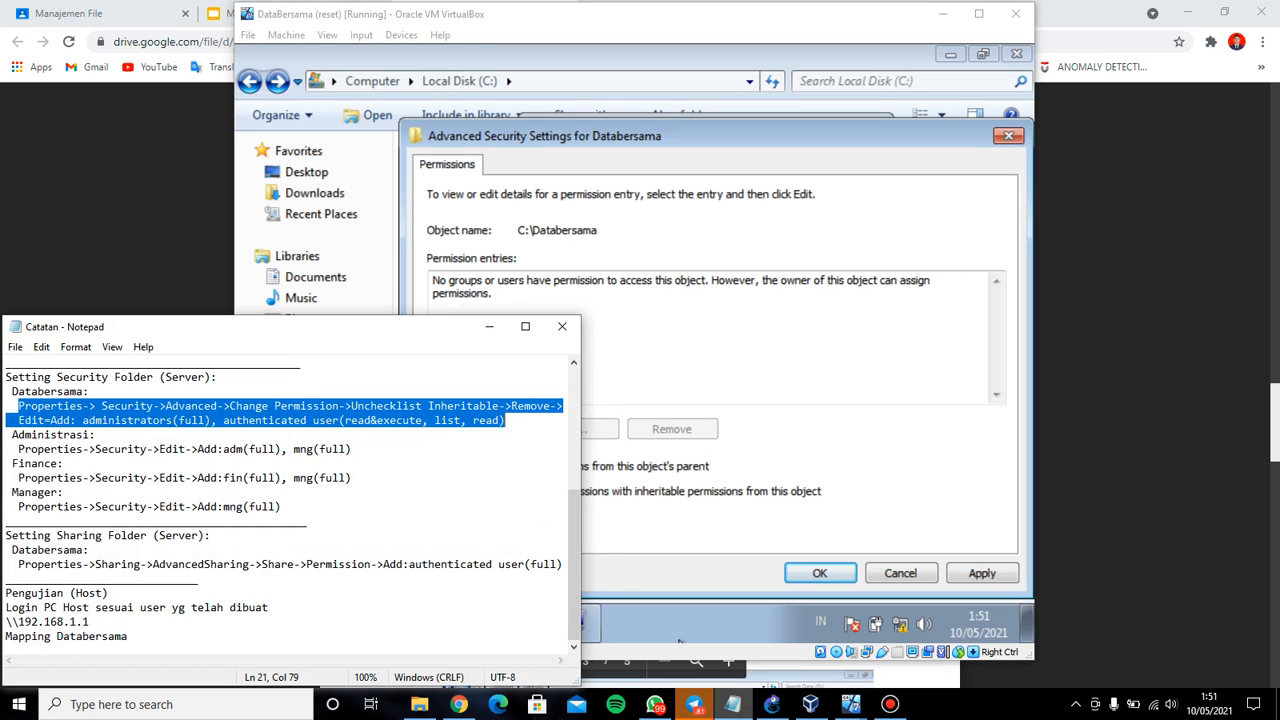
{"action": "left_click", "coordinate": [679, 641]}
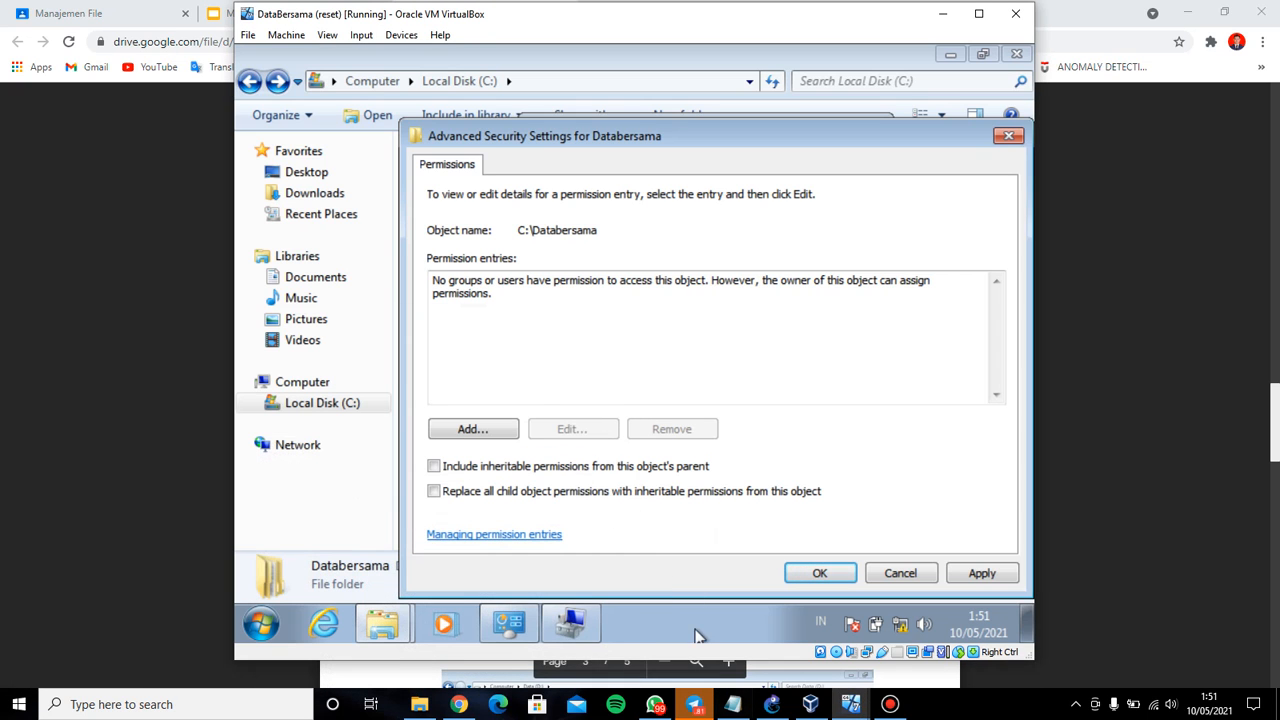
Add a new permission entry for the administrators group
{"action": "left_click", "coordinate": [505, 430]}
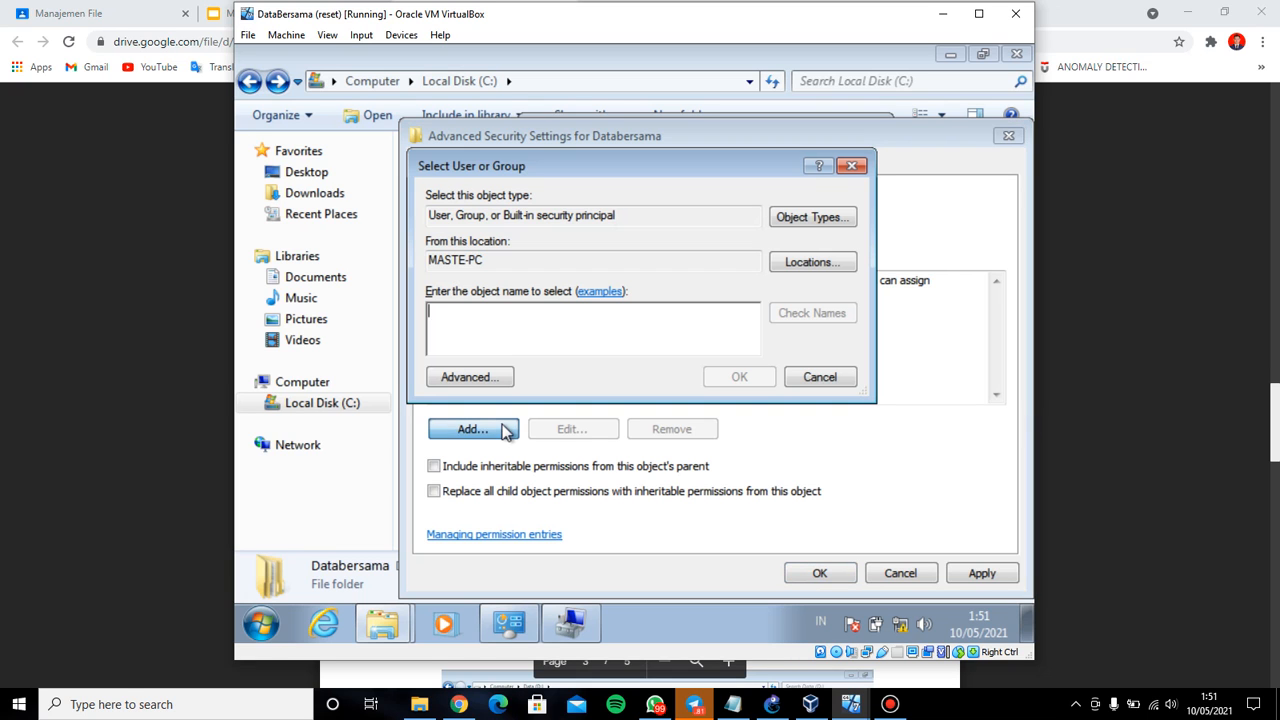
{"action": "left_click", "coordinate": [735, 640]}
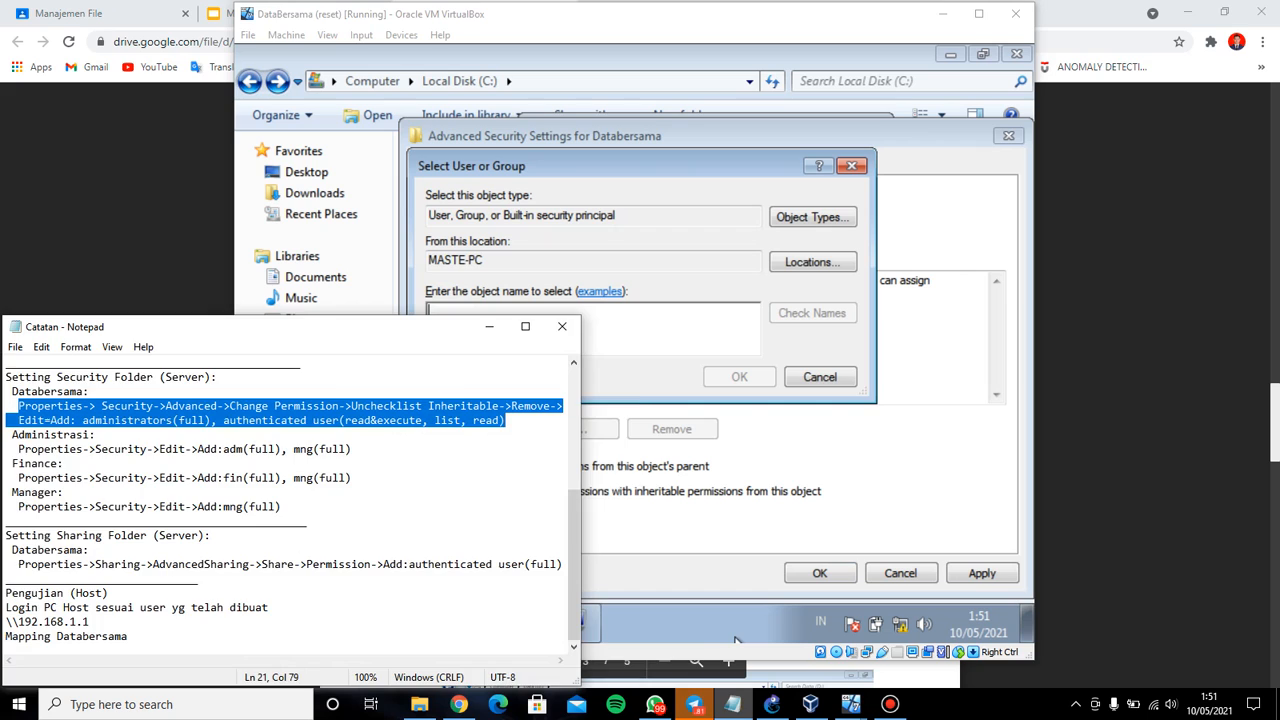
{"action": "left_click", "coordinate": [733, 704]}
{"action": "type", "text": "ad"}
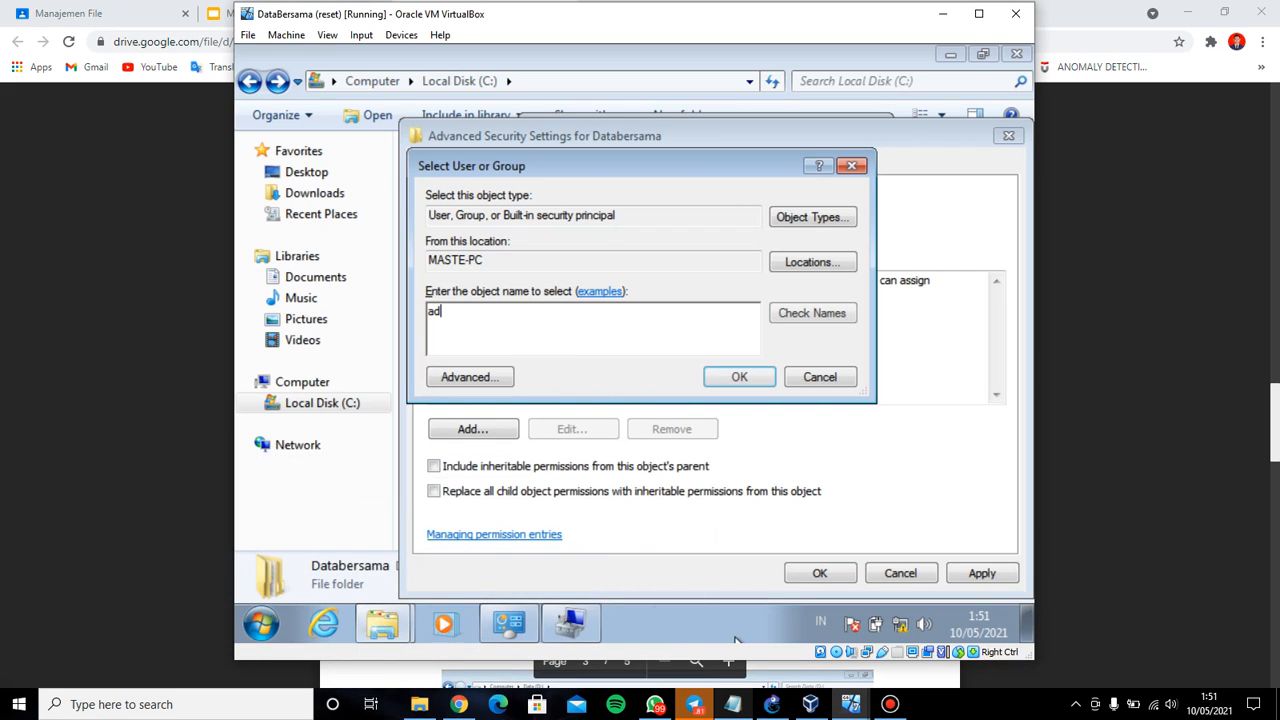
{"action": "type", "text": "ministrators"}
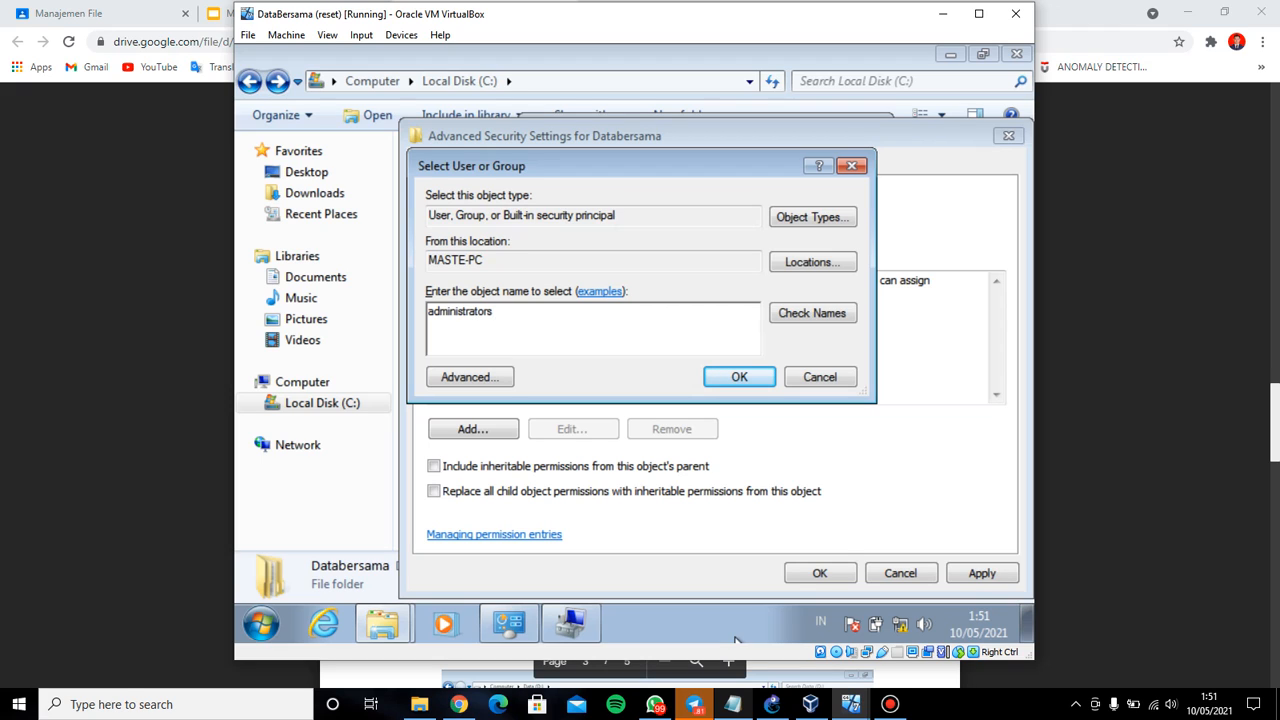
{"action": "left_click", "coordinate": [760, 378]}
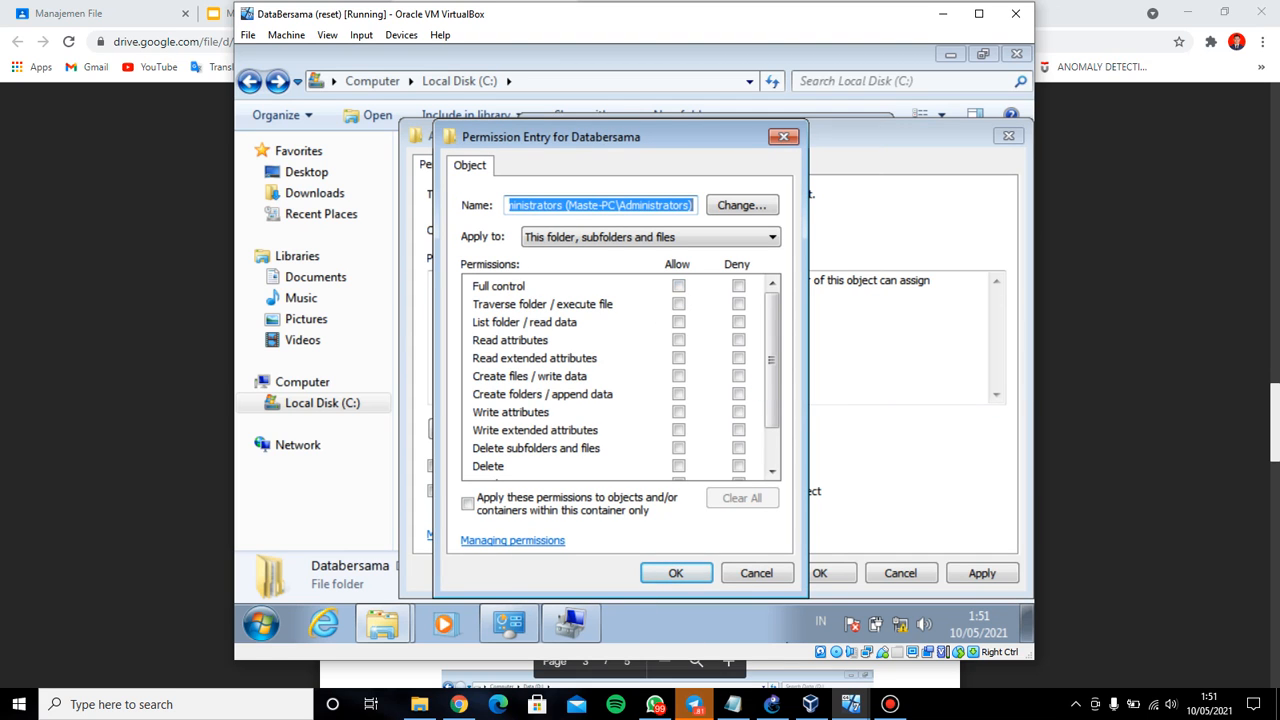
Allow Full control for Administrators and save the entry
{"action": "left_click", "coordinate": [733, 704]}
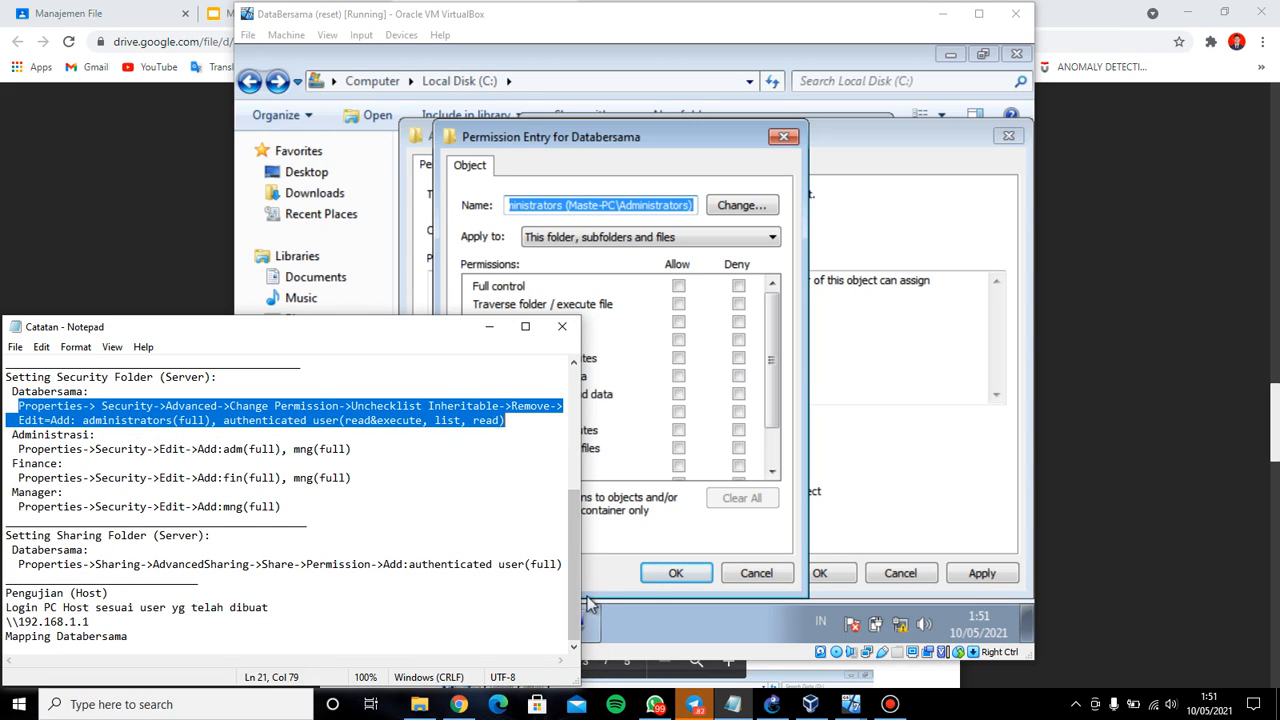
{"action": "left_click", "coordinate": [733, 704]}
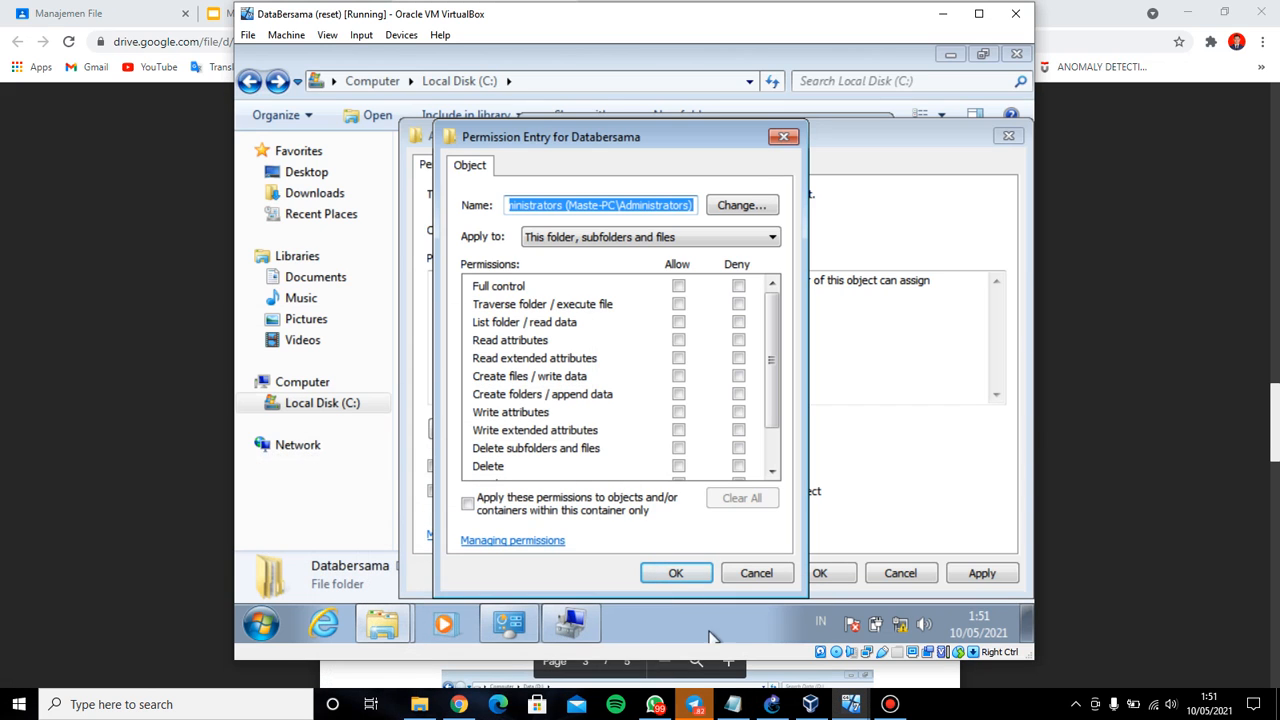
{"action": "left_click", "coordinate": [678, 287]}
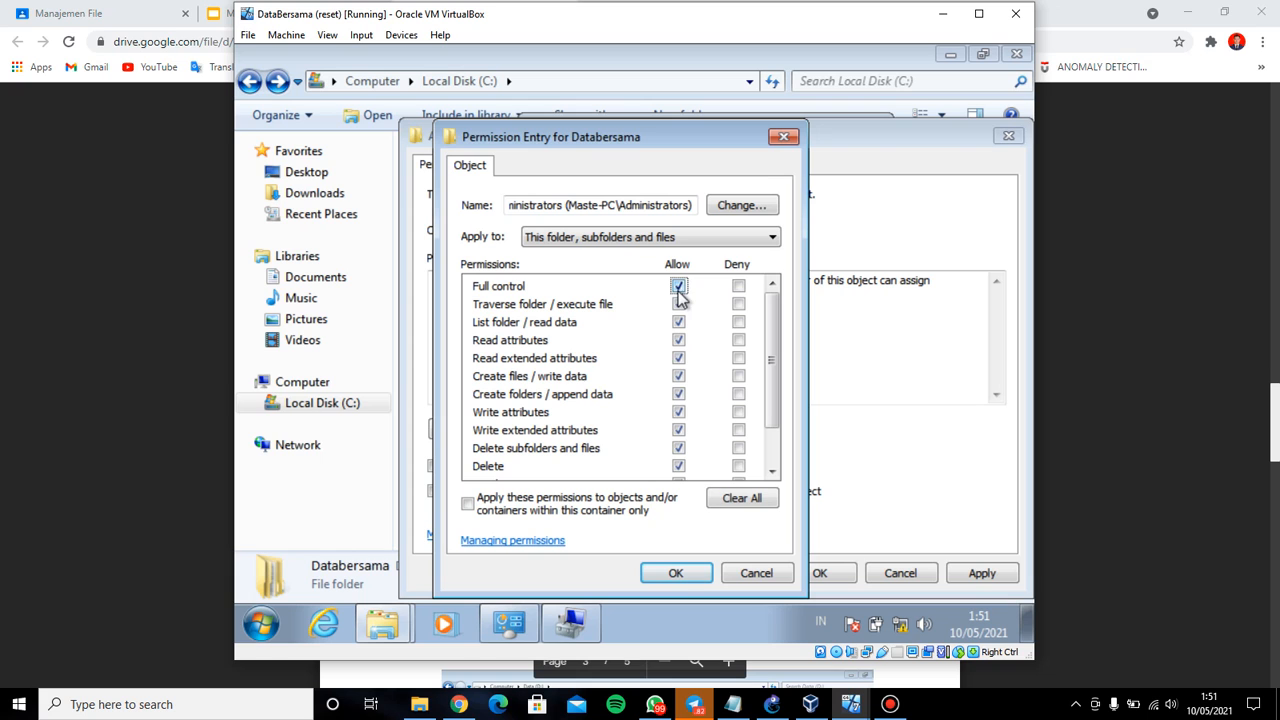
{"action": "left_click", "coordinate": [676, 574]}
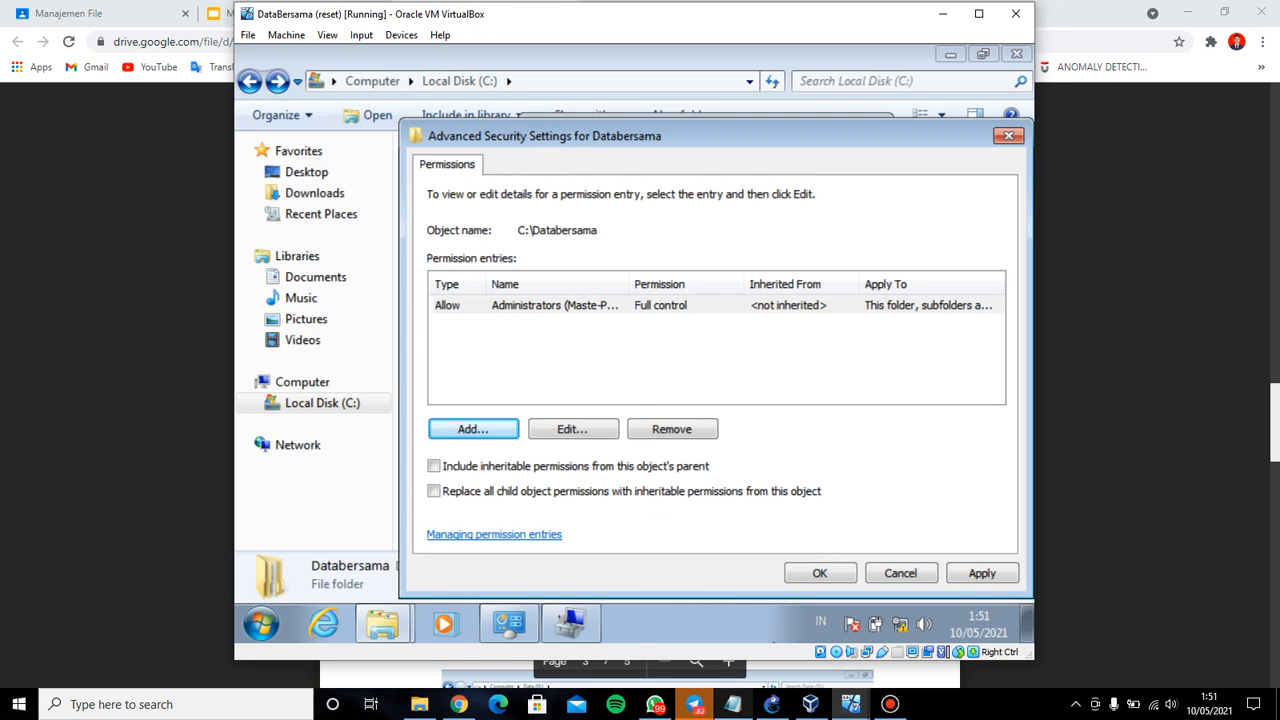
{"action": "left_click", "coordinate": [733, 704]}
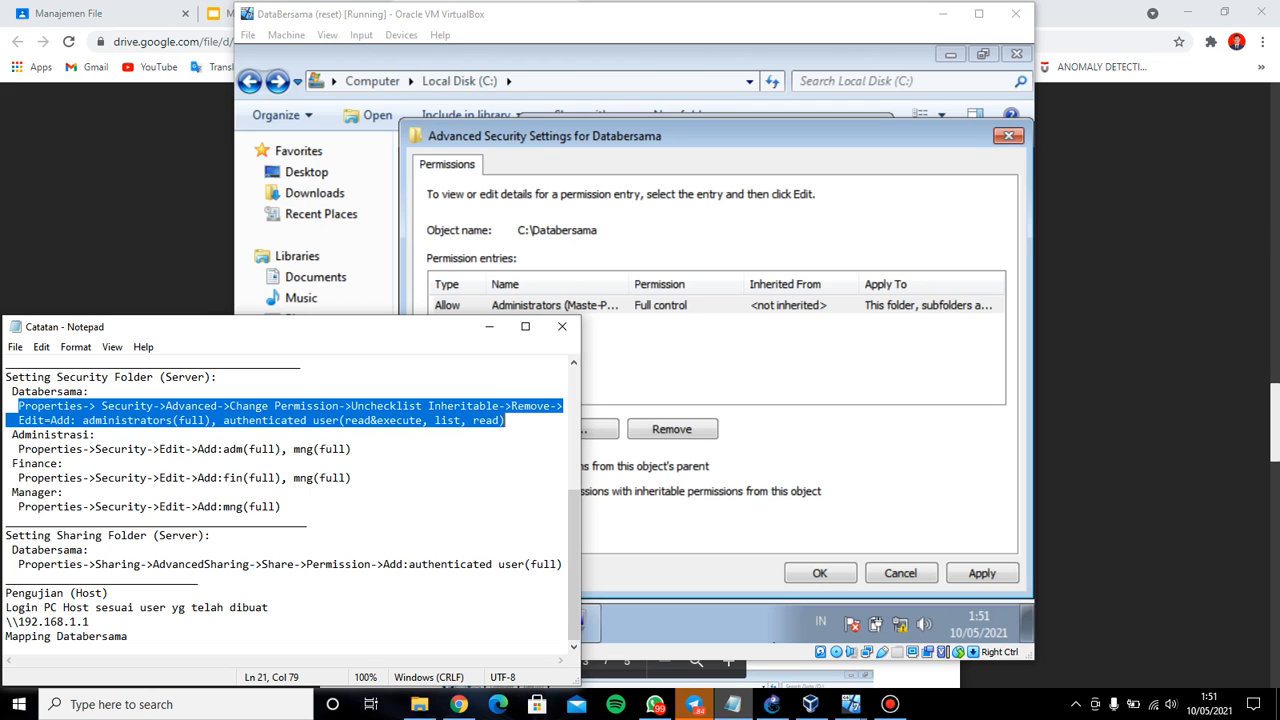
Add a Databersama permission entry for 'authenticated user', resolving to the Authenticated Users group
{"action": "left_click", "coordinate": [733, 704]}
{"action": "left_click", "coordinate": [457, 437]}
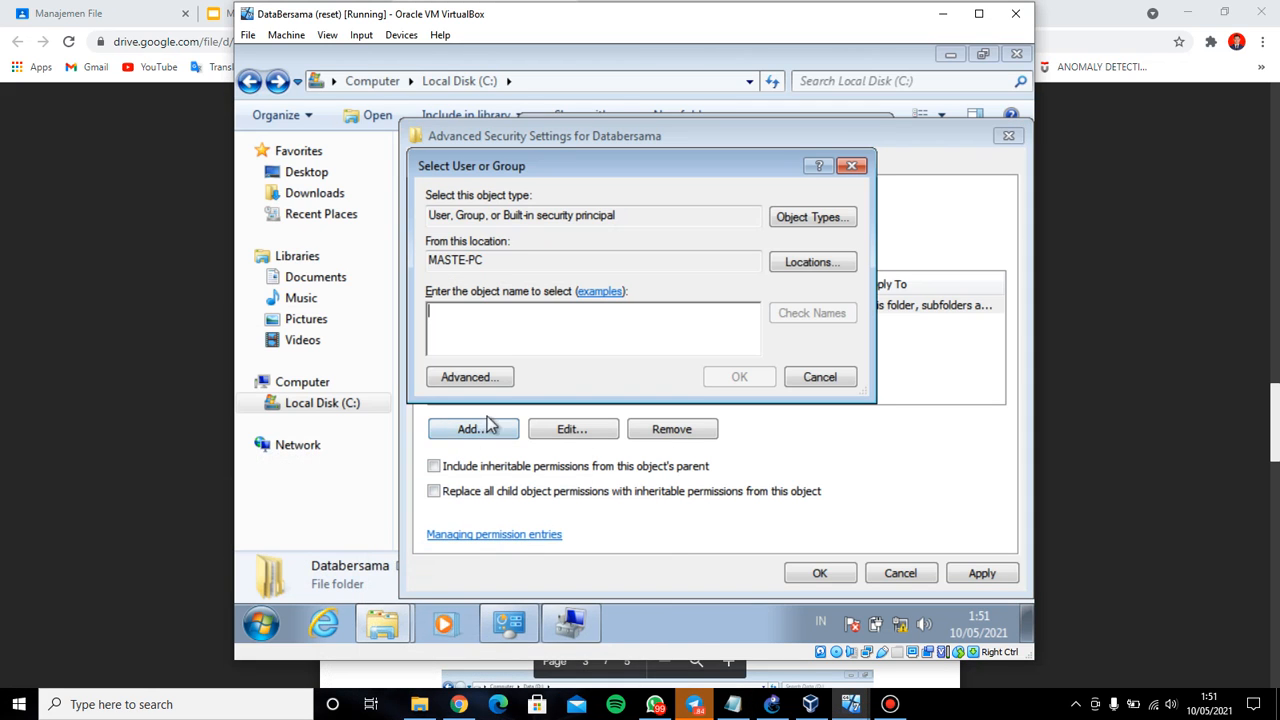
{"action": "type", "text": "au"}
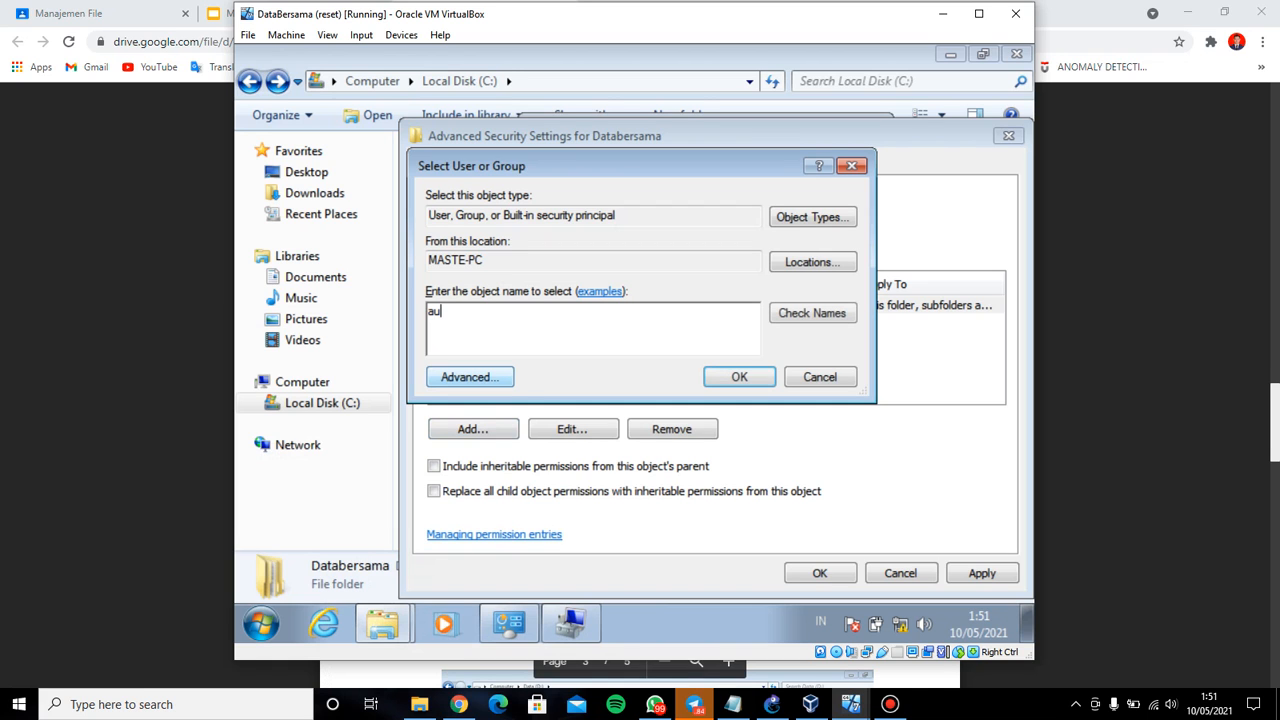
{"action": "left_click", "coordinate": [733, 705]}
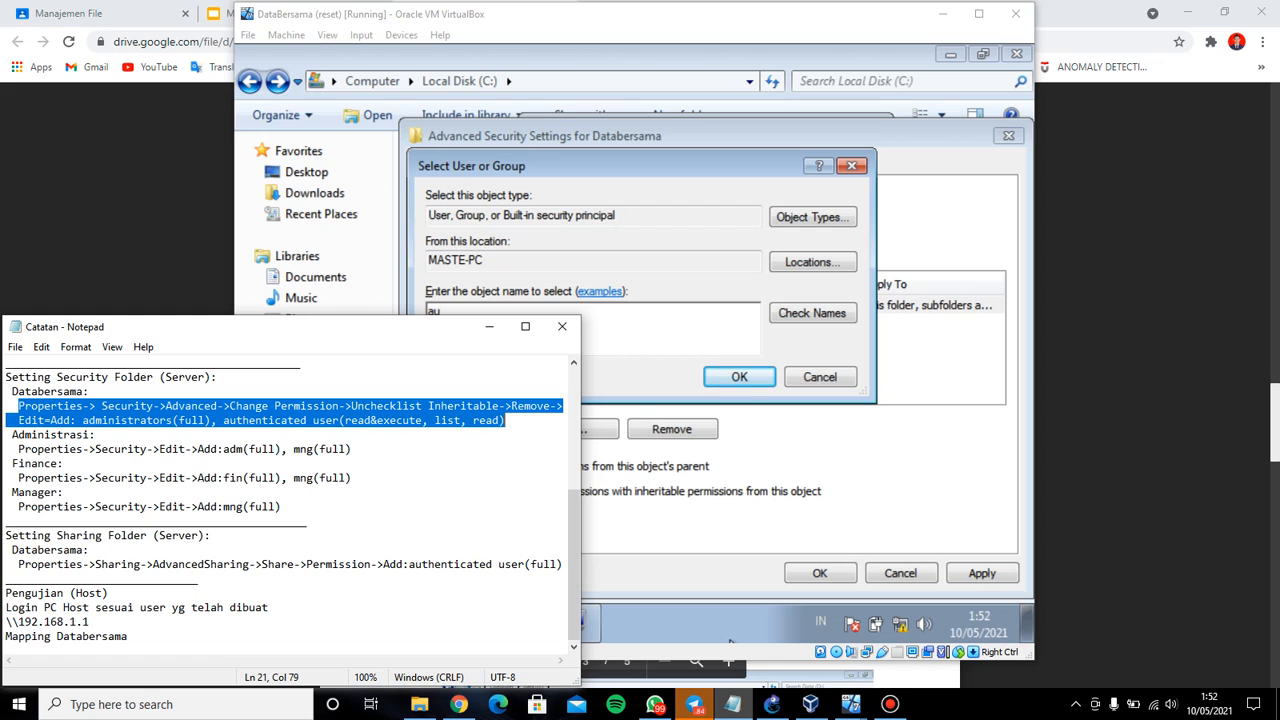
{"action": "left_click", "coordinate": [733, 705]}
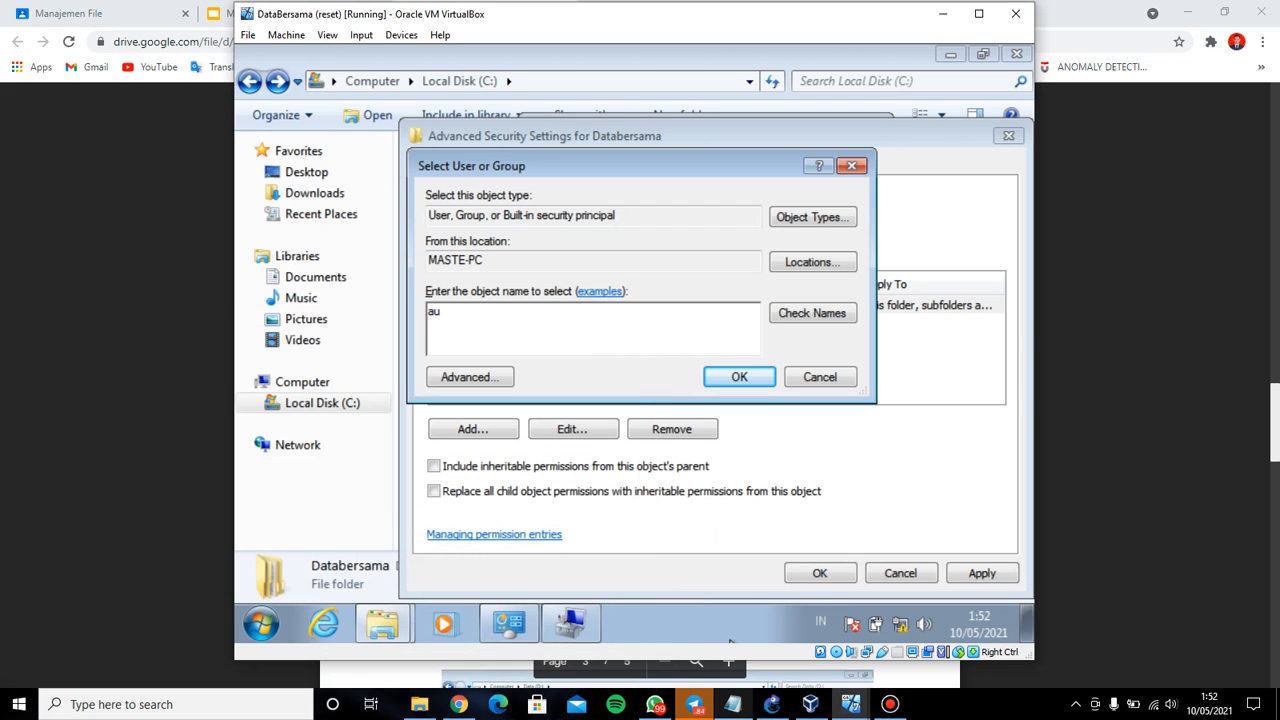
{"action": "type", "text": "thenticated user"}
{"action": "key", "text": "alt+Tab"}
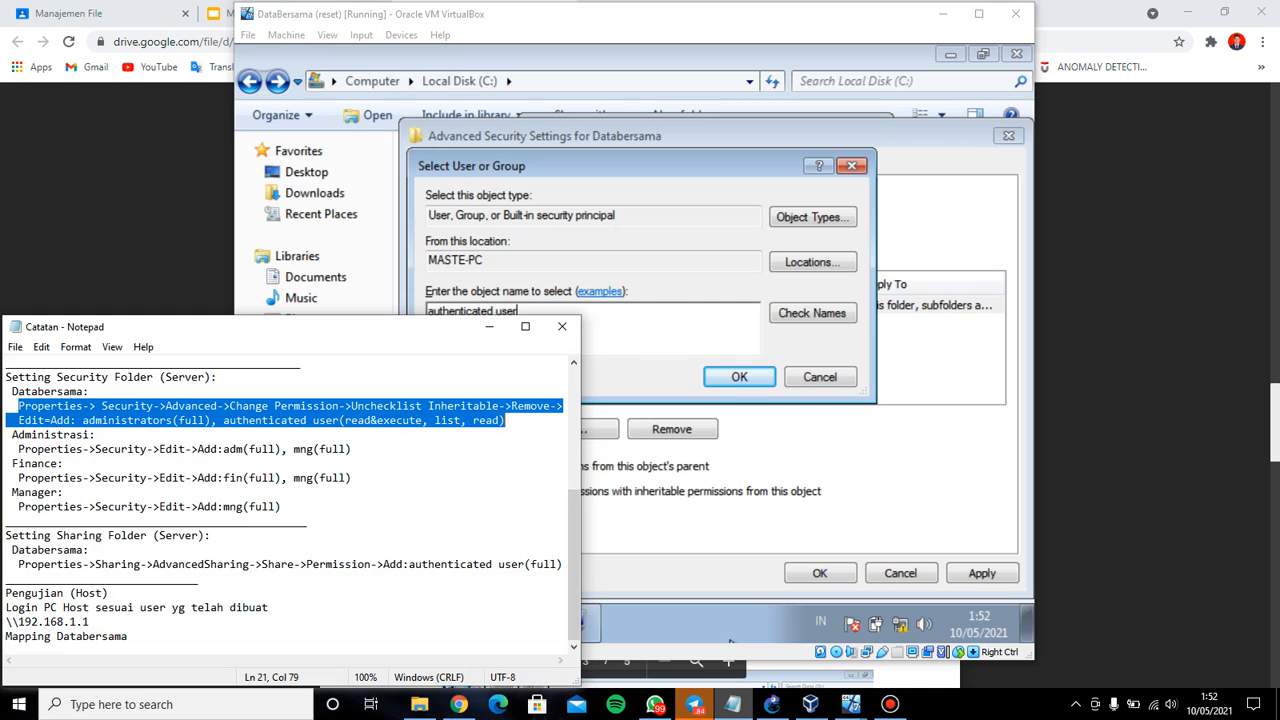
{"action": "left_click", "coordinate": [733, 704]}
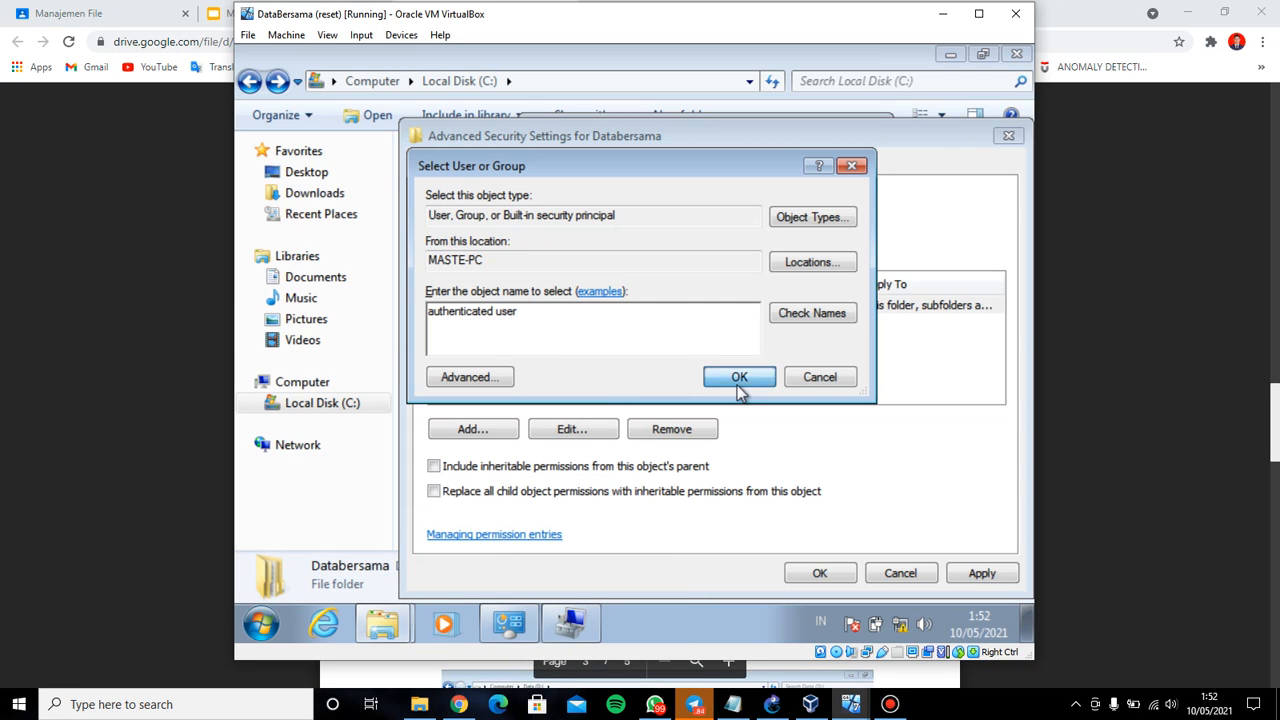
{"action": "left_click", "coordinate": [739, 377]}
{"action": "key", "text": "alt+Tab"}
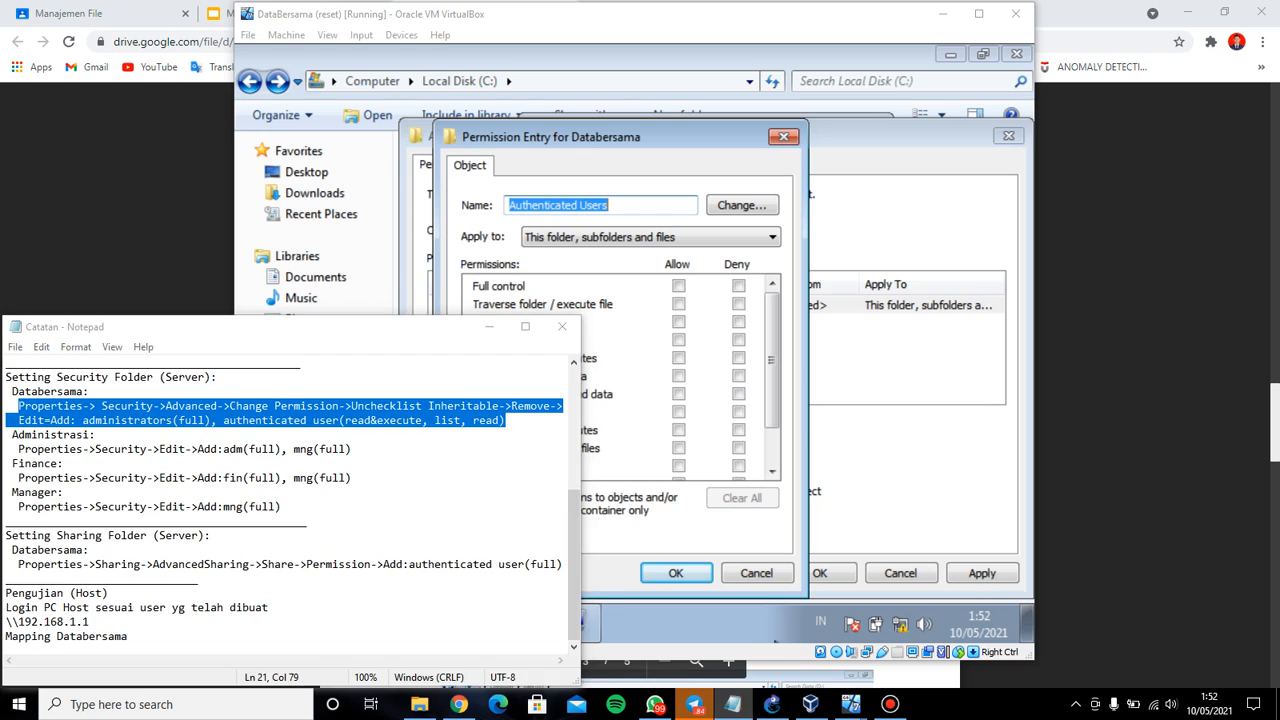
In the Authenticated Users permission entry, allow Read attributes
{"action": "key", "text": "alt+Tab"}
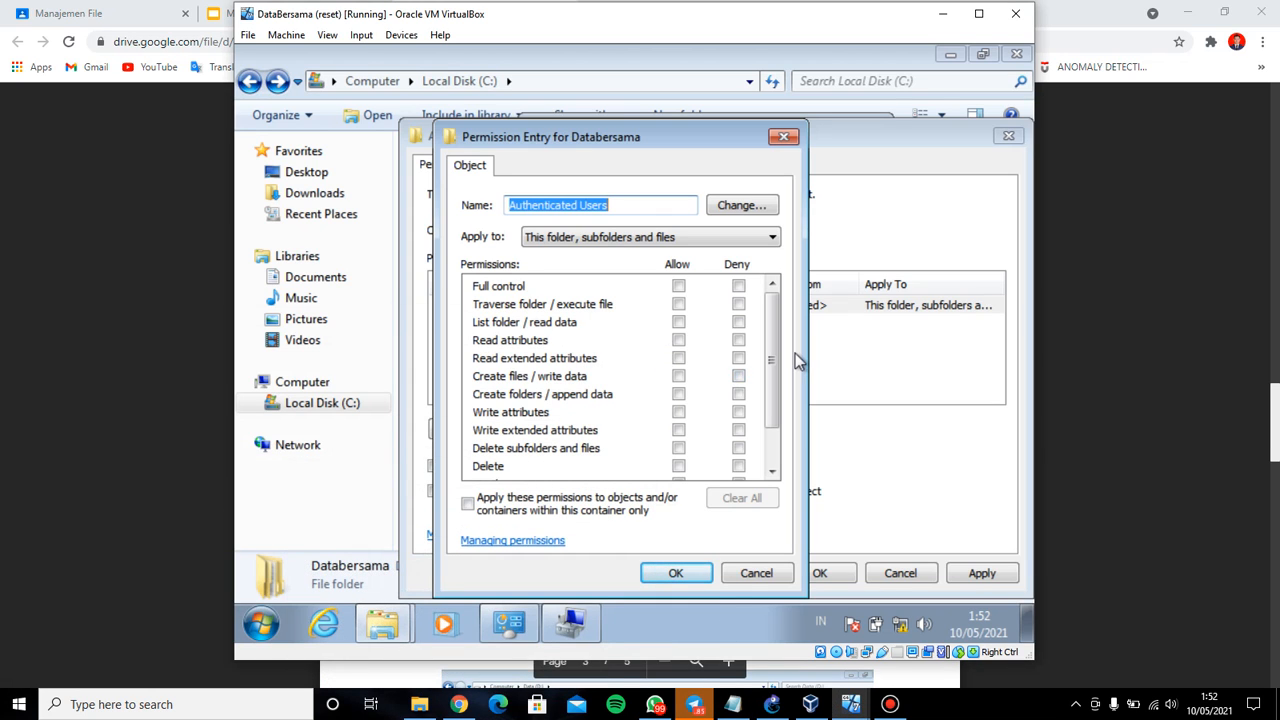
{"action": "left_click_drag", "start_coordinate": [781, 381], "coordinate": [780, 463]}
{"action": "left_click", "coordinate": [733, 704]}
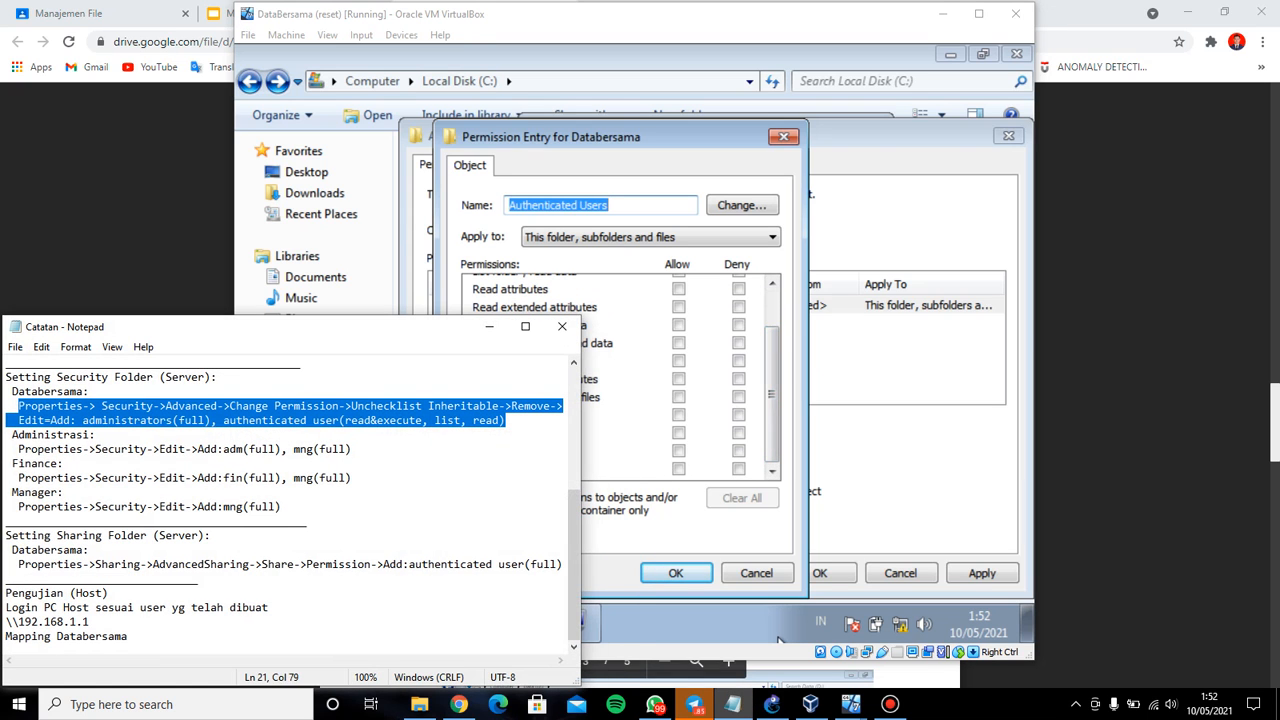
{"action": "left_click", "coordinate": [733, 704]}
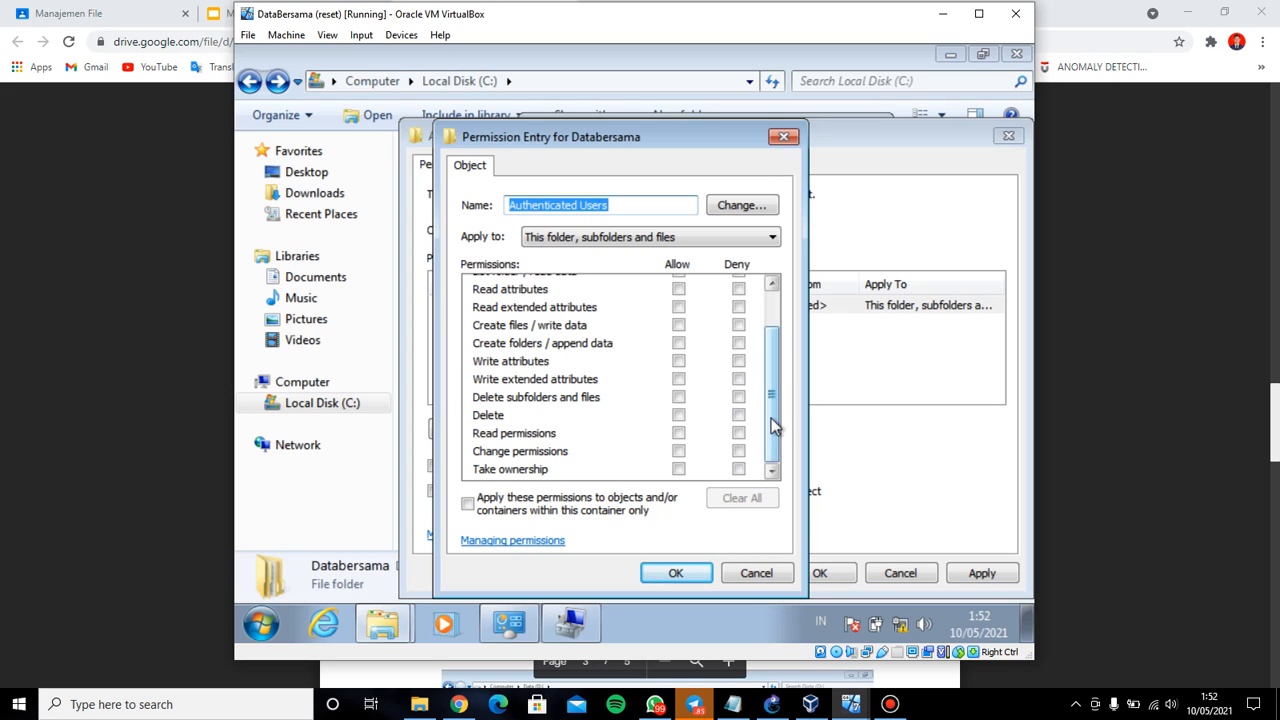
{"action": "left_click_drag", "start_coordinate": [775, 425], "coordinate": [773, 323]}
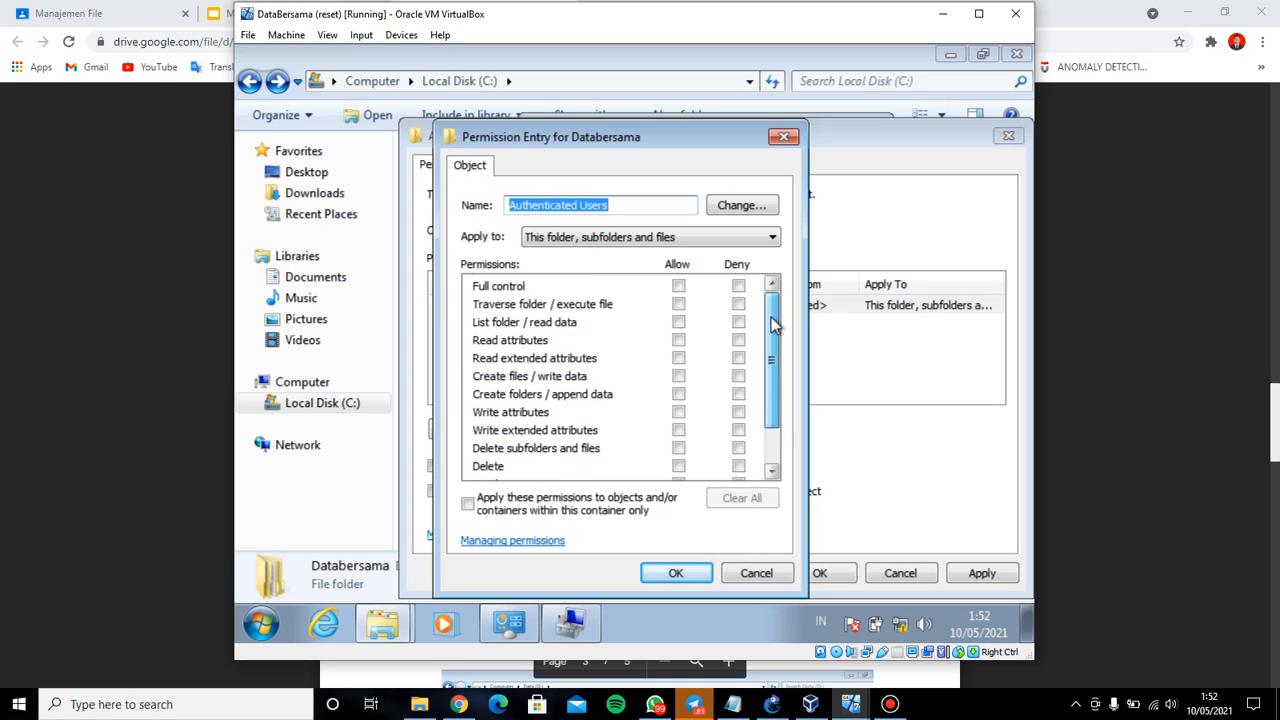
{"action": "left_click_drag", "start_coordinate": [771, 357], "coordinate": [779, 423]}
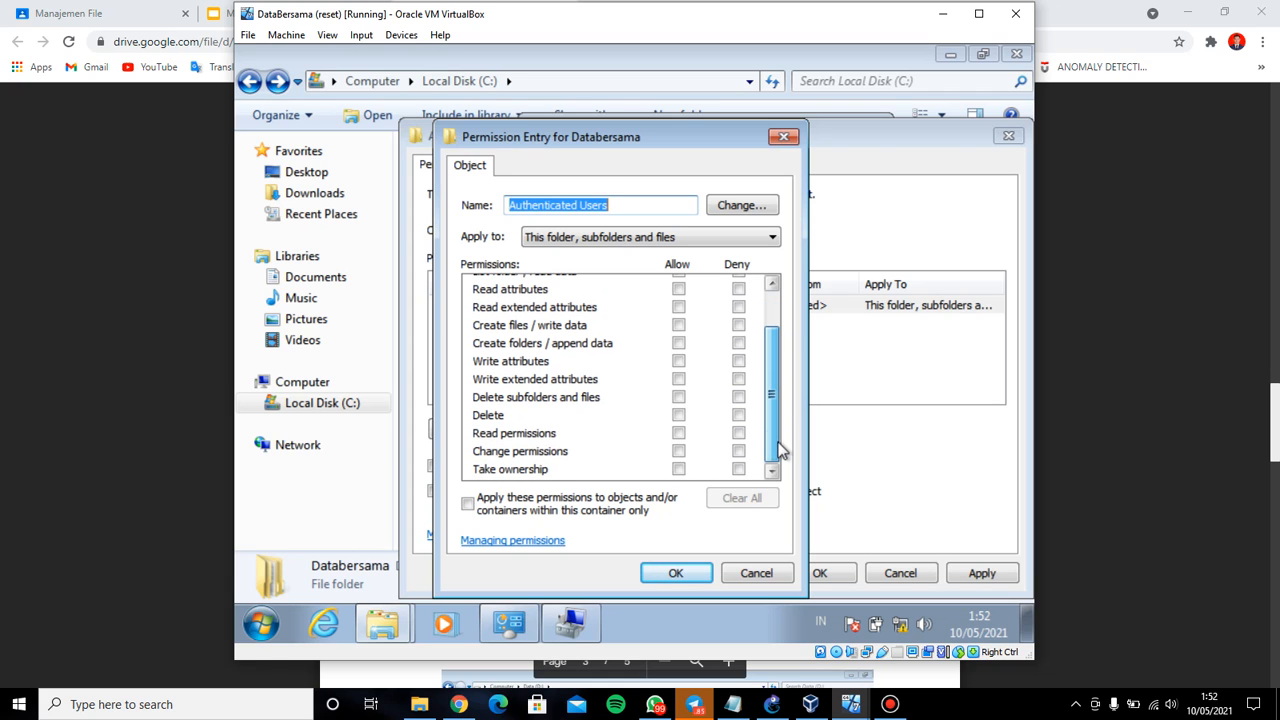
{"action": "left_click", "coordinate": [733, 704]}
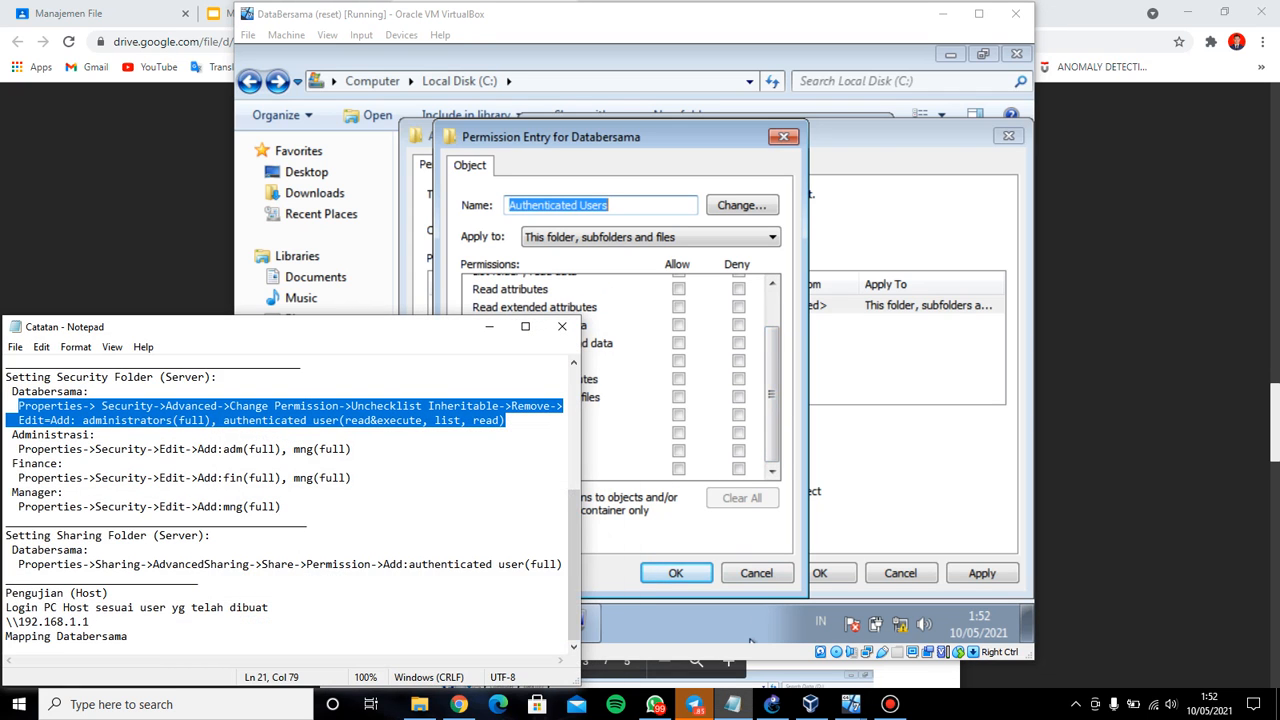
{"action": "left_click", "coordinate": [750, 640]}
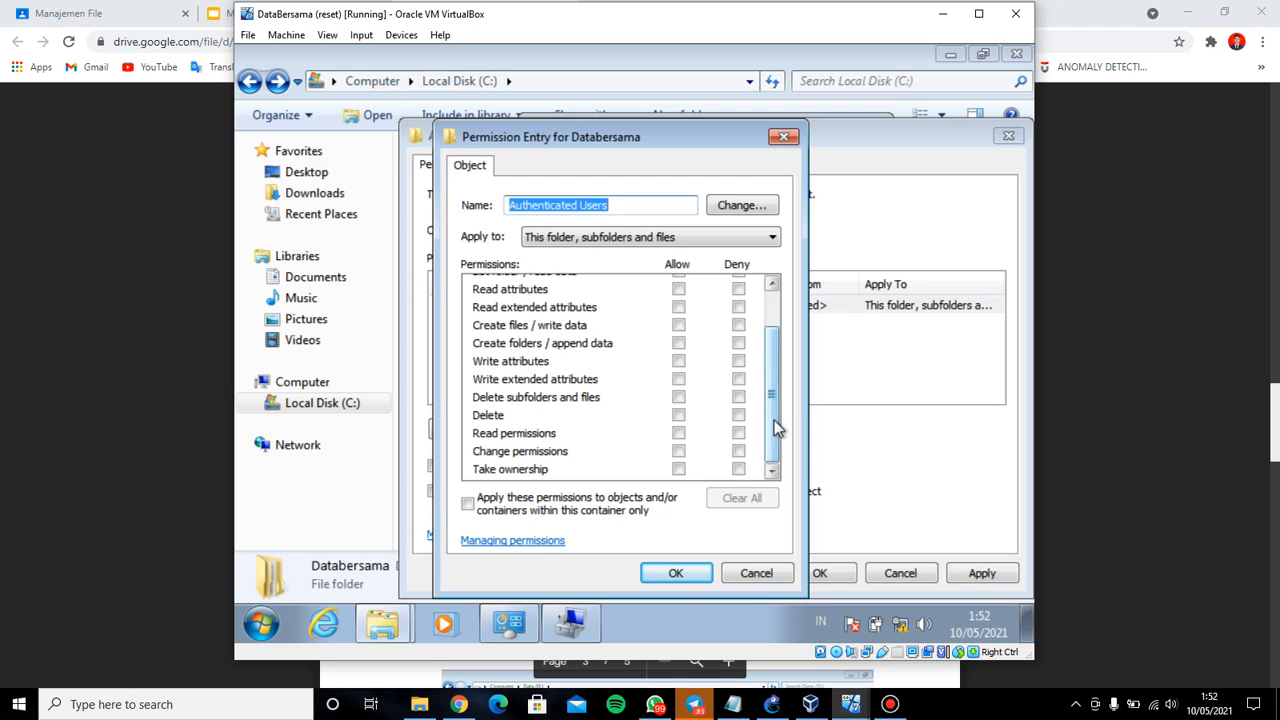
{"action": "left_click_drag", "start_coordinate": [774, 420], "coordinate": [771, 384]}
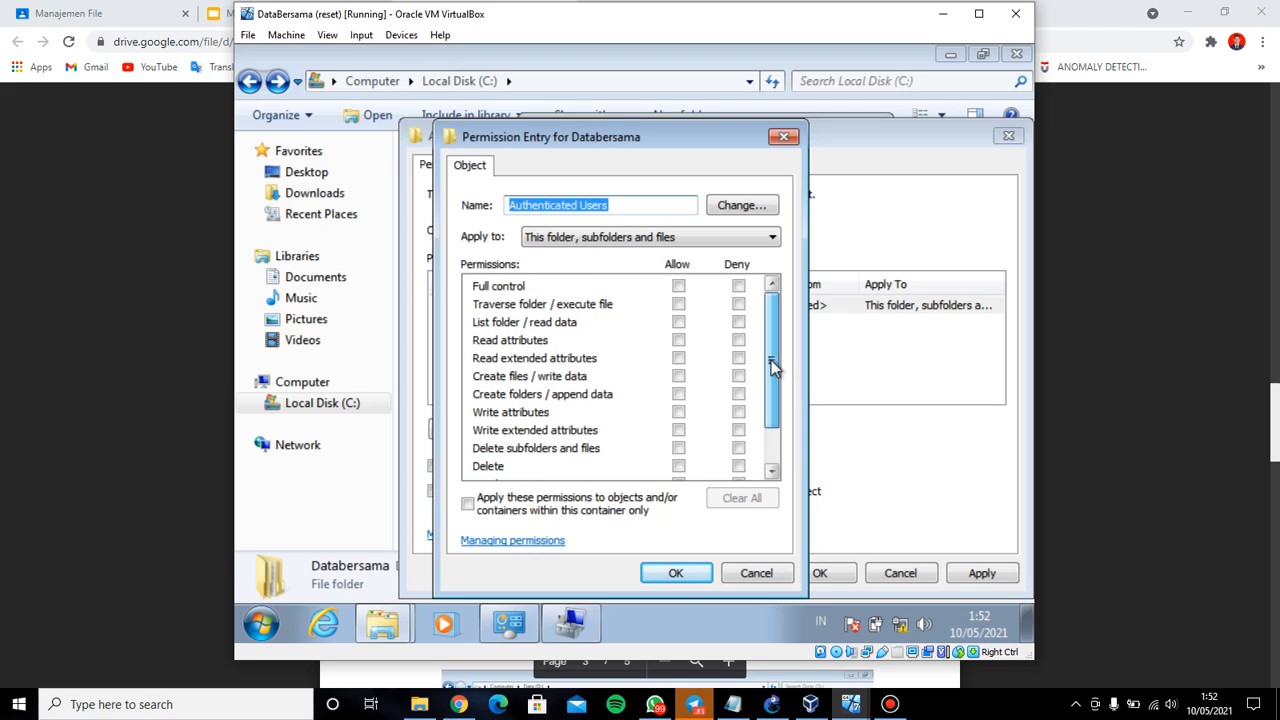
{"action": "left_click", "coordinate": [679, 341]}
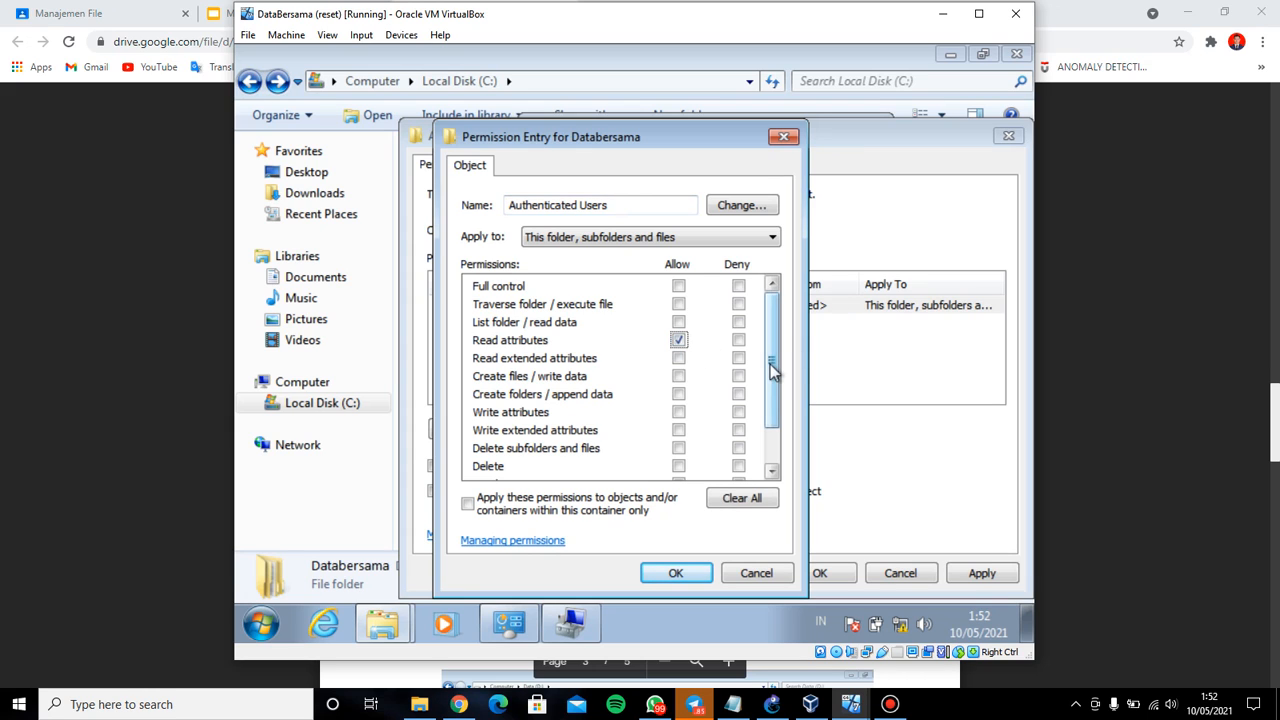
Also allow List folder / read data and save the Authenticated Users entry
{"action": "mouse_move", "coordinate": [771, 380]}
{"action": "left_mouse_down"}
{"action": "mouse_move", "coordinate": [770, 437]}
{"action": "mouse_move", "coordinate": [772, 366]}
{"action": "left_mouse_up"}
{"action": "left_click", "coordinate": [733, 704]}
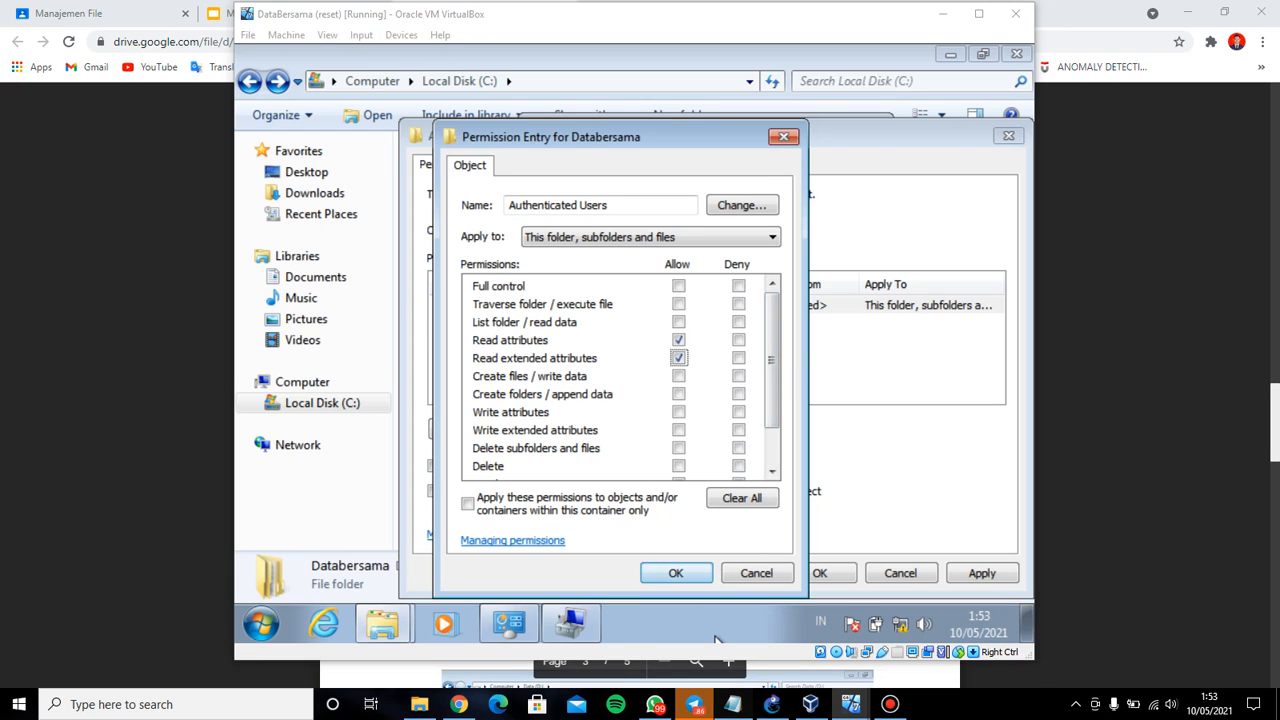
{"action": "left_click", "coordinate": [733, 704]}
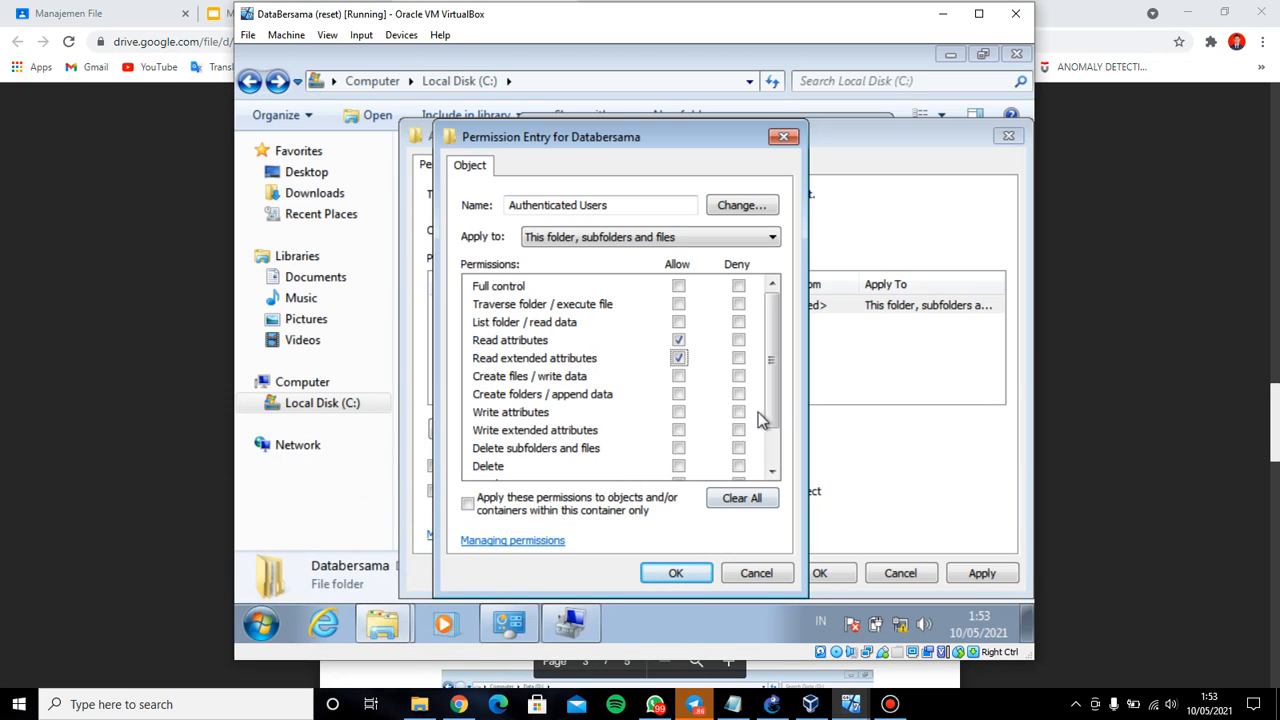
{"action": "left_click_drag", "start_coordinate": [772, 405], "coordinate": [772, 405]}
{"action": "left_click", "coordinate": [678, 319]}
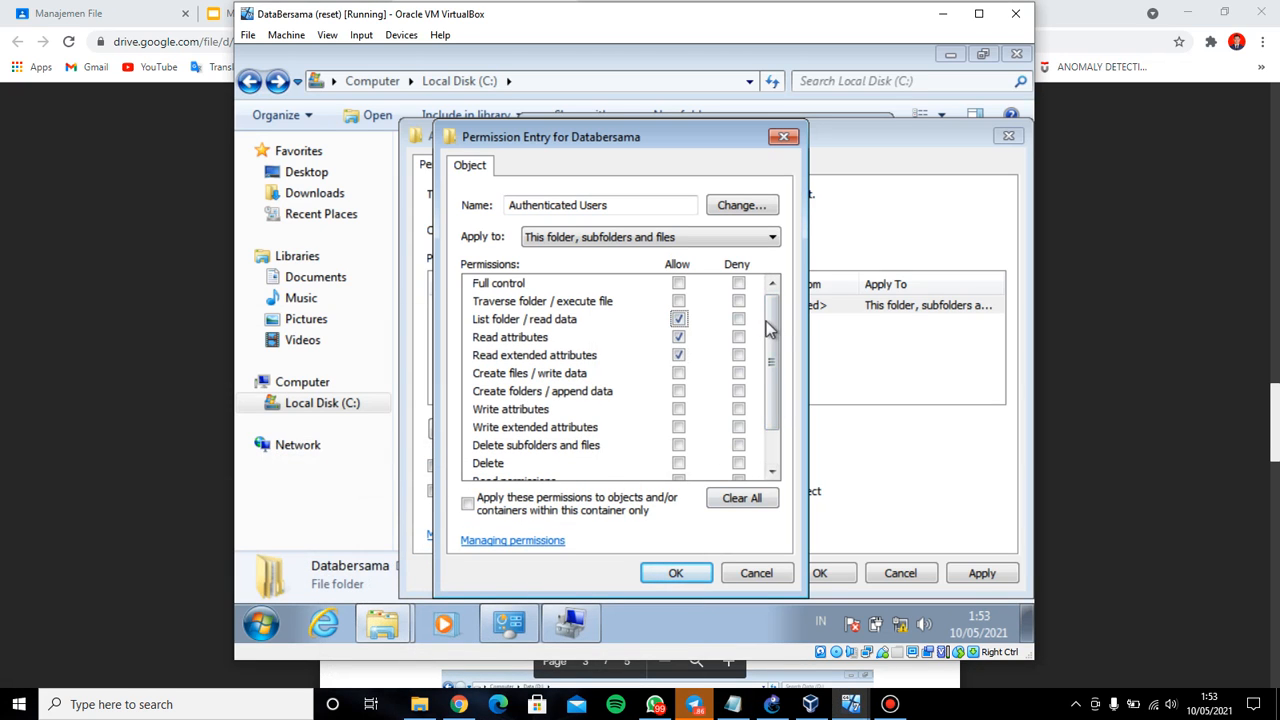
{"action": "left_click_drag", "start_coordinate": [769, 330], "coordinate": [776, 303]}
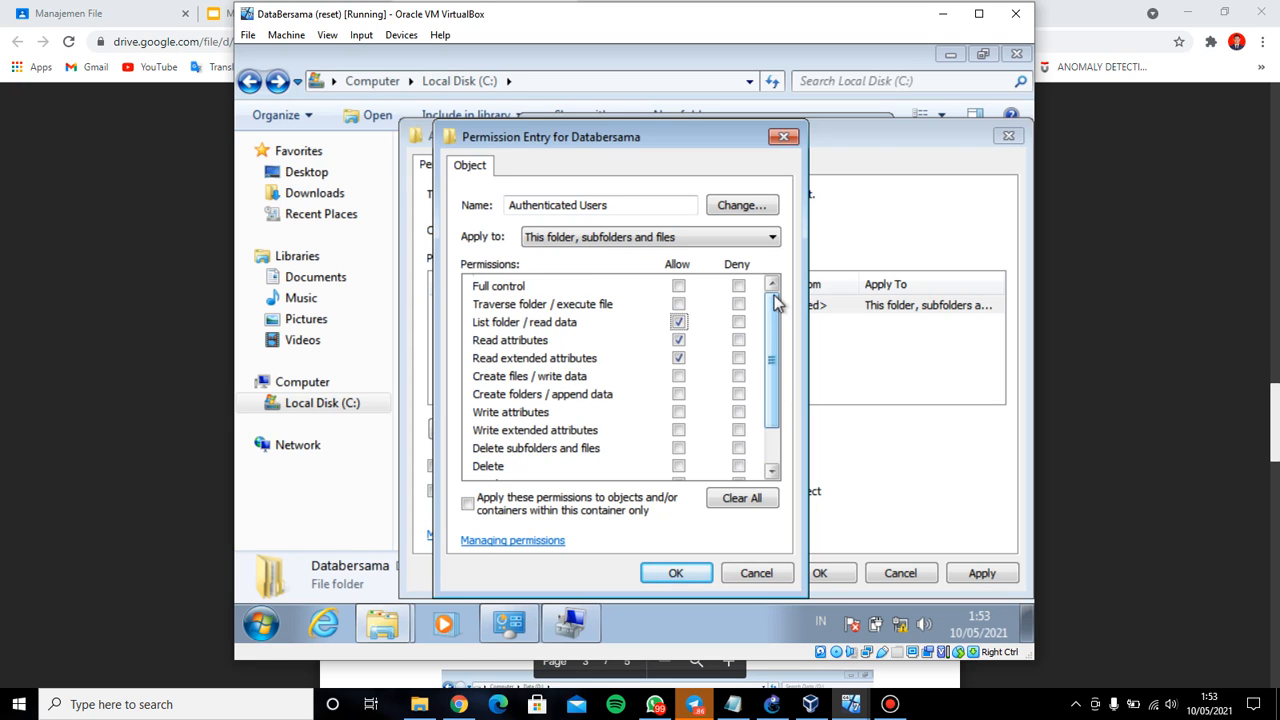
{"action": "left_click", "coordinate": [687, 575]}
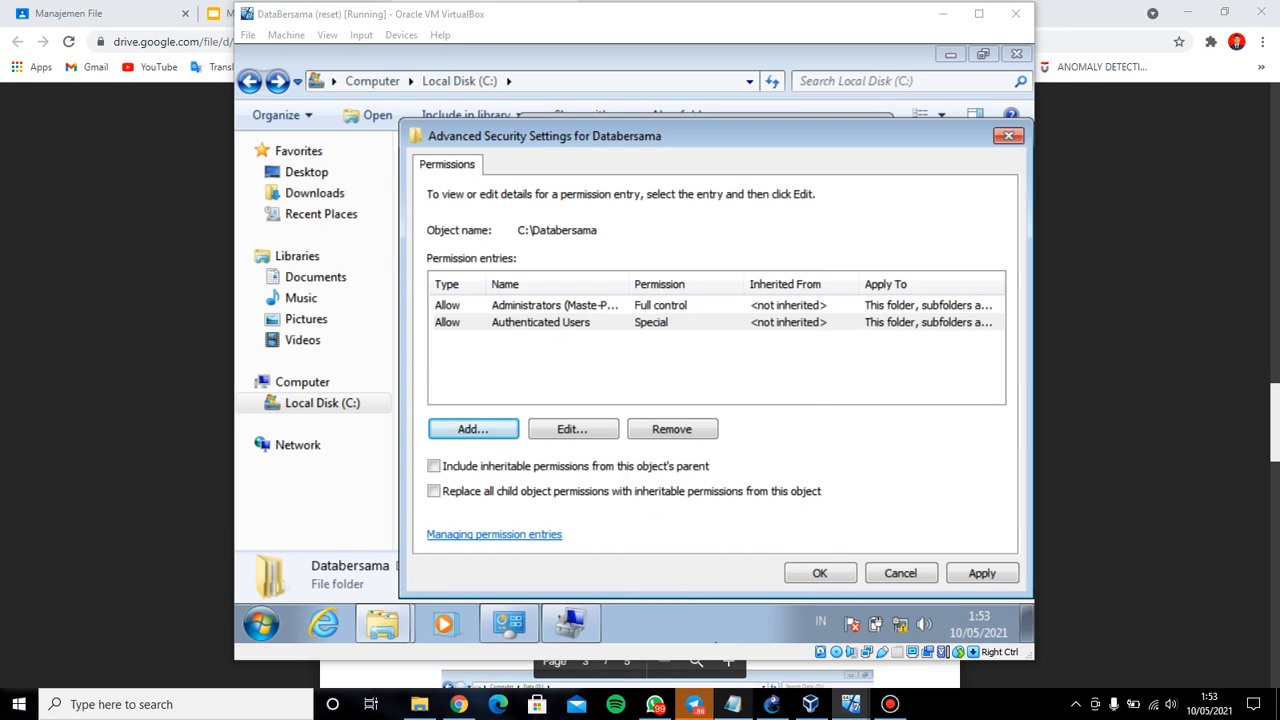
{"action": "left_click", "coordinate": [733, 704]}
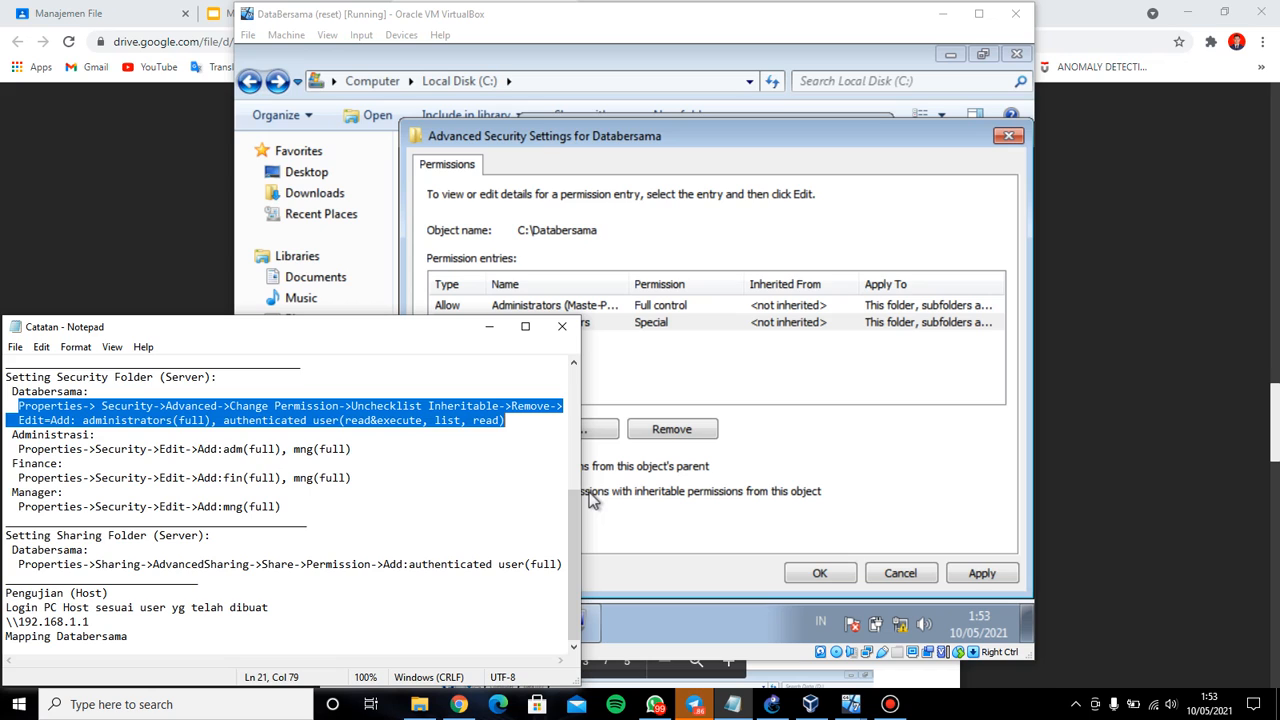
Apply Databersama's new permissions and close its security and properties dialogs
{"action": "left_click", "coordinate": [199, 449]}
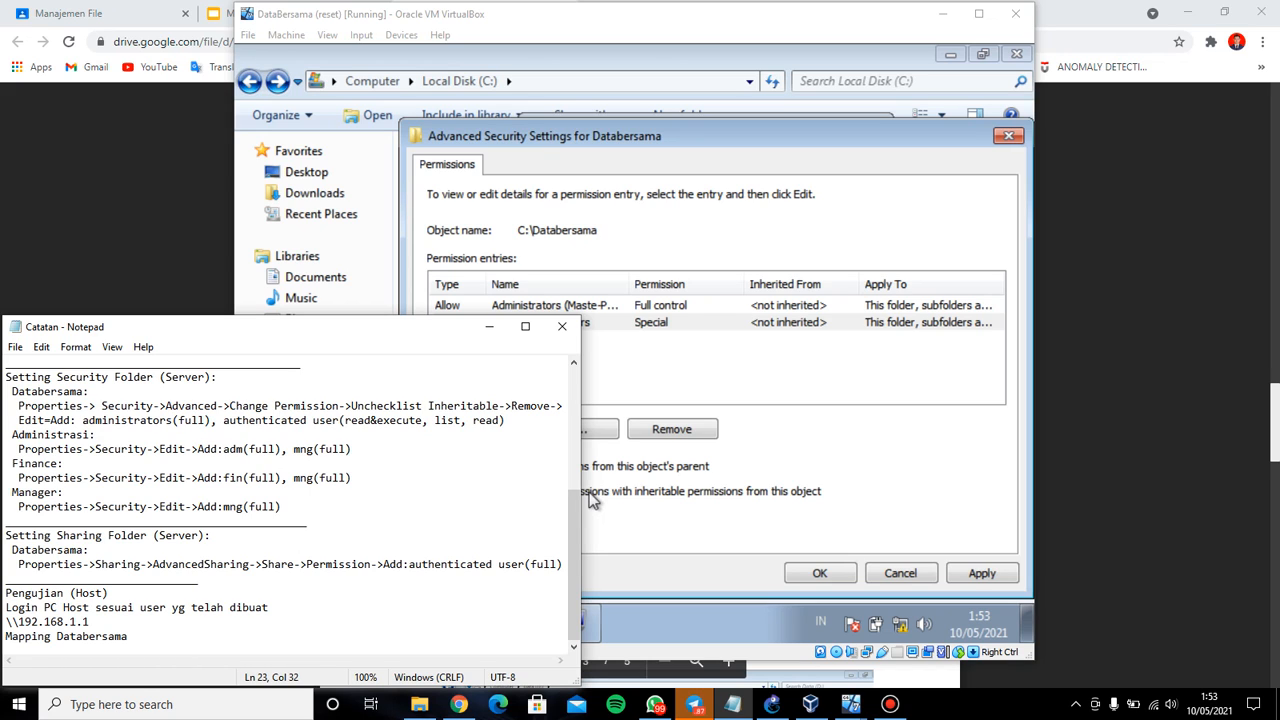
{"action": "left_click", "coordinate": [833, 523]}
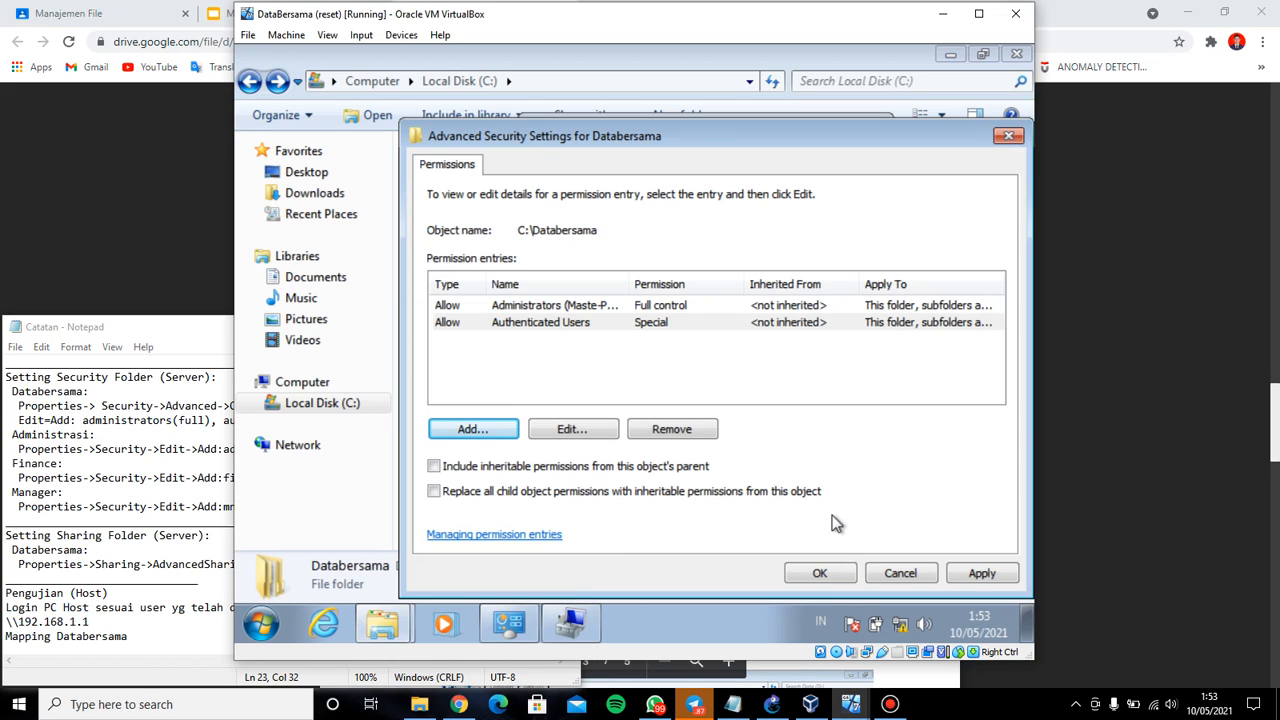
{"action": "left_click", "coordinate": [980, 576]}
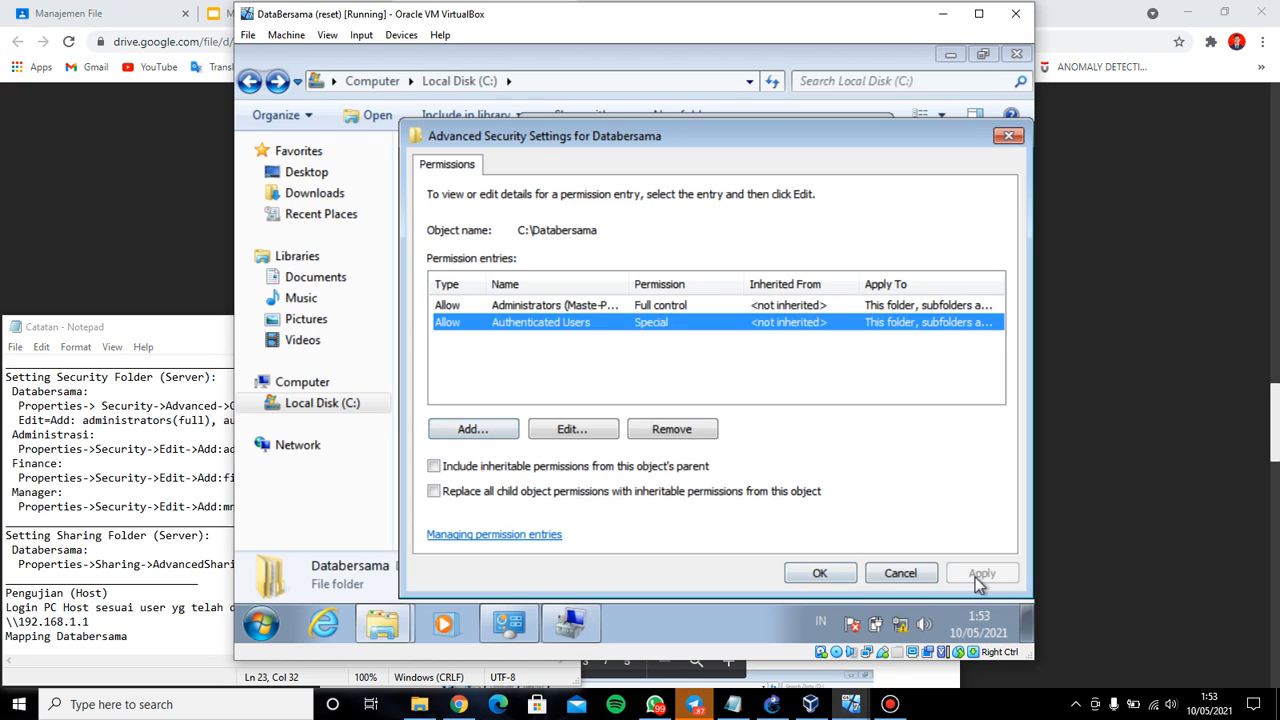
{"action": "left_click", "coordinate": [836, 582]}
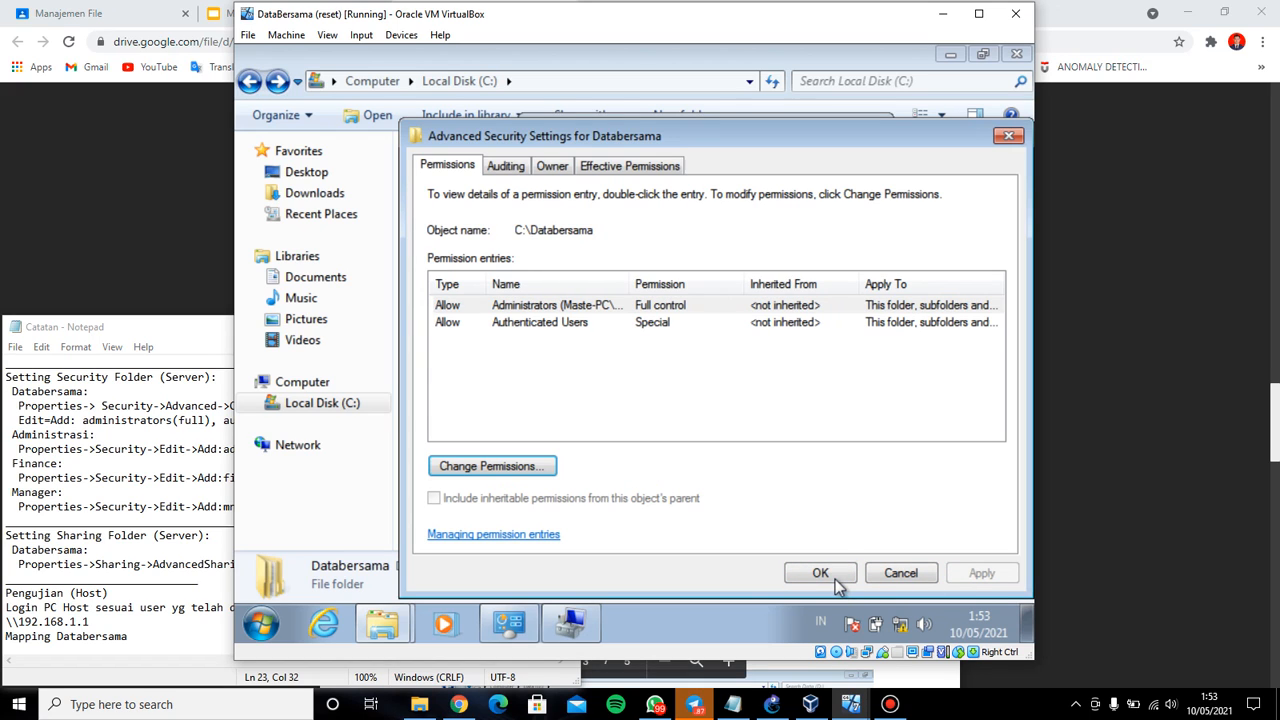
{"action": "left_click", "coordinate": [834, 579]}
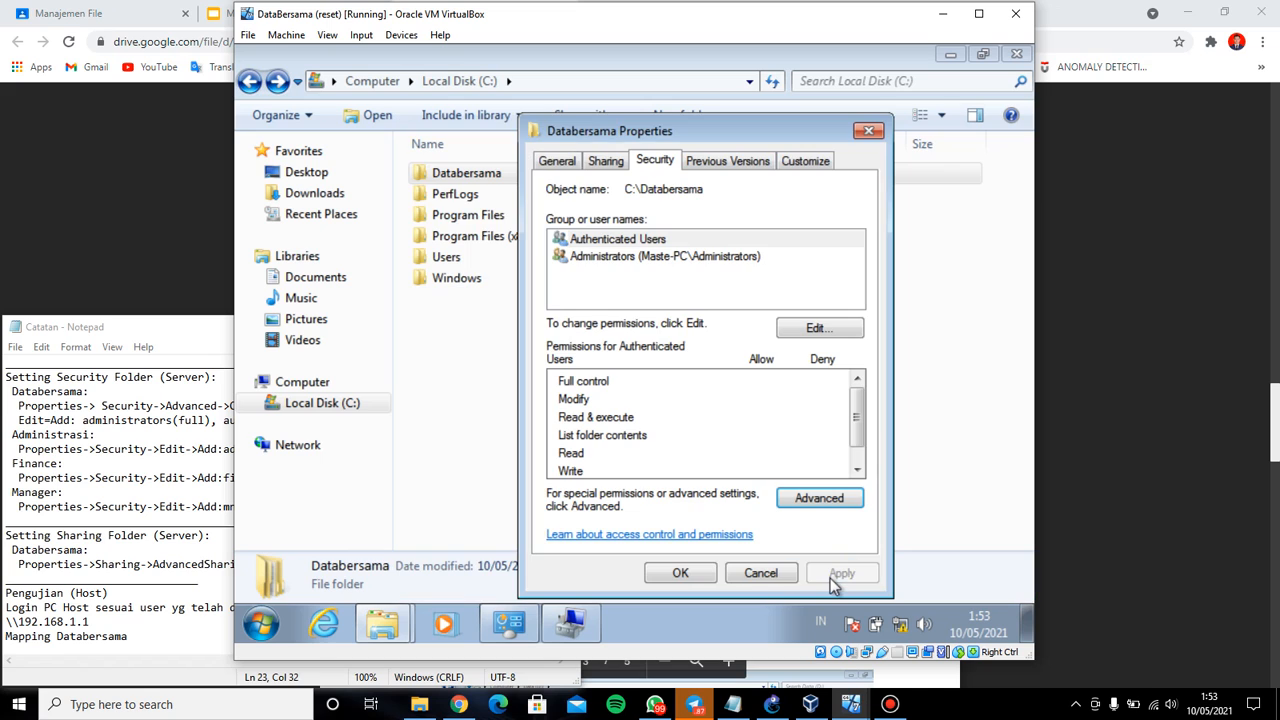
{"action": "left_click", "coordinate": [684, 574]}
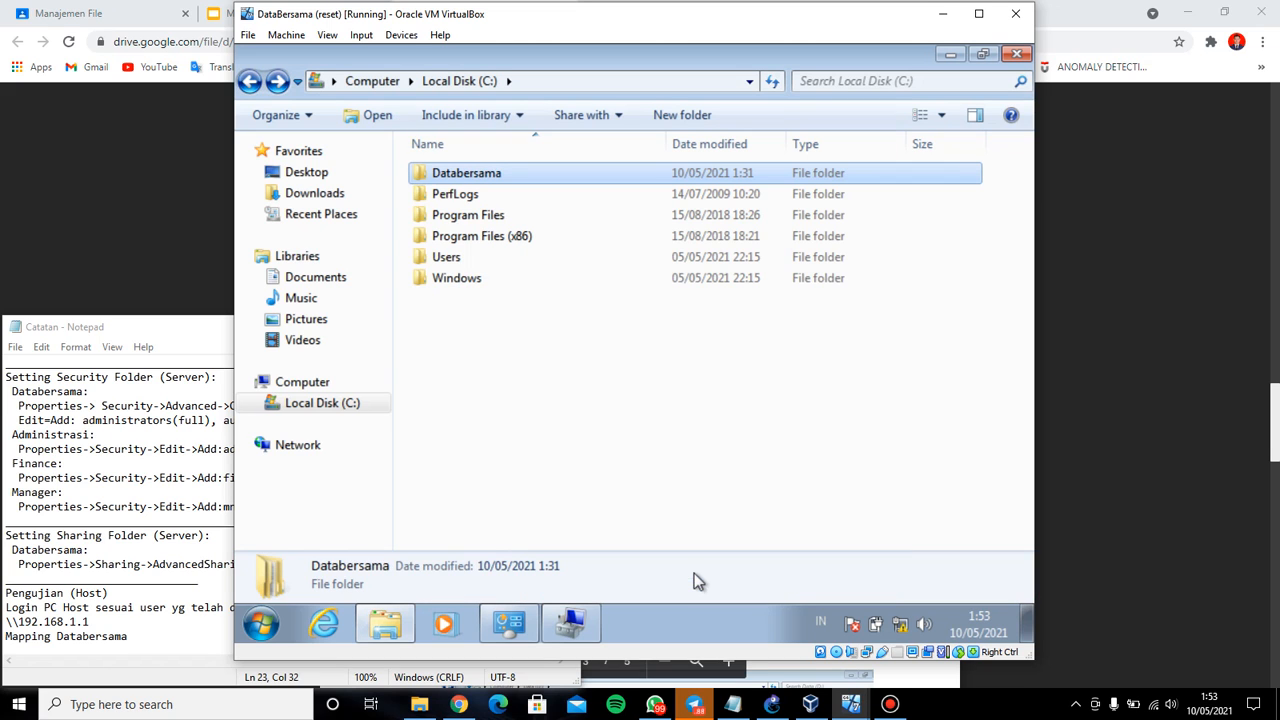
{"action": "left_click", "coordinate": [733, 704]}
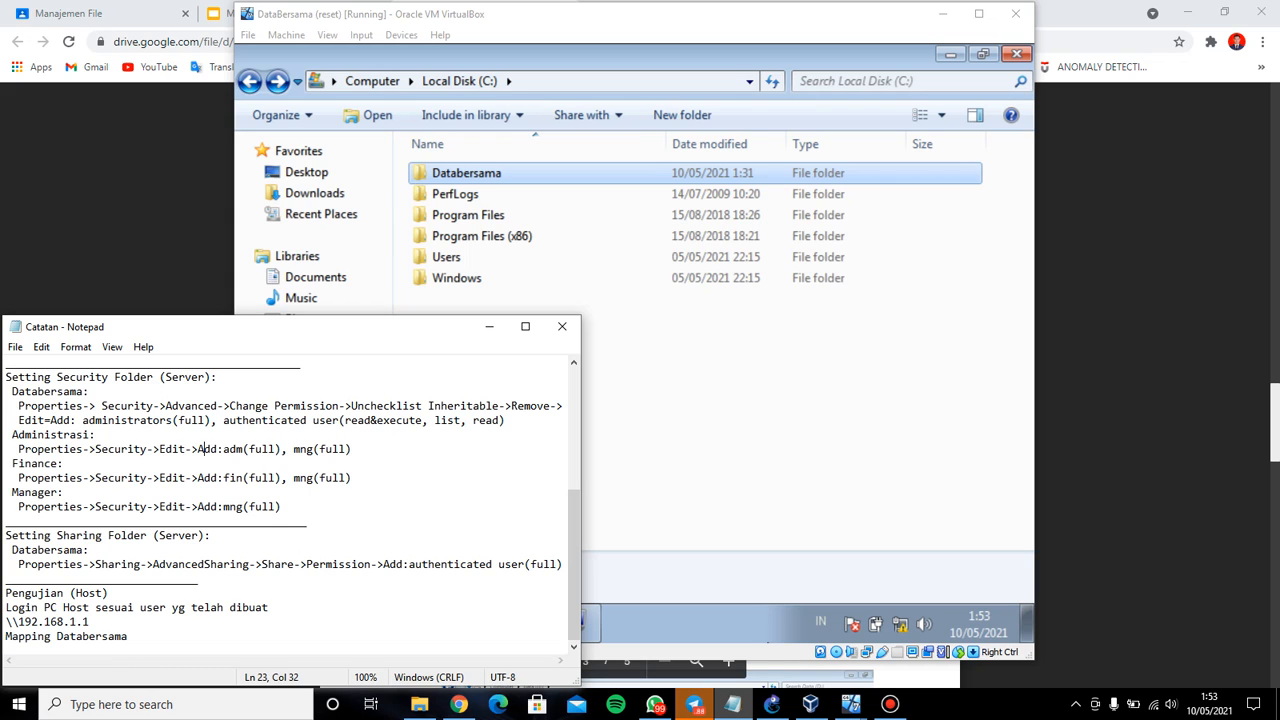
Inside Databersama, open administrasi's Properties and begin adding a user to its Security permissions
{"action": "left_click", "coordinate": [733, 704]}
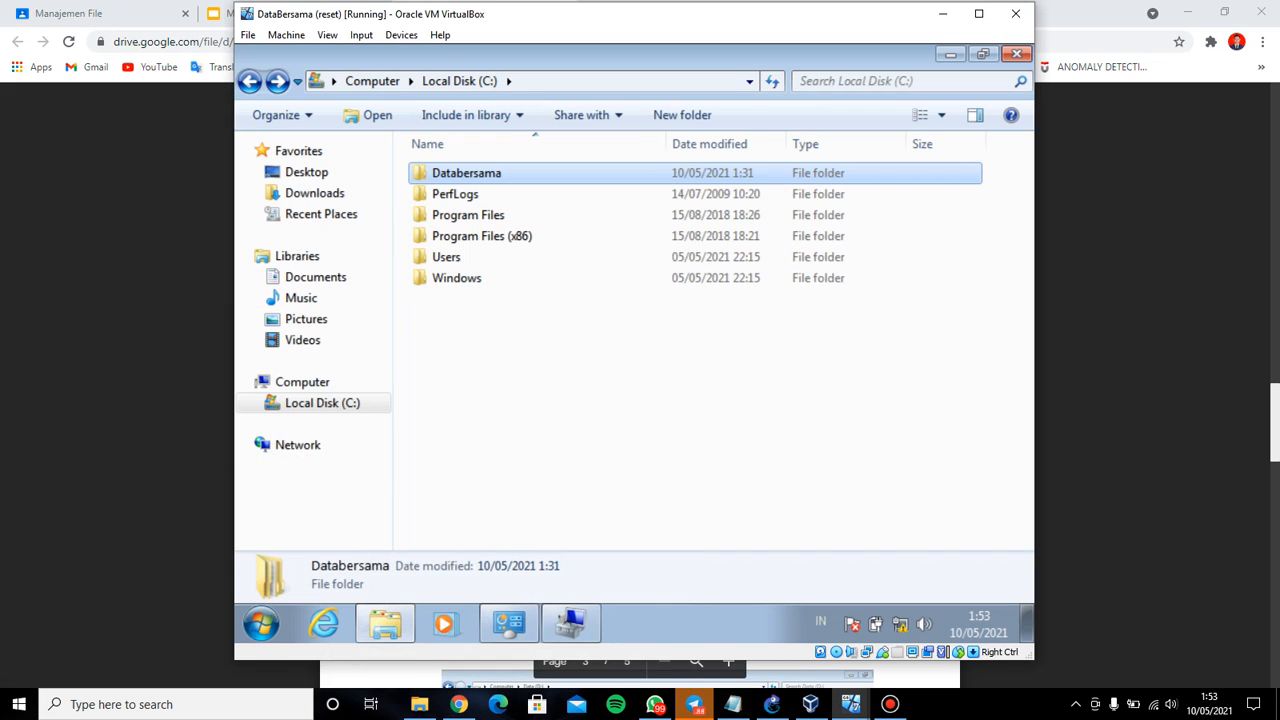
{"action": "double_click", "coordinate": [530, 180]}
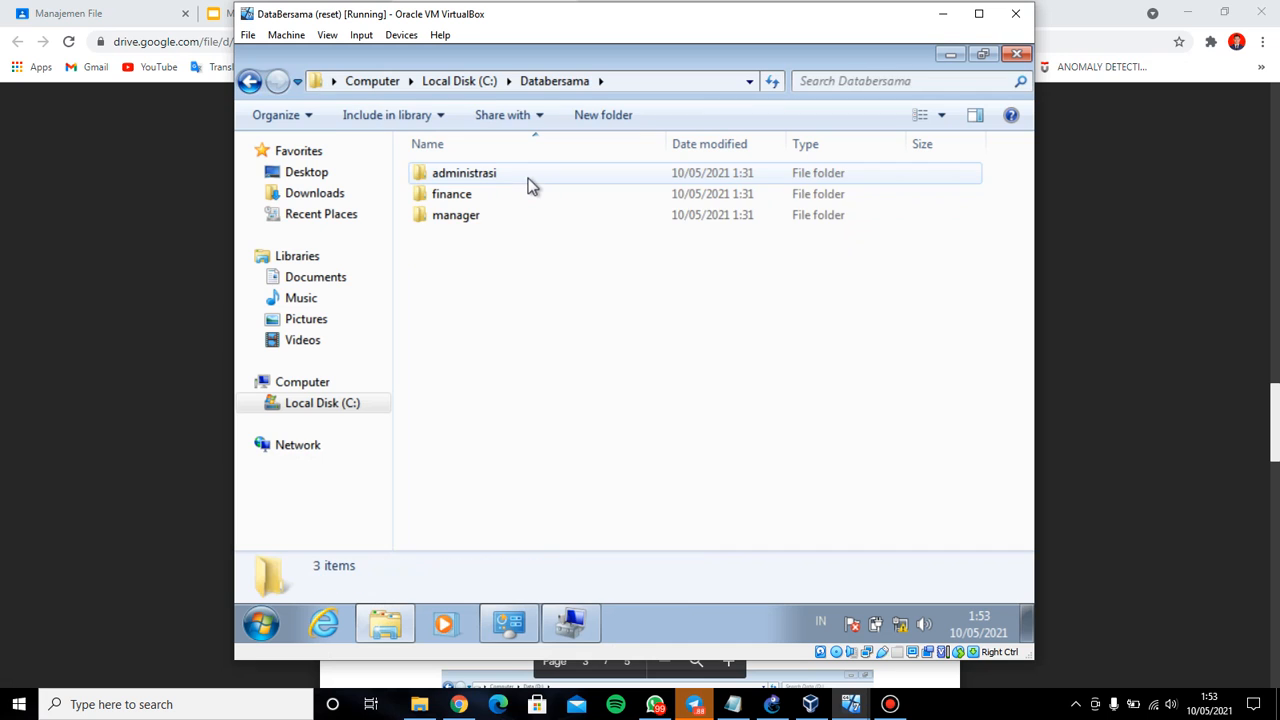
{"action": "left_click", "coordinate": [530, 183]}
{"action": "right_click", "coordinate": [528, 180]}
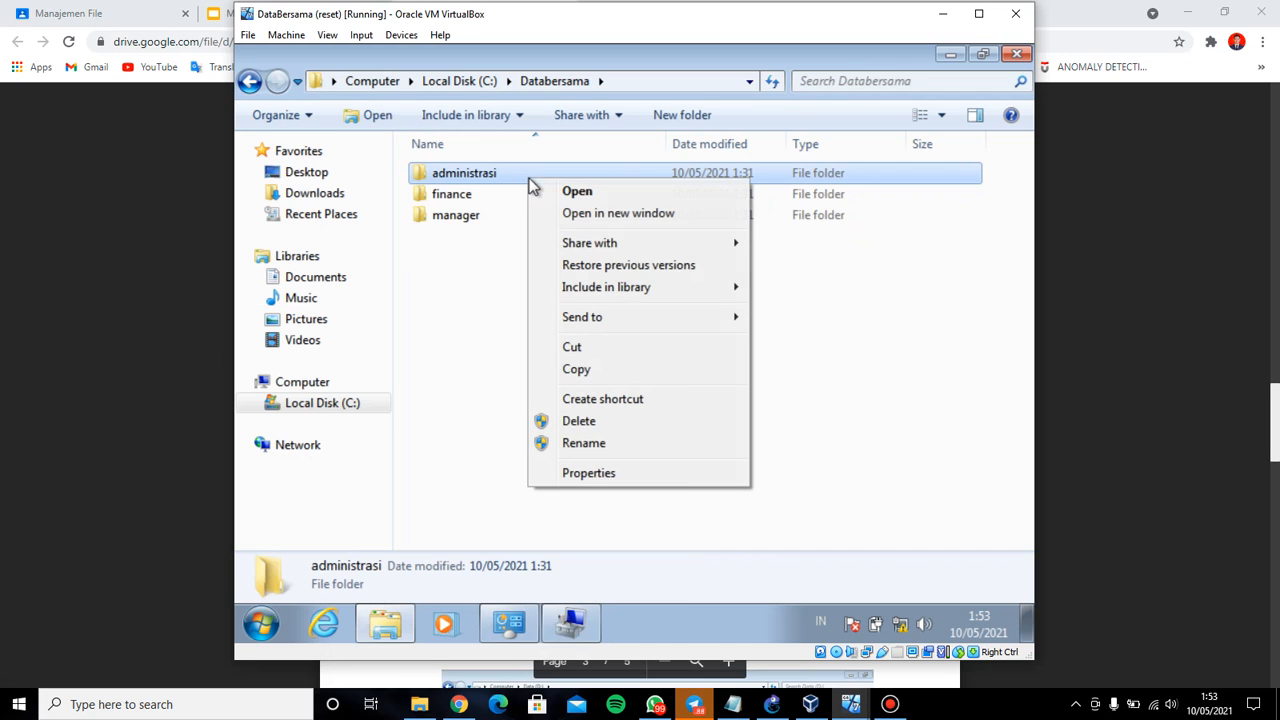
{"action": "left_click", "coordinate": [678, 476]}
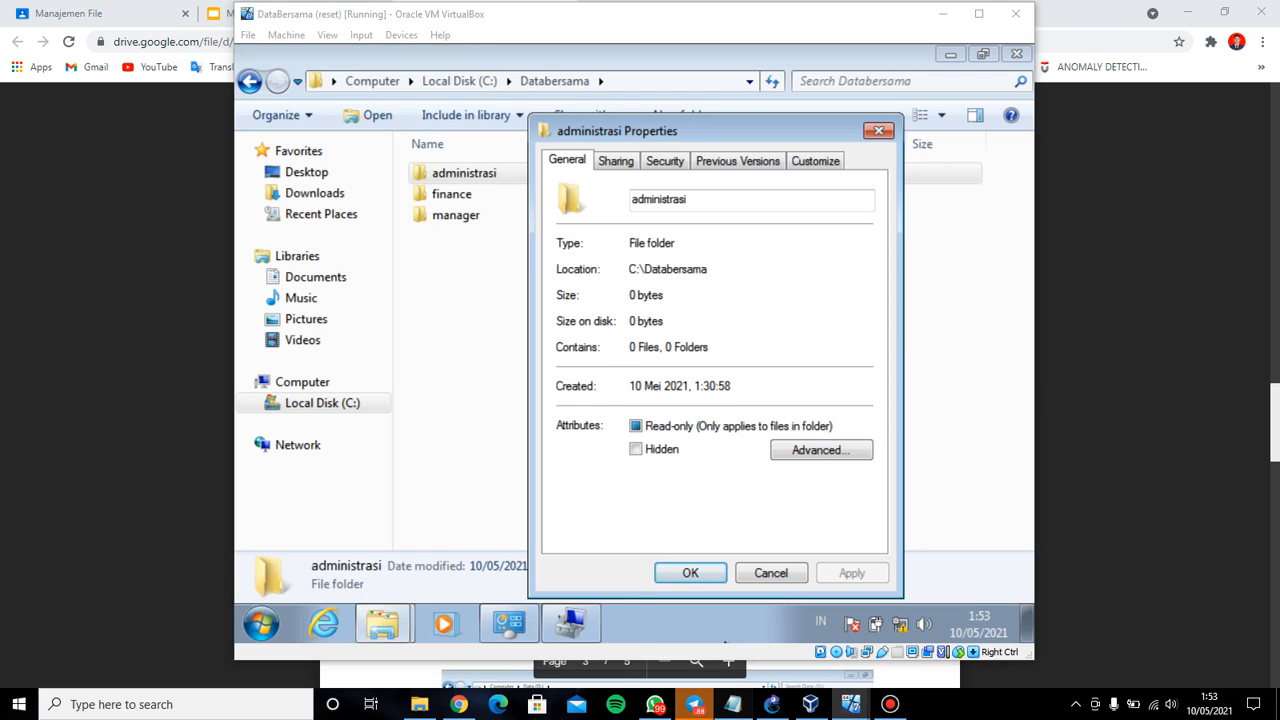
{"action": "left_click", "coordinate": [733, 704]}
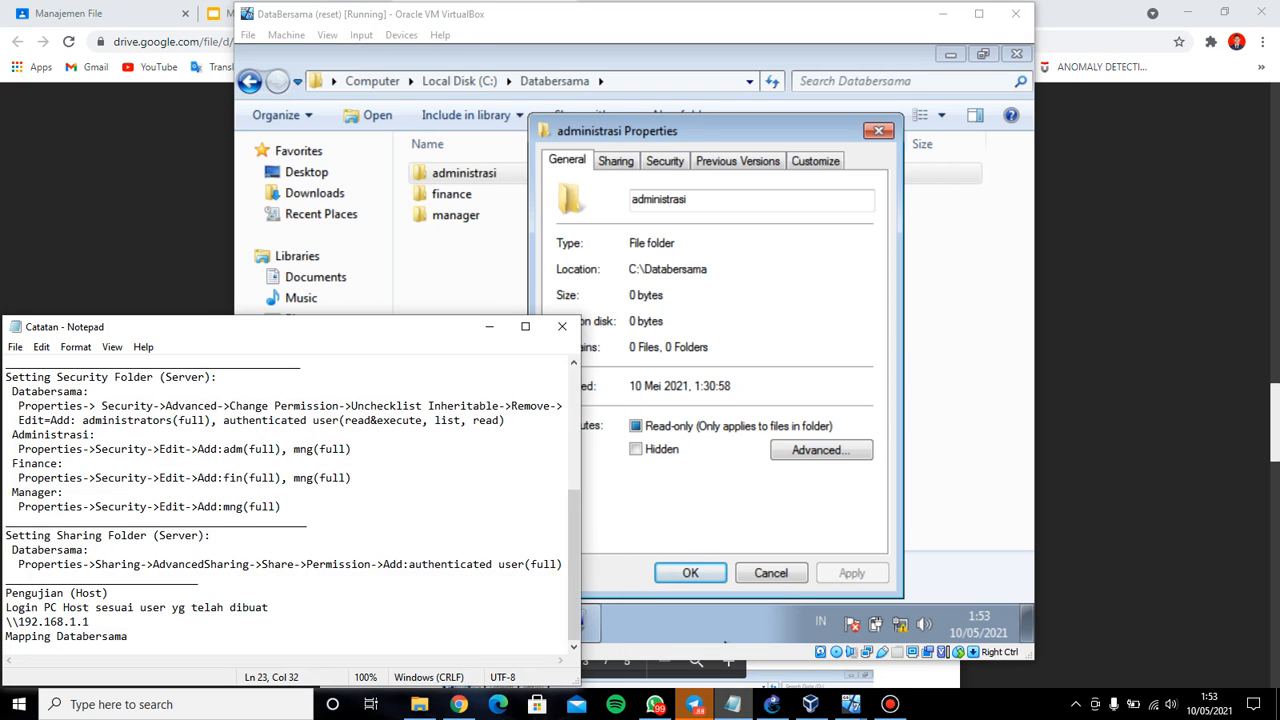
{"action": "left_click", "coordinate": [725, 643]}
{"action": "left_click", "coordinate": [665, 161]}
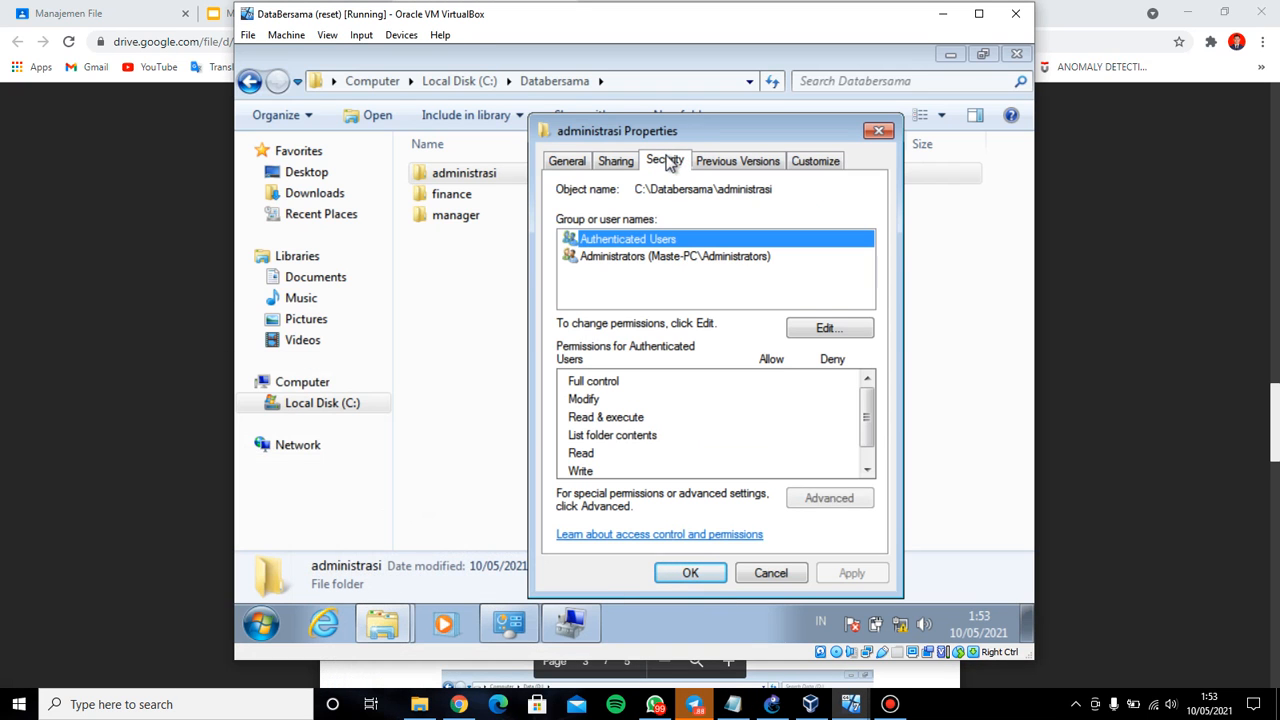
{"action": "left_click", "coordinate": [834, 325]}
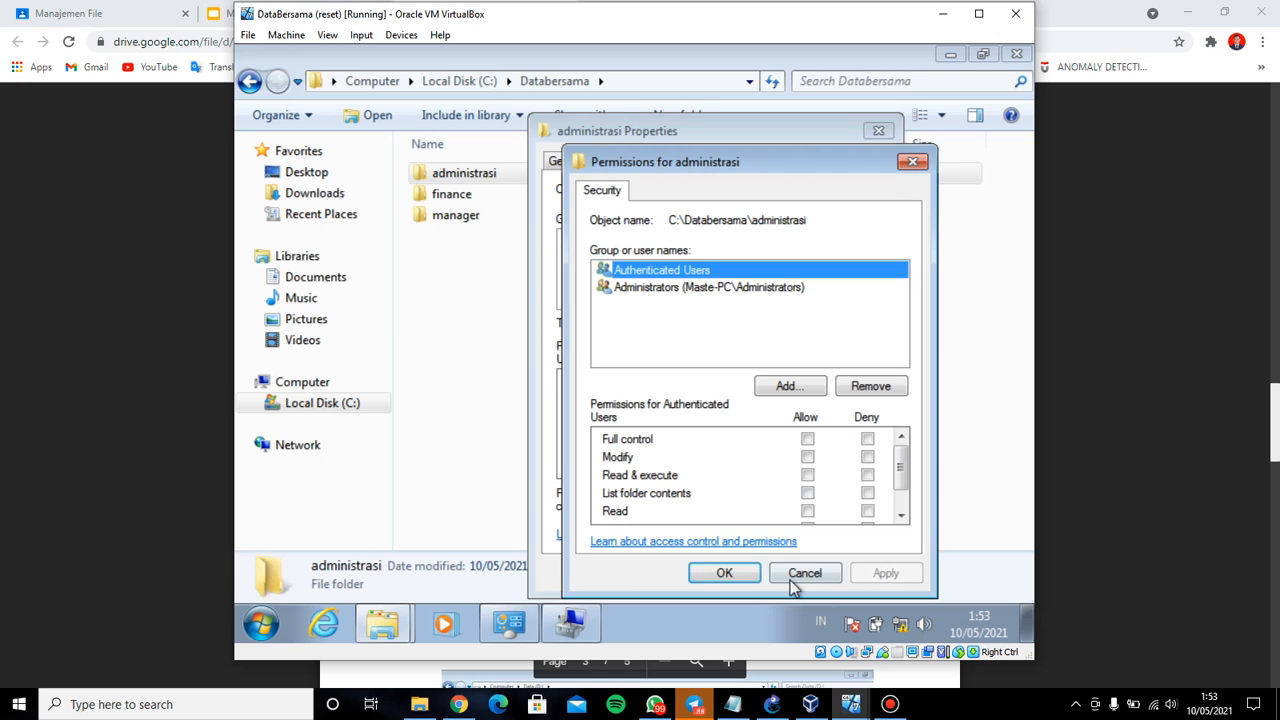
{"action": "left_click", "coordinate": [733, 704]}
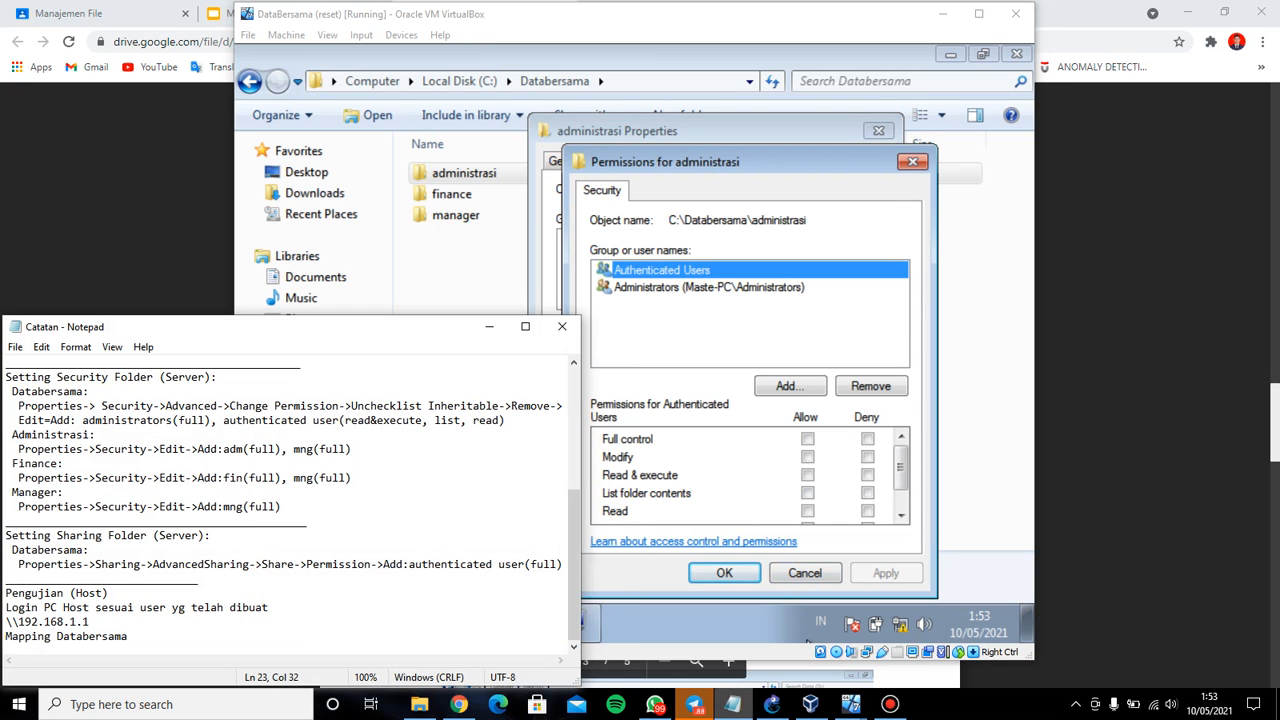
{"action": "left_click", "coordinate": [808, 645]}
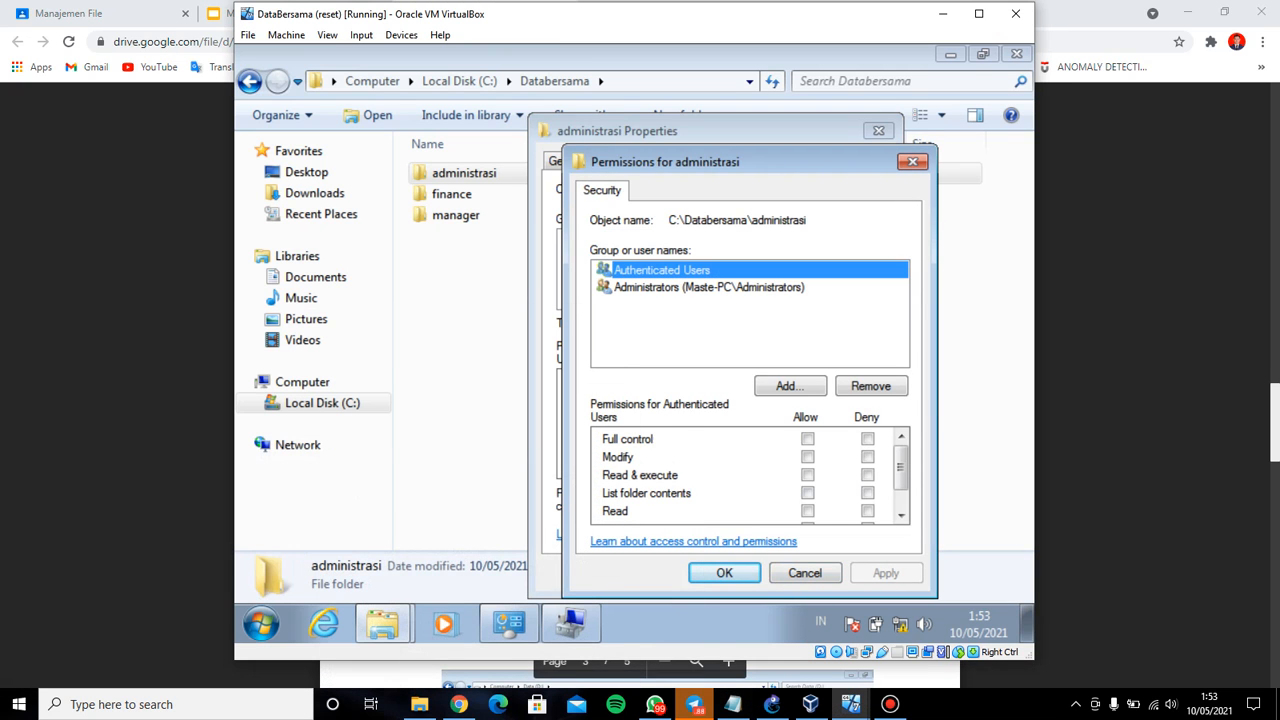
{"action": "left_click", "coordinate": [798, 385]}
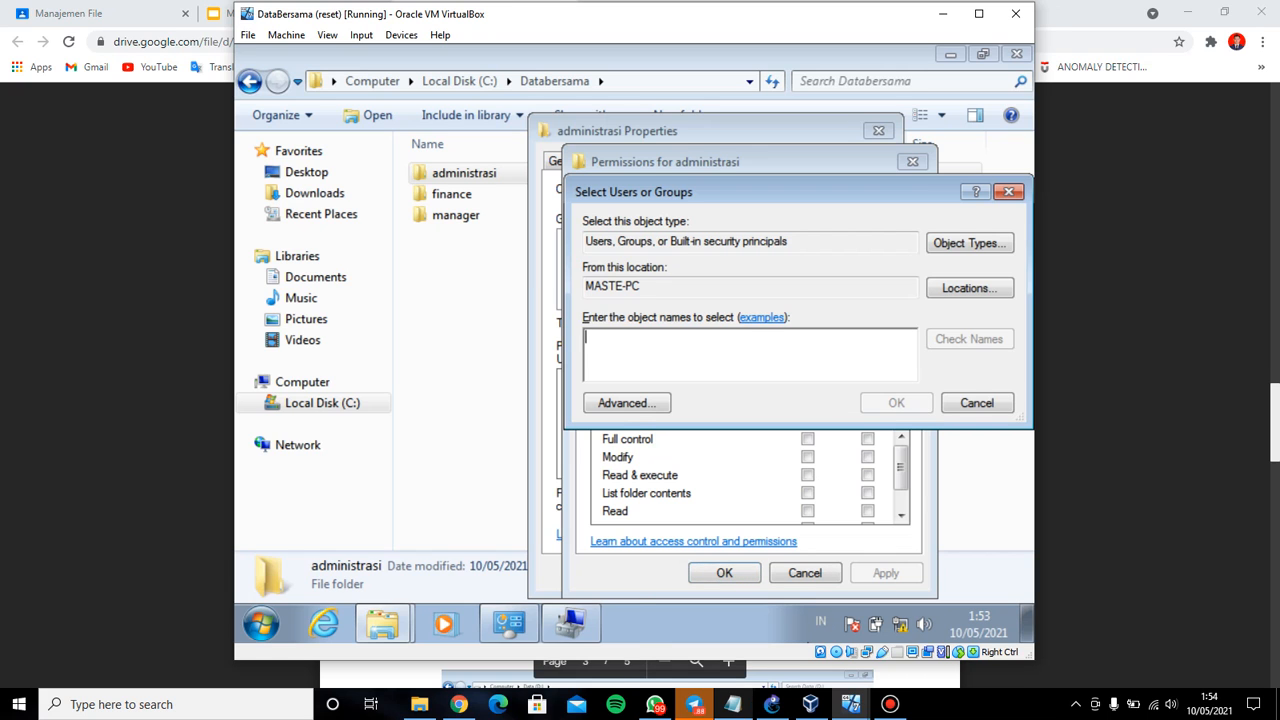
{"action": "left_click", "coordinate": [733, 704]}
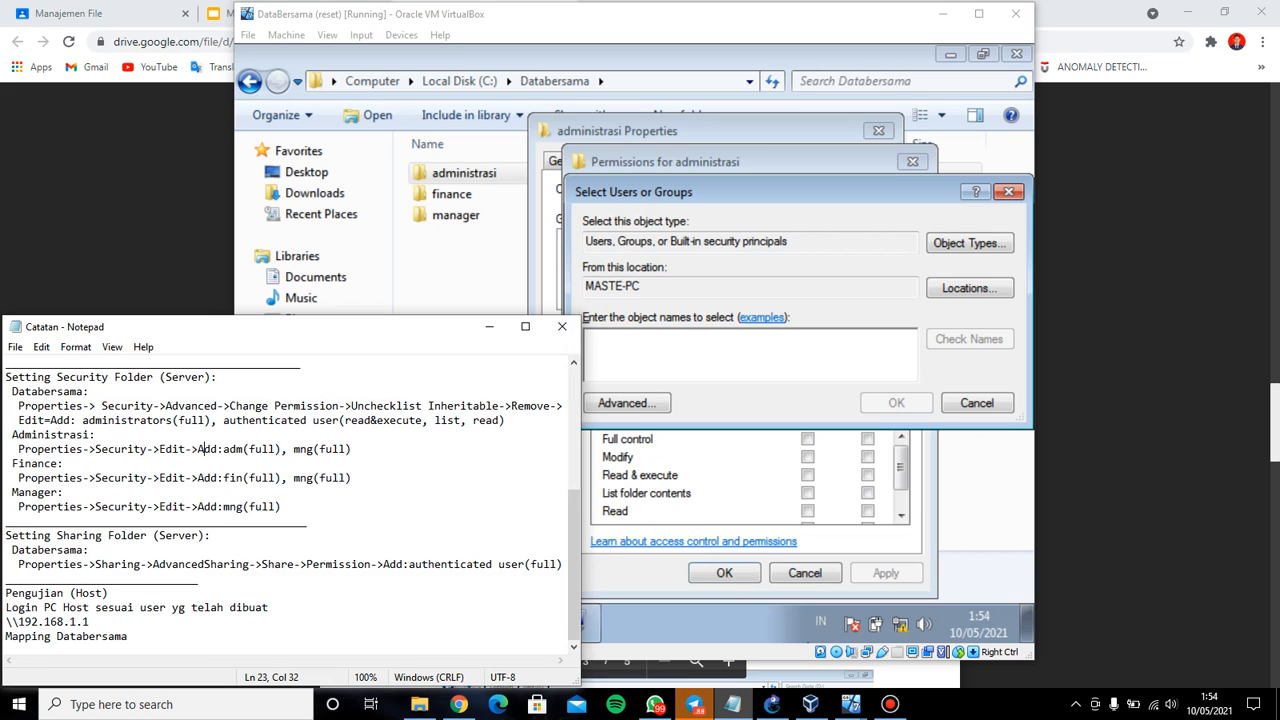
{"action": "left_click", "coordinate": [489, 327]}
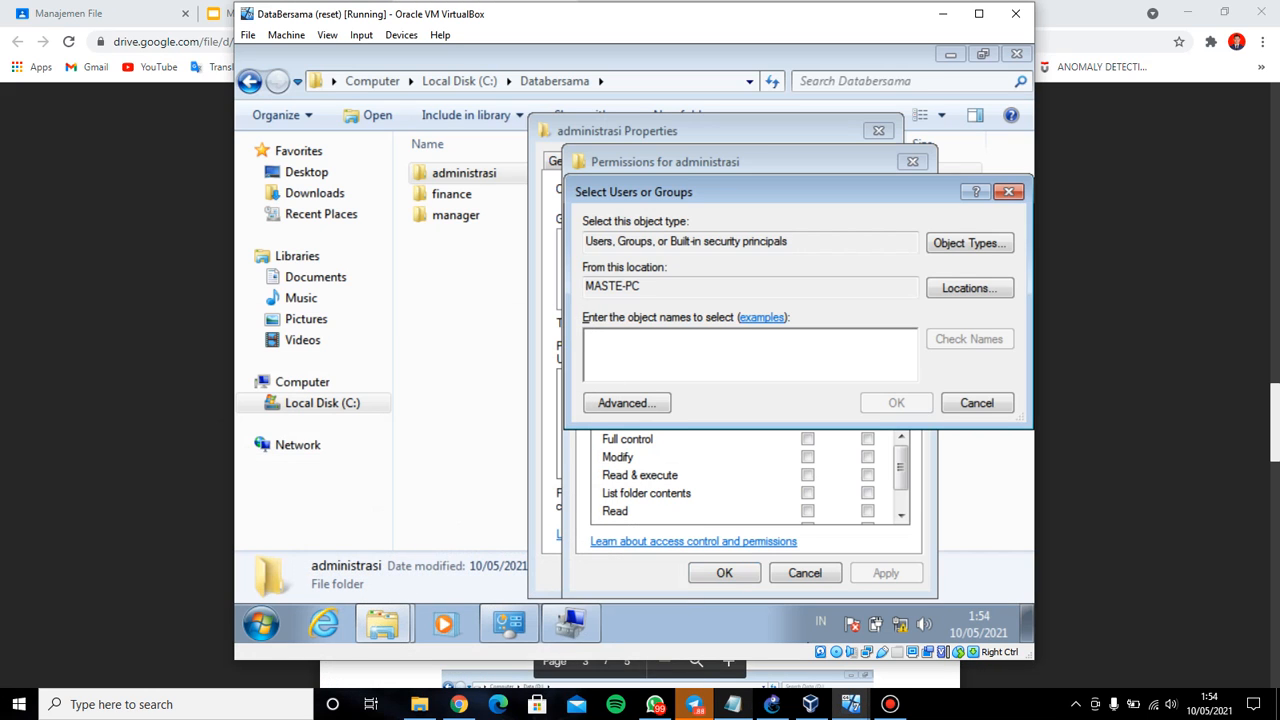
Add user adm to administrasi with Allow Full control and apply
{"action": "type", "text": "adm"}
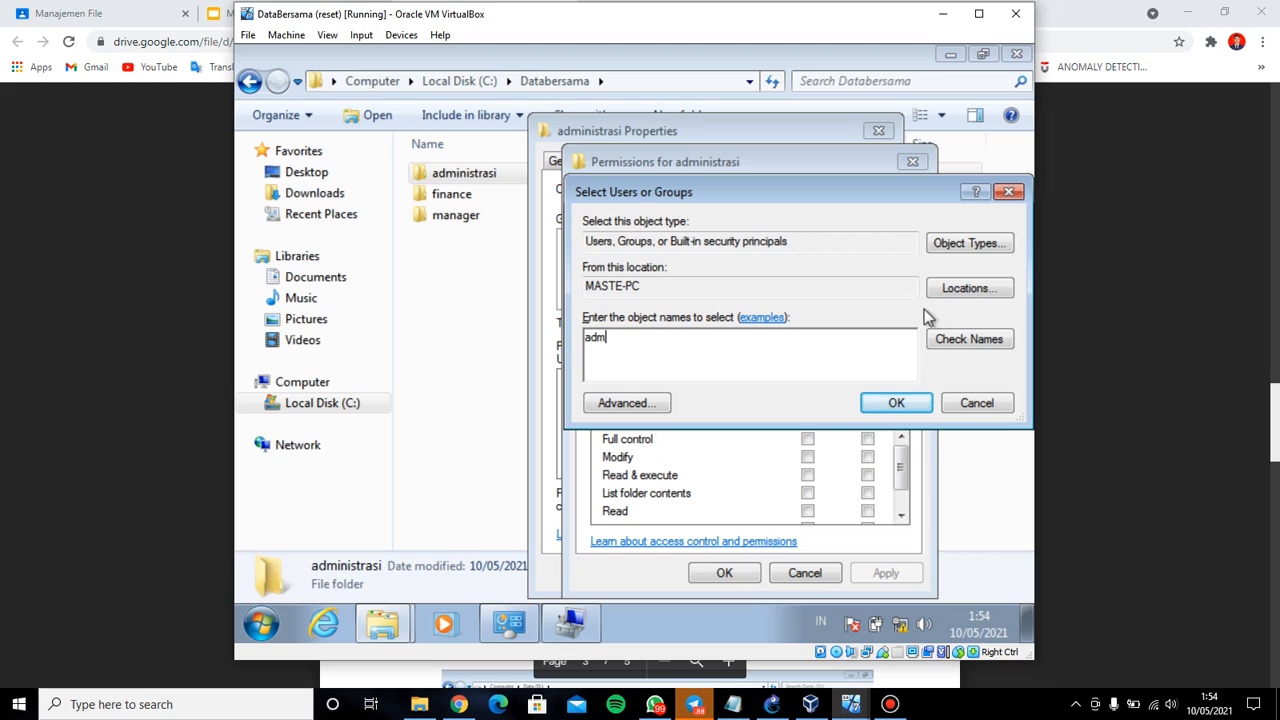
{"action": "left_click", "coordinate": [910, 401]}
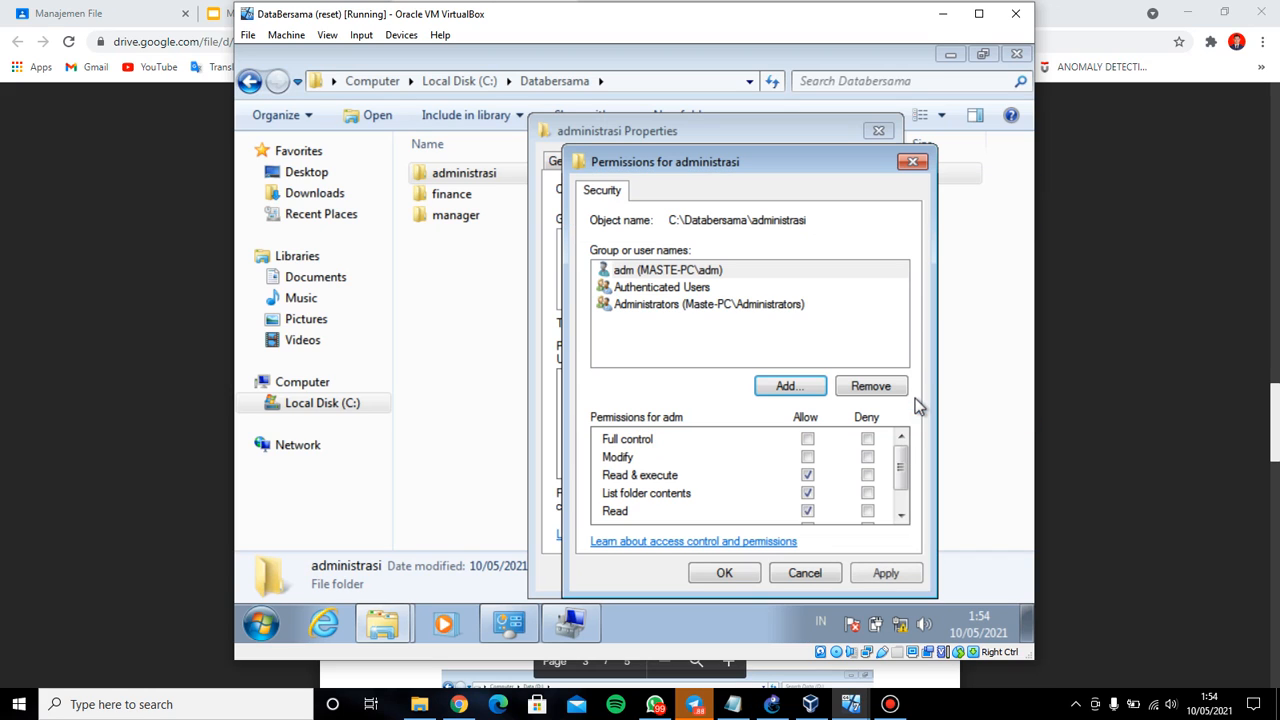
{"action": "left_click", "coordinate": [807, 439]}
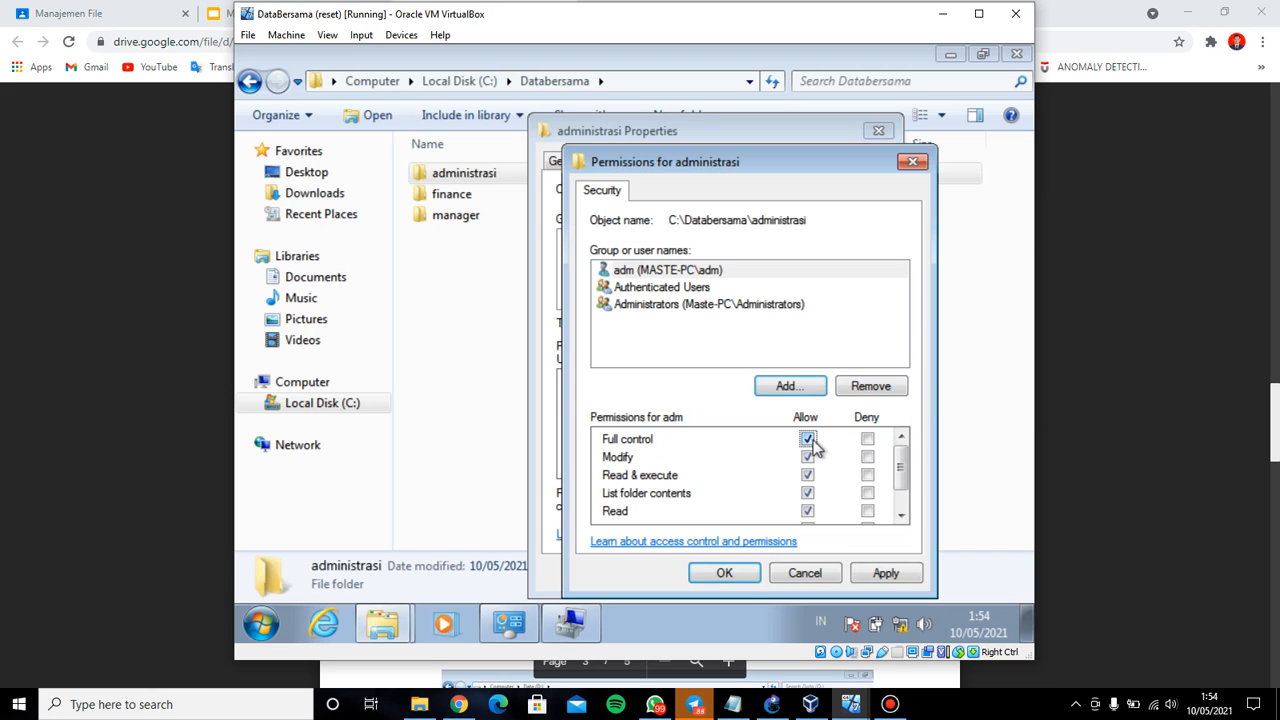
{"action": "left_click", "coordinate": [864, 578]}
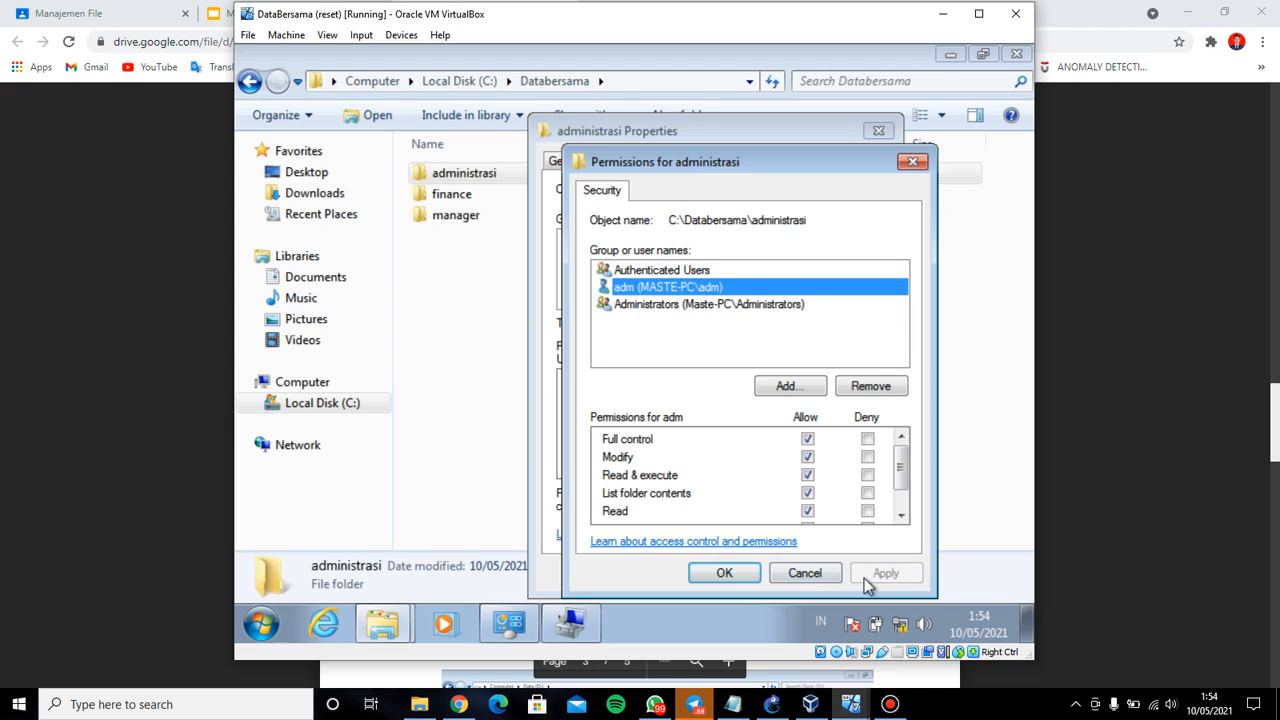
Add user mng with Allow Full control, apply, and close administrasi's properties
{"action": "left_click", "coordinate": [787, 387]}
{"action": "type", "text": "mng"}
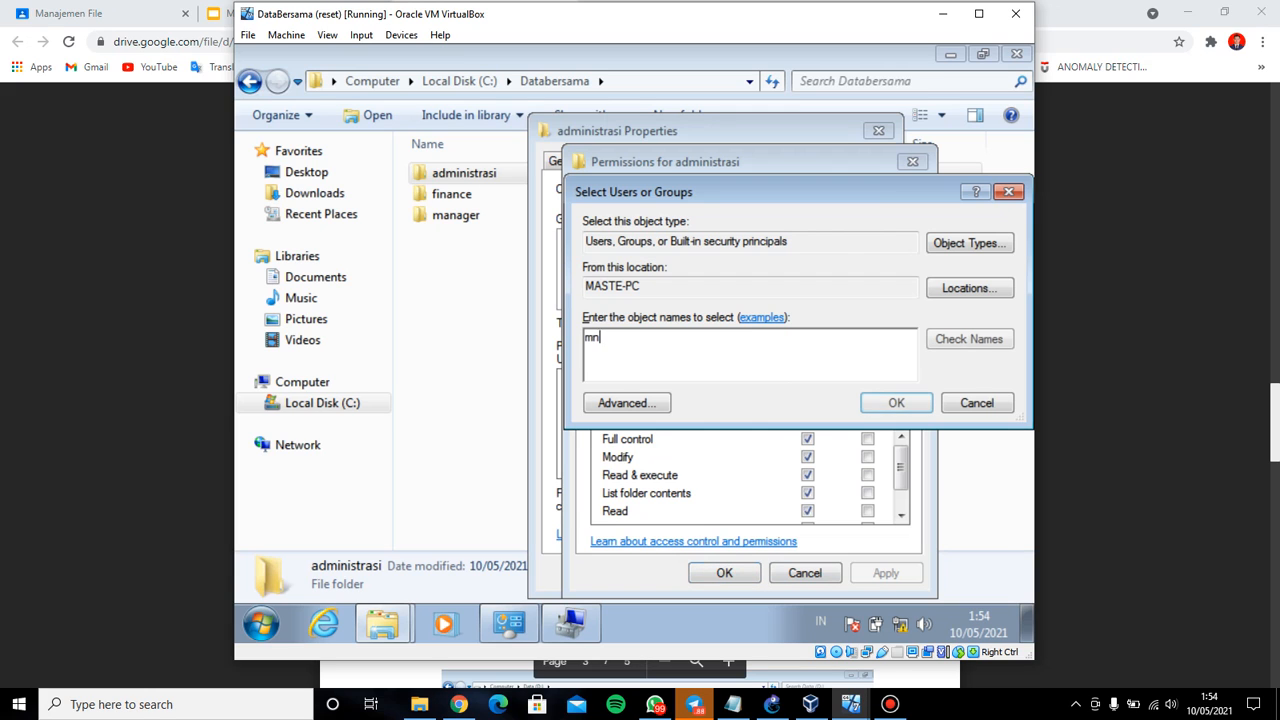
{"action": "left_click", "coordinate": [858, 401]}
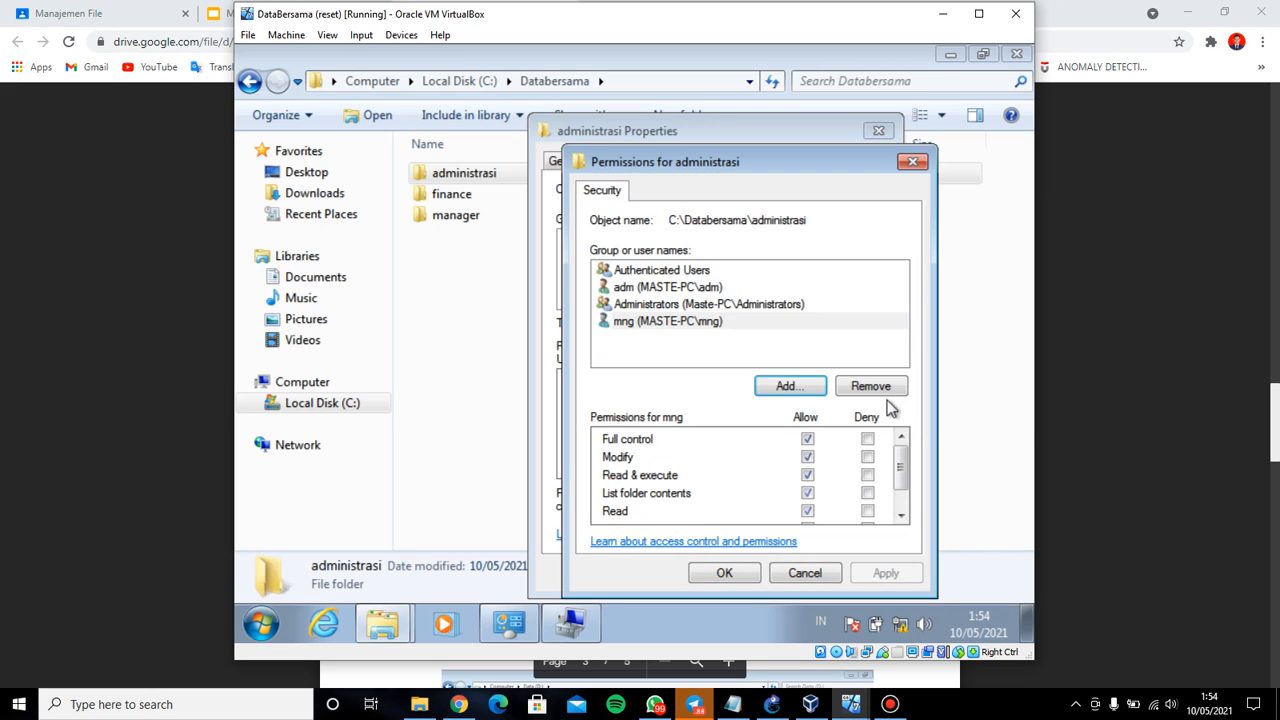
{"action": "left_click", "coordinate": [808, 441]}
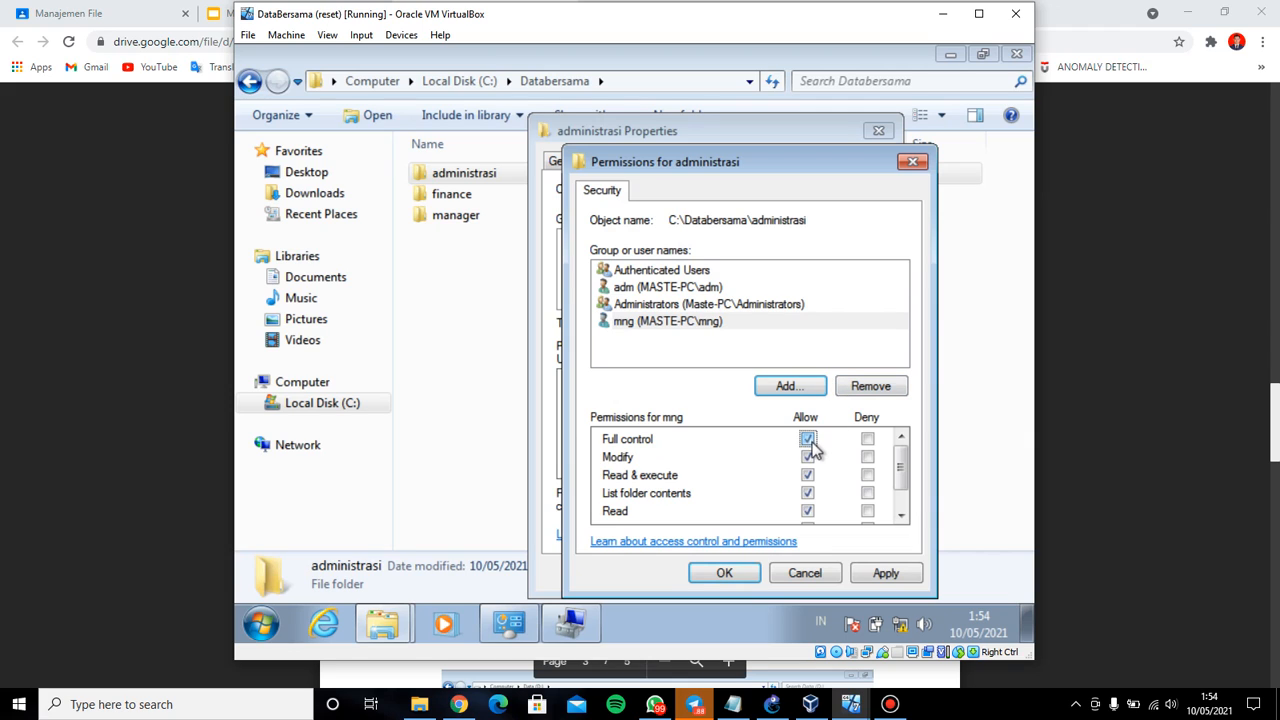
{"action": "left_click", "coordinate": [885, 574]}
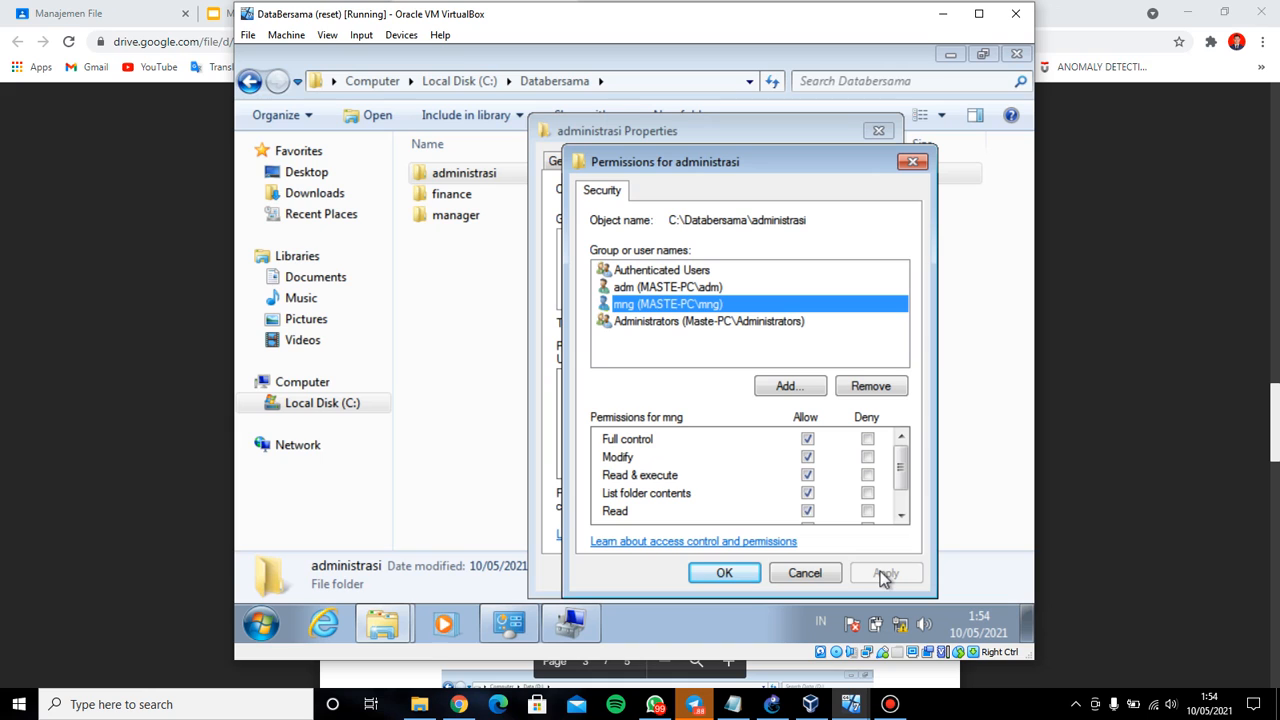
{"action": "left_click", "coordinate": [725, 573]}
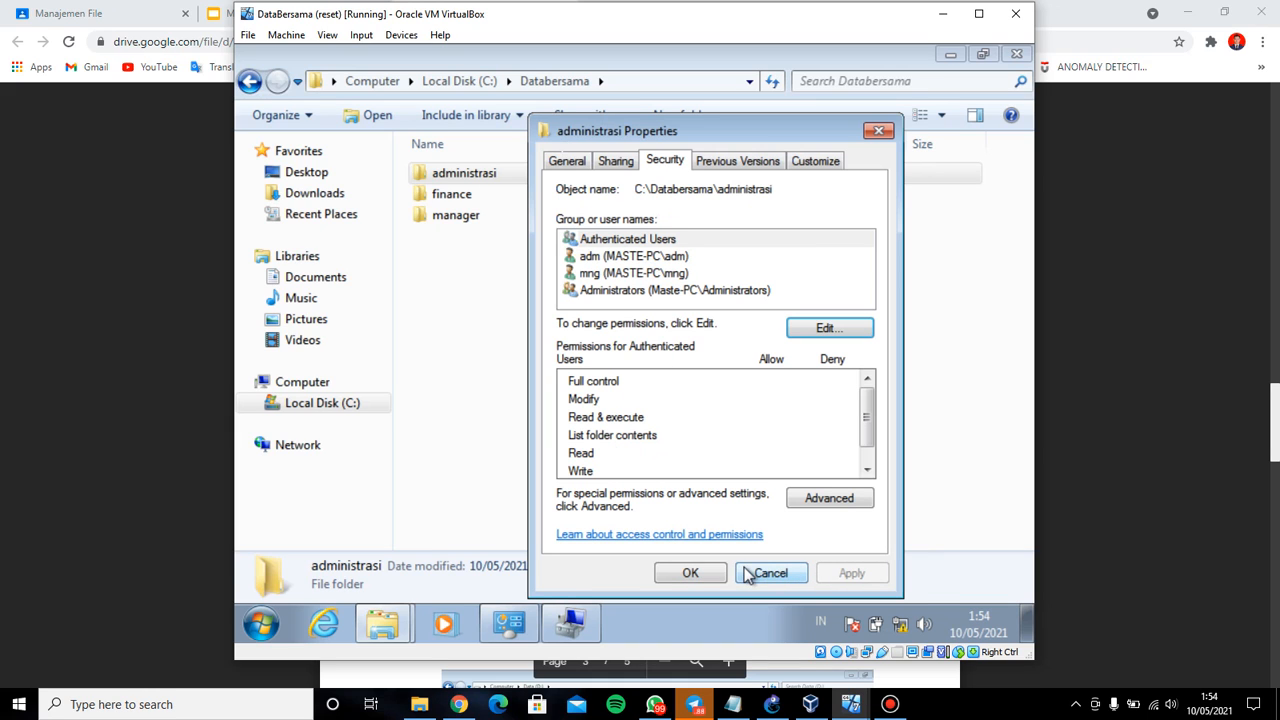
{"action": "left_click", "coordinate": [700, 573]}
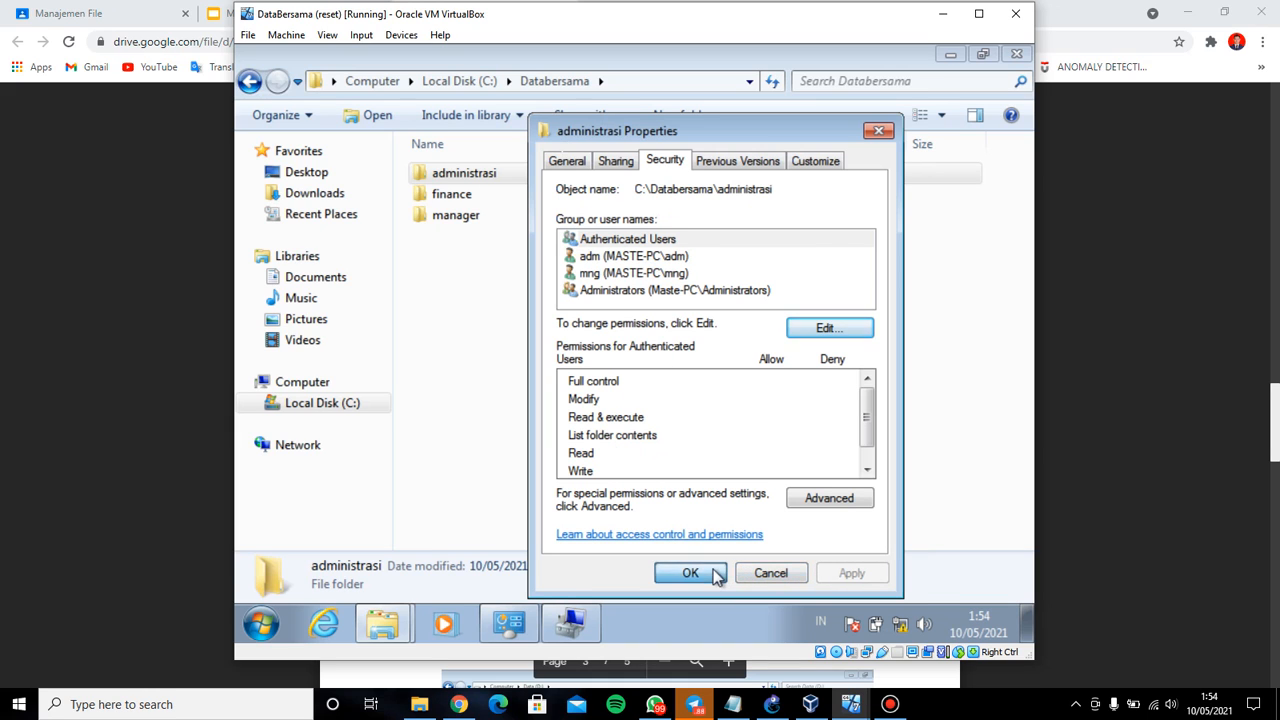
{"action": "left_click", "coordinate": [733, 704]}
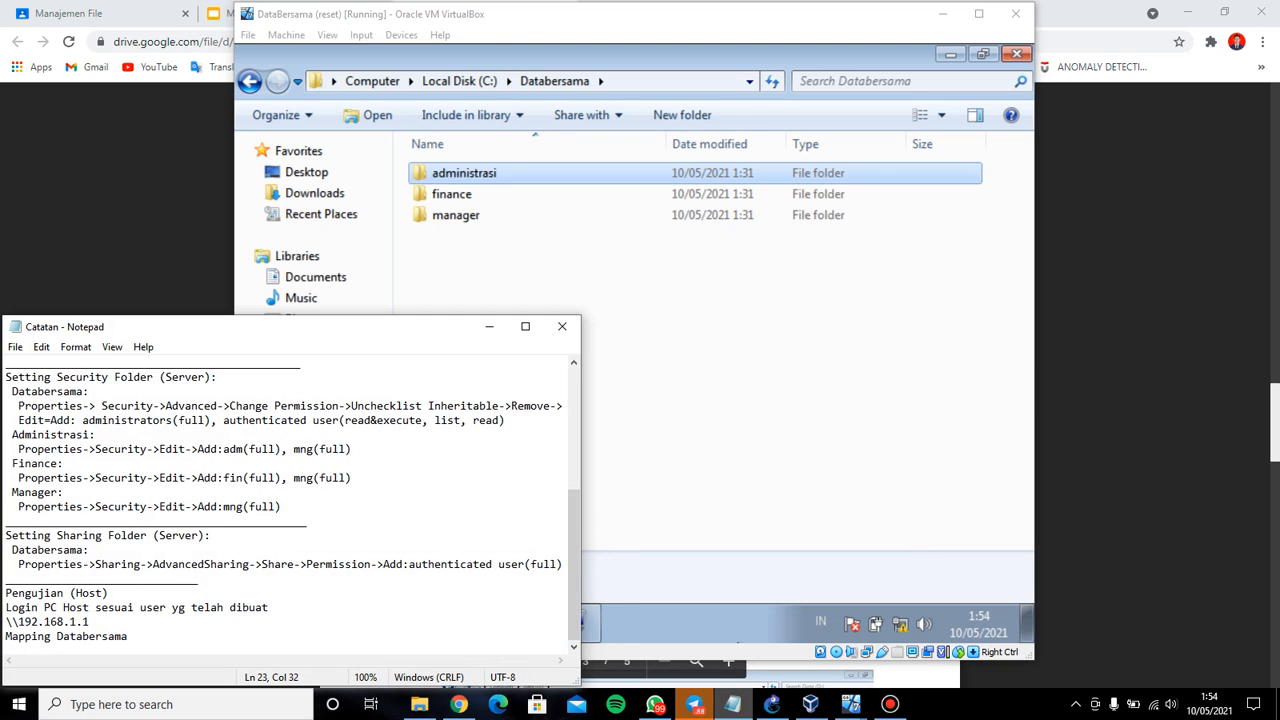
Add user fin to the finance folder's security with Allow Full control and apply
{"action": "left_click", "coordinate": [733, 704]}
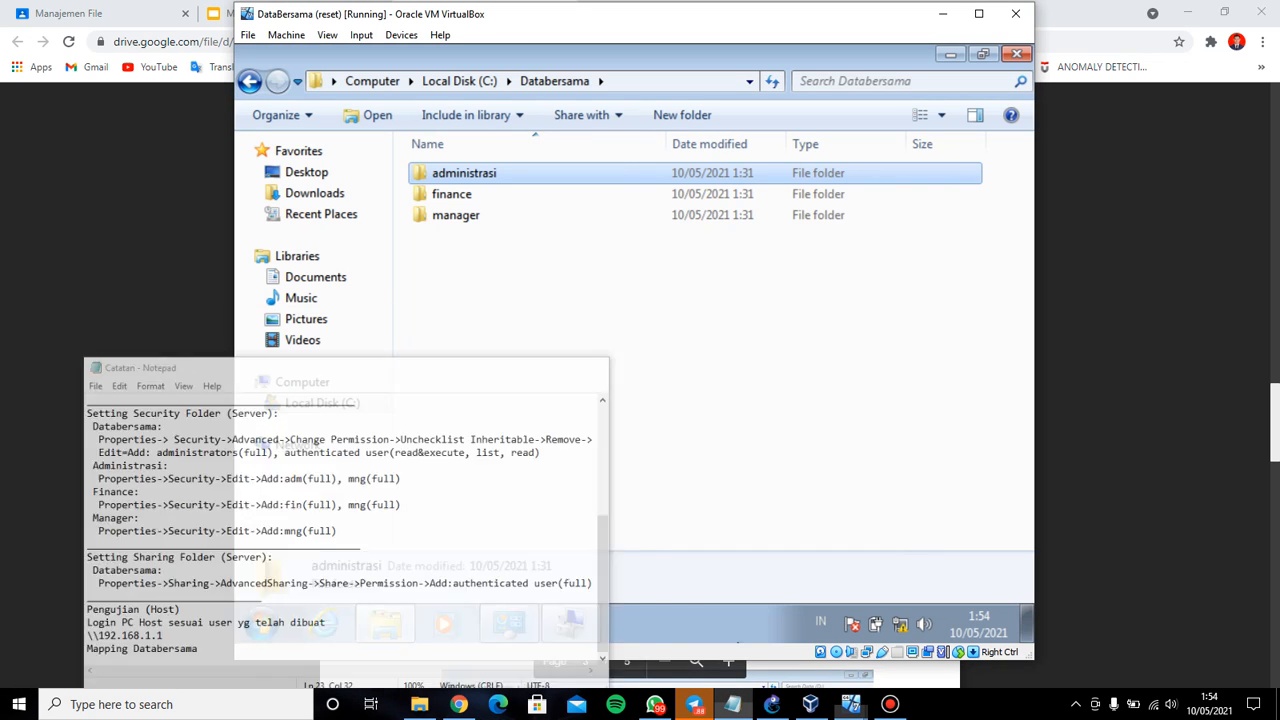
{"action": "left_click", "coordinate": [529, 204]}
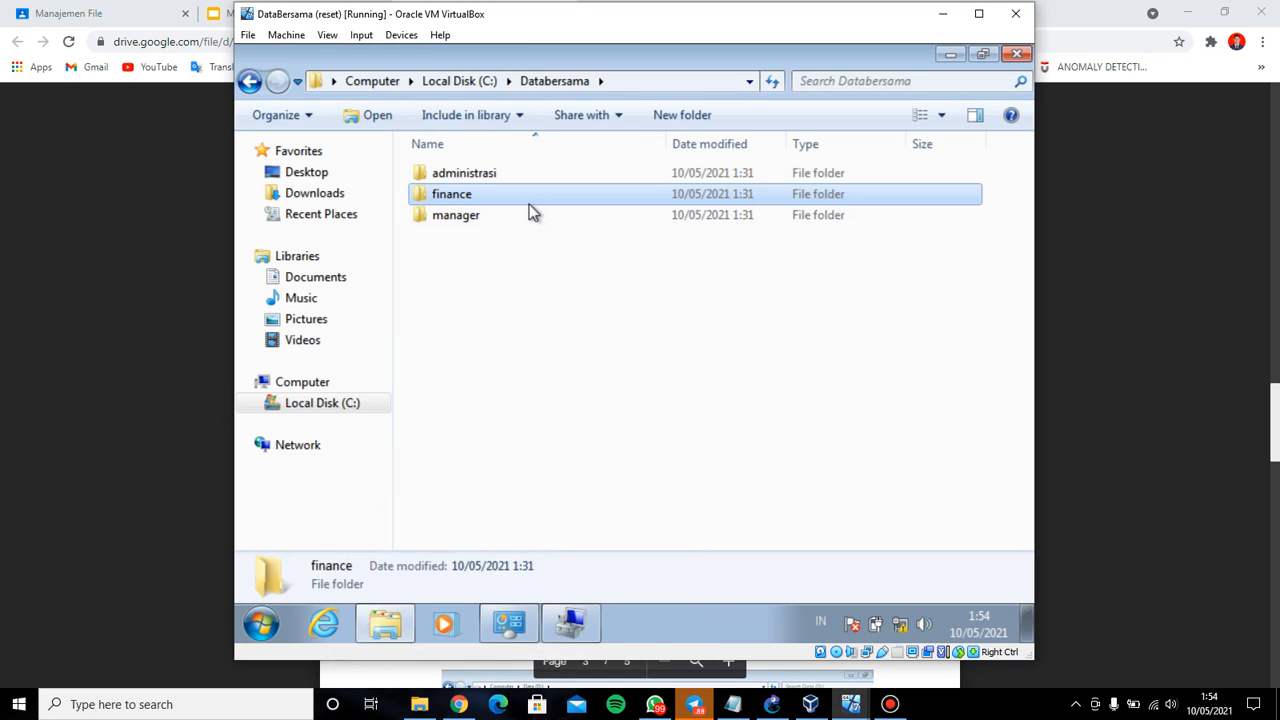
{"action": "right_click", "coordinate": [529, 204]}
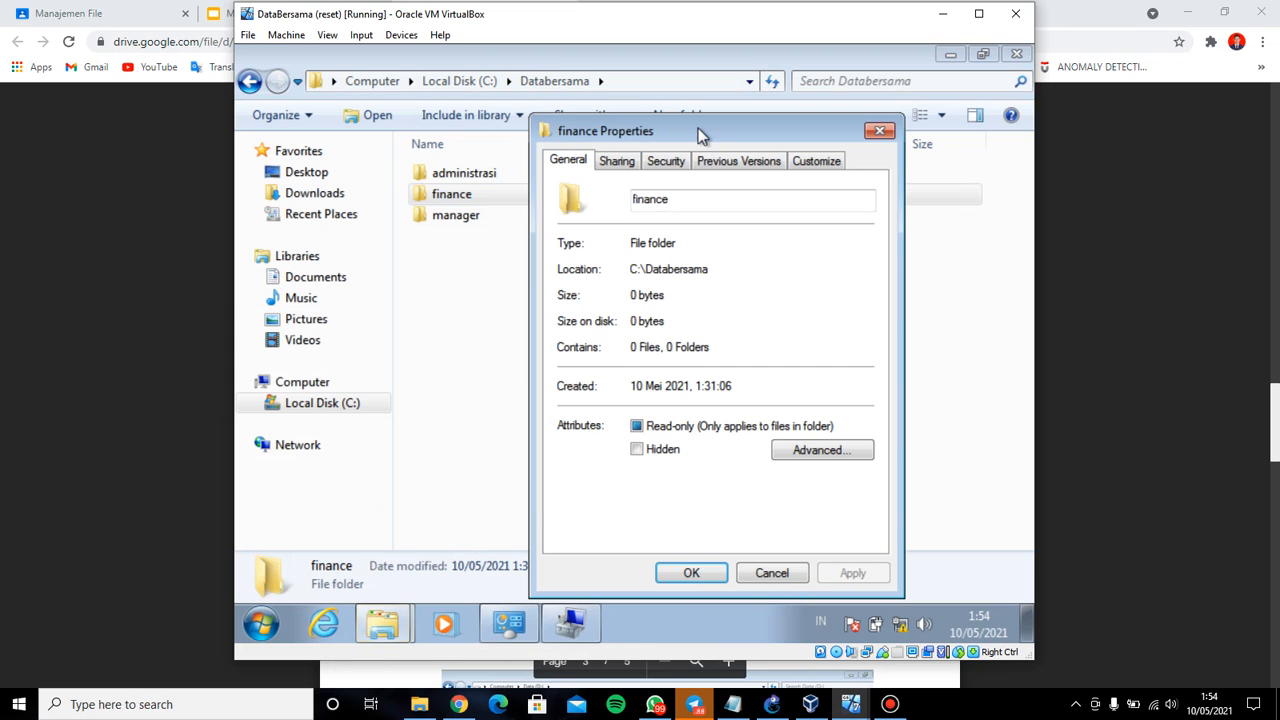
{"action": "left_click", "coordinate": [652, 160]}
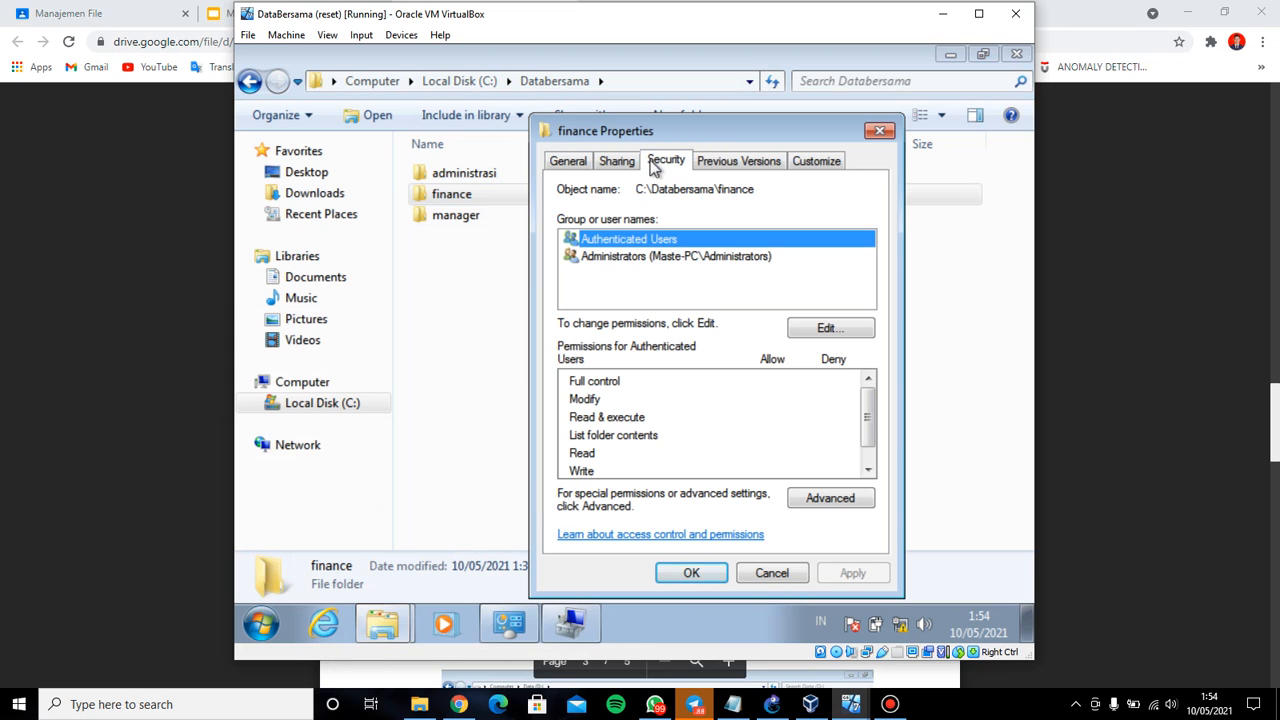
{"action": "left_click", "coordinate": [827, 330]}
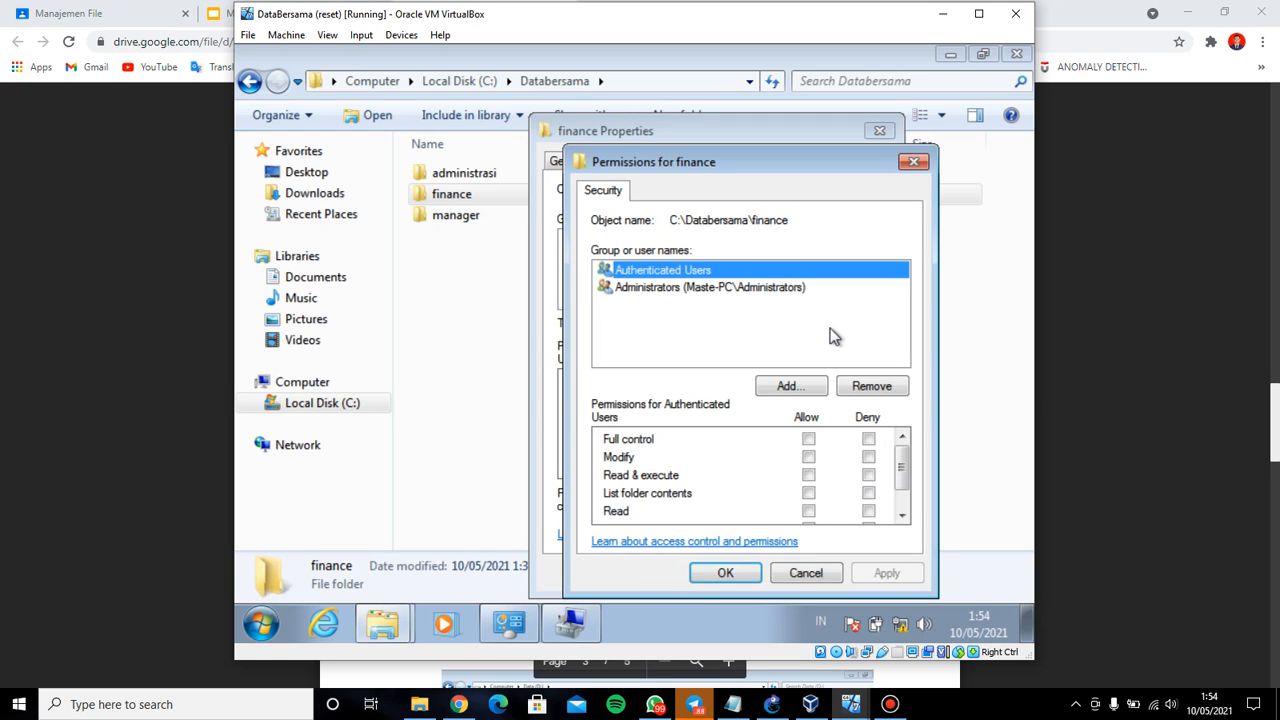
{"action": "left_click", "coordinate": [794, 388]}
{"action": "left_click", "coordinate": [733, 704]}
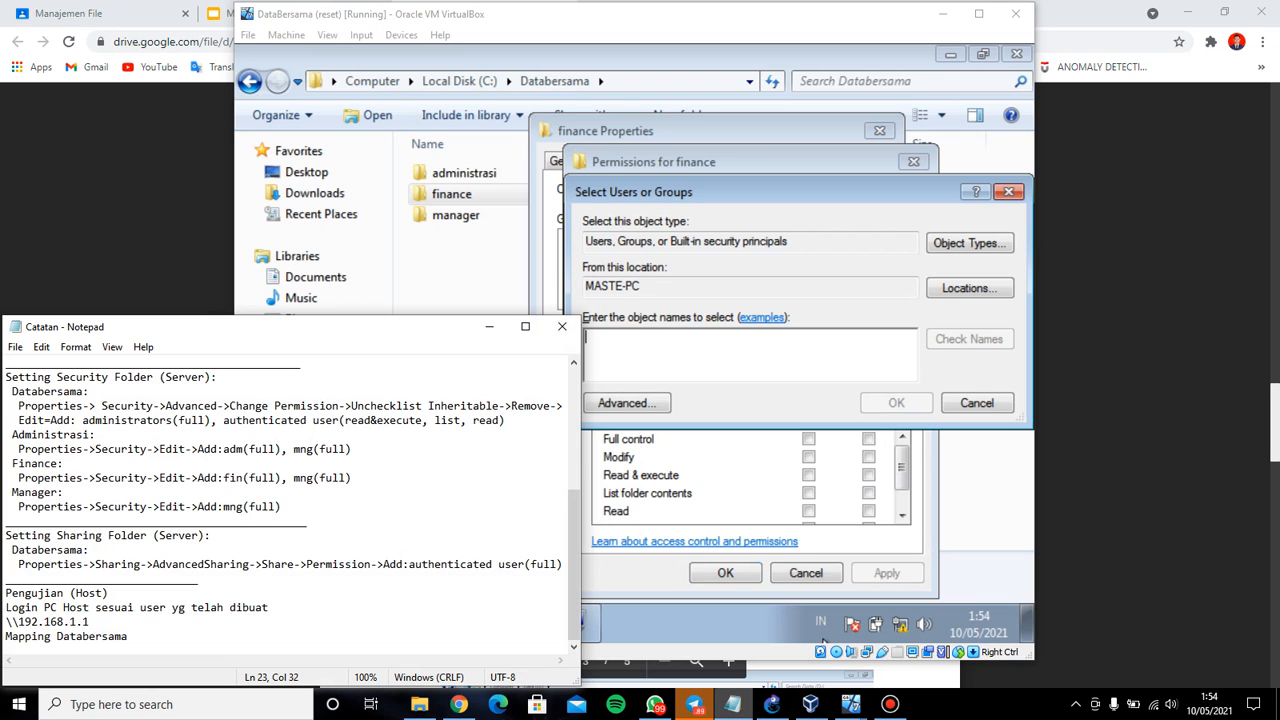
{"action": "left_click", "coordinate": [733, 704]}
{"action": "left_click", "coordinate": [733, 704]}
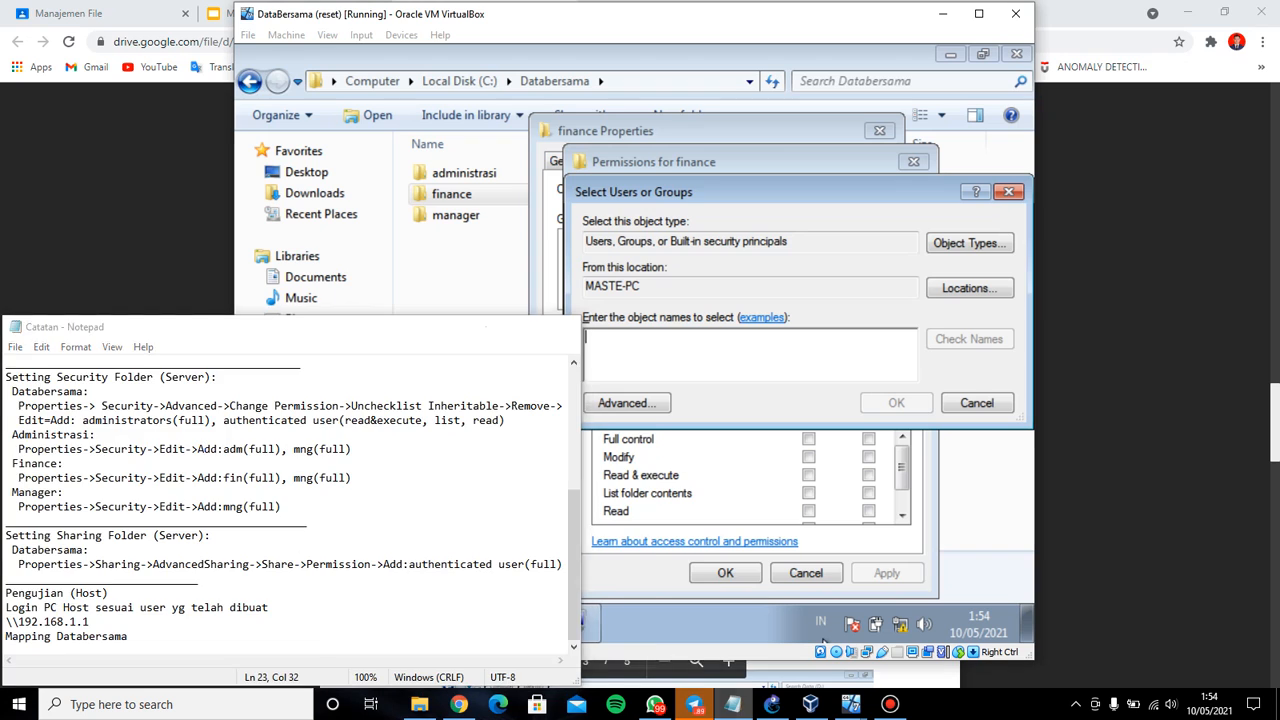
{"action": "left_click", "coordinate": [733, 704]}
{"action": "type", "text": "fin"}
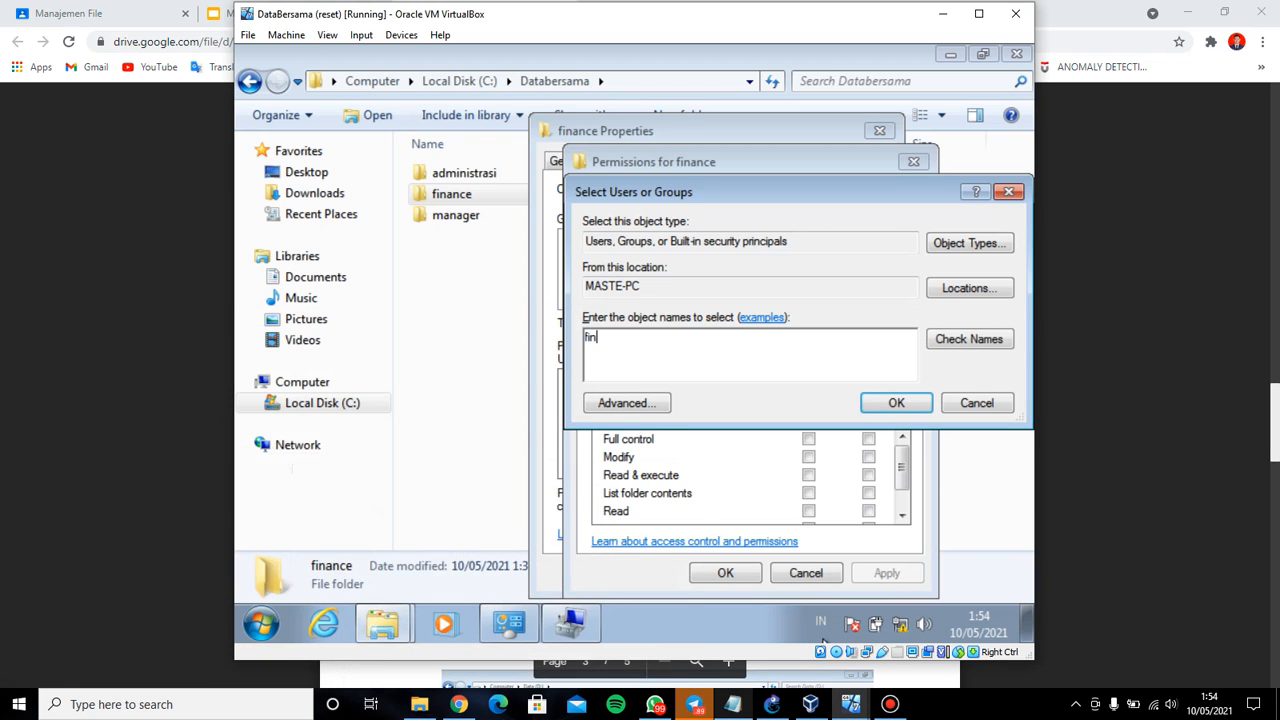
{"action": "left_click", "coordinate": [896, 403]}
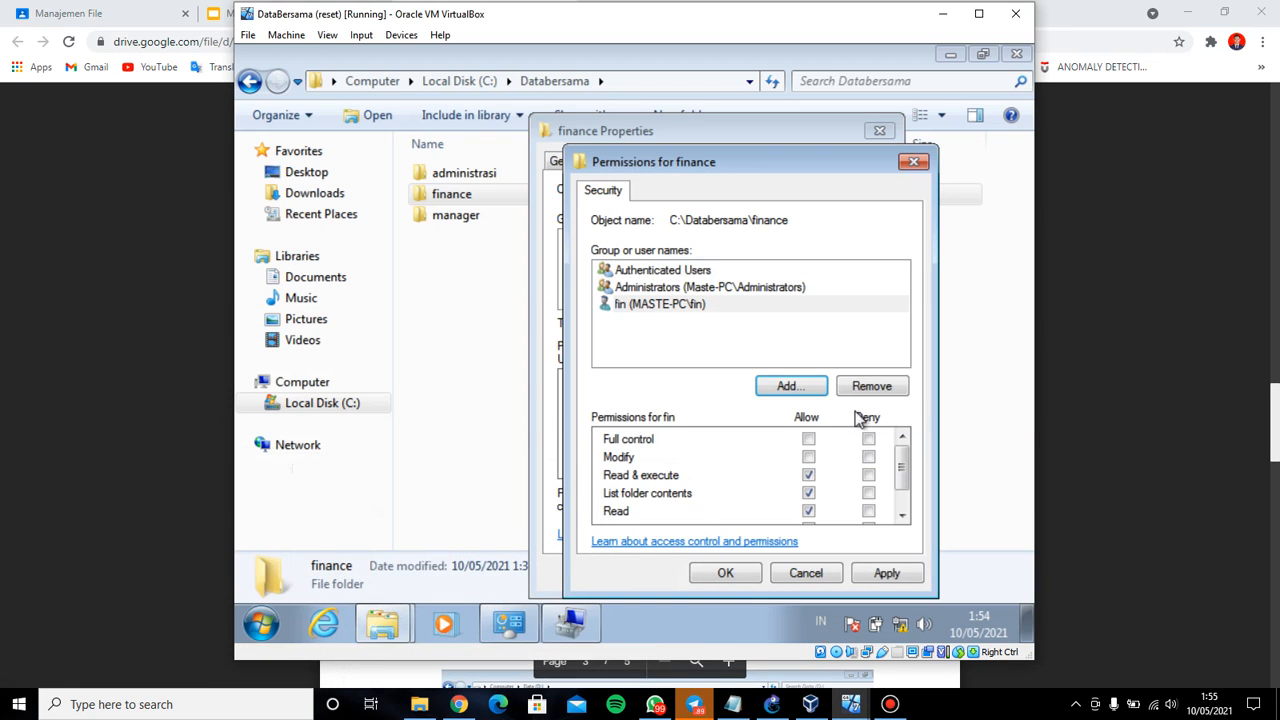
{"action": "left_click", "coordinate": [812, 440]}
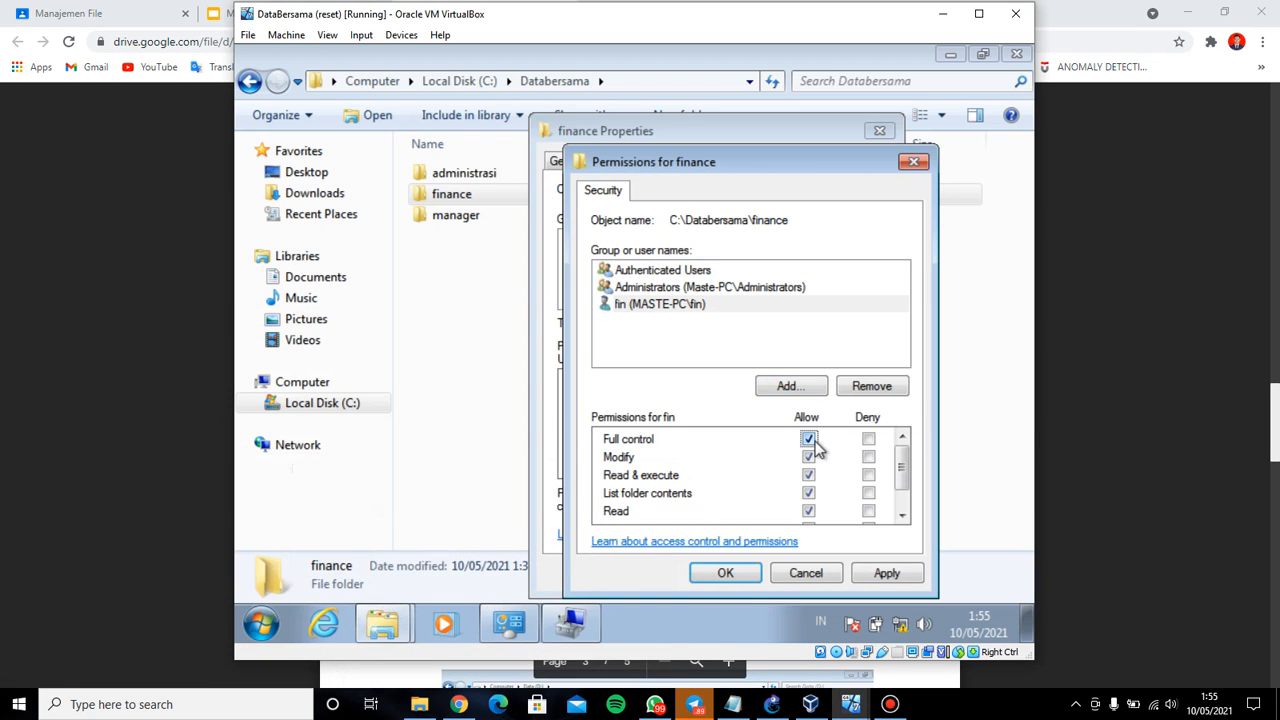
{"action": "left_click", "coordinate": [889, 576]}
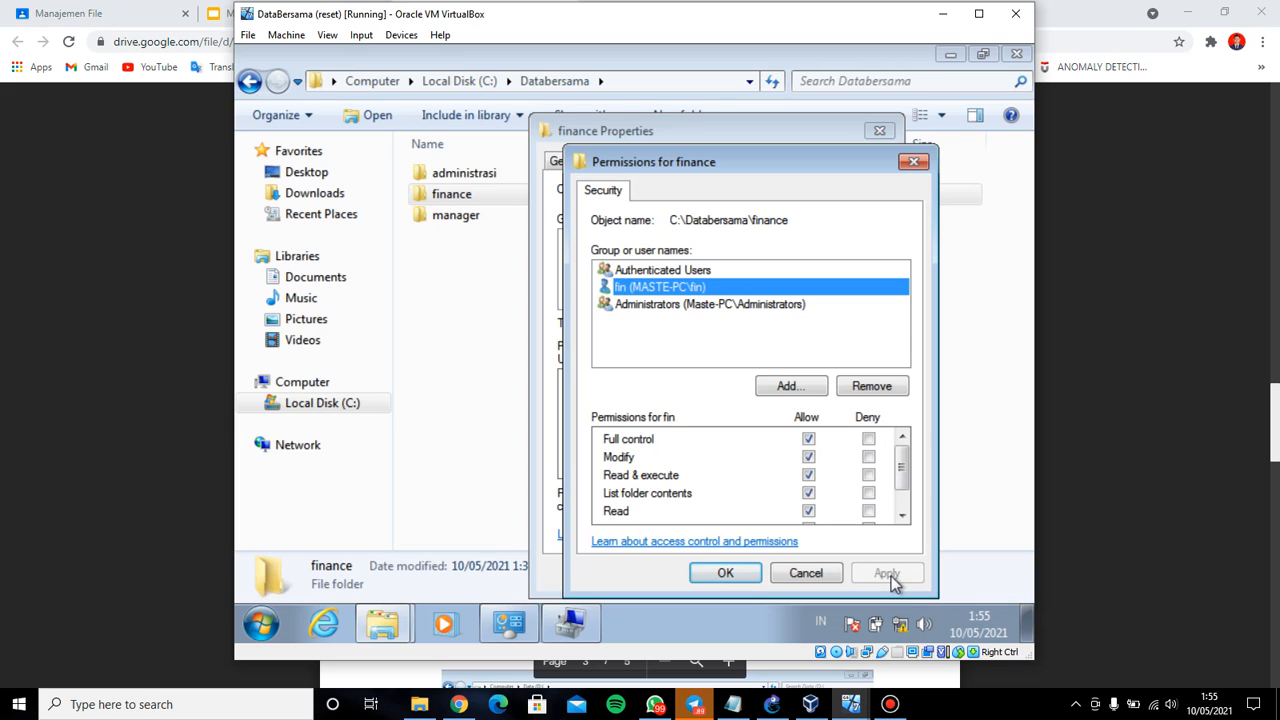
Add user mng to finance with Allow Full control, apply, and close the properties
{"action": "left_click", "coordinate": [801, 390]}
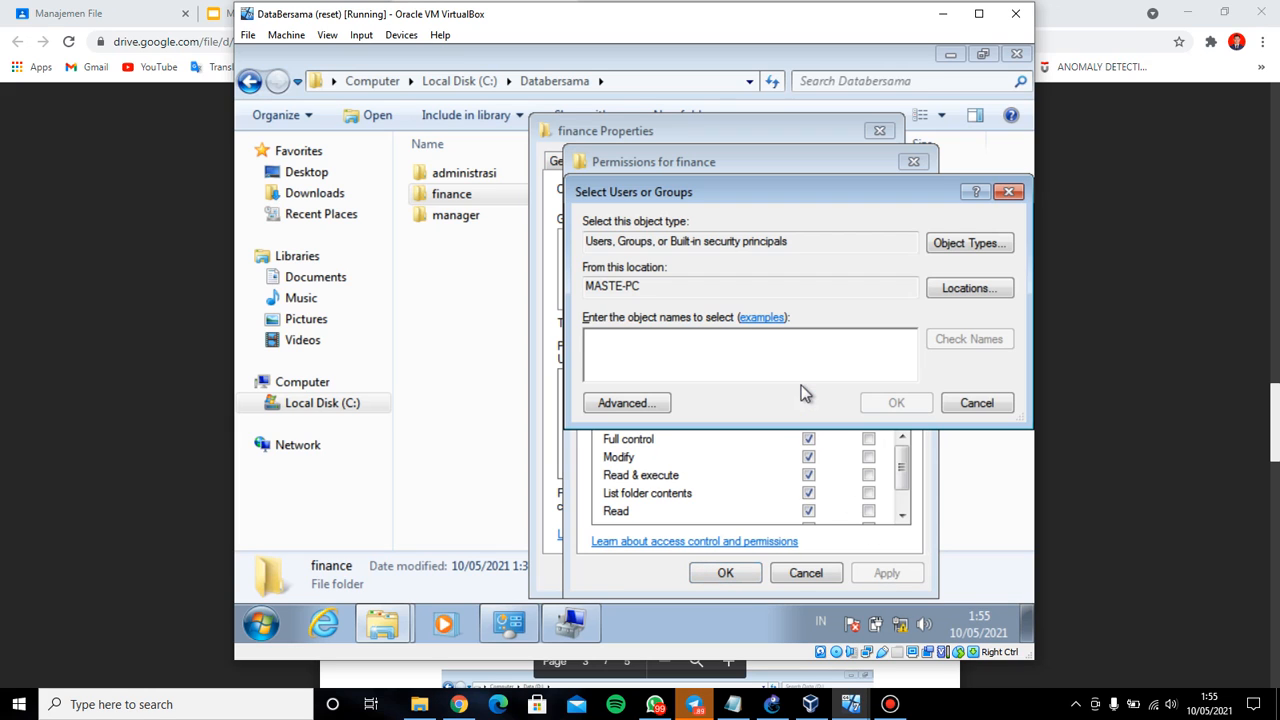
{"action": "type", "text": "mng"}
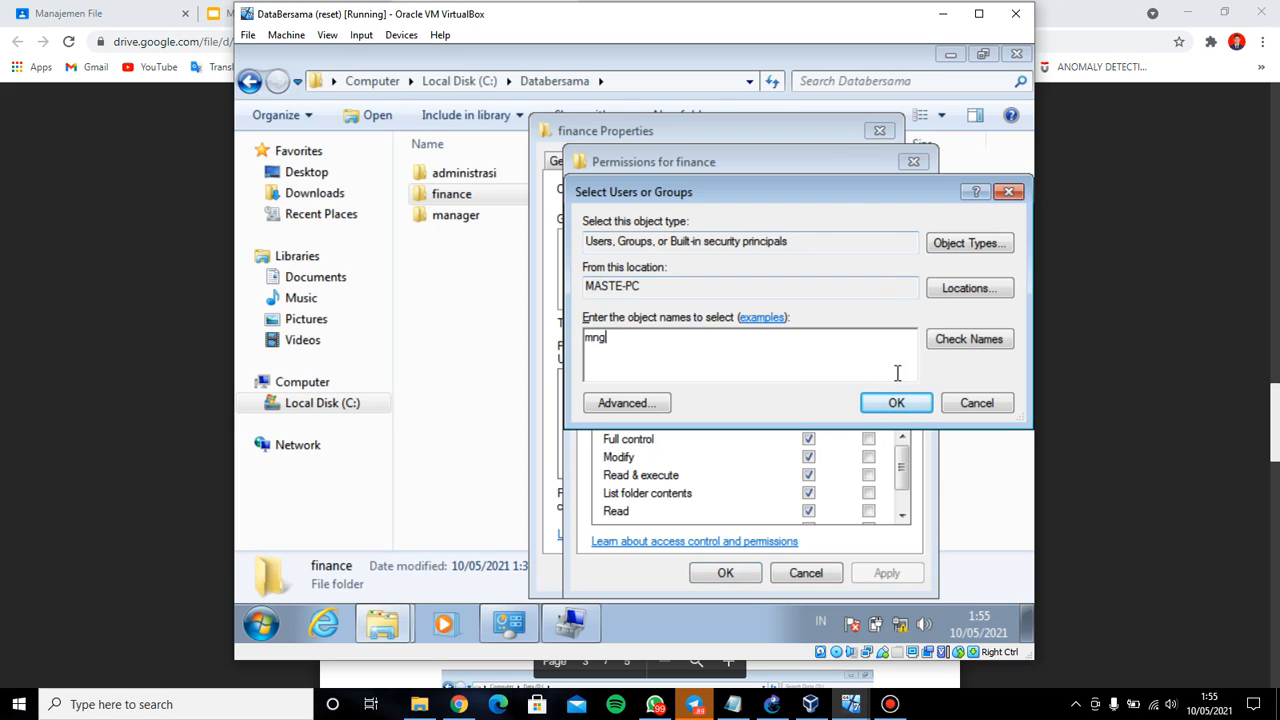
{"action": "left_click", "coordinate": [897, 402]}
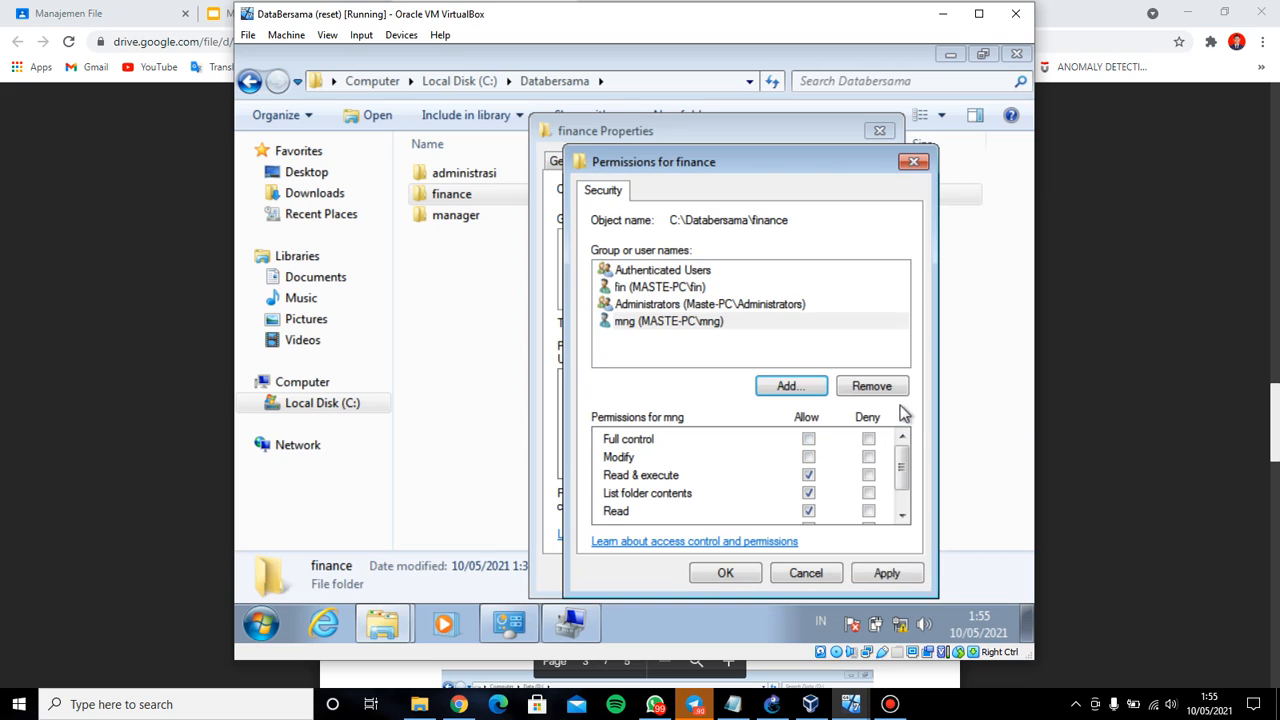
{"action": "left_click", "coordinate": [809, 440]}
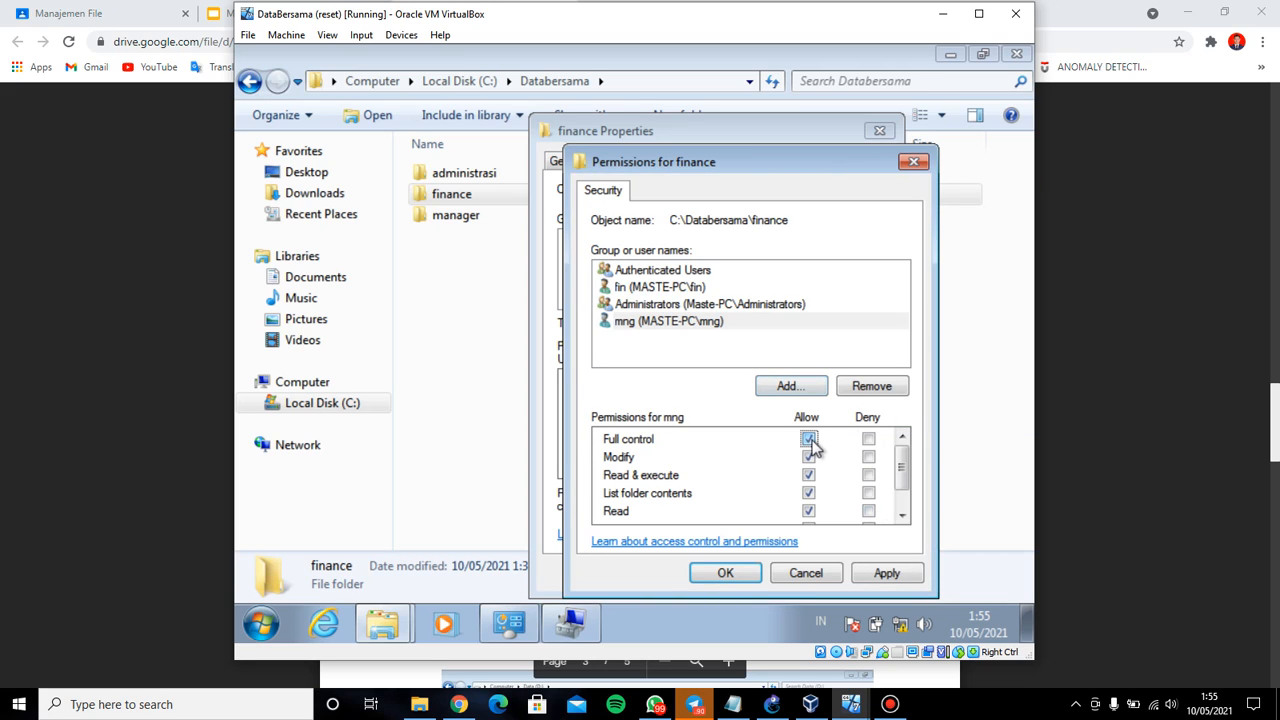
{"action": "left_click", "coordinate": [893, 578]}
{"action": "left_click", "coordinate": [728, 573]}
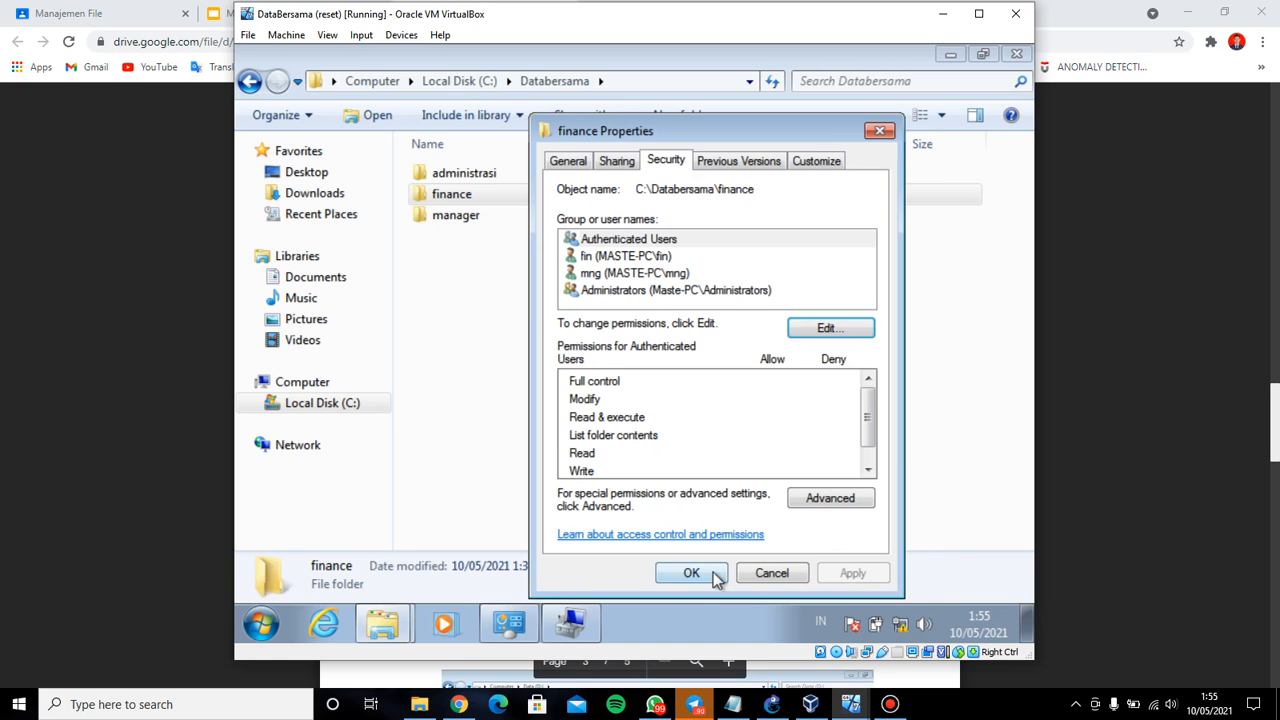
{"action": "left_click", "coordinate": [692, 573]}
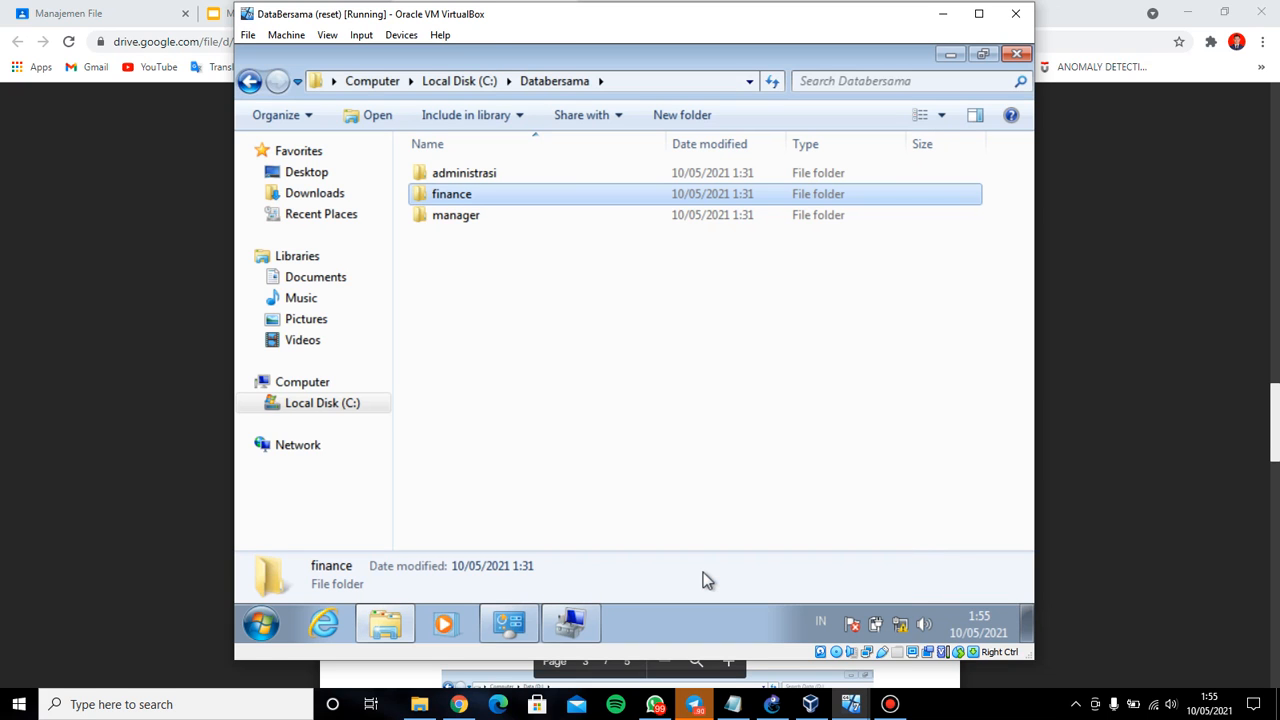
Add user mng to the manager folder's security with Allow Full control, apply, and close
{"action": "right_click", "coordinate": [574, 215]}
{"action": "left_click", "coordinate": [651, 505]}
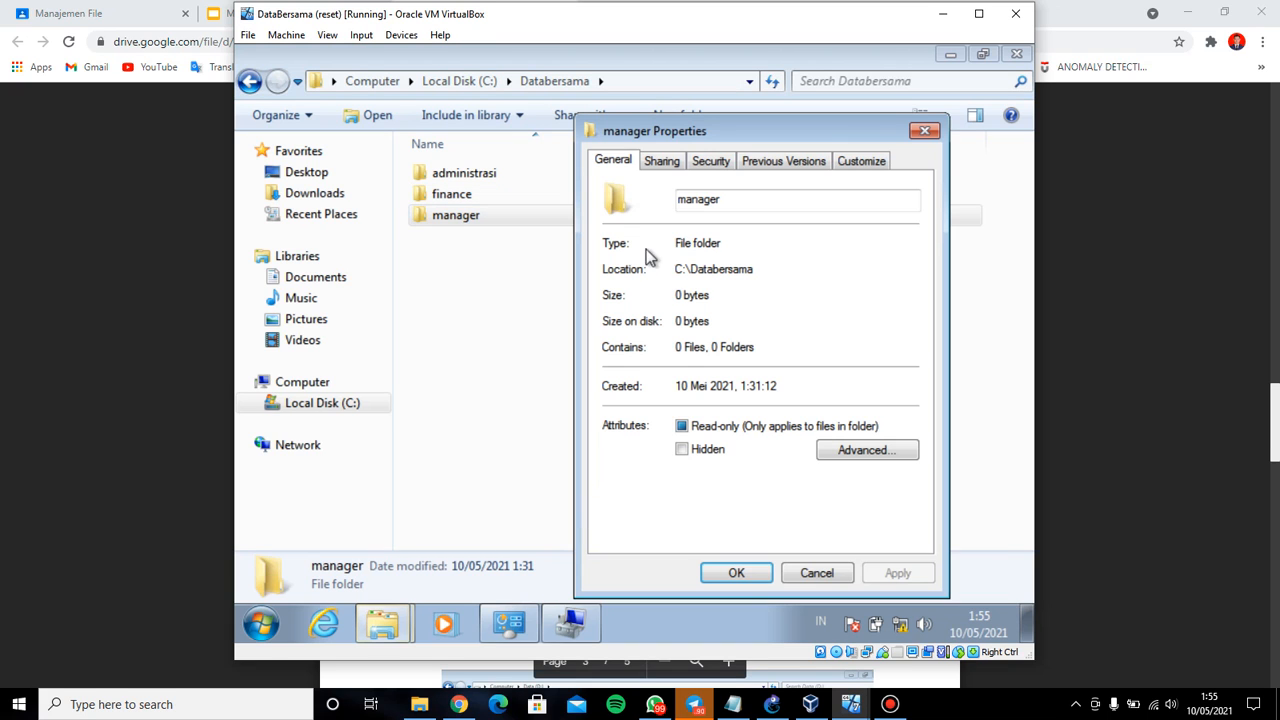
{"action": "left_click", "coordinate": [720, 161]}
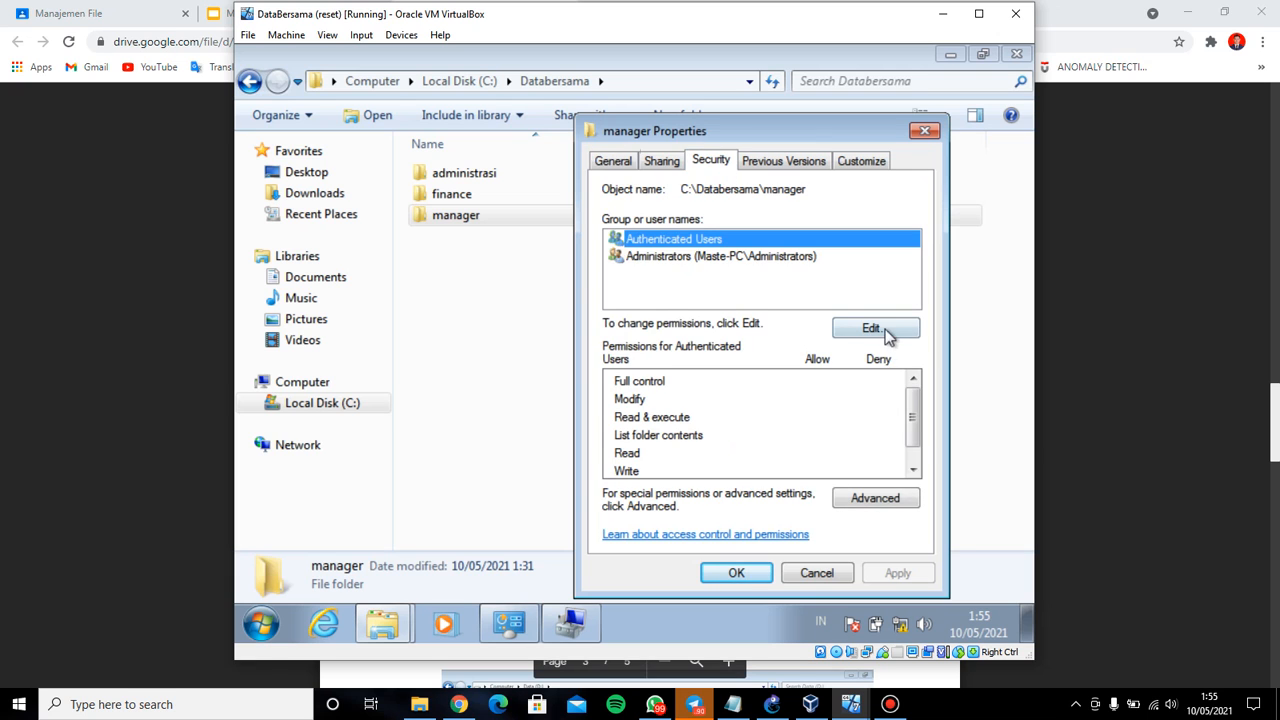
{"action": "left_click", "coordinate": [886, 330]}
{"action": "left_click", "coordinate": [860, 386]}
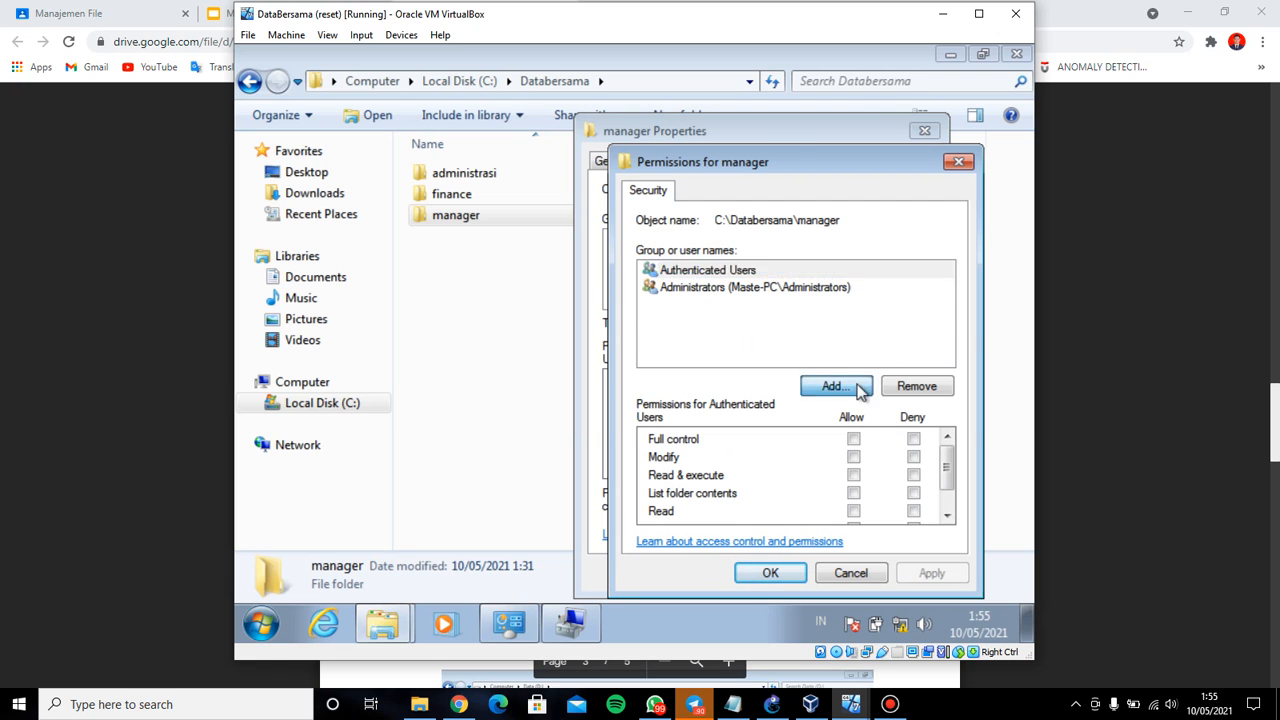
{"action": "left_click", "coordinate": [733, 704]}
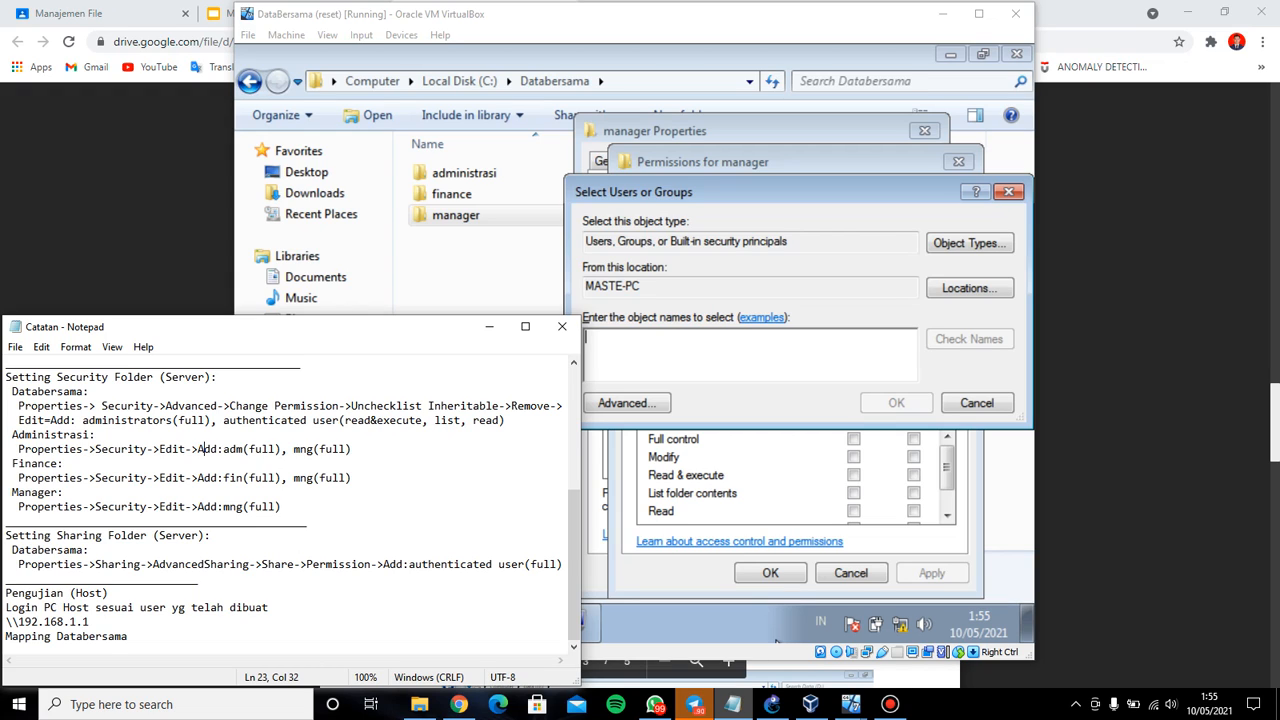
{"action": "left_click", "coordinate": [777, 640]}
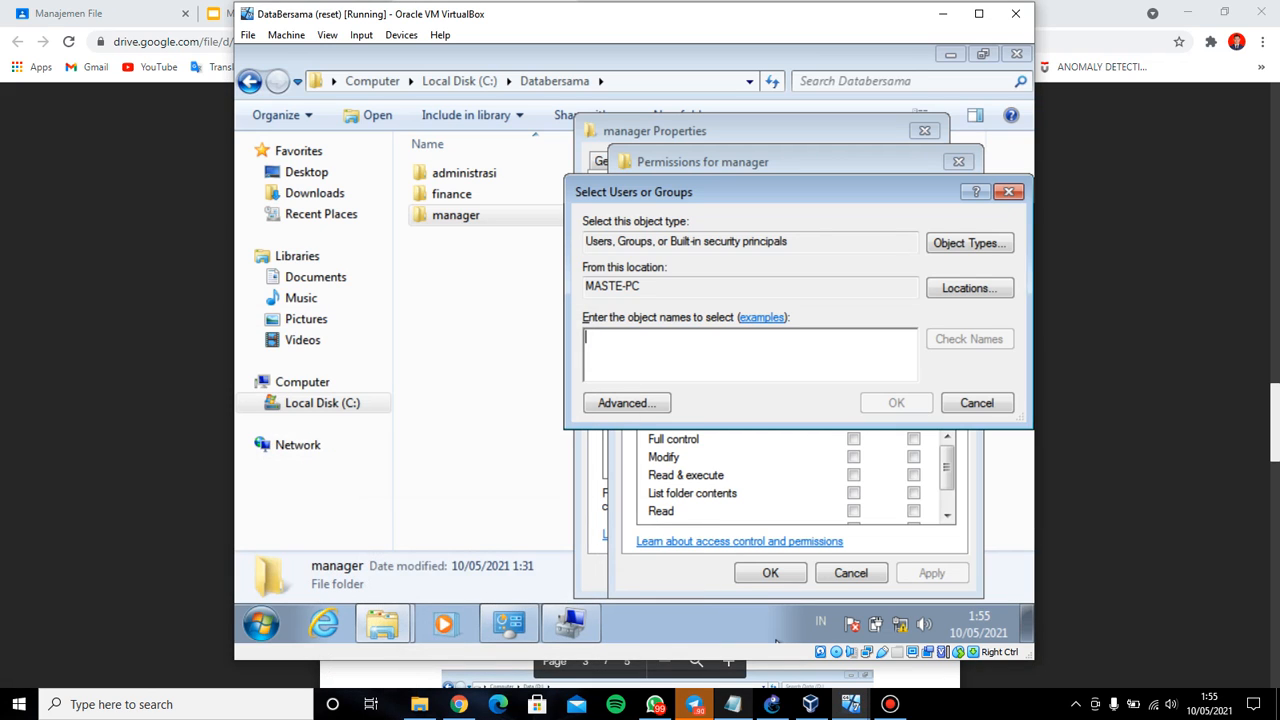
{"action": "type", "text": "mng"}
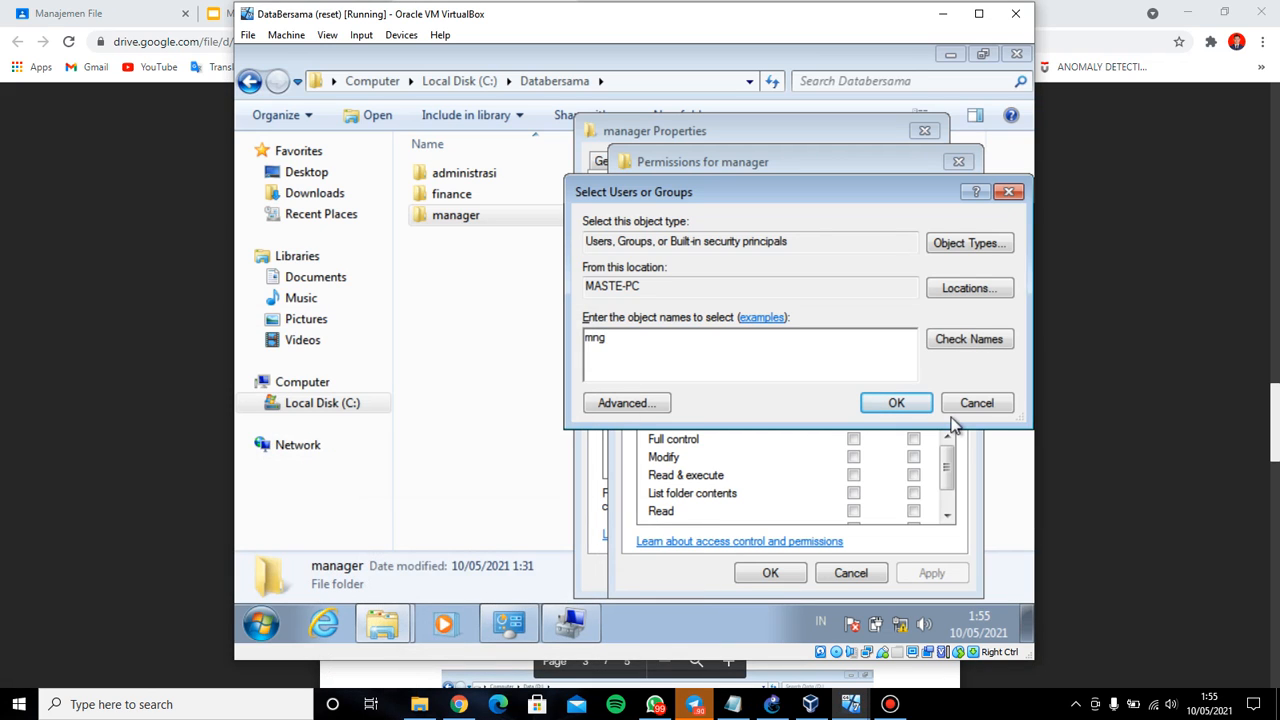
{"action": "left_click", "coordinate": [928, 399]}
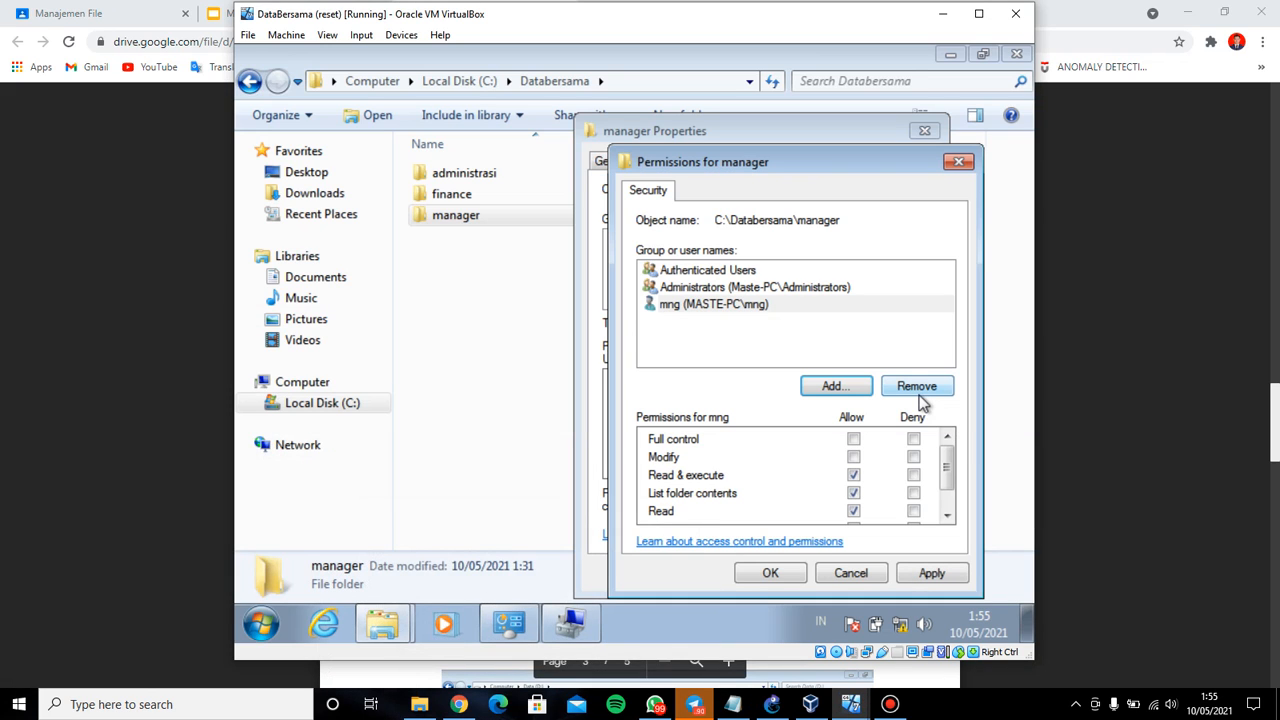
{"action": "left_click", "coordinate": [853, 439]}
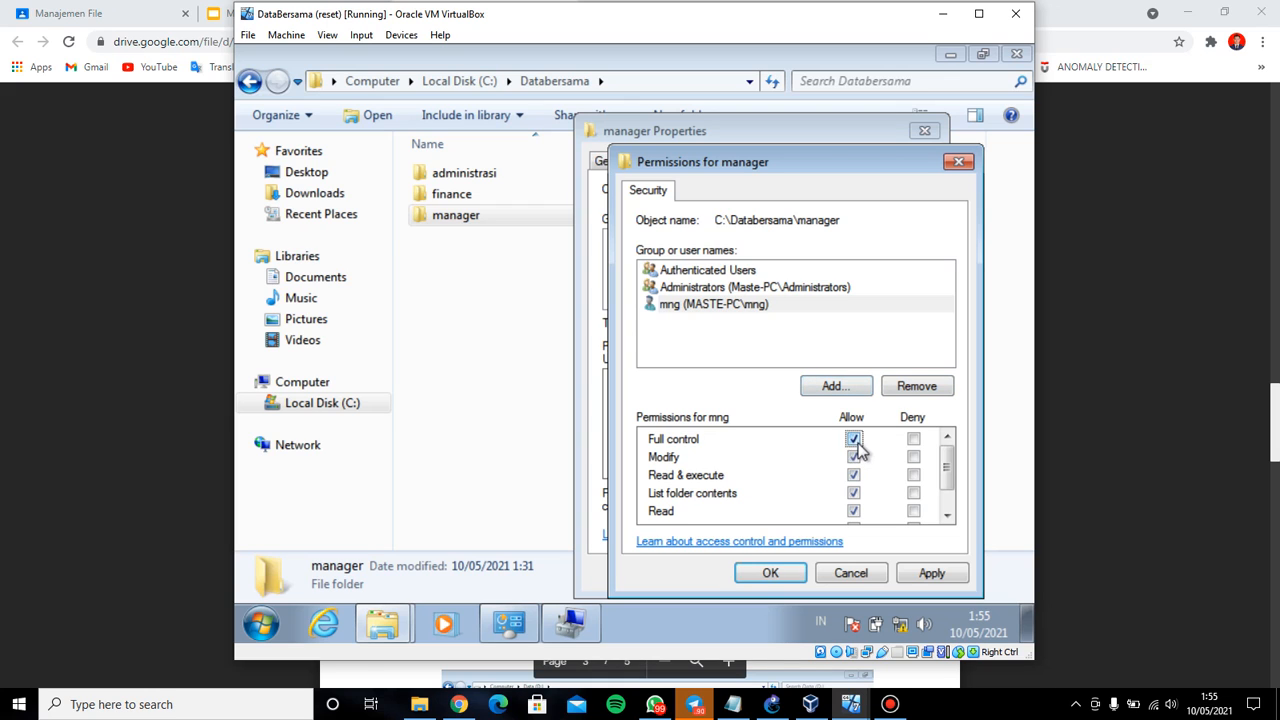
{"action": "left_click", "coordinate": [931, 573]}
{"action": "left_click", "coordinate": [793, 574]}
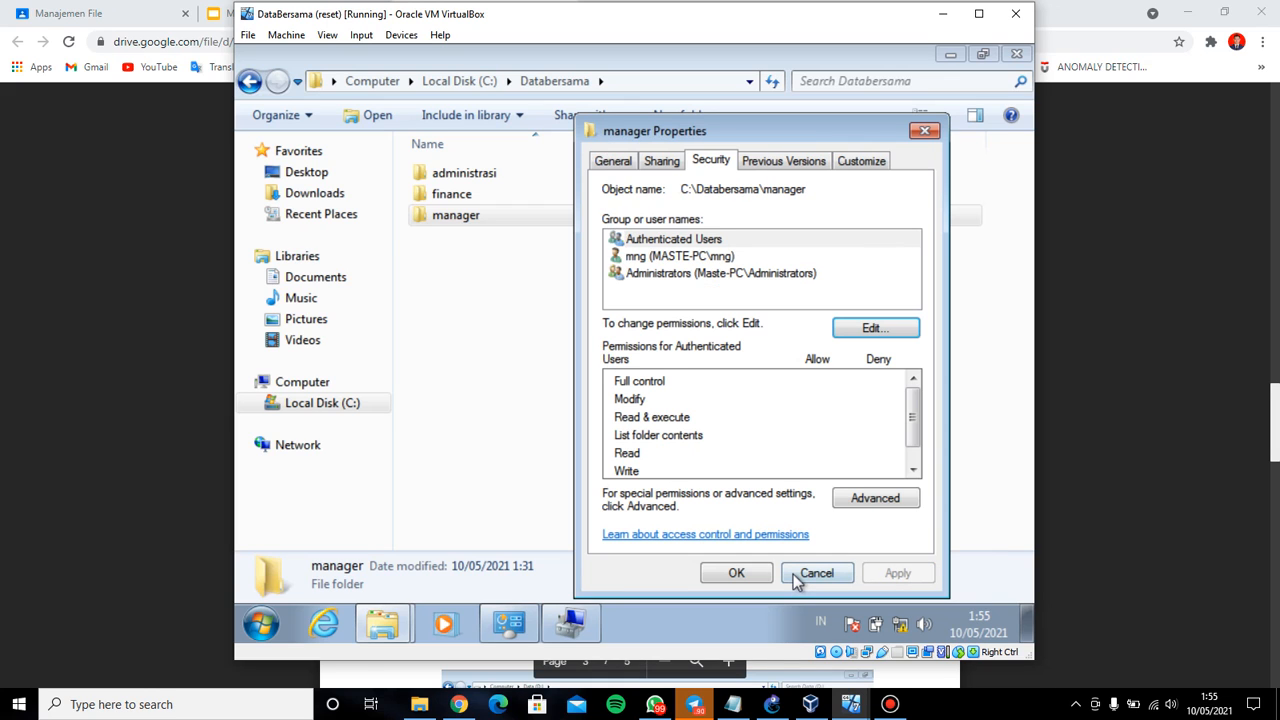
{"action": "left_click", "coordinate": [735, 574]}
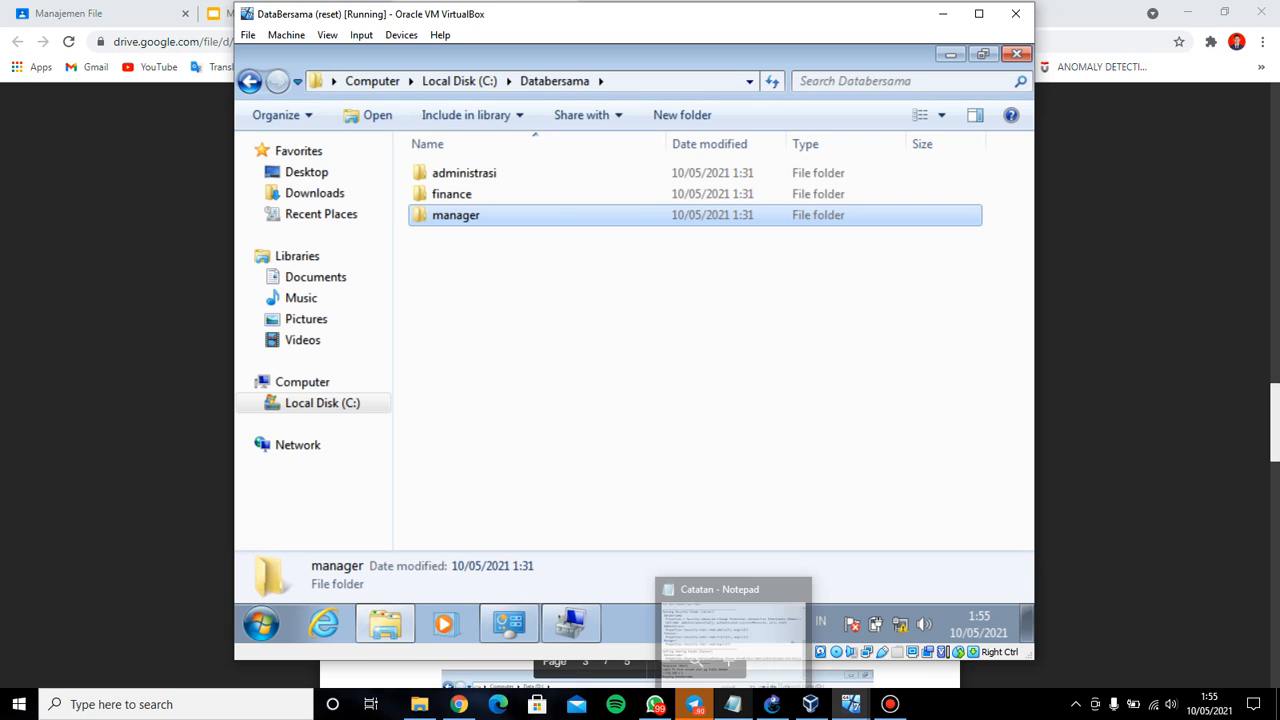
Scroll the lab module PDF down to the folder-sharing step
{"action": "left_click", "coordinate": [205, 502]}
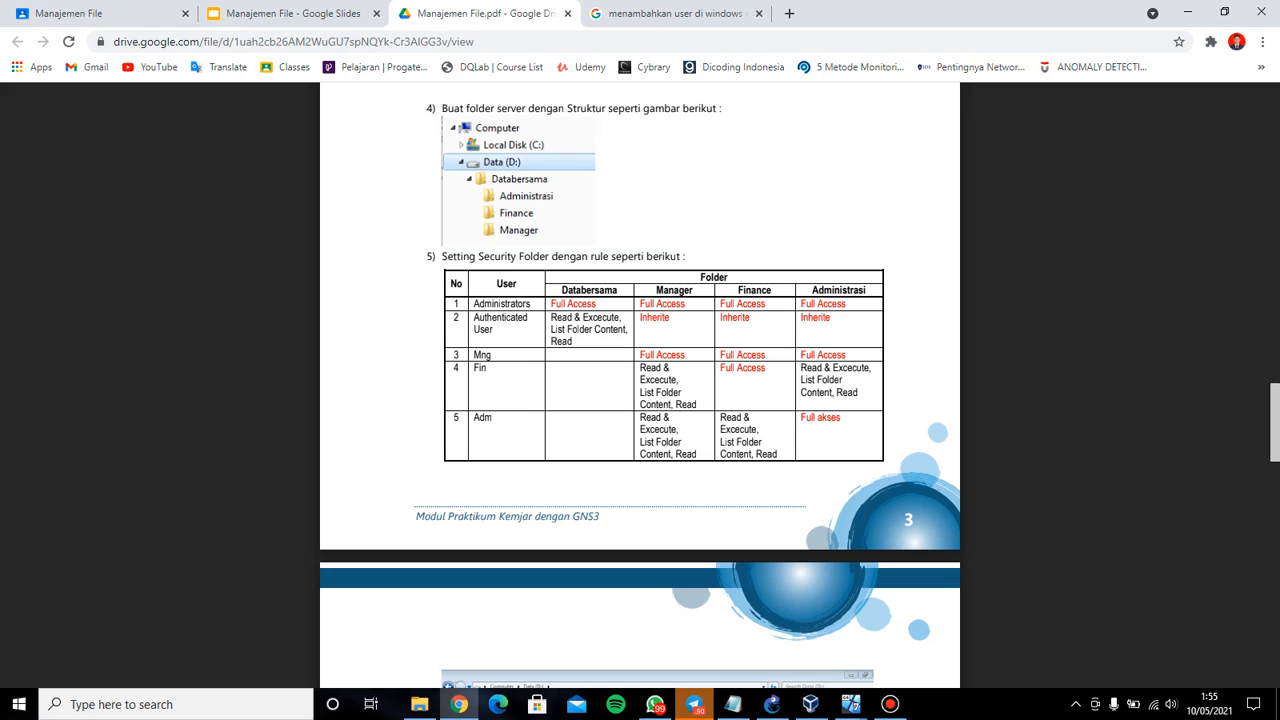
{"action": "scroll", "coordinate": [640, 385], "scroll_direction": "down", "scroll_amount": 5}
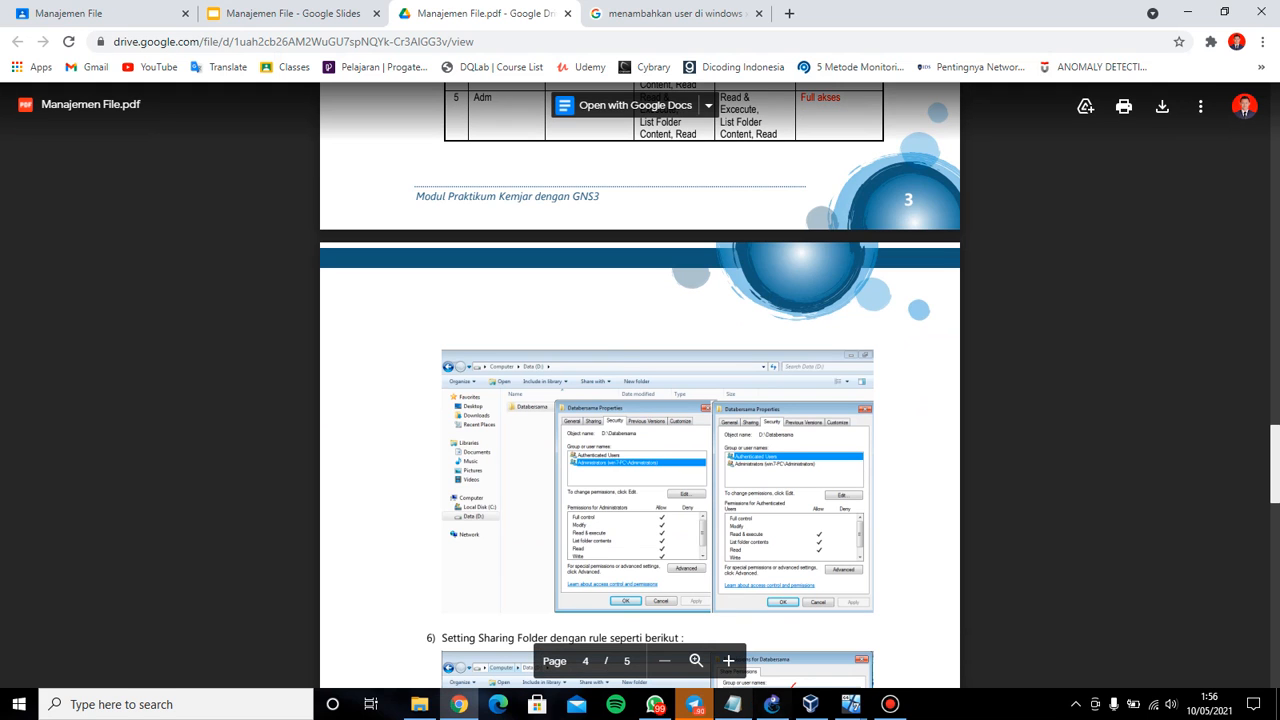
{"action": "left_click", "coordinate": [733, 704]}
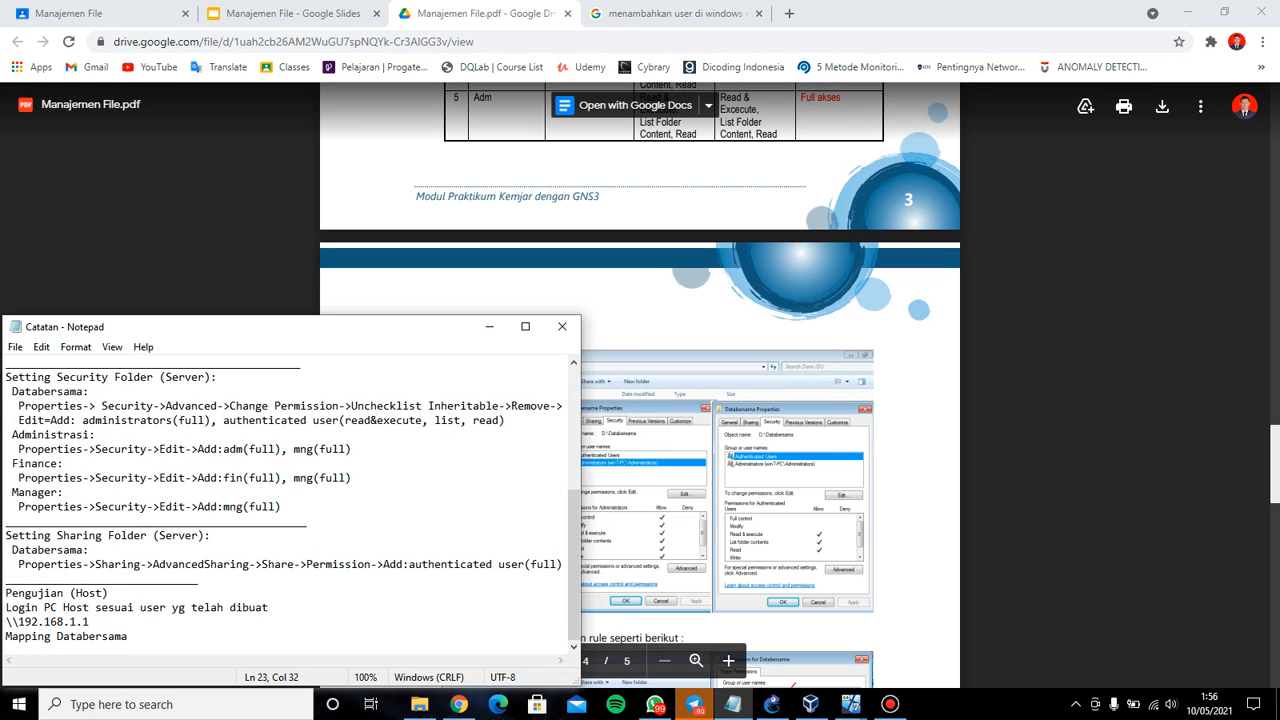
{"action": "left_click", "coordinate": [640, 540]}
{"action": "scroll", "coordinate": [640, 540], "scroll_direction": "down", "scroll_amount": 2}
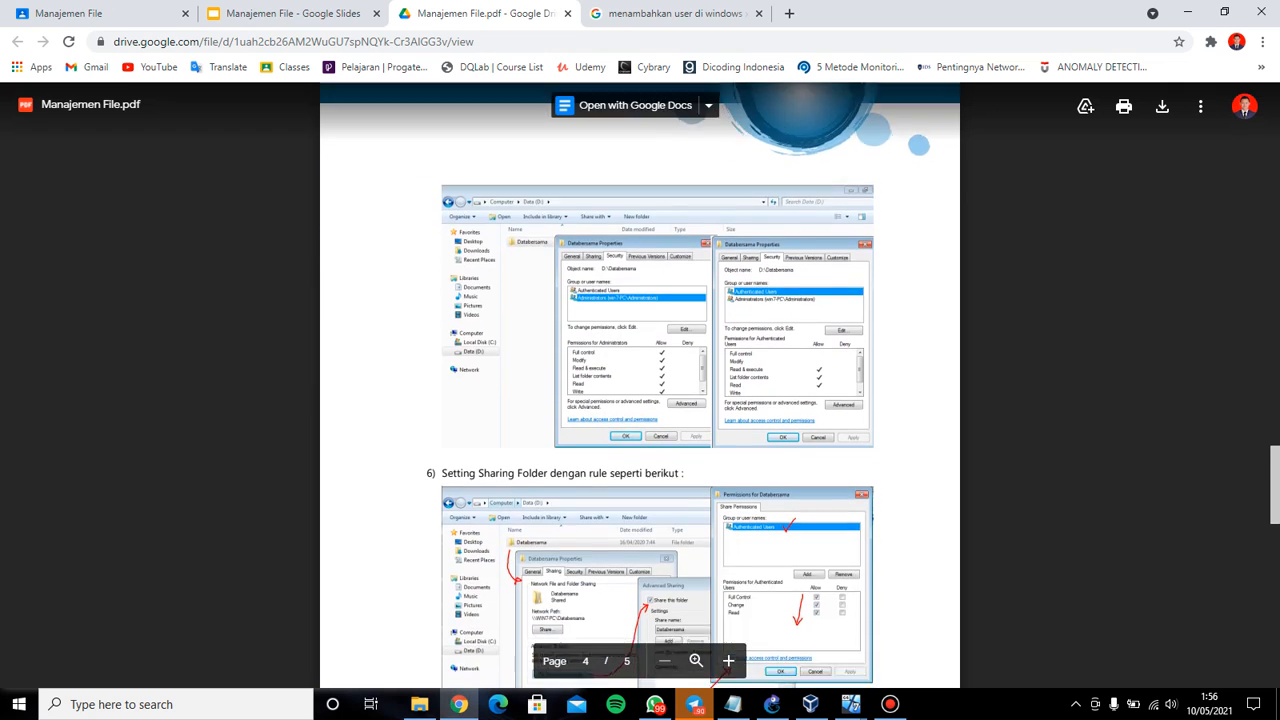
{"action": "scroll", "coordinate": [640, 400], "scroll_direction": "down", "scroll_amount": 2}
{"action": "left_click", "coordinate": [733, 704]}
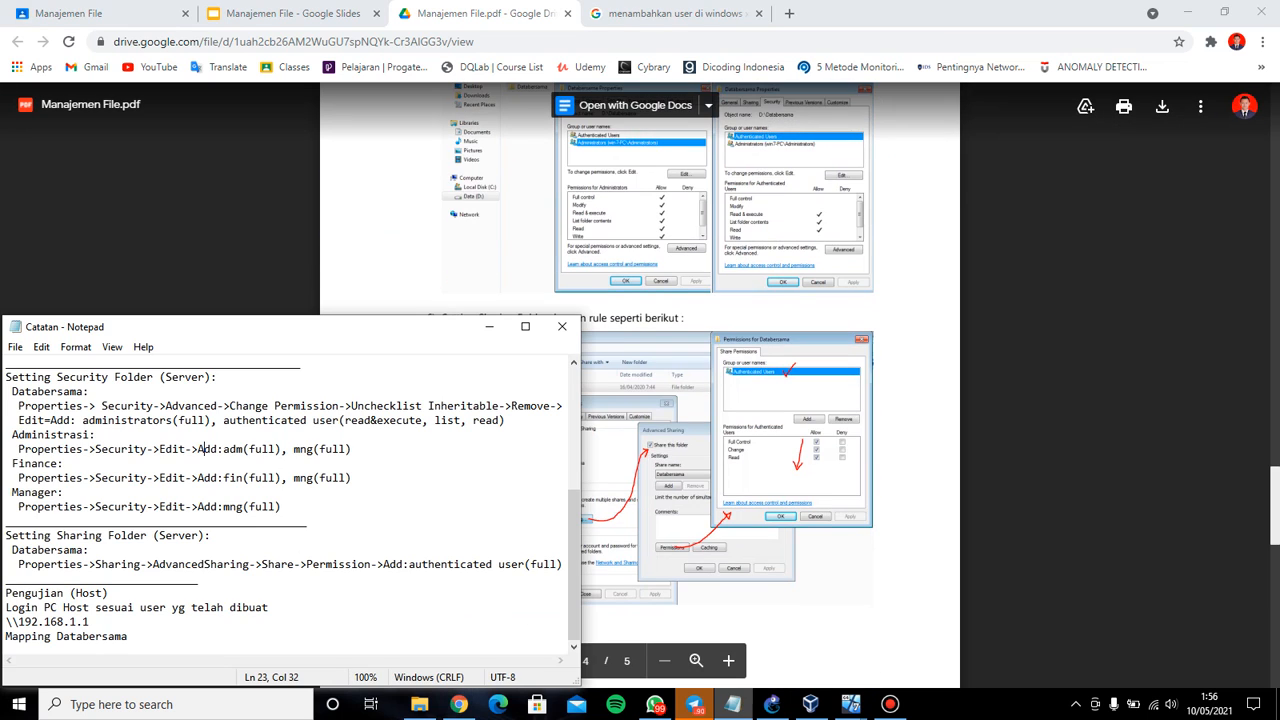
{"action": "left_click", "coordinate": [733, 704]}
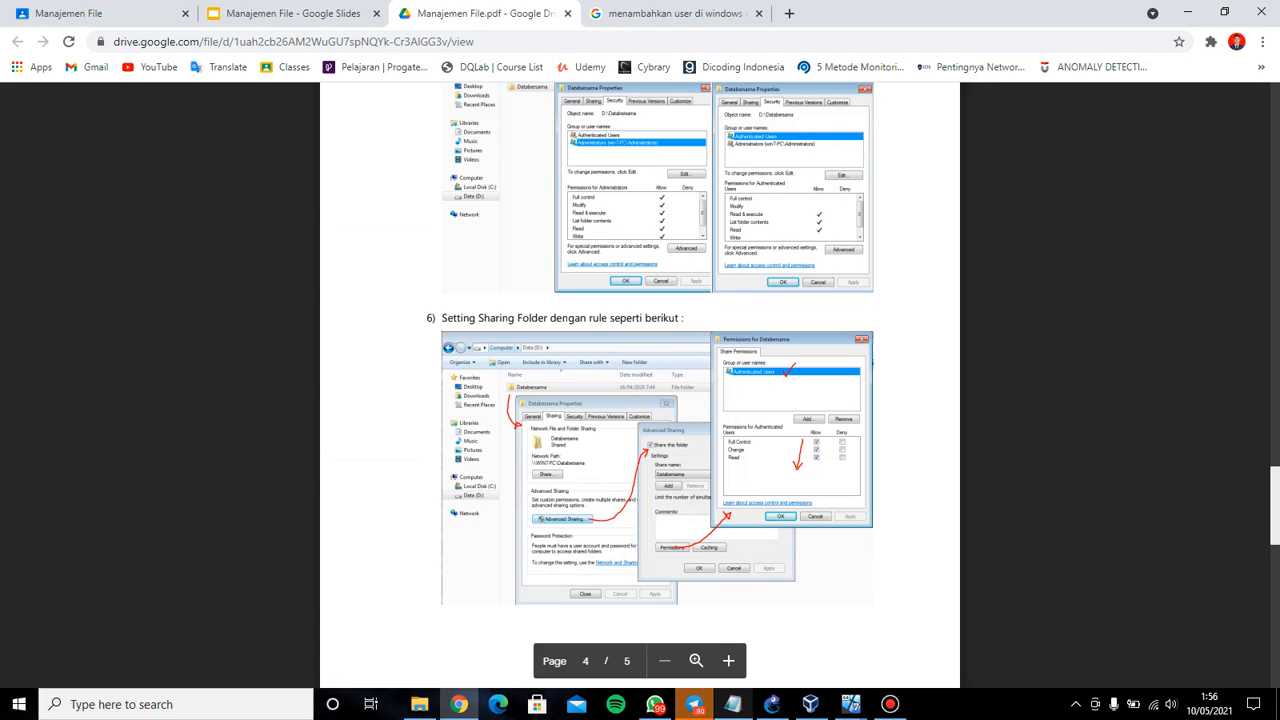
{"action": "left_click", "coordinate": [733, 704]}
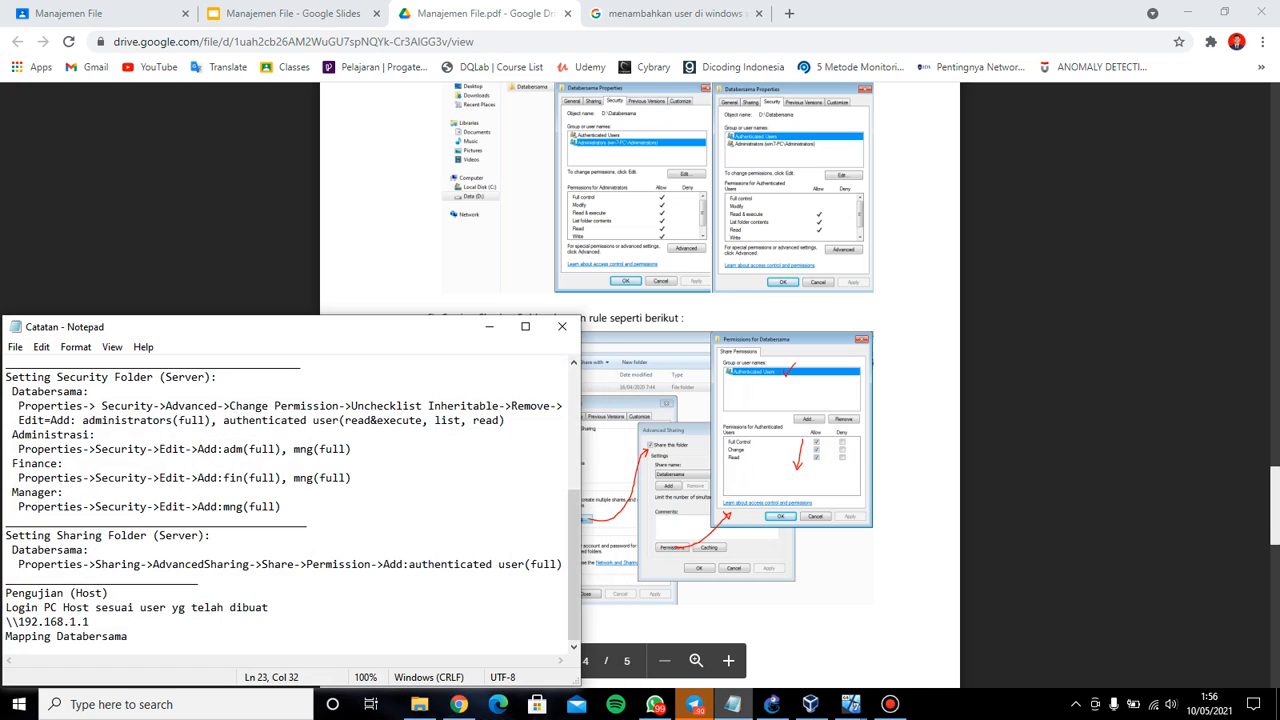
{"action": "left_click", "coordinate": [733, 704]}
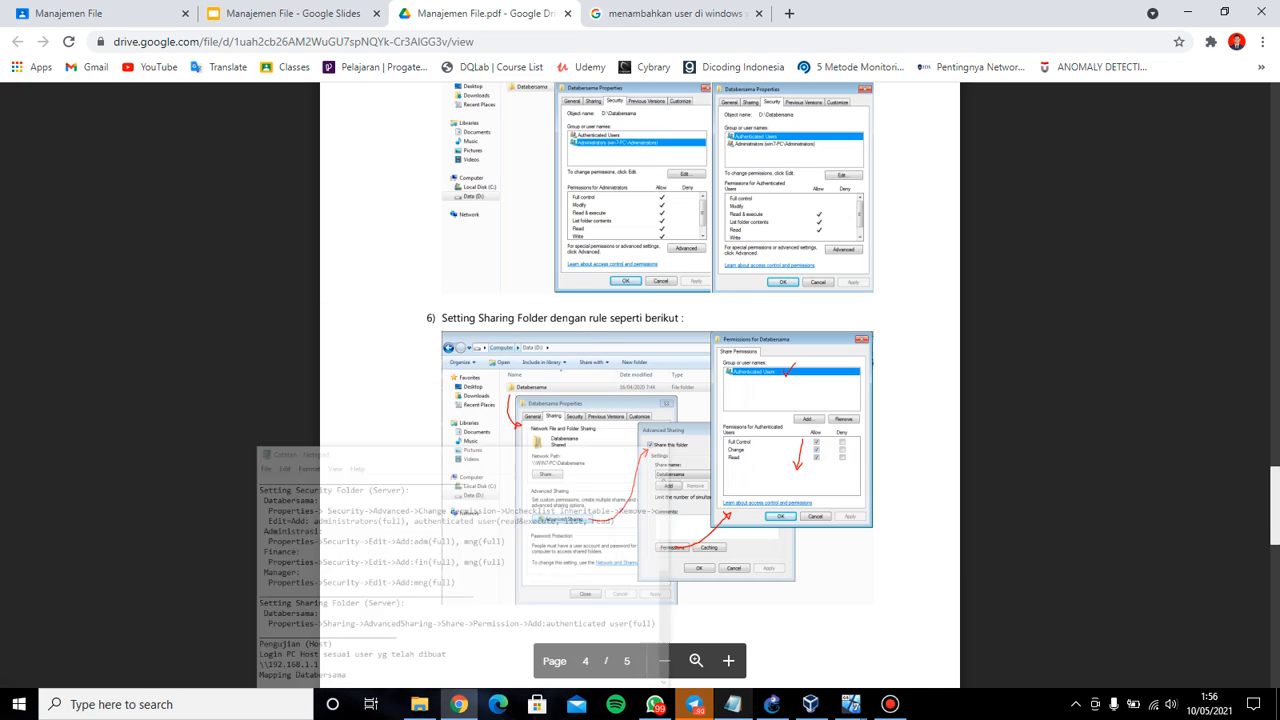
Return to the DataBersama VM and go back to the Local Disk (C:) listing
{"action": "mouse_move", "coordinate": [850, 704]}
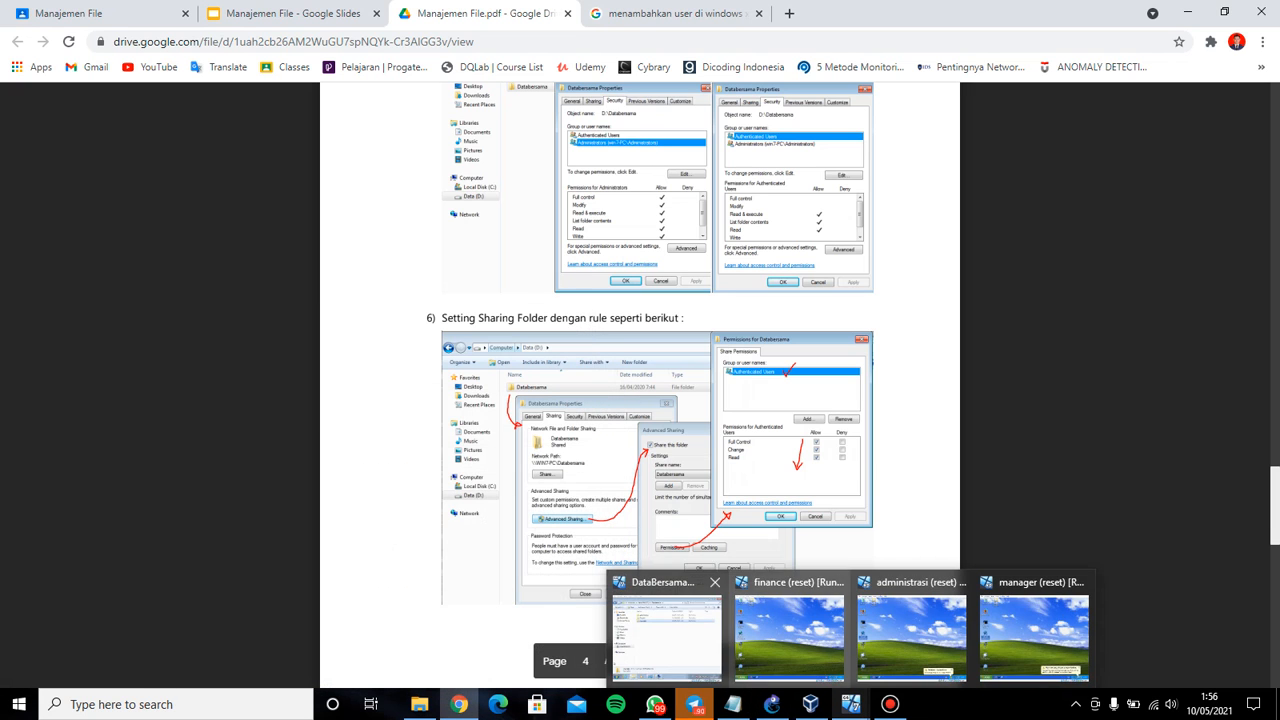
{"action": "left_click", "coordinate": [667, 640]}
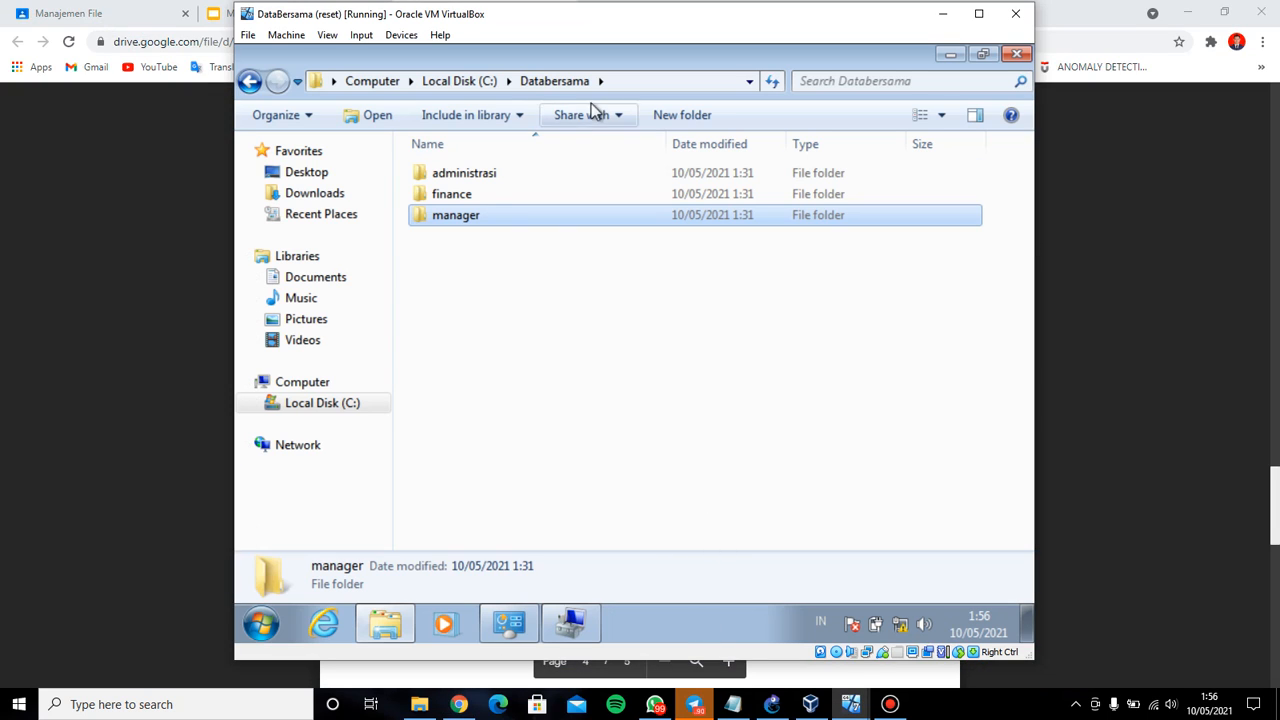
{"action": "left_click", "coordinate": [553, 86]}
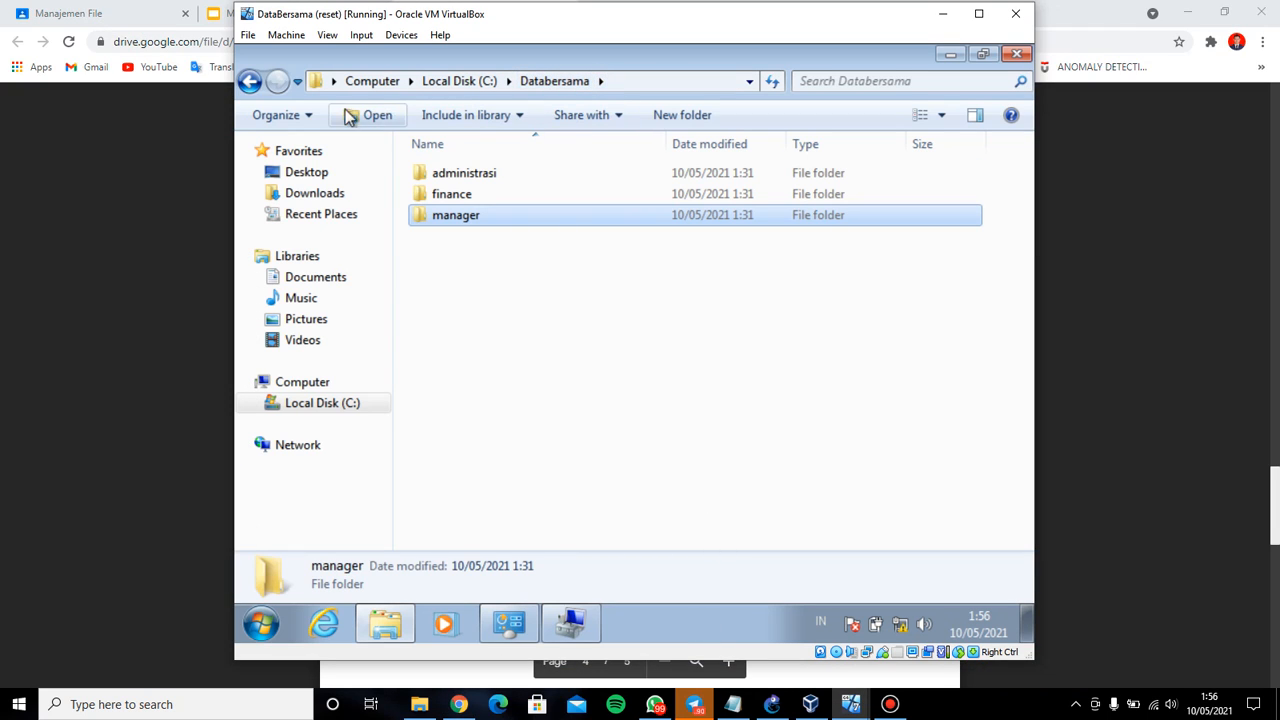
{"action": "left_click", "coordinate": [250, 81]}
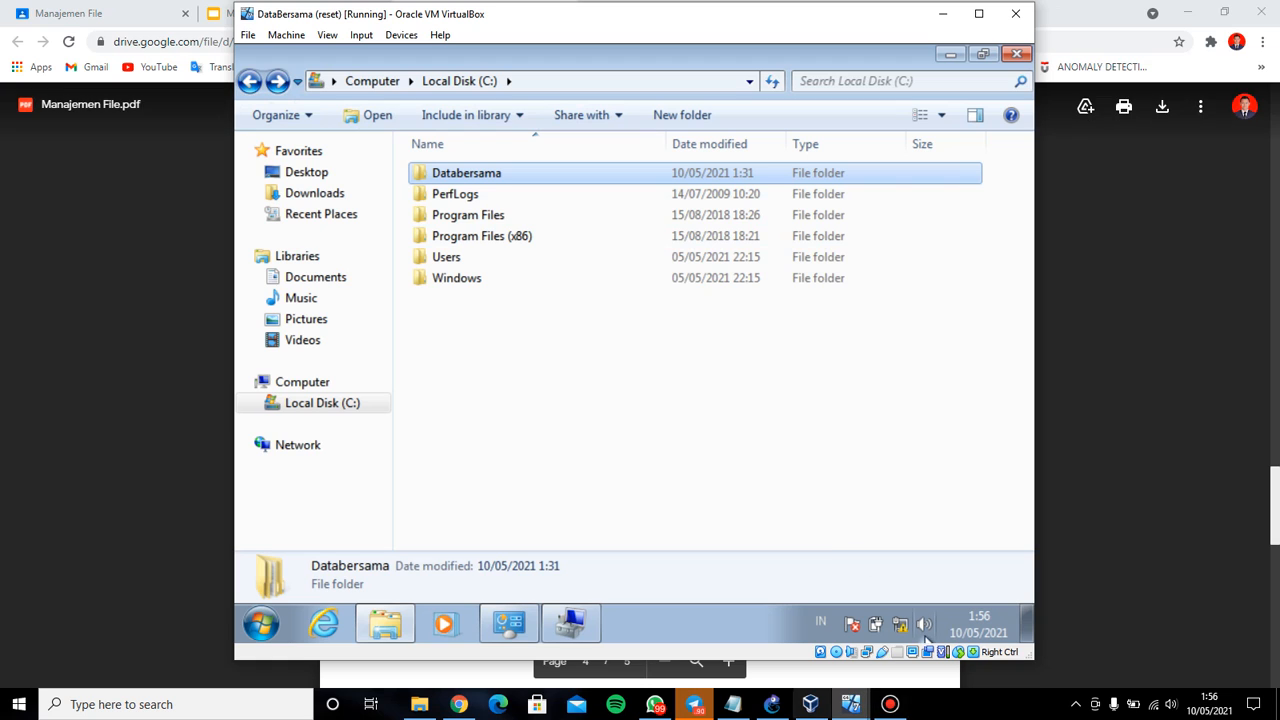
Tick Share this folder for Databersama in Advanced Sharing and open its share Permissions
{"action": "right_click", "coordinate": [551, 174]}
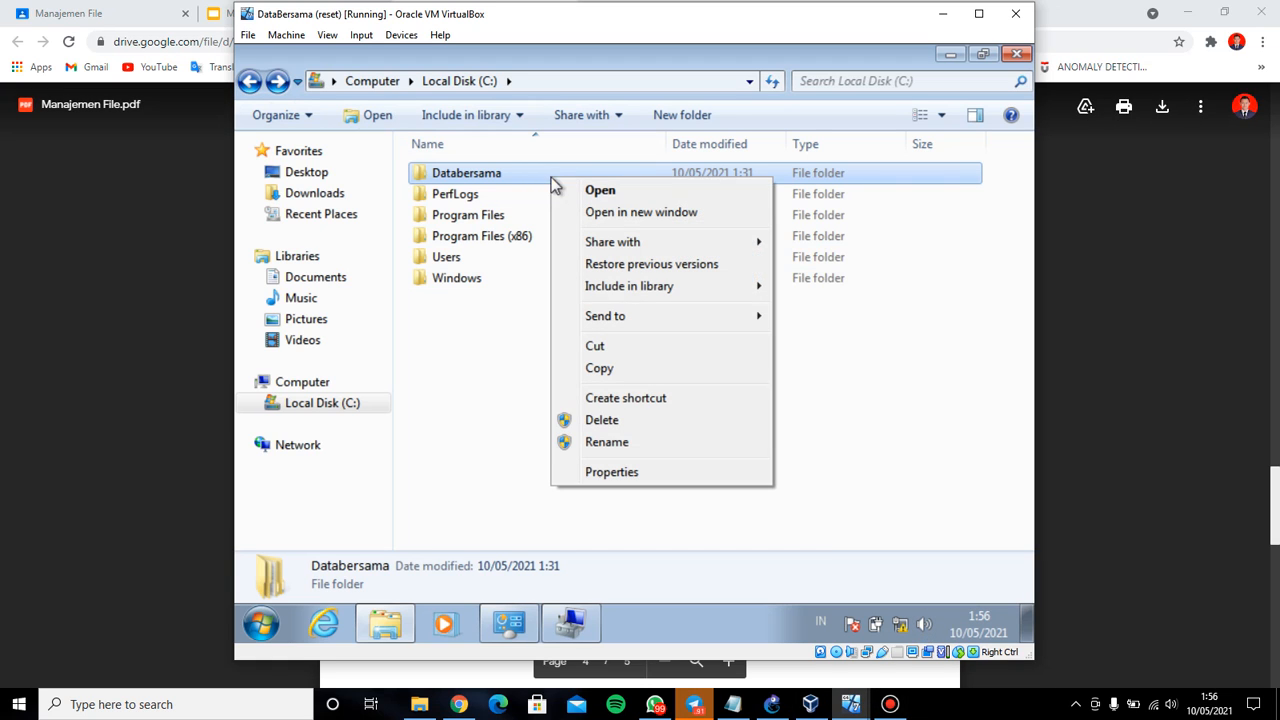
{"action": "left_click", "coordinate": [705, 471]}
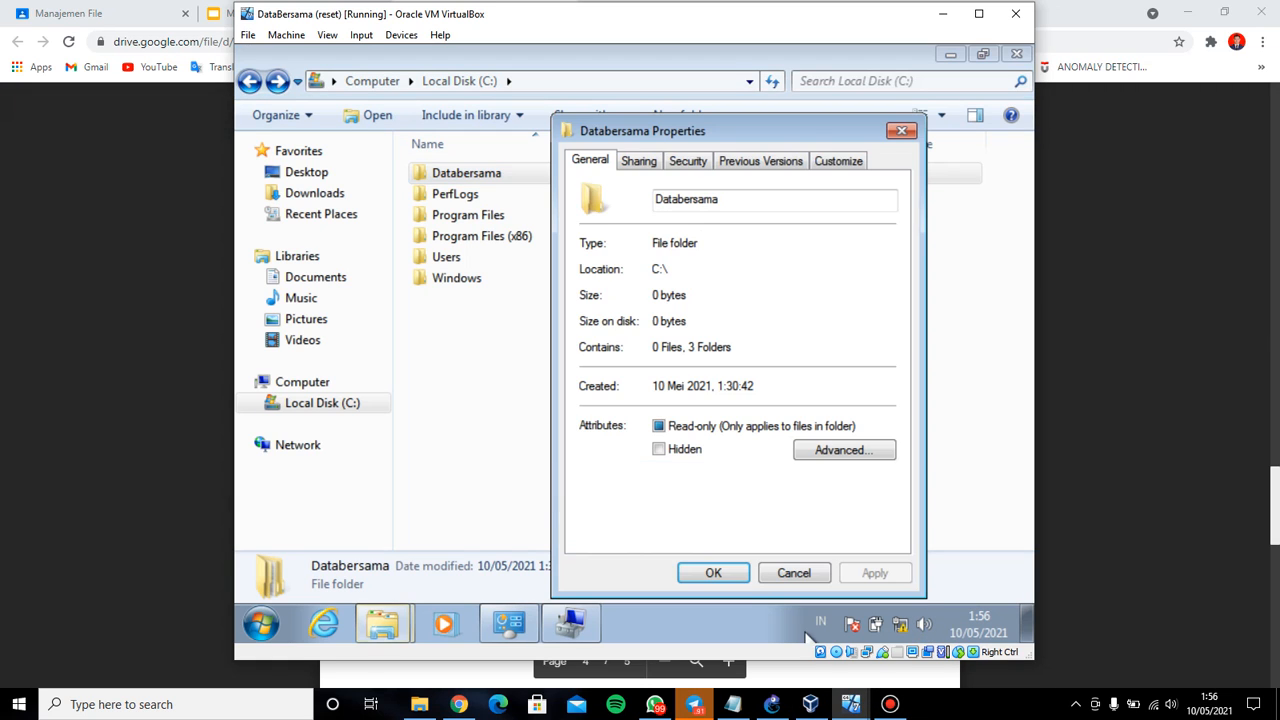
{"action": "left_click", "coordinate": [733, 704]}
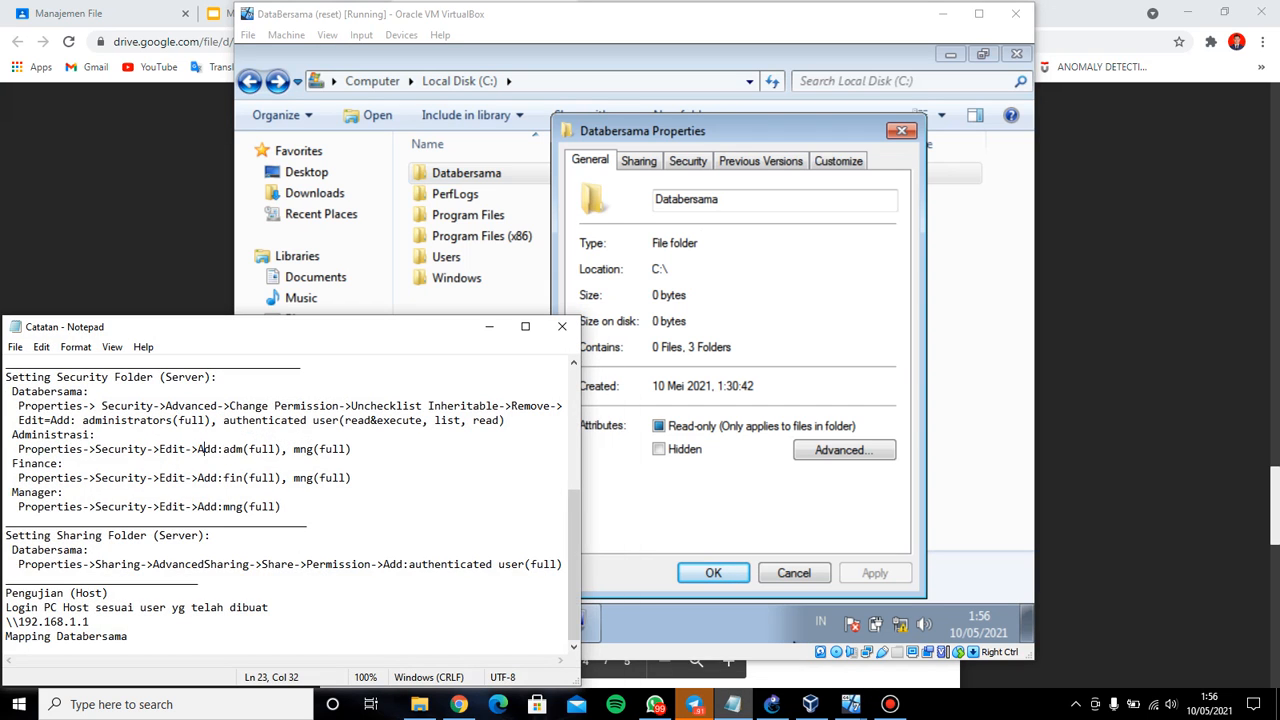
{"action": "left_click", "coordinate": [740, 243]}
{"action": "left_click", "coordinate": [643, 163]}
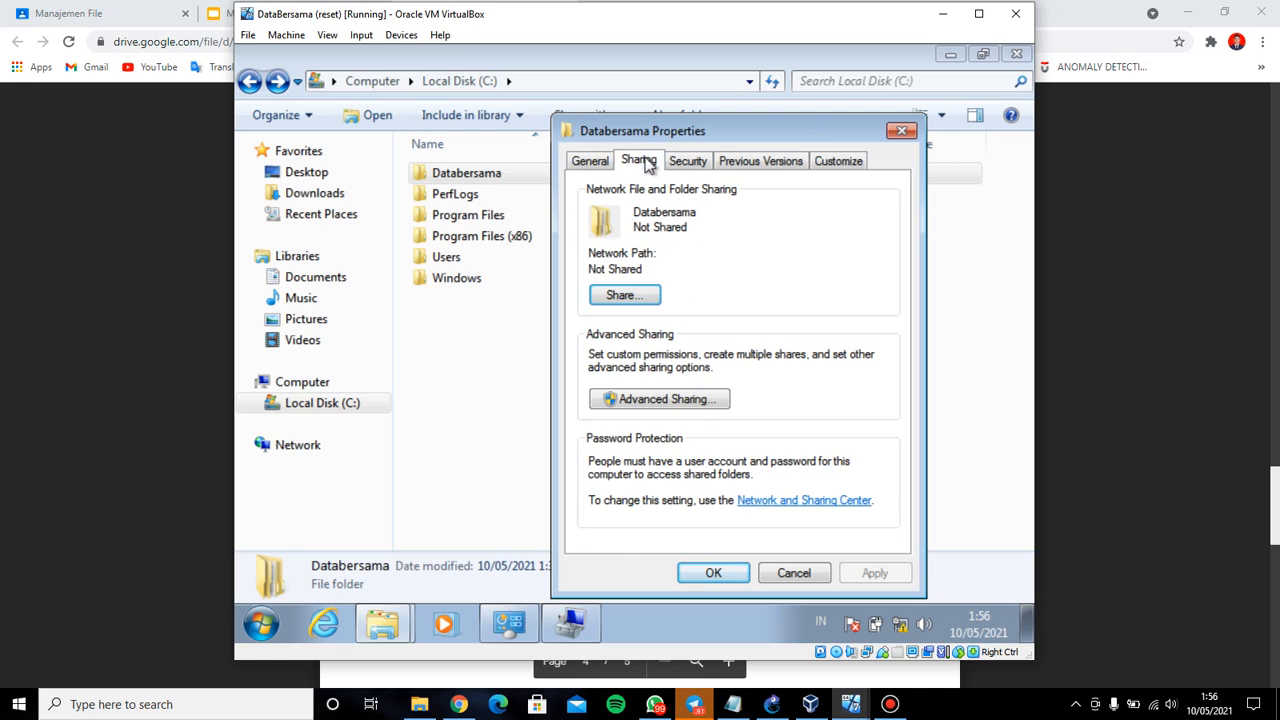
{"action": "left_click", "coordinate": [695, 400]}
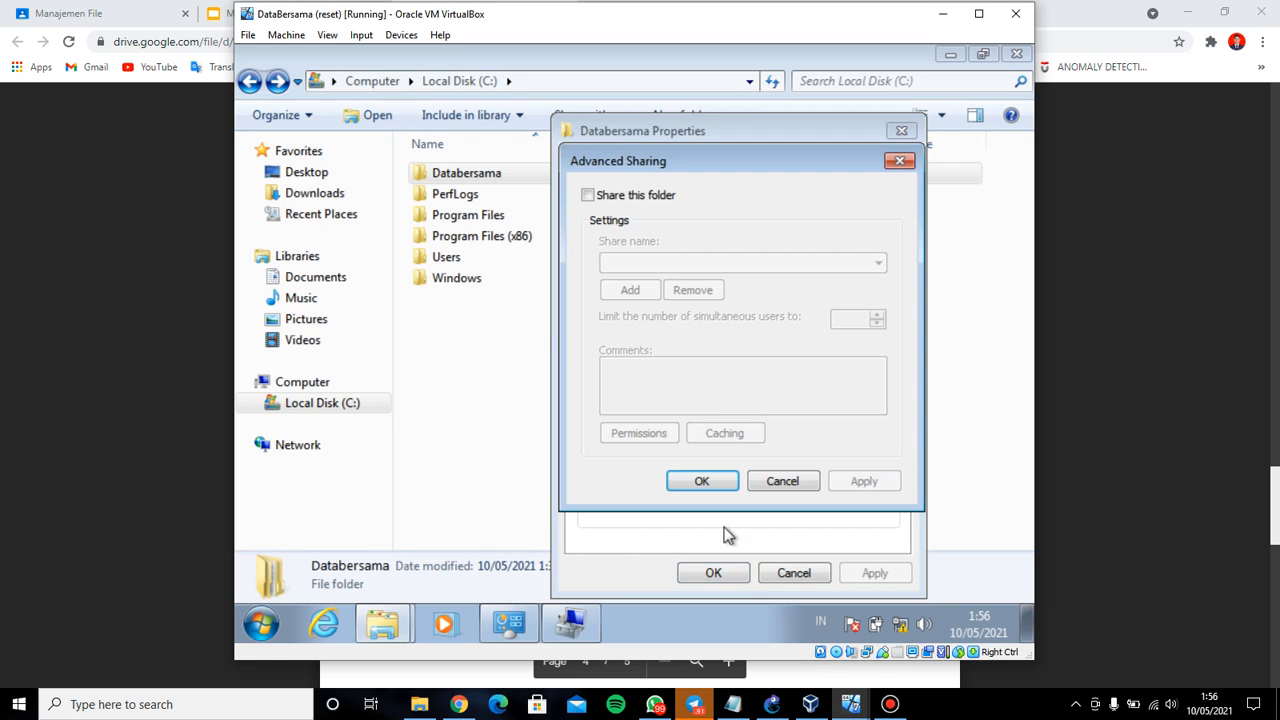
{"action": "left_click", "coordinate": [733, 704]}
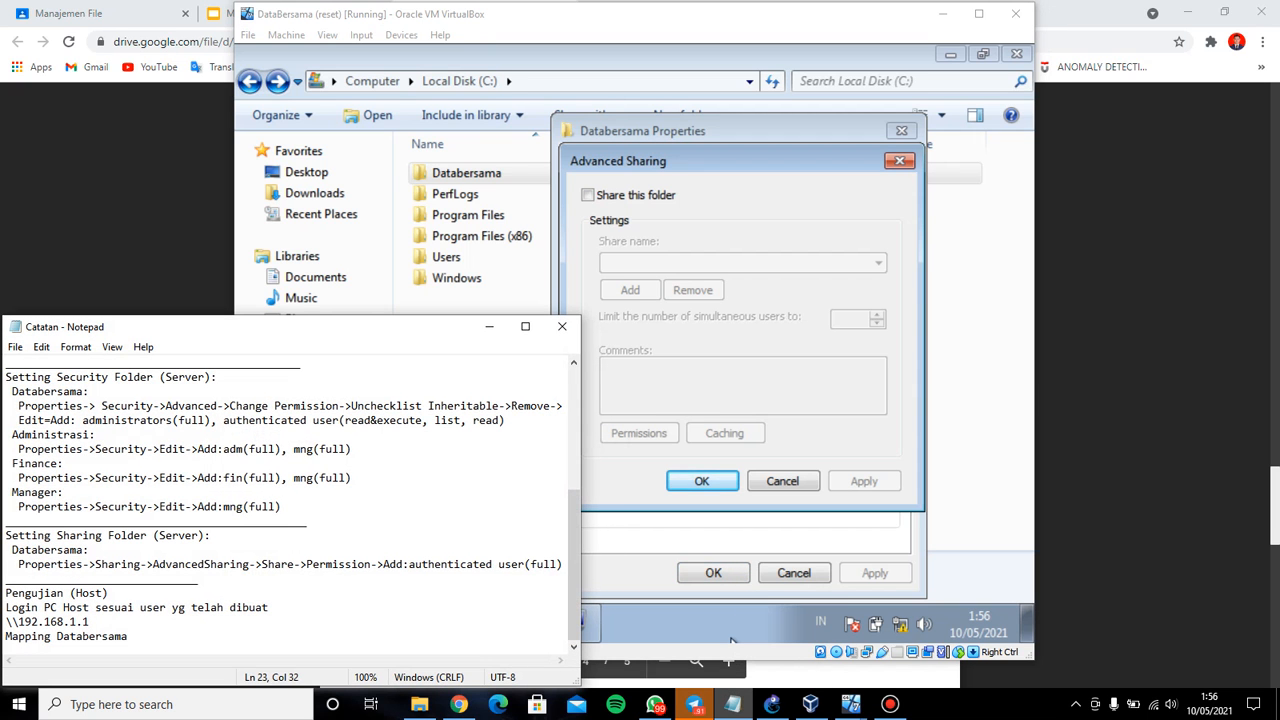
{"action": "left_click", "coordinate": [731, 641]}
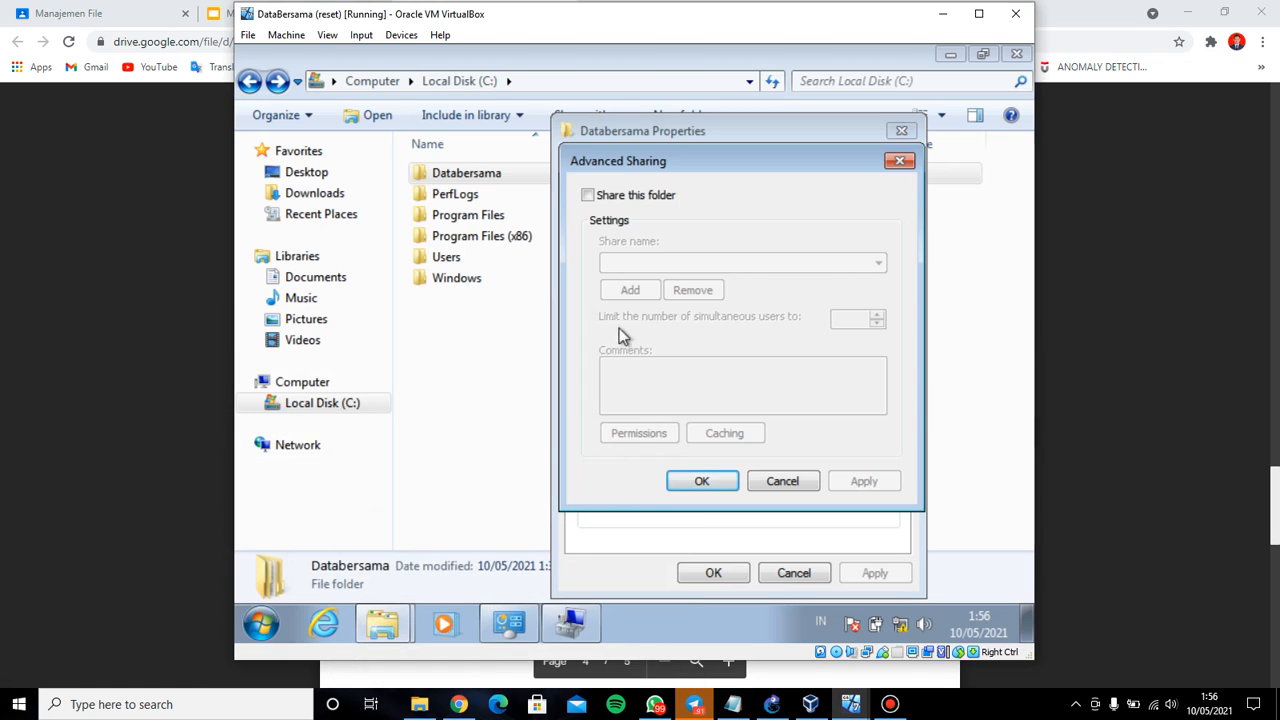
{"action": "left_click", "coordinate": [601, 196]}
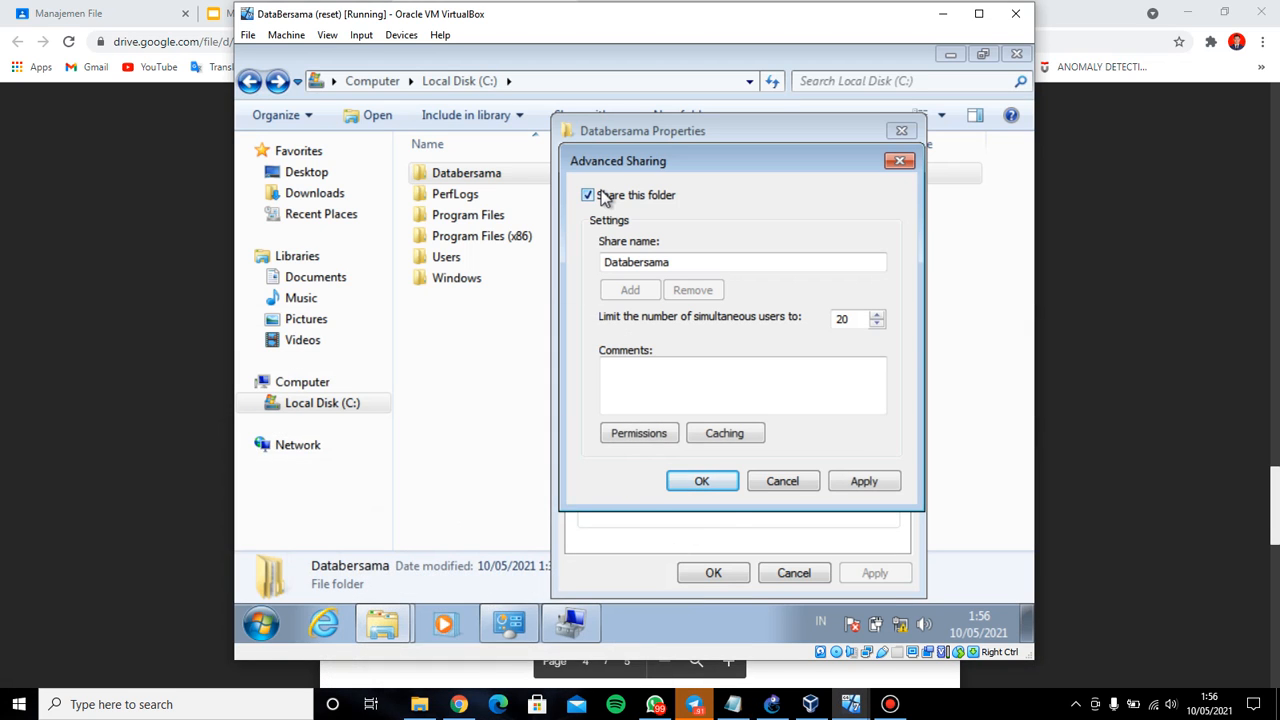
{"action": "left_click", "coordinate": [667, 437]}
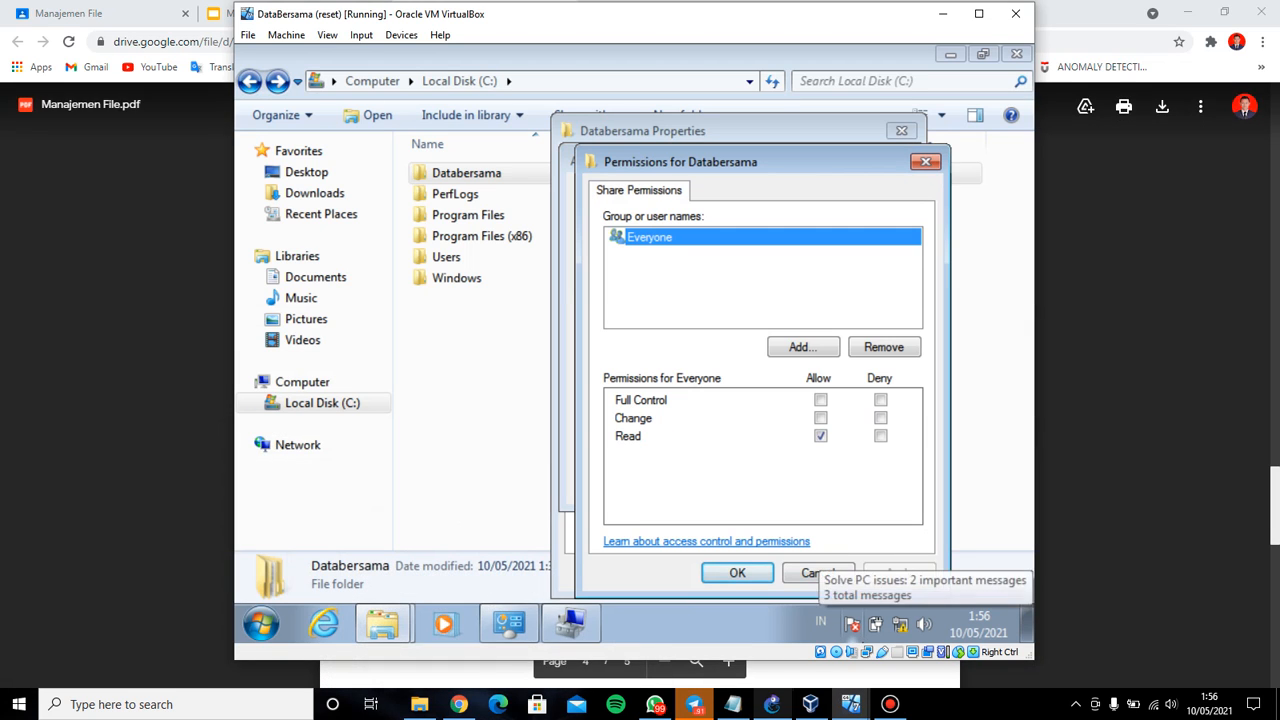
Enter 'authenticated user' as the group to add to the Databersama share permissions
{"action": "left_click", "coordinate": [733, 704]}
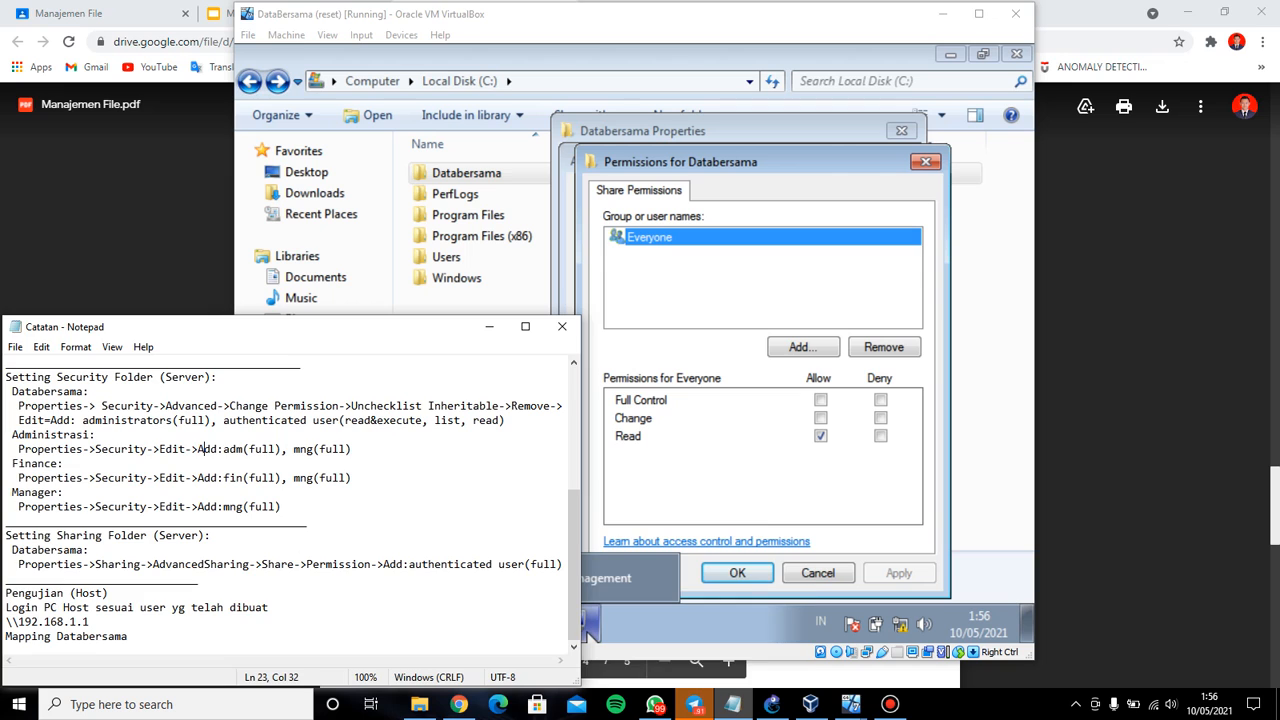
{"action": "left_click", "coordinate": [589, 625]}
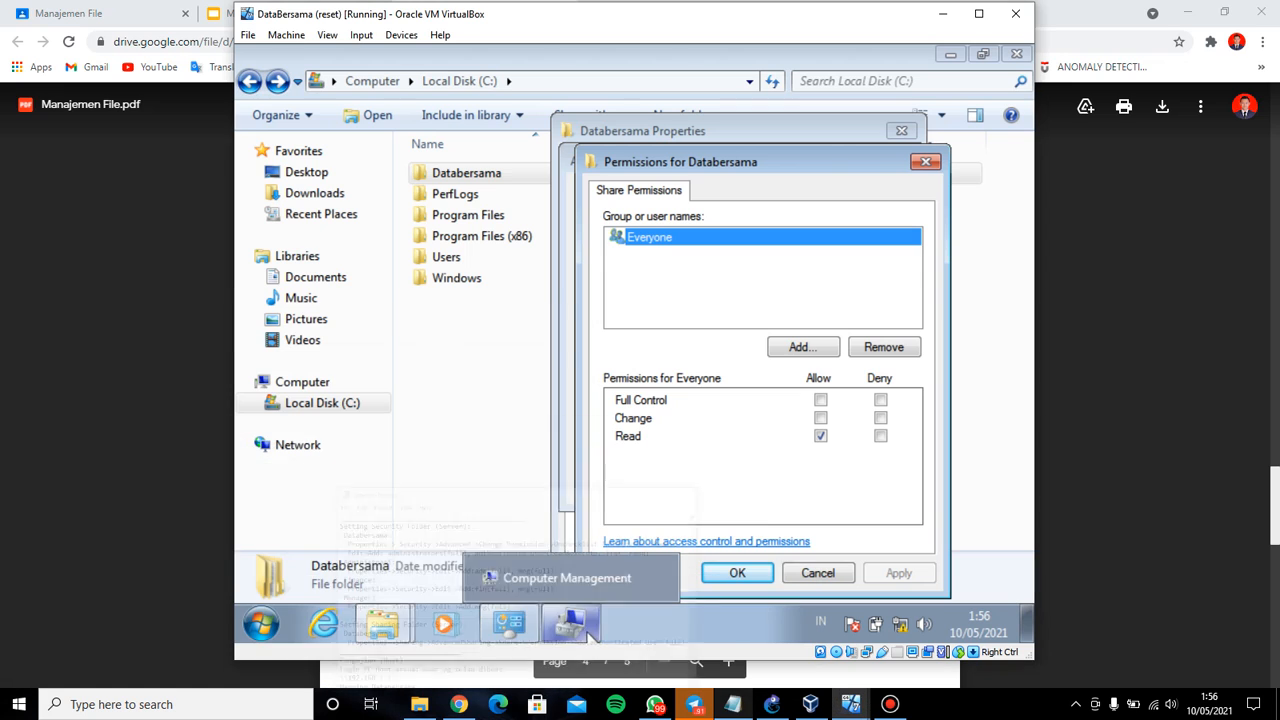
{"action": "left_click", "coordinate": [812, 347]}
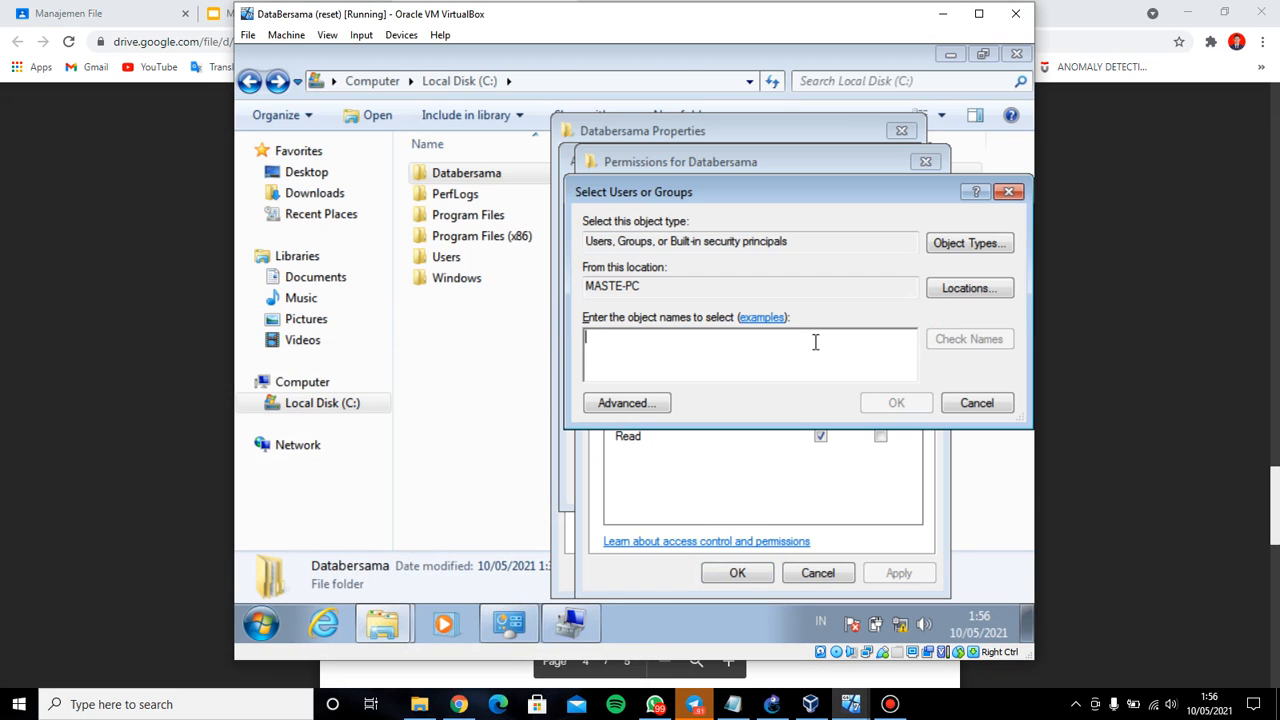
{"action": "left_click", "coordinate": [977, 403]}
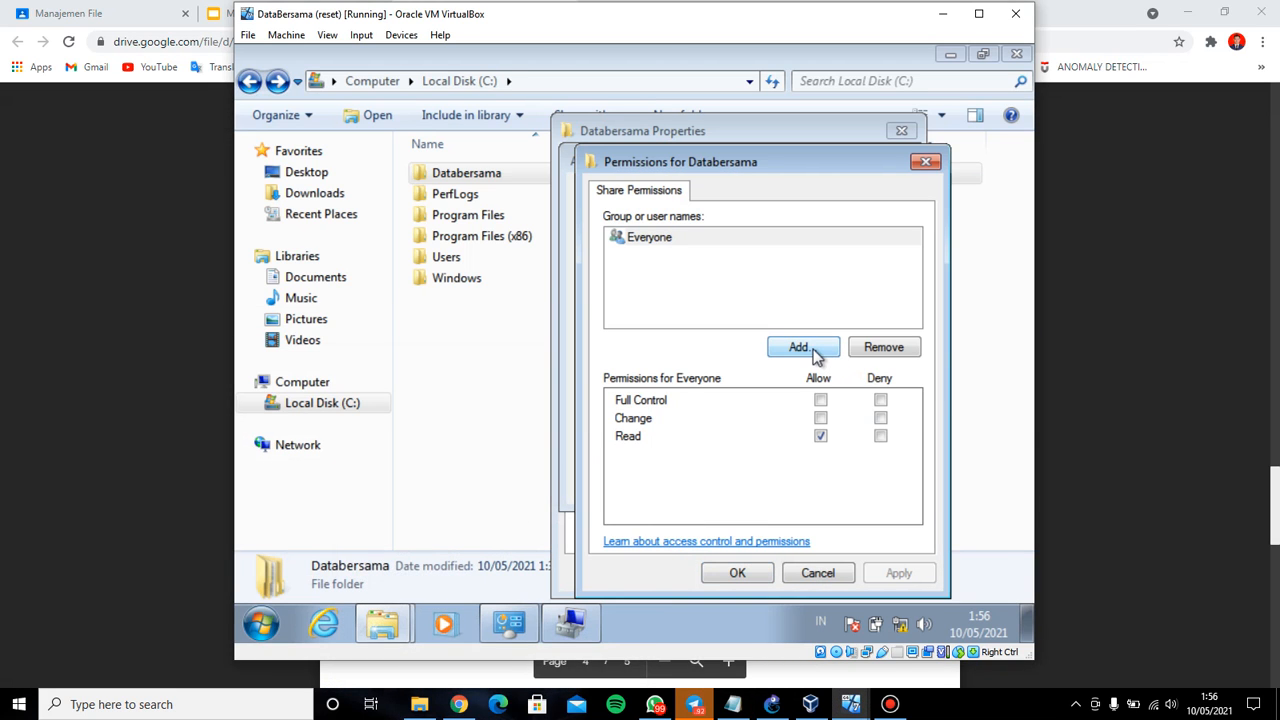
{"action": "left_click", "coordinate": [810, 352]}
{"action": "left_click", "coordinate": [733, 704]}
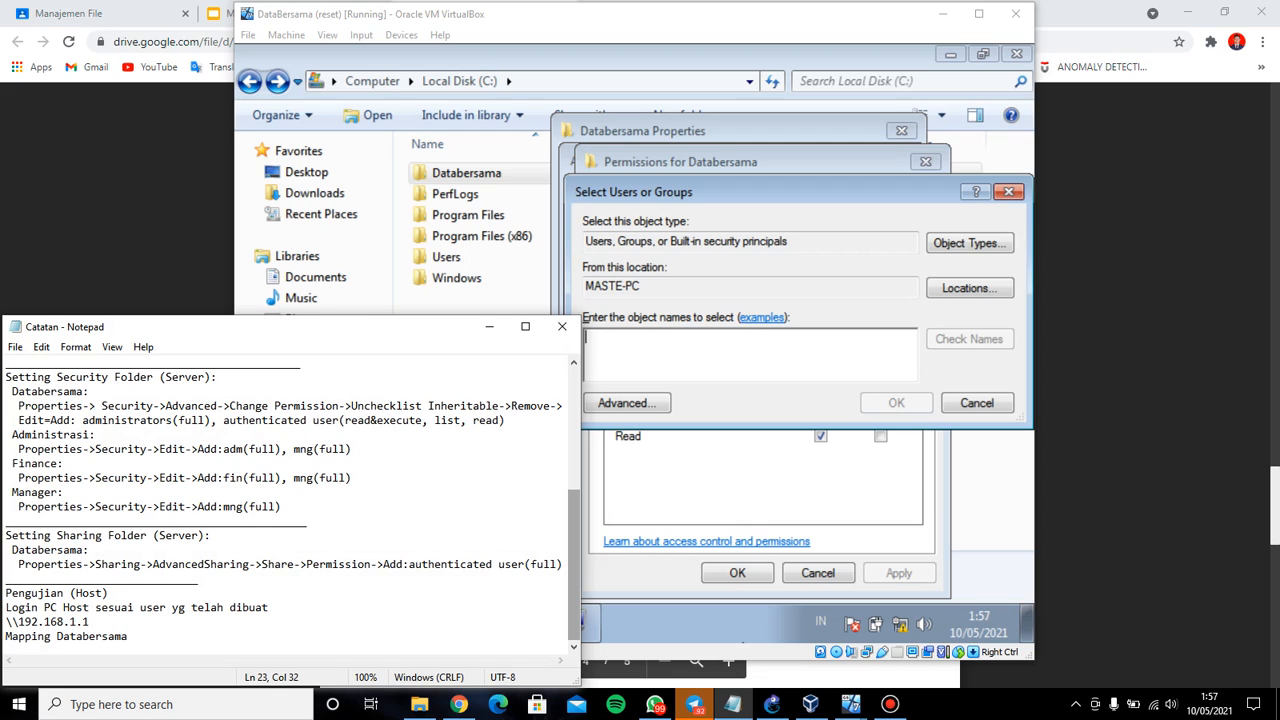
{"action": "left_click", "coordinate": [733, 704]}
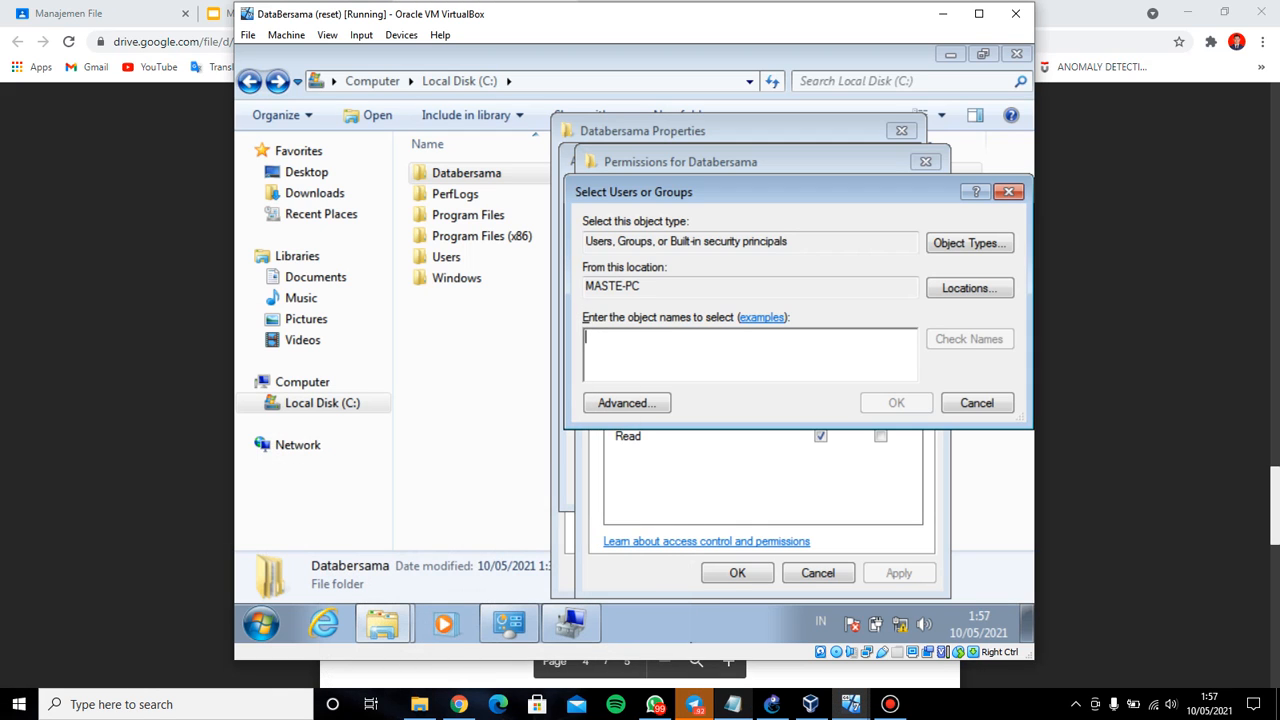
{"action": "type", "text": "authe"}
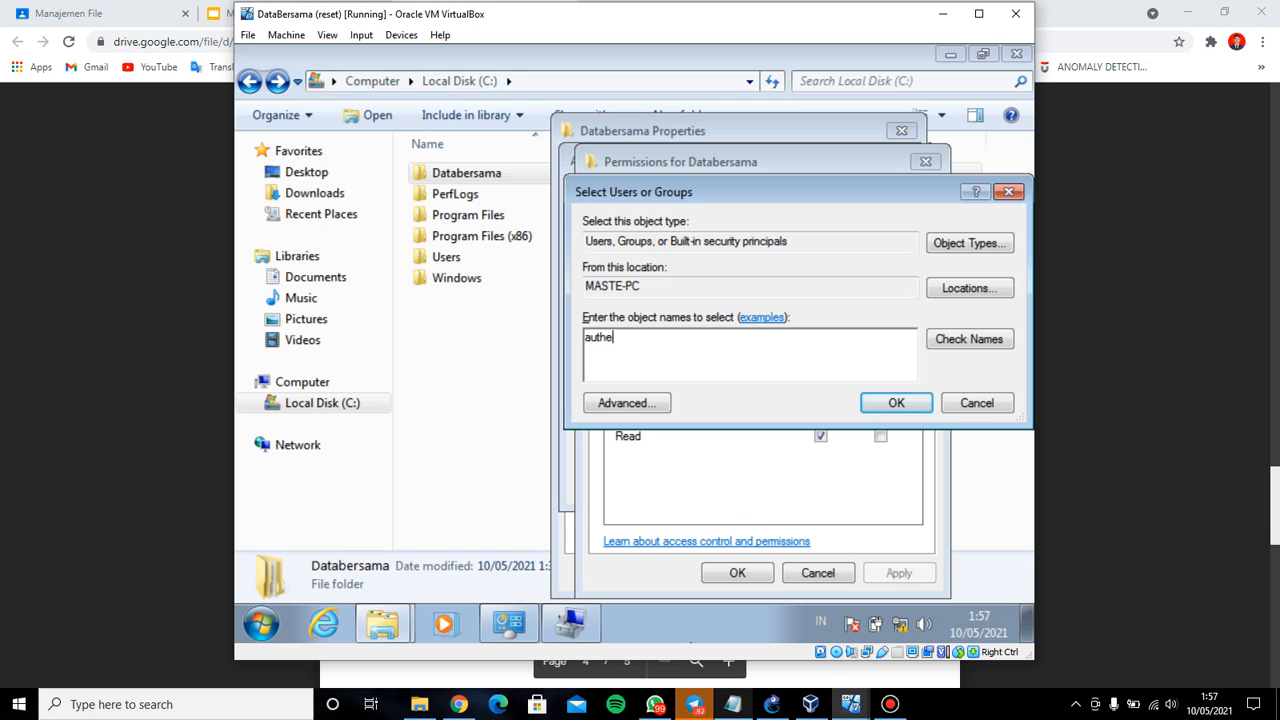
{"action": "type", "text": "nticated user"}
Give Authenticated Users Full Control on the share, apply, and close the sharing dialogs
{"action": "left_click", "coordinate": [733, 704]}
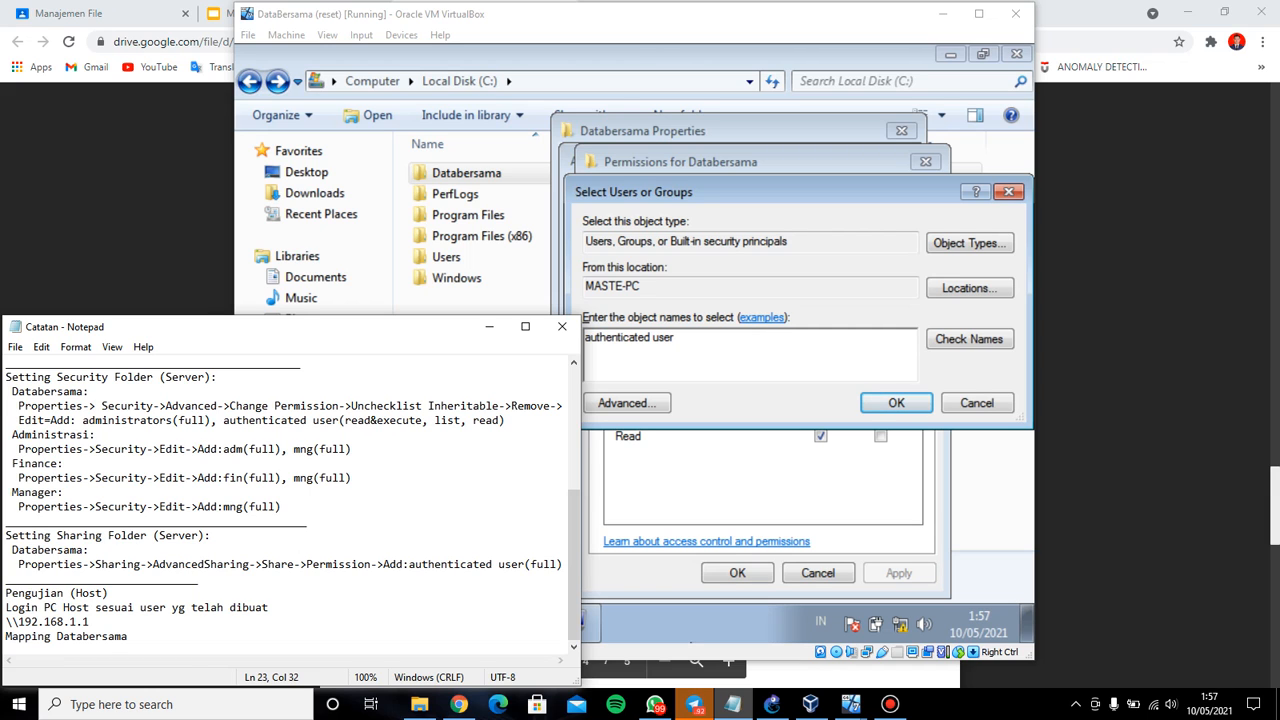
{"action": "left_click", "coordinate": [733, 704]}
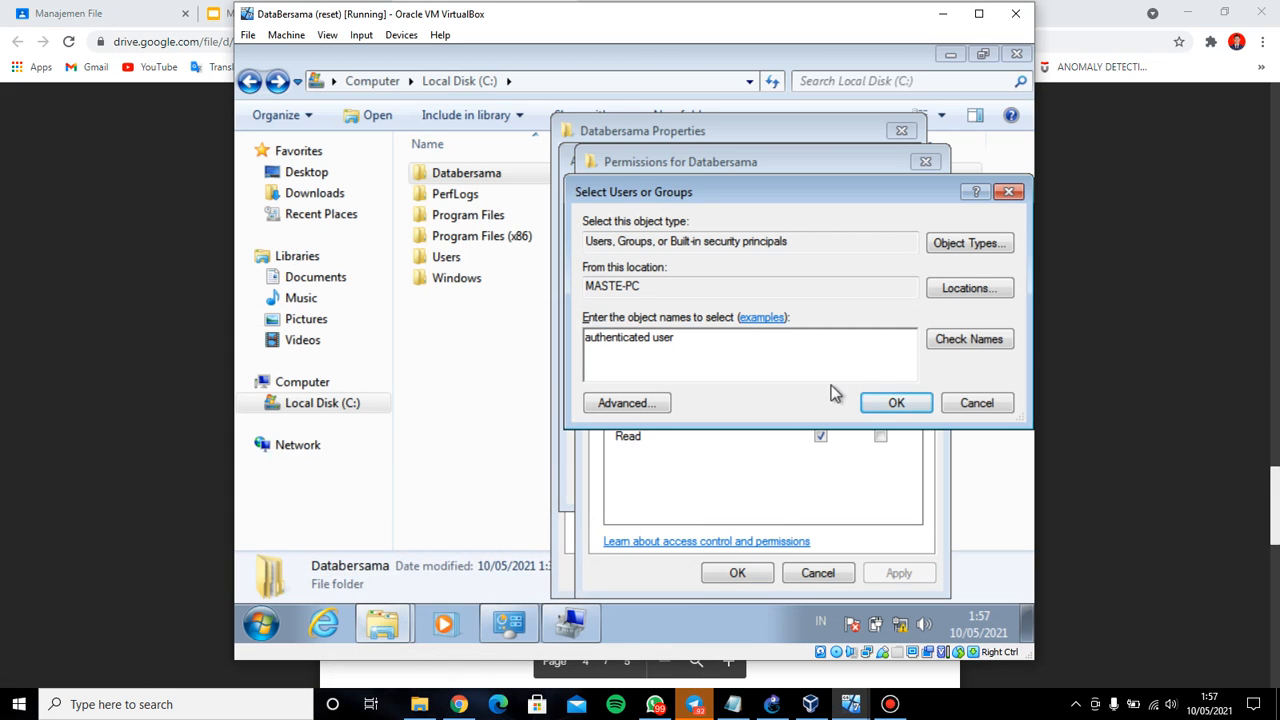
{"action": "left_click", "coordinate": [893, 402]}
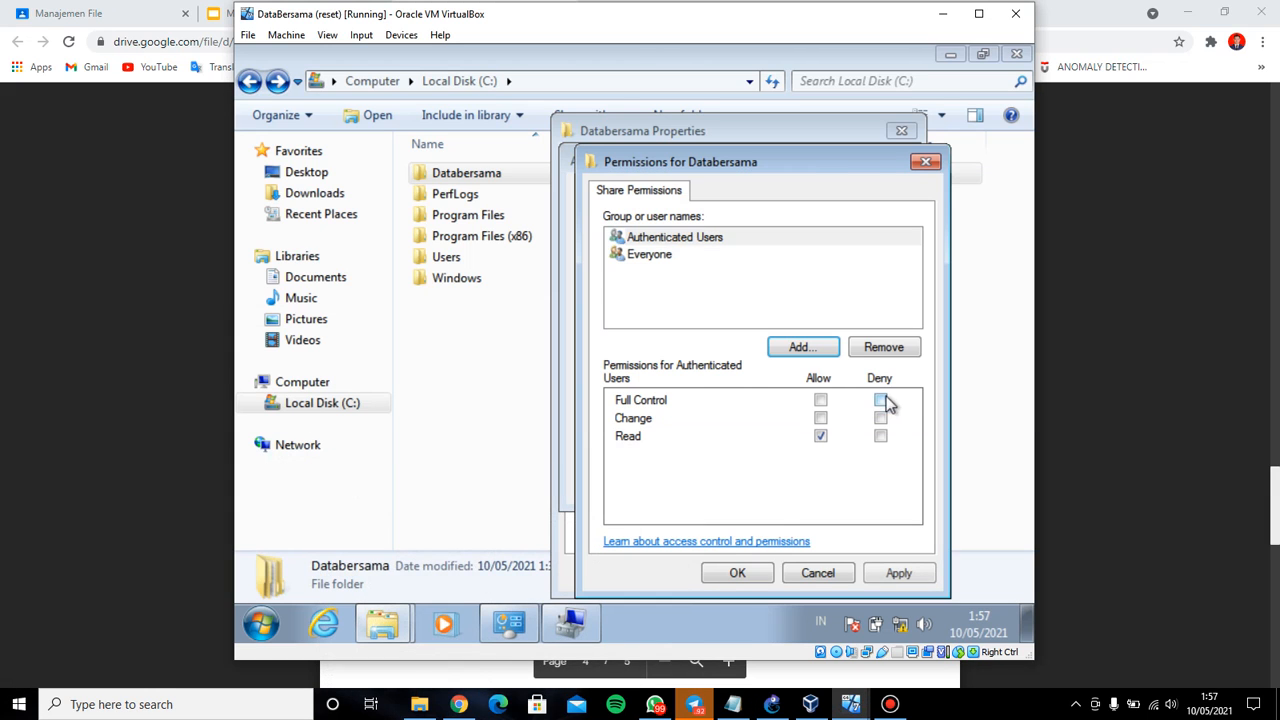
{"action": "left_click", "coordinate": [820, 400]}
{"action": "left_click", "coordinate": [898, 572]}
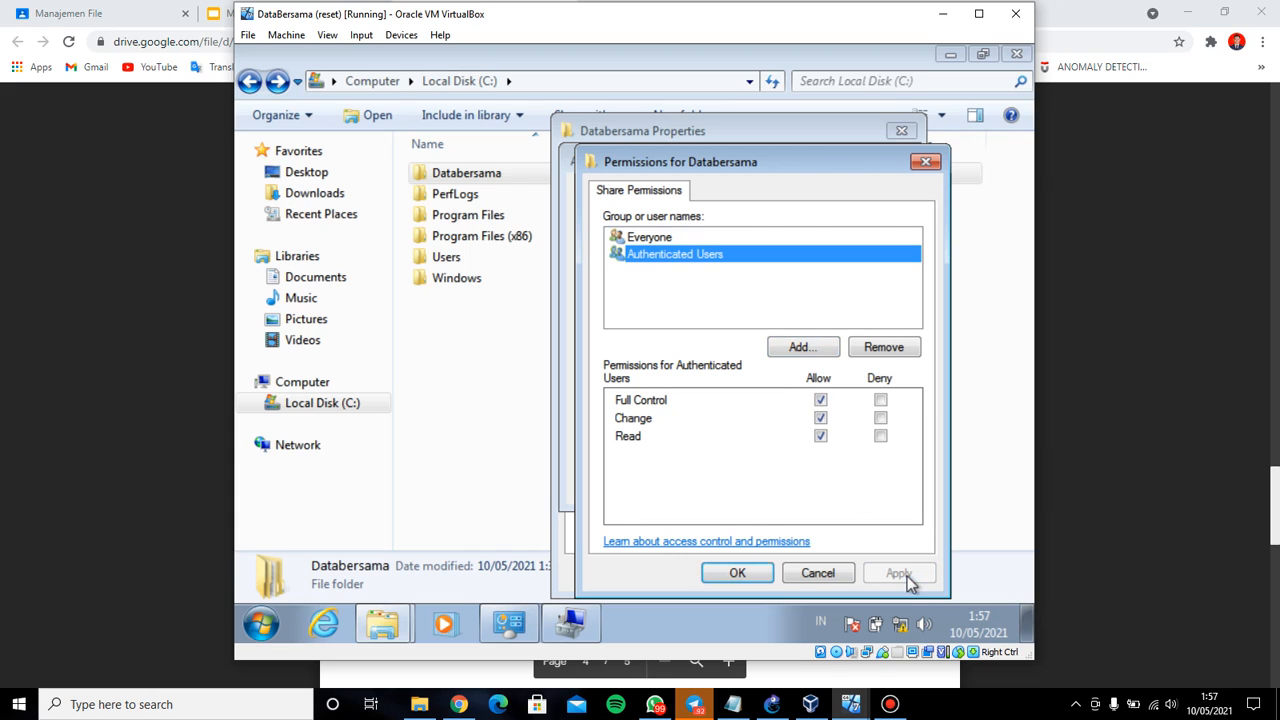
{"action": "left_click", "coordinate": [740, 573]}
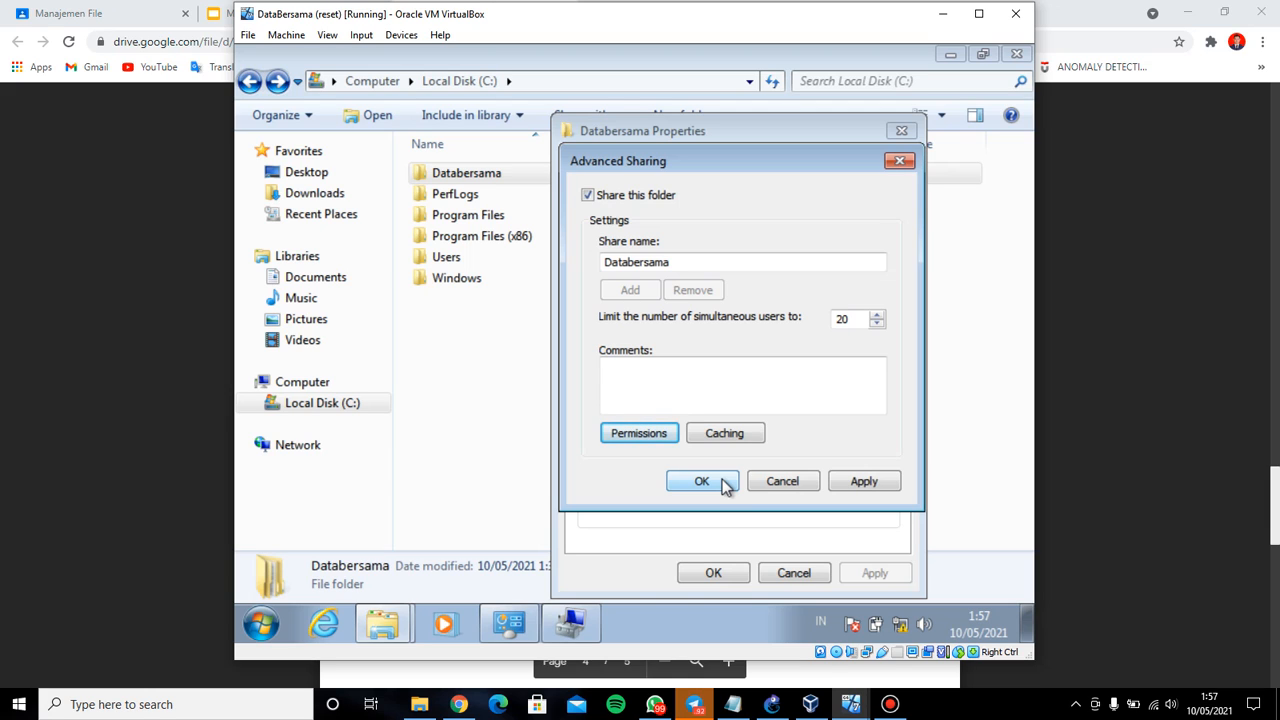
{"action": "left_click", "coordinate": [722, 479]}
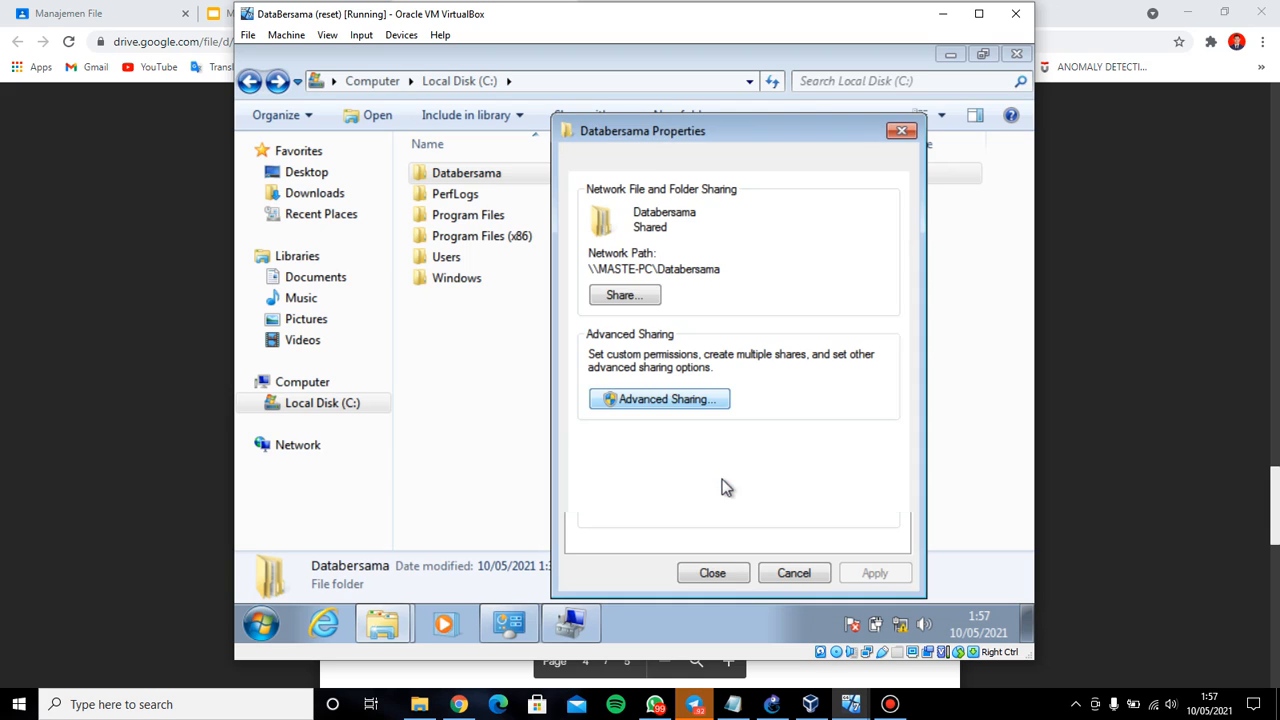
{"action": "left_click", "coordinate": [713, 573]}
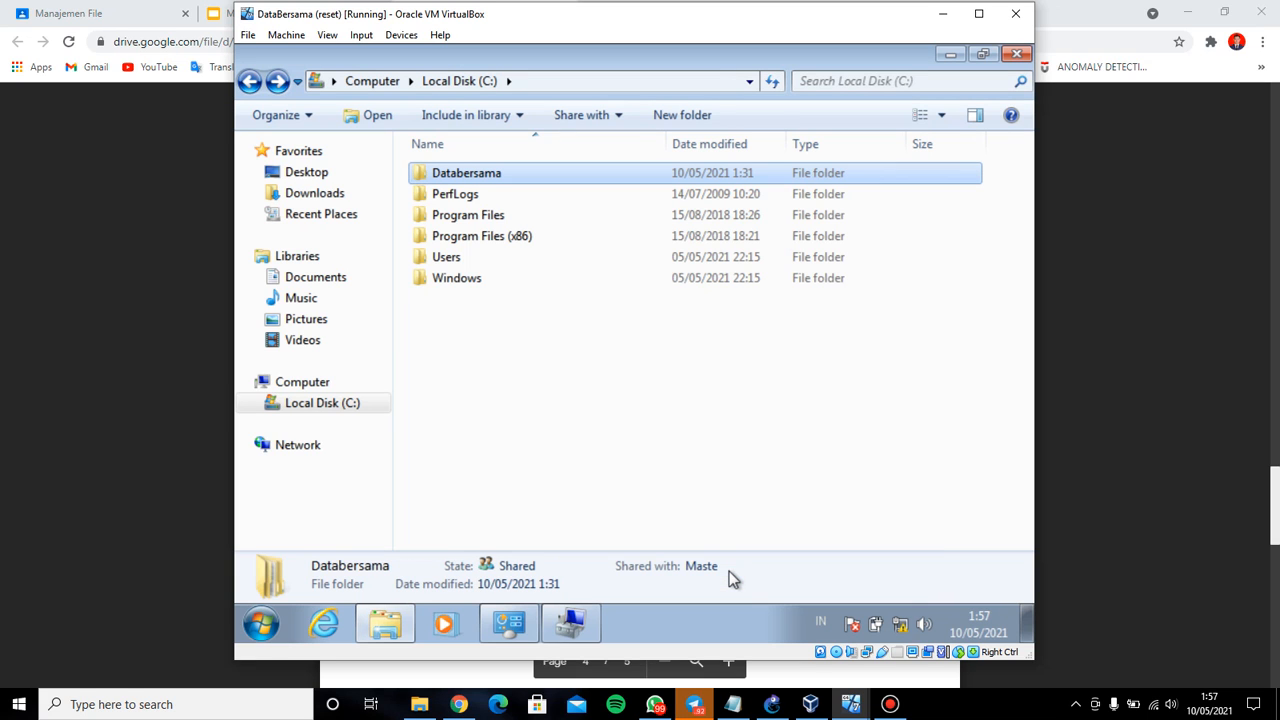
Scroll the guide PDF down to page 5's step 7 test-scenario table
{"action": "left_click", "coordinate": [733, 704]}
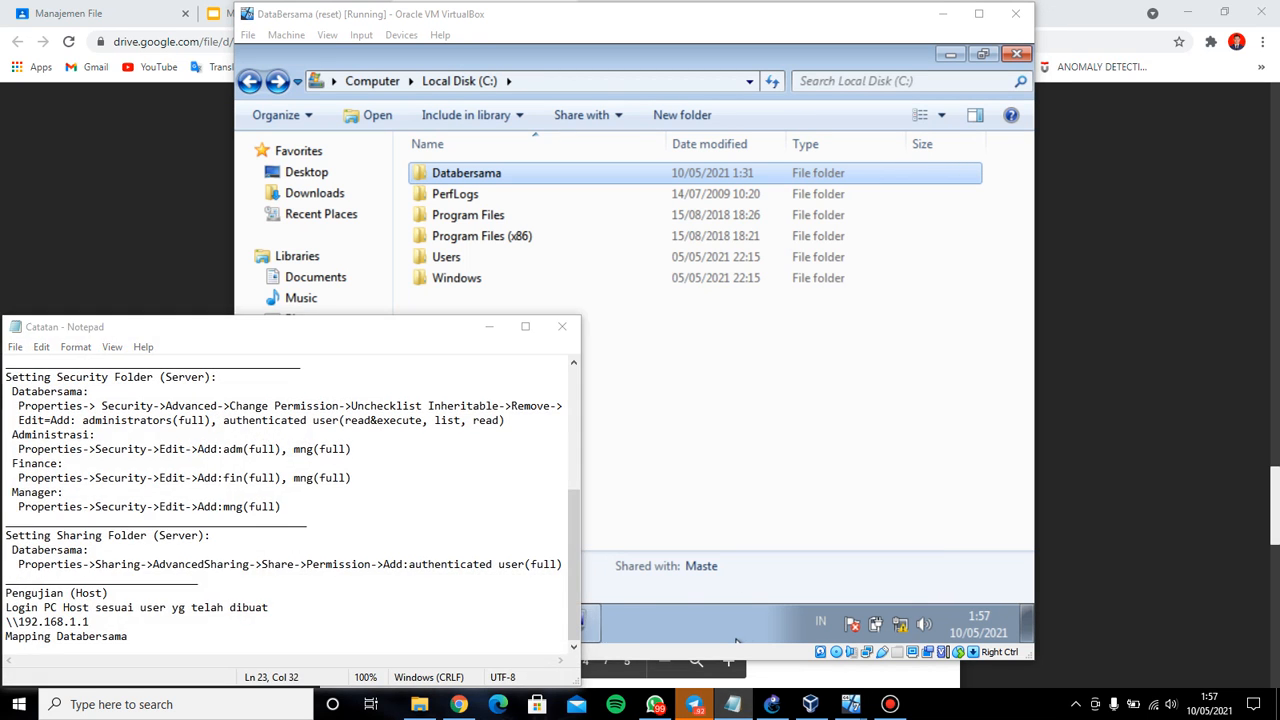
{"action": "left_click", "coordinate": [491, 329]}
{"action": "left_click", "coordinate": [215, 421]}
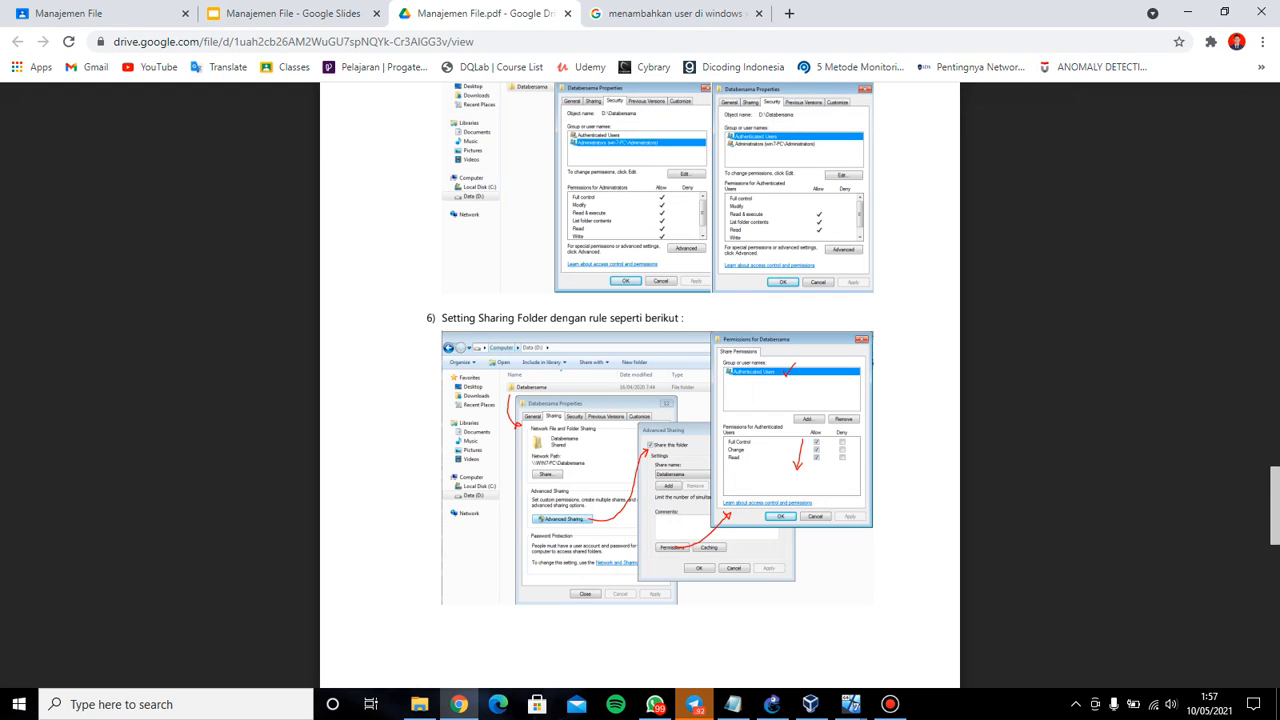
{"action": "scroll", "coordinate": [640, 385], "scroll_direction": "down", "scroll_amount": 5}
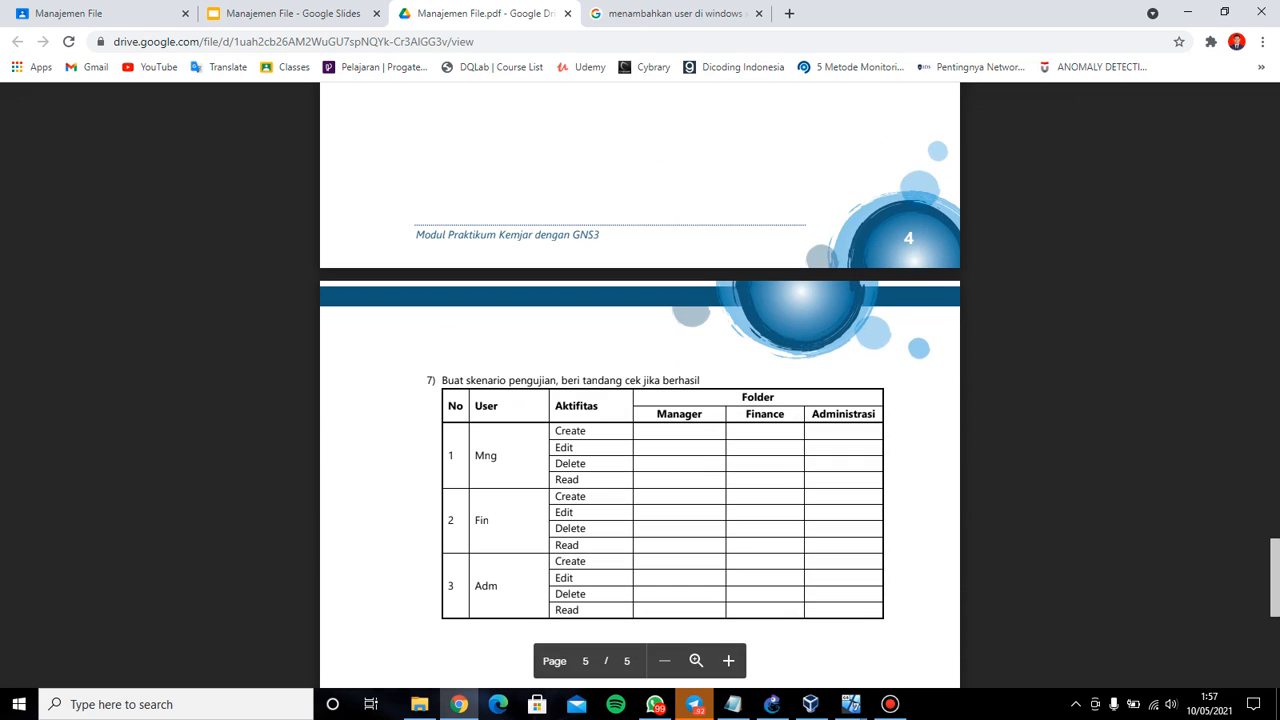
{"action": "scroll", "coordinate": [640, 385], "scroll_direction": "down", "scroll_amount": 1}
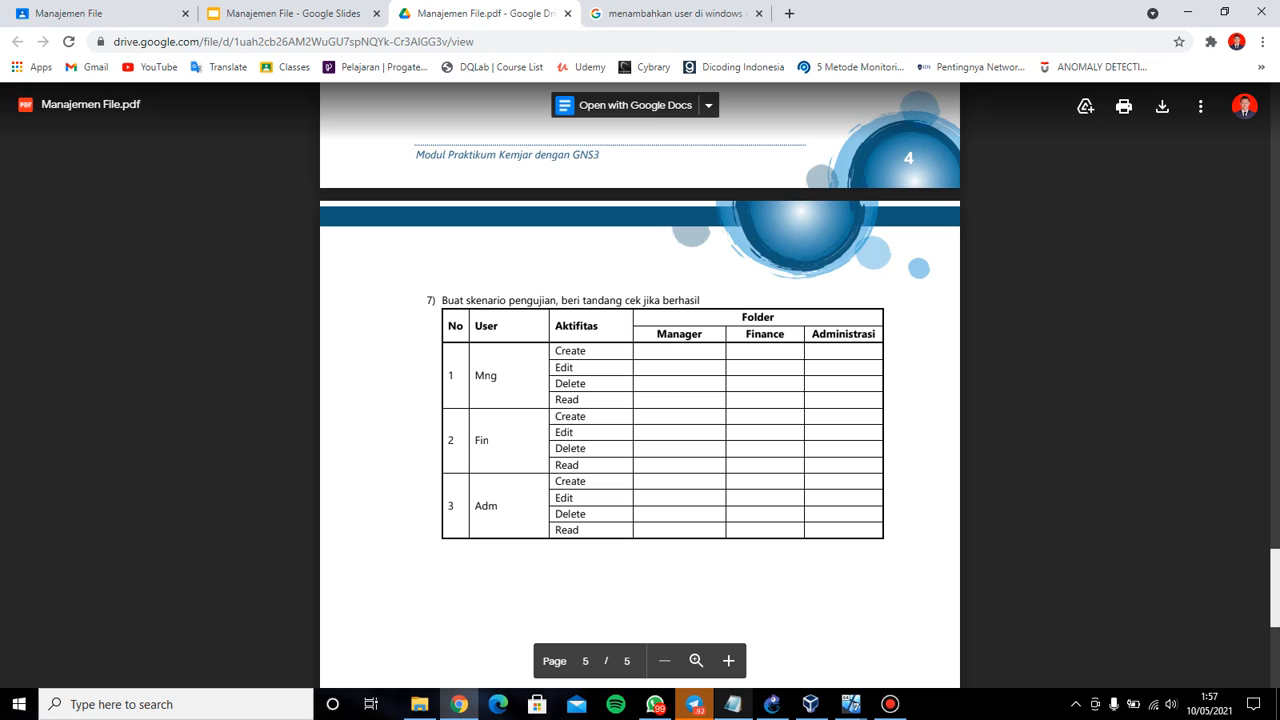
Compare the Notepad setup notes with the test table, then minimize the notes again
{"action": "left_click", "coordinate": [733, 704]}
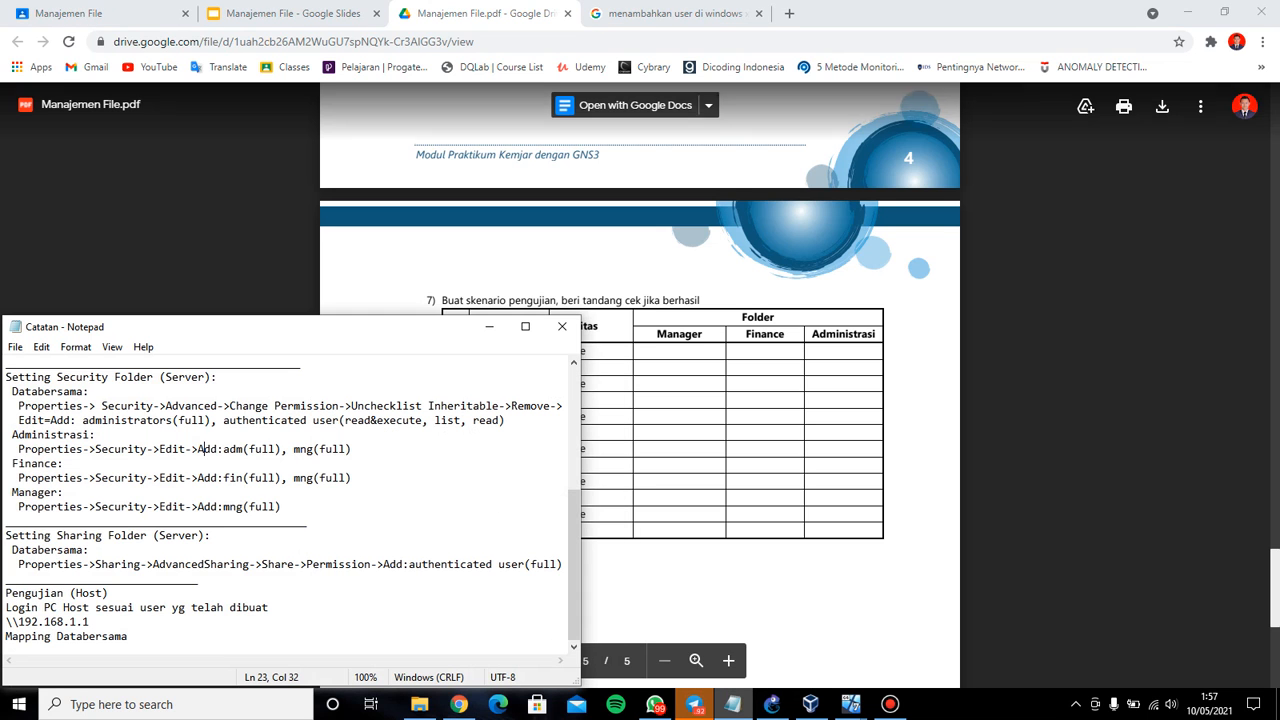
{"action": "left_click", "coordinate": [733, 704]}
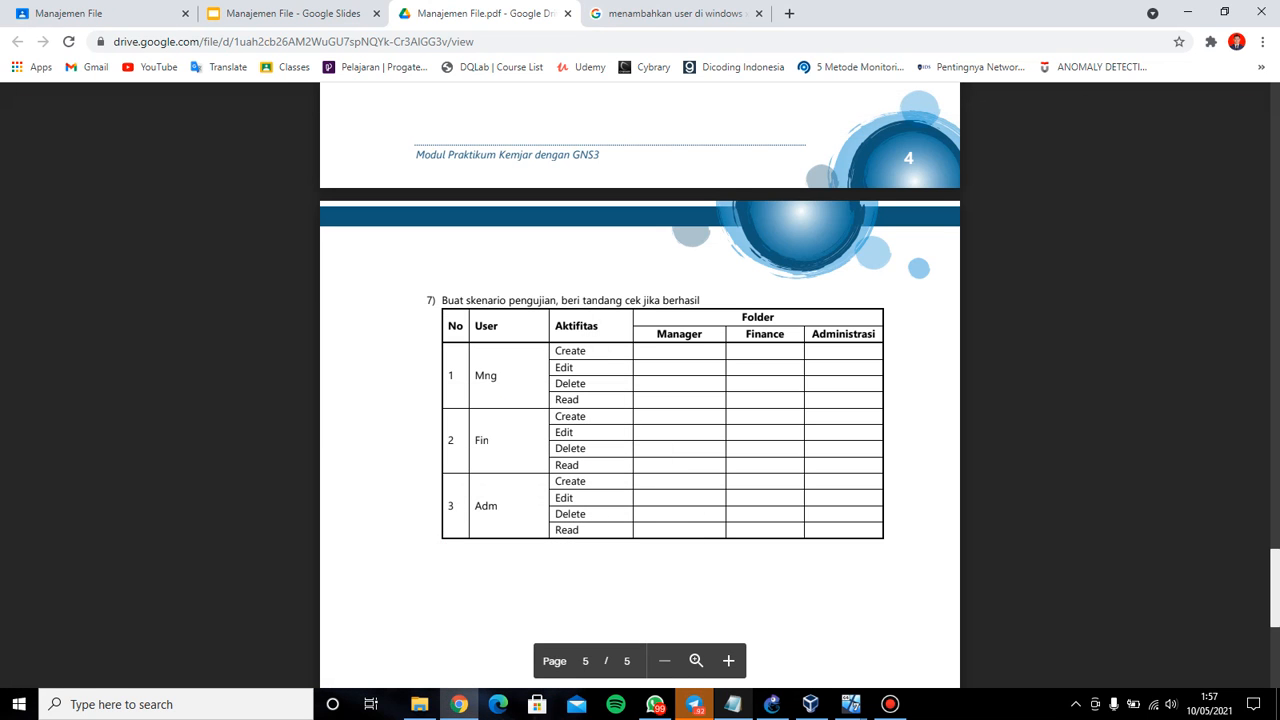
{"action": "left_click", "coordinate": [733, 704]}
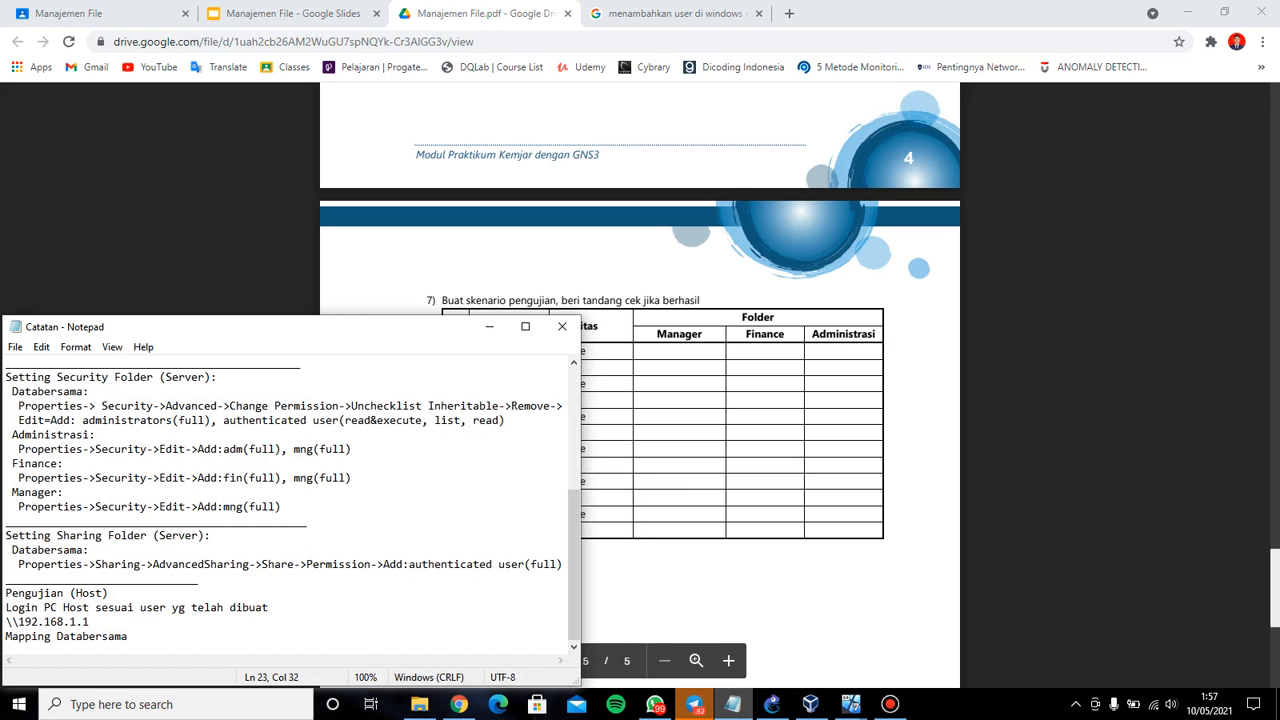
{"action": "left_click", "coordinate": [733, 704]}
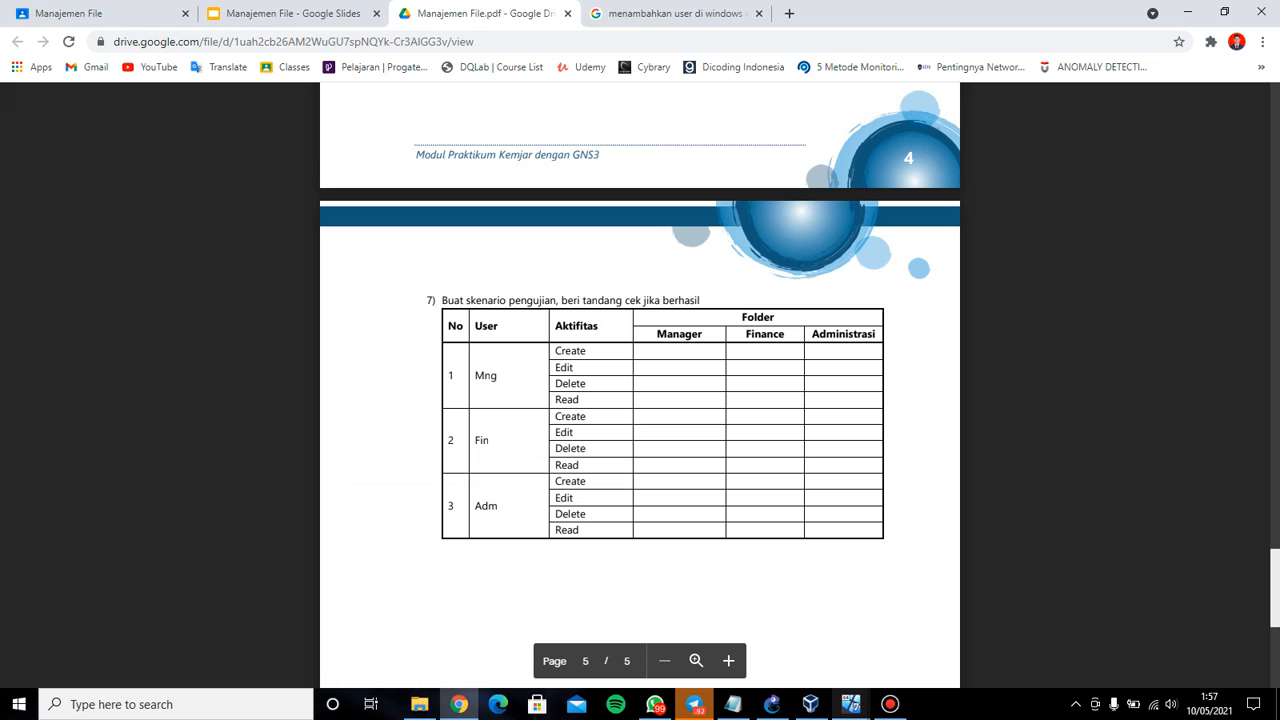
Log the finance XP virtual machine on with the fin account and its password
{"action": "mouse_move", "coordinate": [851, 704]}
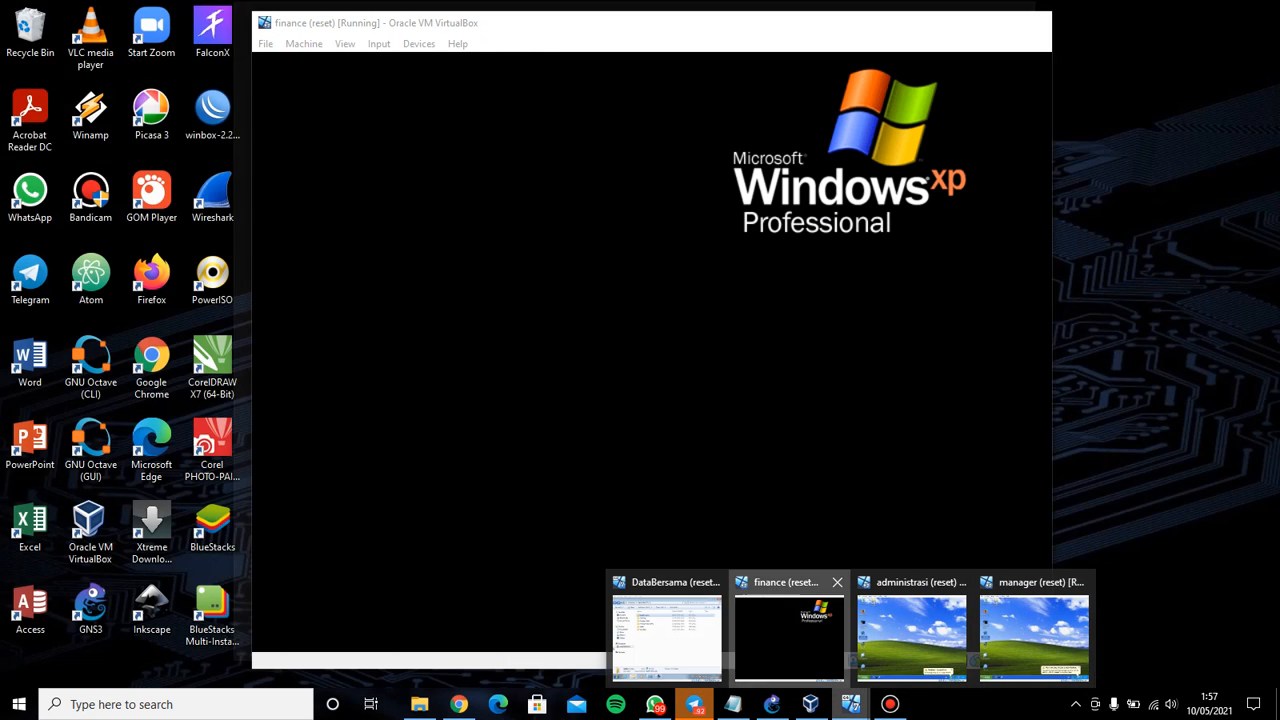
{"action": "left_click", "coordinate": [789, 637]}
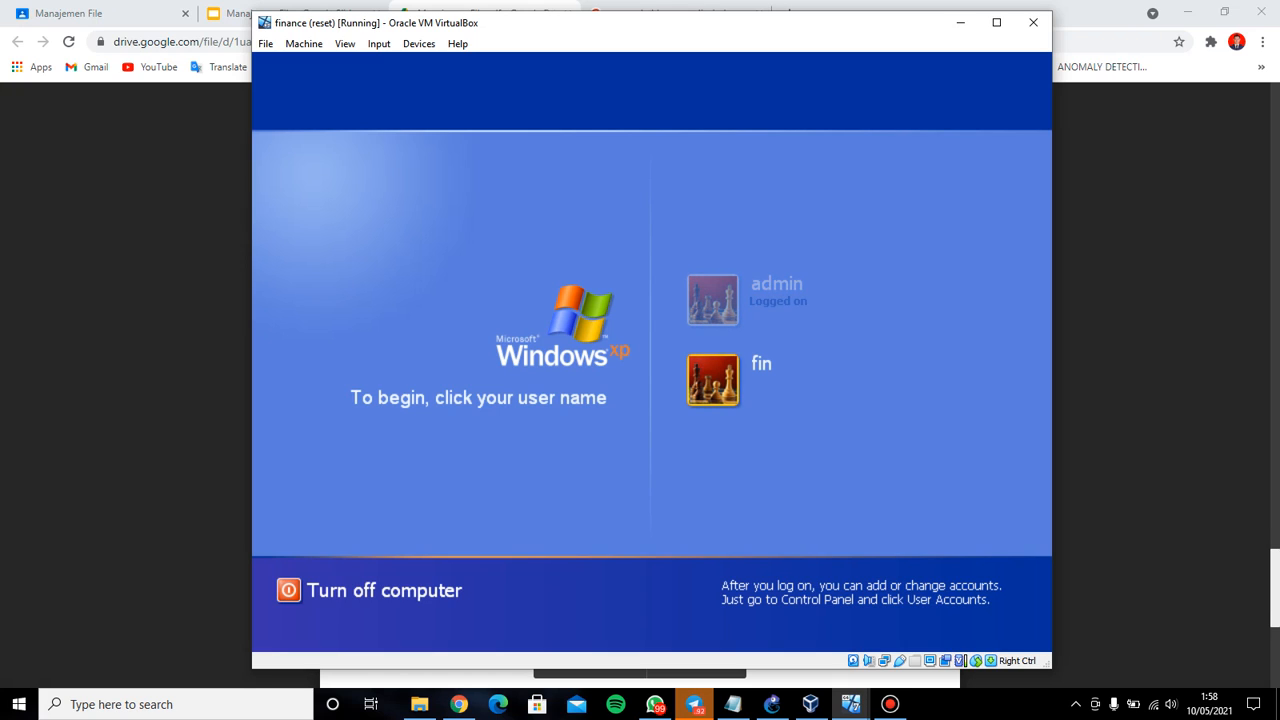
{"action": "left_click", "coordinate": [730, 378]}
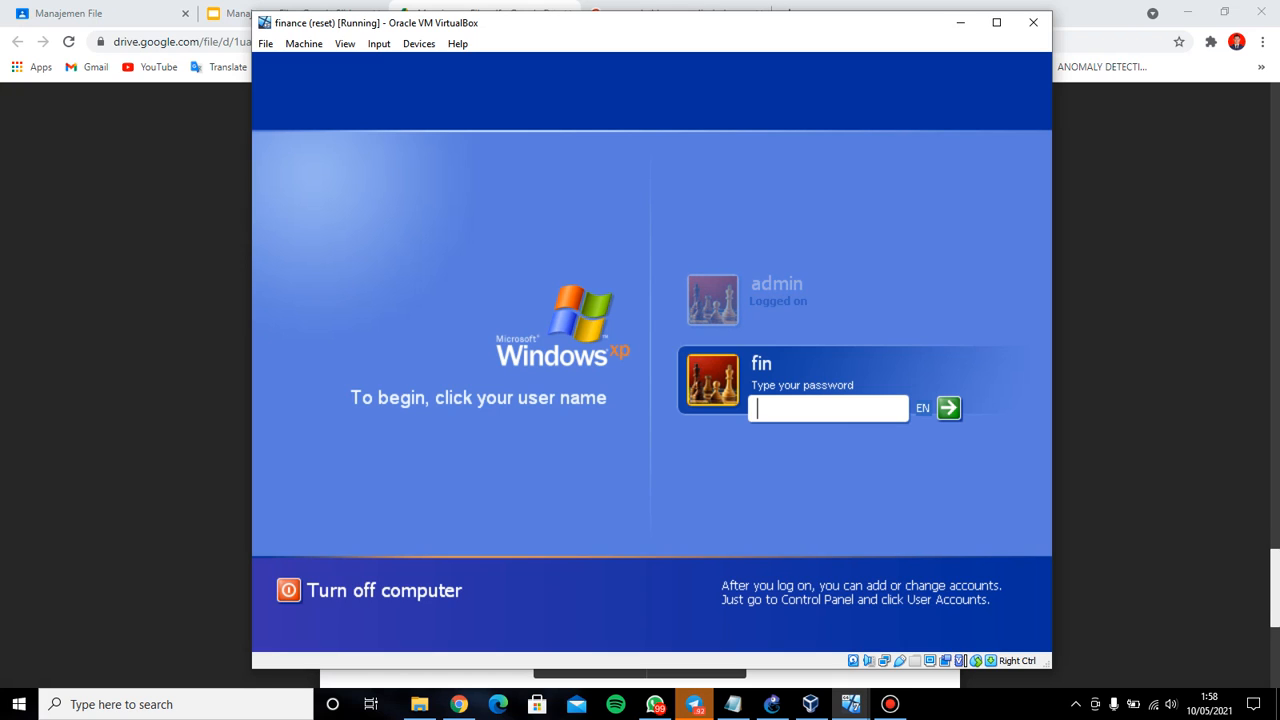
{"action": "type", "text": "•••"}
{"action": "key", "text": "Return"}
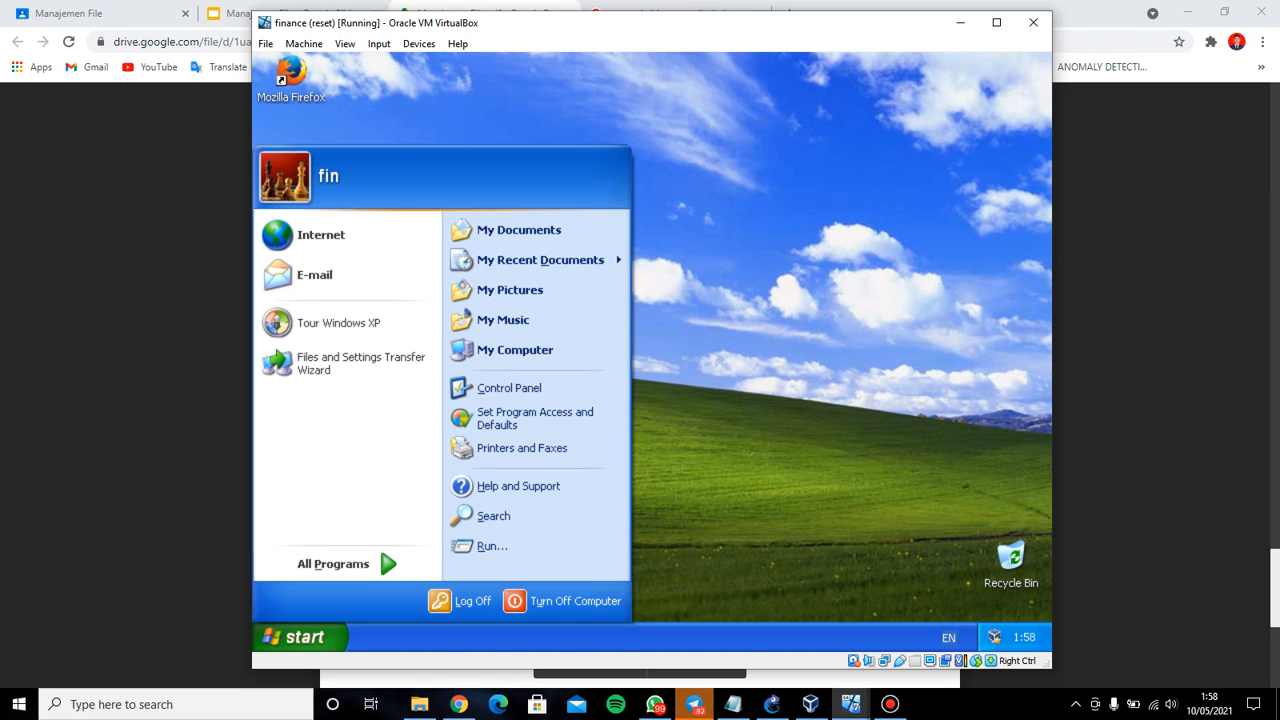
Run \\192.168.1.1, select the Databersama share, then return to the PDF guide
{"action": "left_click", "coordinate": [490, 546]}
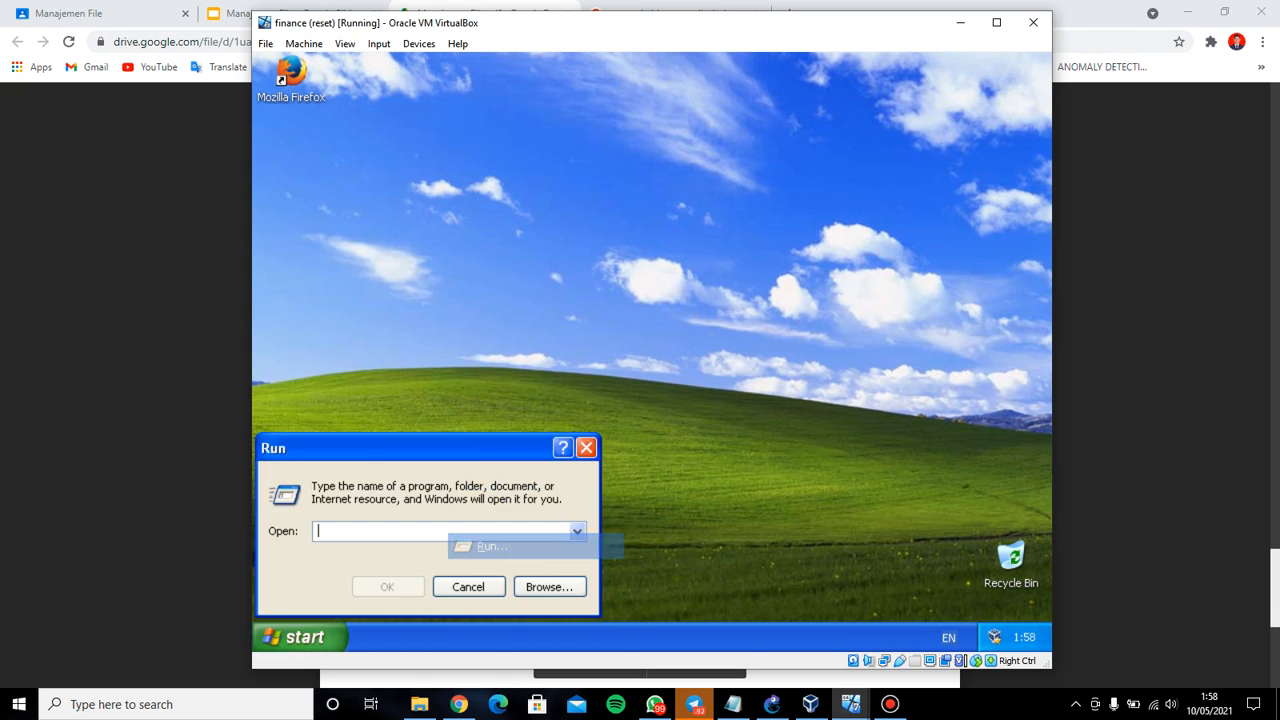
{"action": "type", "text": "\\\\"}
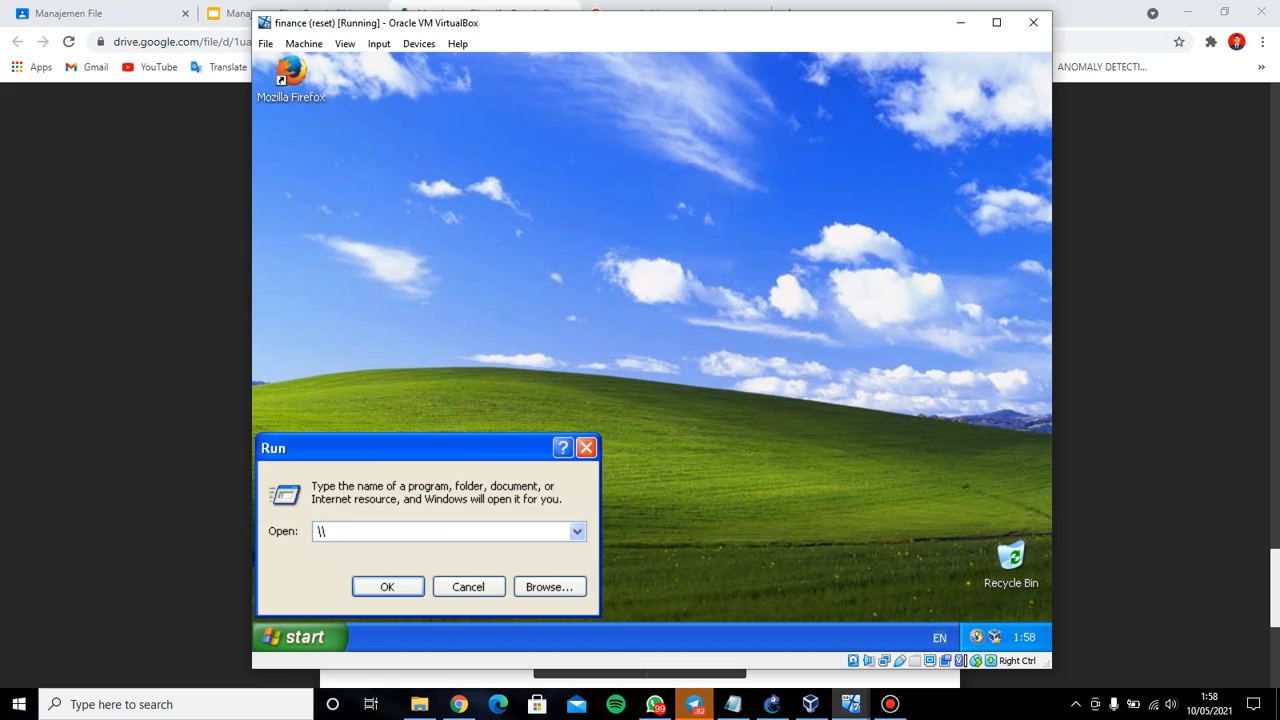
{"action": "type", "text": "192"}
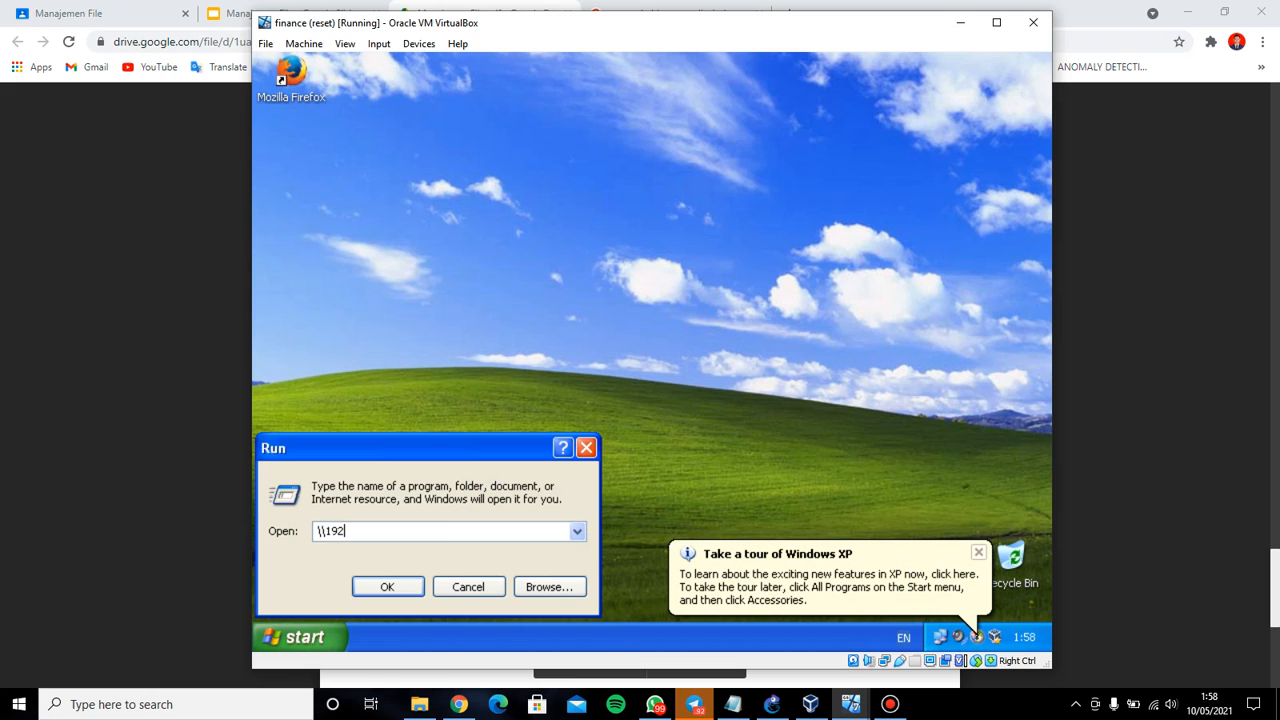
{"action": "type", "text": ".168.1.1"}
{"action": "key", "text": "Return"}
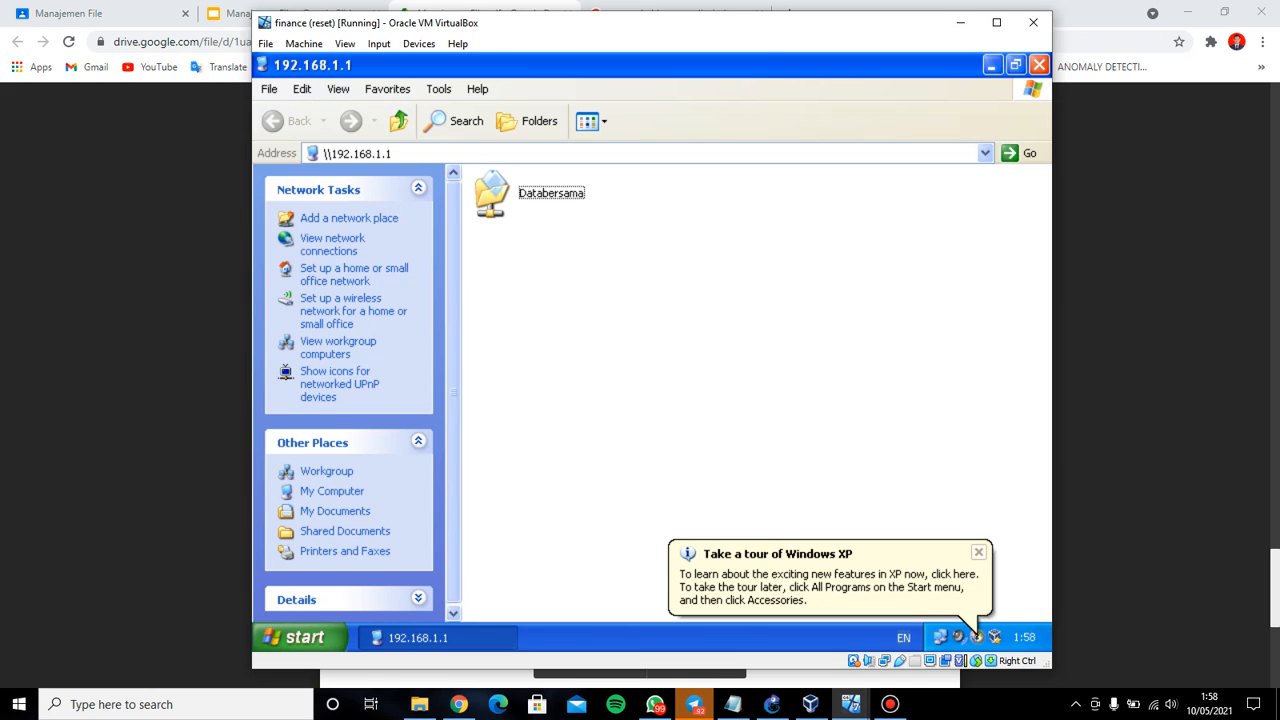
{"action": "left_click", "coordinate": [493, 194]}
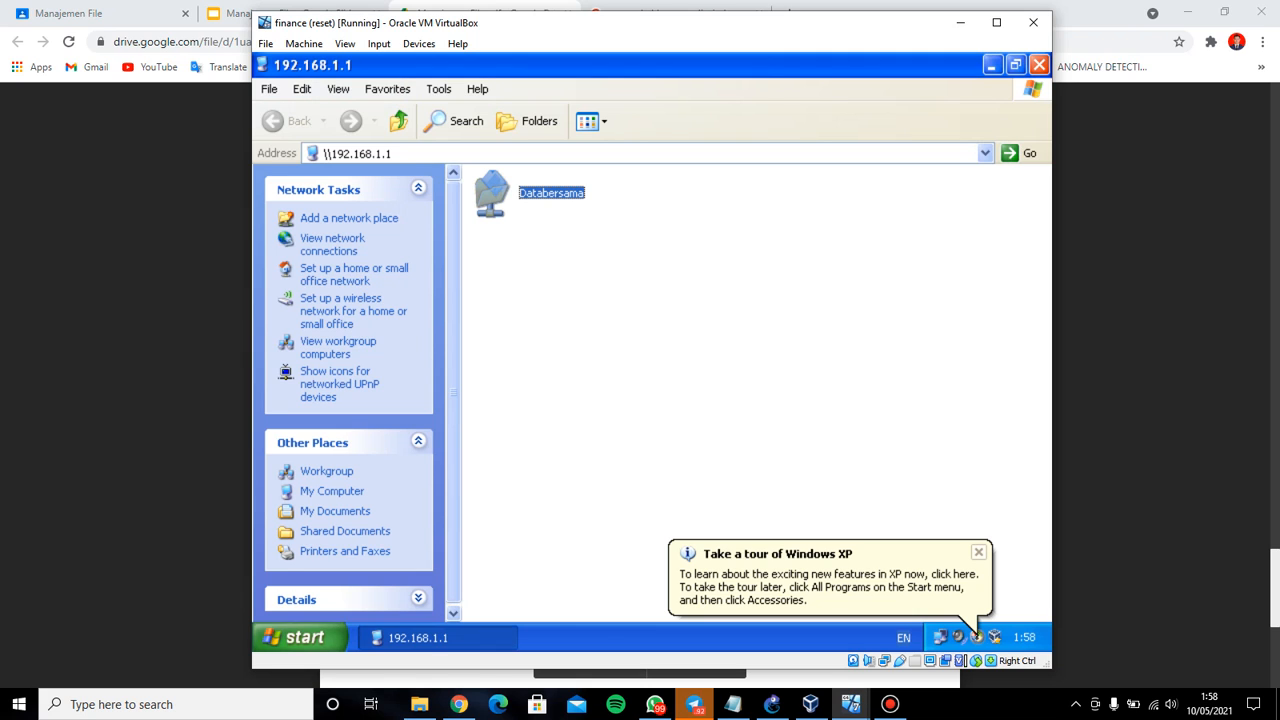
{"action": "left_click", "coordinate": [458, 704]}
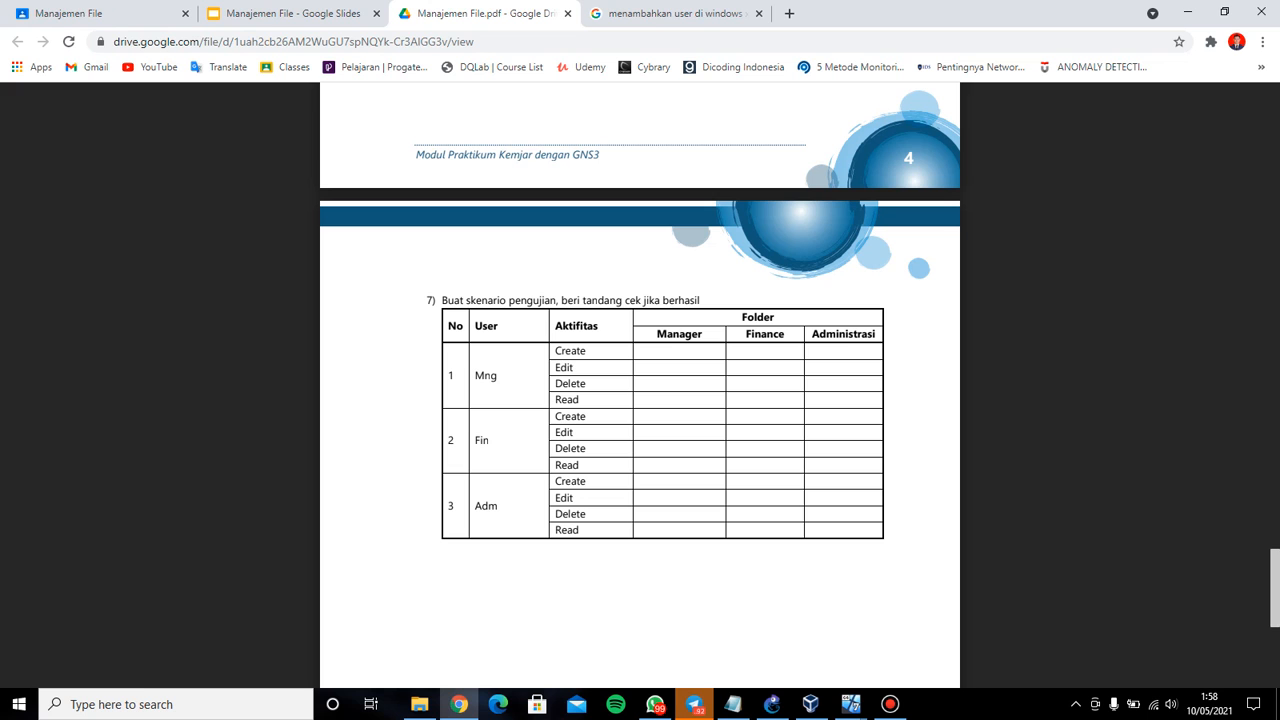
Scroll the PDF back up to page 3's folder structure and security permission table
{"action": "scroll", "coordinate": [640, 400], "scroll_direction": "up", "scroll_amount": 5}
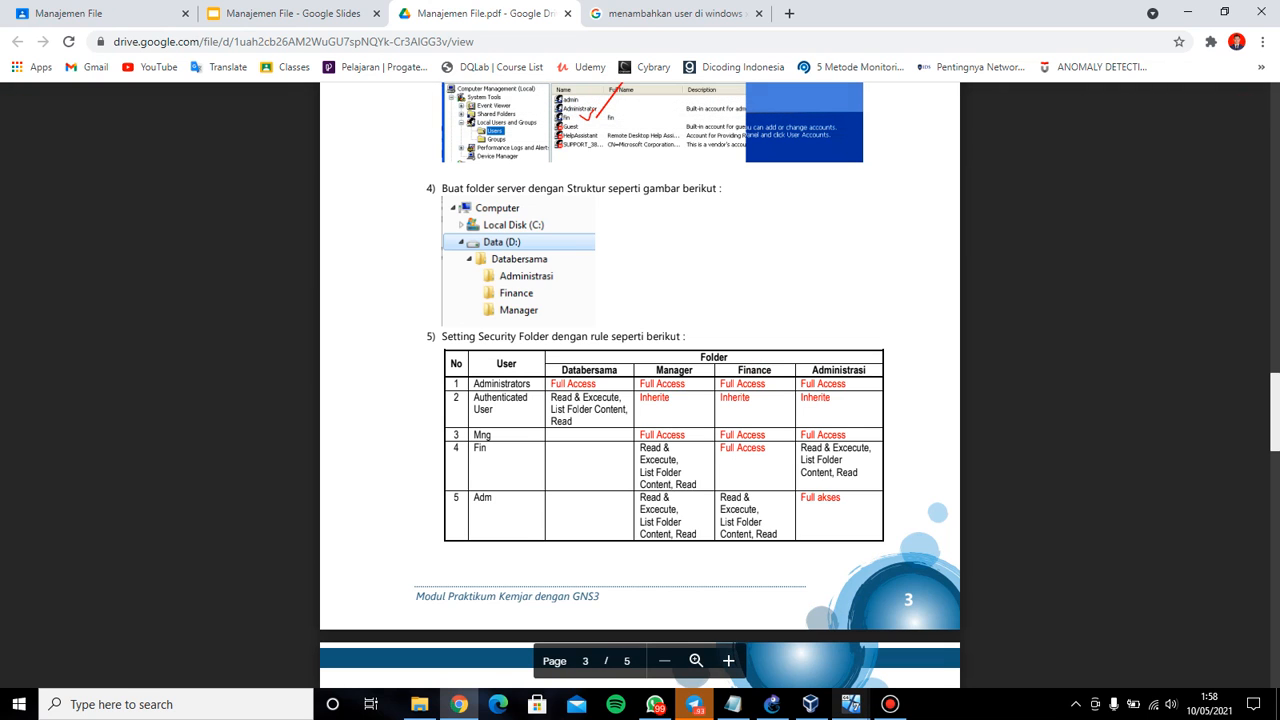
{"action": "mouse_move", "coordinate": [851, 704]}
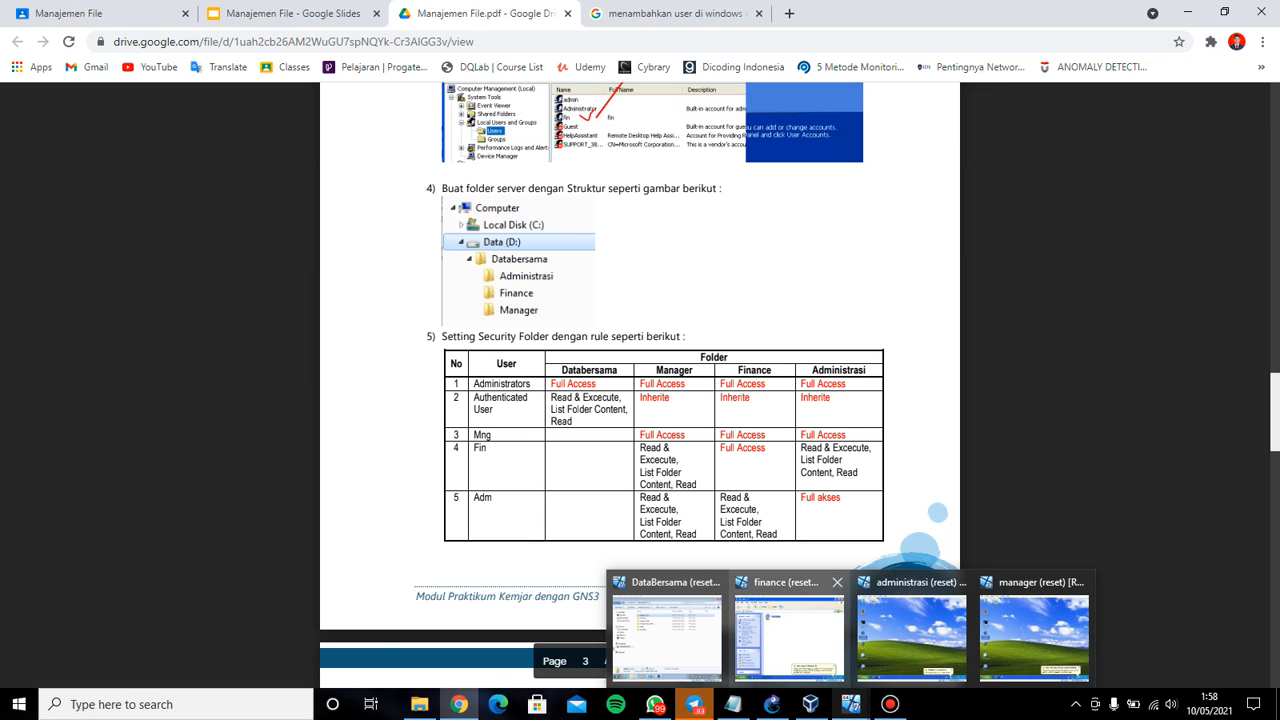
{"action": "mouse_move", "coordinate": [789, 630]}
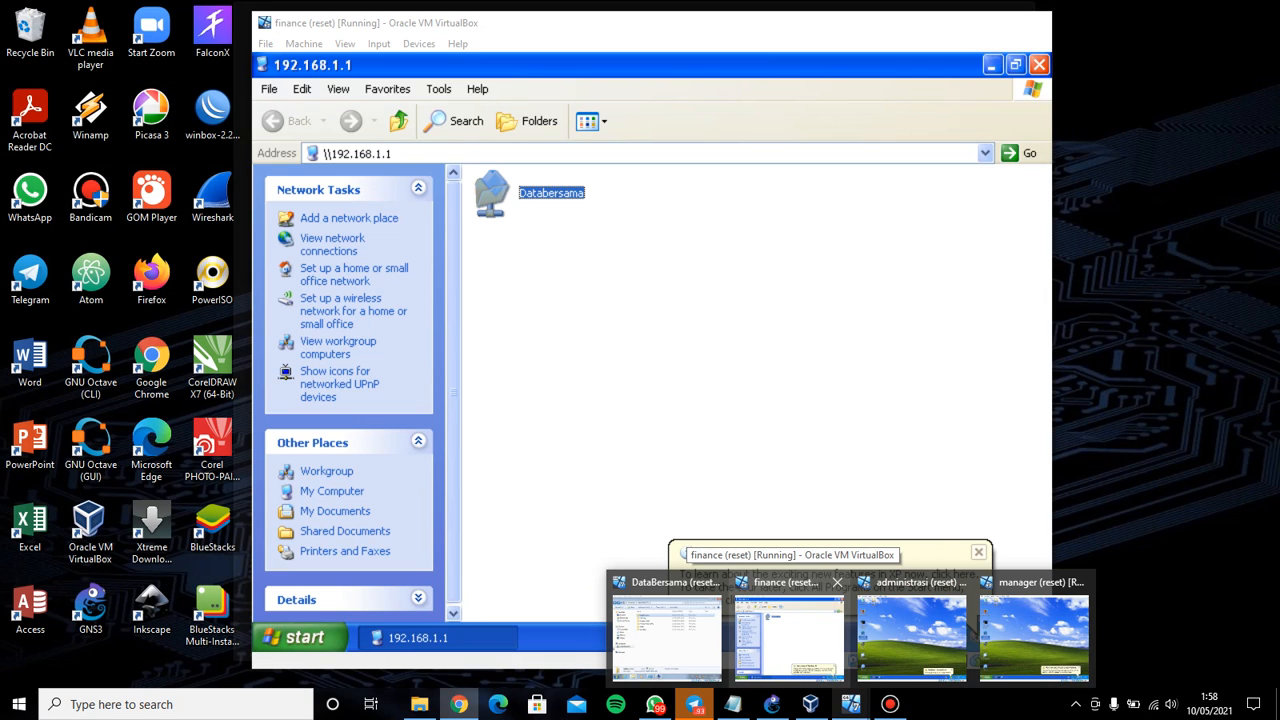
Review Databersama's General and Customize properties, then open the share to list administrasi, finance and manager
{"action": "left_click", "coordinate": [789, 630]}
{"action": "right_click", "coordinate": [547, 198]}
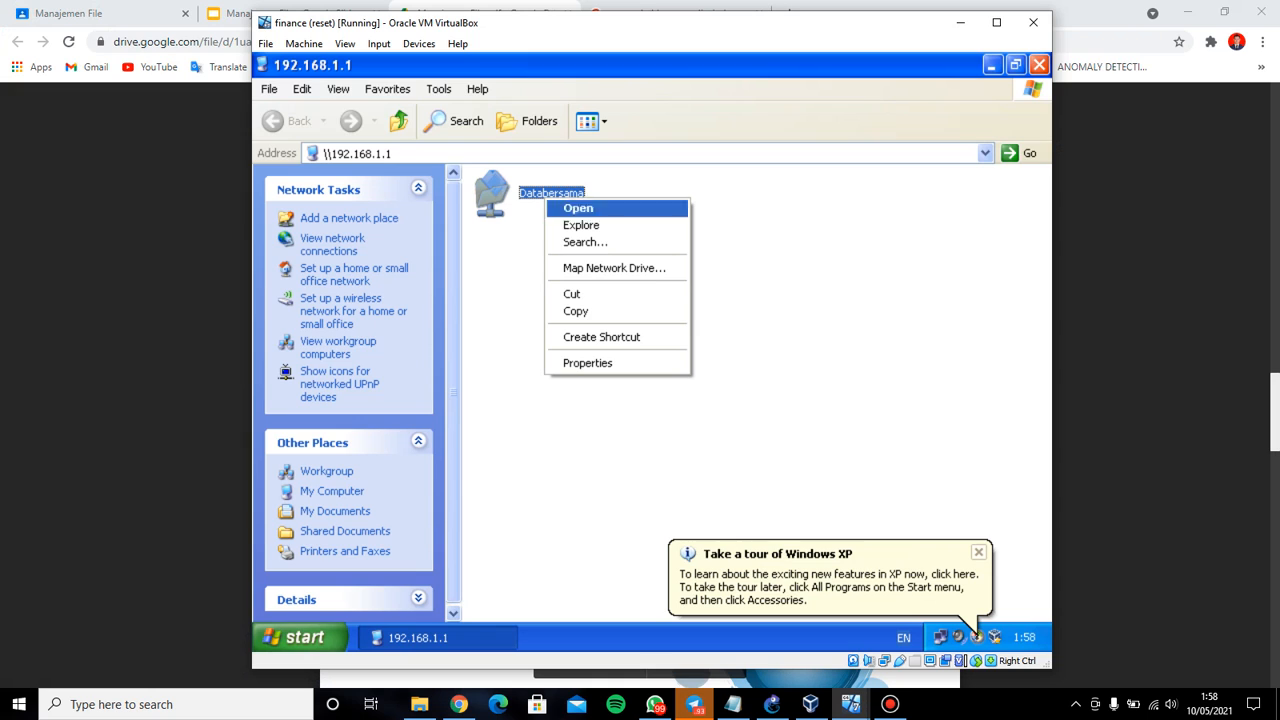
{"action": "left_click", "coordinate": [587, 363]}
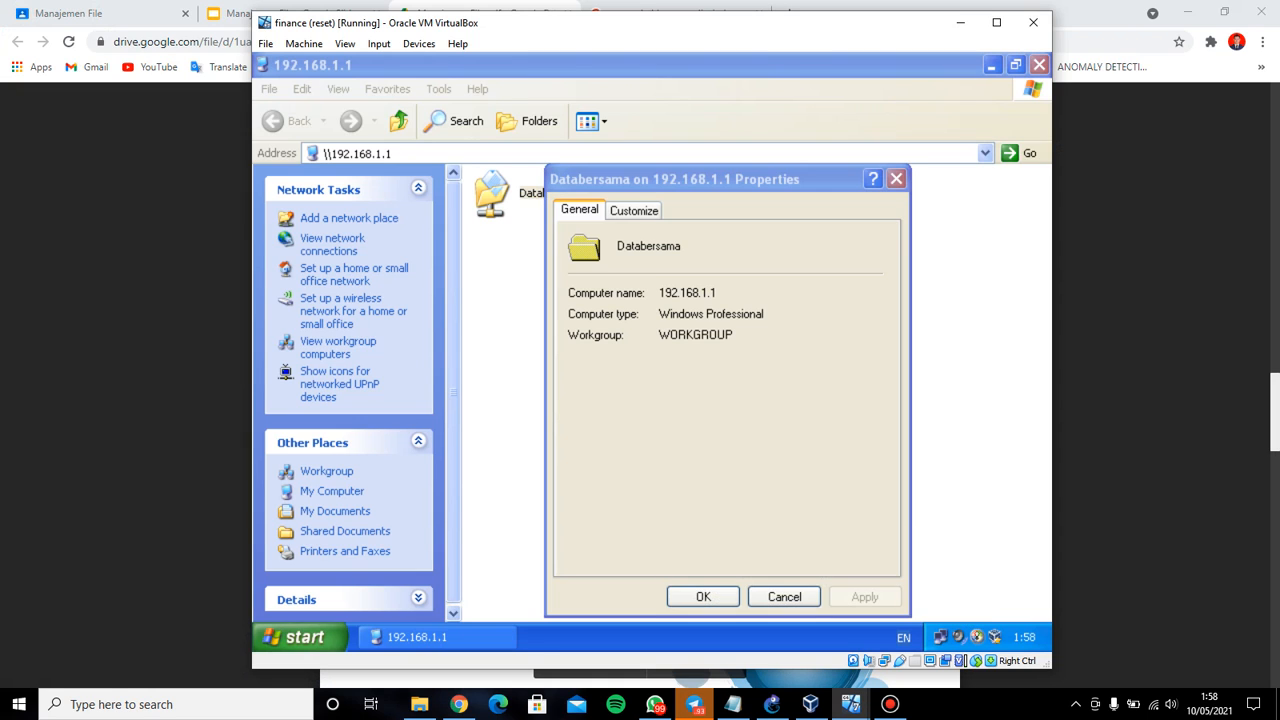
{"action": "left_click", "coordinate": [634, 210]}
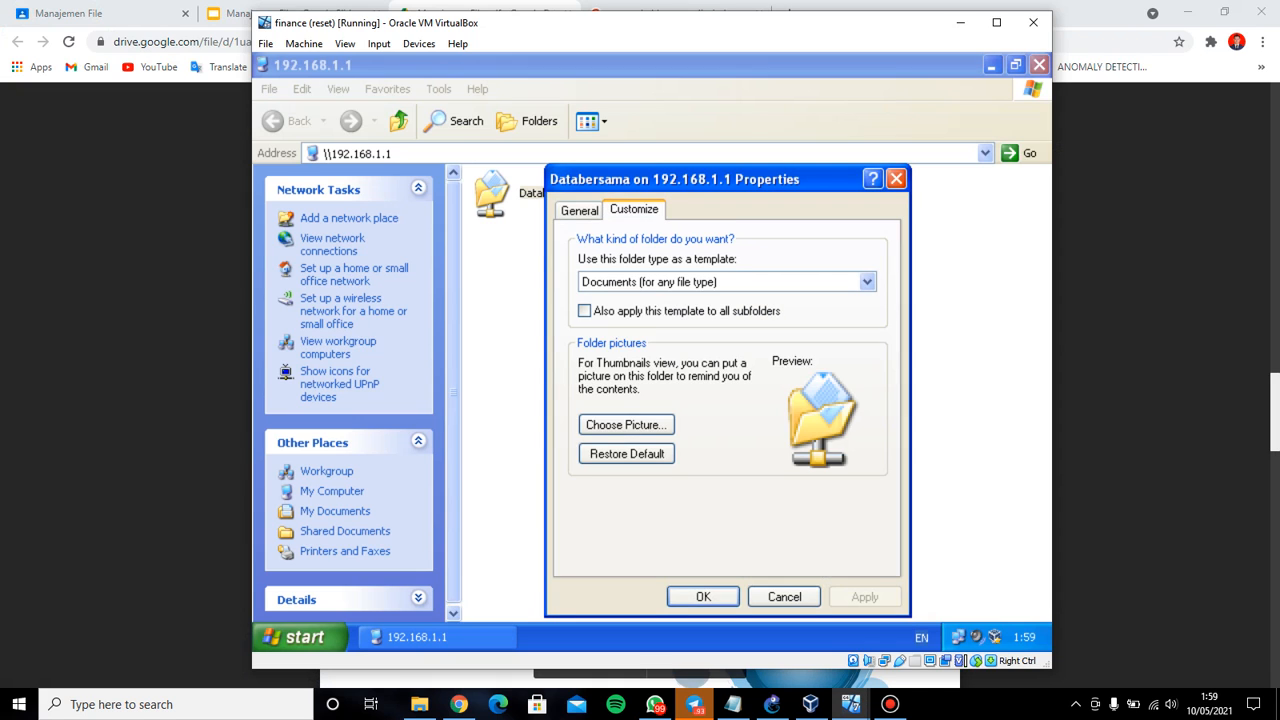
{"action": "left_click", "coordinate": [580, 210]}
{"action": "left_click", "coordinate": [634, 210]}
{"action": "left_click", "coordinate": [580, 210]}
{"action": "left_click", "coordinate": [634, 210]}
{"action": "left_click", "coordinate": [703, 596]}
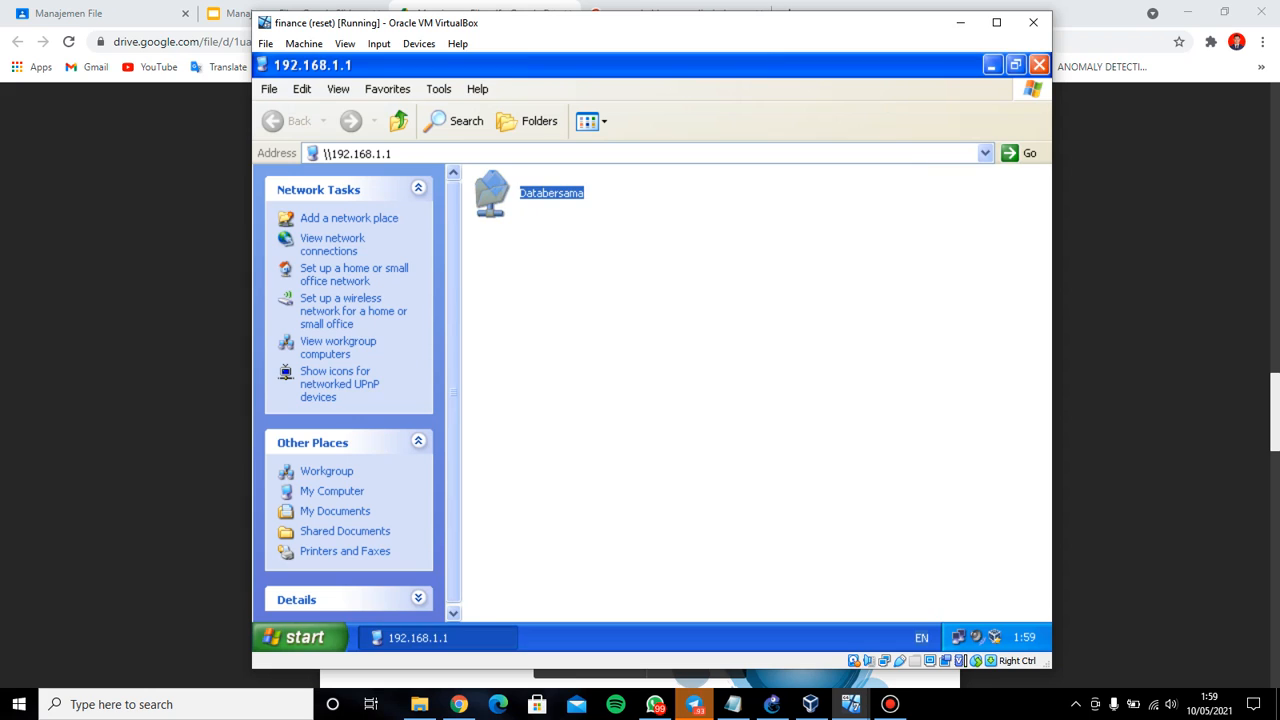
{"action": "key", "text": "Return"}
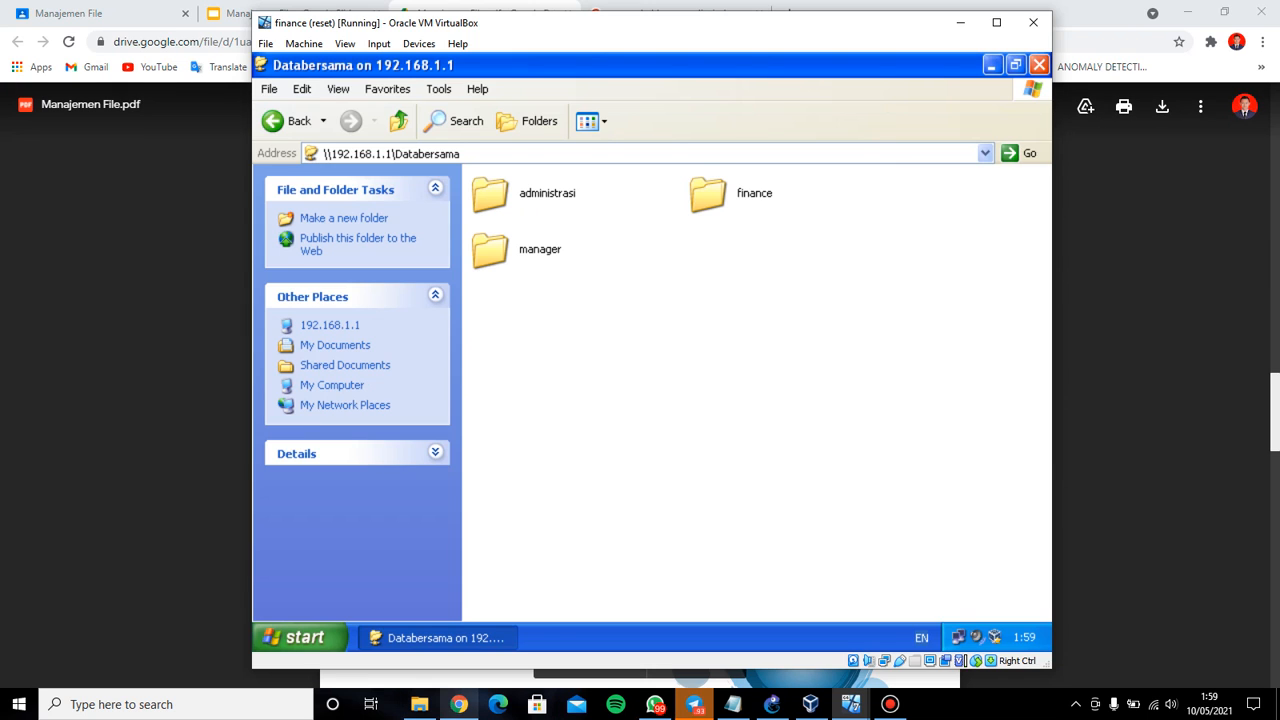
{"action": "left_click", "coordinate": [459, 704]}
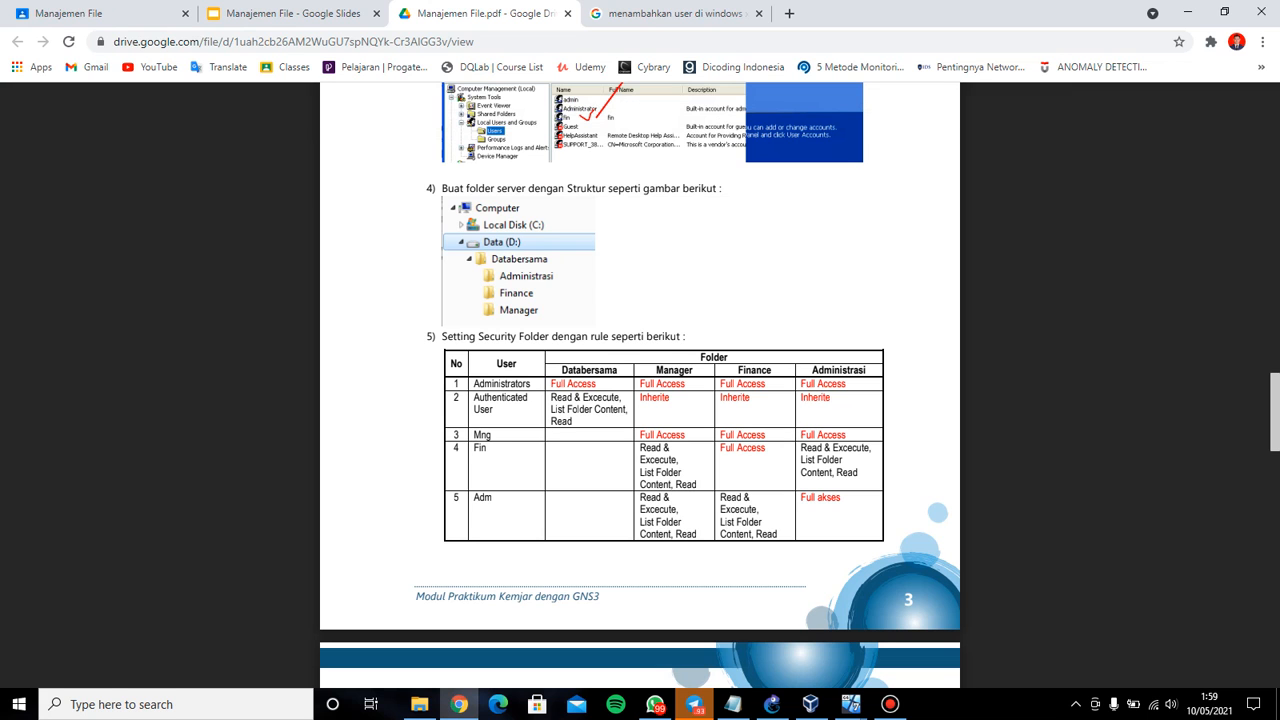
Read the page 3 permission table, then minimize Chrome to reveal the finance VM
{"action": "mouse_move", "coordinate": [733, 704]}
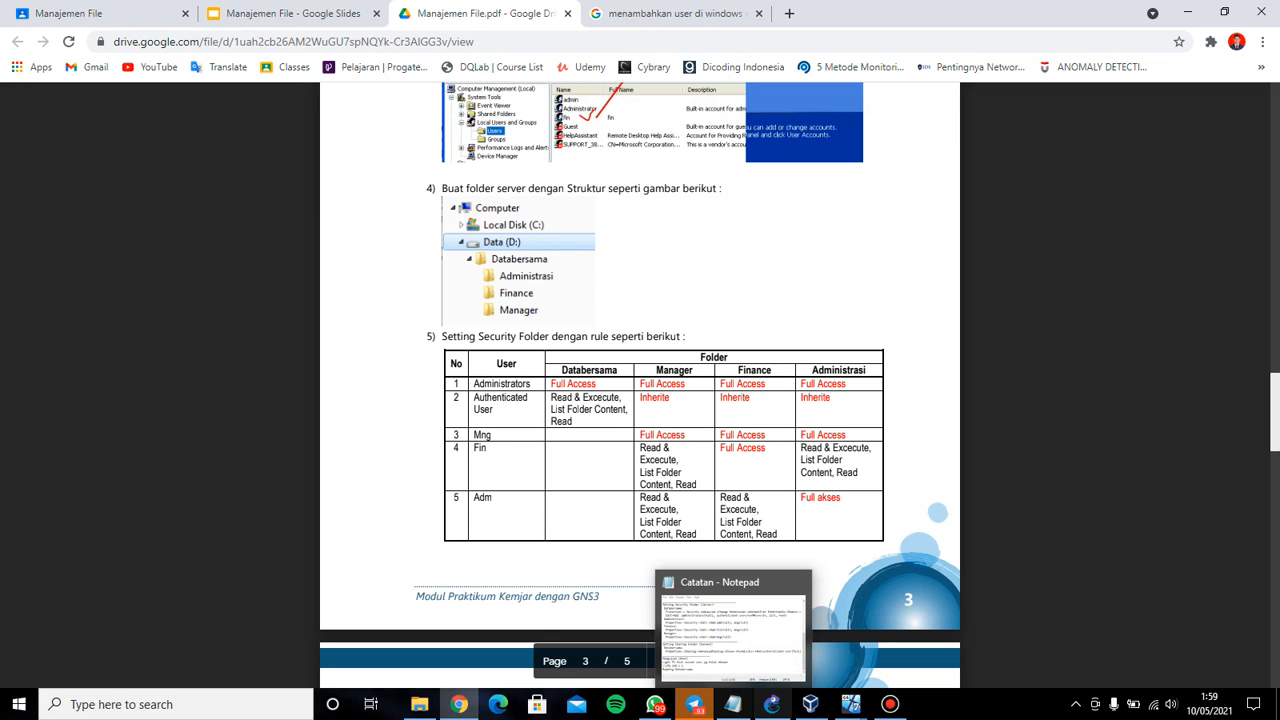
{"action": "left_click", "coordinate": [459, 704]}
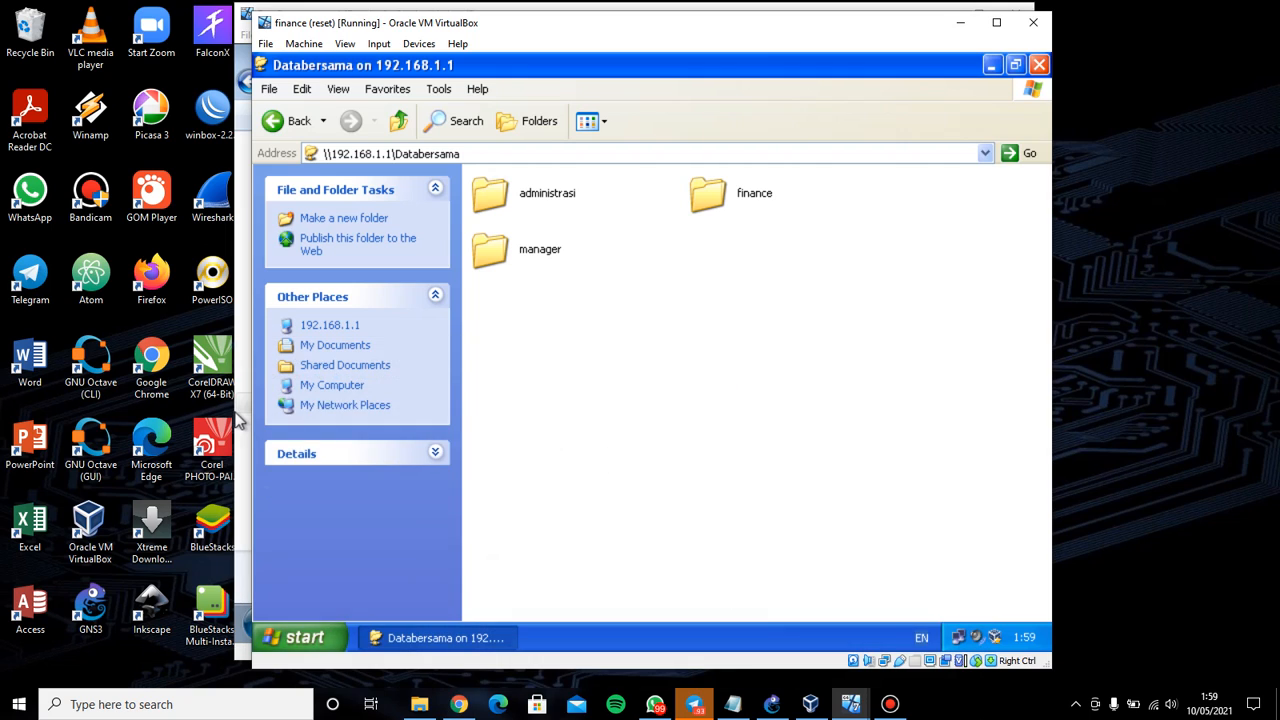
Try renaming the administrasi folder to 'ass' and dismiss the 'Access is denied' error
{"action": "double_click", "coordinate": [492, 194]}
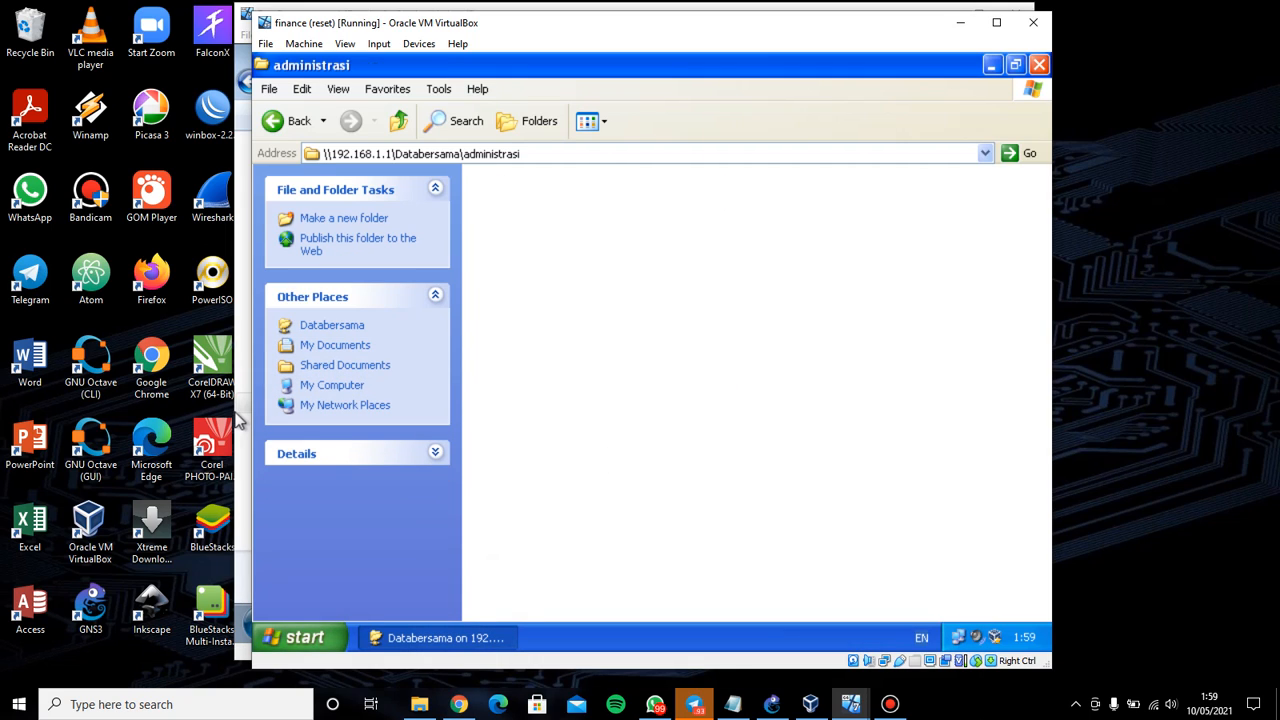
{"action": "left_click", "coordinate": [283, 124]}
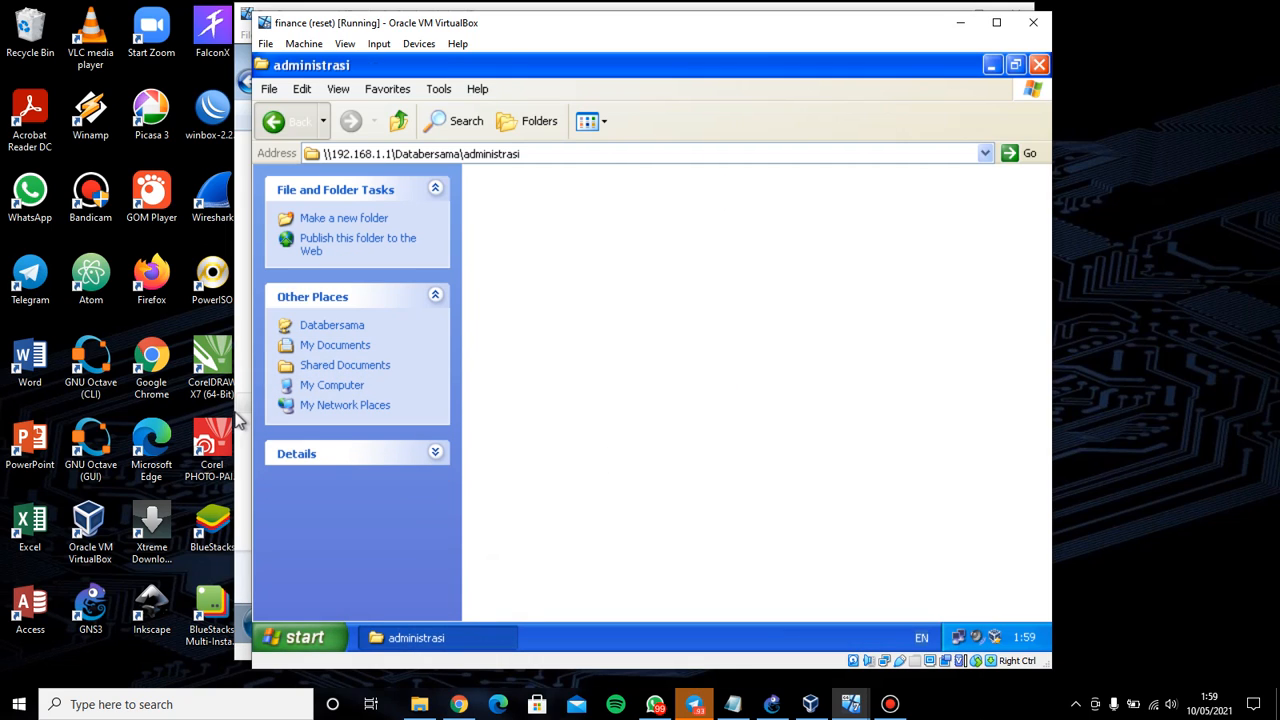
{"action": "right_click", "coordinate": [549, 189]}
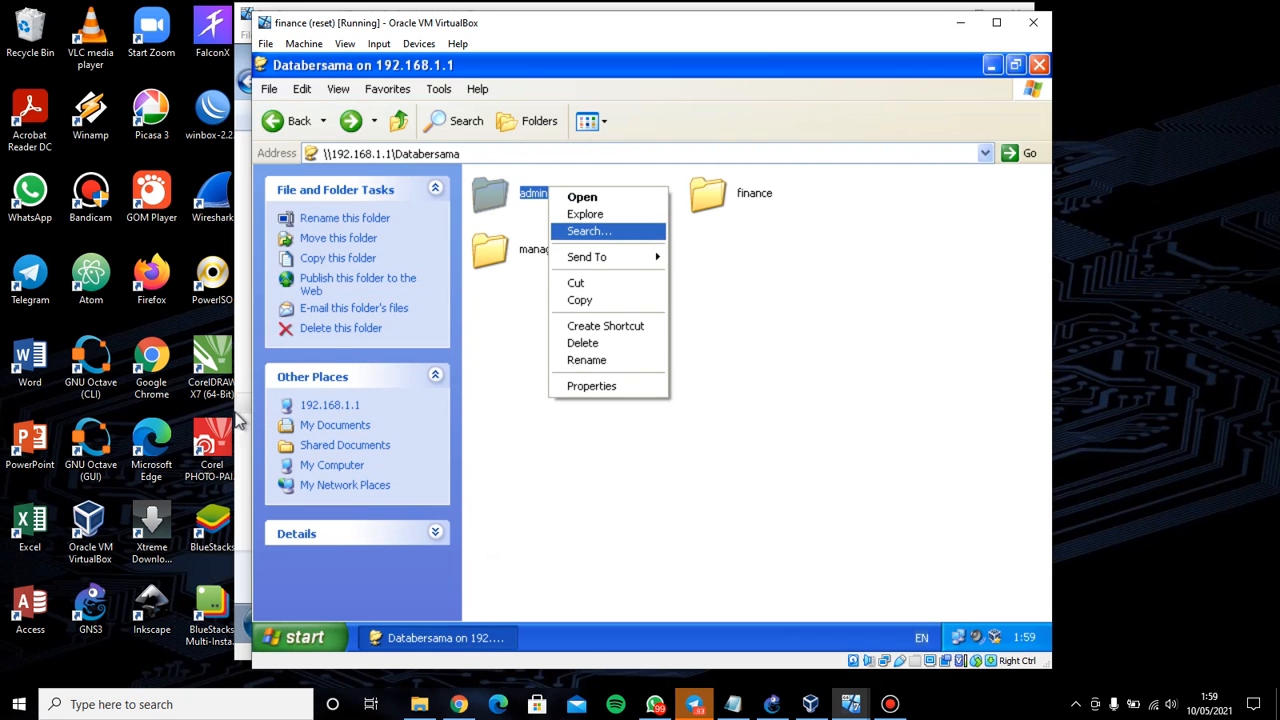
{"action": "left_click", "coordinate": [587, 360]}
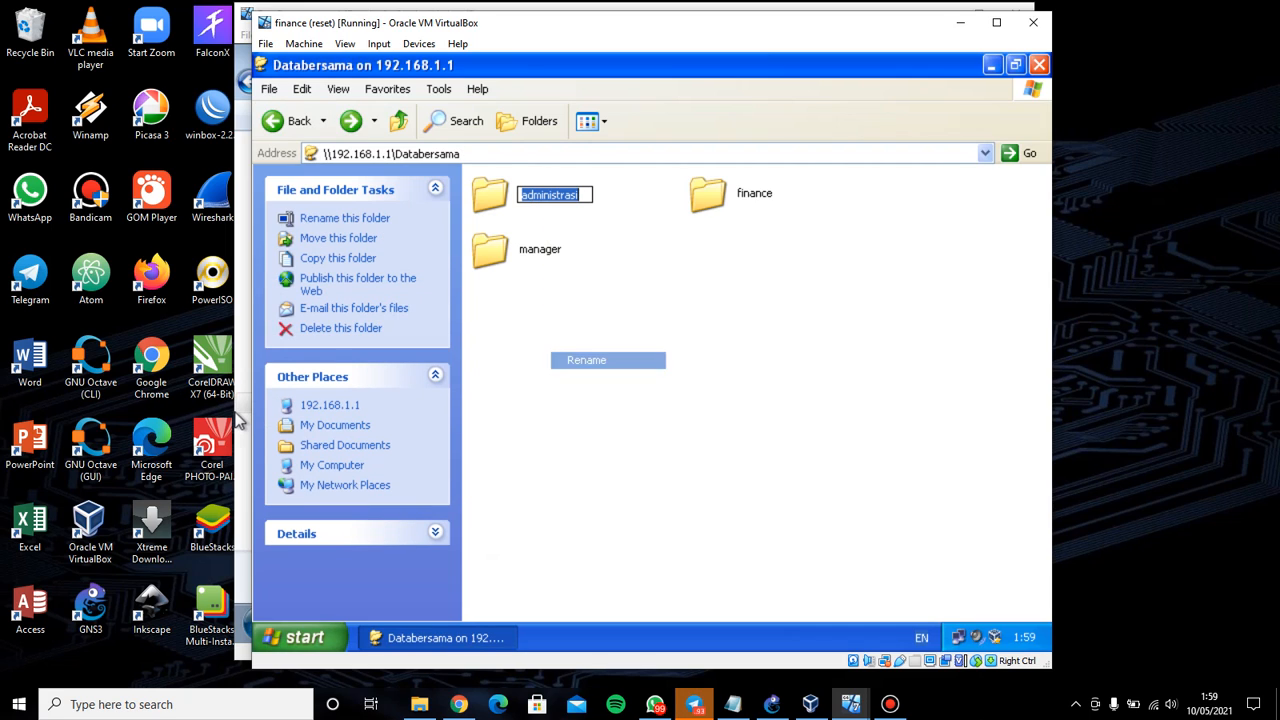
{"action": "type", "text": "ass"}
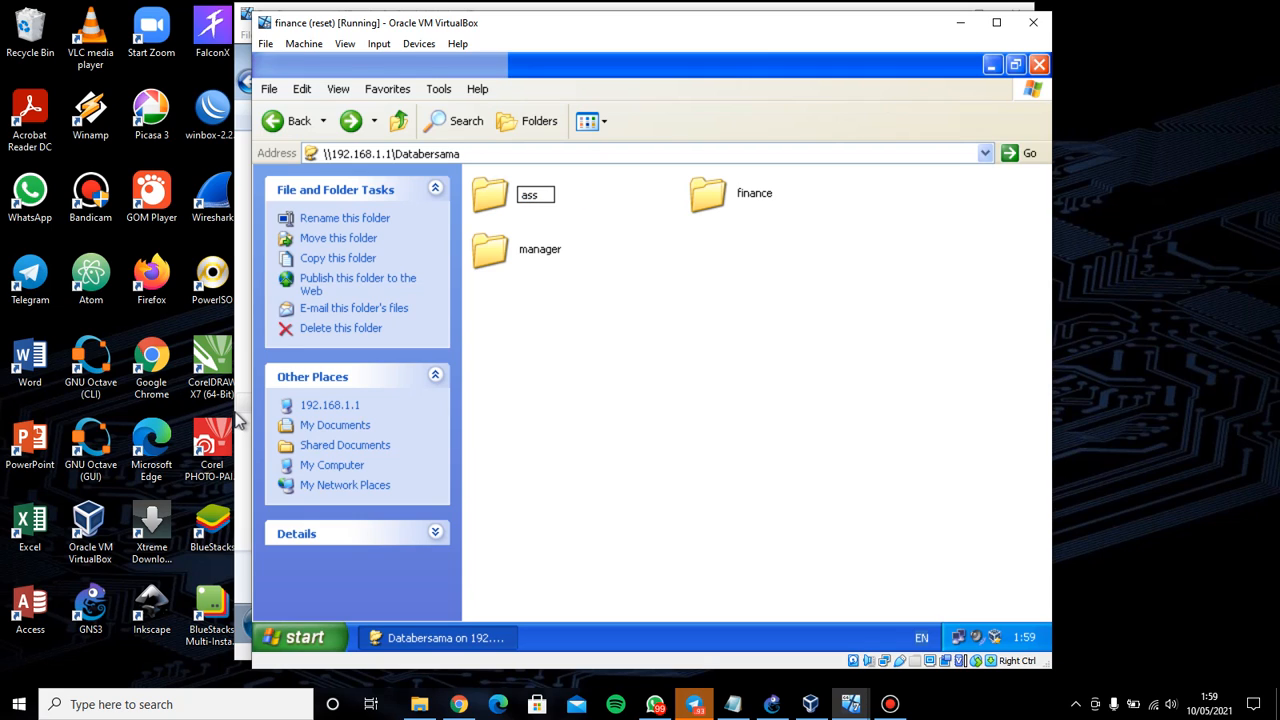
{"action": "key", "text": "Return"}
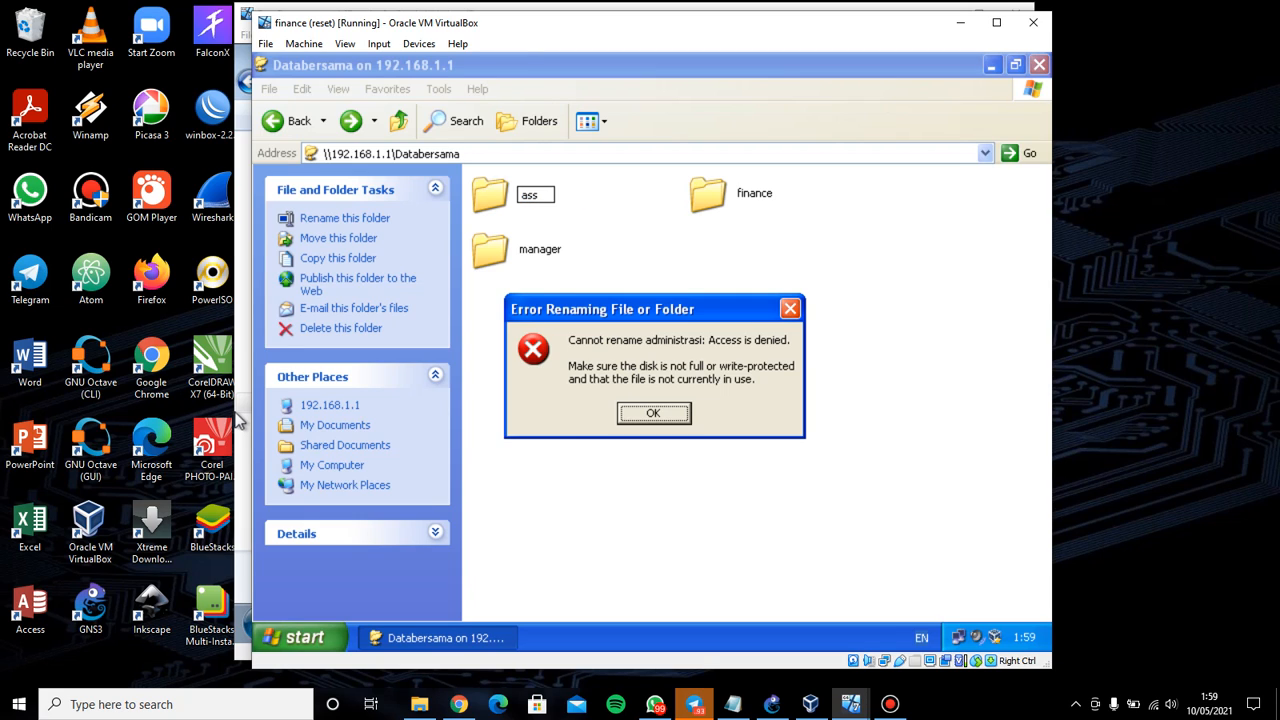
{"action": "left_click", "coordinate": [653, 413]}
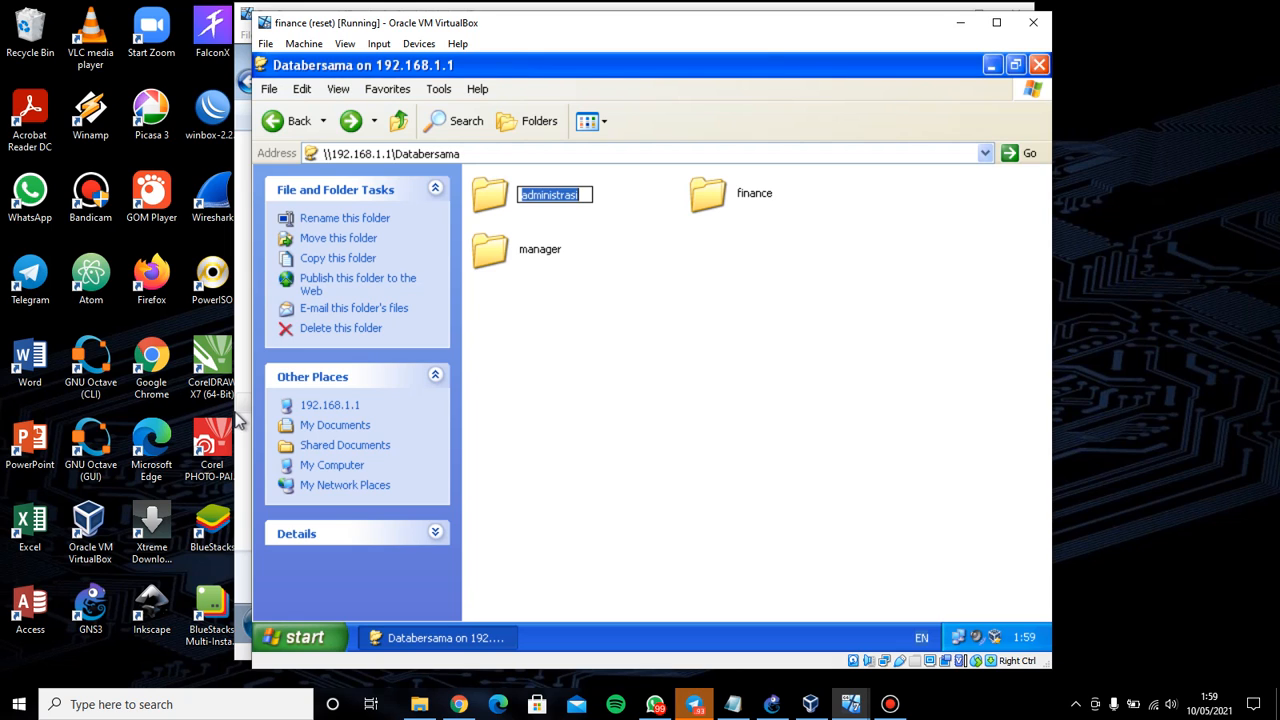
Try renaming the manager folder to 'c' and dismiss the 'Access is denied' error
{"action": "left_click", "coordinate": [540, 249]}
{"action": "key", "text": "Return"}
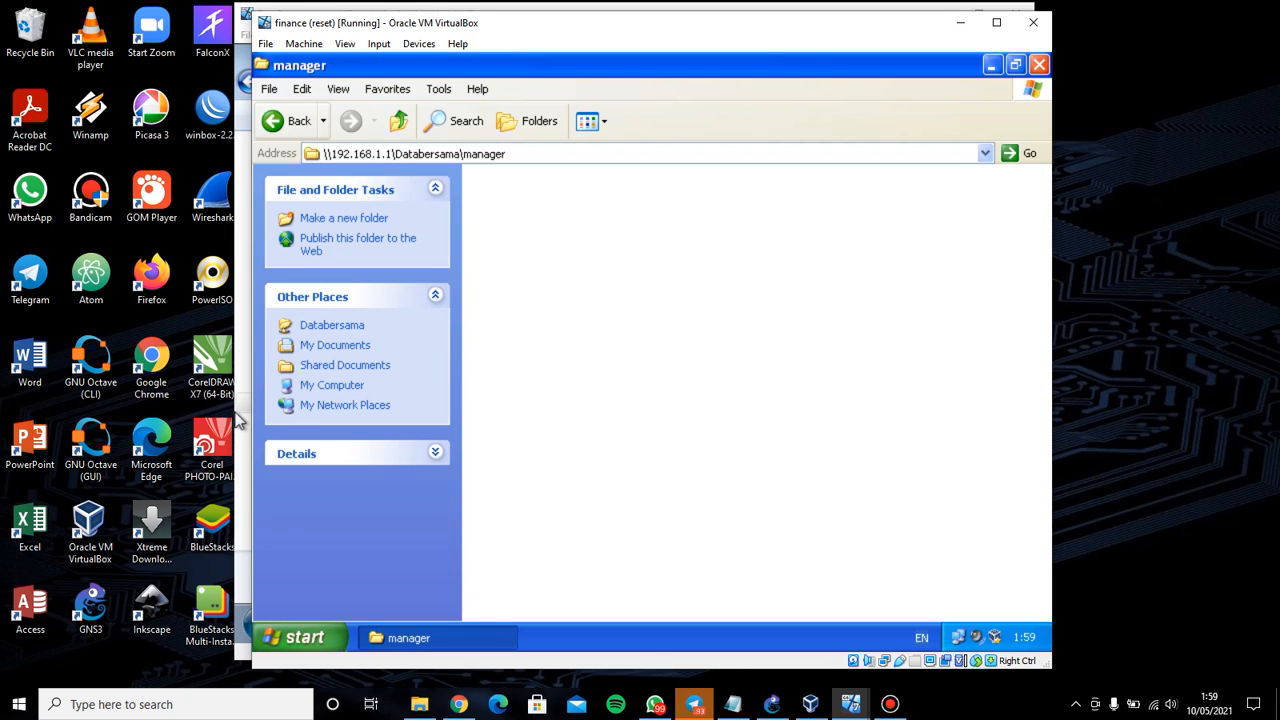
{"action": "key", "text": "alt+Left"}
{"action": "key", "text": "shift+F10"}
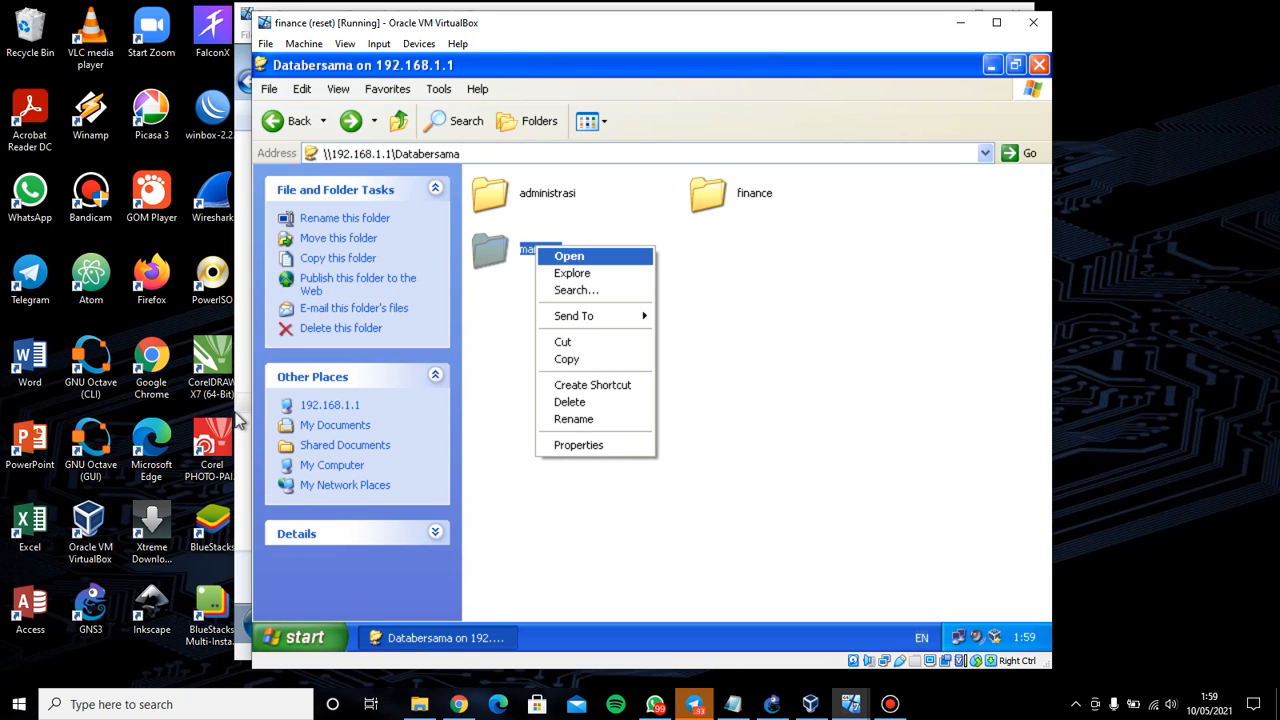
{"action": "key", "text": "Down"}
{"action": "key", "text": "Down"}
{"action": "key", "text": "Down"}
{"action": "key", "text": "Down"}
{"action": "key", "text": "Down"}
{"action": "key", "text": "Down"}
{"action": "key", "text": "Down"}
{"action": "key", "text": "Down"}
{"action": "key", "text": "Return"}
{"action": "type", "text": "c"}
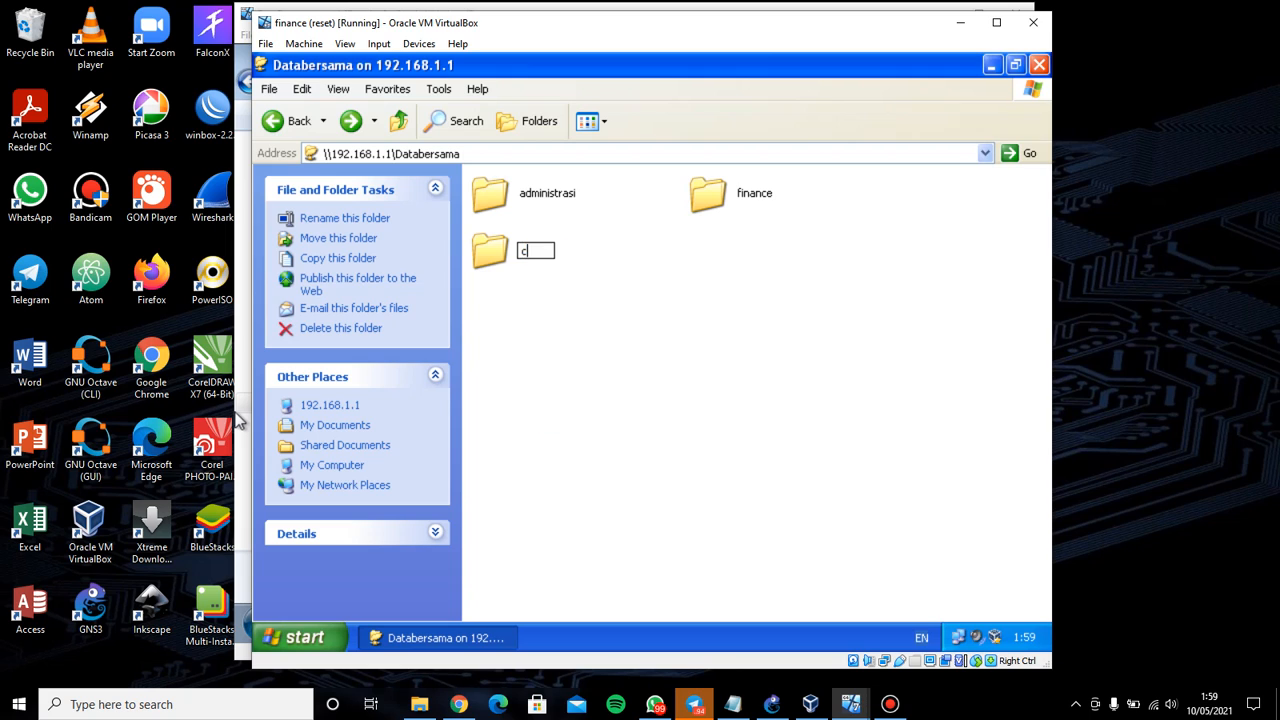
{"action": "key", "text": "Return"}
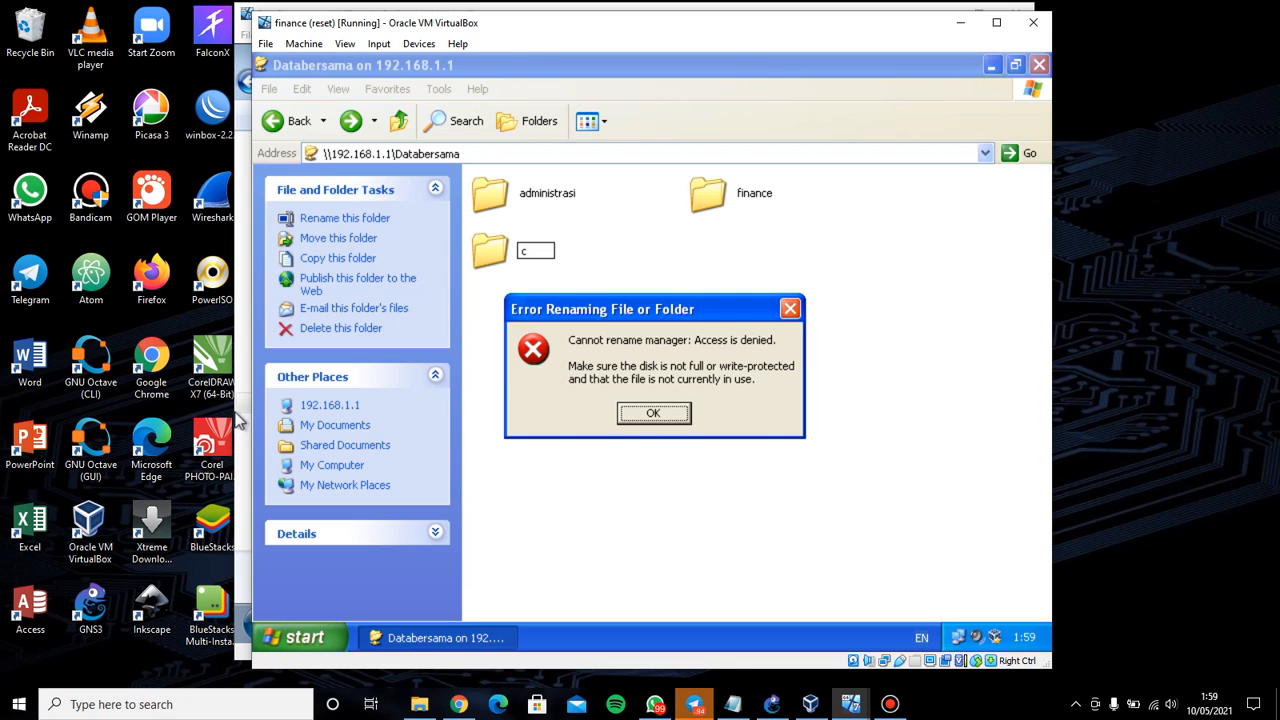
{"action": "key", "text": "Return"}
Try renaming the finance folder to 'f' and dismiss the access-denied error
{"action": "right_click", "coordinate": [738, 198]}
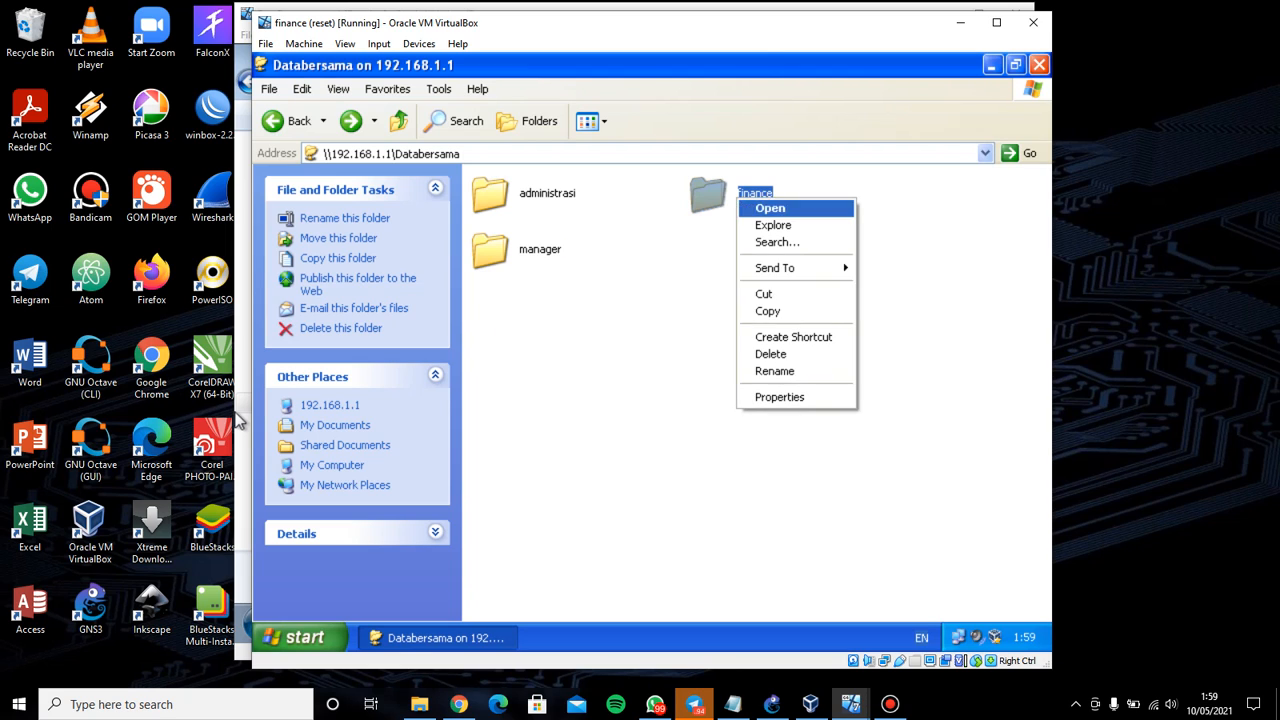
{"action": "key", "text": "Down"}
{"action": "key", "text": "Return"}
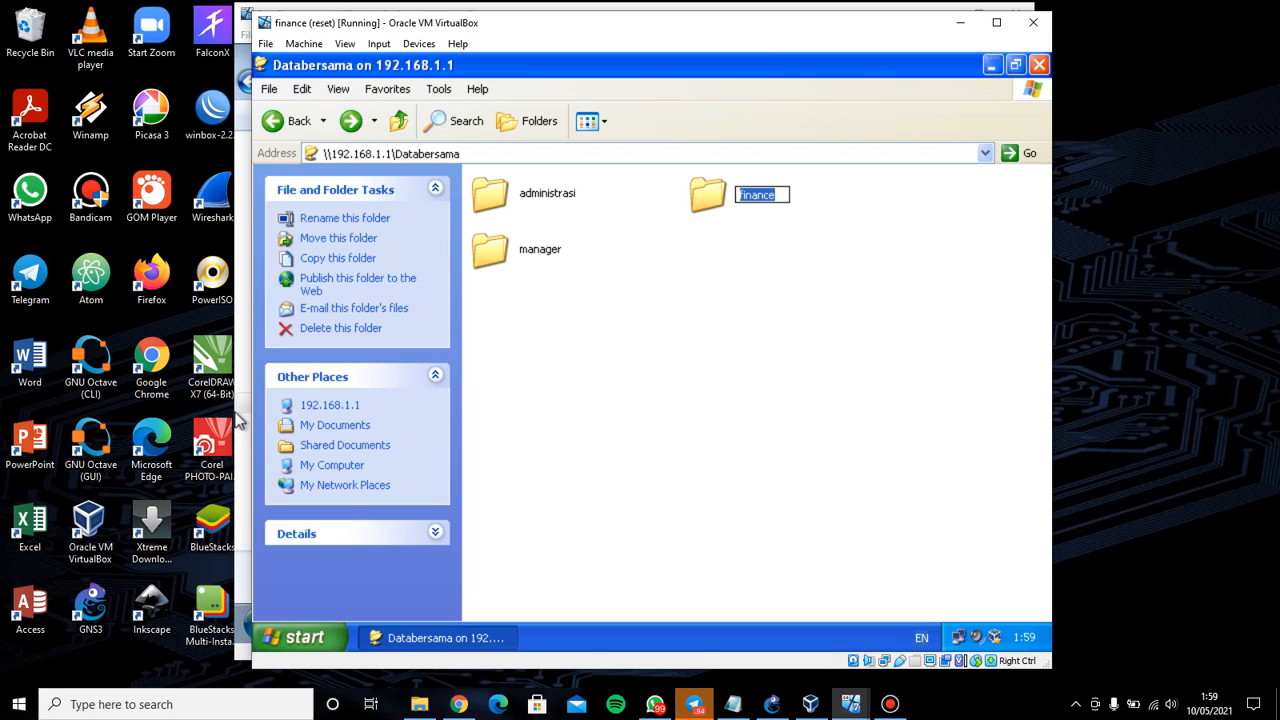
{"action": "type", "text": "f"}
{"action": "key", "text": "Return"}
{"action": "key", "text": "Return"}
{"action": "key", "text": "End"}
{"action": "left_click", "coordinate": [740, 320]}
Create a new text document named 'a' inside finance, then go back to Databersama
{"action": "right_click", "coordinate": [722, 191]}
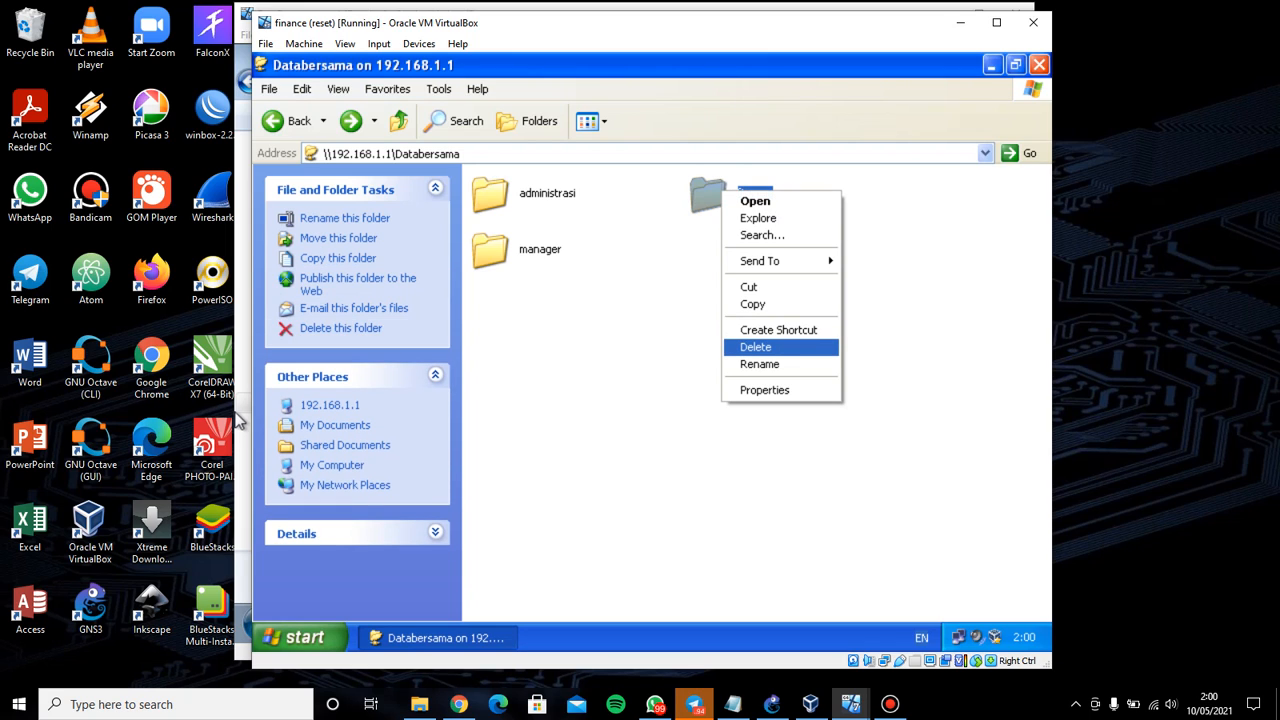
{"action": "left_click", "coordinate": [755, 201]}
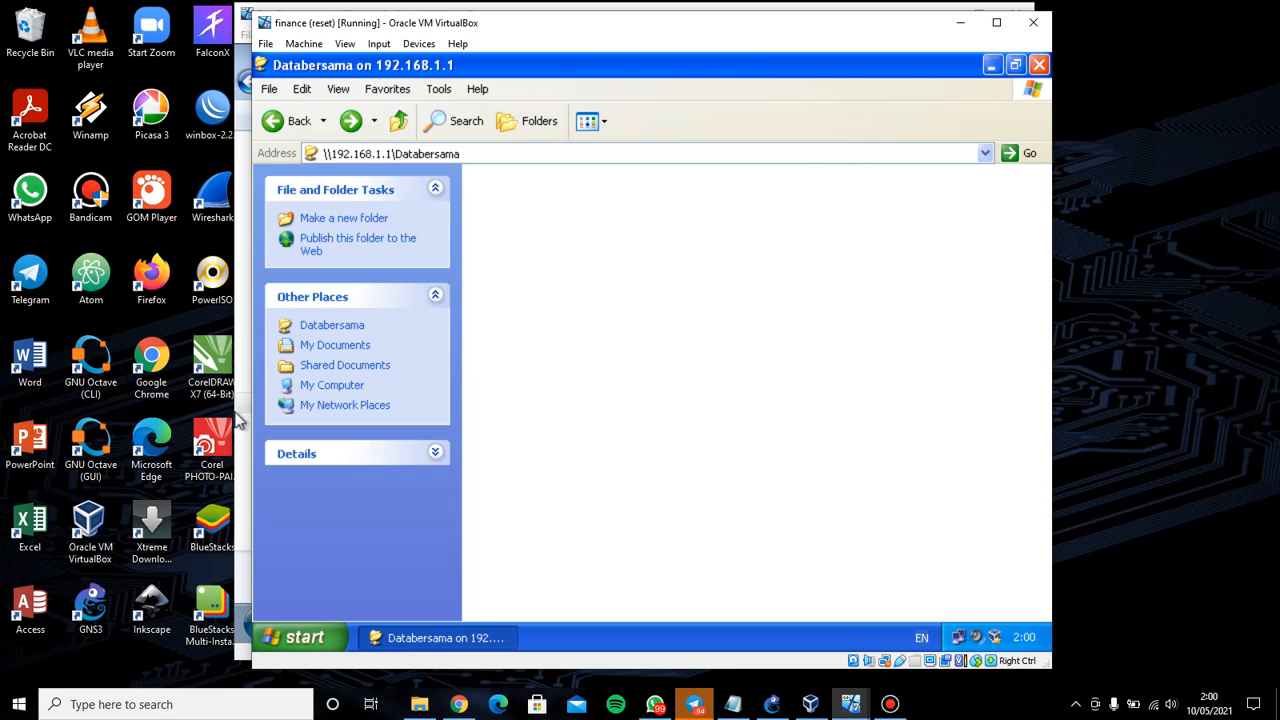
{"action": "right_click", "coordinate": [620, 234]}
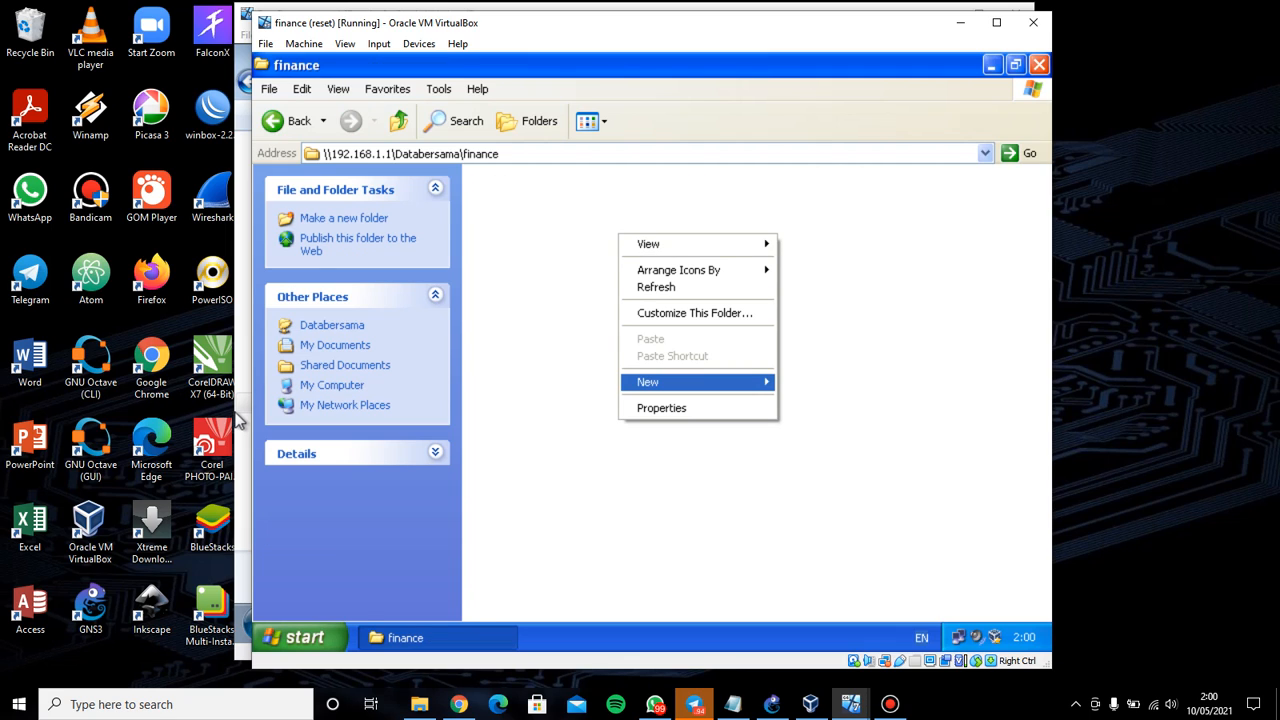
{"action": "key", "text": "Right"}
{"action": "key", "text": "Down"}
{"action": "key", "text": "Down"}
{"action": "key", "text": "Down"}
{"action": "key", "text": "Down"}
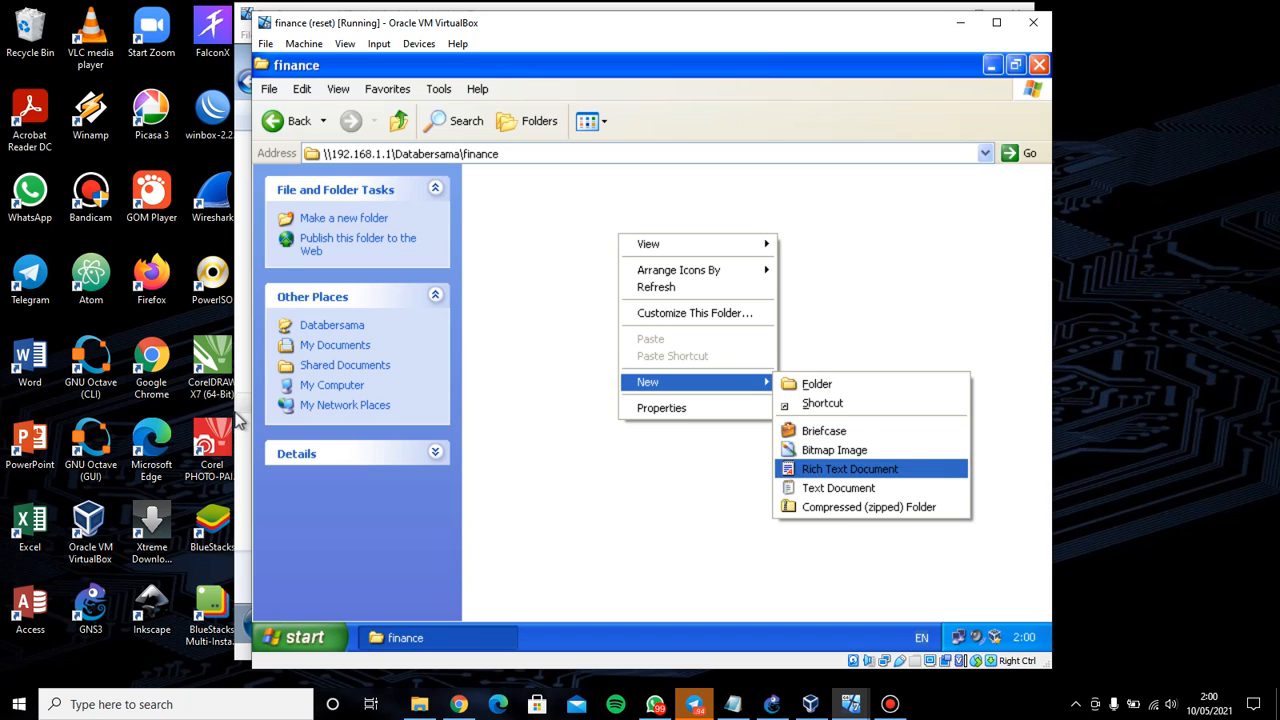
{"action": "key", "text": "Down"}
{"action": "key", "text": "Return"}
{"action": "type", "text": "a"}
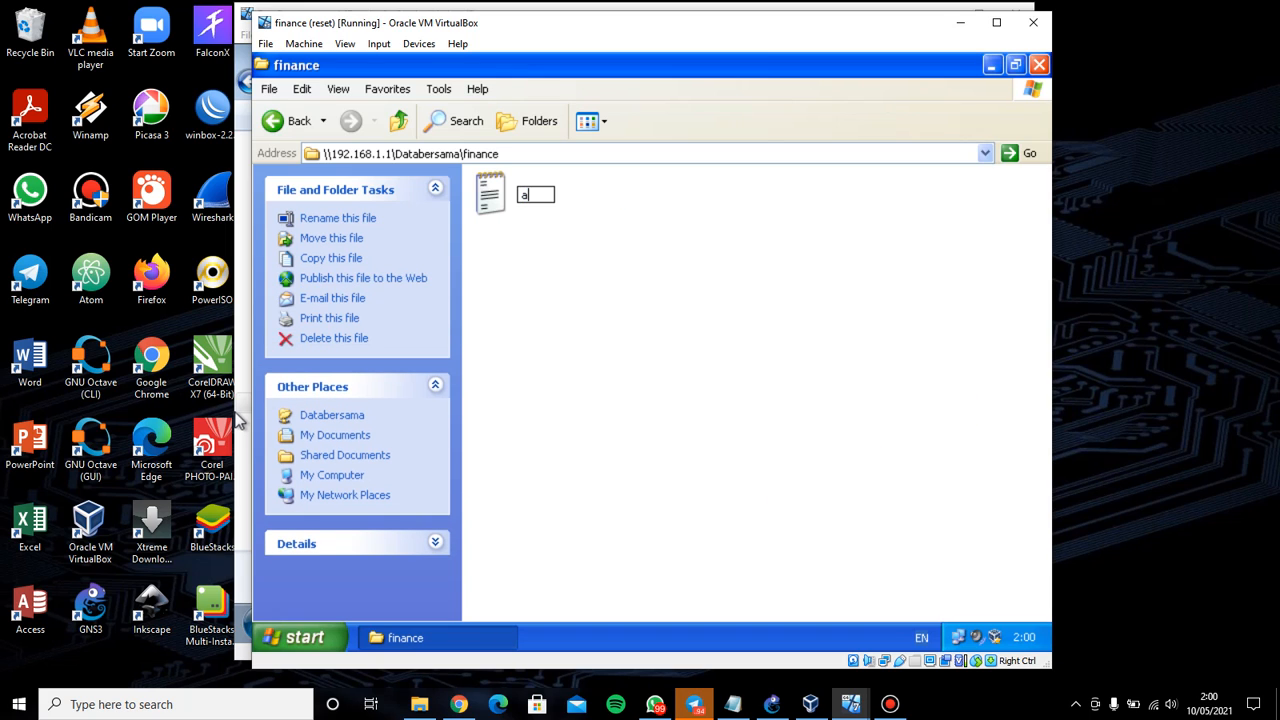
{"action": "key", "text": "Return"}
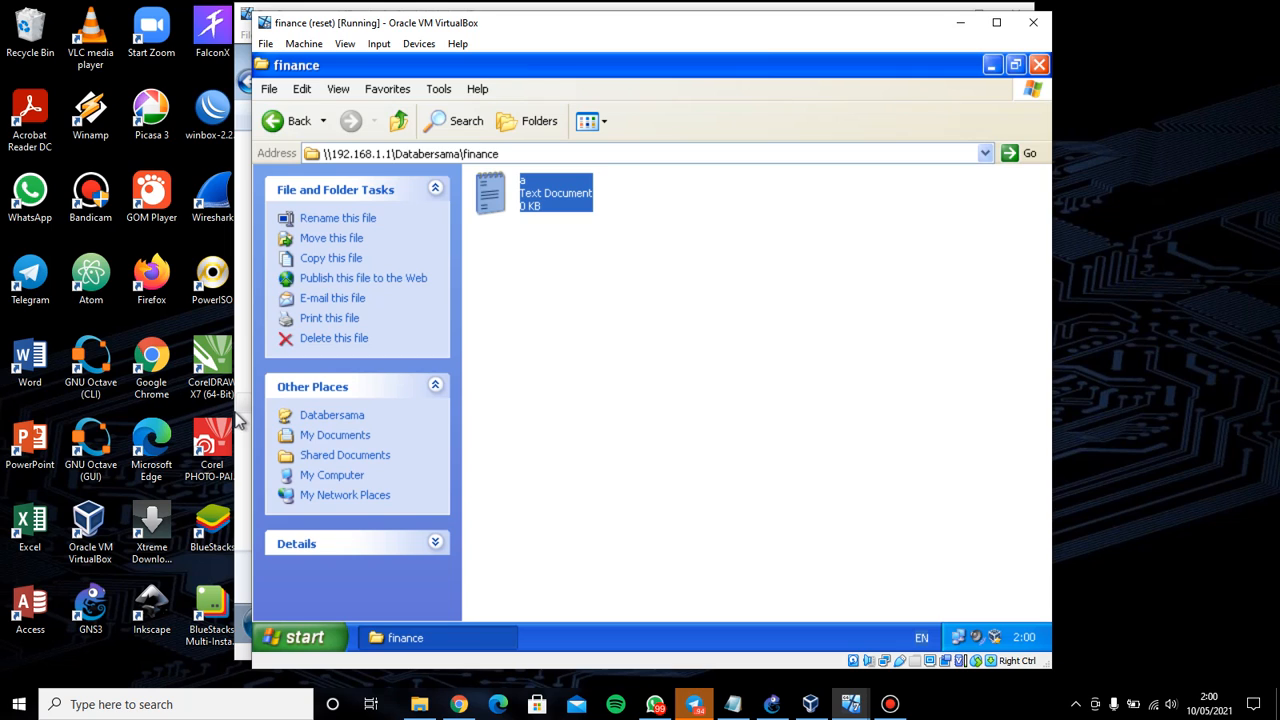
{"action": "left_click", "coordinate": [288, 121]}
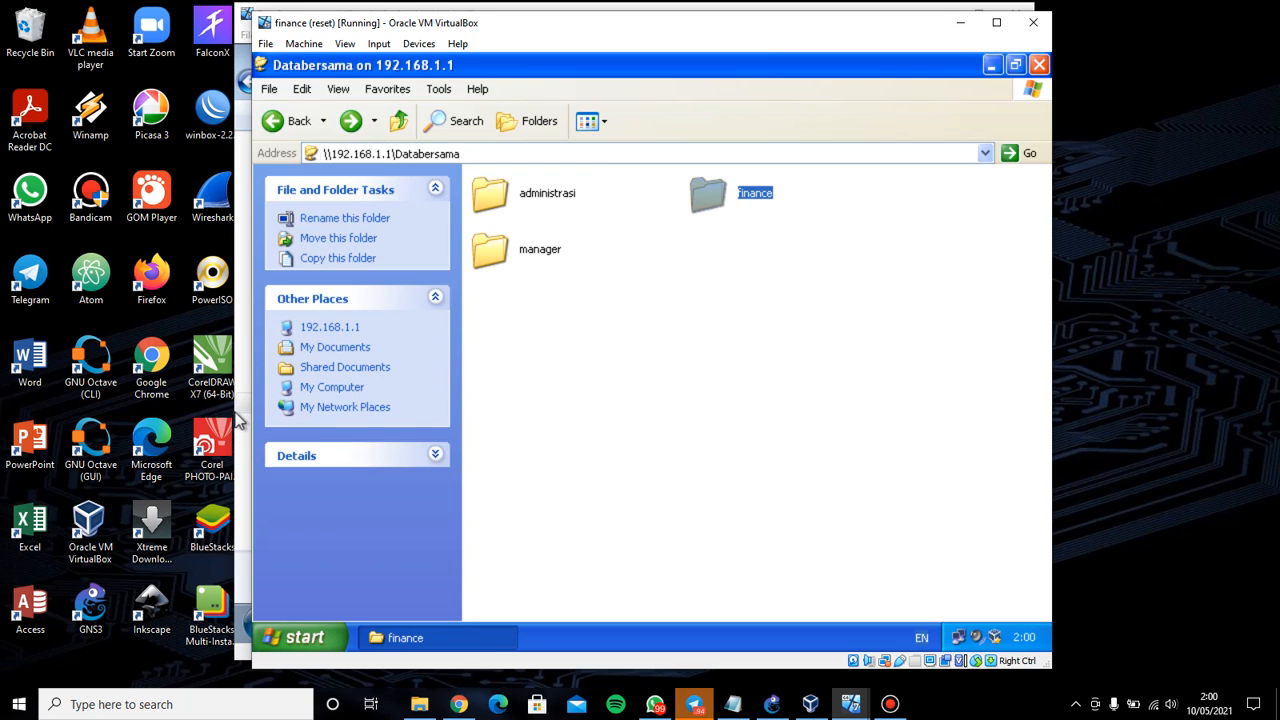
Attempt a new text document in administrasi, dismiss 'Access is denied', and return to Databersama
{"action": "double_click", "coordinate": [520, 193]}
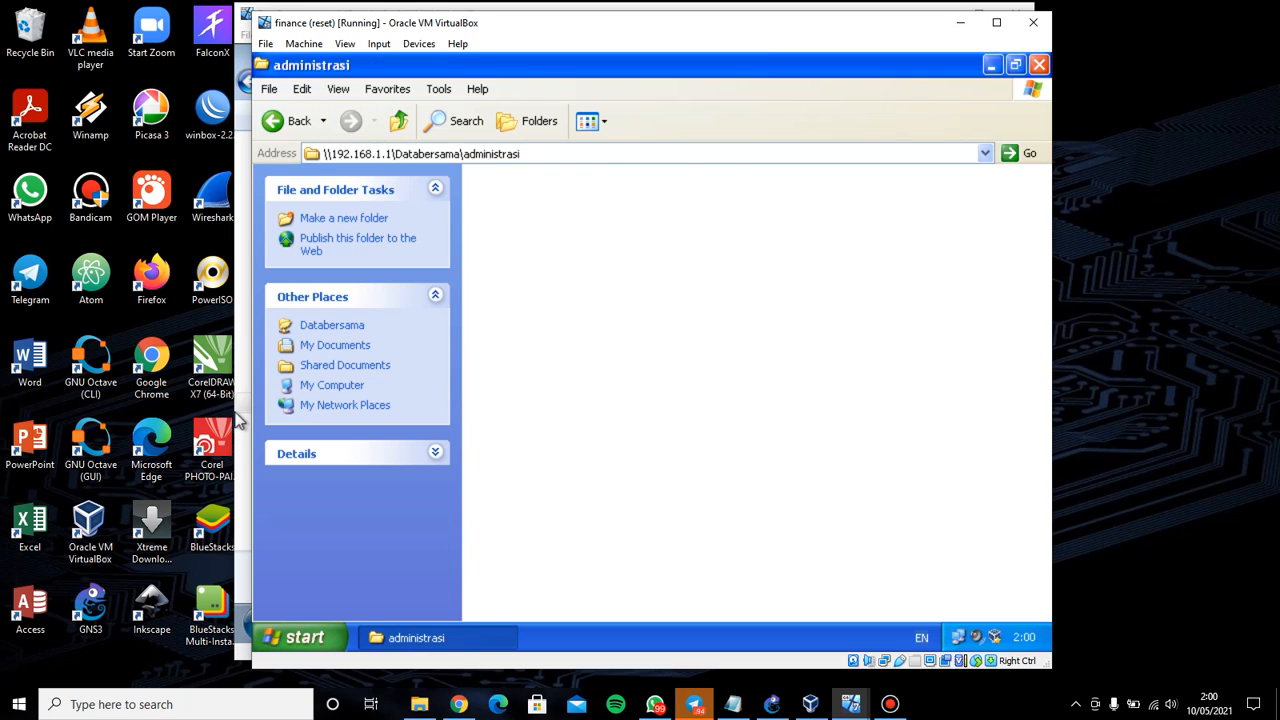
{"action": "right_click", "coordinate": [635, 227]}
{"action": "mouse_move", "coordinate": [690, 391]}
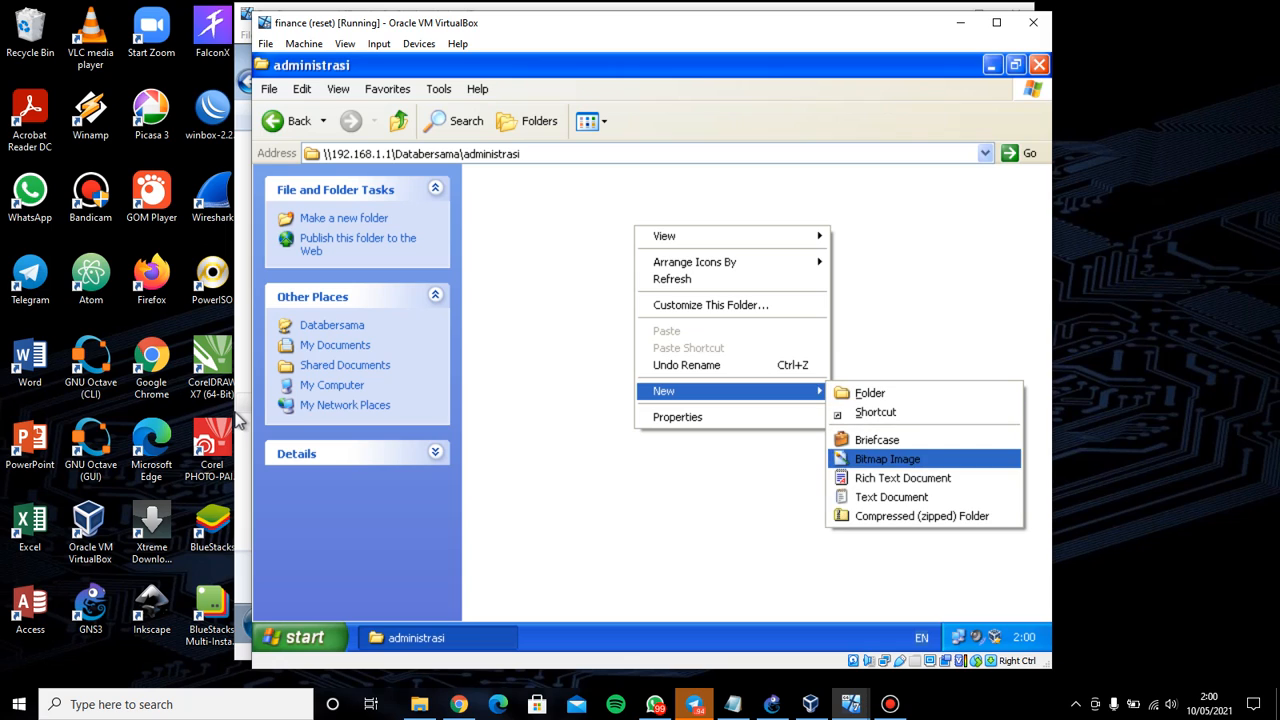
{"action": "left_click", "coordinate": [891, 497]}
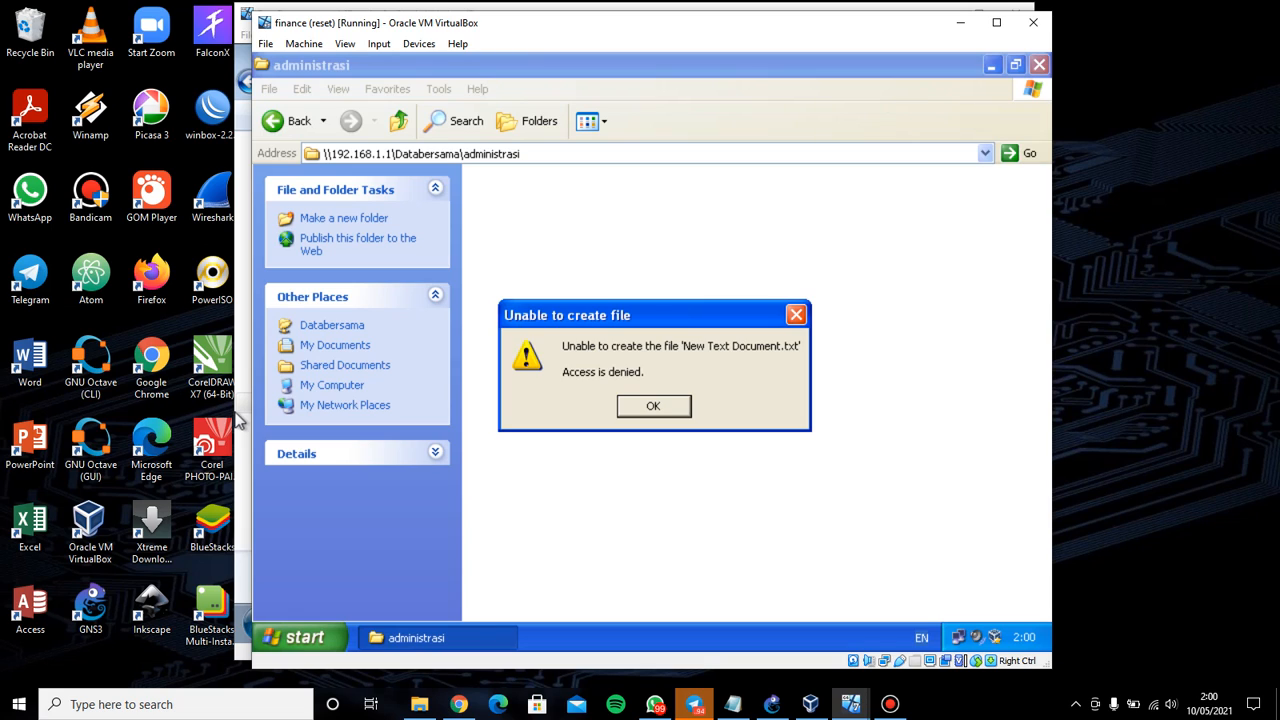
{"action": "key", "text": "Return"}
{"action": "left_click", "coordinate": [300, 121]}
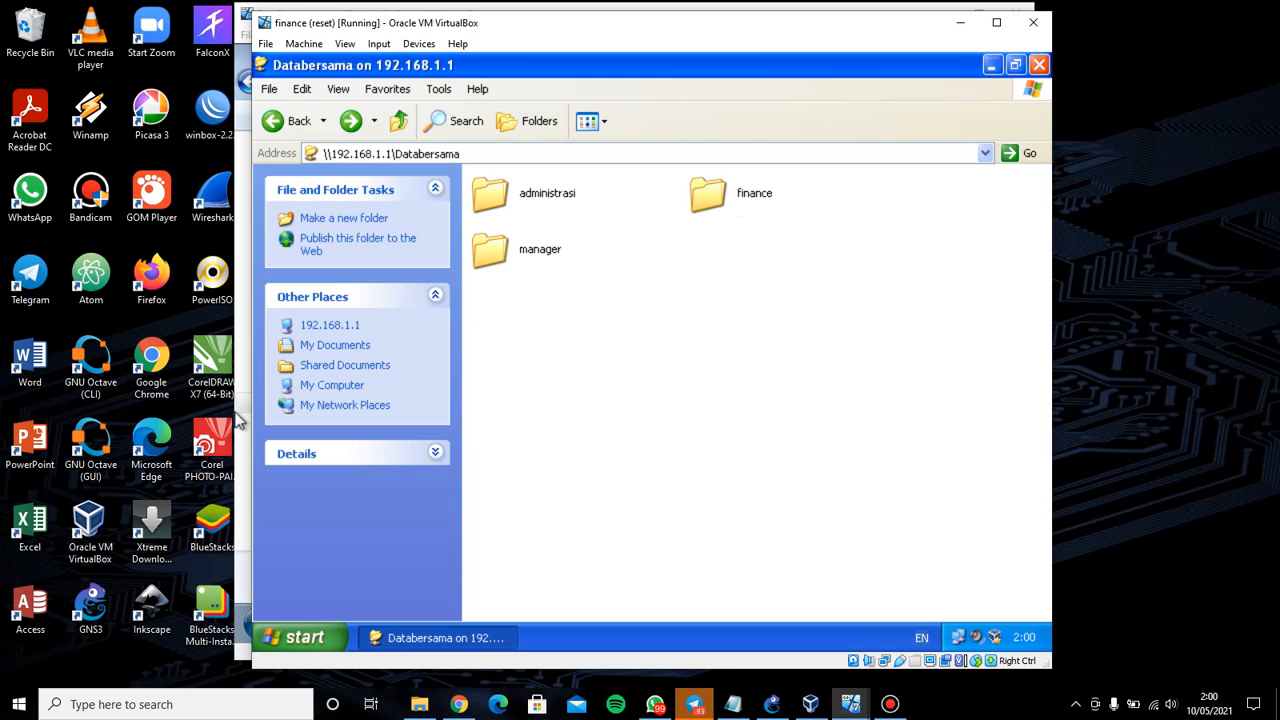
Close the finance share window and log the administrasi VM on as adm with its password
{"action": "left_click", "coordinate": [1040, 65]}
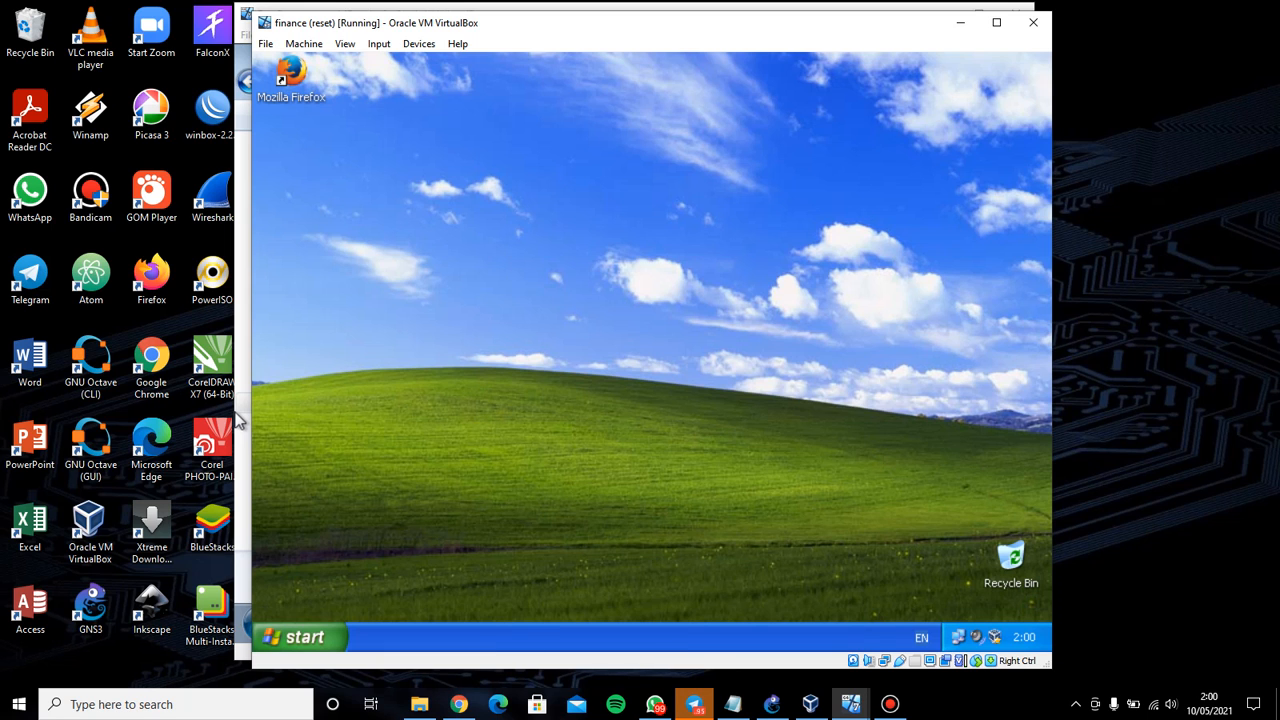
{"action": "left_click", "coordinate": [851, 704]}
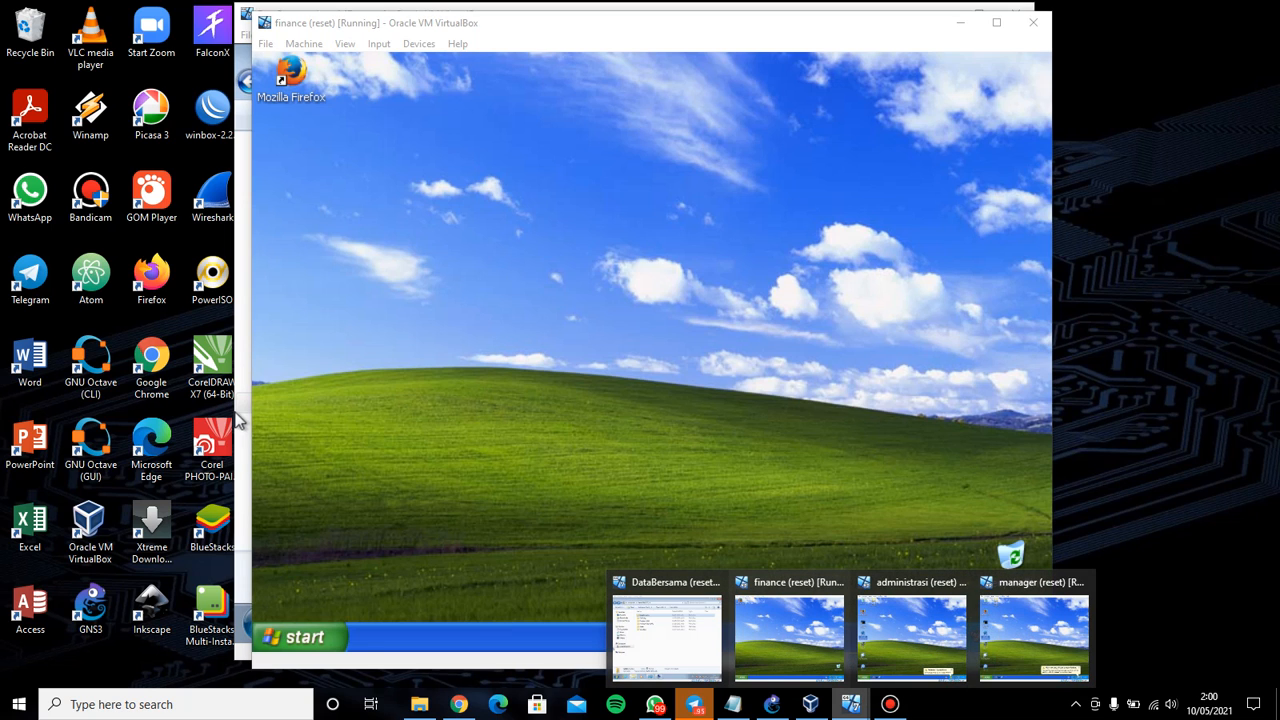
{"action": "left_click", "coordinate": [911, 630]}
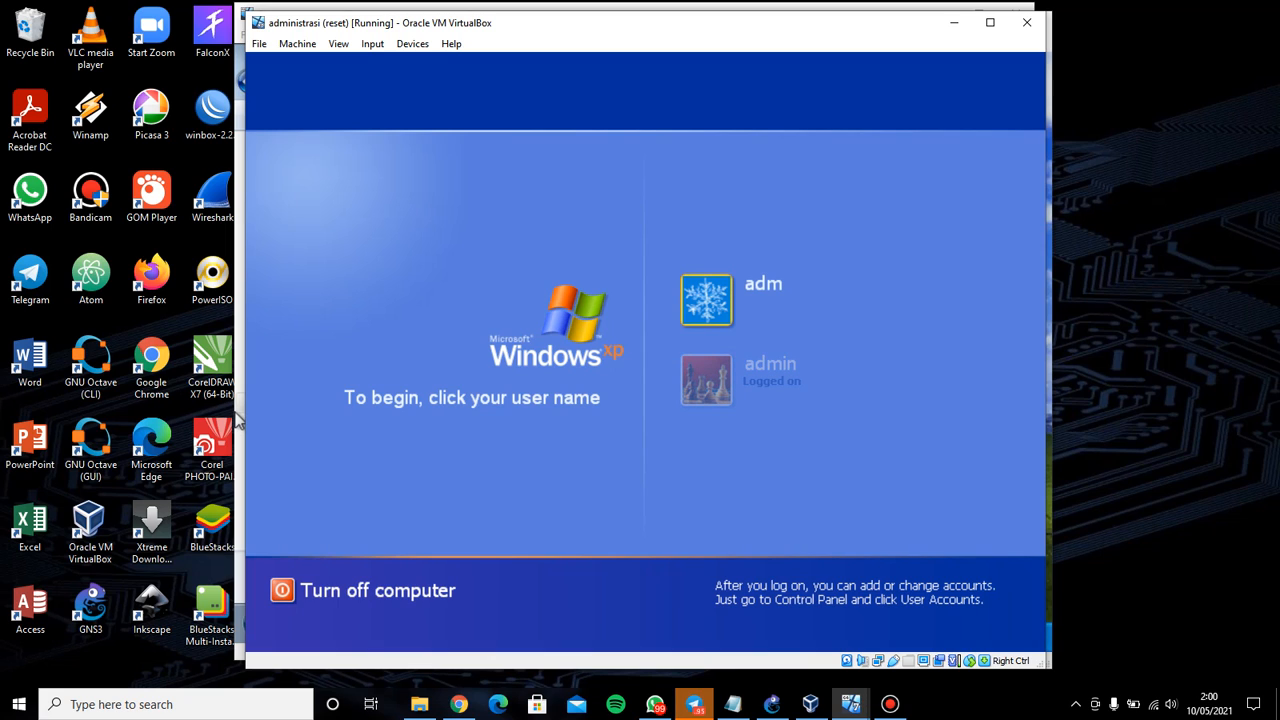
{"action": "left_click", "coordinate": [707, 300]}
{"action": "type", "text": "123"}
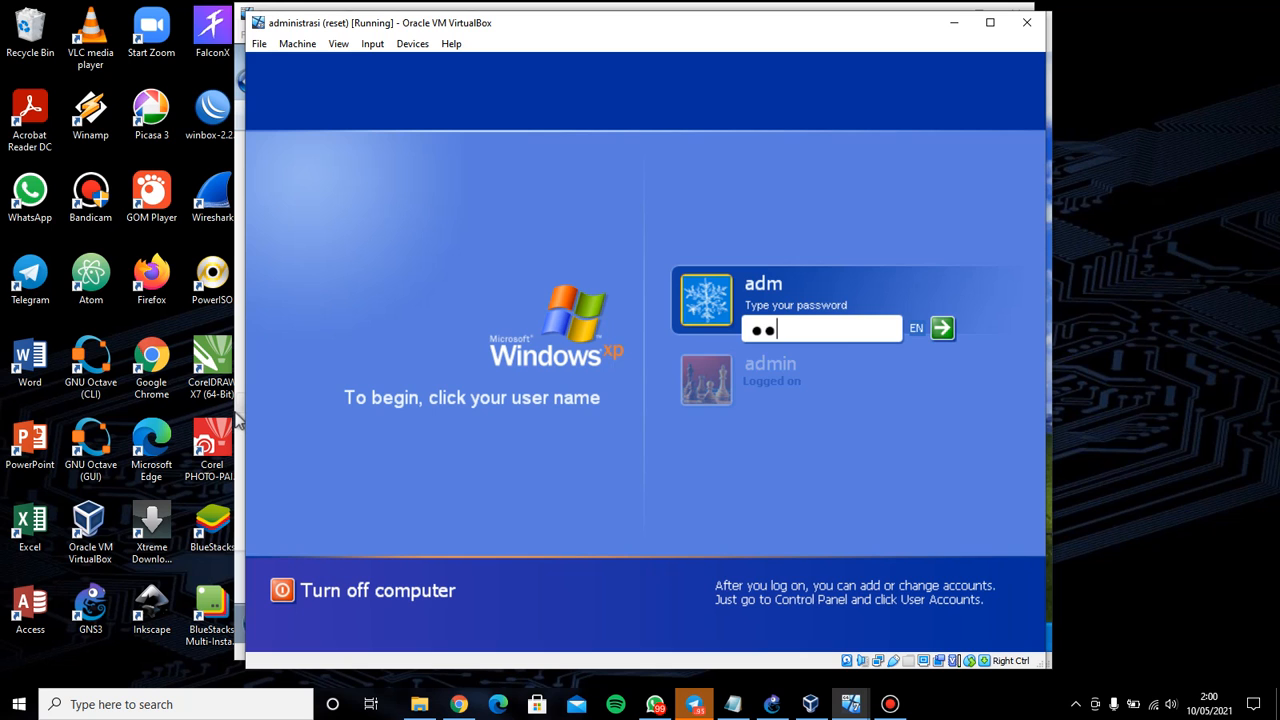
{"action": "key", "text": "Return"}
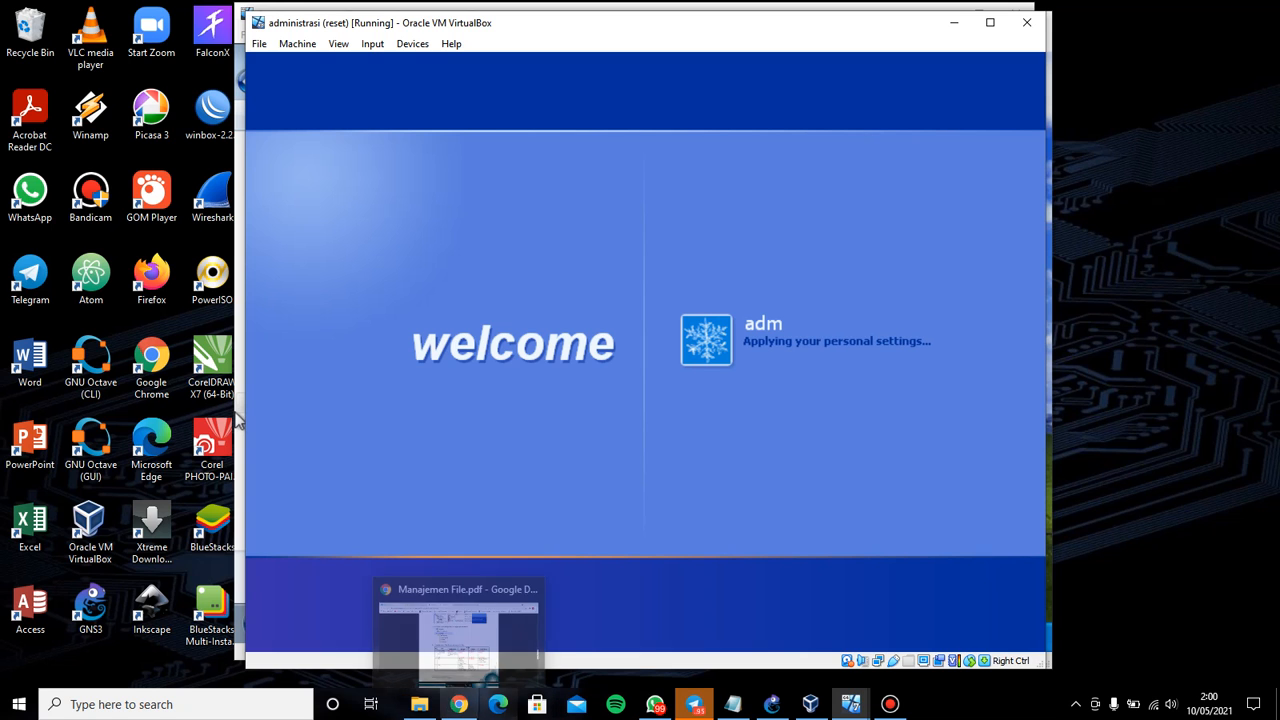
{"action": "left_click", "coordinate": [458, 704]}
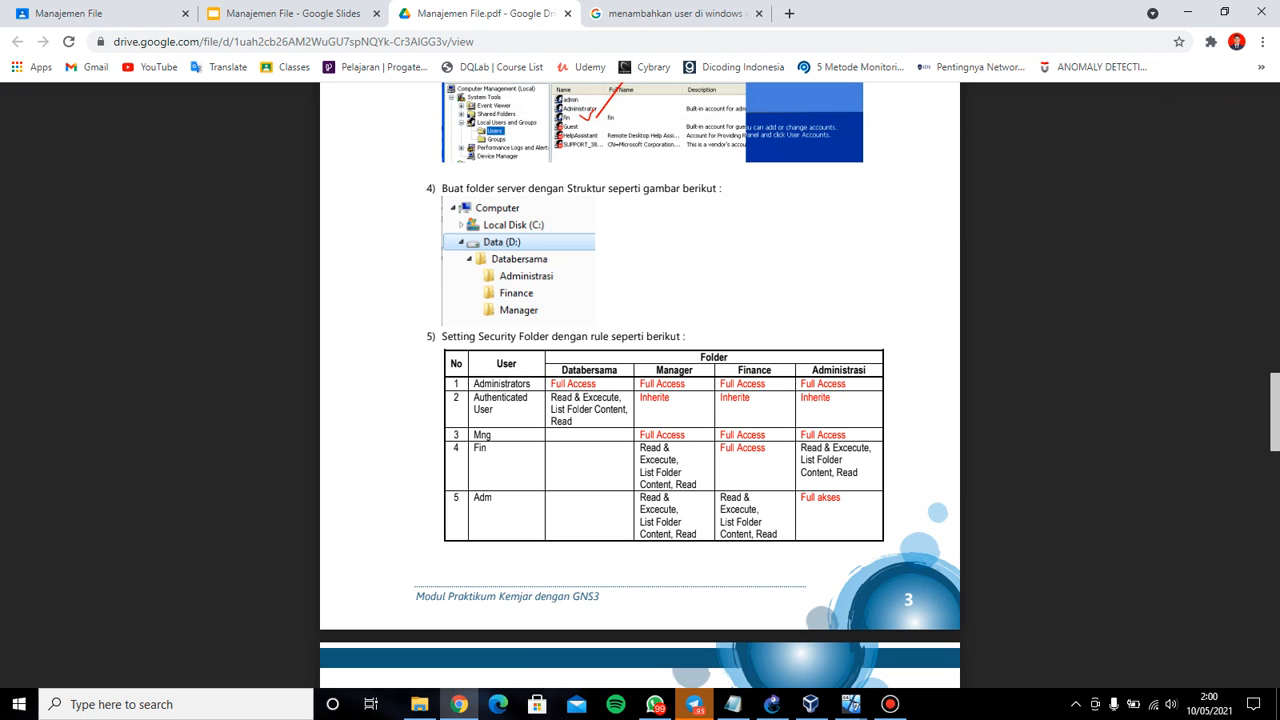
On the adm client, run \\192.168.1.1 and open the Databersama share
{"action": "left_click", "coordinate": [458, 704]}
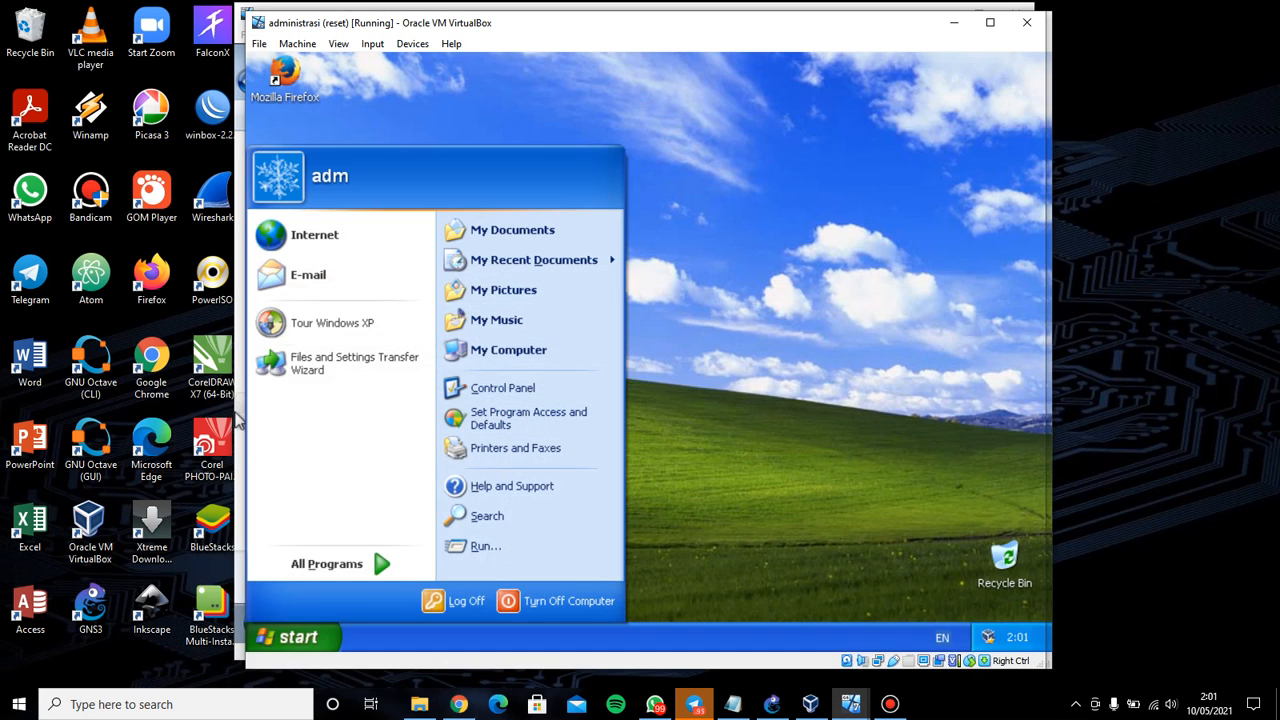
{"action": "type", "text": "r"}
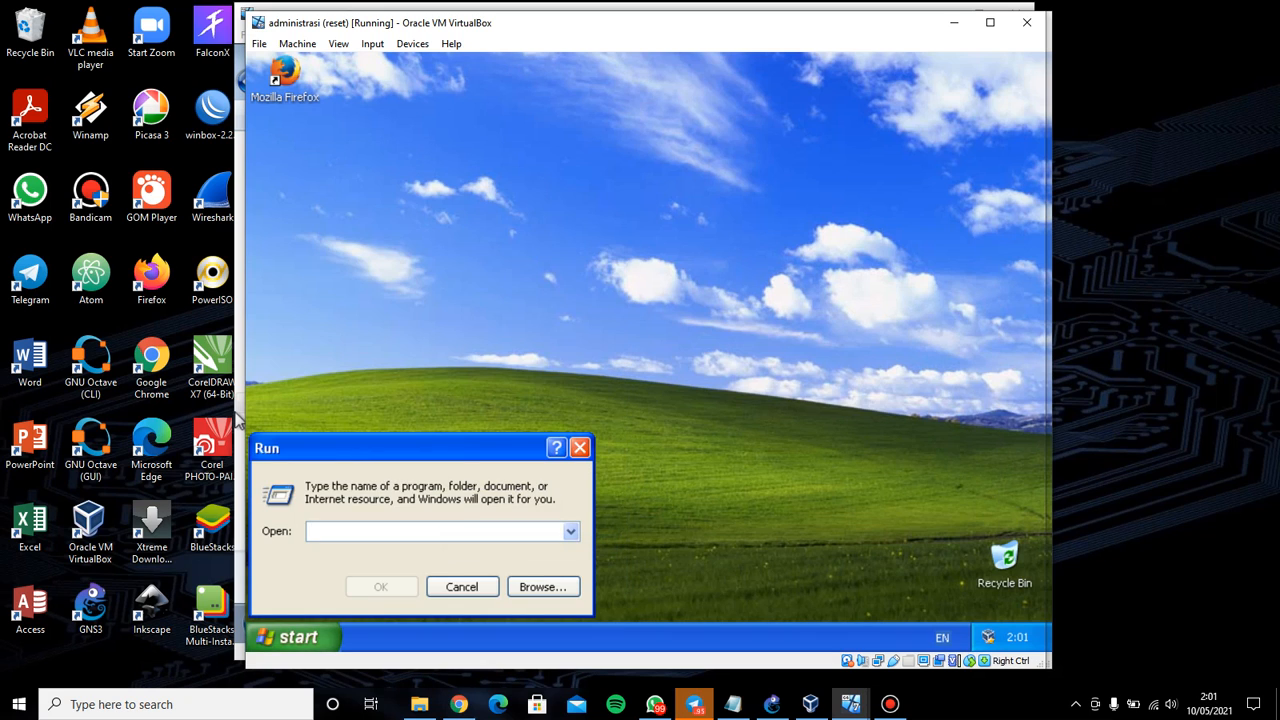
{"action": "type", "text": "\\\\192.1"}
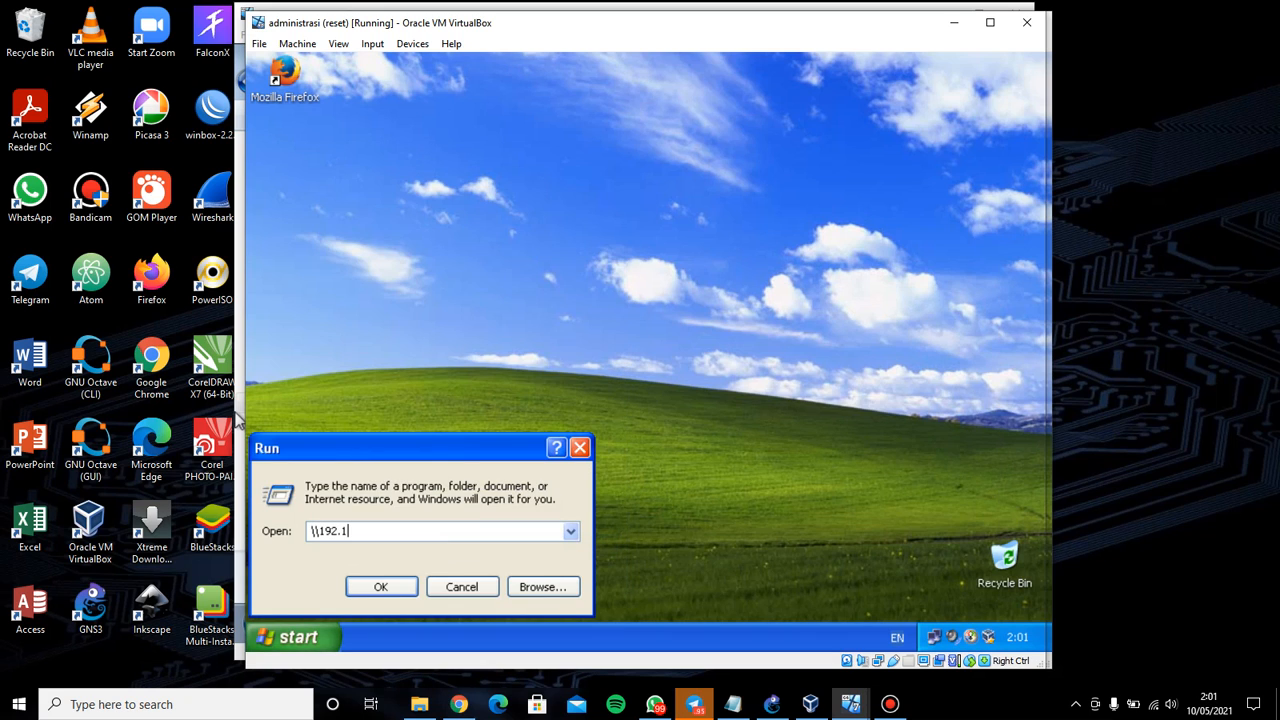
{"action": "type", "text": "68.1.1"}
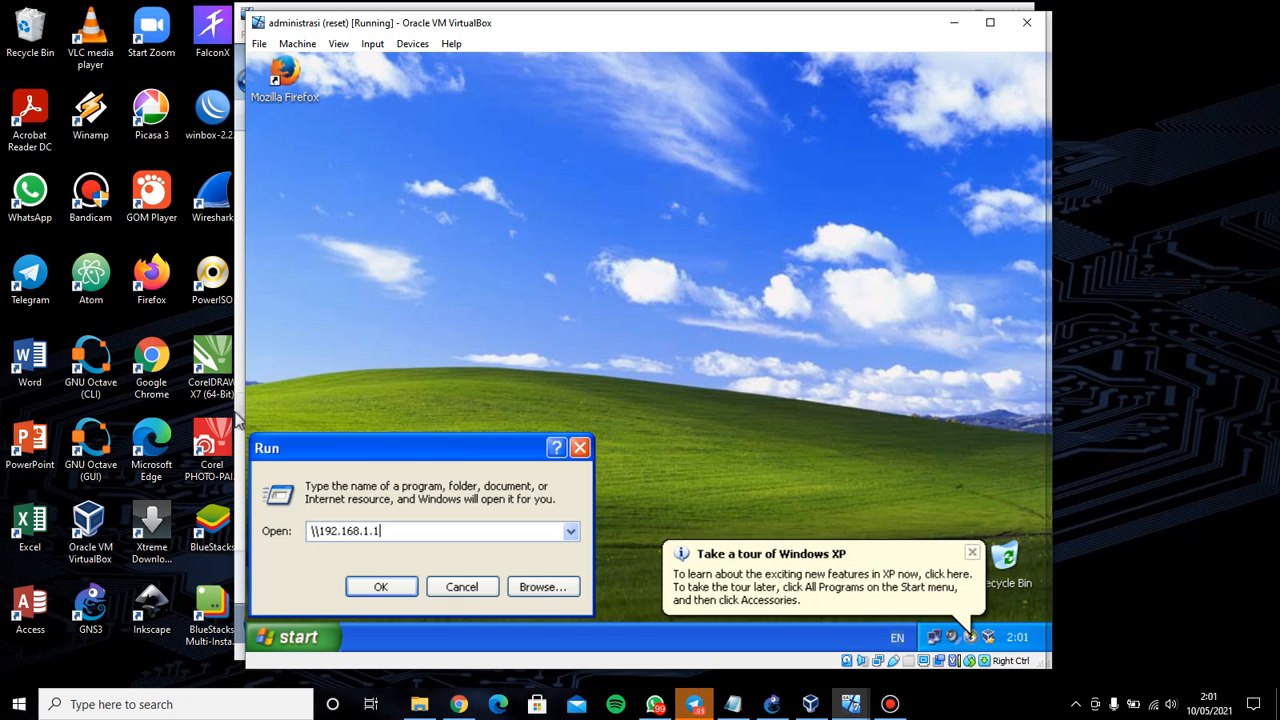
{"action": "key", "text": "Return"}
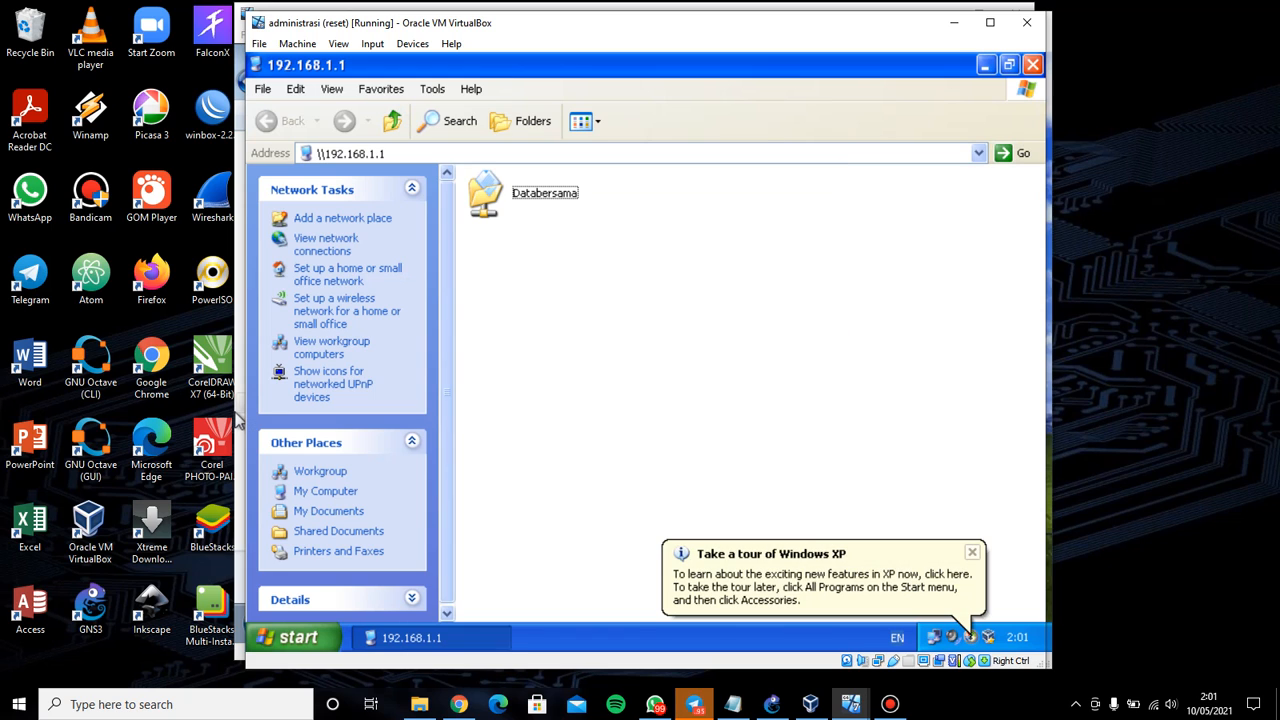
{"action": "key", "text": "Down"}
{"action": "key", "text": "Return"}
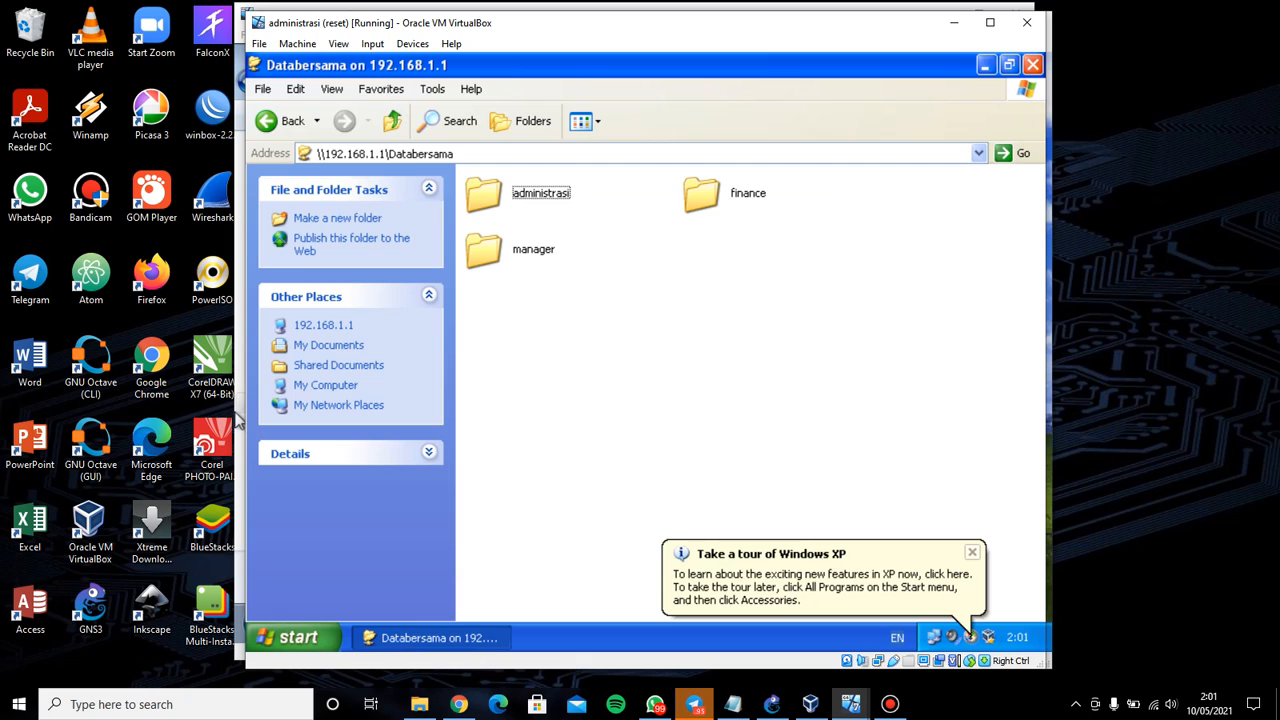
Attempt a new text document in the Databersama root and dismiss the access-denied error
{"action": "right_click", "coordinate": [575, 298]}
{"action": "mouse_move", "coordinate": [640, 446]}
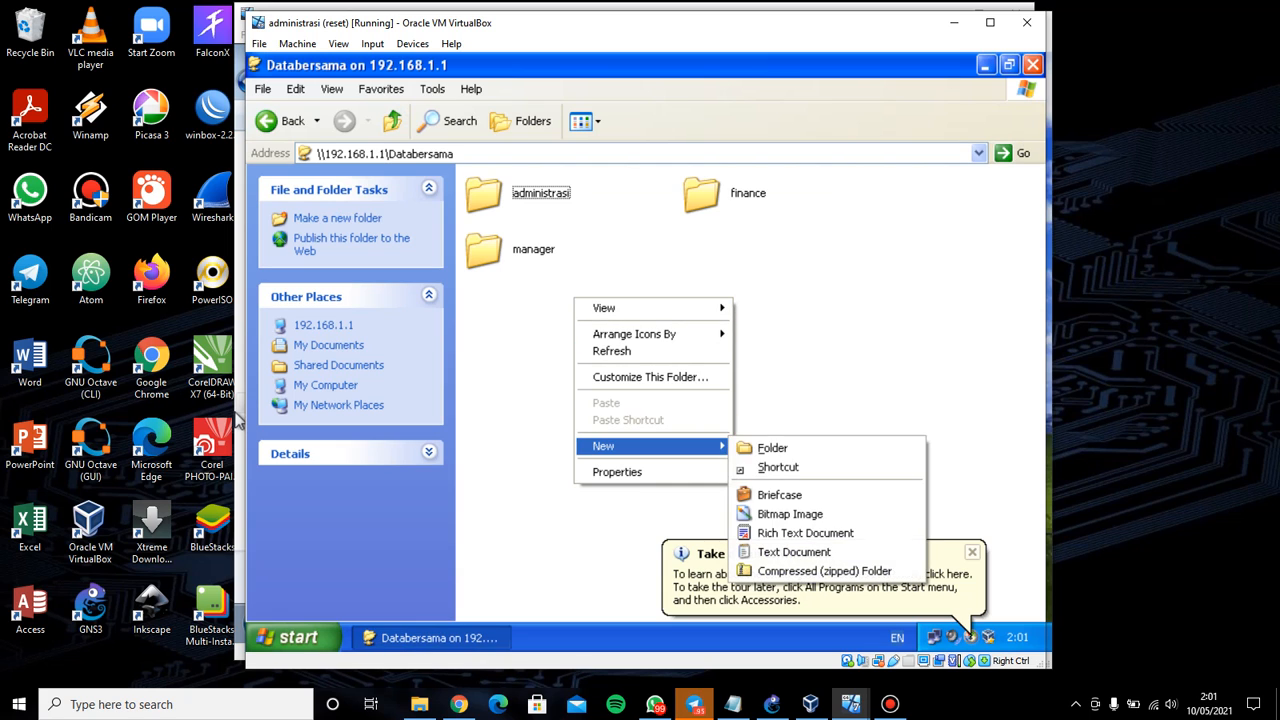
{"action": "key", "text": "Down"}
{"action": "key", "text": "Down"}
{"action": "key", "text": "Up"}
{"action": "key", "text": "Return"}
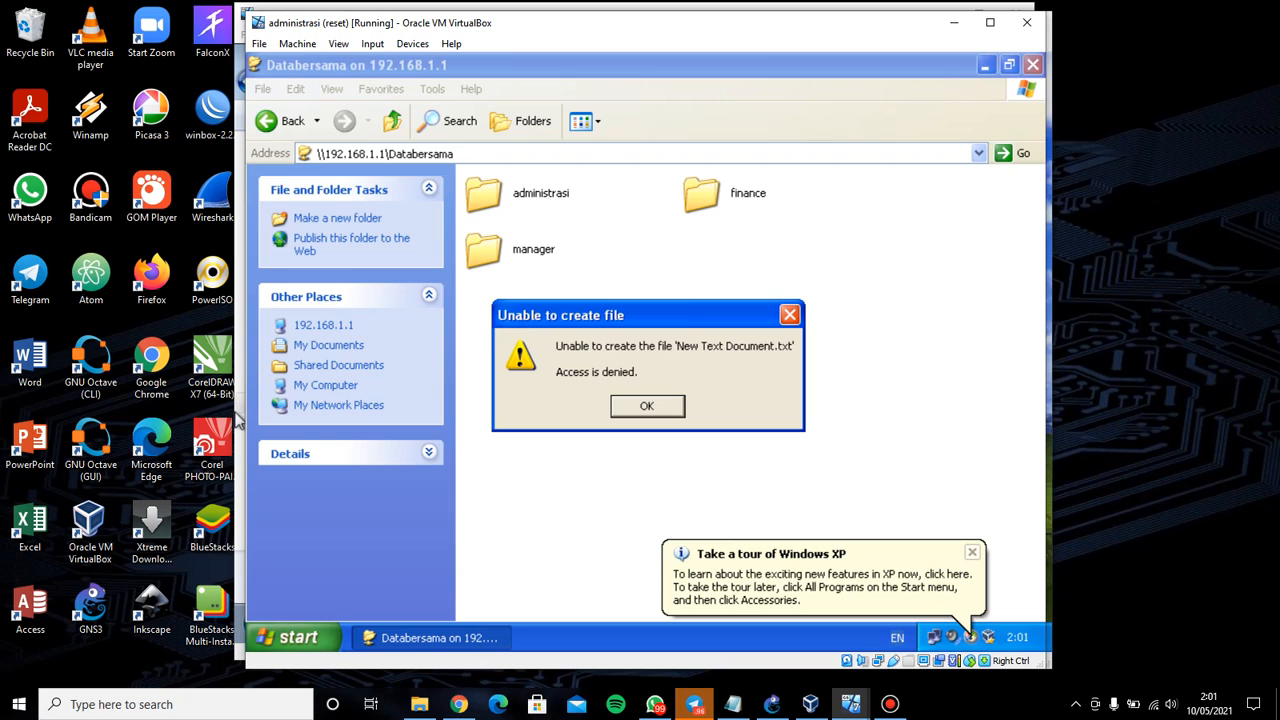
{"action": "key", "text": "Return"}
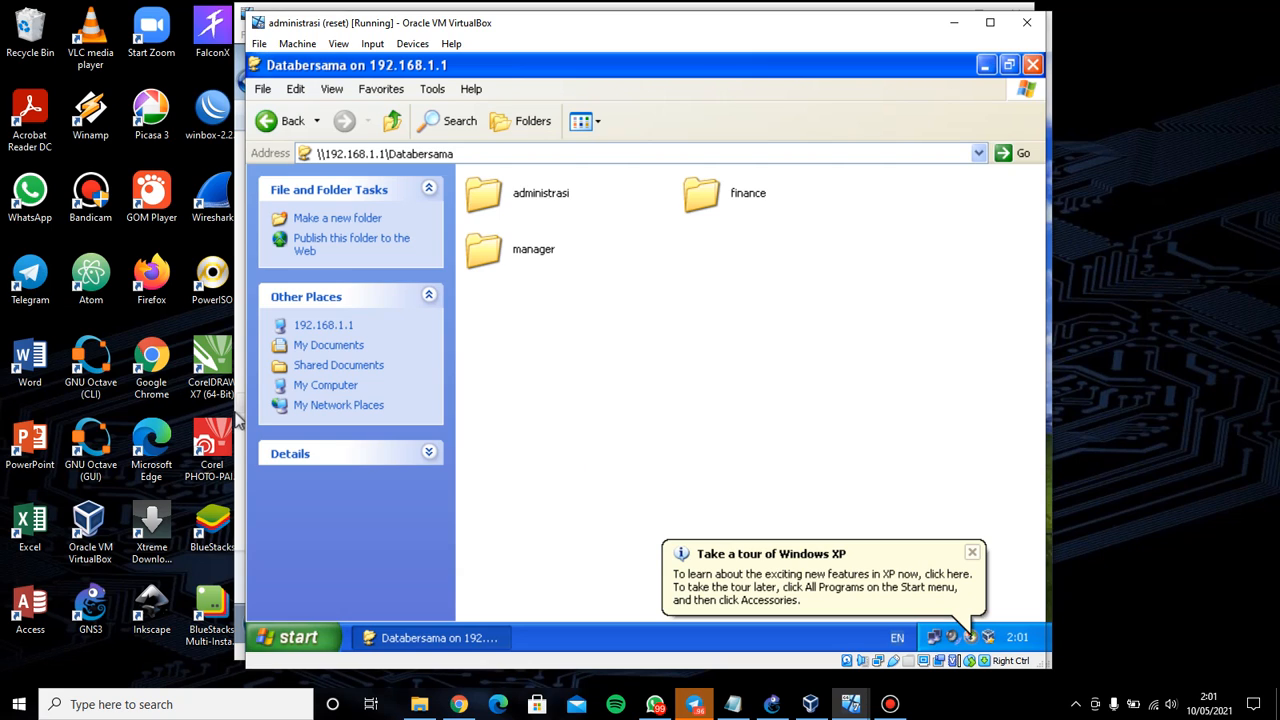
Create a text document named 'a' in administrasi, then go back to Databersama
{"action": "double_click", "coordinate": [488, 194]}
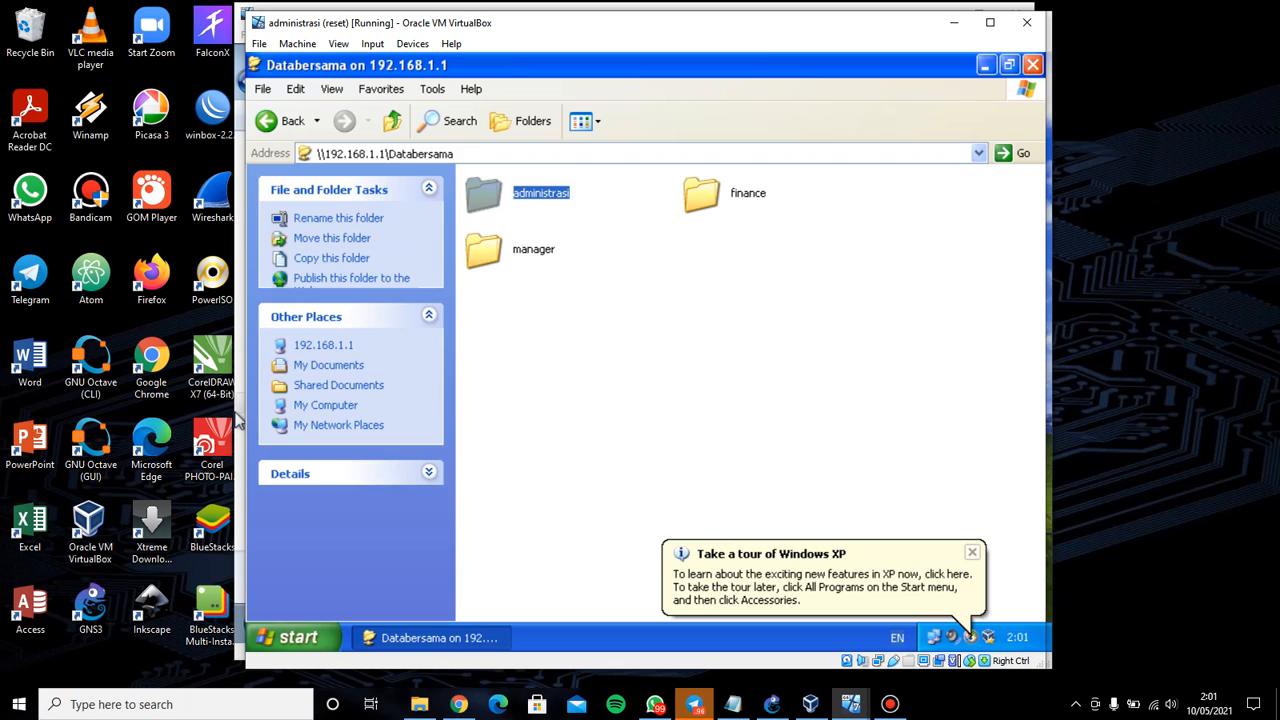
{"action": "right_click", "coordinate": [600, 237]}
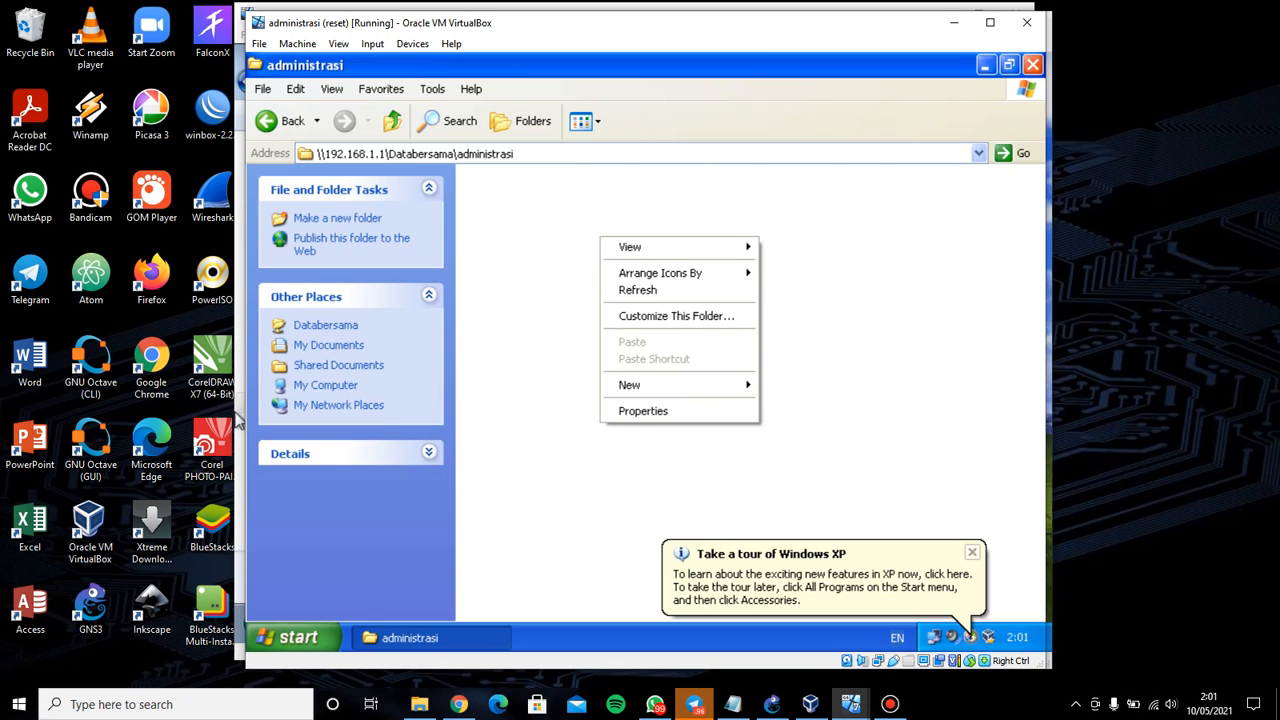
{"action": "left_click", "coordinate": [660, 385]}
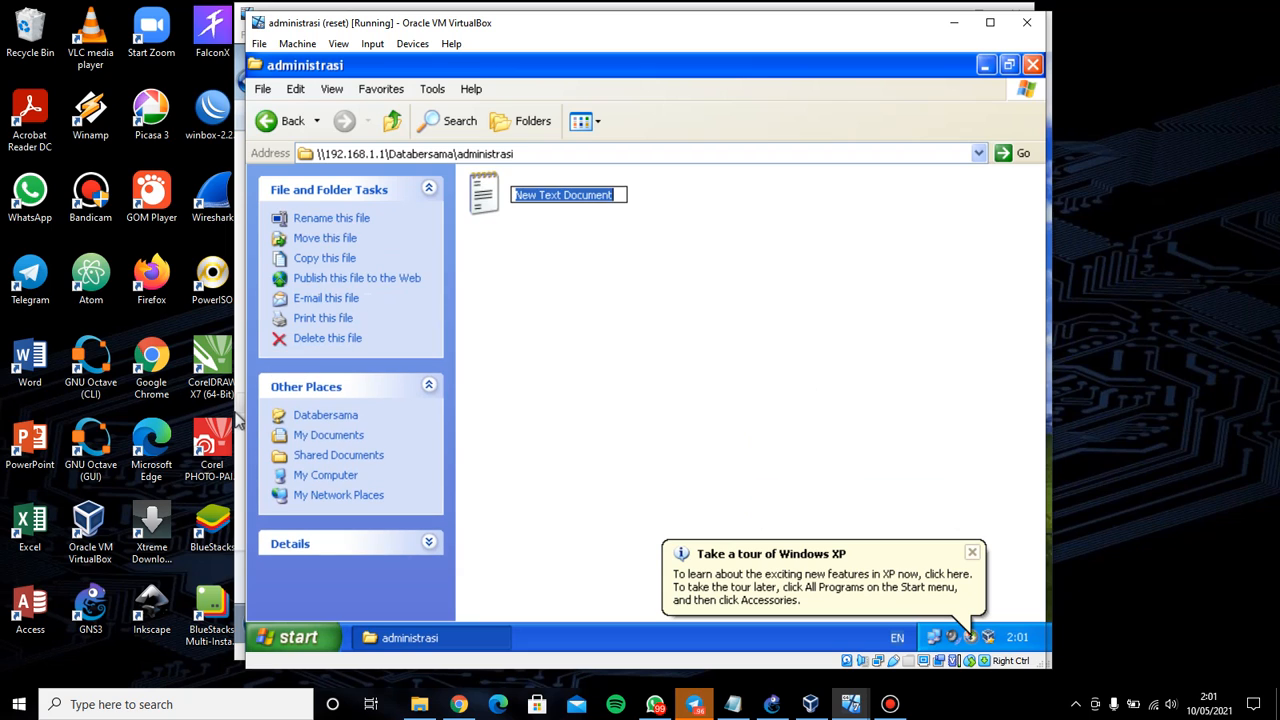
{"action": "type", "text": "a"}
{"action": "key", "text": "Return"}
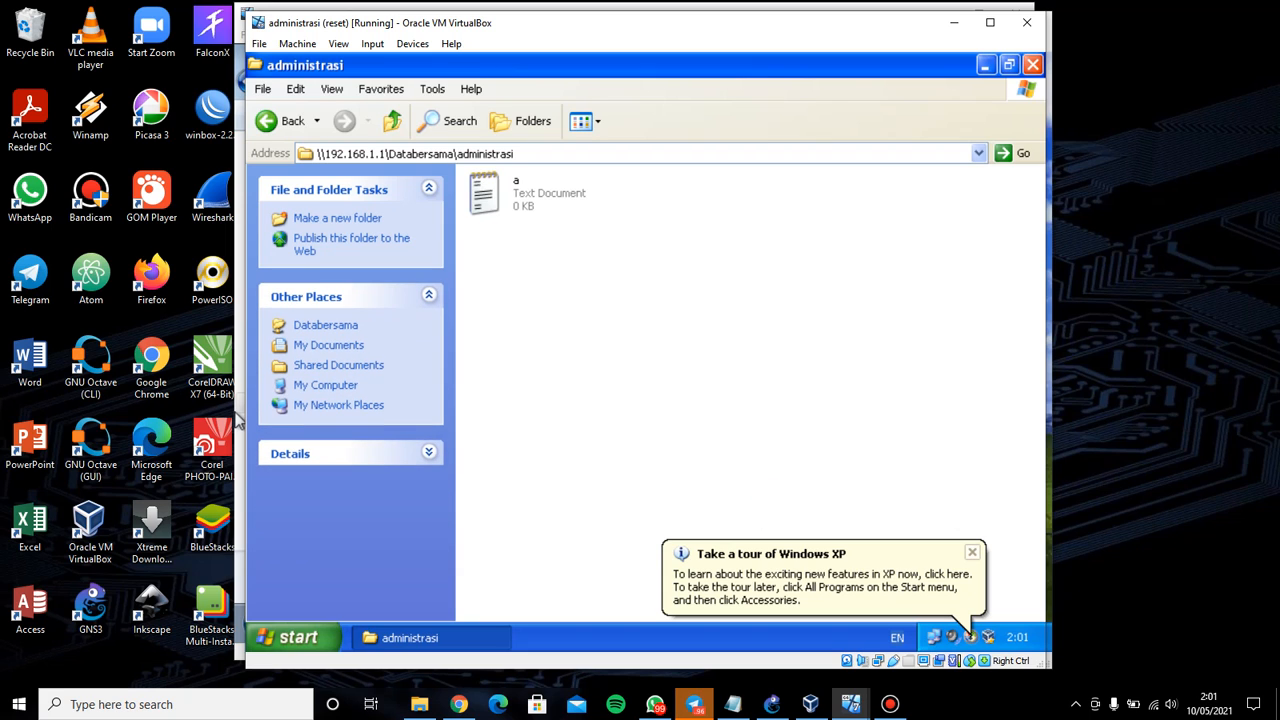
{"action": "left_click", "coordinate": [282, 121]}
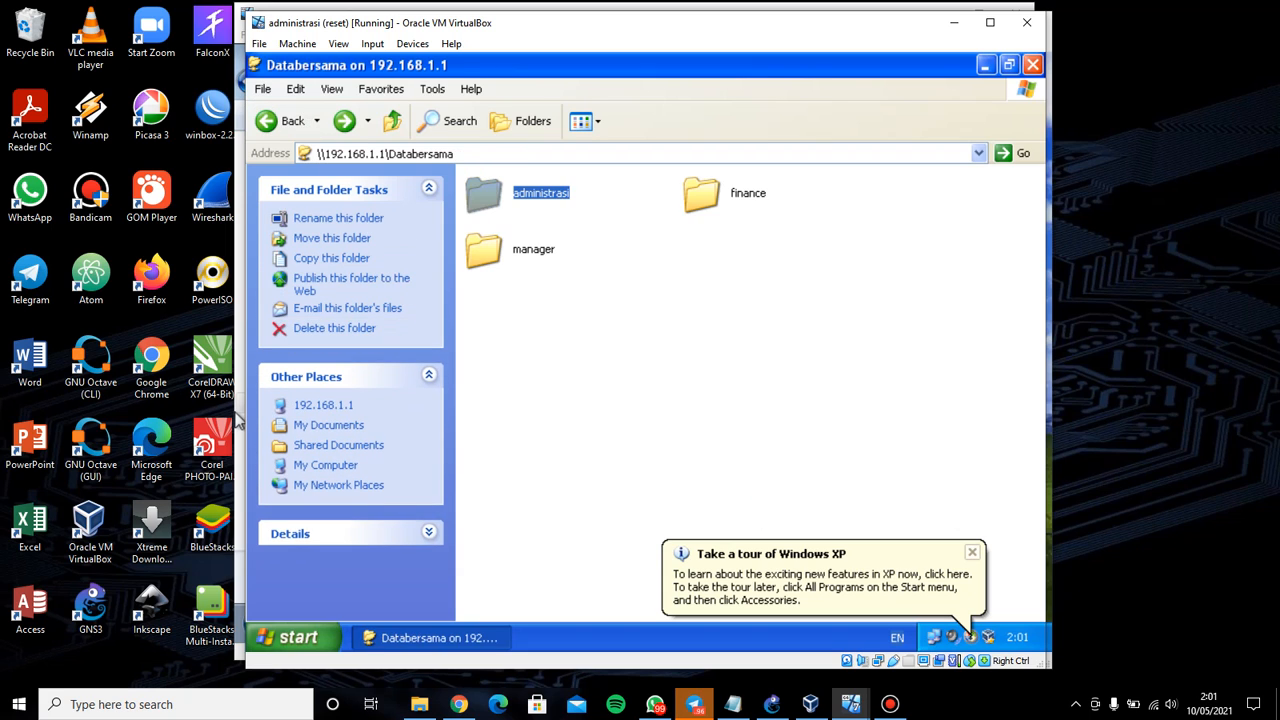
Attempt a new text document in manager, dismiss the access-denied error, and go back
{"action": "double_click", "coordinate": [533, 249]}
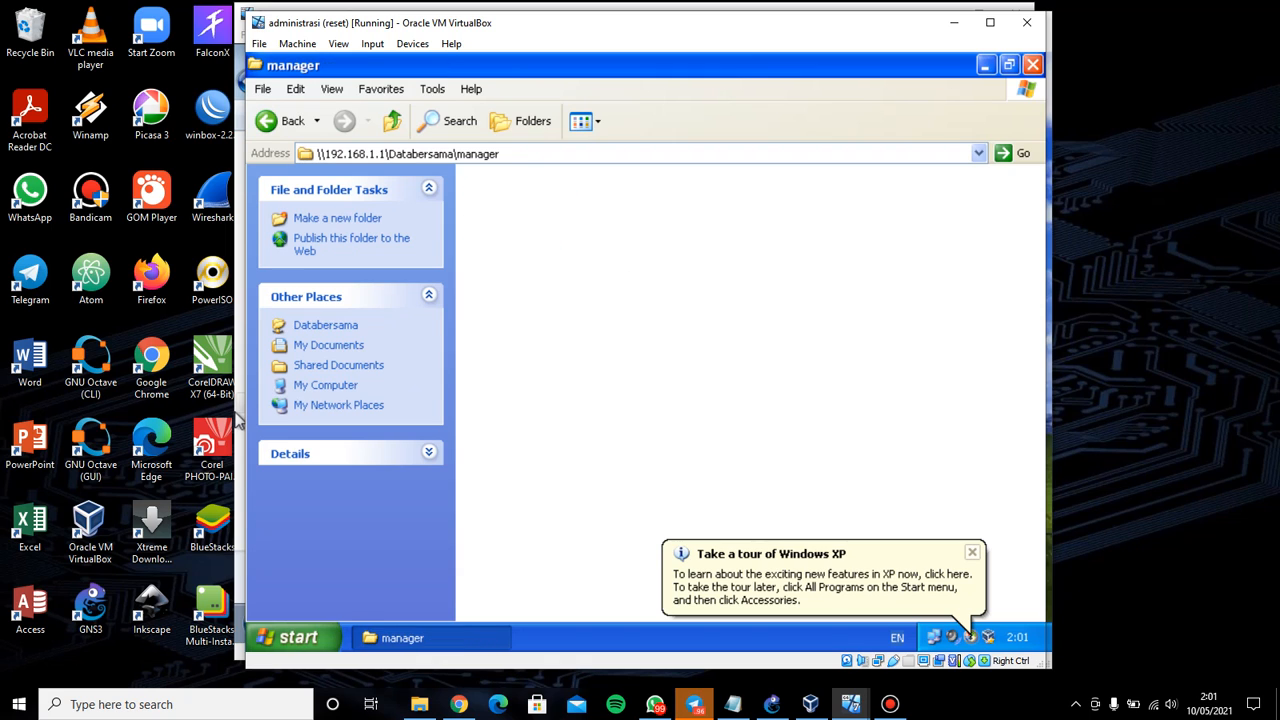
{"action": "right_click", "coordinate": [561, 240]}
{"action": "mouse_move", "coordinate": [589, 405]}
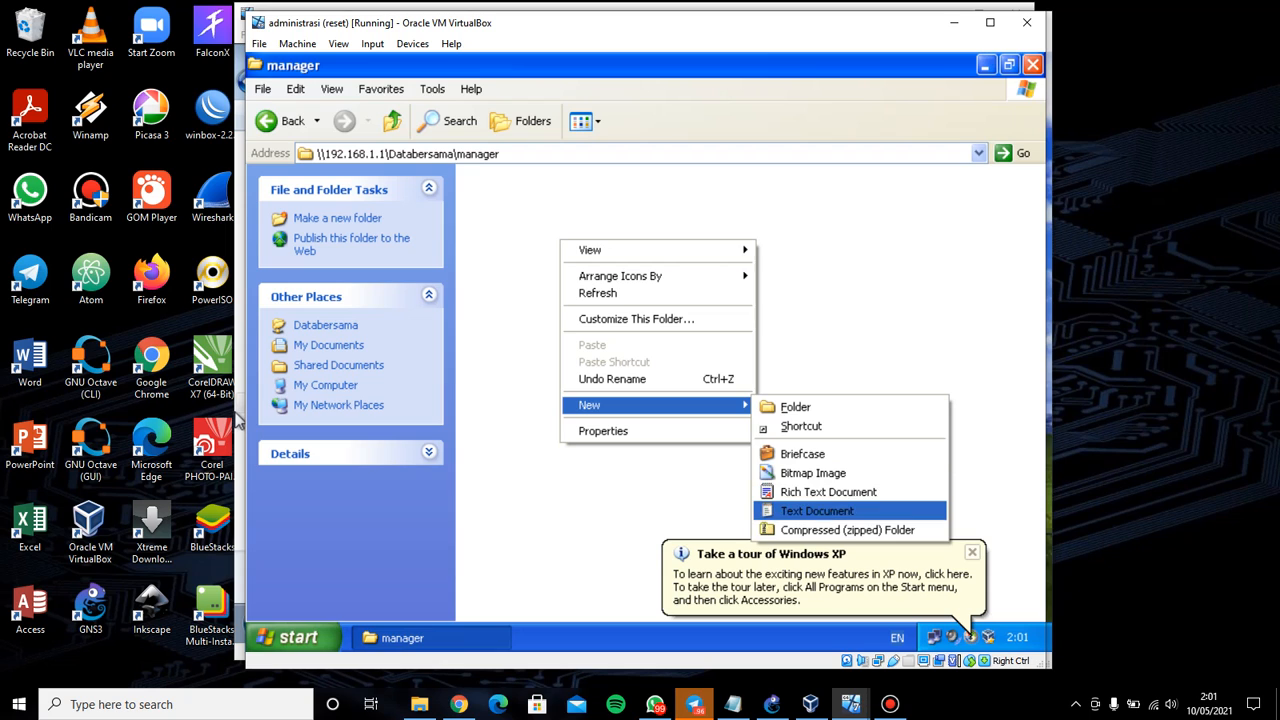
{"action": "left_click", "coordinate": [817, 511]}
{"action": "key", "text": "Return"}
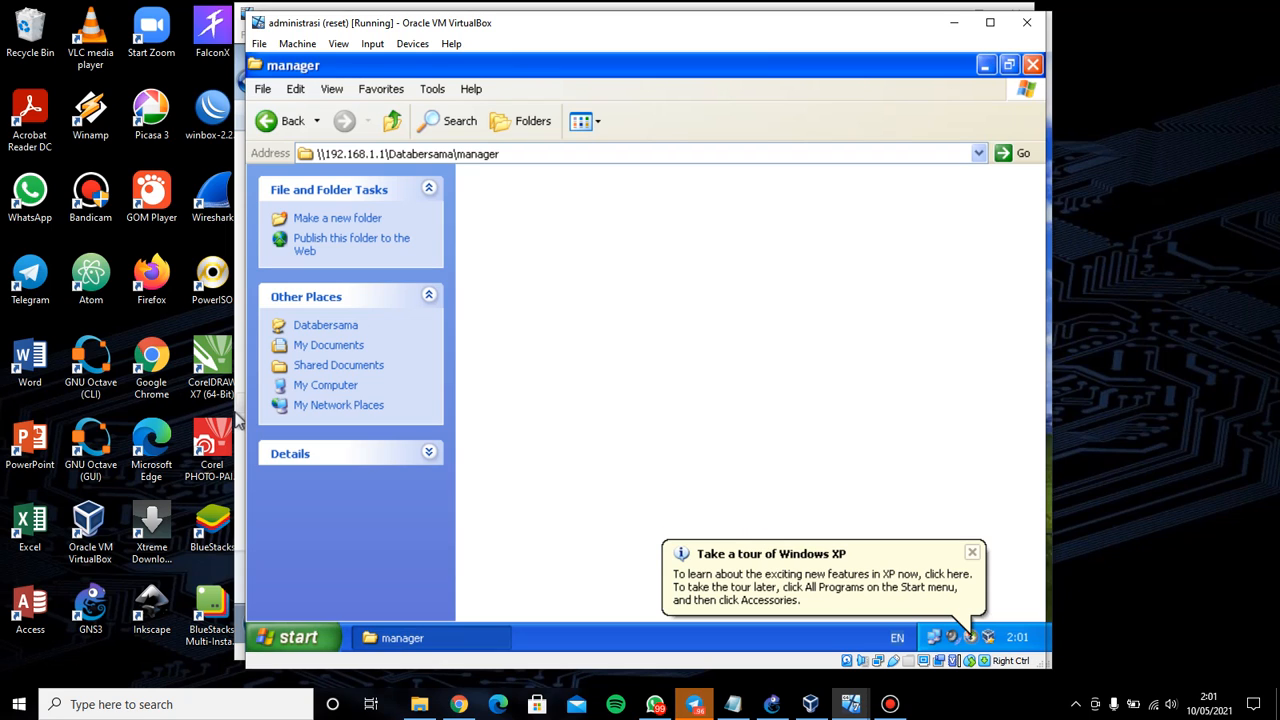
{"action": "left_click", "coordinate": [282, 121]}
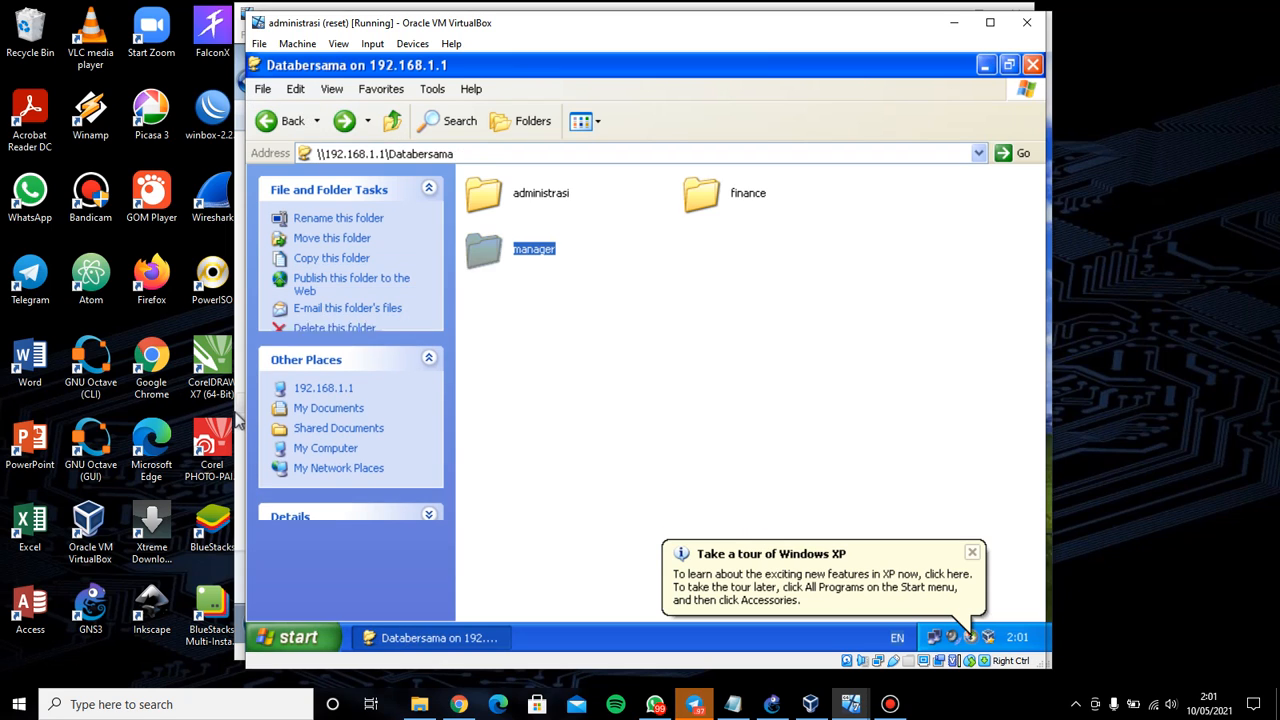
Attempt a new text document in finance, dismiss the refusal, and close Explorer
{"action": "left_click", "coordinate": [704, 194]}
{"action": "double_click", "coordinate": [704, 194]}
{"action": "right_click", "coordinate": [646, 262]}
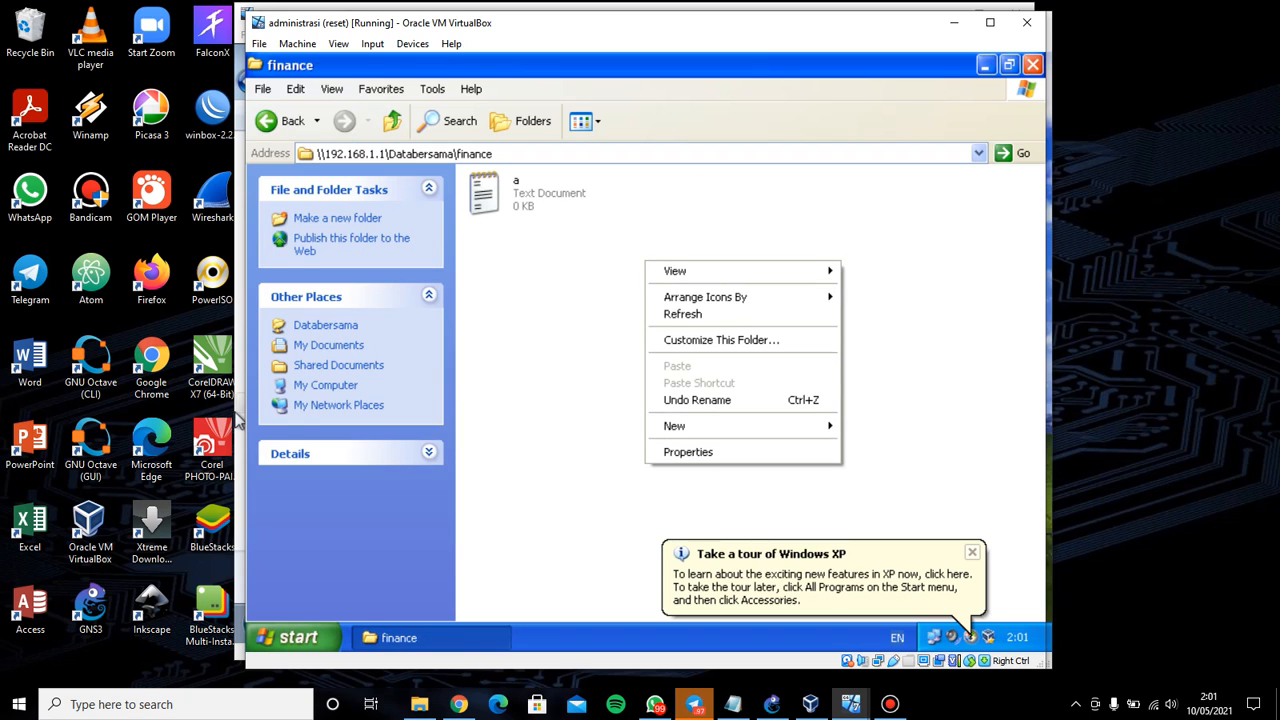
{"action": "mouse_move", "coordinate": [690, 426]}
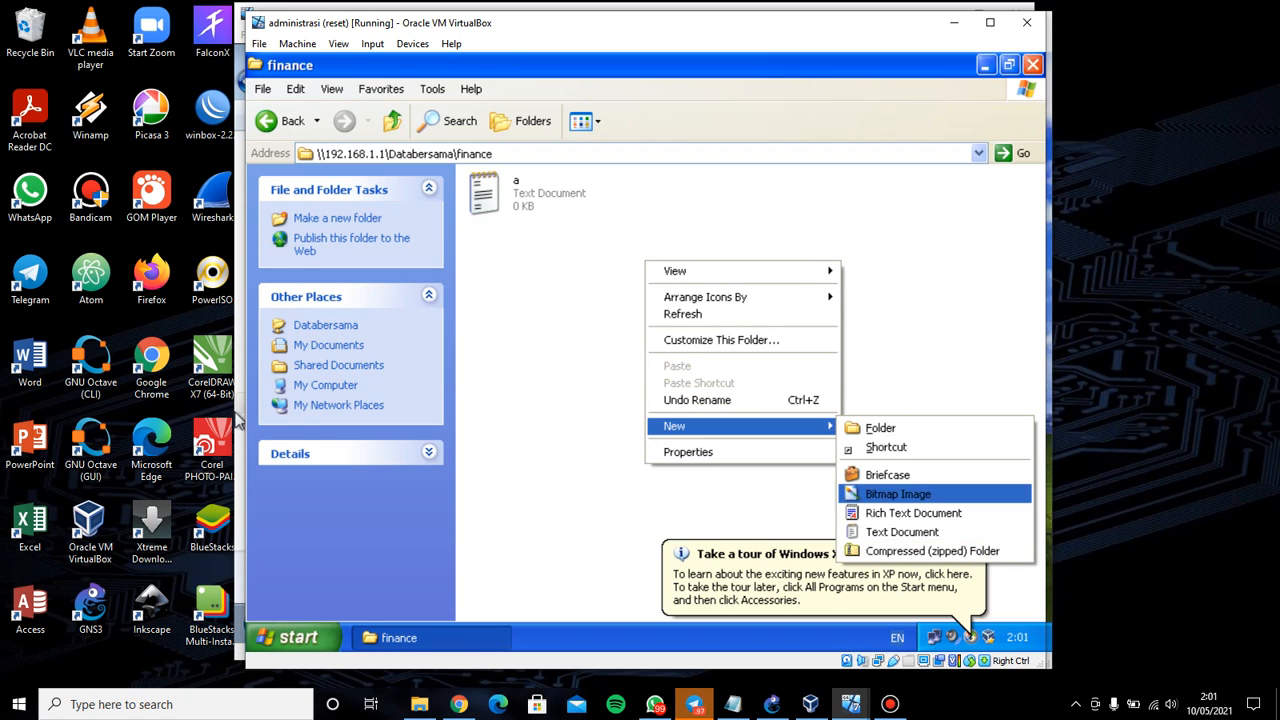
{"action": "left_click", "coordinate": [900, 531]}
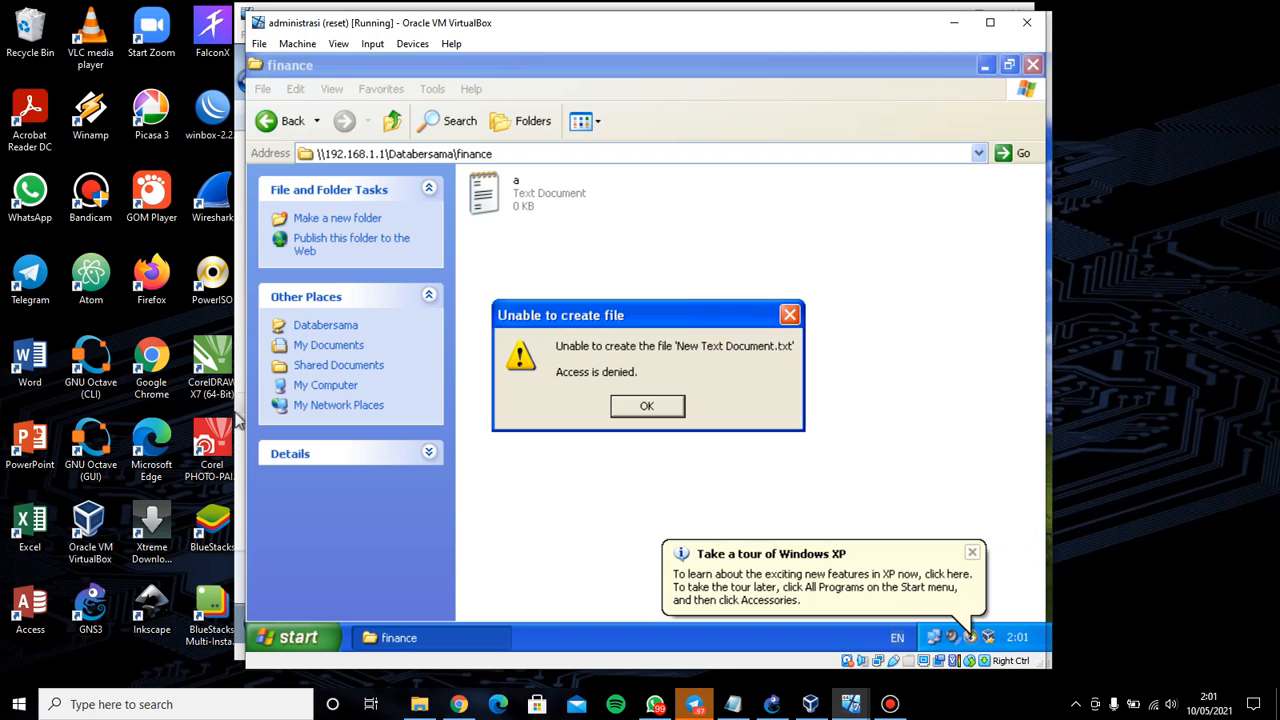
{"action": "left_click", "coordinate": [648, 406]}
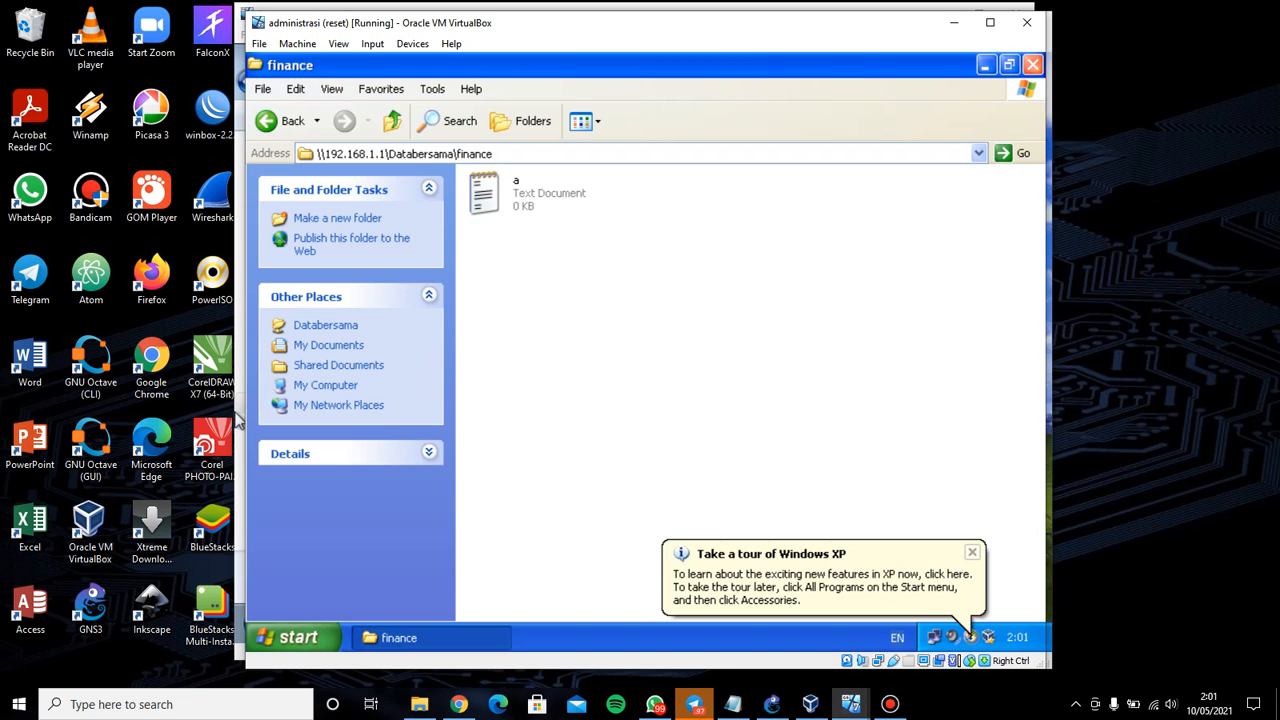
{"action": "left_click", "coordinate": [1032, 64]}
Switch to the manager client VM and log in with the mng account
{"action": "mouse_move", "coordinate": [849, 704]}
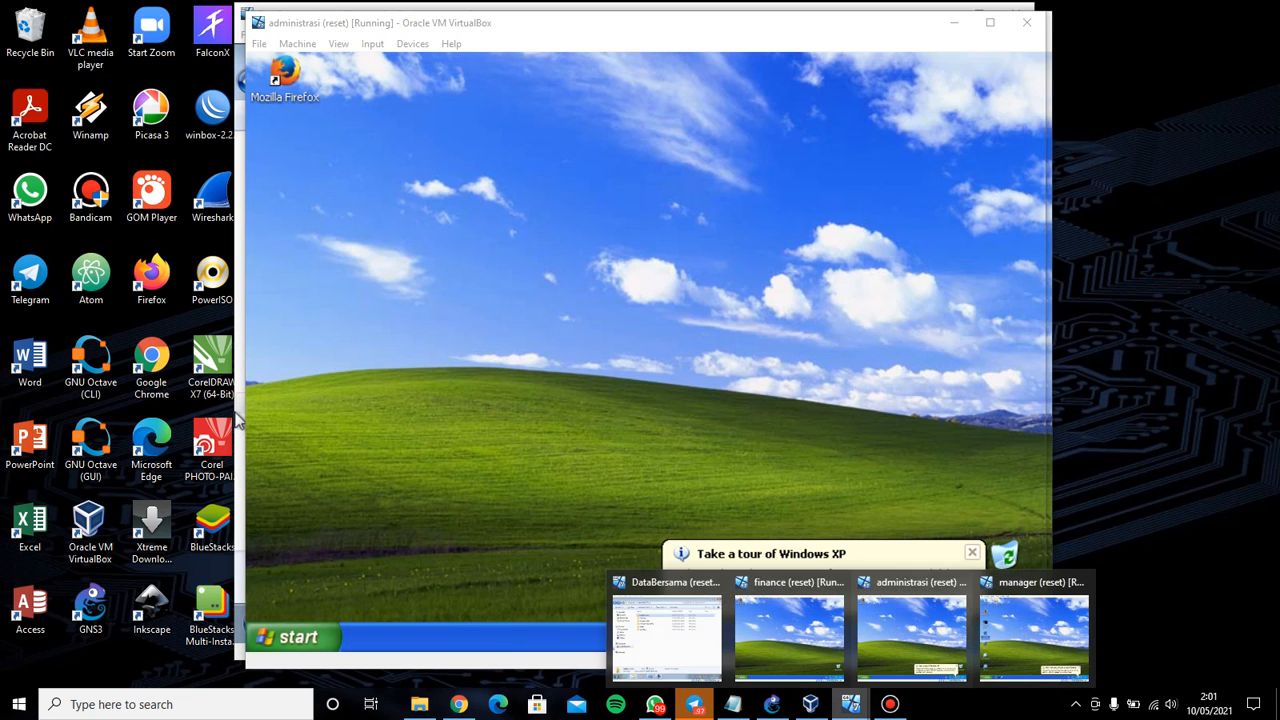
{"action": "left_click", "coordinate": [1034, 625]}
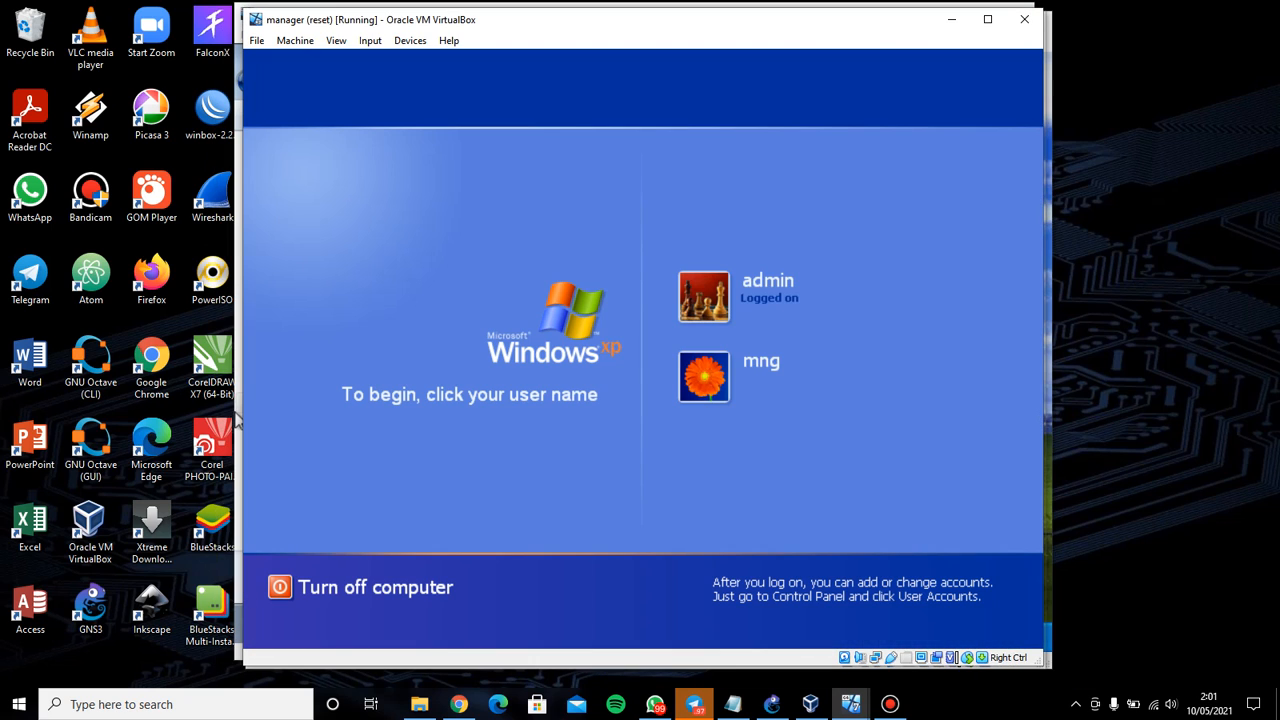
{"action": "left_click", "coordinate": [740, 376]}
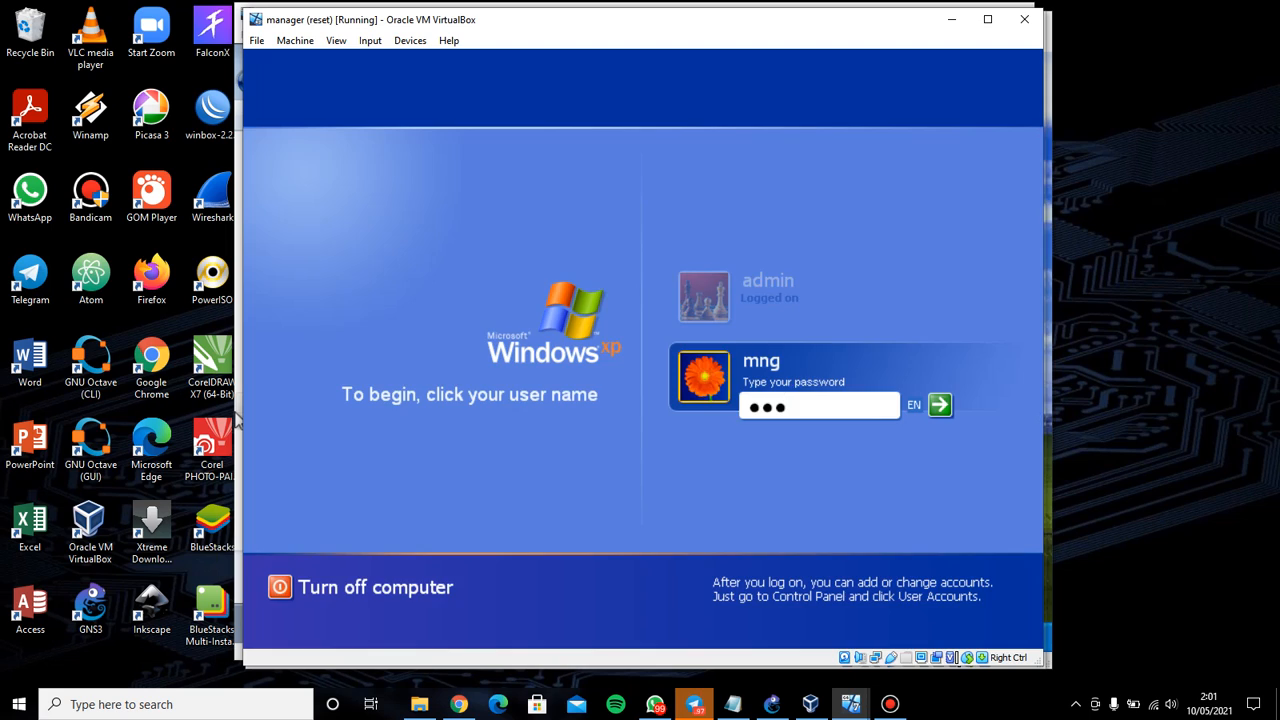
{"action": "key", "text": "Return"}
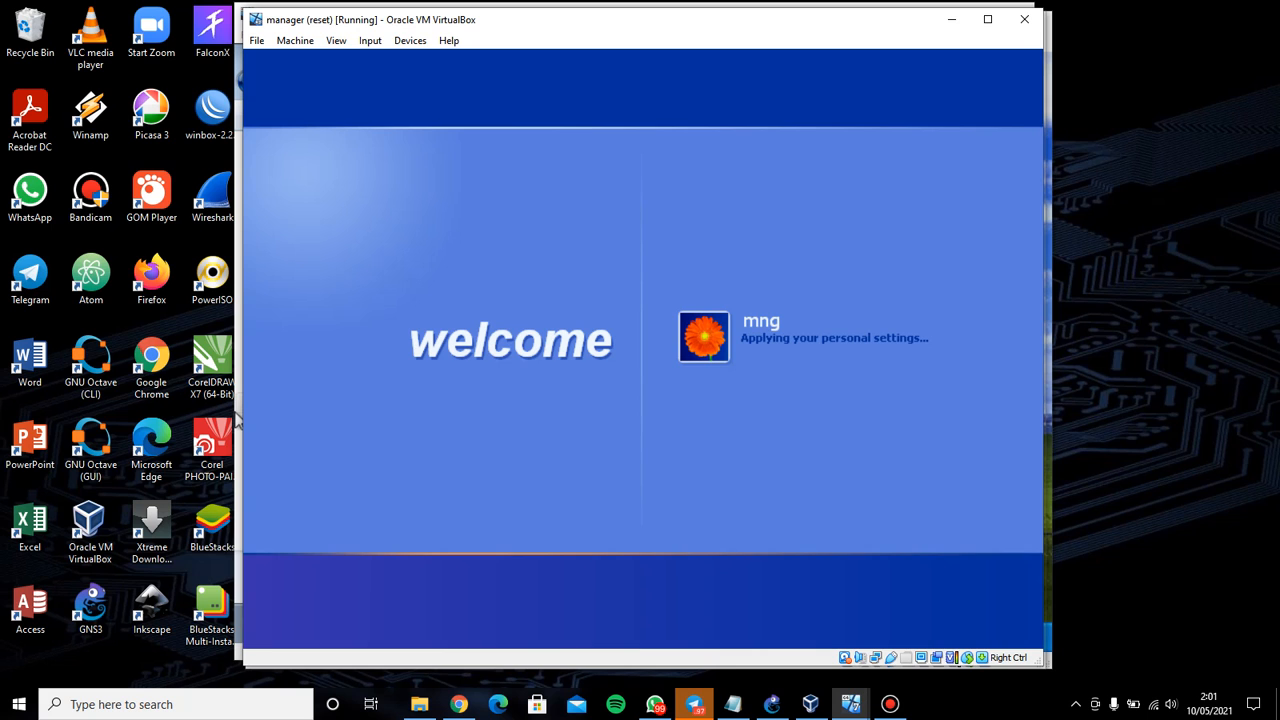
Highlight the Mng permissions row in the lab guide PDF, then return to the manager VM
{"action": "left_click", "coordinate": [458, 704]}
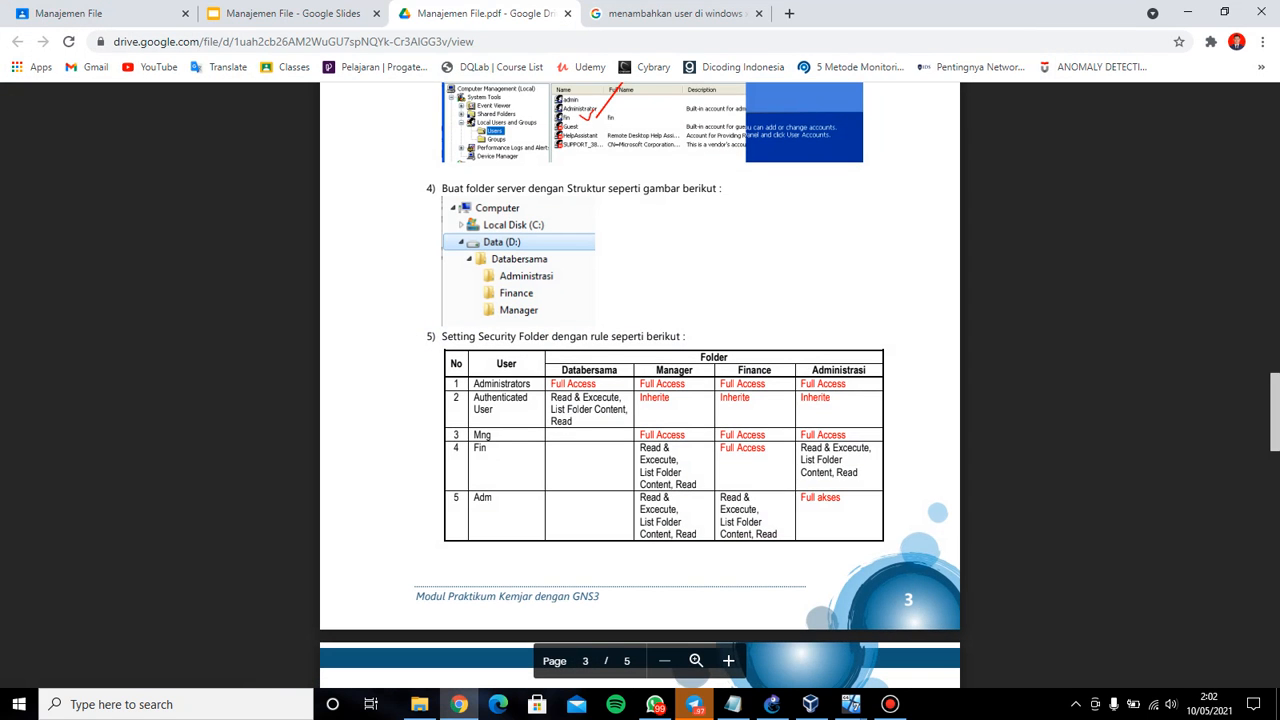
{"action": "left_click_drag", "start_coordinate": [492, 435], "coordinate": [846, 435]}
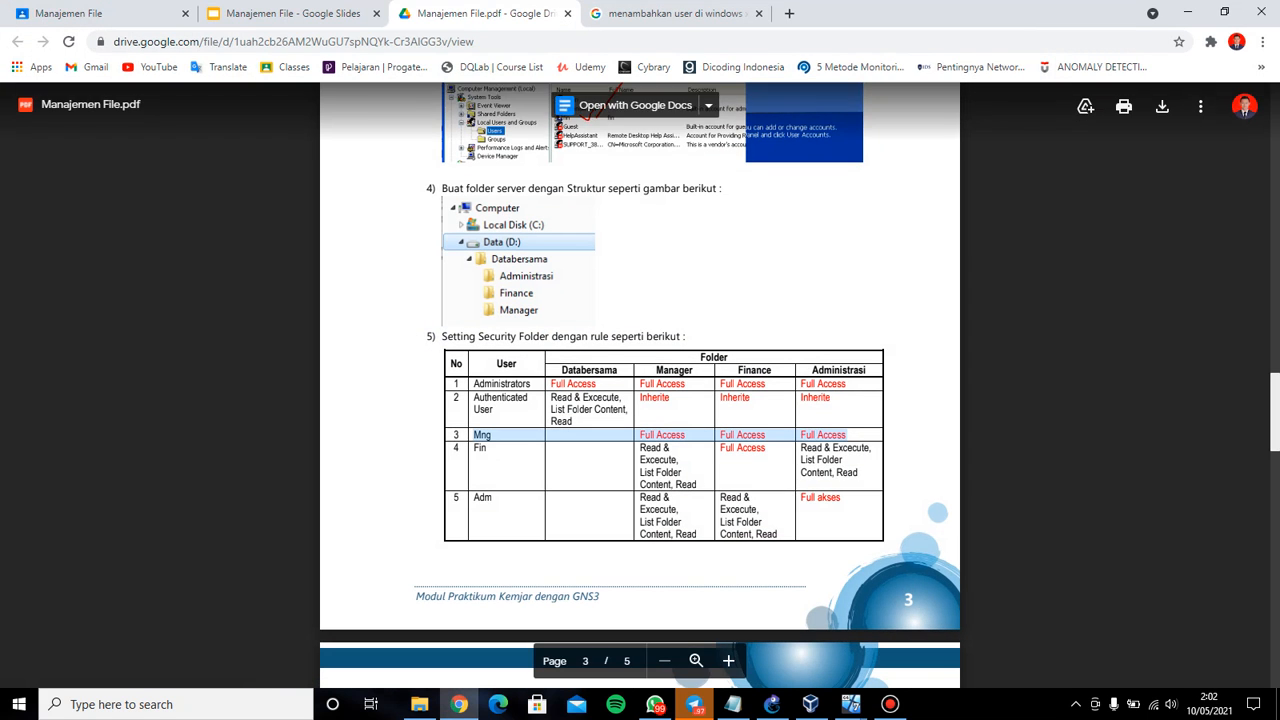
{"action": "mouse_move", "coordinate": [850, 704]}
{"action": "left_click", "coordinate": [1035, 625]}
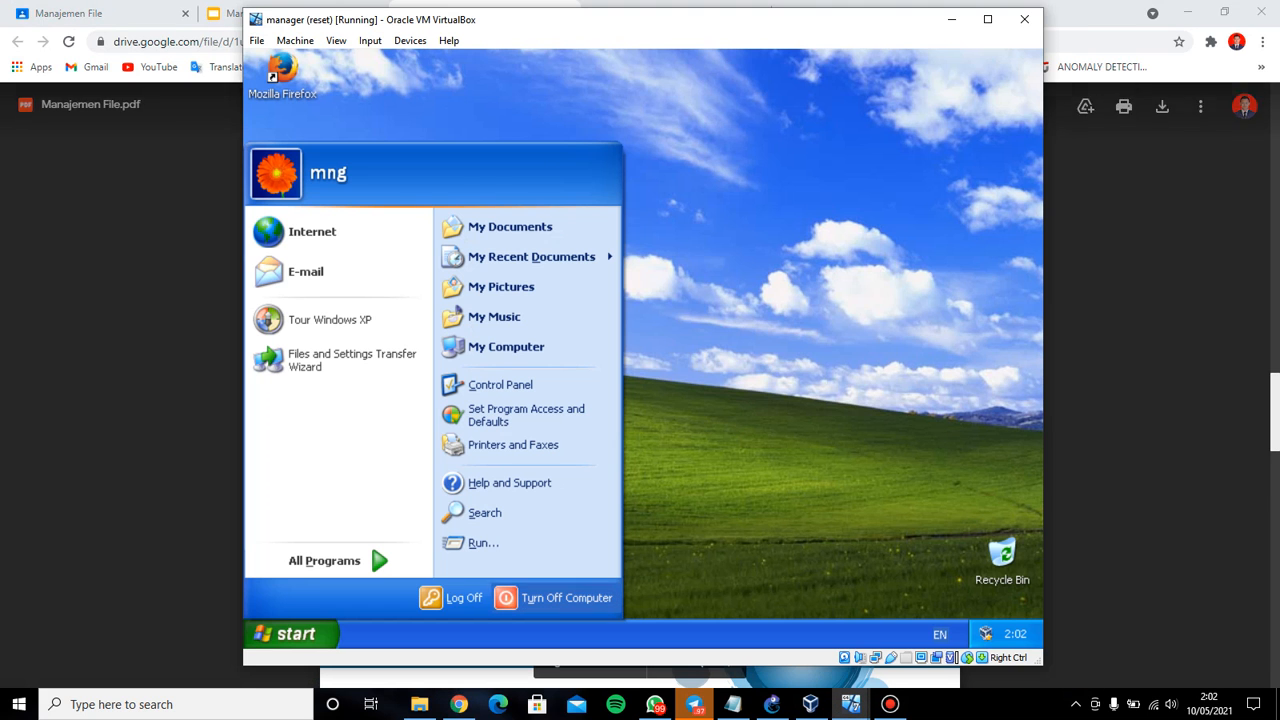
Open the \\192.168.1.1 share through Run and enter the administrasi folder
{"action": "left_click", "coordinate": [483, 543]}
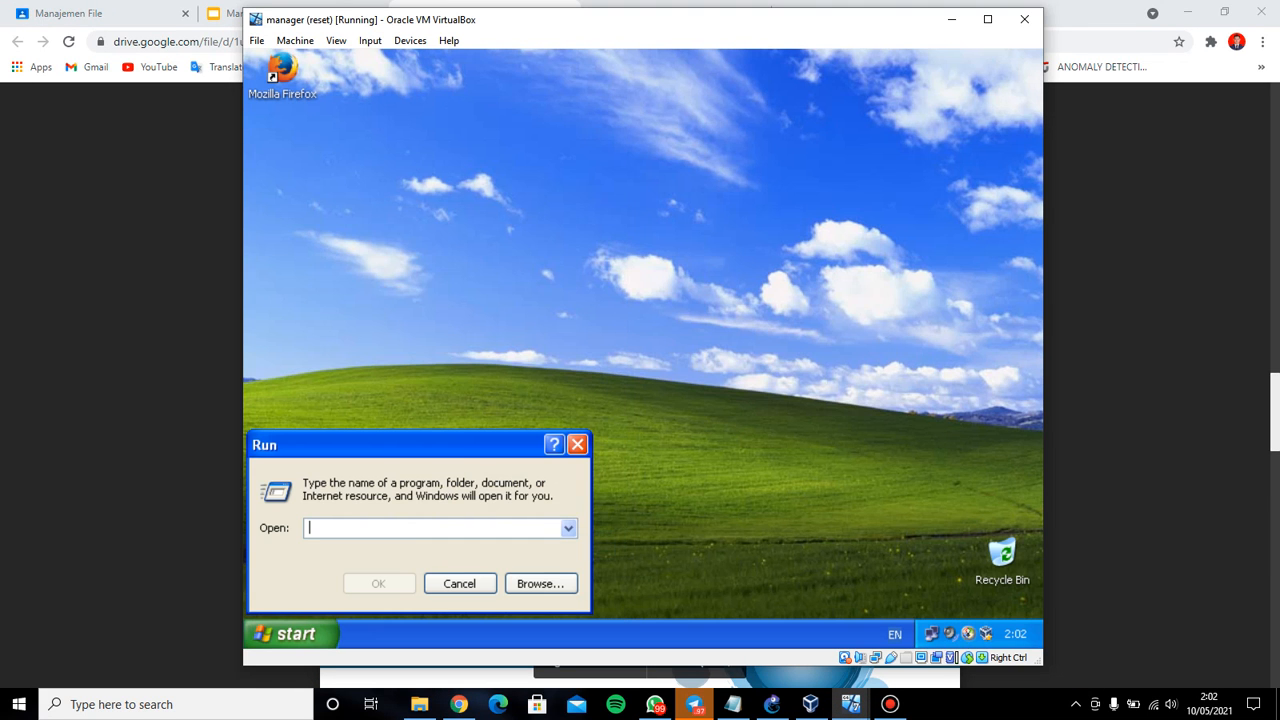
{"action": "type", "text": "\\\\19"}
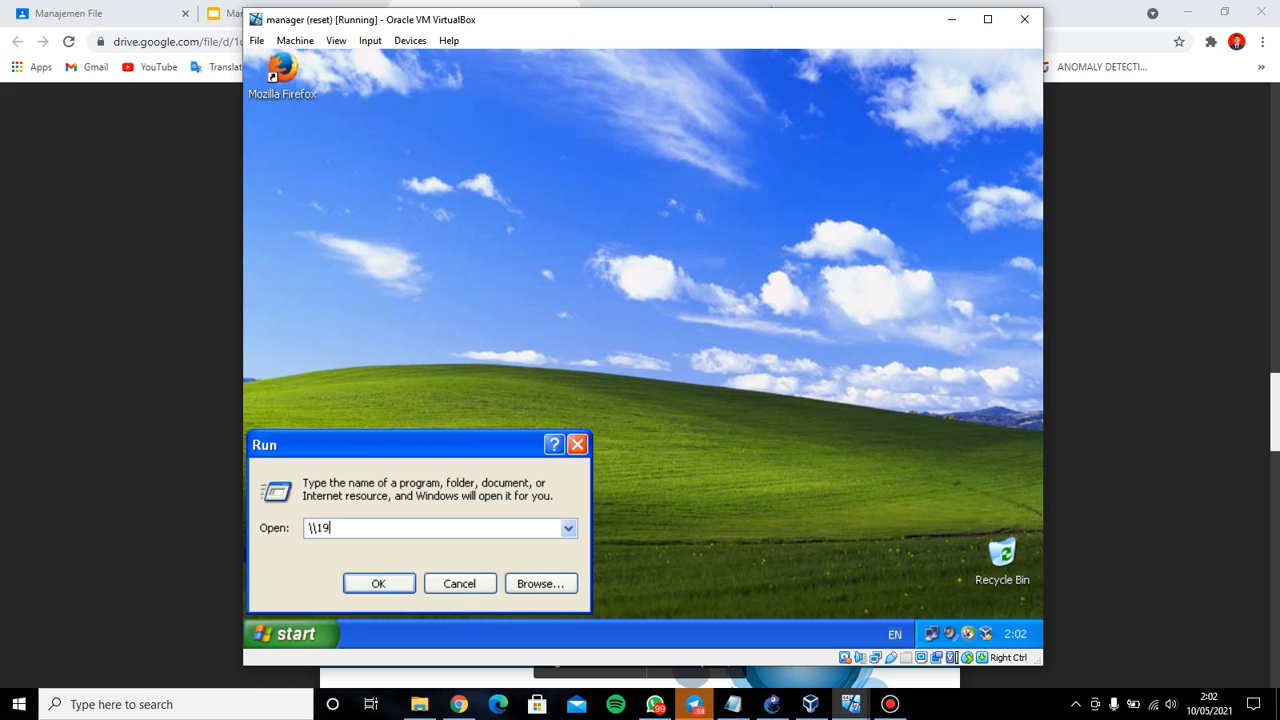
{"action": "type", "text": "2.168.1.1"}
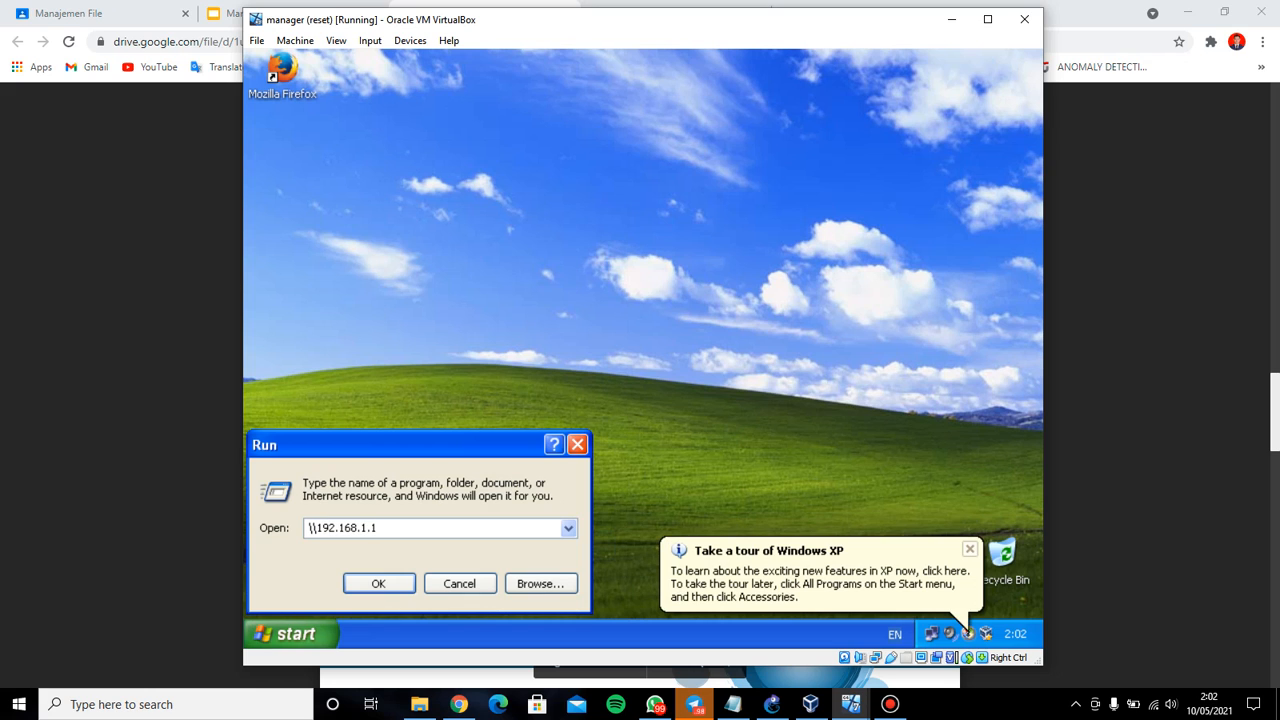
{"action": "key", "text": "Return"}
{"action": "key", "text": "Return"}
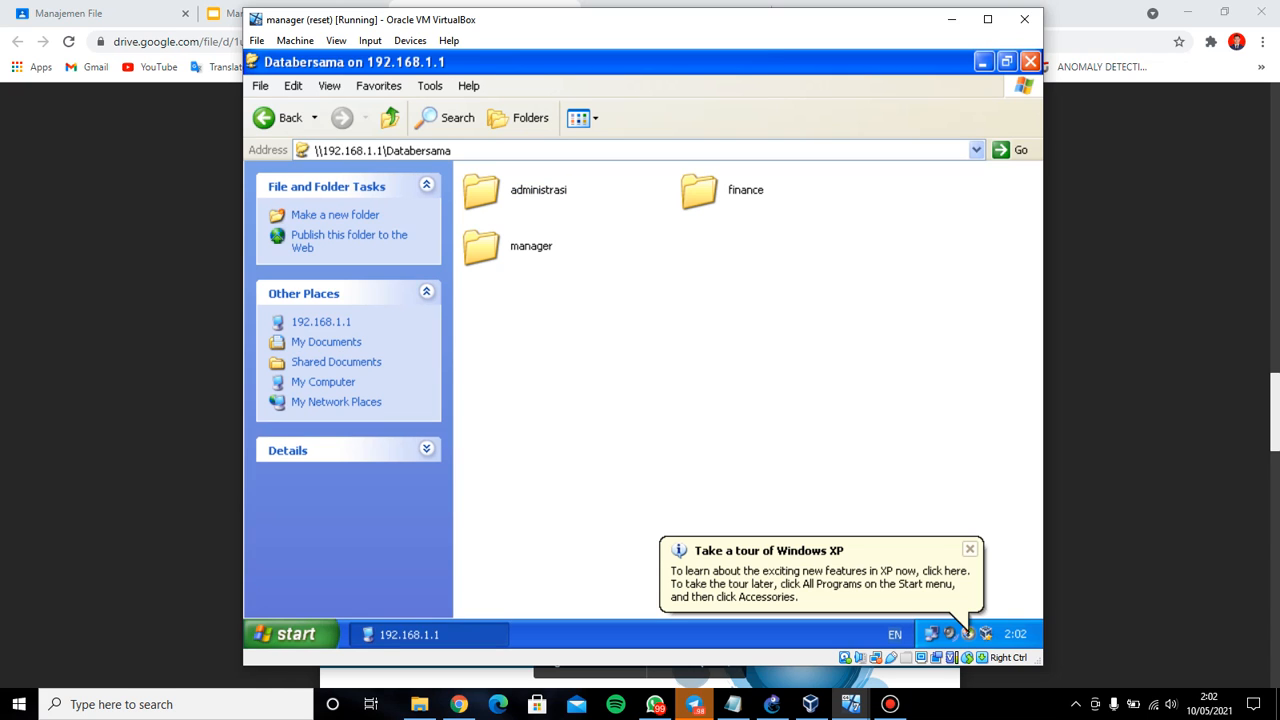
{"action": "key", "text": "Down"}
{"action": "key", "text": "Return"}
Create a new text document named b in administrasi
{"action": "right_click", "coordinate": [537, 219]}
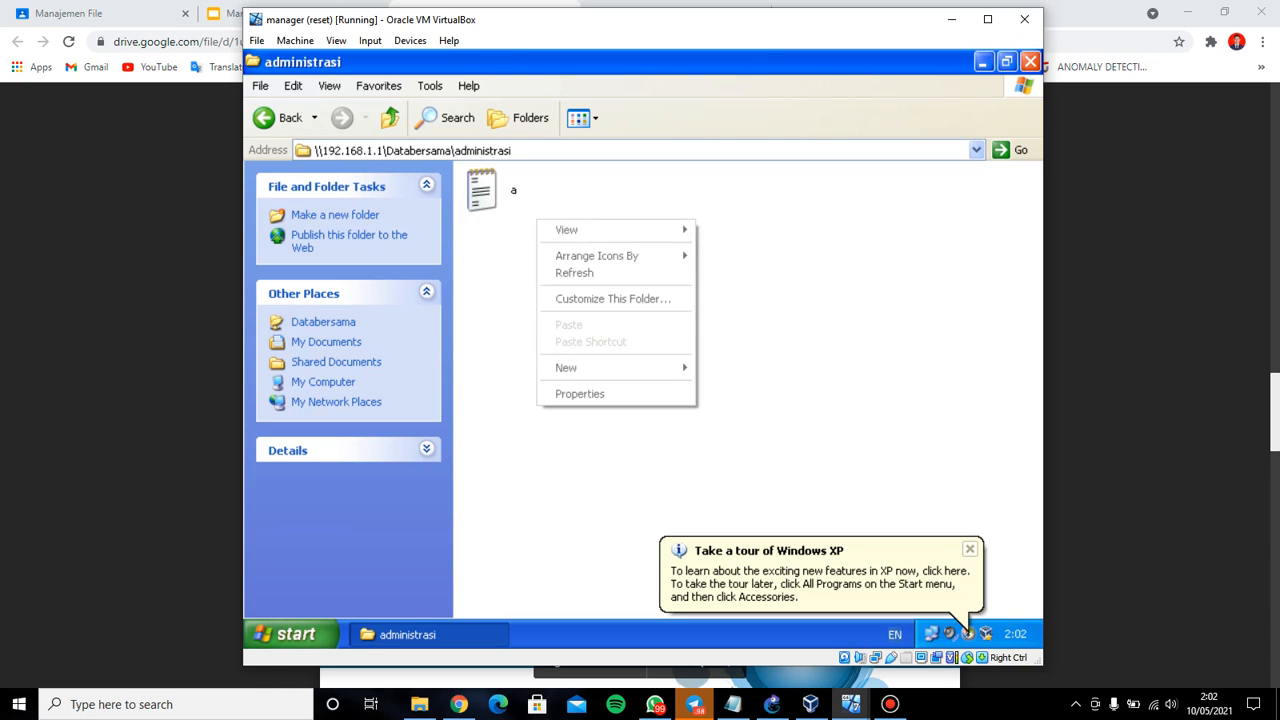
{"action": "mouse_move", "coordinate": [600, 368]}
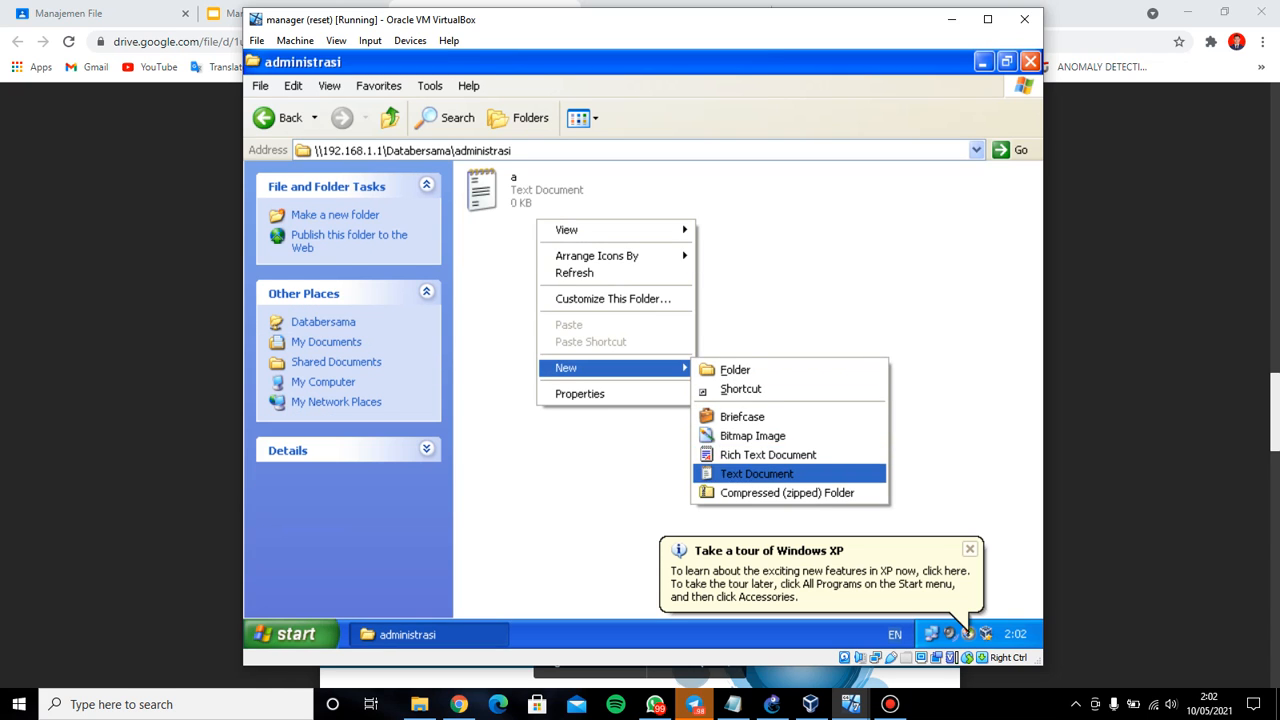
{"action": "left_click", "coordinate": [756, 473]}
{"action": "type", "text": "b"}
{"action": "key", "text": "Return"}
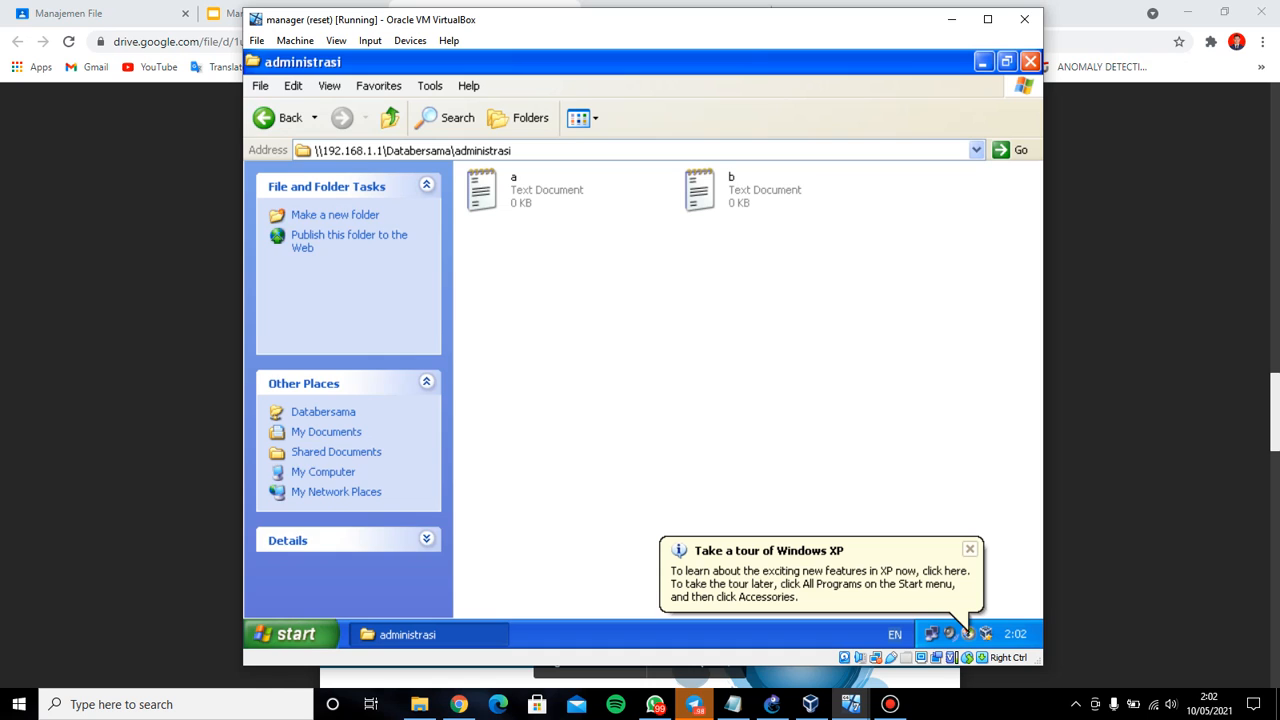
Delete file a from administrasi and go back to the Databersama share
{"action": "left_click", "coordinate": [520, 190]}
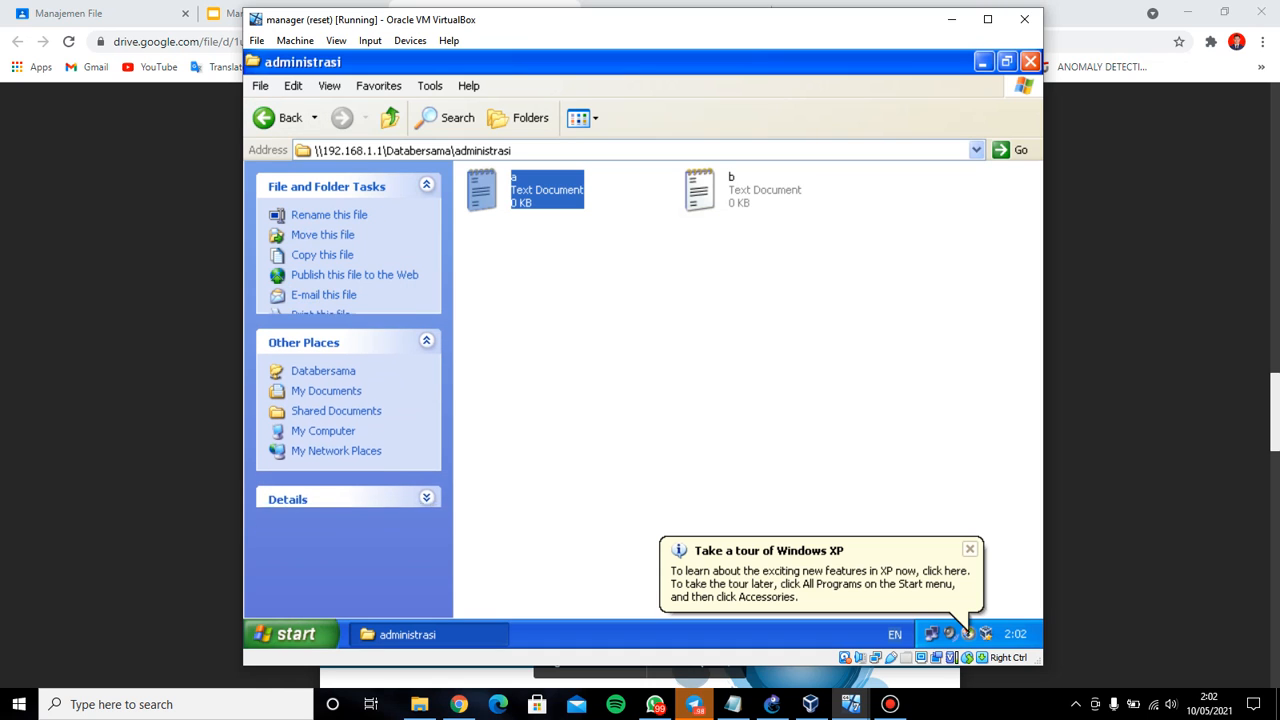
{"action": "key", "text": "Delete"}
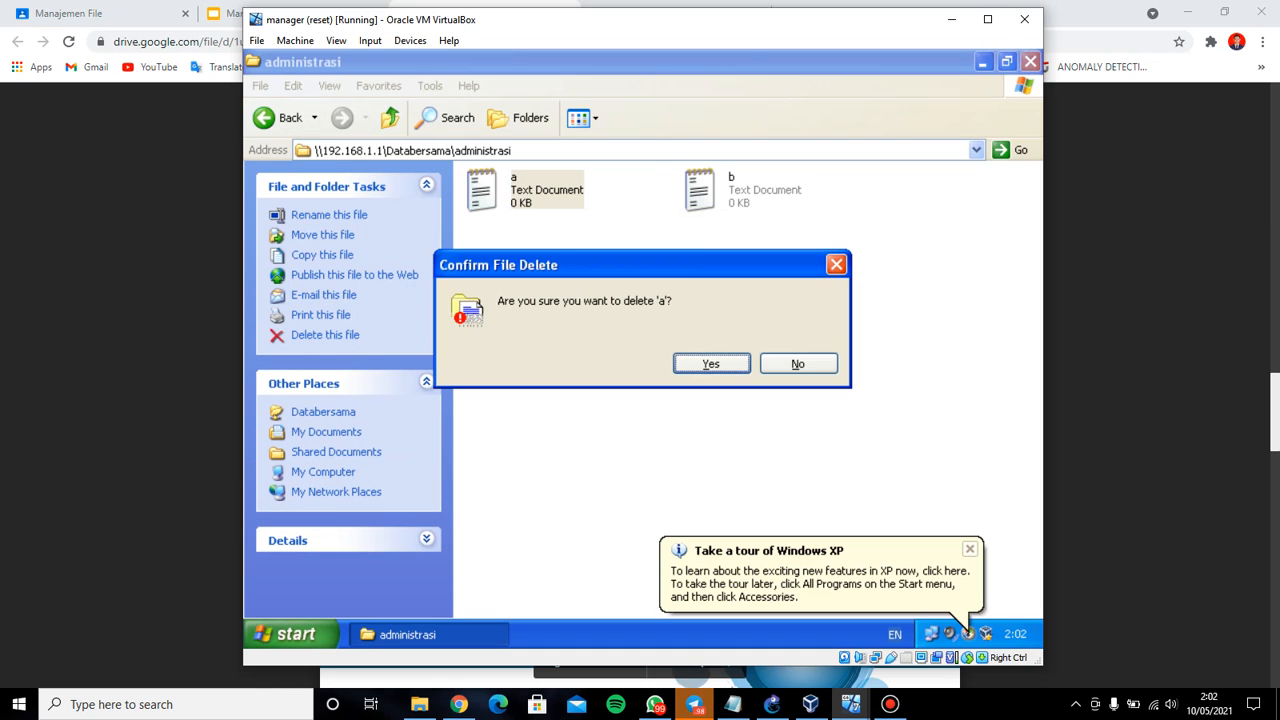
{"action": "key", "text": "Return"}
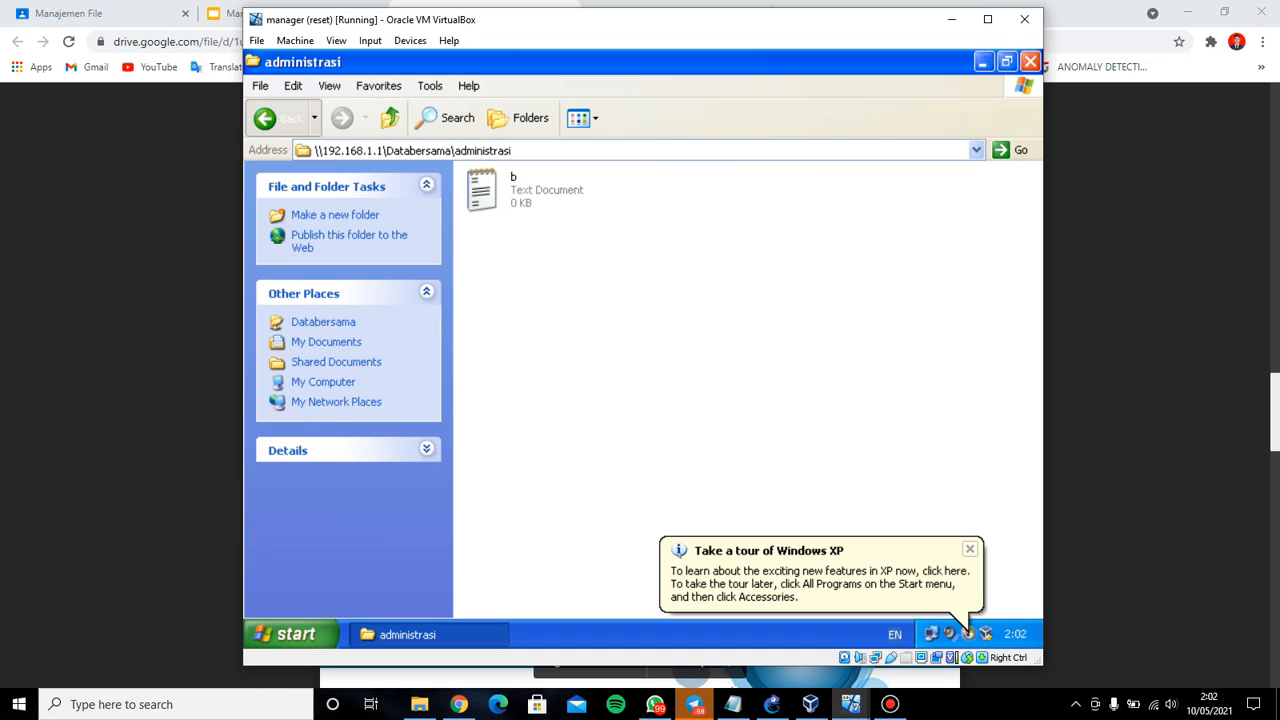
{"action": "left_click", "coordinate": [280, 118]}
In the manager folder, create text document b, then delete it
{"action": "double_click", "coordinate": [482, 247]}
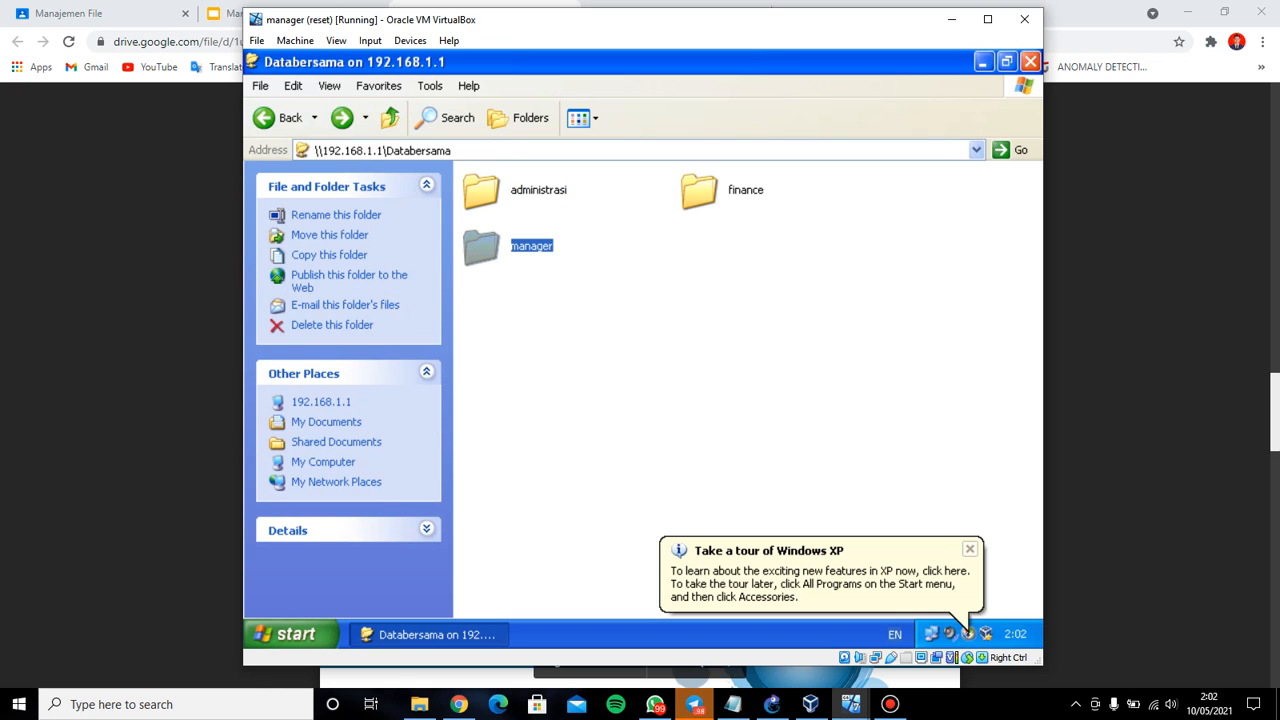
{"action": "right_click", "coordinate": [556, 238]}
{"action": "mouse_move", "coordinate": [600, 402]}
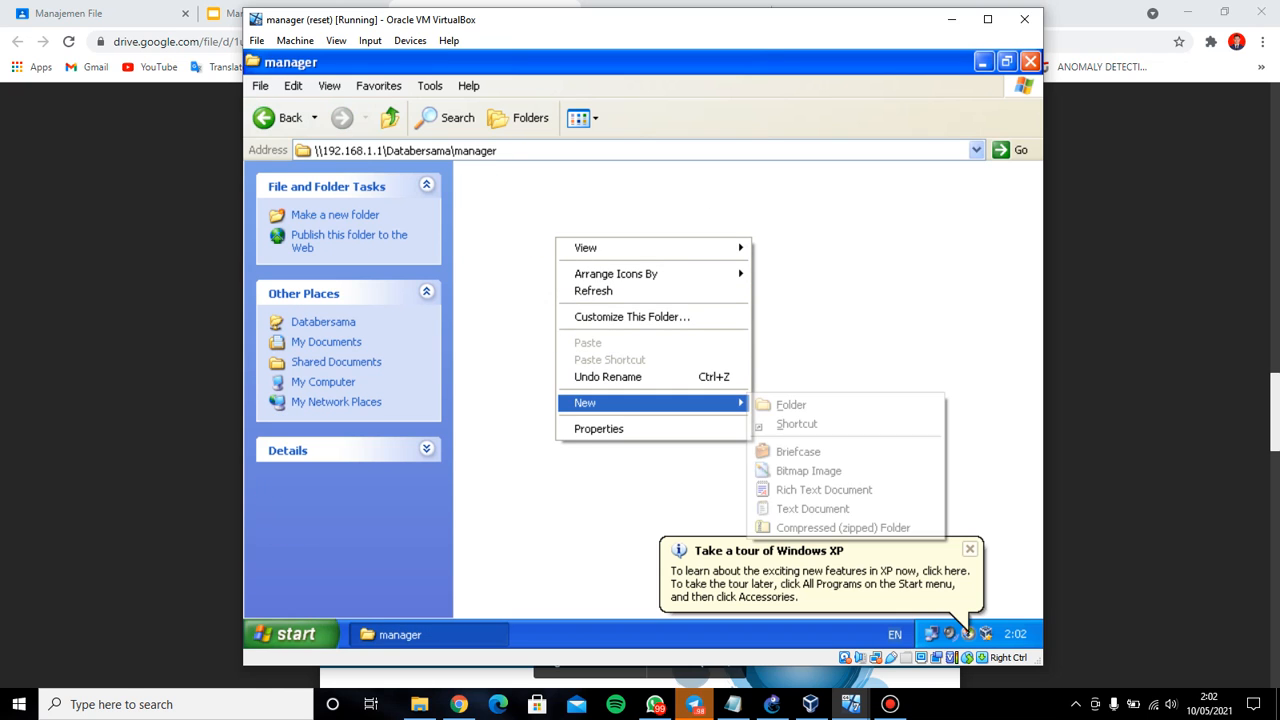
{"action": "left_click", "coordinate": [758, 508]}
{"action": "type", "text": "b"}
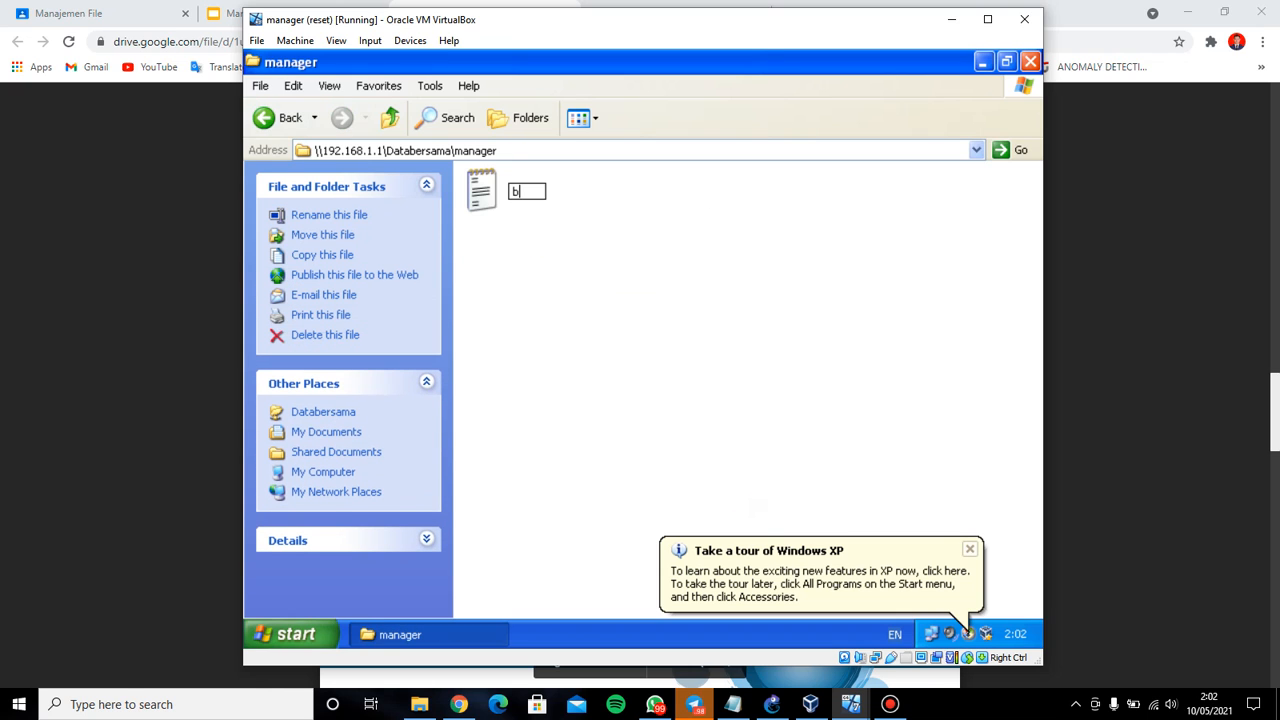
{"action": "key", "text": "Return"}
{"action": "right_click", "coordinate": [510, 178]}
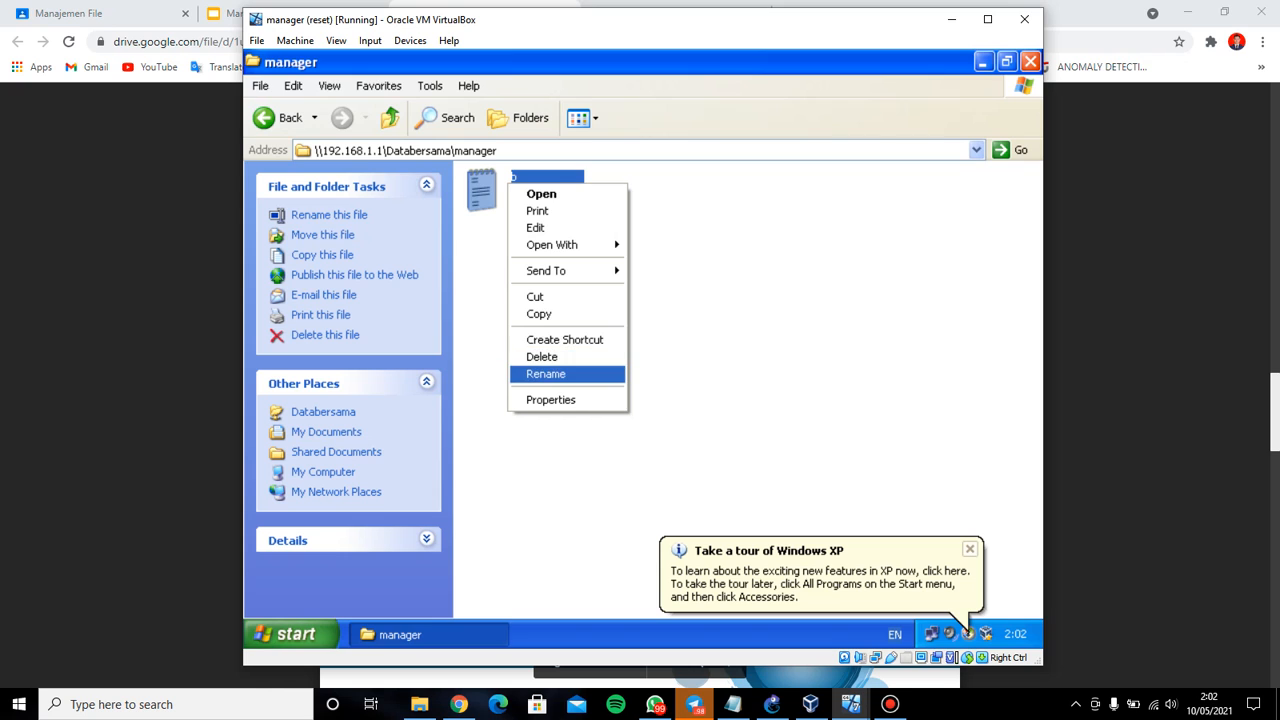
{"action": "left_click", "coordinate": [540, 354]}
{"action": "left_click", "coordinate": [711, 363]}
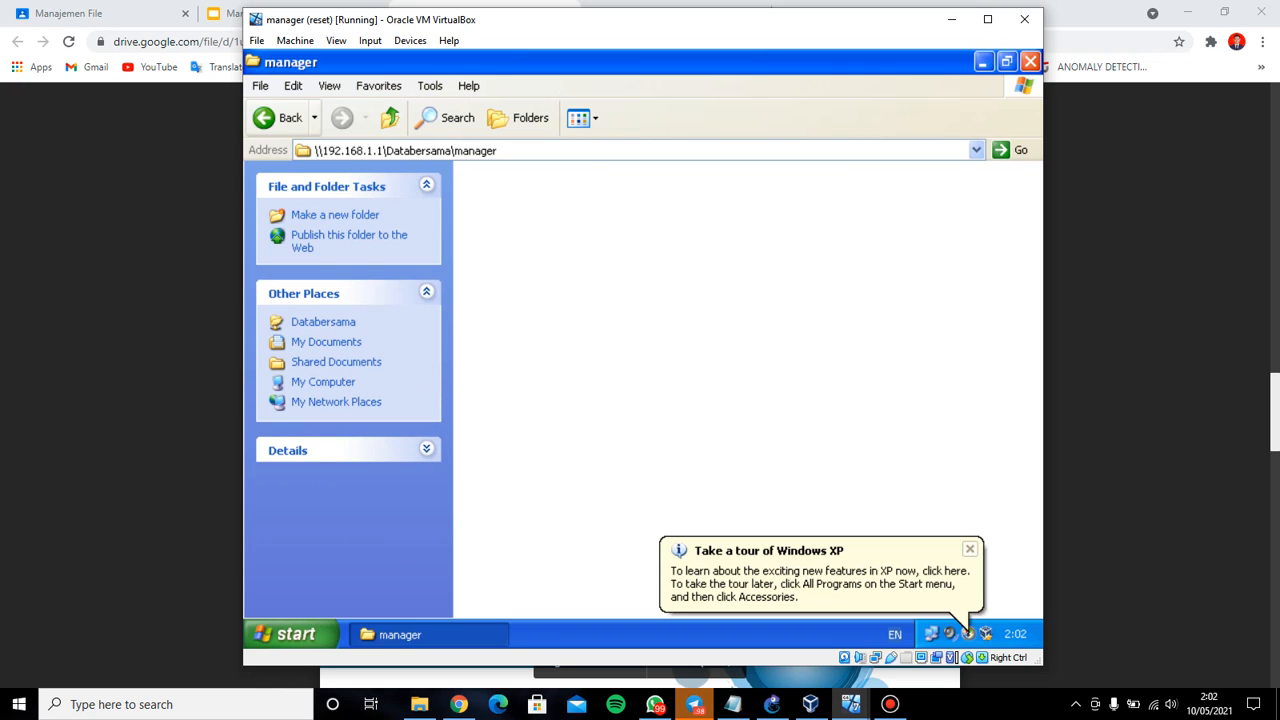
Open the finance folder, delete file a and refresh the listing
{"action": "double_click", "coordinate": [702, 190]}
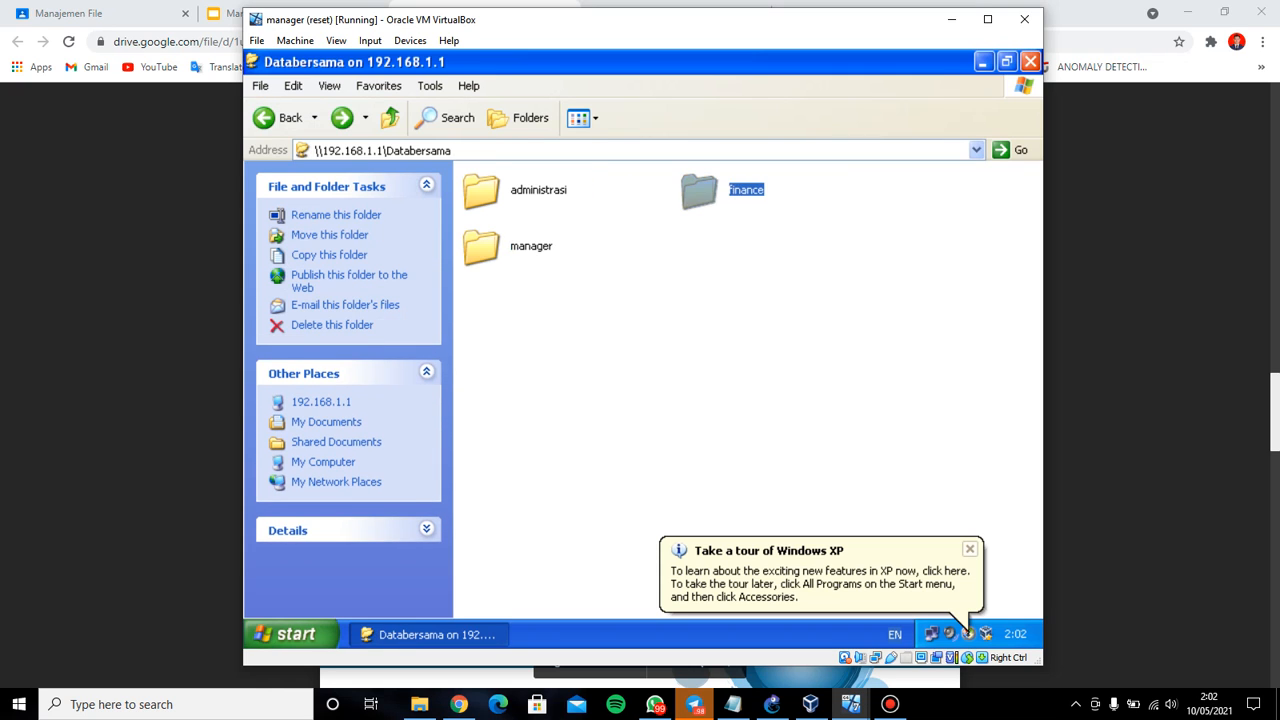
{"action": "left_click", "coordinate": [510, 190]}
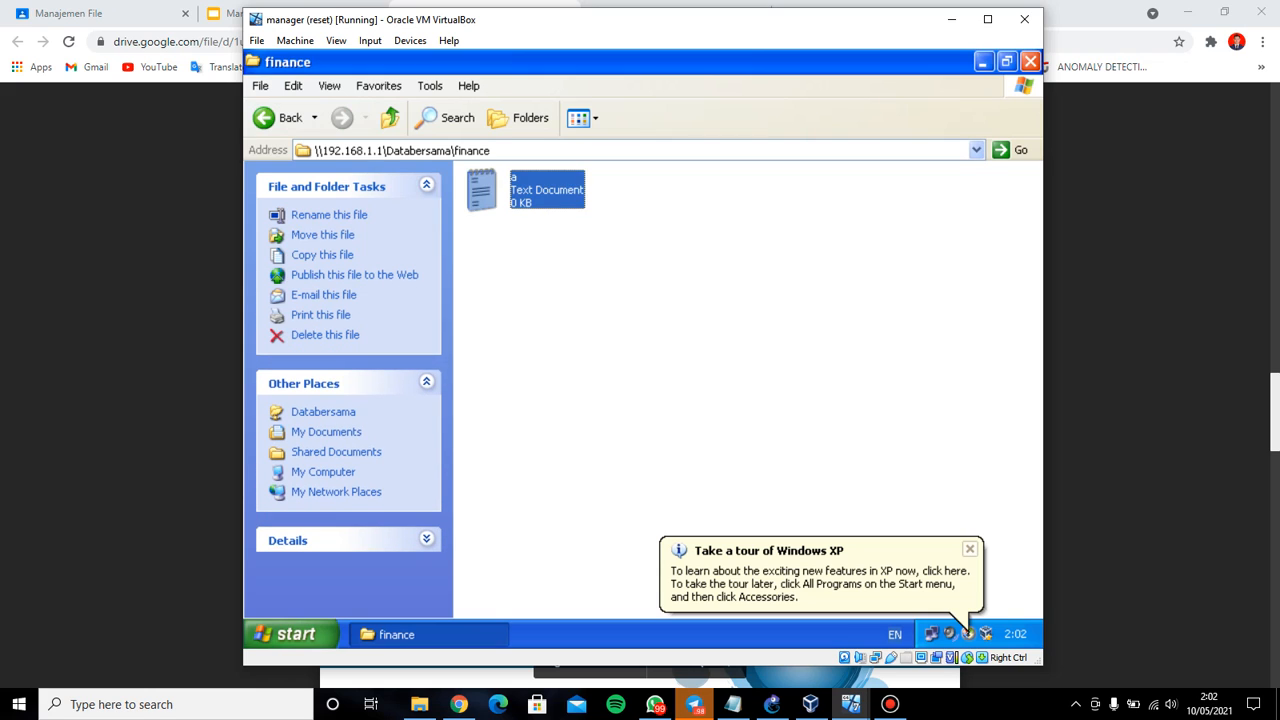
{"action": "key", "text": "Delete"}
{"action": "left_click", "coordinate": [711, 363]}
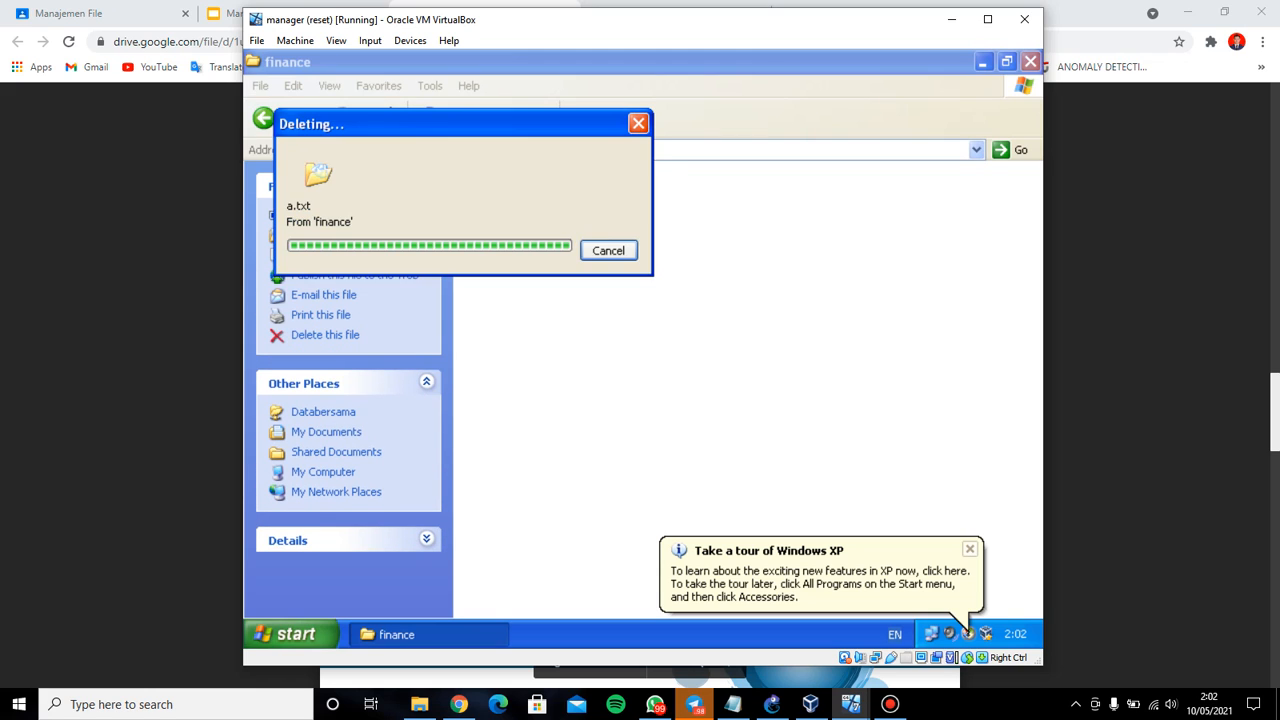
{"action": "right_click", "coordinate": [593, 241]}
{"action": "left_click", "coordinate": [630, 294]}
Create a new text document named a in finance and close the folder window
{"action": "right_click", "coordinate": [541, 190]}
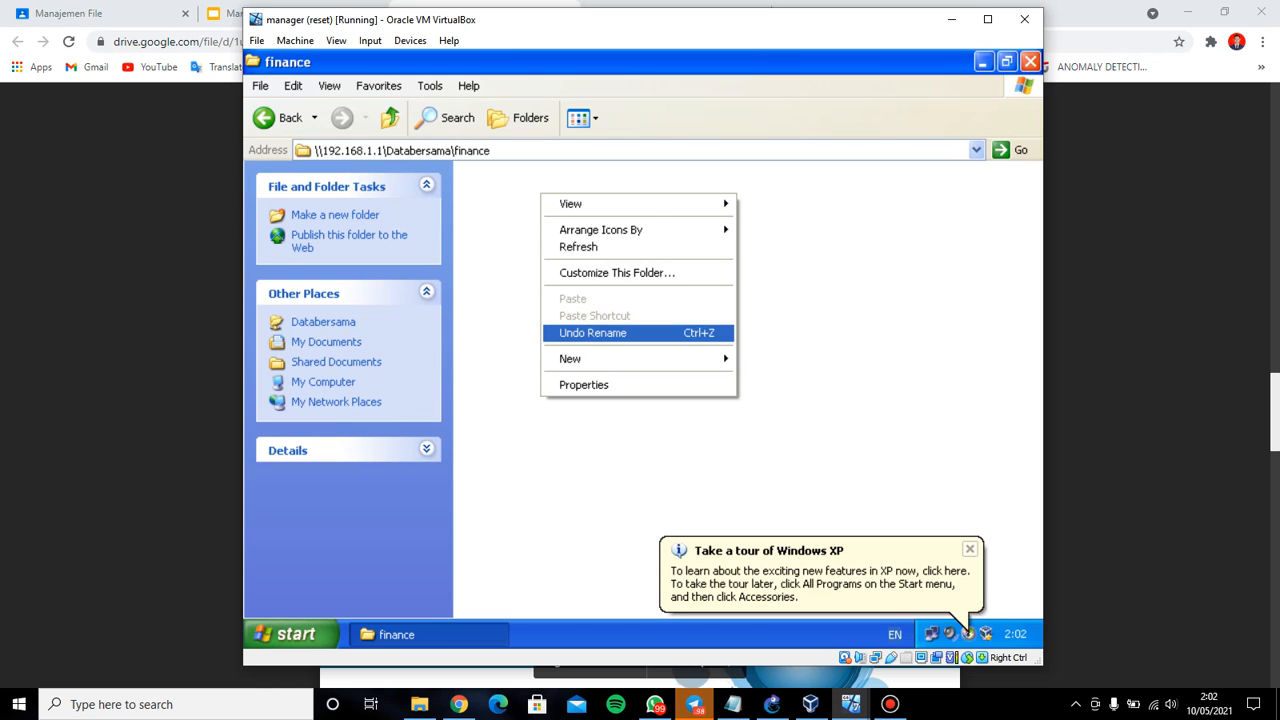
{"action": "mouse_move", "coordinate": [600, 359]}
{"action": "left_click", "coordinate": [800, 464]}
{"action": "type", "text": "a"}
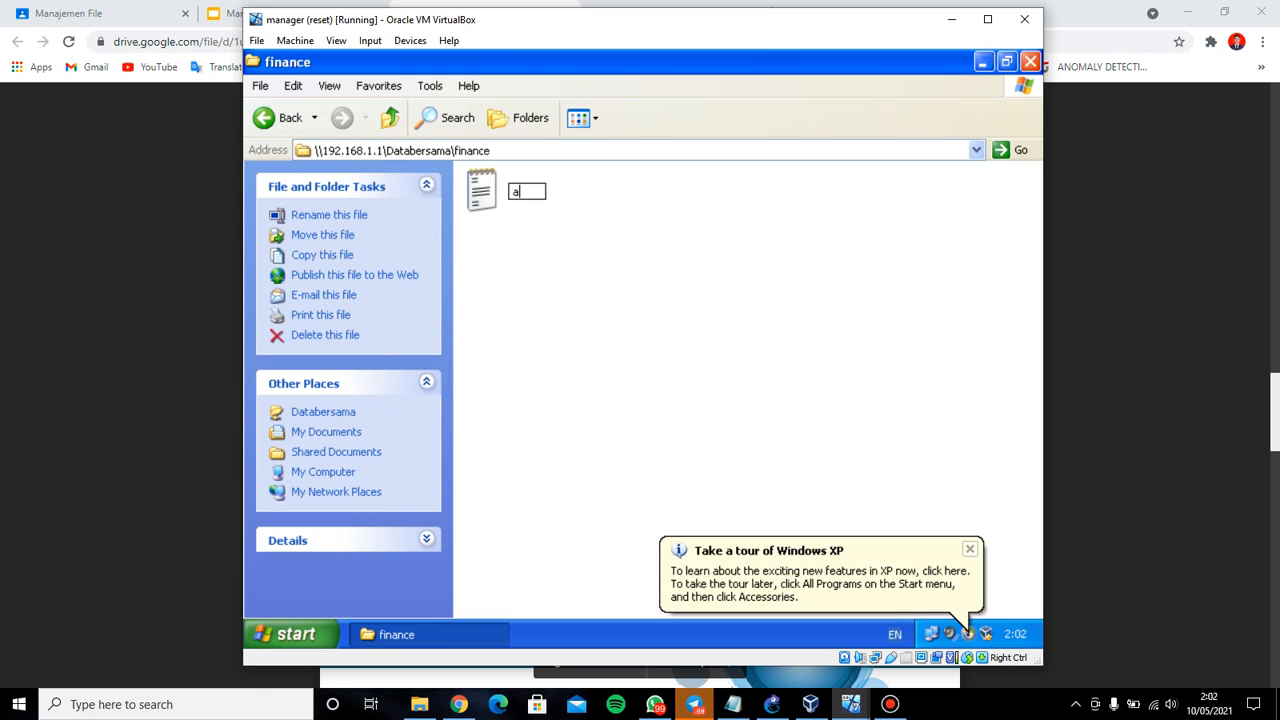
{"action": "key", "text": "Return"}
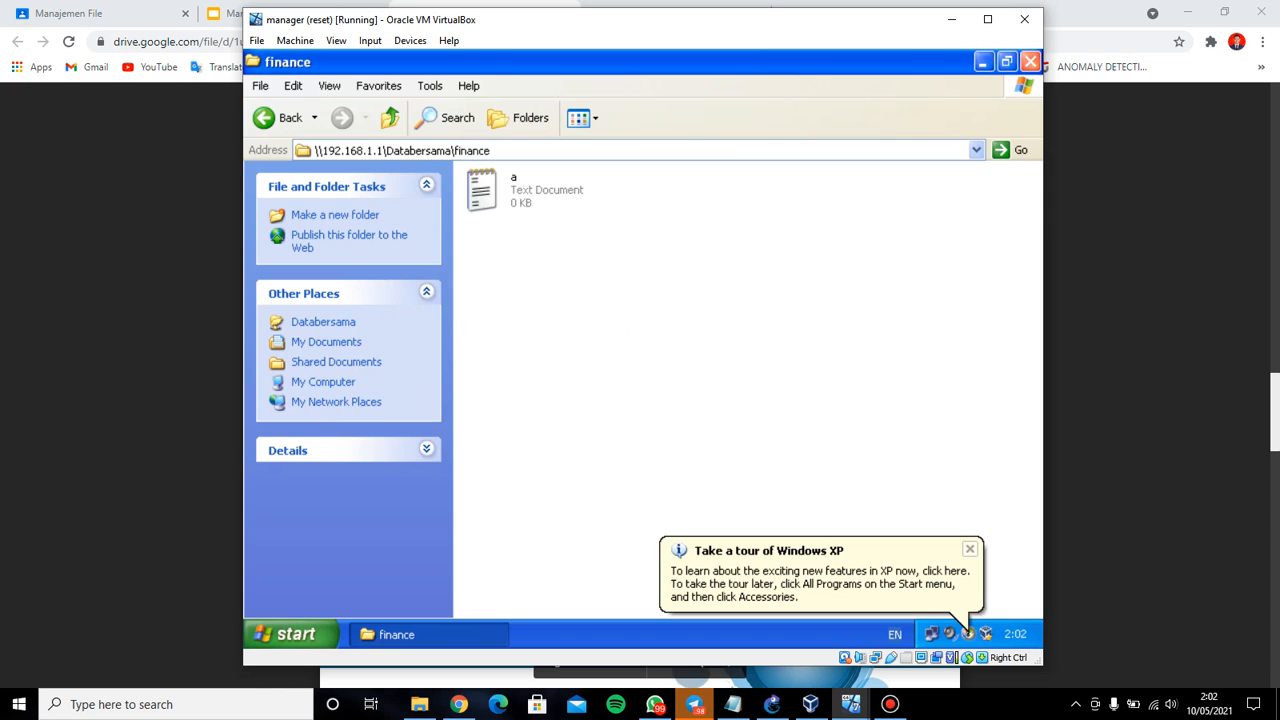
{"action": "left_click", "coordinate": [1030, 61]}
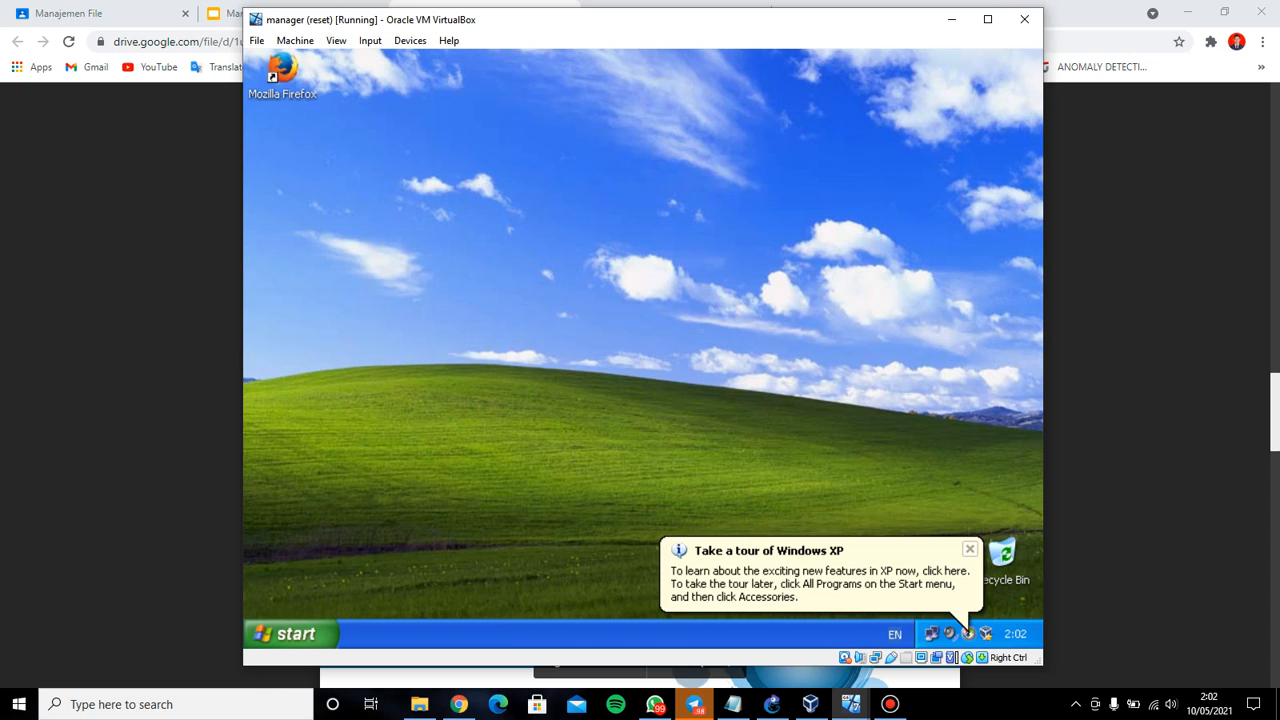
Minimize the manager VM, browser and administrasi VM, then open Databersama on the server's C: drive
{"action": "left_click", "coordinate": [952, 20]}
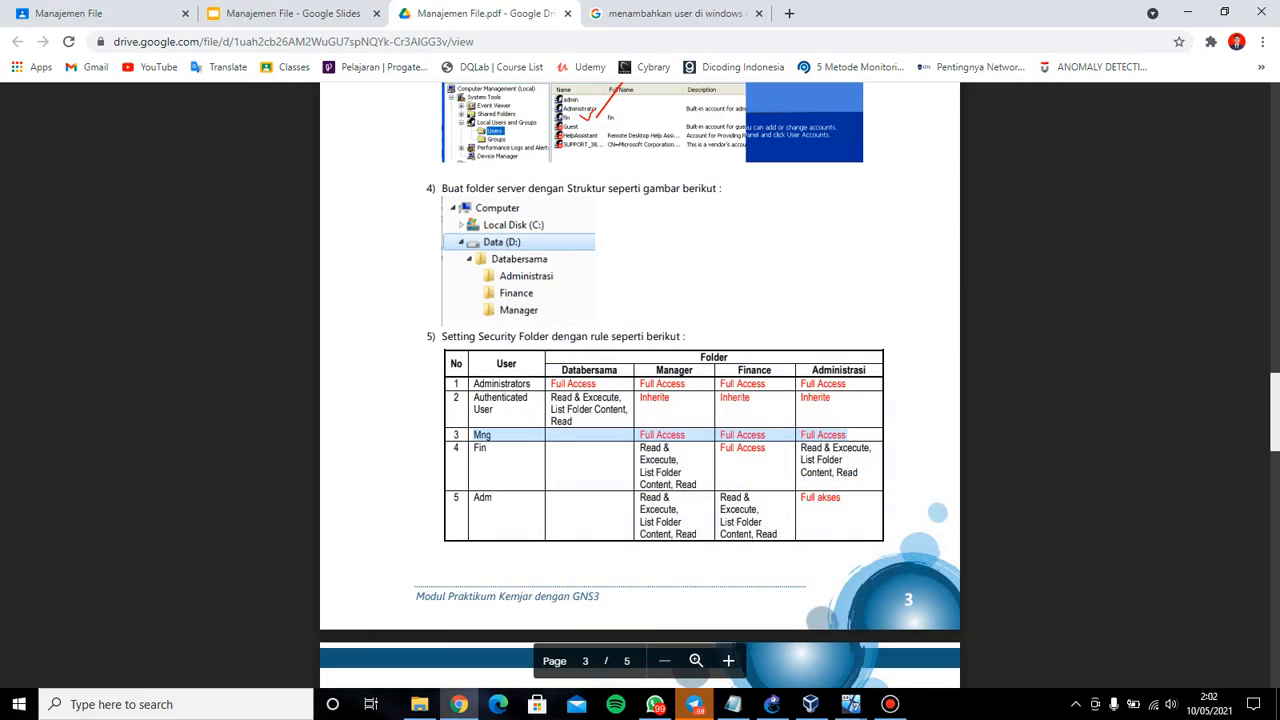
{"action": "left_click", "coordinate": [1187, 12]}
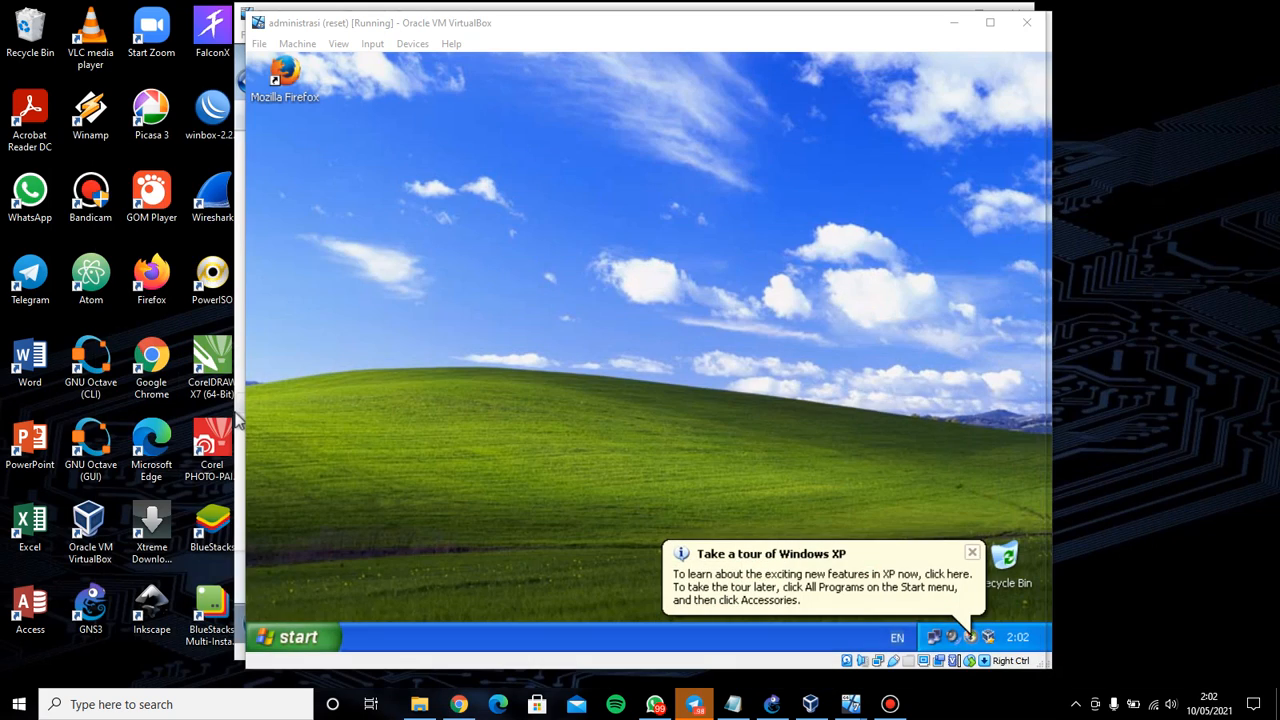
{"action": "left_click", "coordinate": [952, 20]}
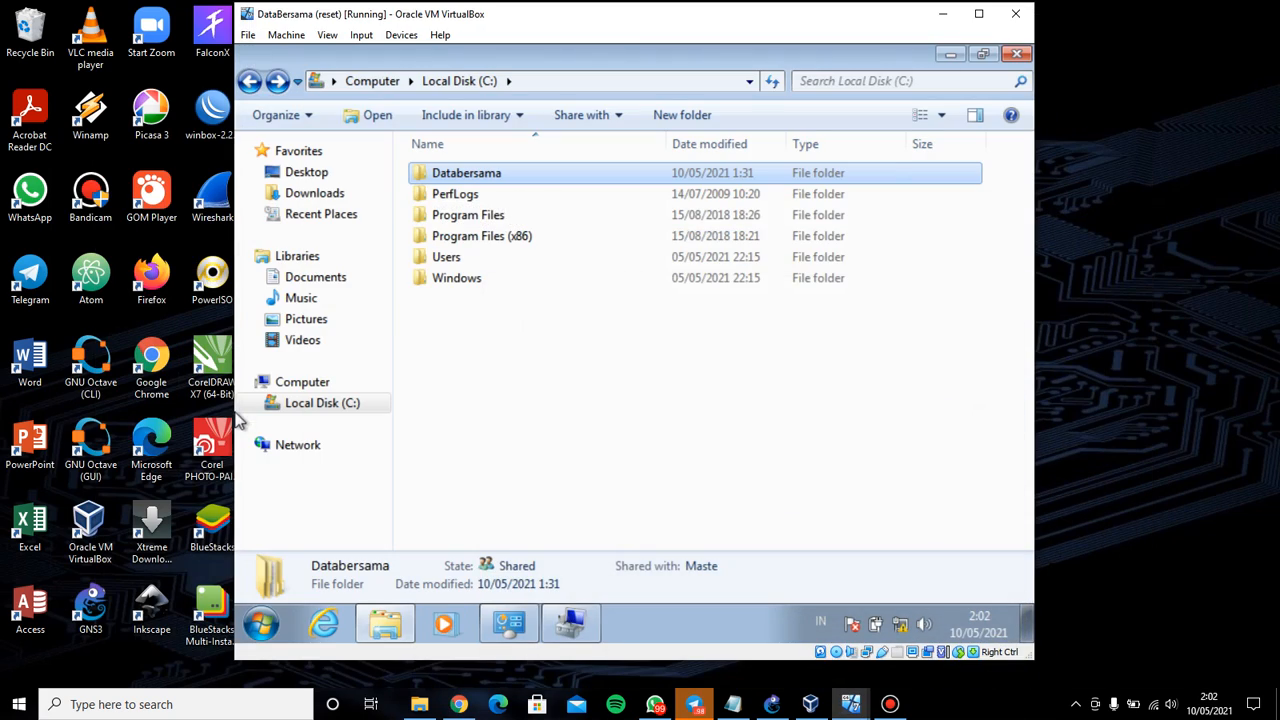
{"action": "double_click", "coordinate": [541, 173]}
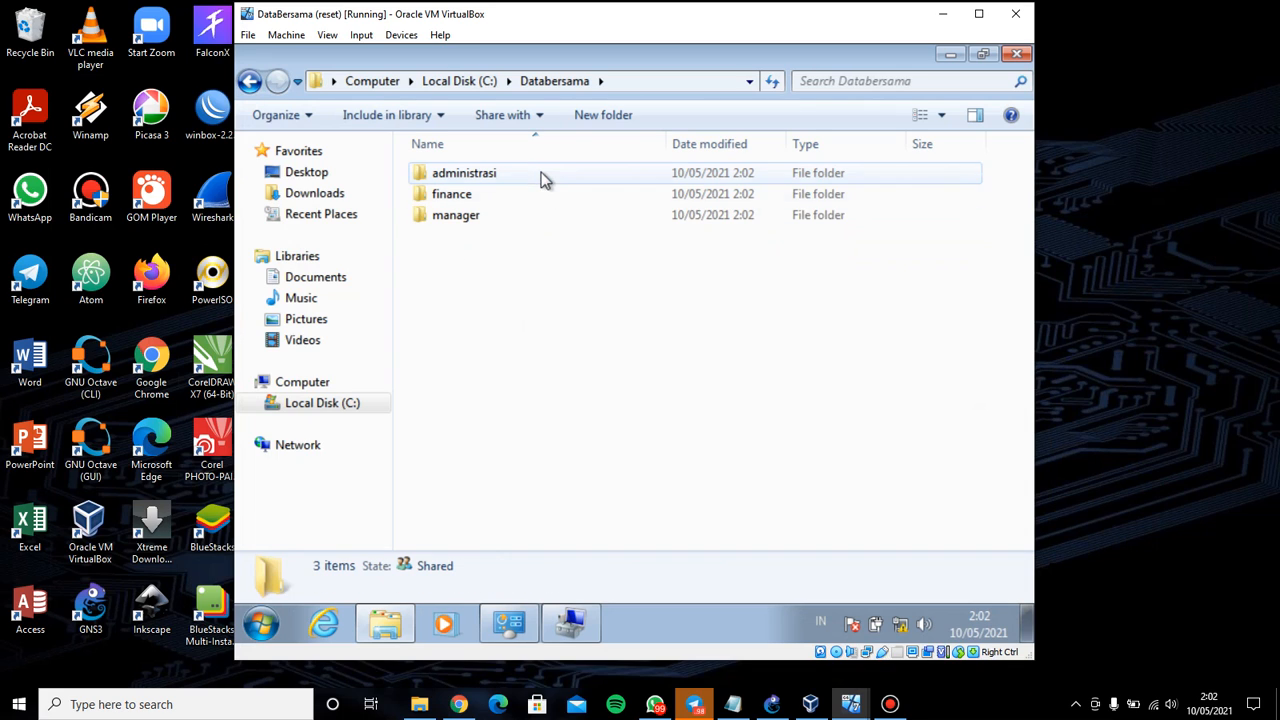